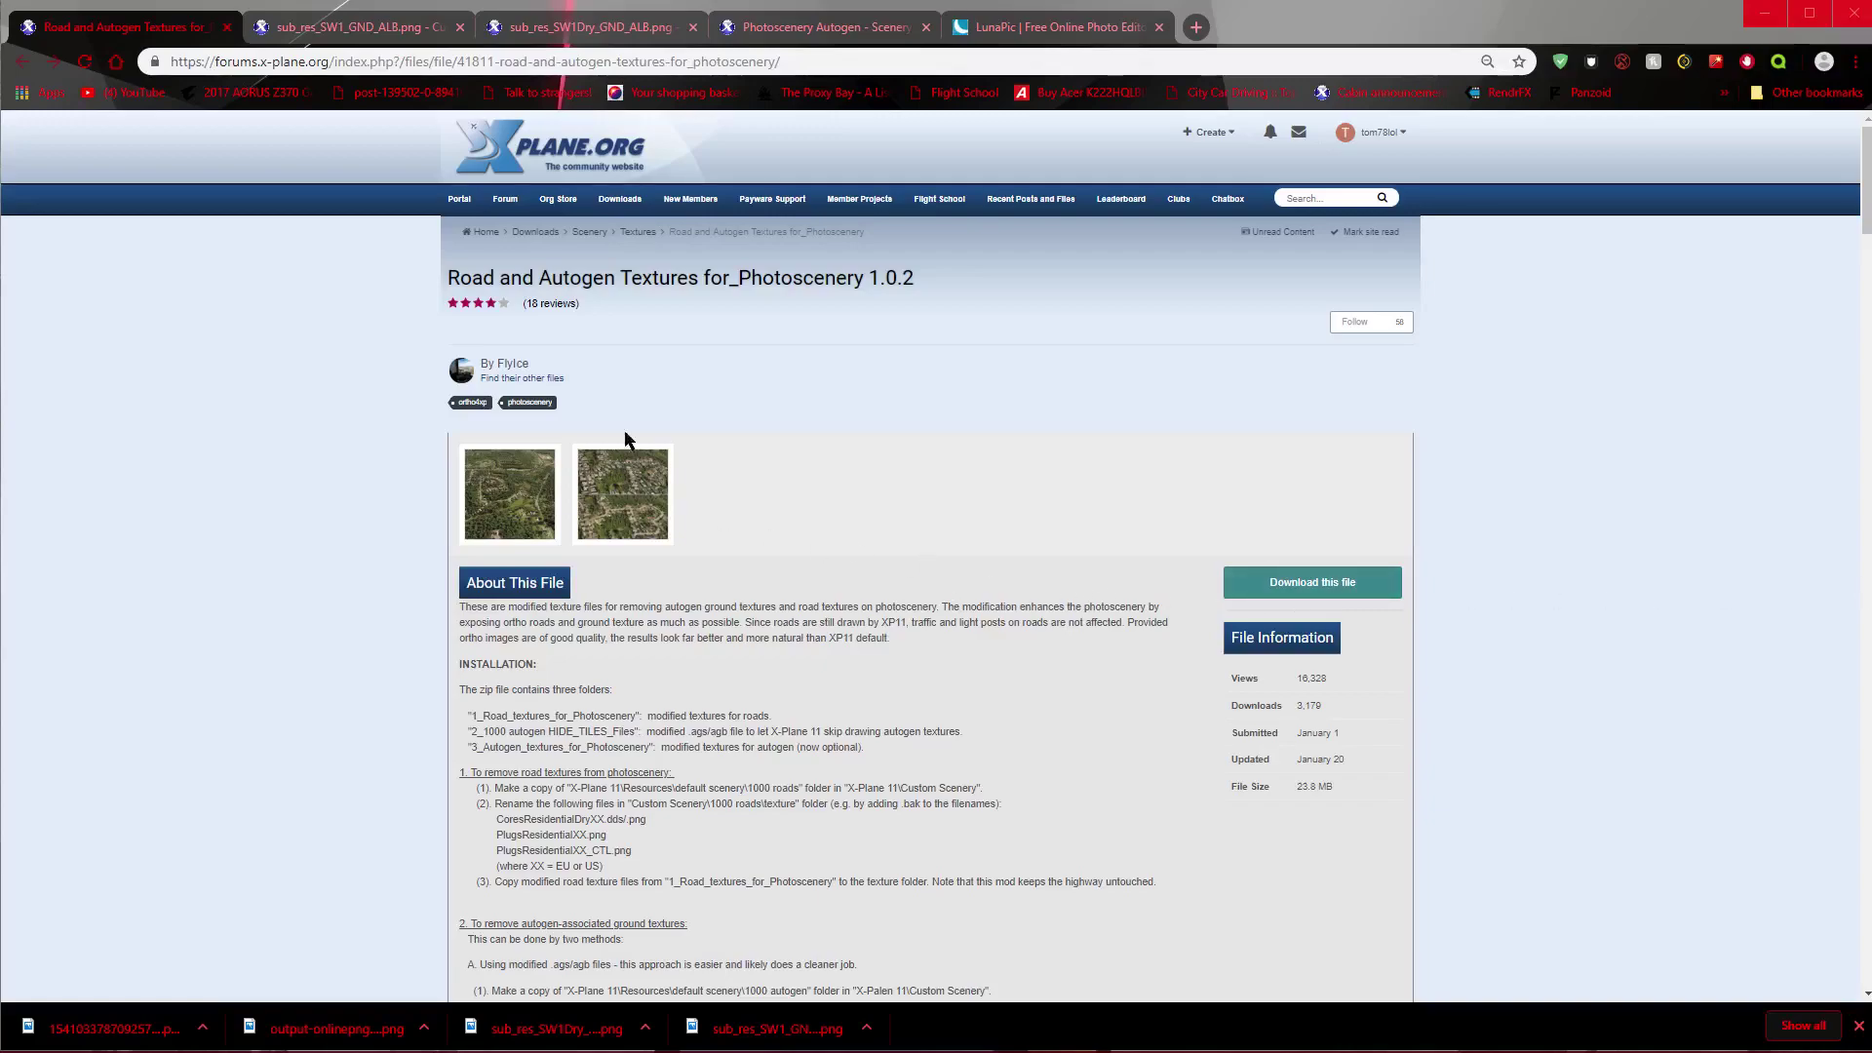
Step: Select the Road & Autogen textures mod page title and scroll through the page
left_click_drag(447, 279, 955, 278)
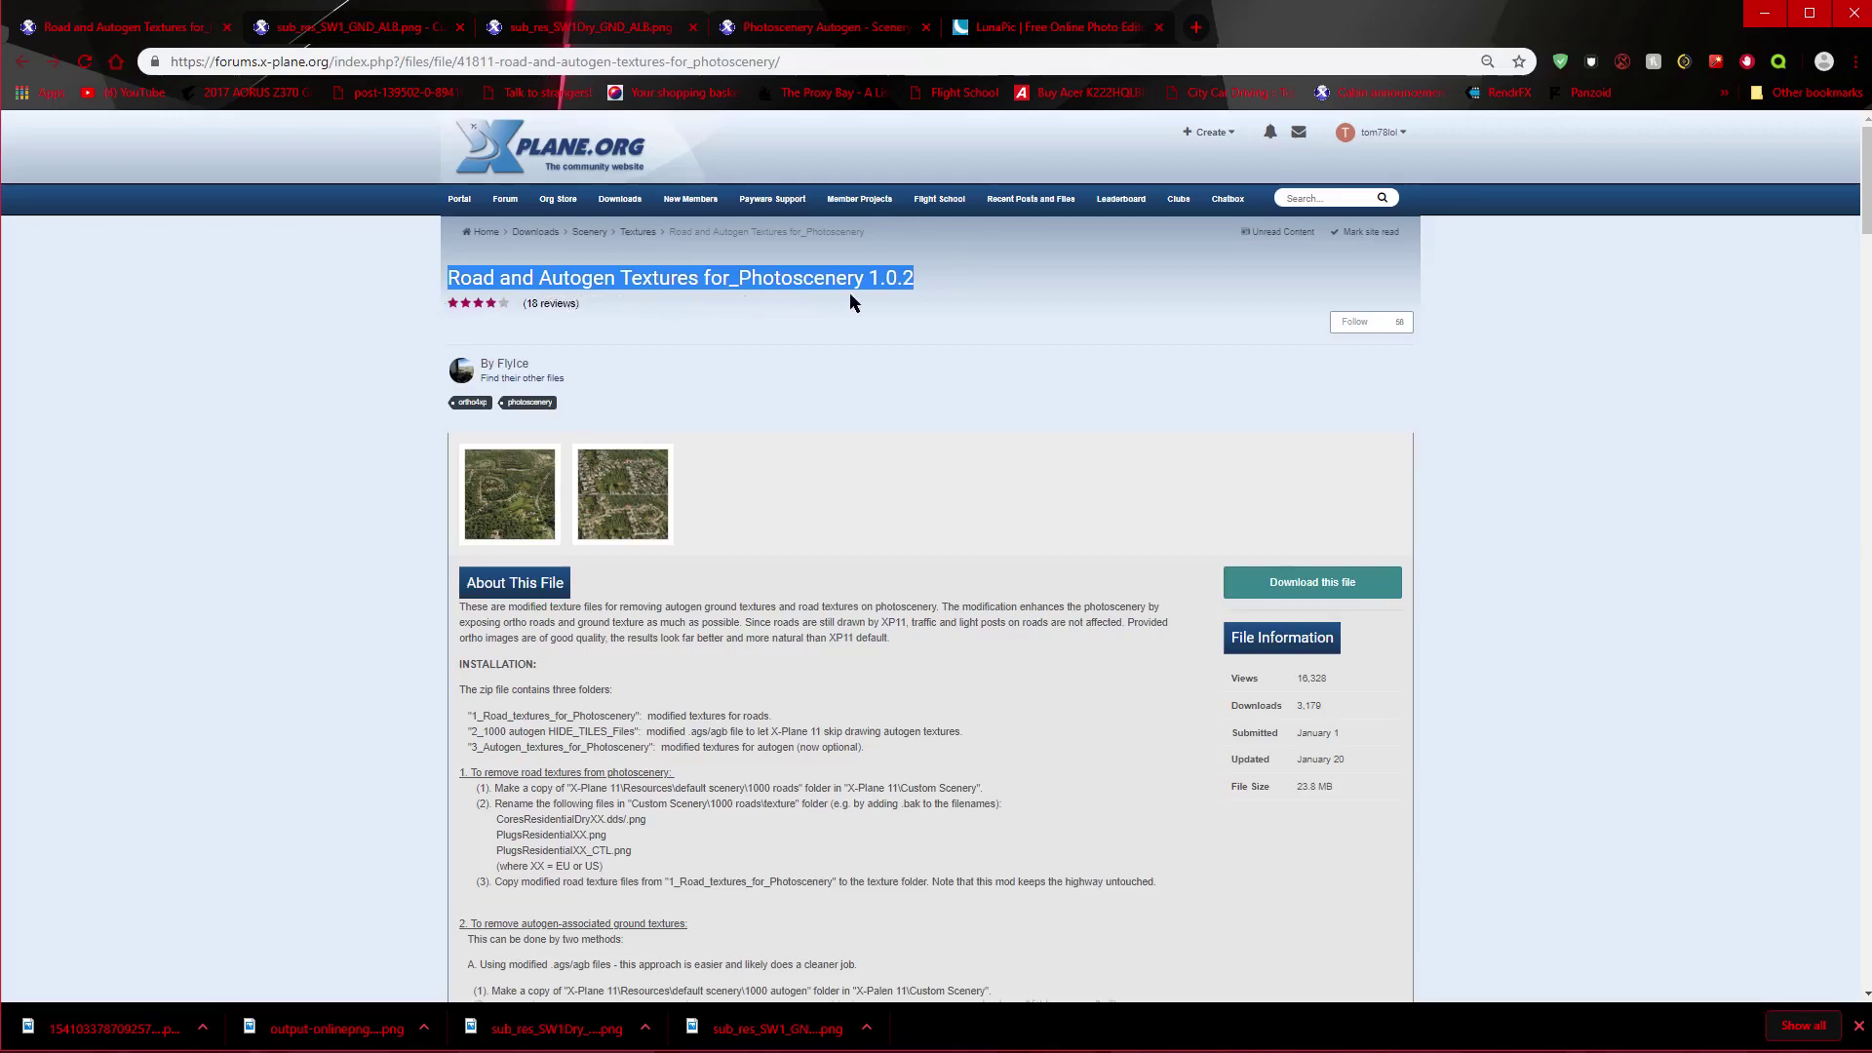
scroll(788, 590, "down", 7)
scroll(817, 661, "up", 7)
scroll(914, 493, "down", 7)
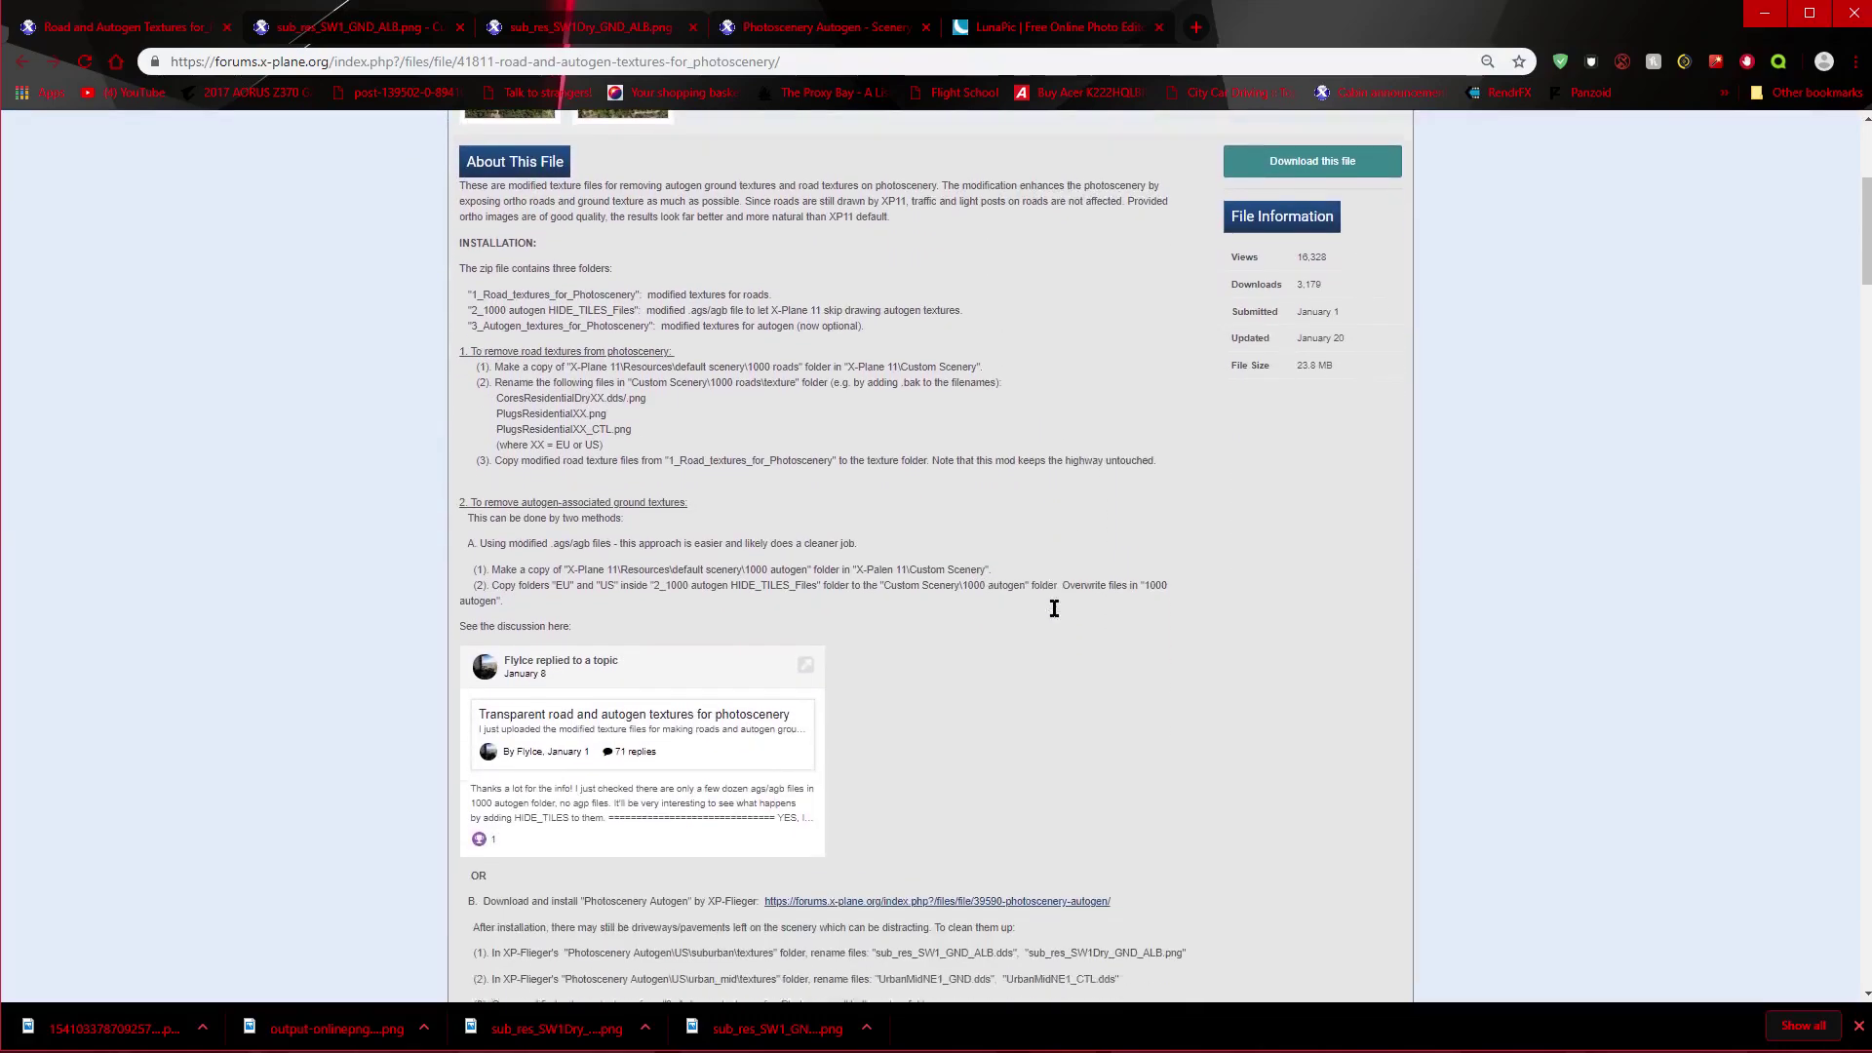
scroll(850, 416, "up", 6)
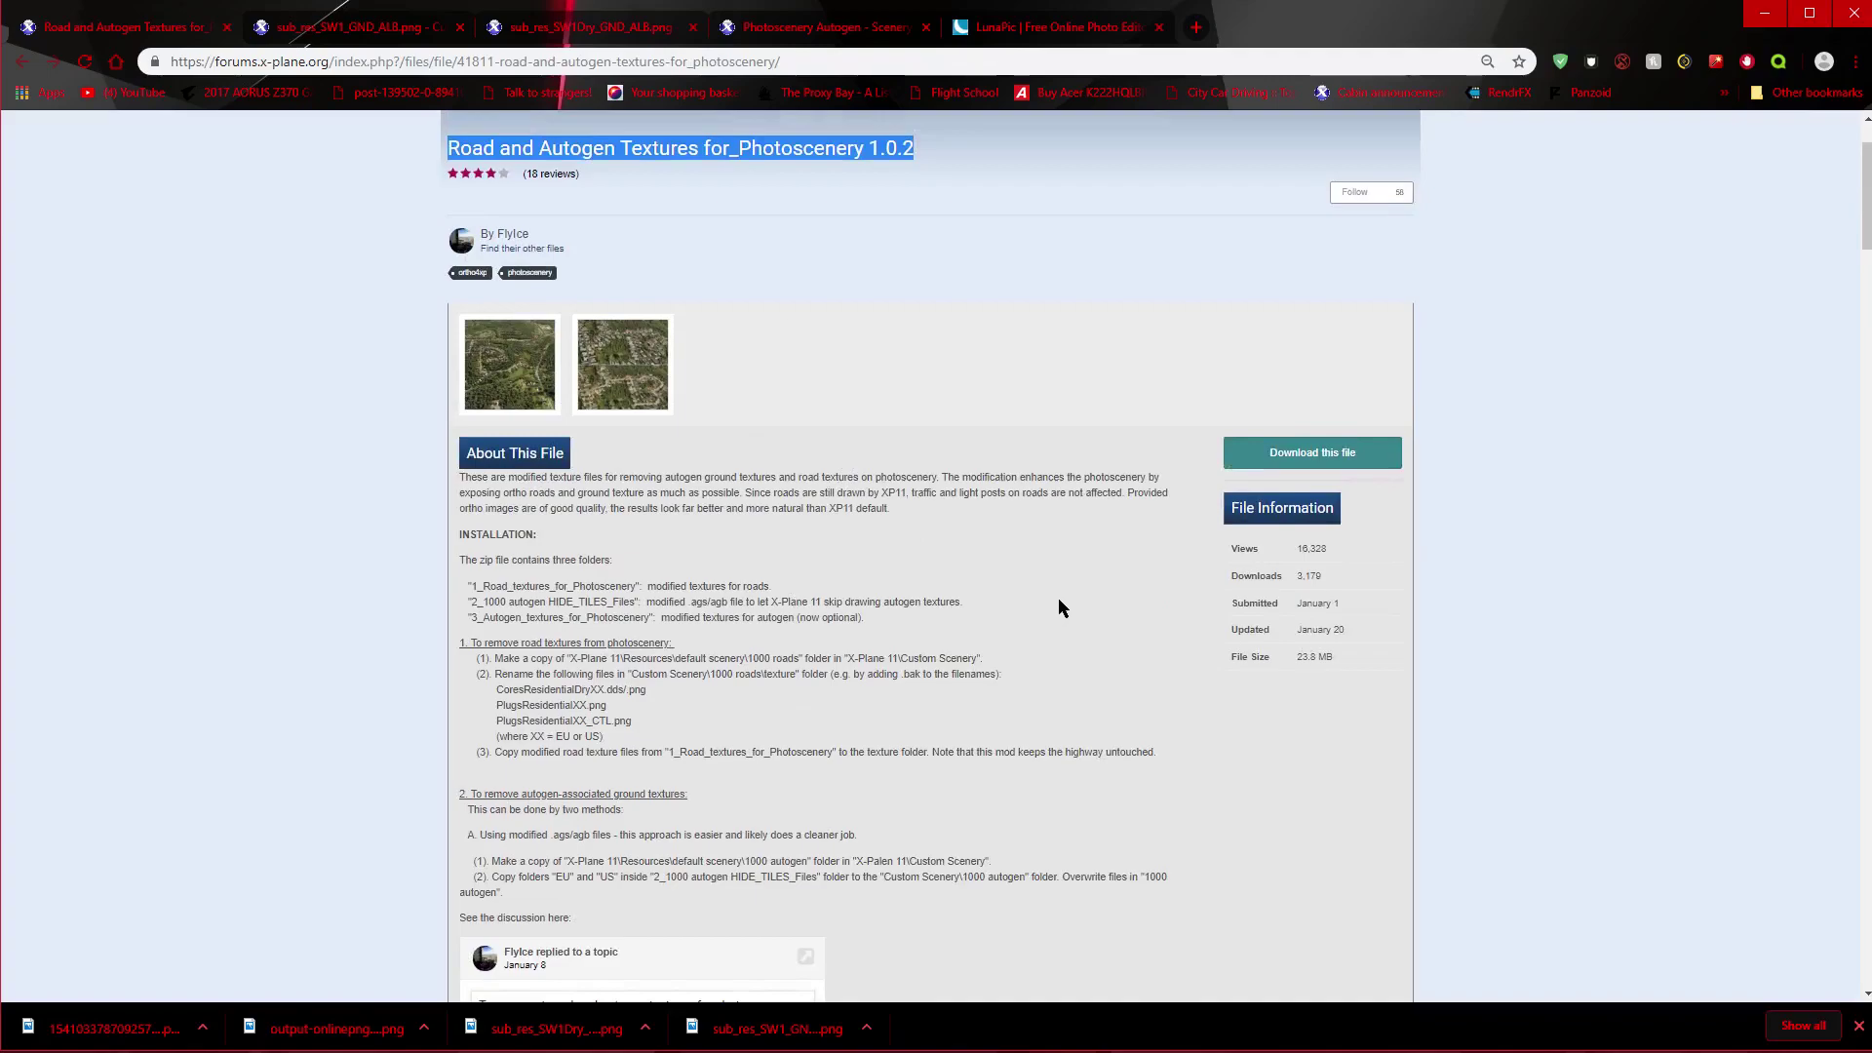
scroll(1039, 629, "down", 10)
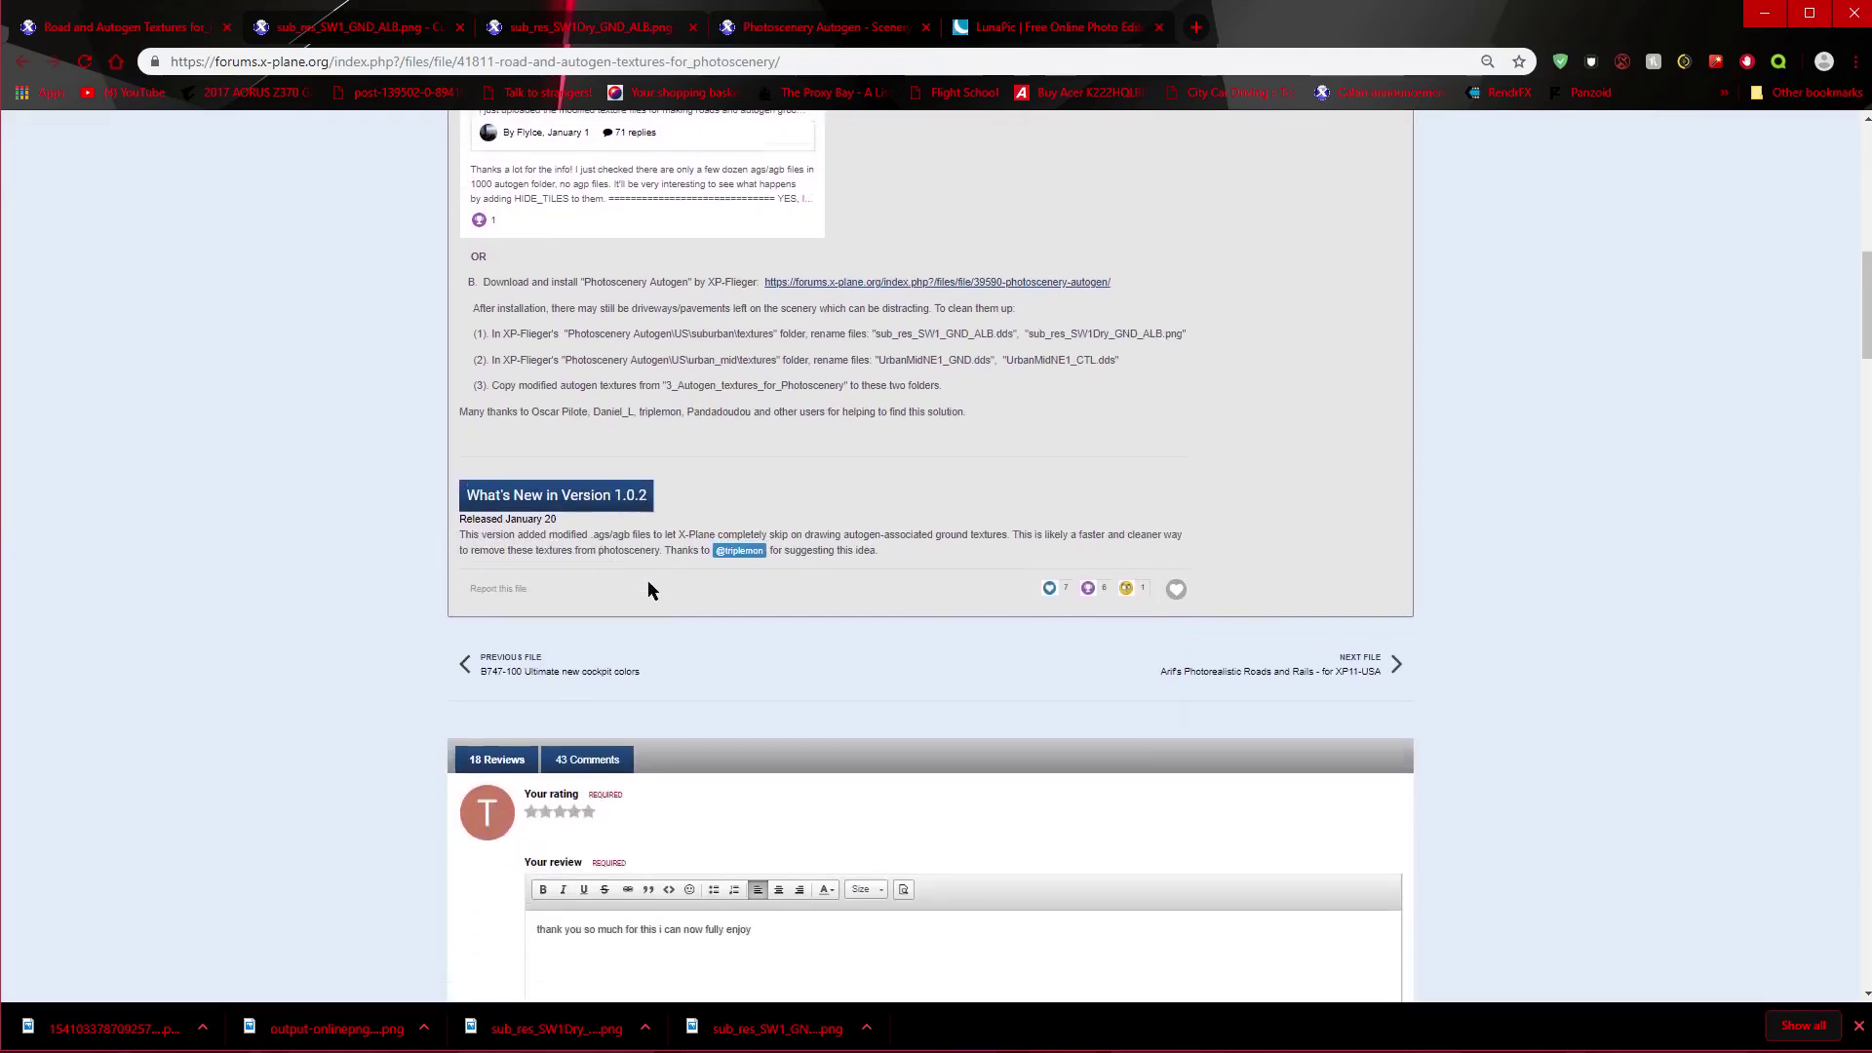
scroll(453, 558, "down", 4)
scroll(695, 558, "up", 14)
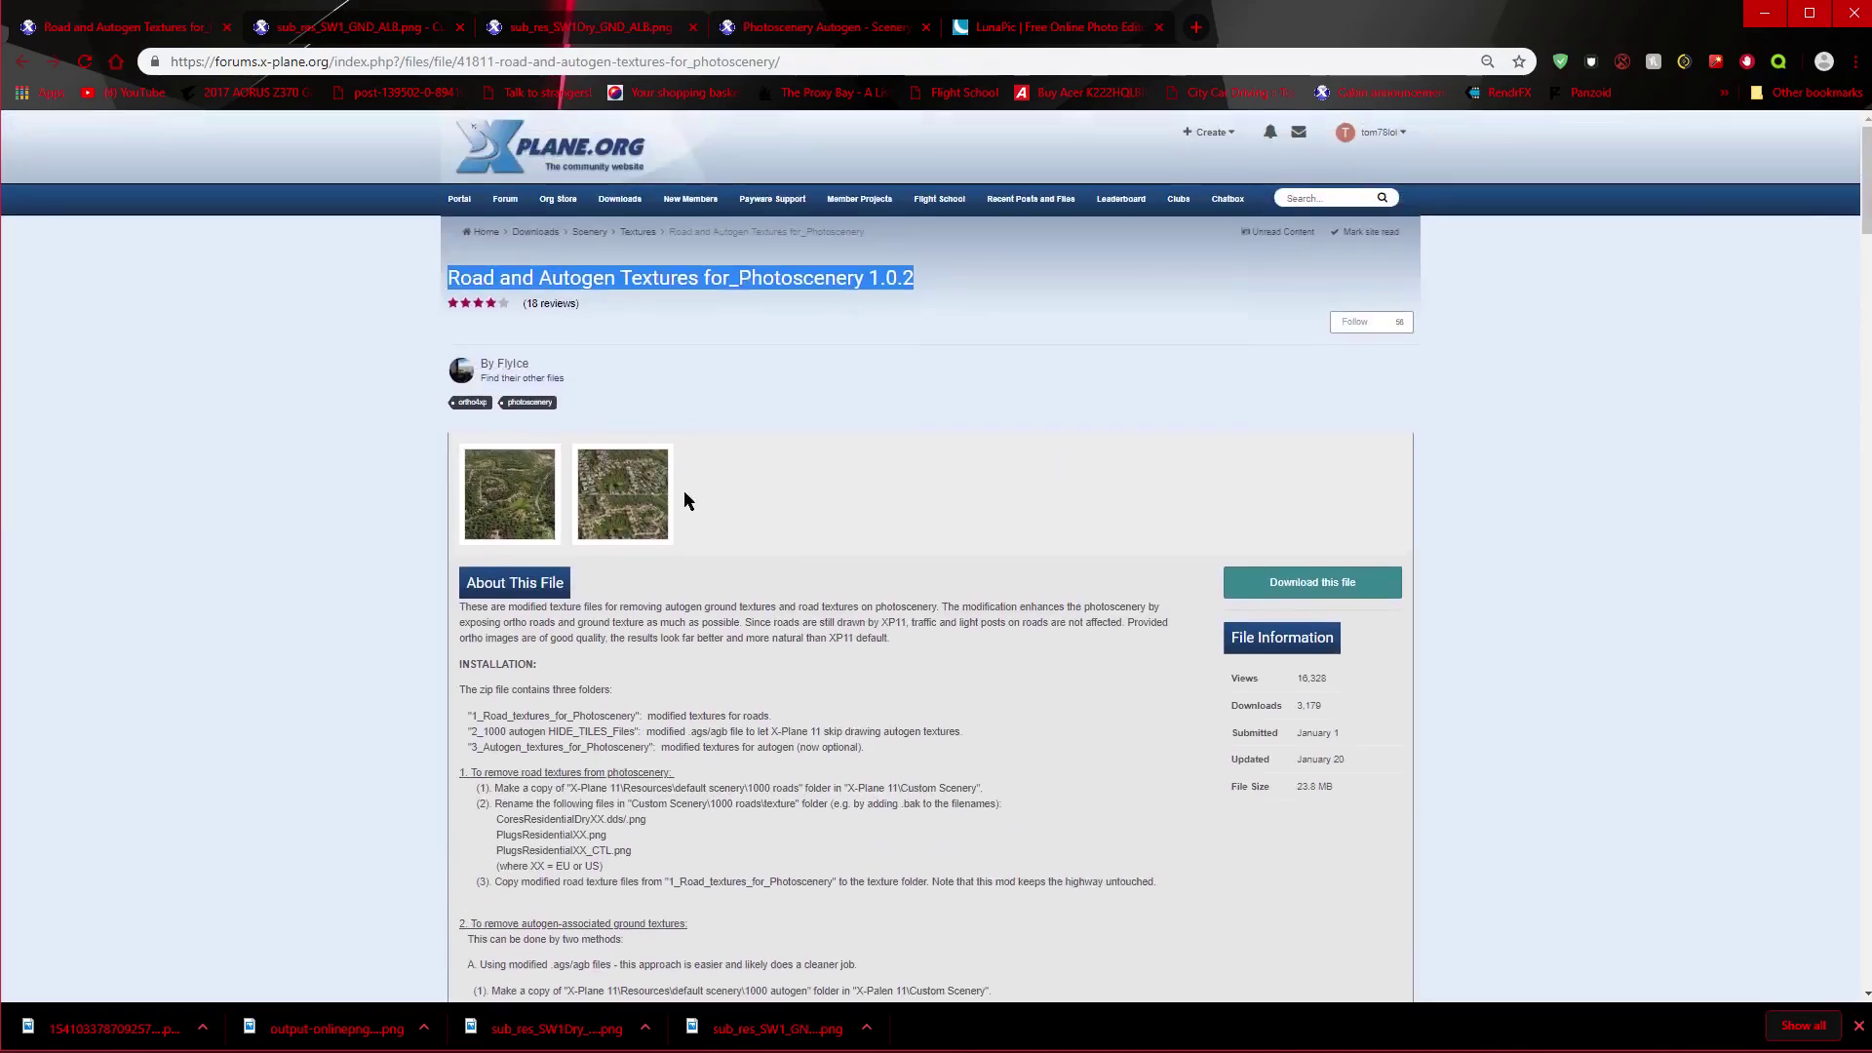
Step: Enlarge the second preview image, close it, and keep reading the mod page
left_click(656, 499)
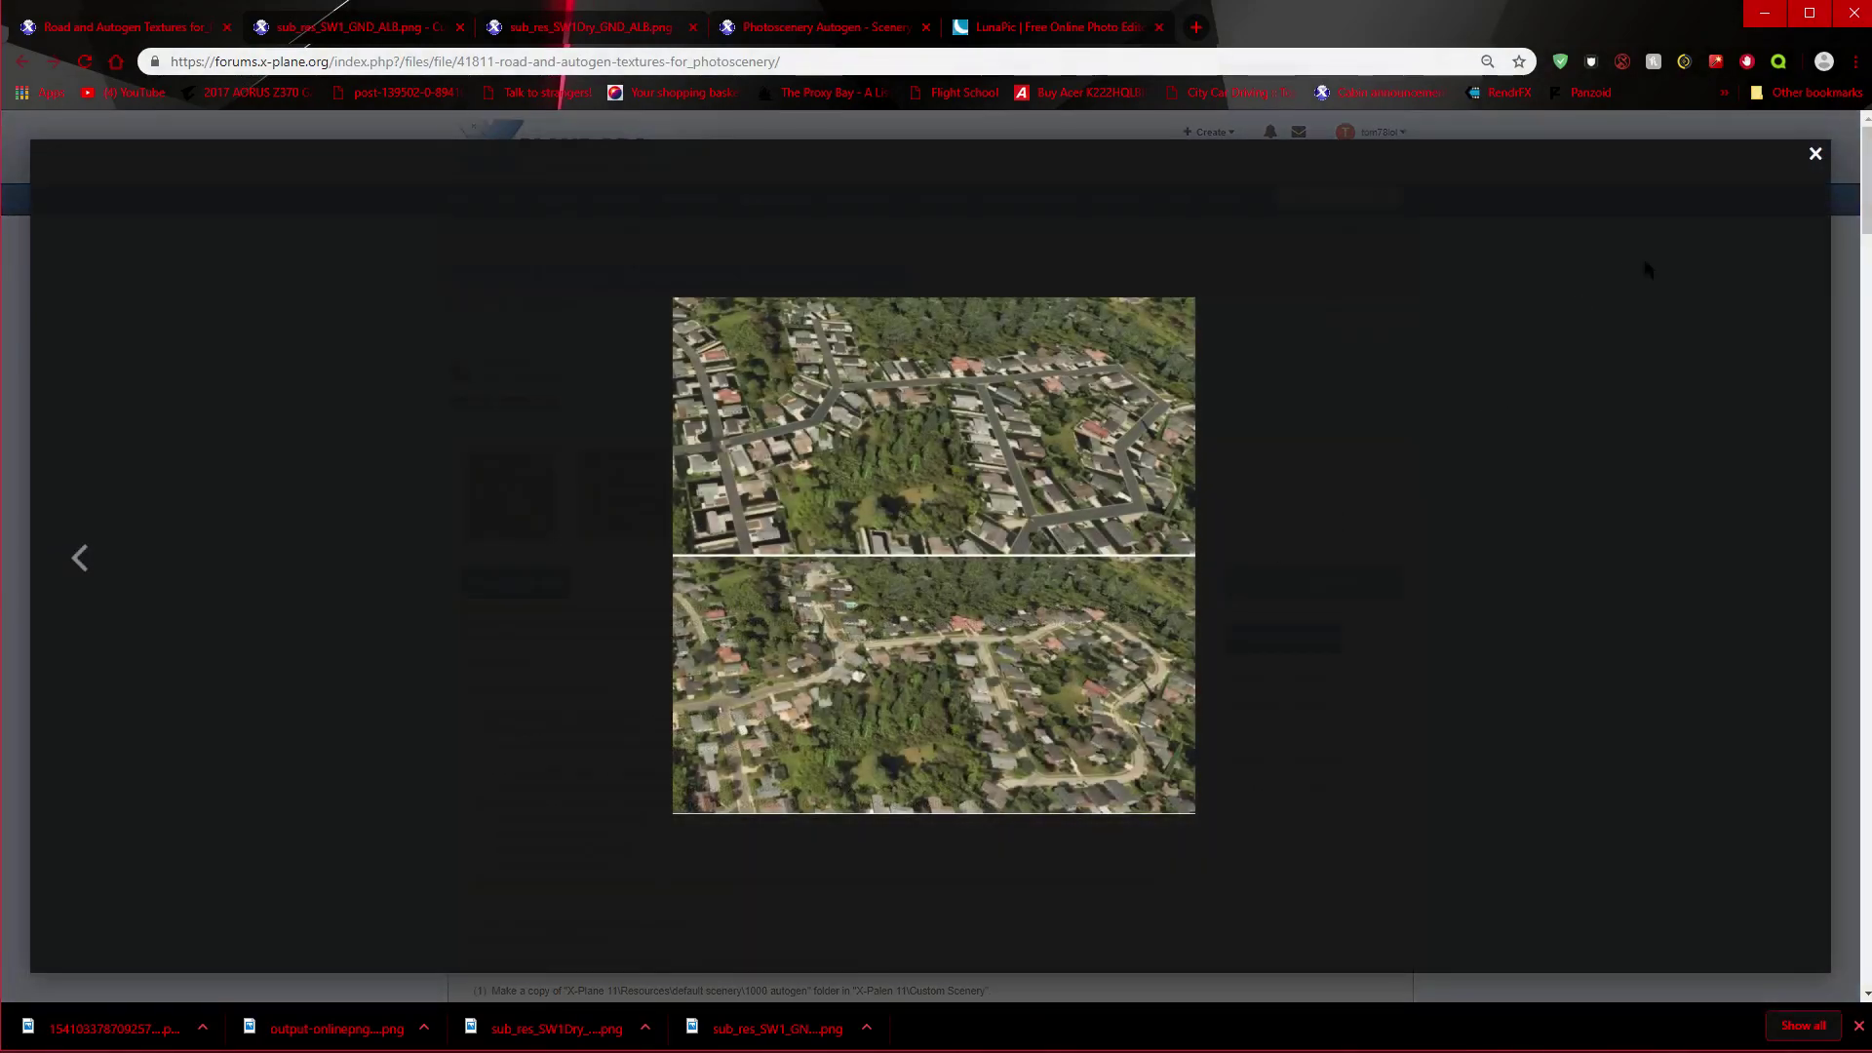
left_click(1815, 154)
scroll(573, 612, "down", 14)
scroll(771, 612, "down", 4)
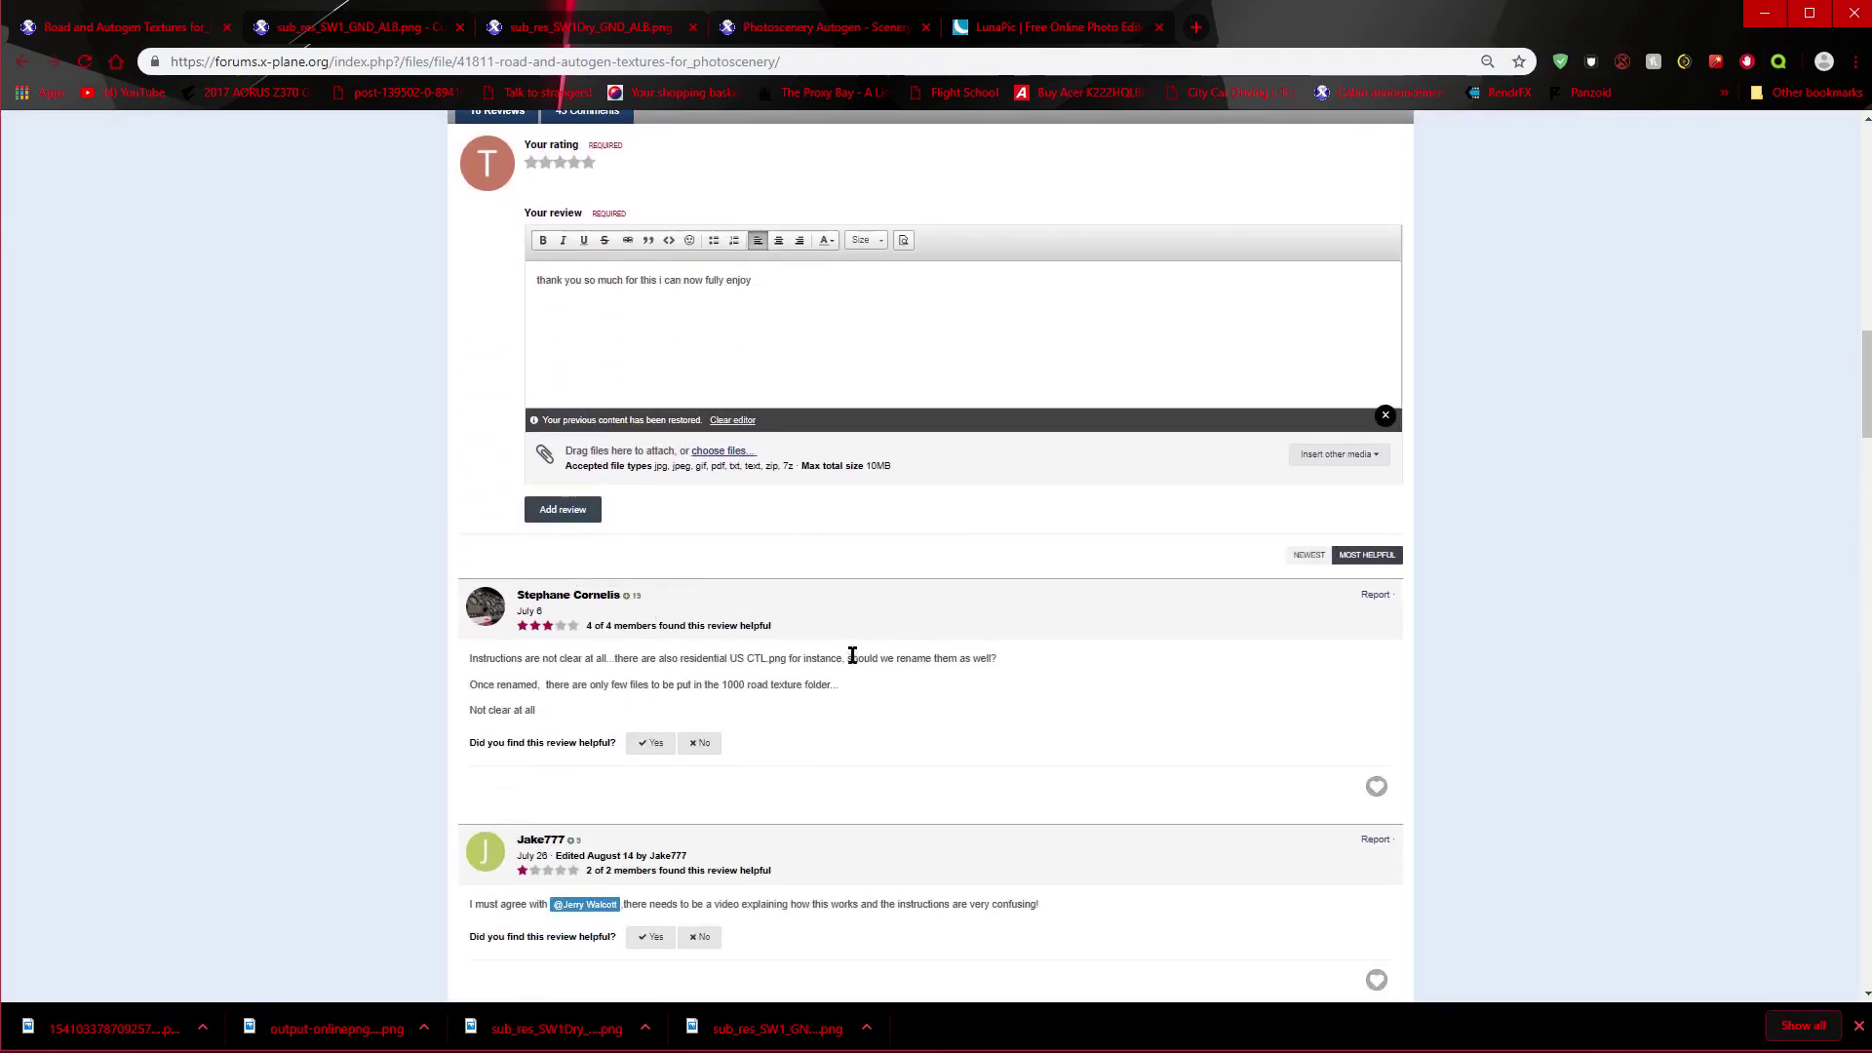
scroll(550, 485, "up", 1)
scroll(733, 563, "down", 4)
scroll(819, 469, "up", 4)
scroll(669, 351, "down", 4)
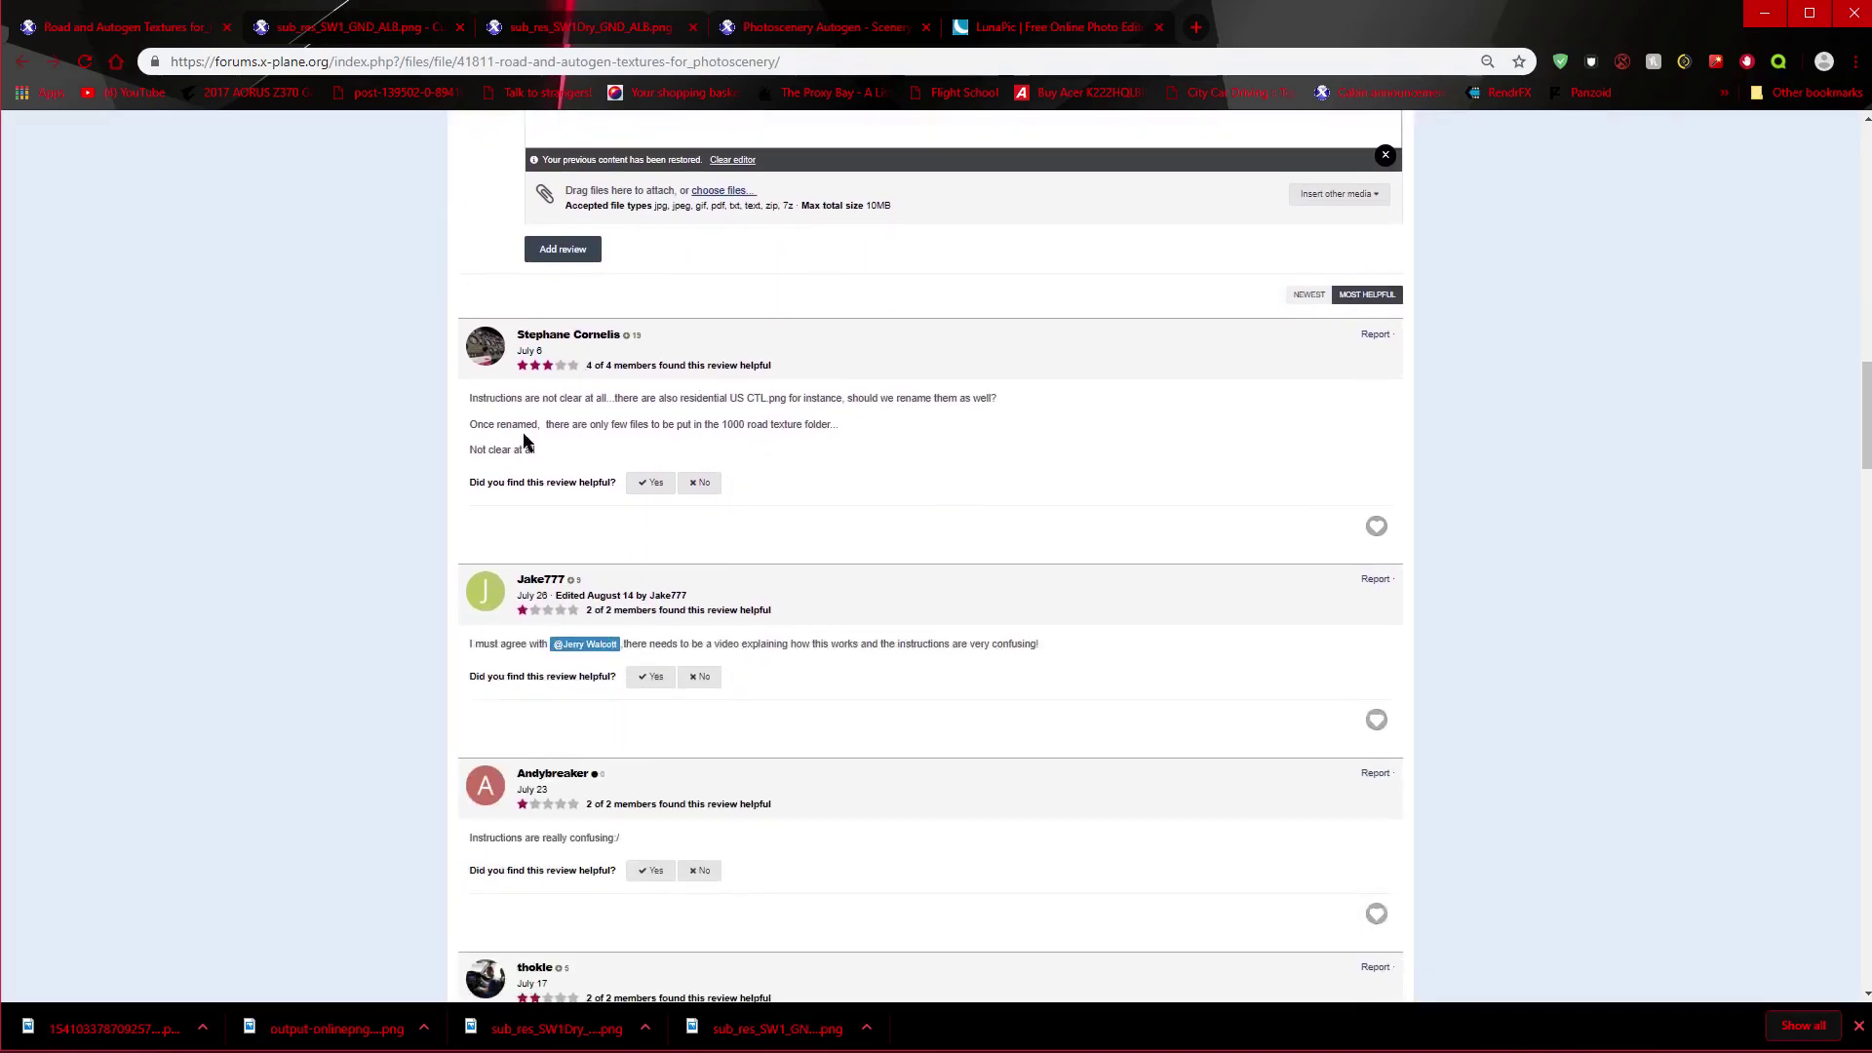
scroll(602, 571, "down", 1)
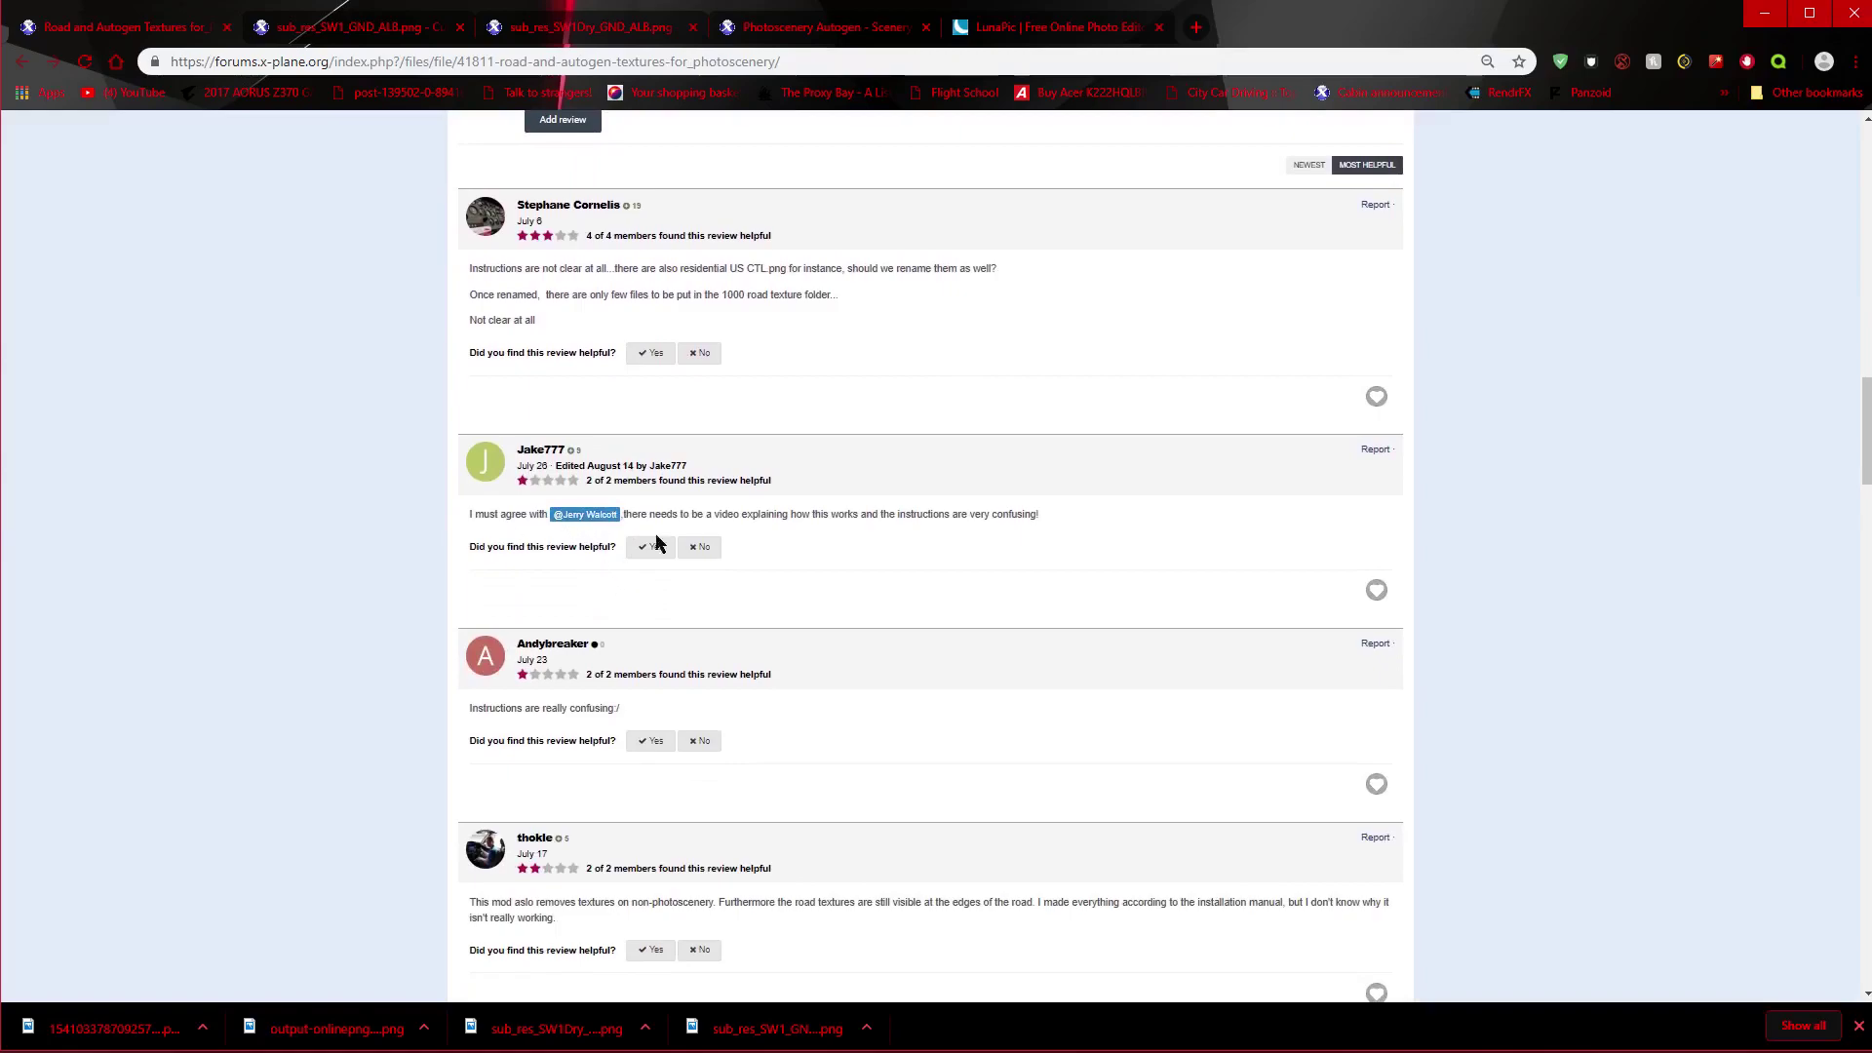
scroll(663, 550, "down", 1)
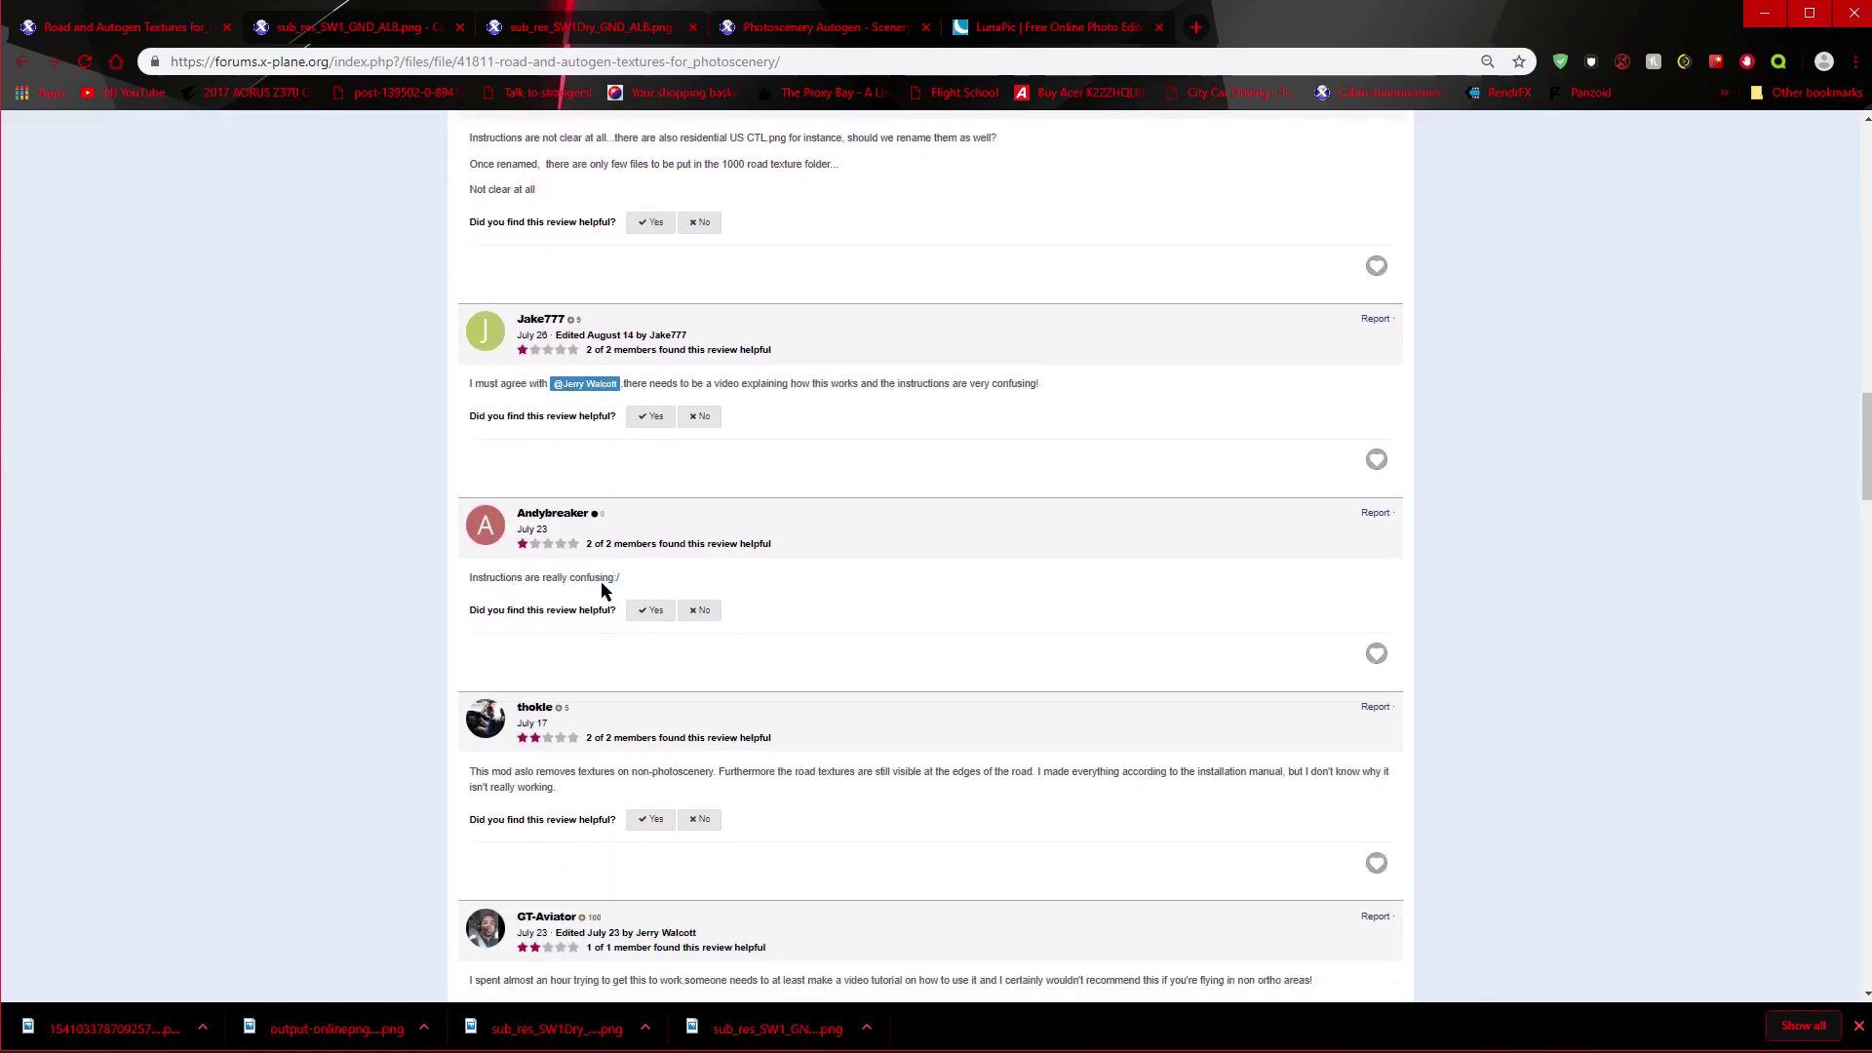
scroll(926, 605, "up", 15)
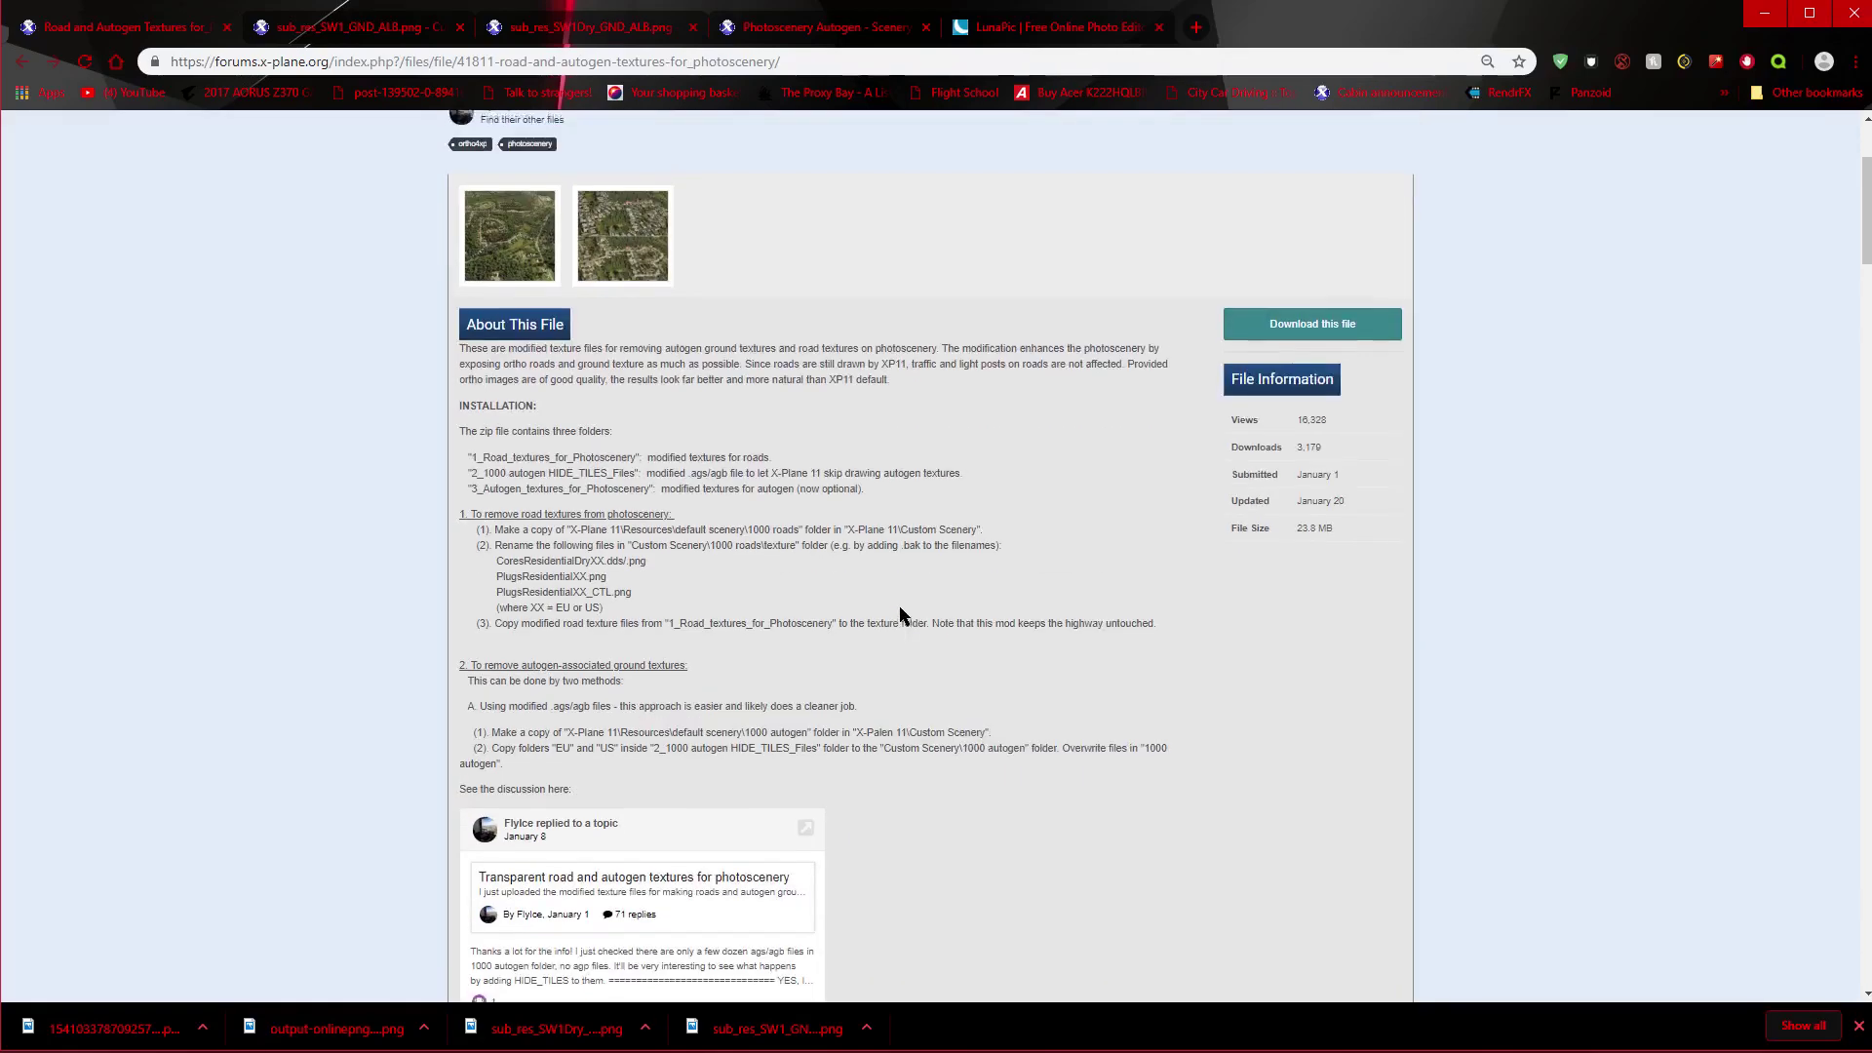
scroll(899, 615, "up", 2)
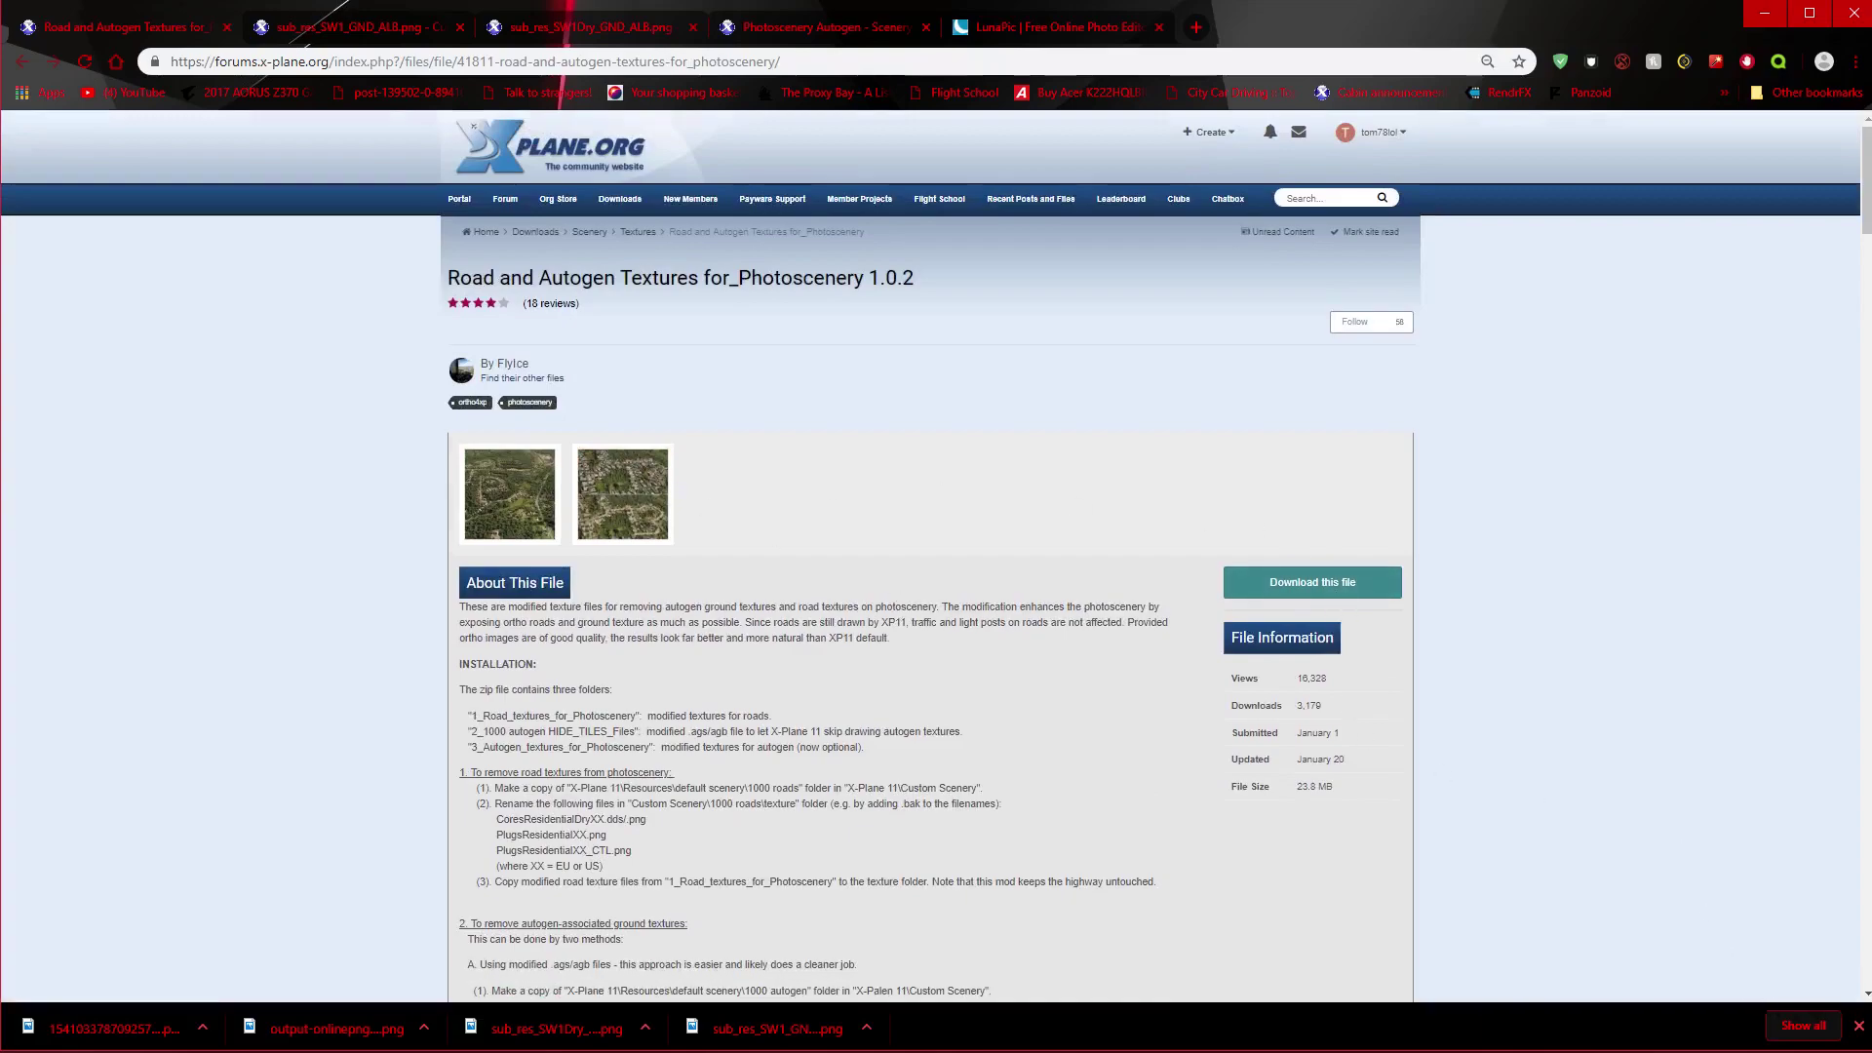
Step: Open the Road & Autogen textures 1.0.2 zip from Chrome's download history in WinRAR
left_click(1859, 1026)
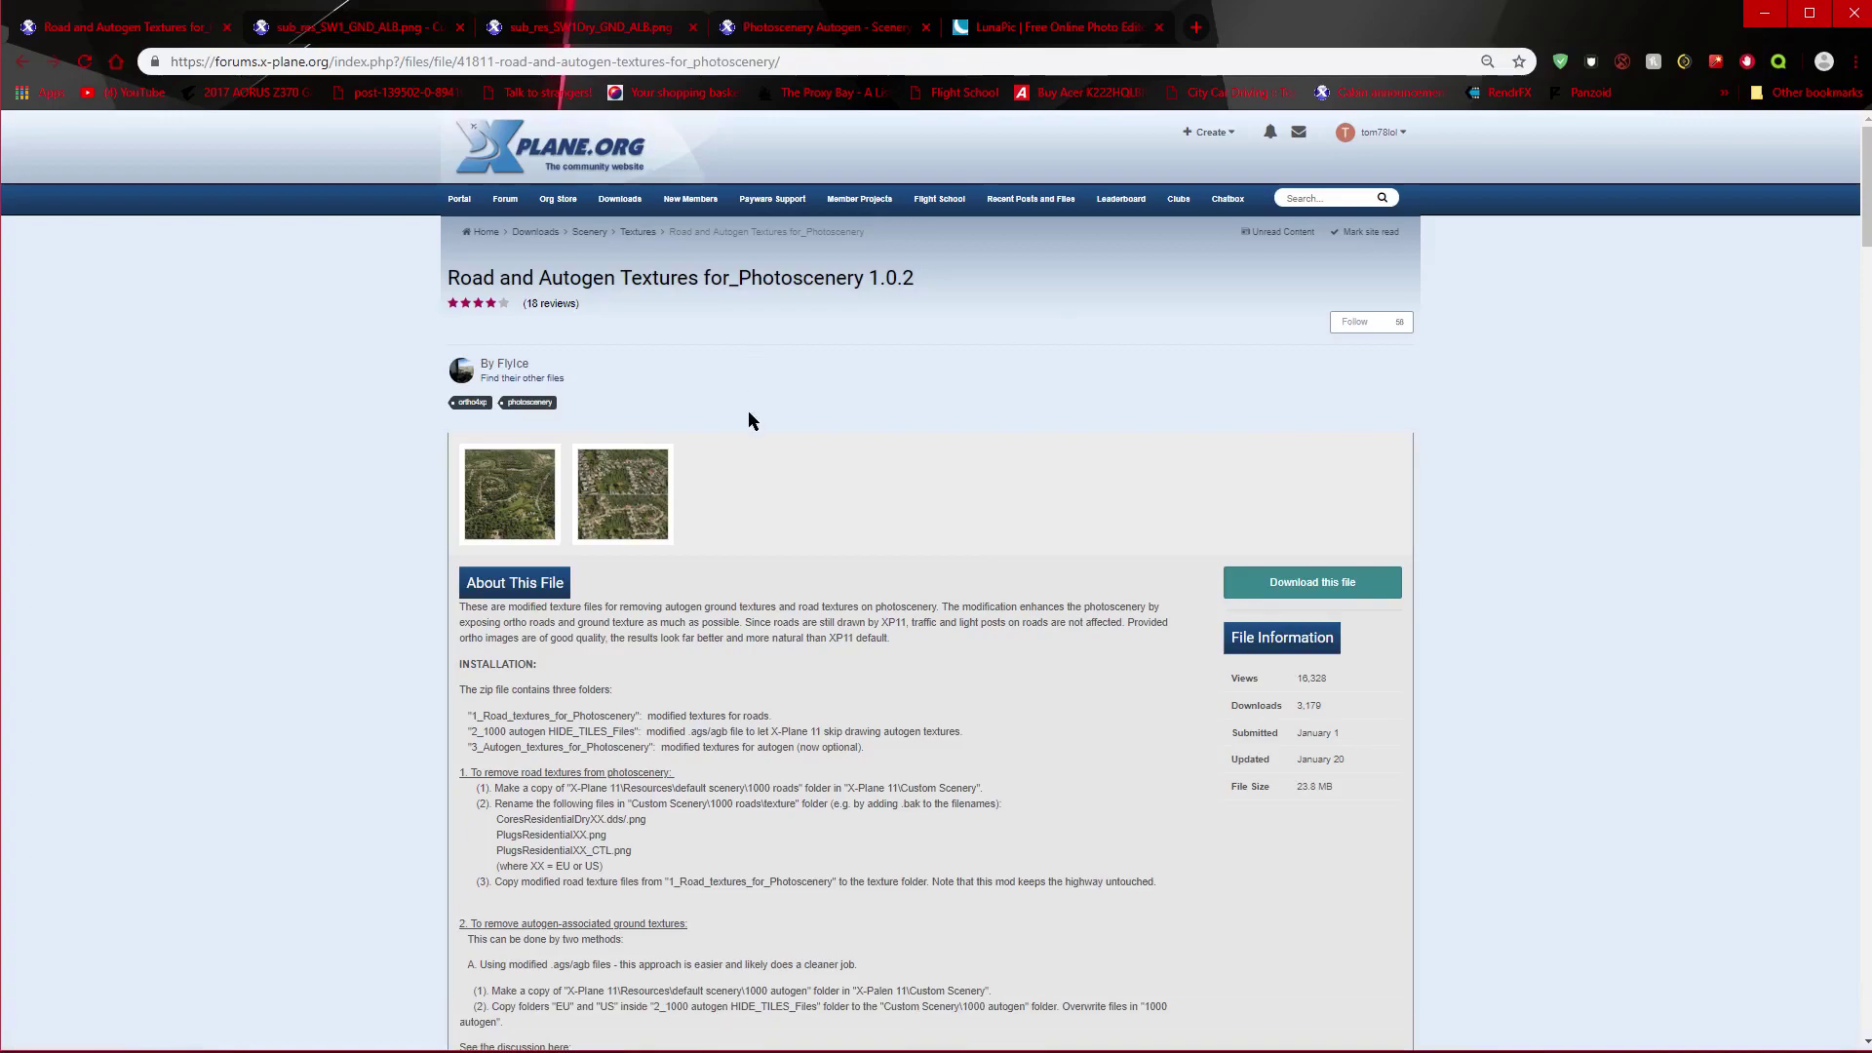
left_click(1196, 27)
left_click(1856, 61)
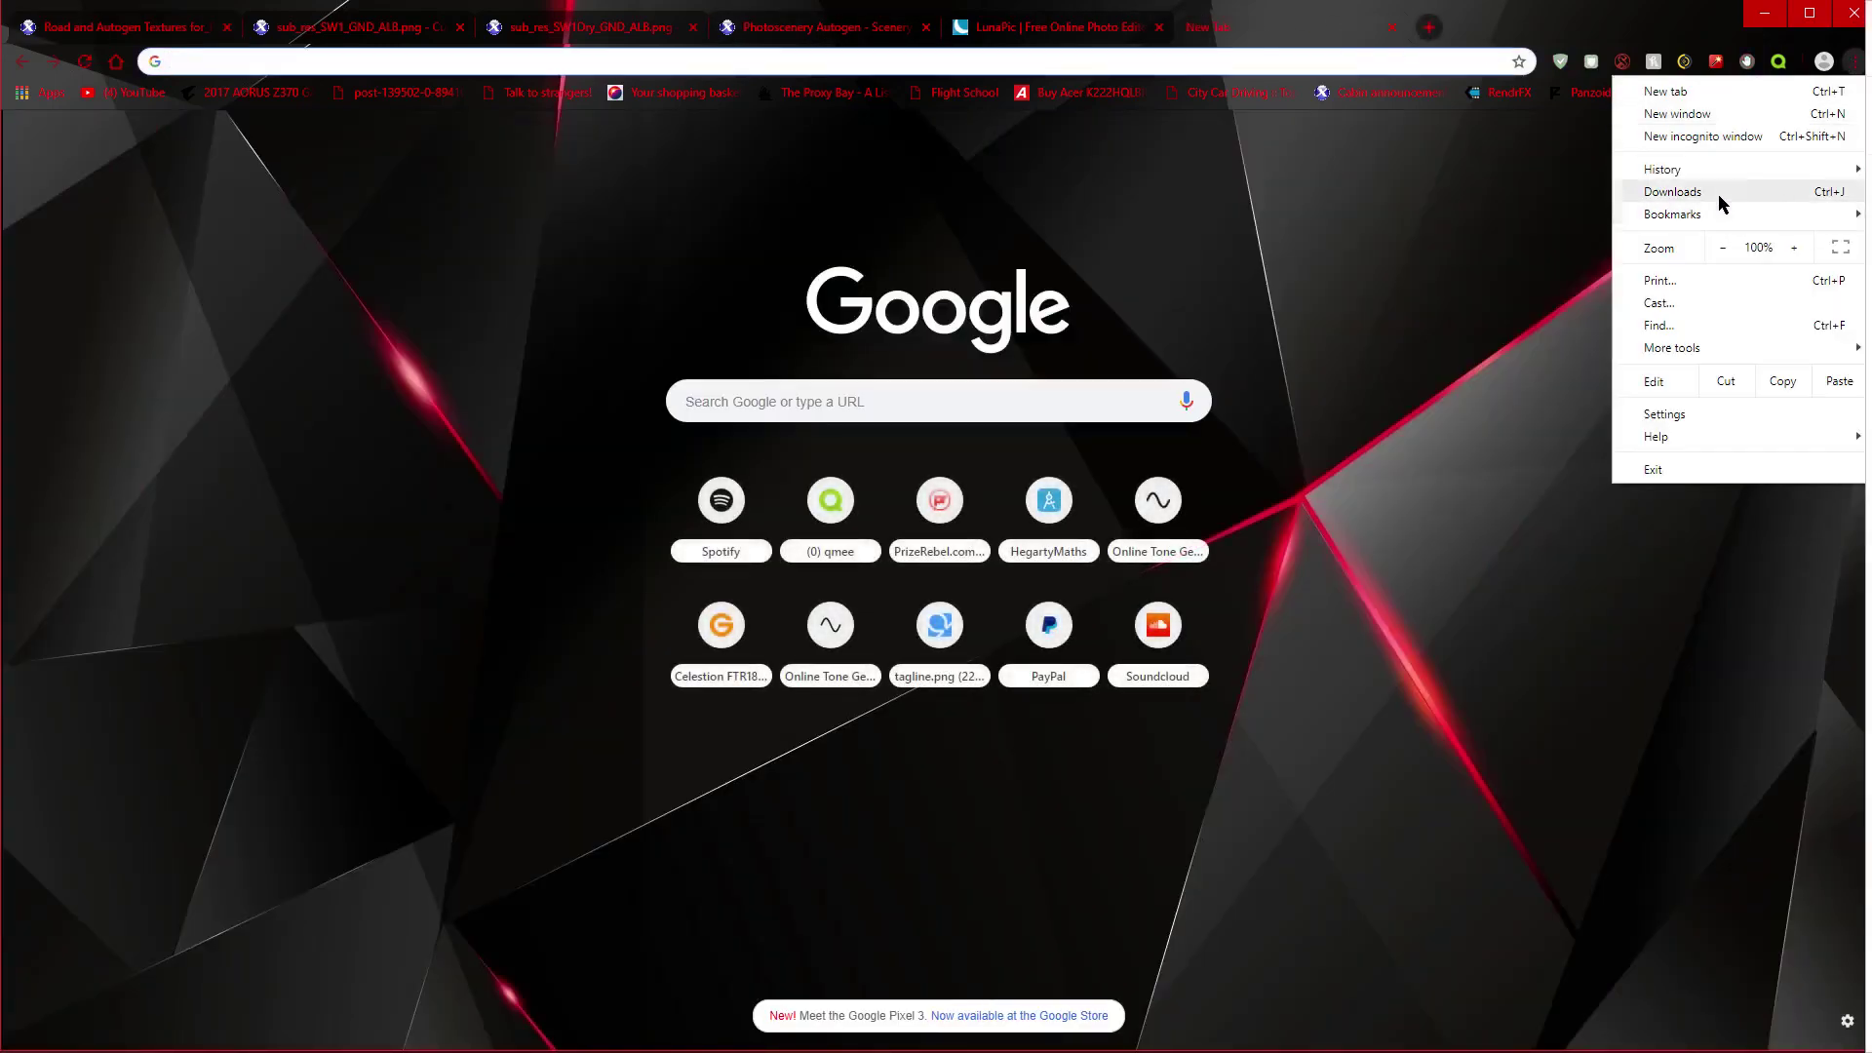
left_click(1718, 195)
scroll(867, 488, "down", 12)
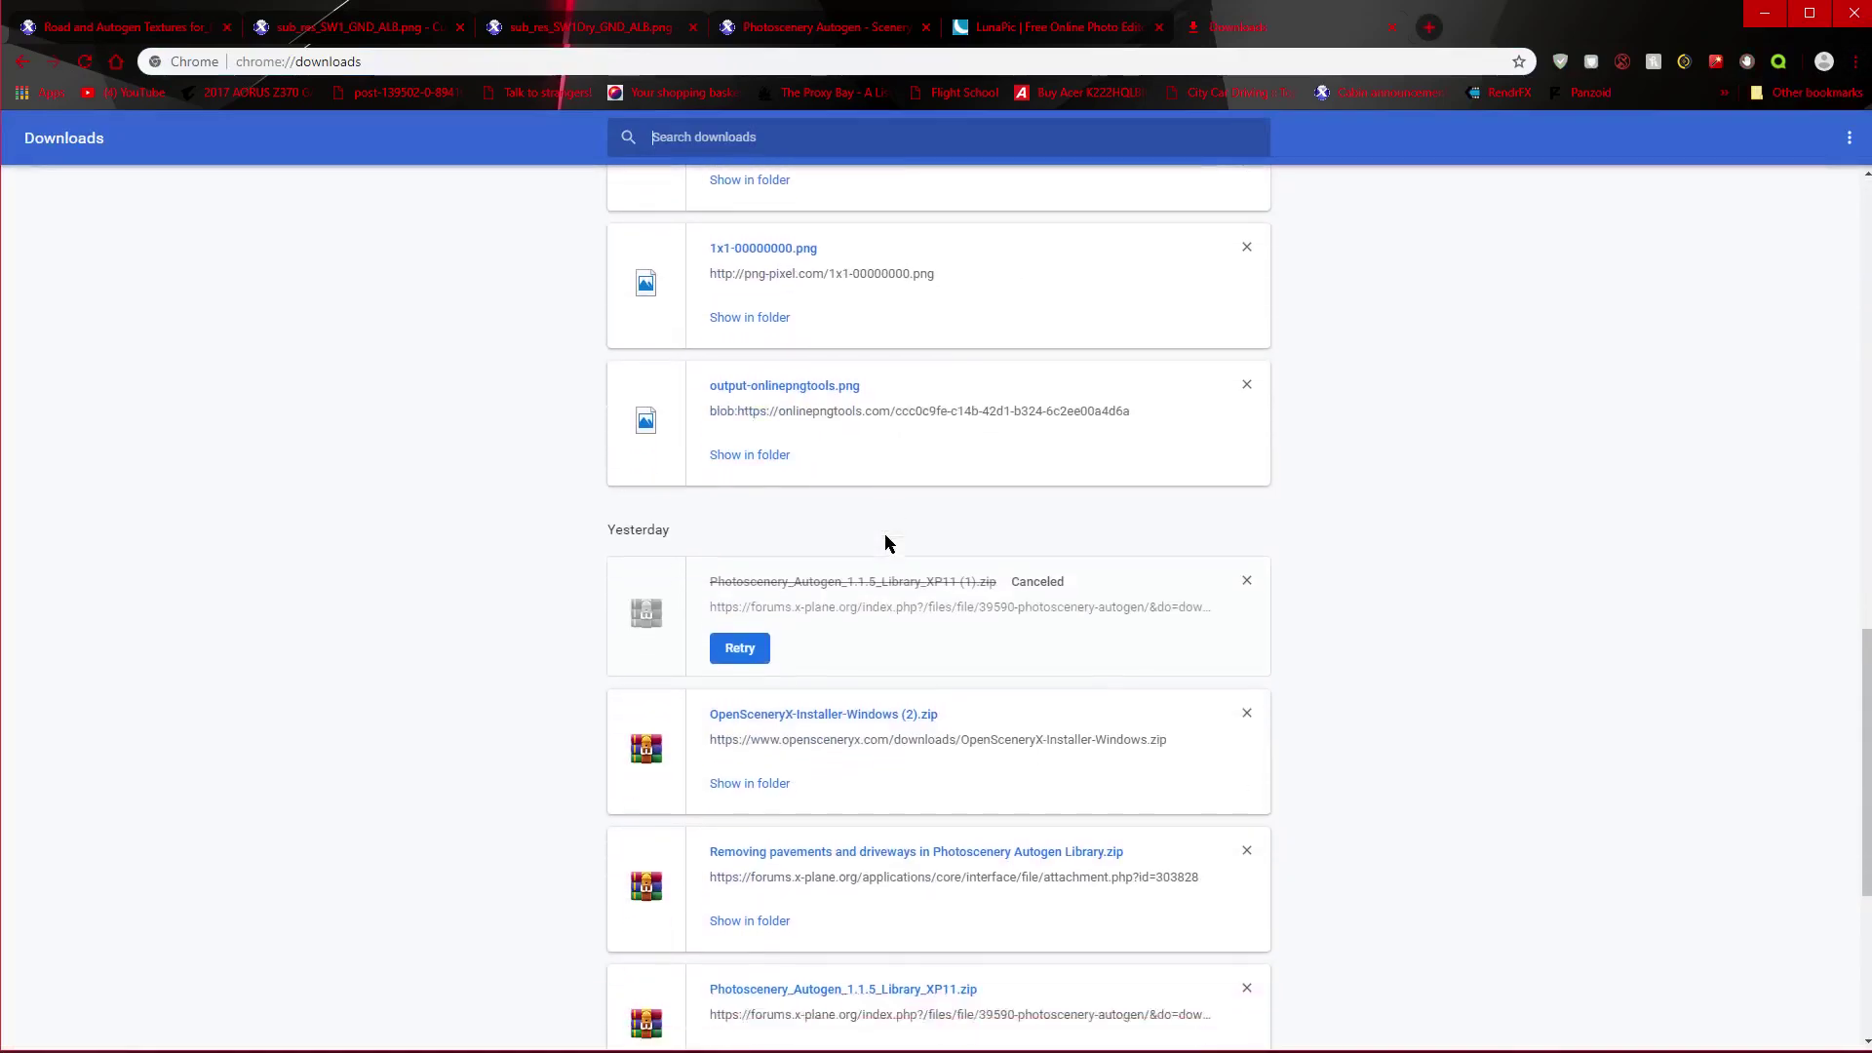
scroll(886, 534, "down", 6)
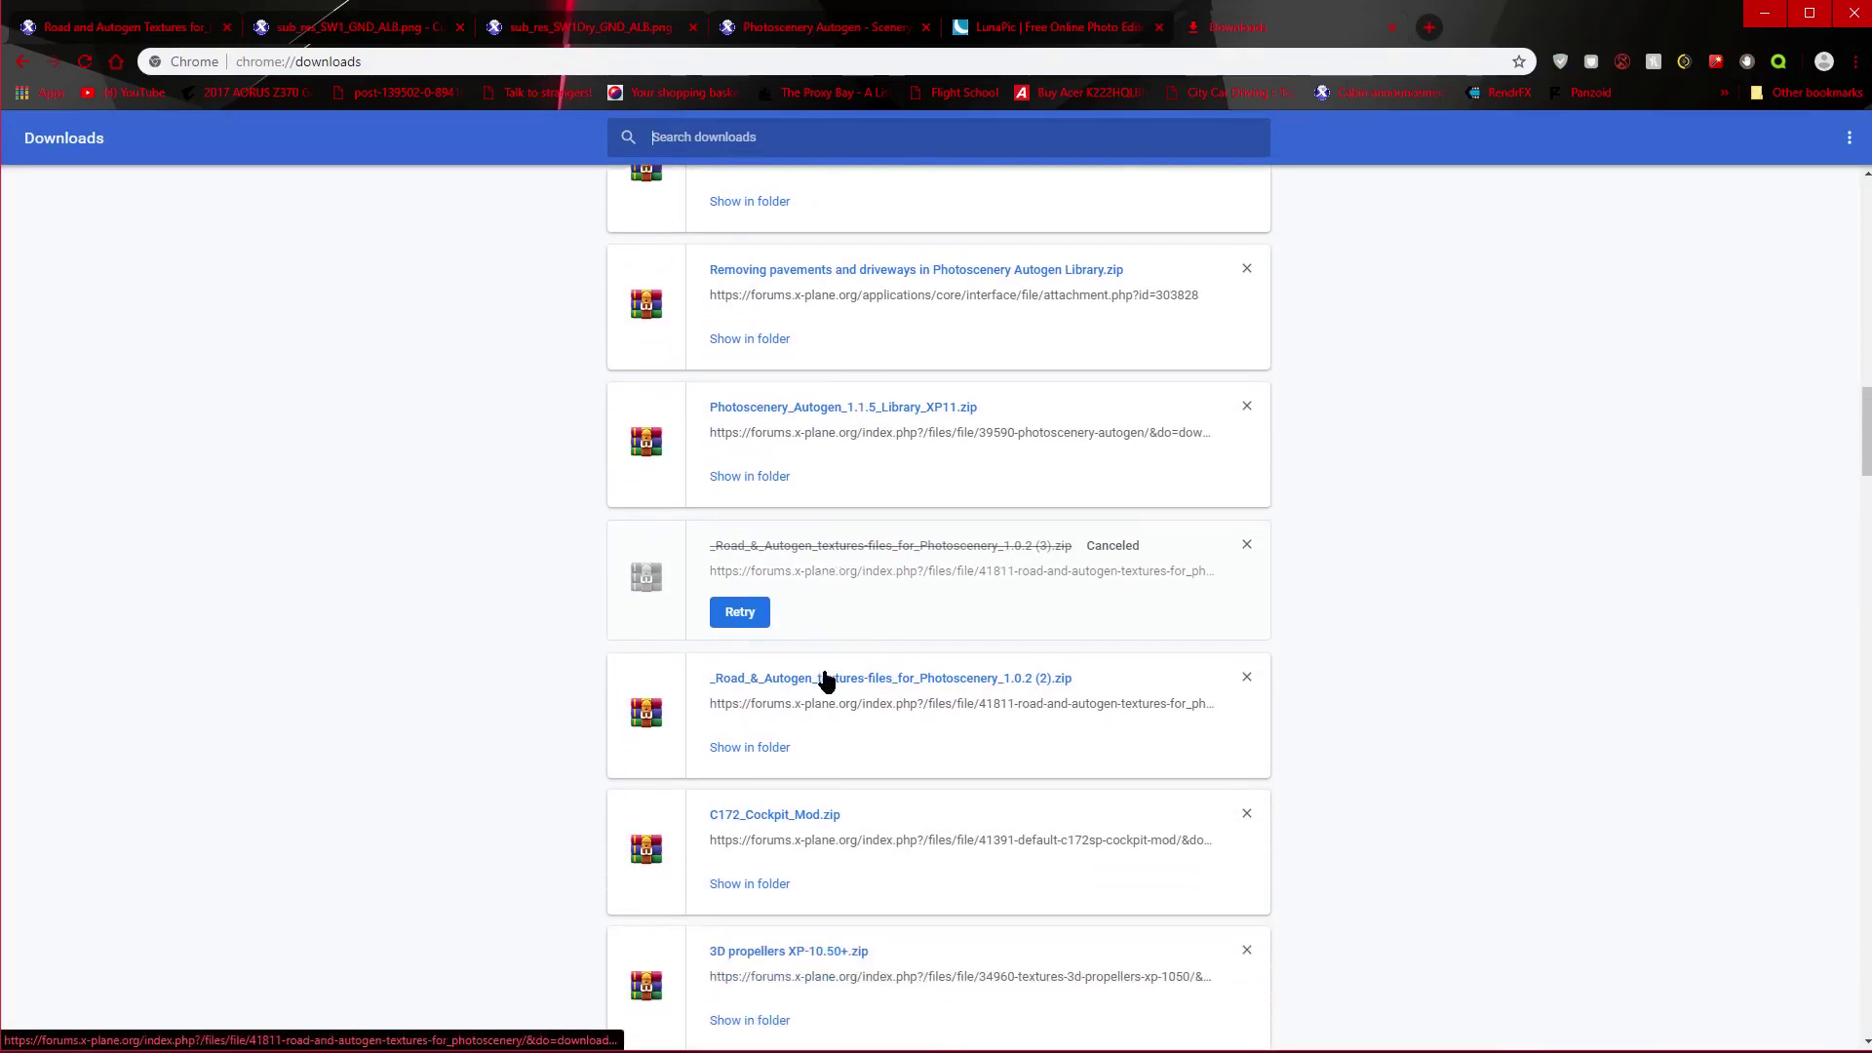
left_click(824, 679)
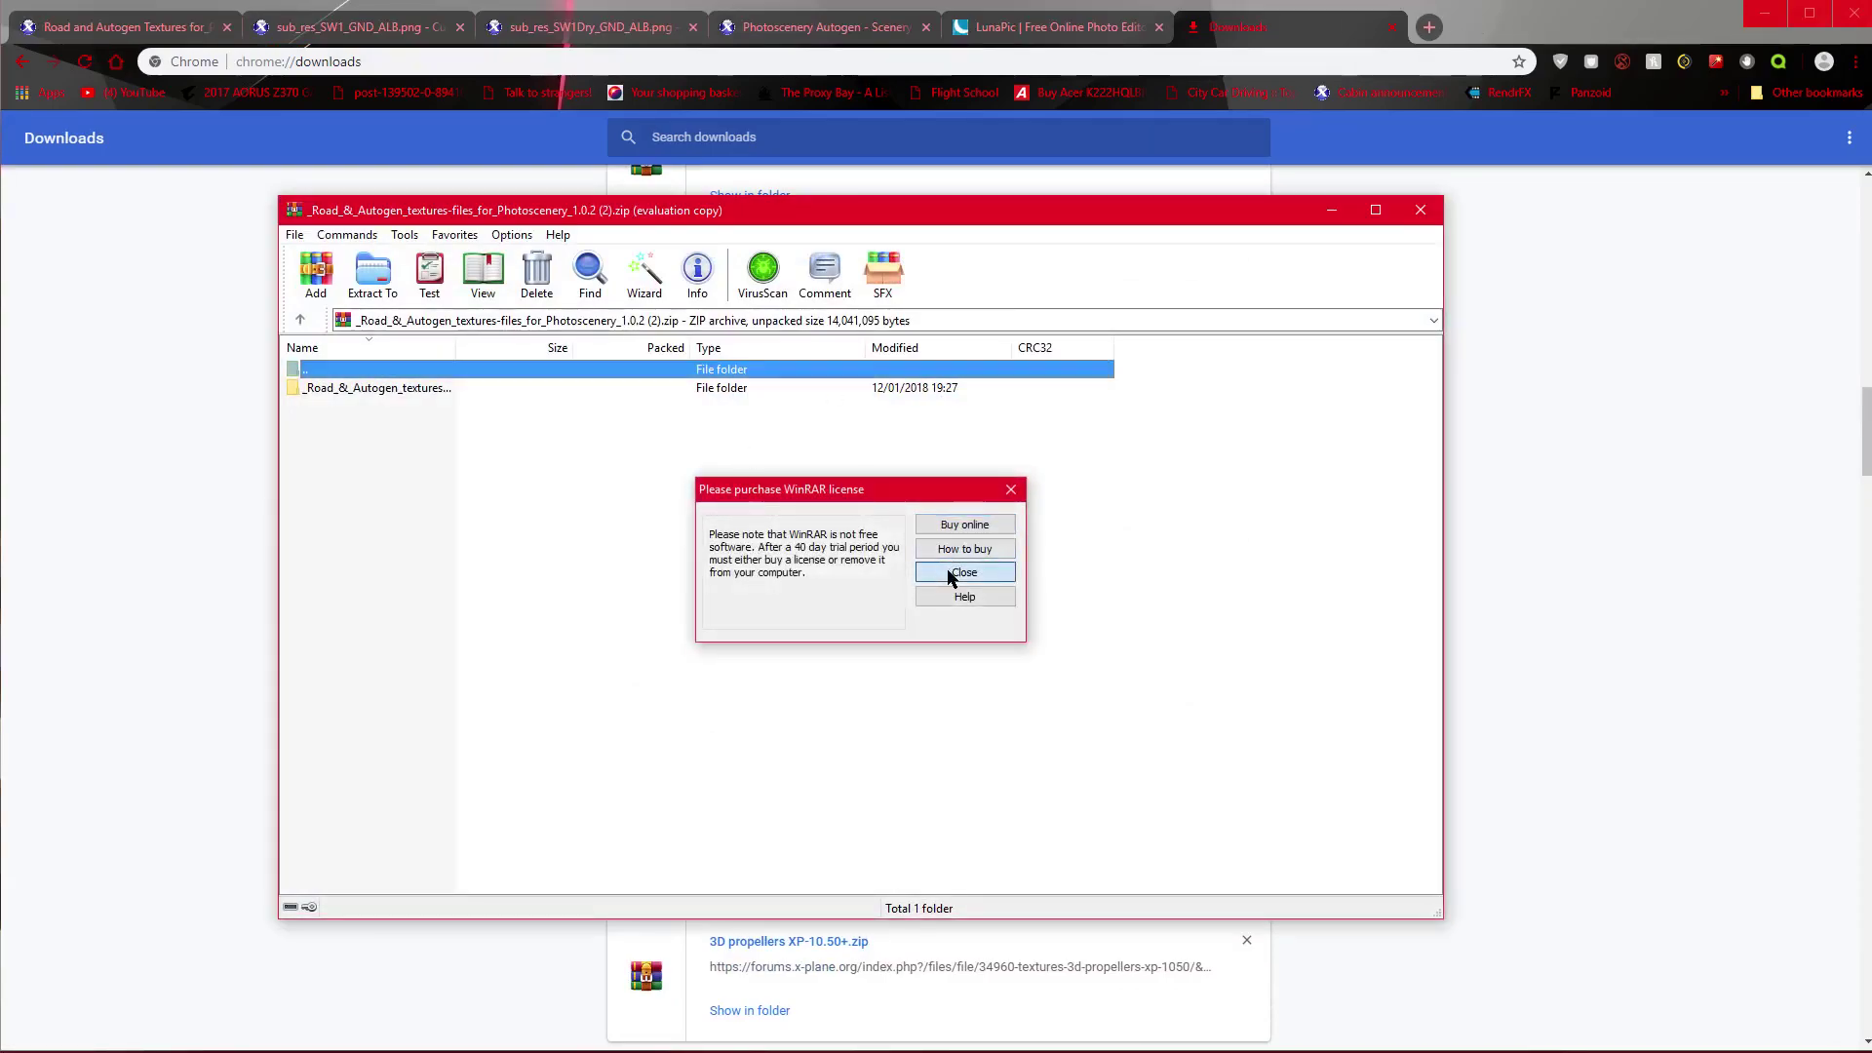
Step: Dismiss the WinRAR licence reminder and open the archive's top folder
left_click(947, 571)
double_click(451, 388)
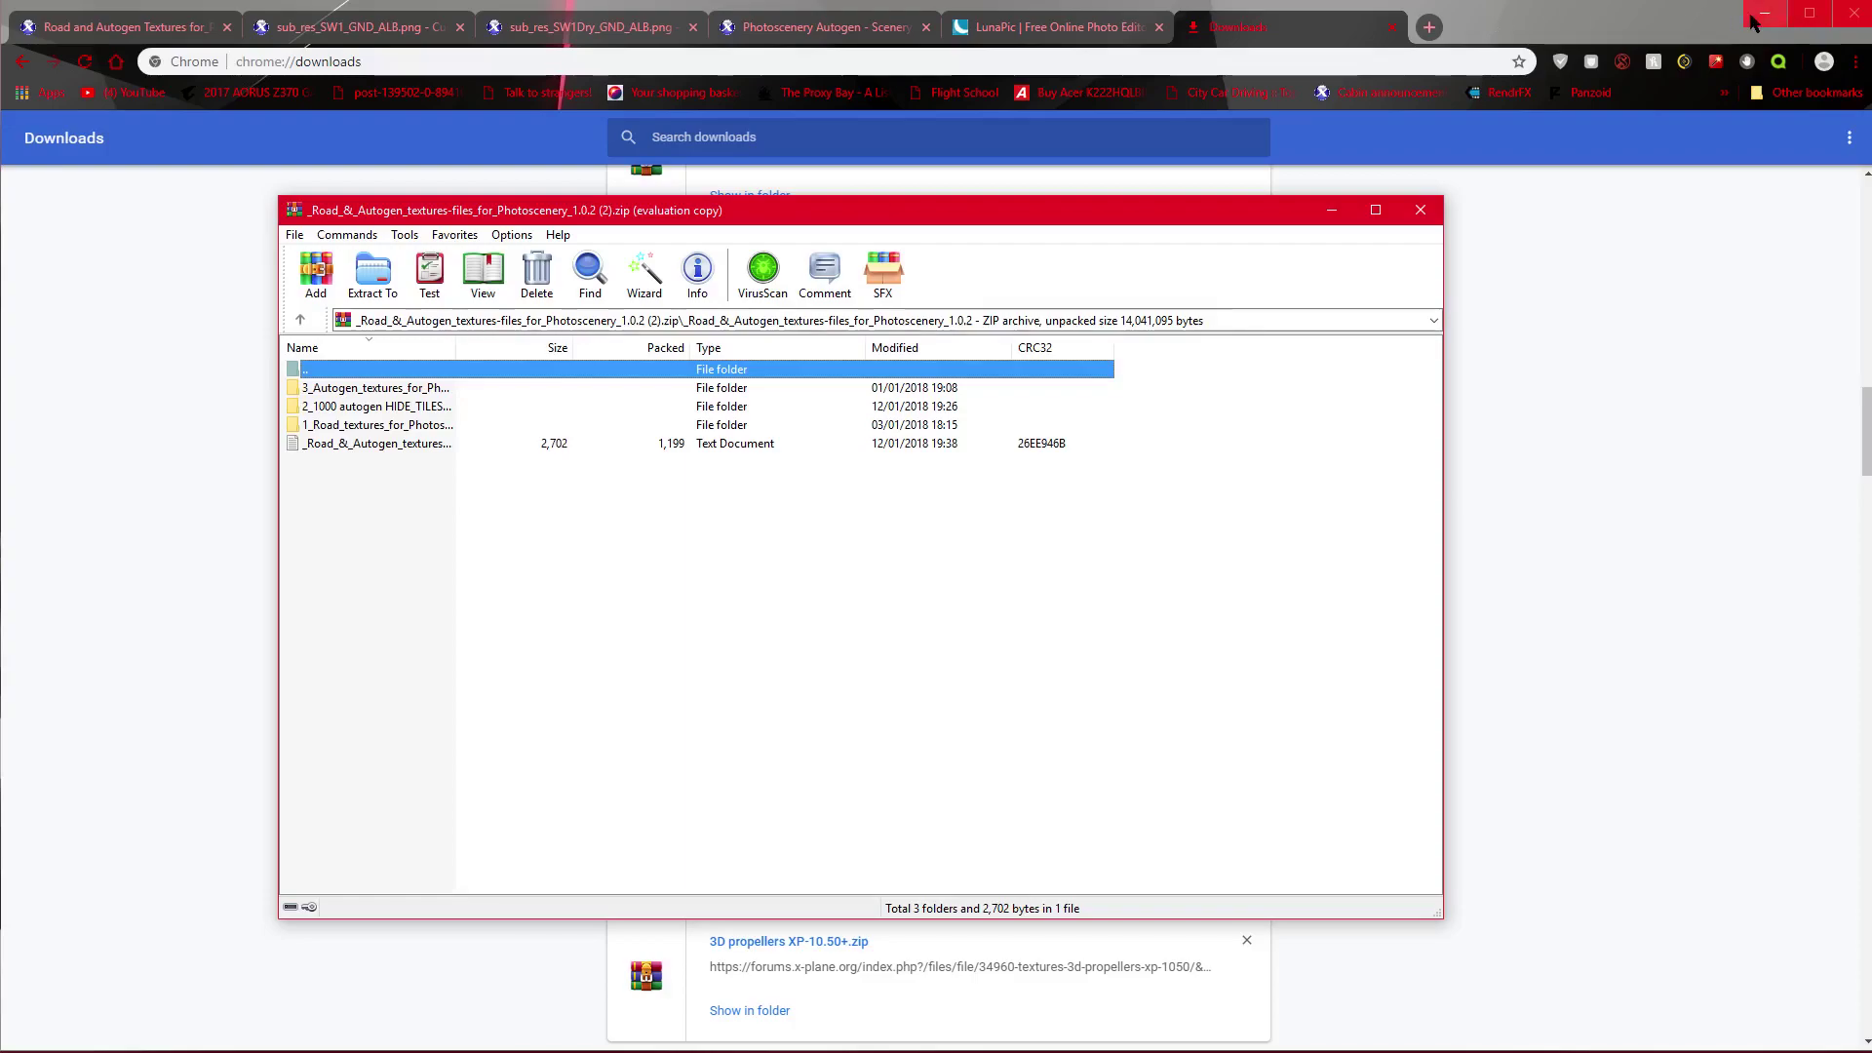
left_click(125, 21)
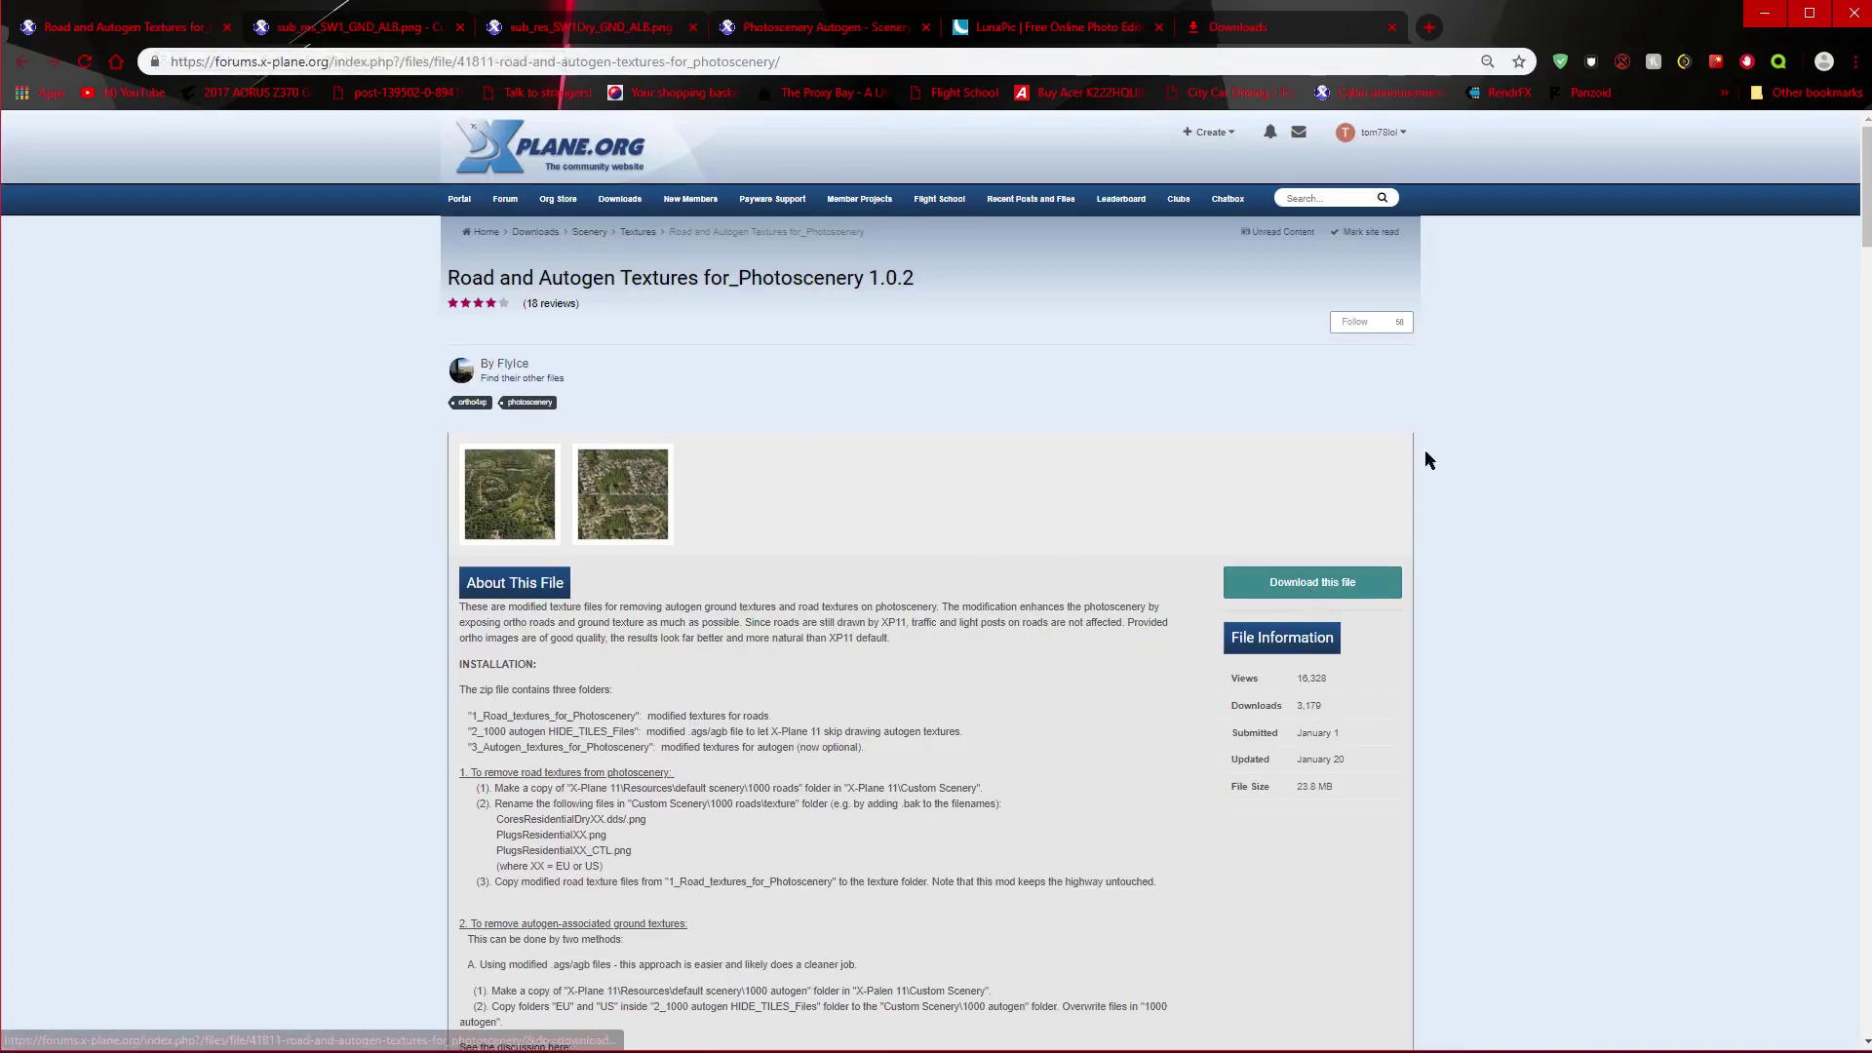
left_click(1781, 19)
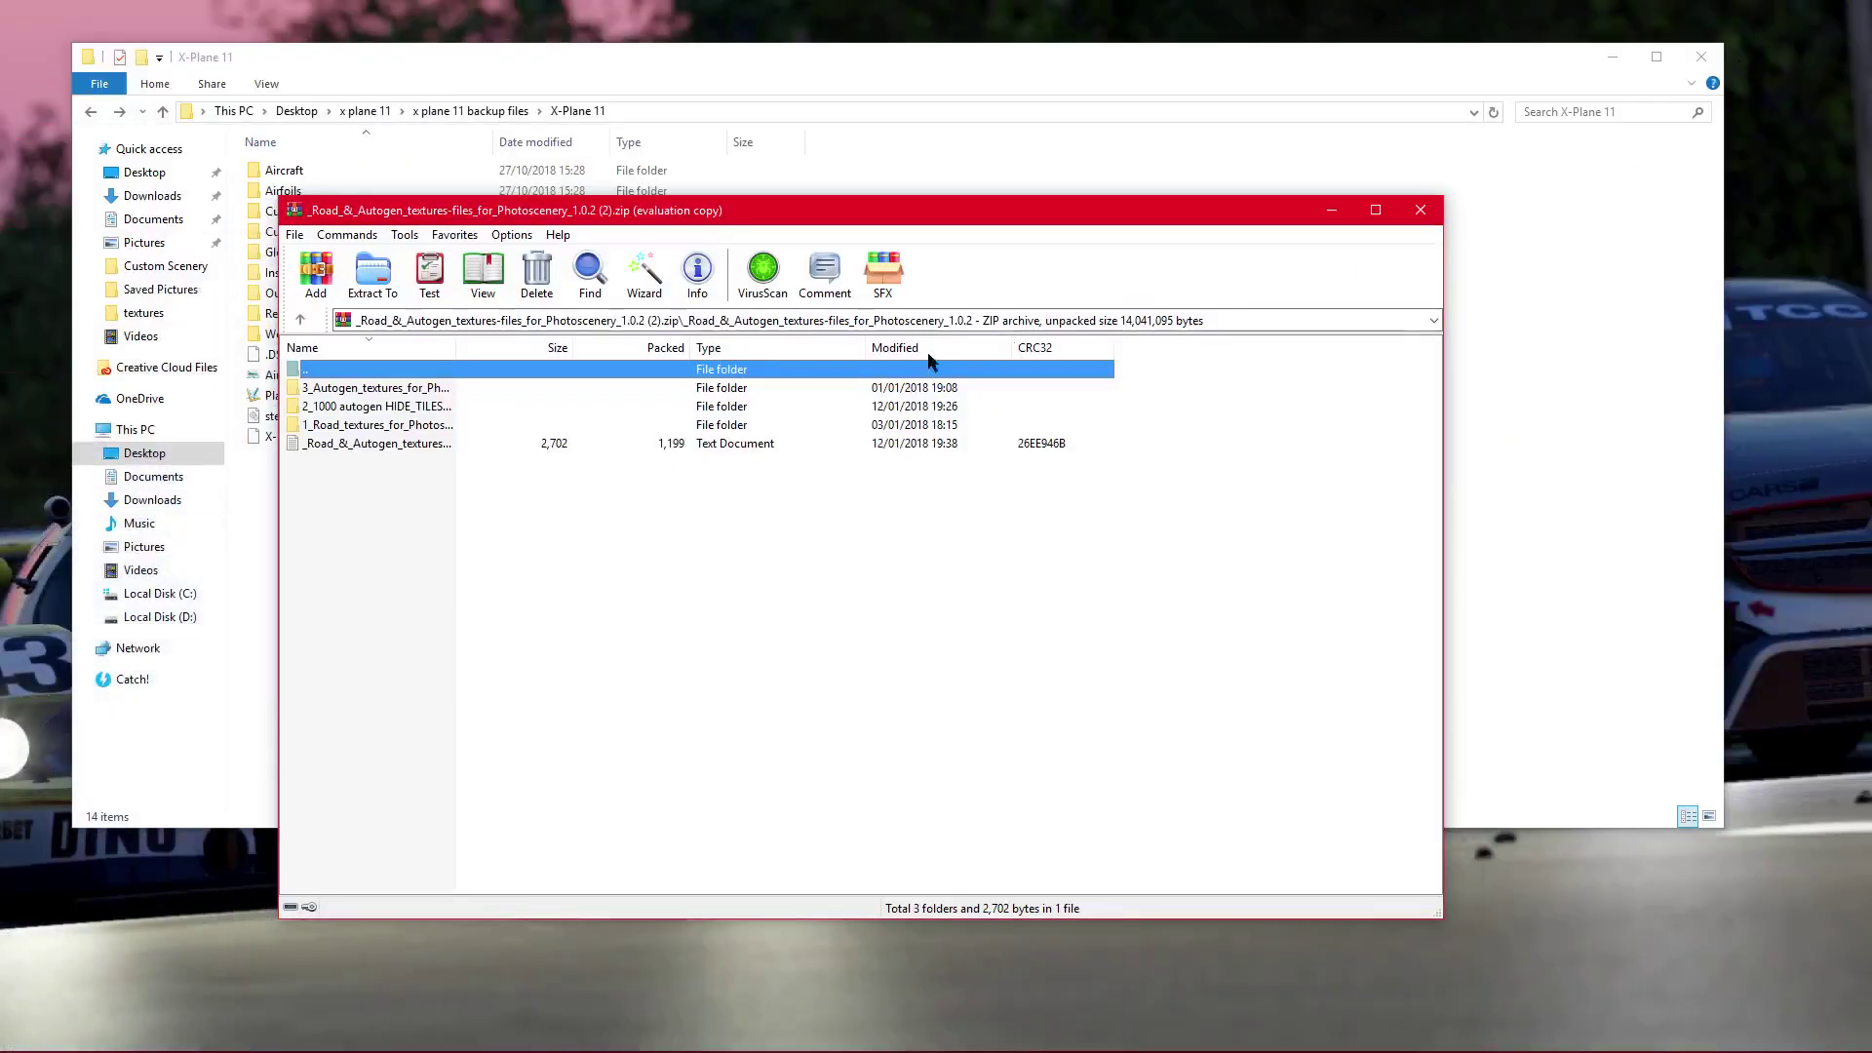
double_click(485, 370)
left_click_drag(367, 389, 371, 393)
Step: Browse the 1_Road_textures, 2_1000 autogen HIDE_TILES_Files and 3_Autogen_textures folders in the archive
double_click(373, 390)
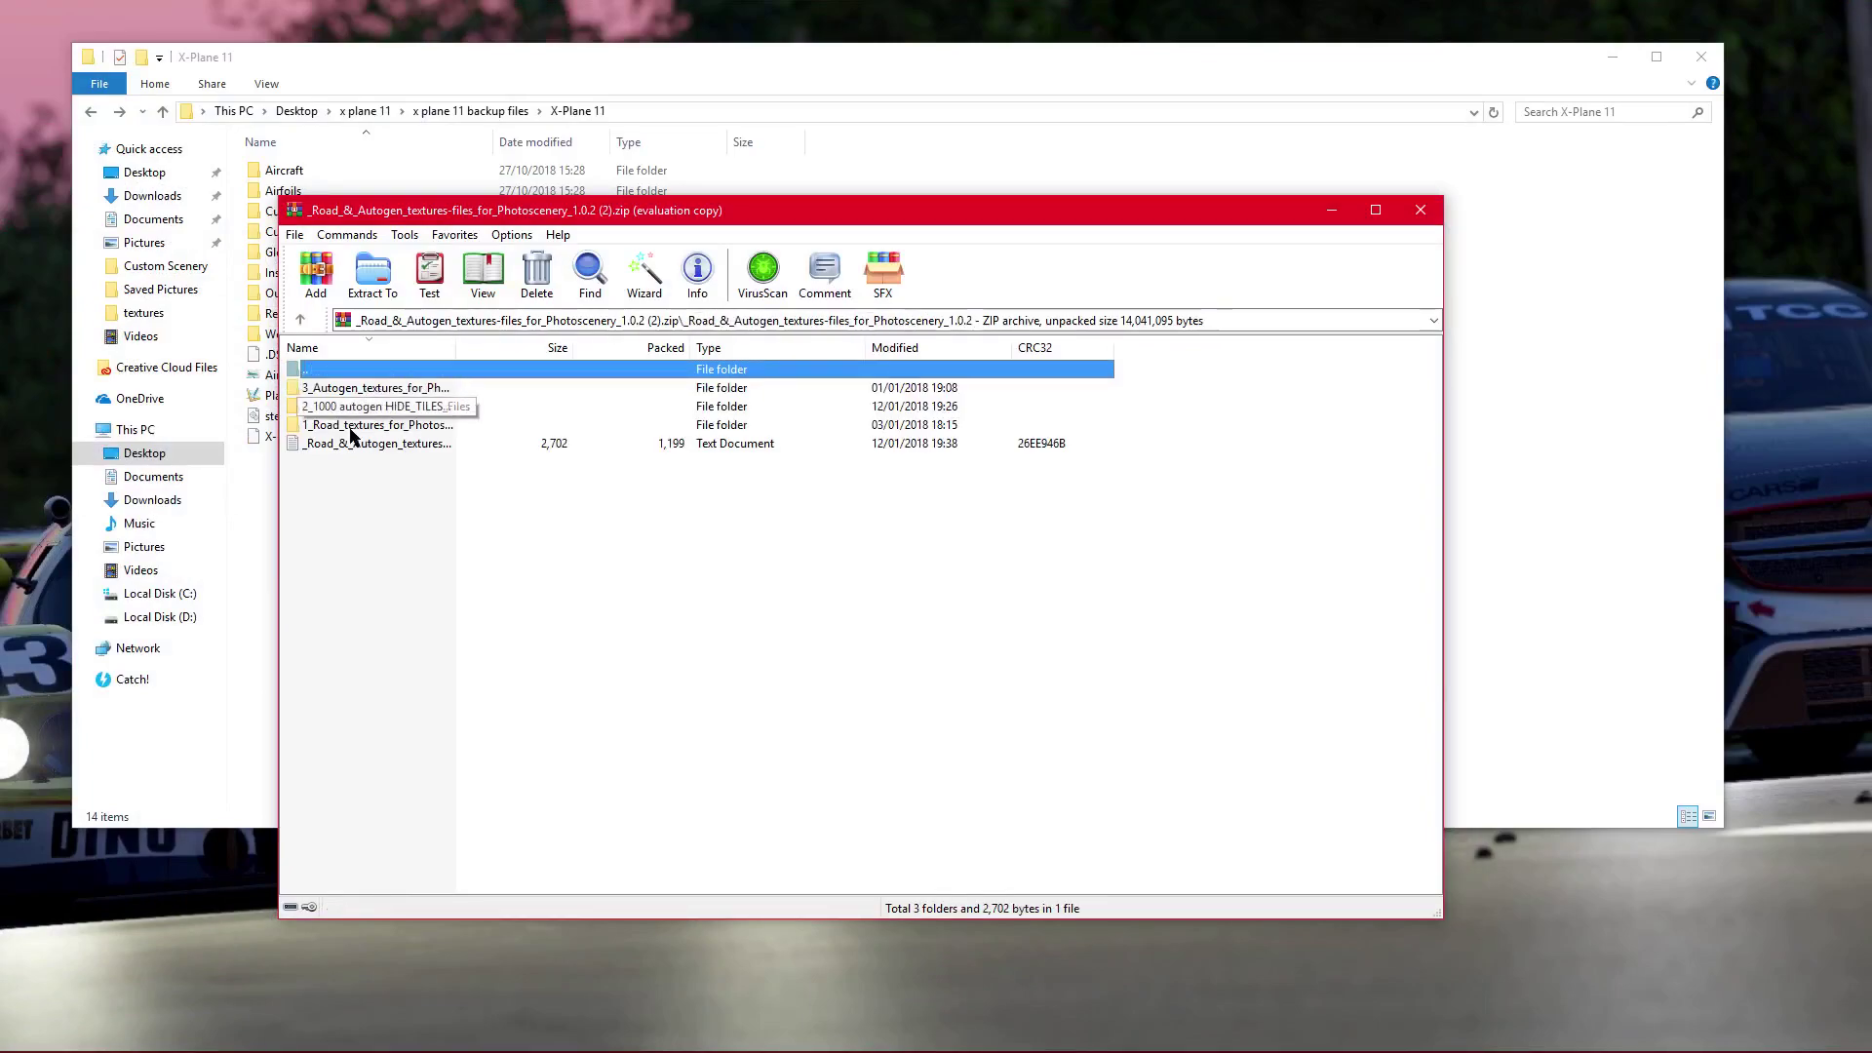
double_click(355, 429)
double_click(354, 377)
double_click(359, 408)
double_click(372, 378)
double_click(372, 388)
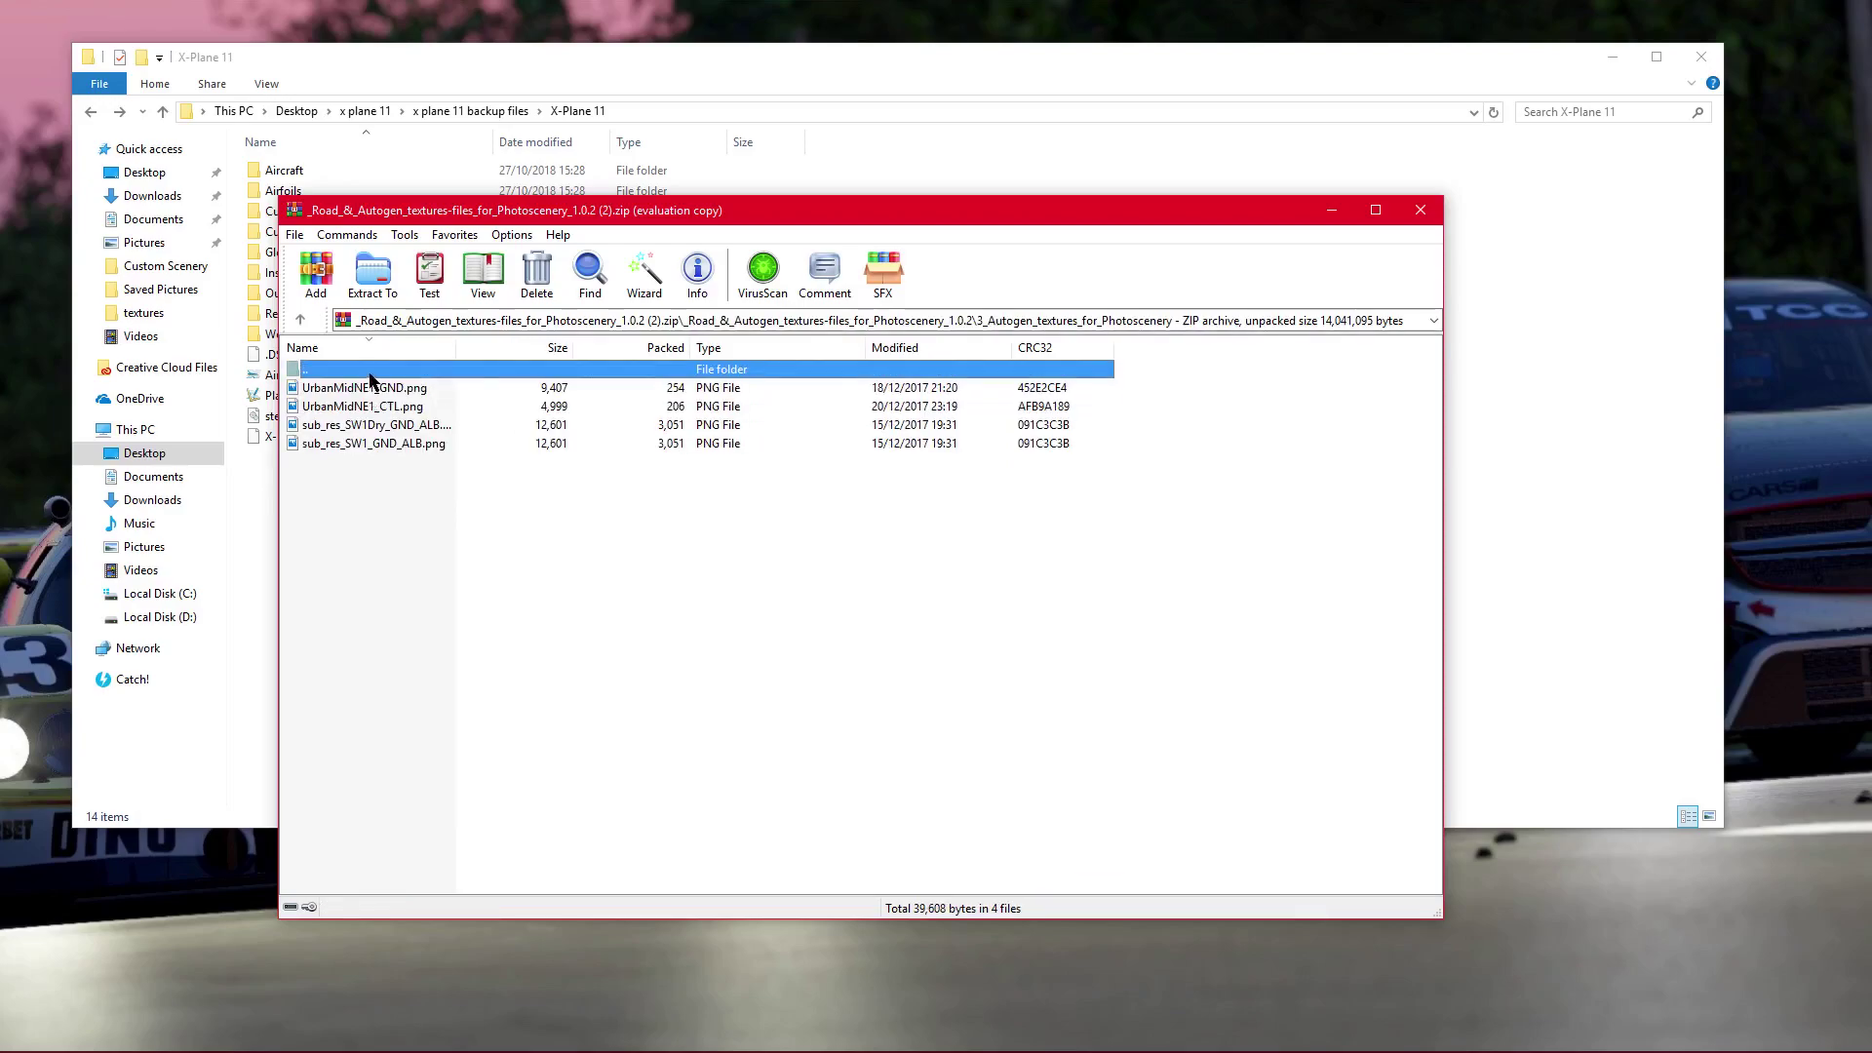
double_click(371, 376)
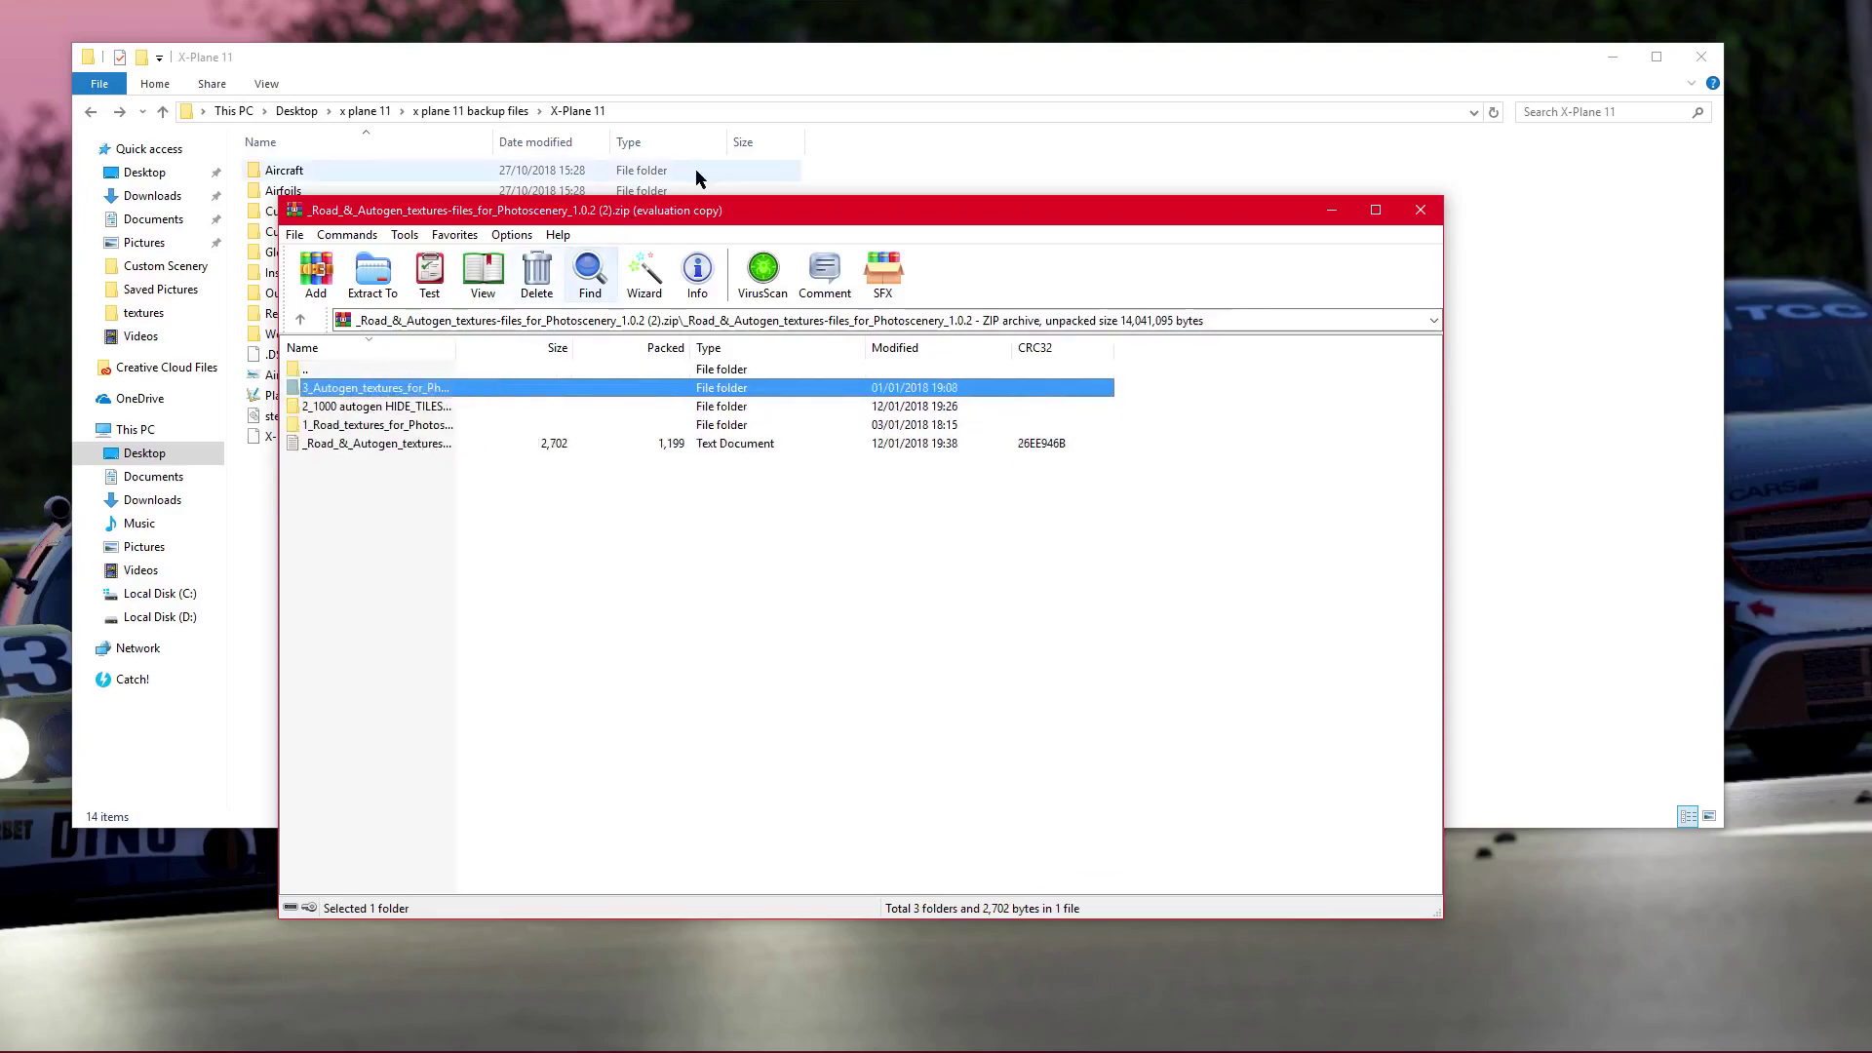
Step: Extract the 1_Road_textures and 2_1000 autogen HIDE_TILES_Files folders onto the desktop
left_click_drag(698, 230, 1339, 293)
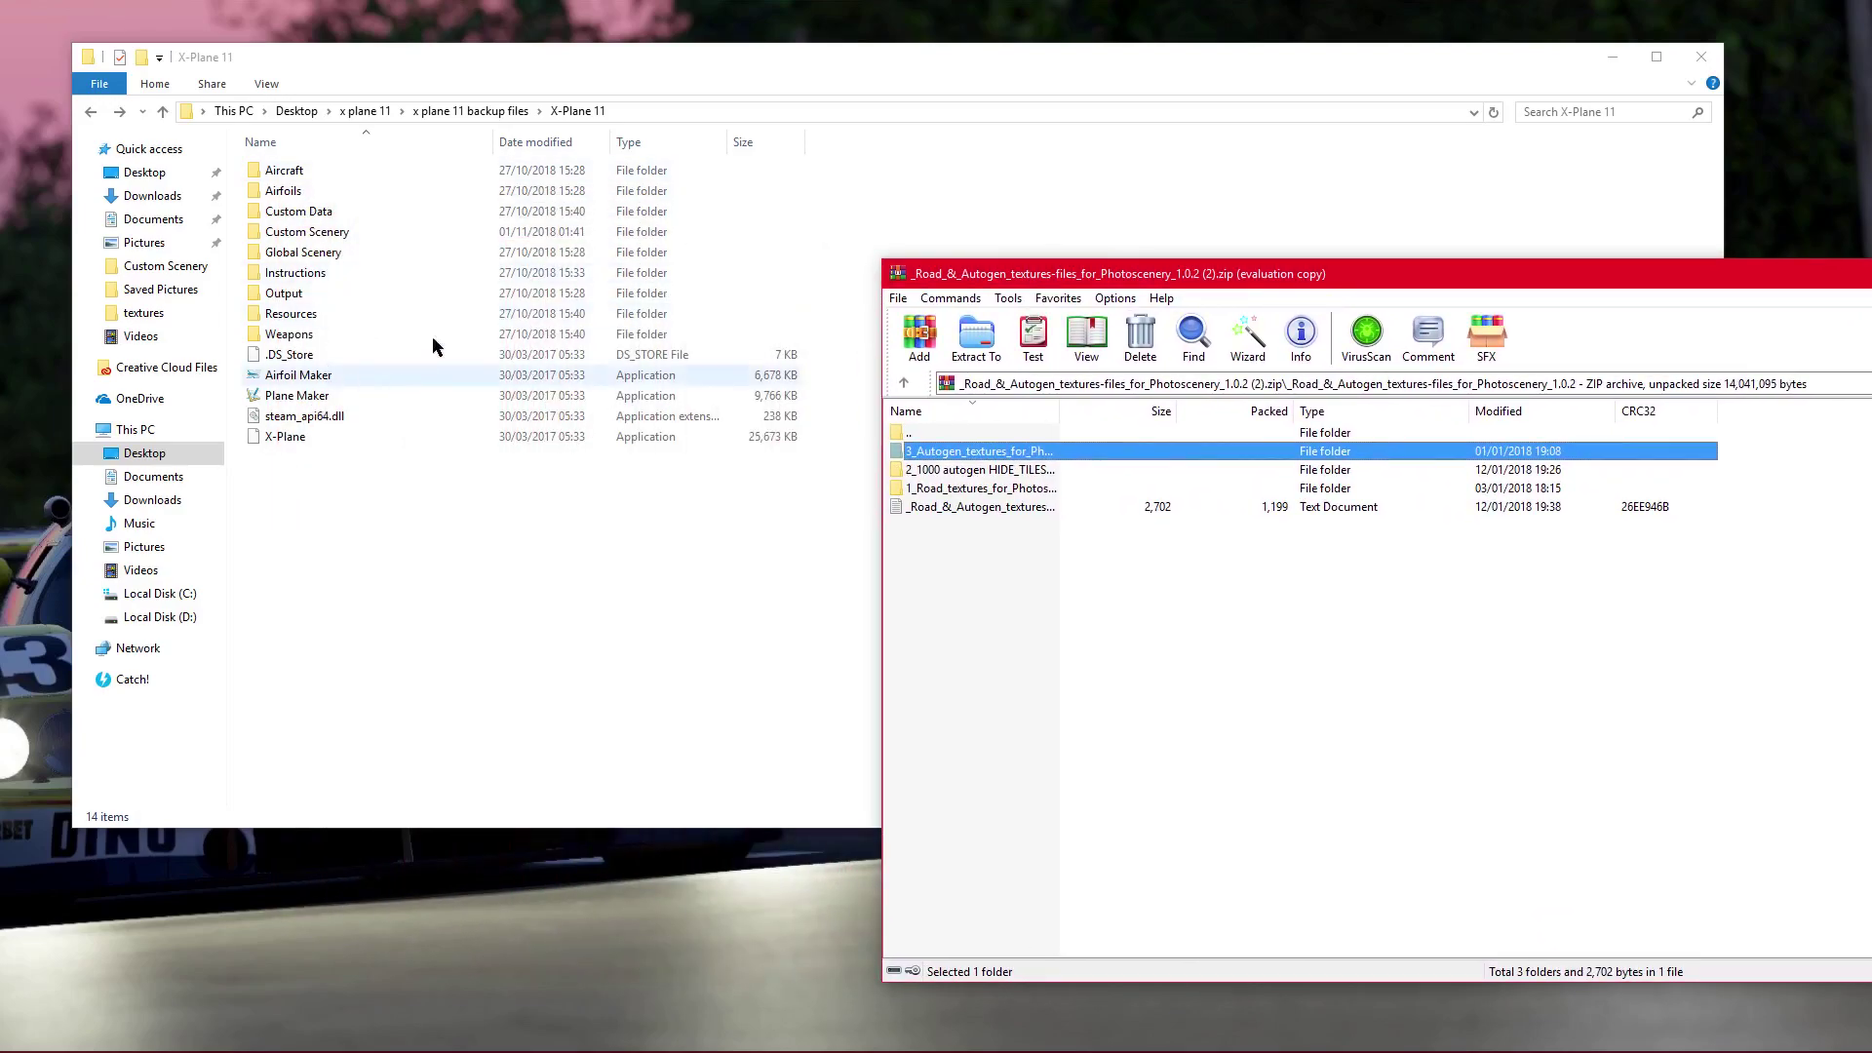
left_click(1702, 57)
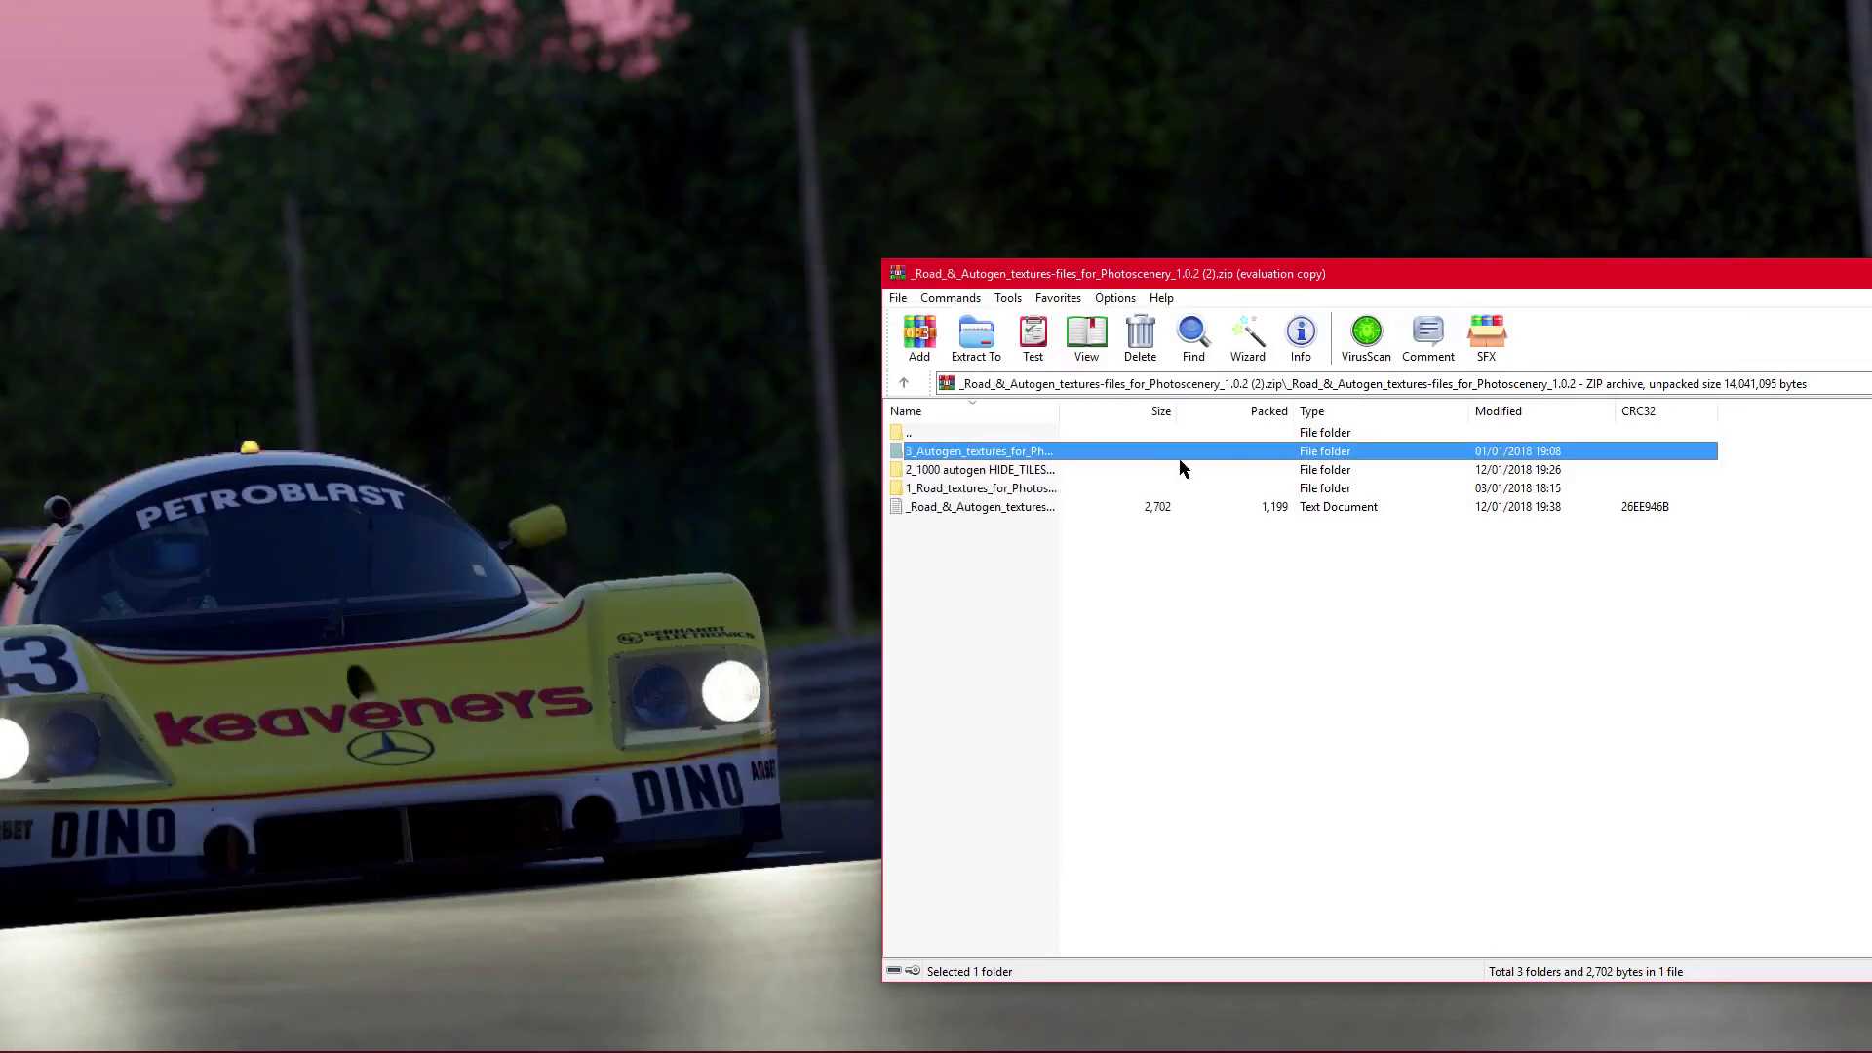
left_click_drag(1755, 462, 837, 365)
left_click_drag(116, 137, 101, 90)
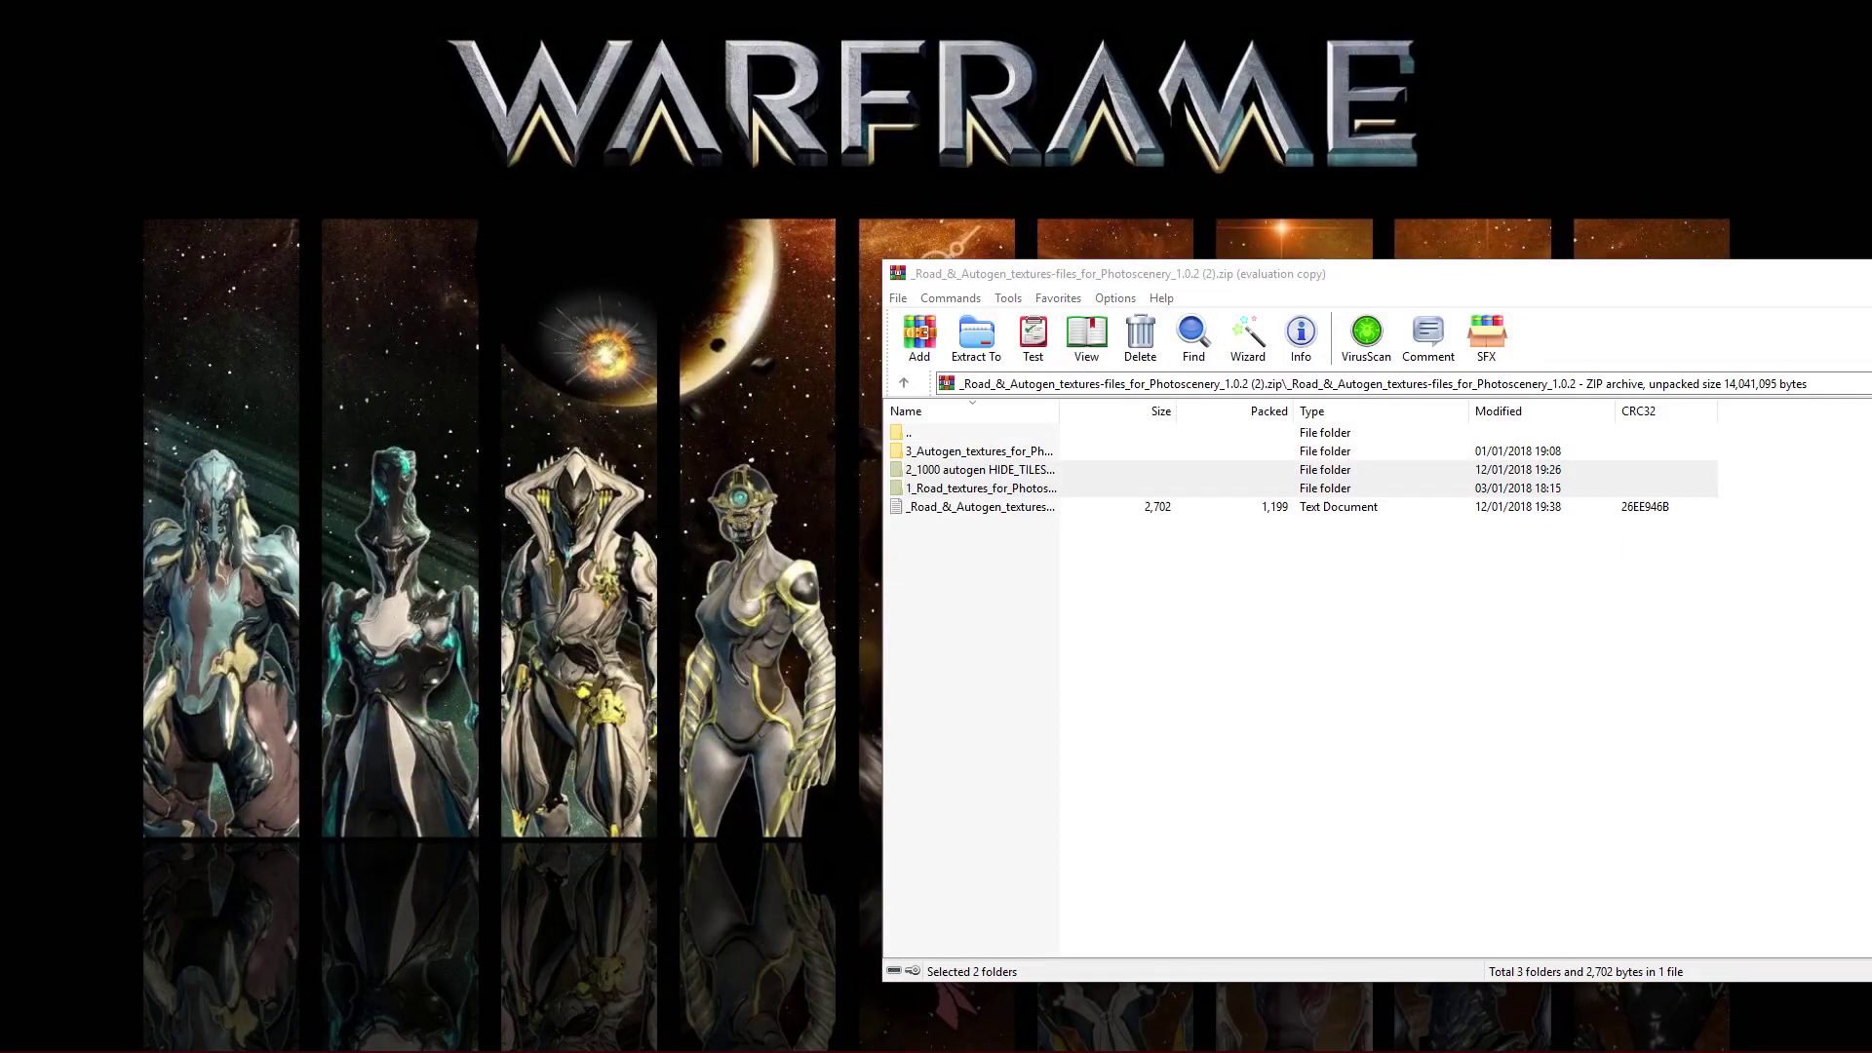
left_click(341, 230)
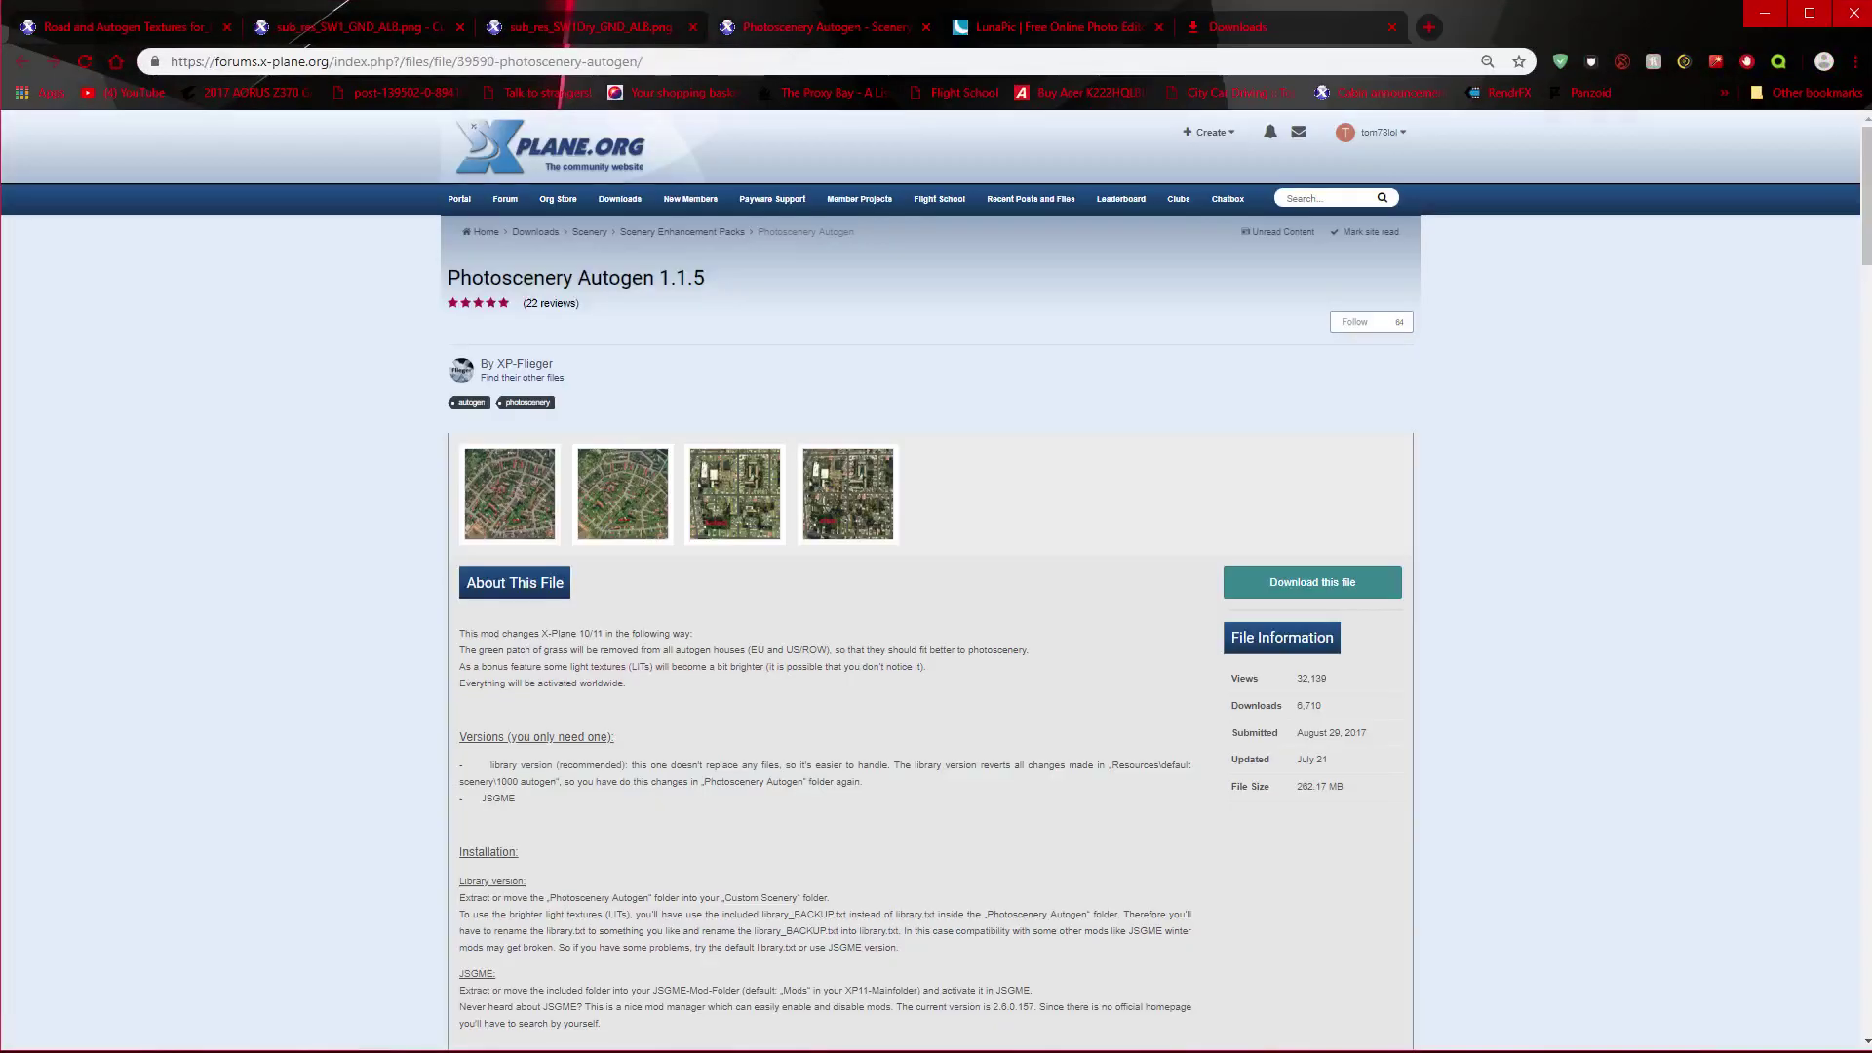
Step: Compare the enlarged before and after Photoscenery Autogen 1.1.5 preview images
left_click_drag(442, 300, 736, 283)
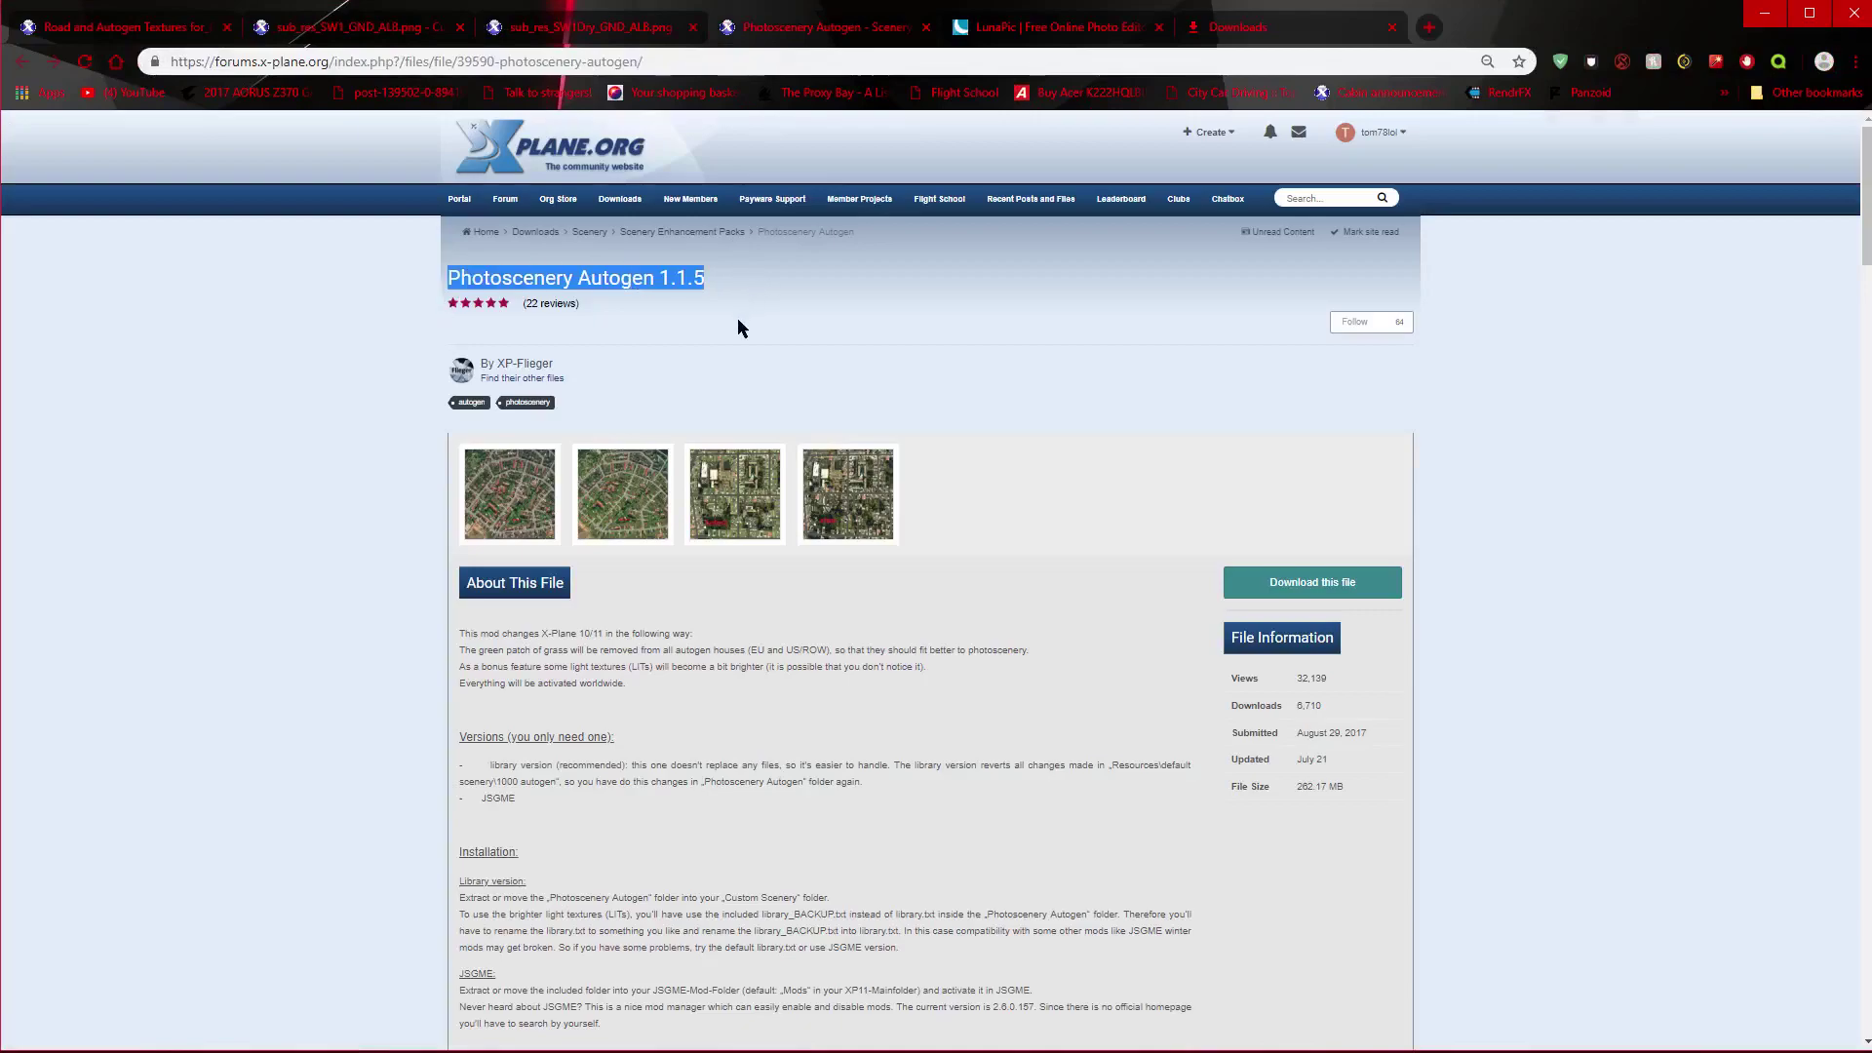
left_click(716, 505)
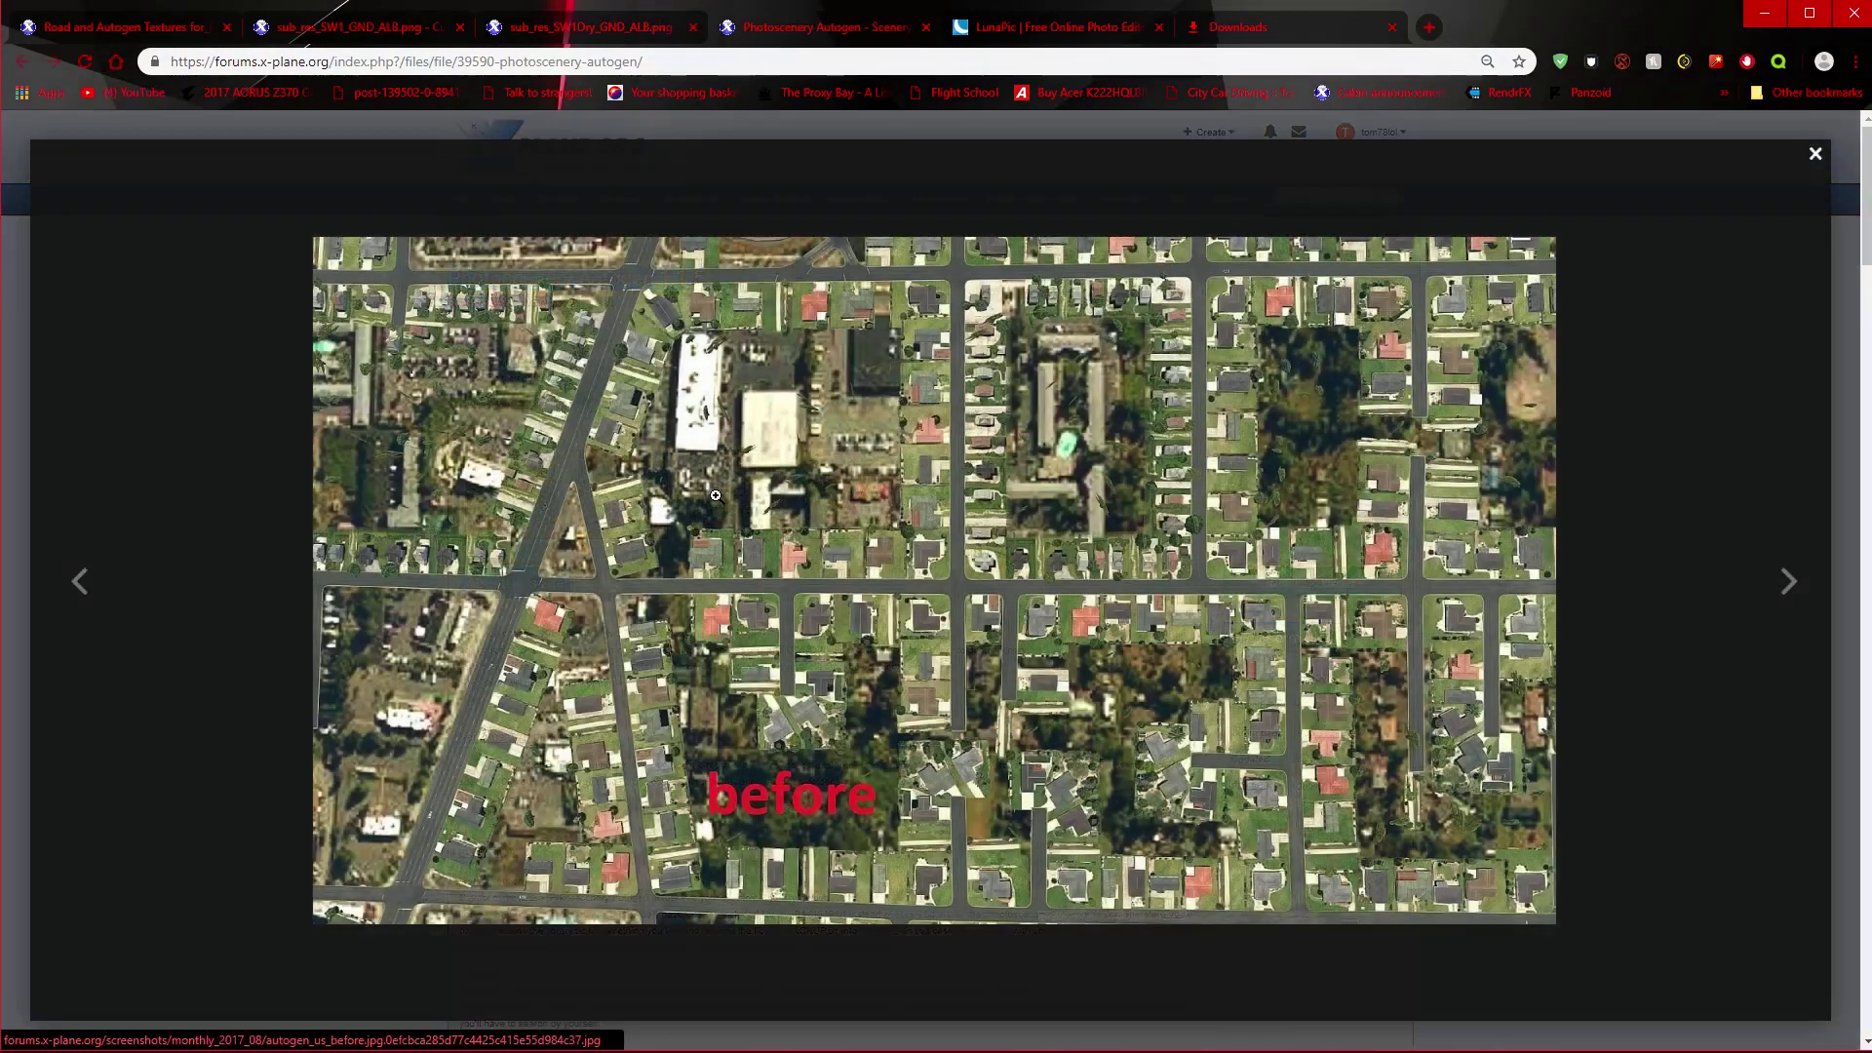
left_click(1793, 584)
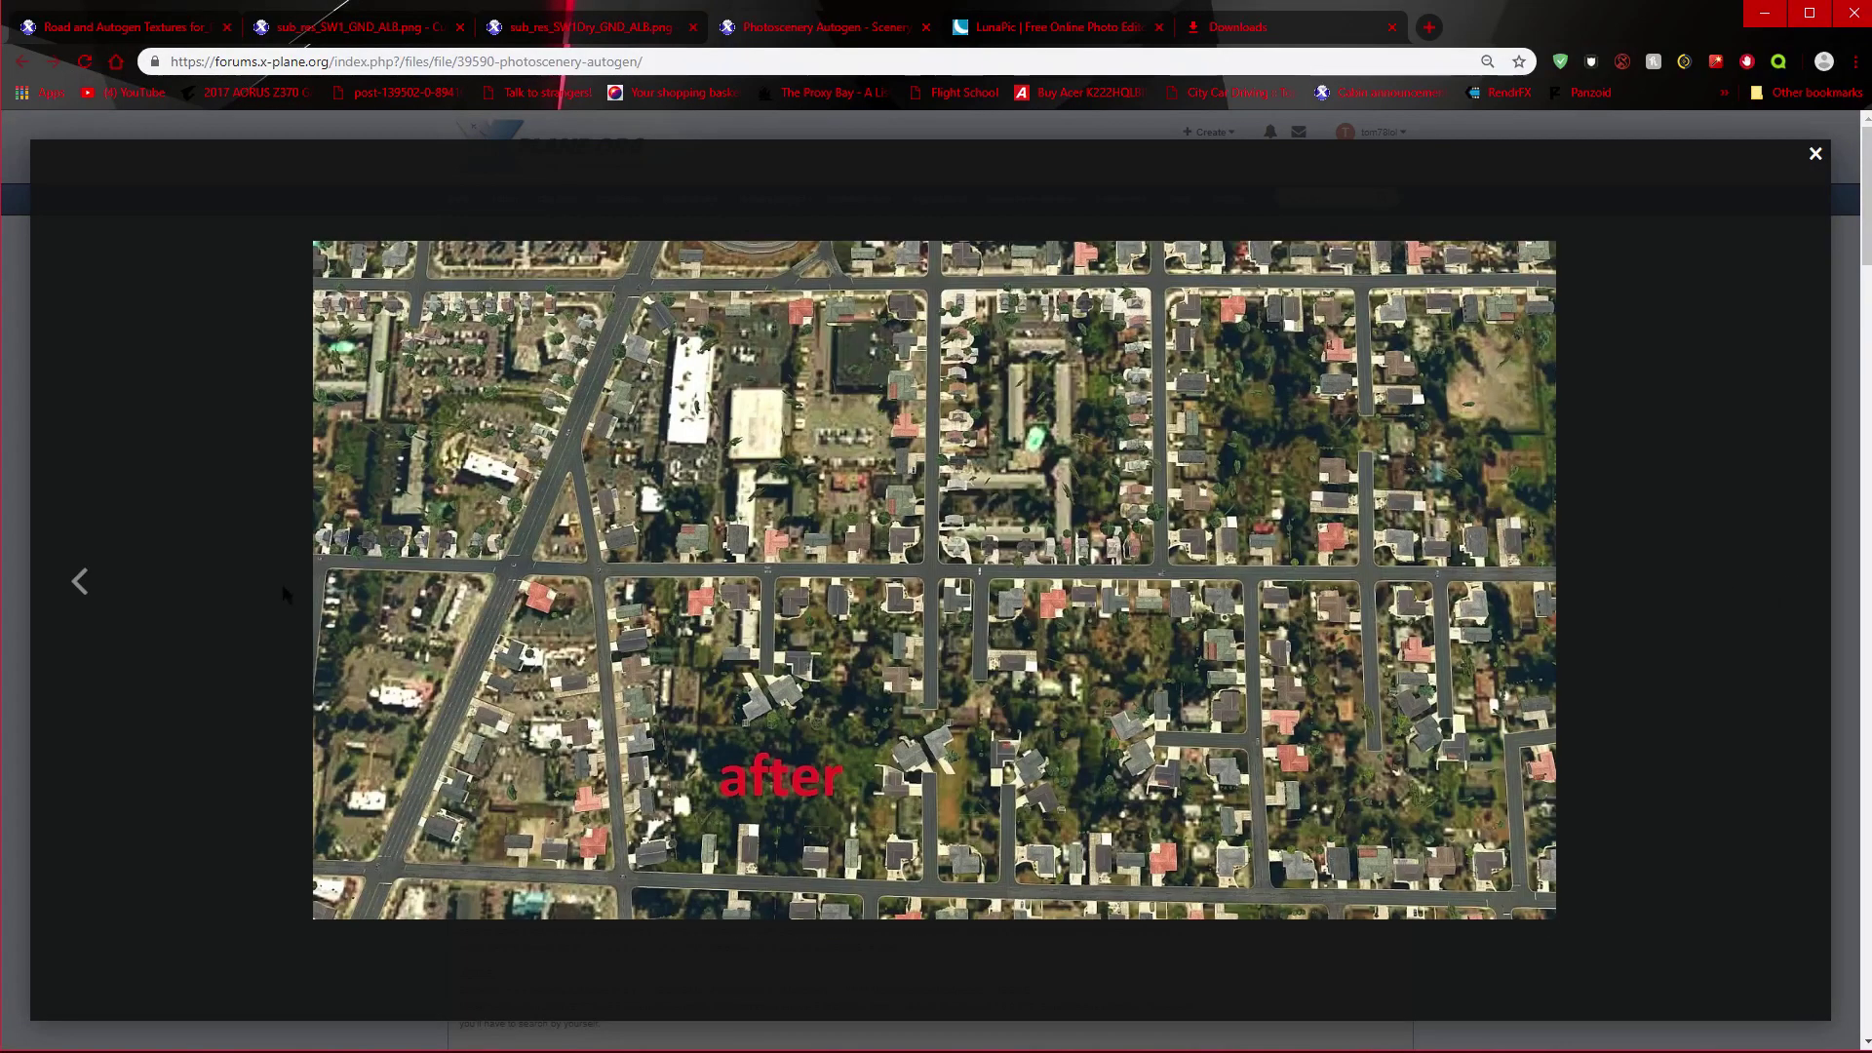
left_click(80, 584)
left_click(1791, 582)
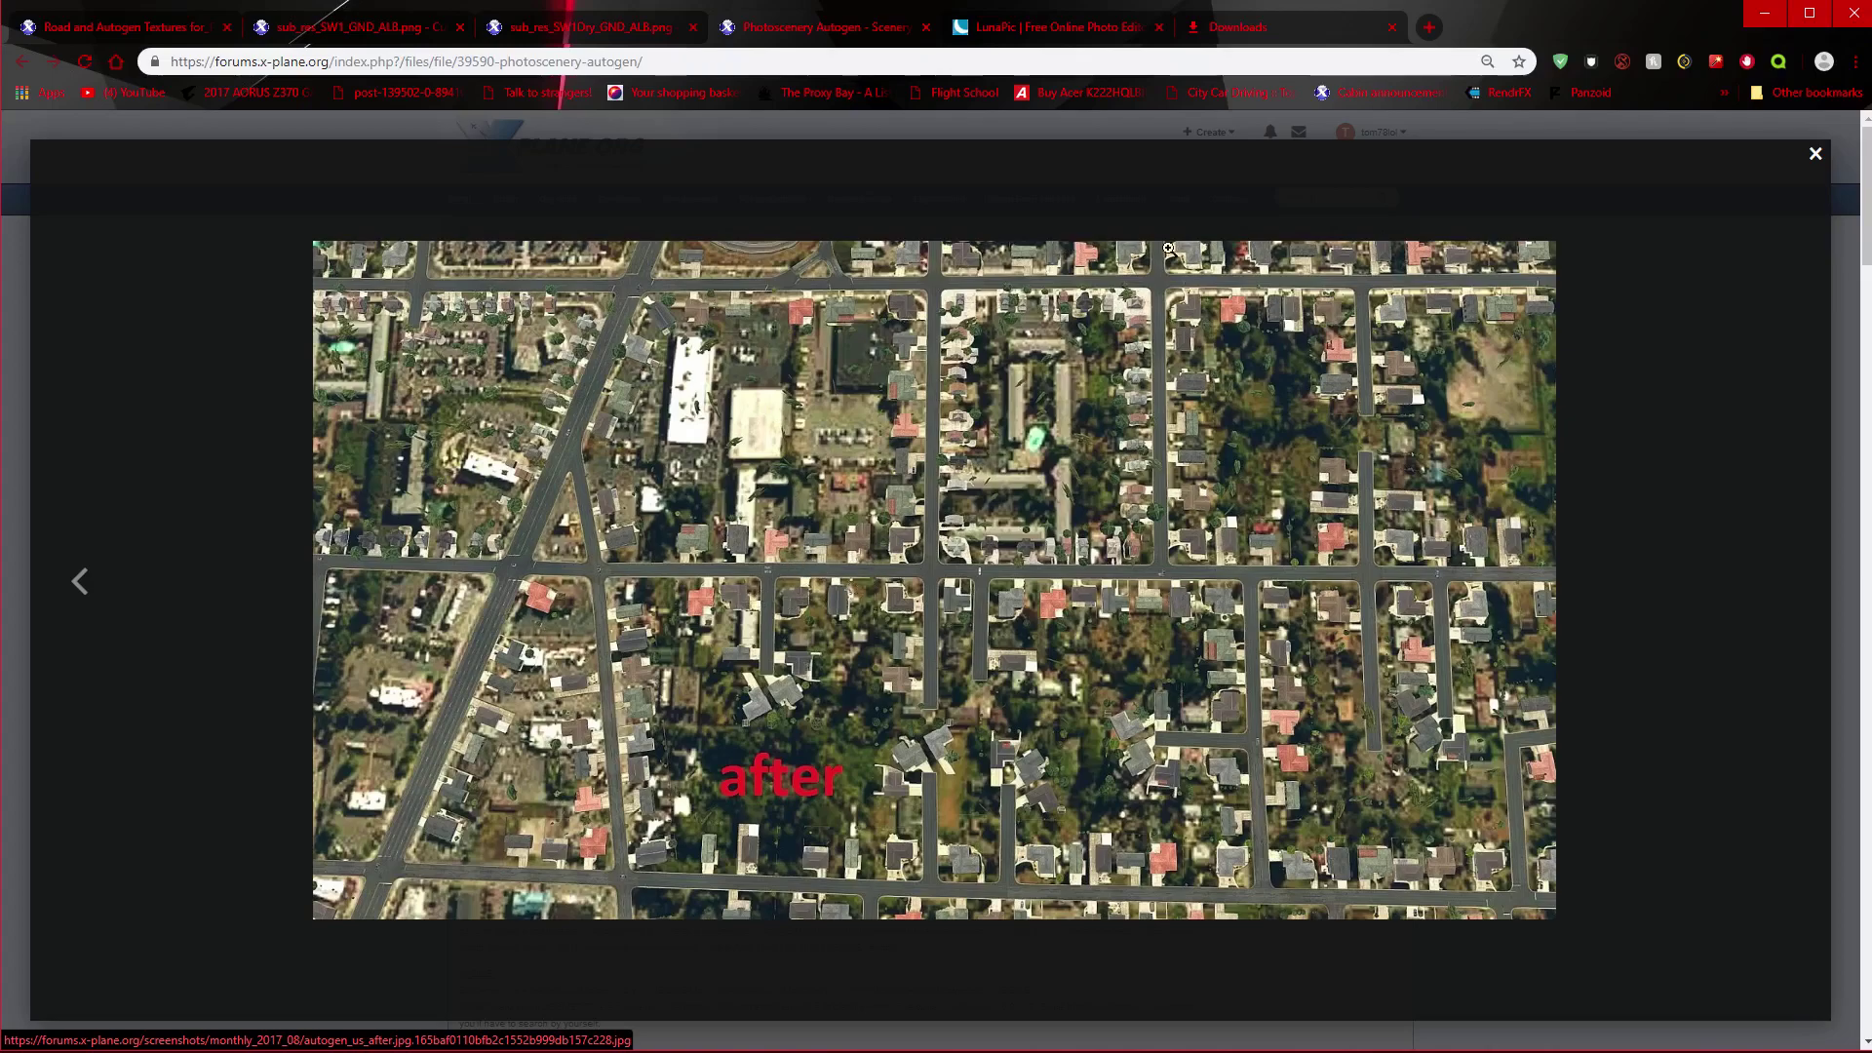
Step: Open Photoscenery_Autogen_1.1.5_Library_XP11.zip in WinRAR from Chrome's downloads, dismissing the expiry notice
left_click(1815, 156)
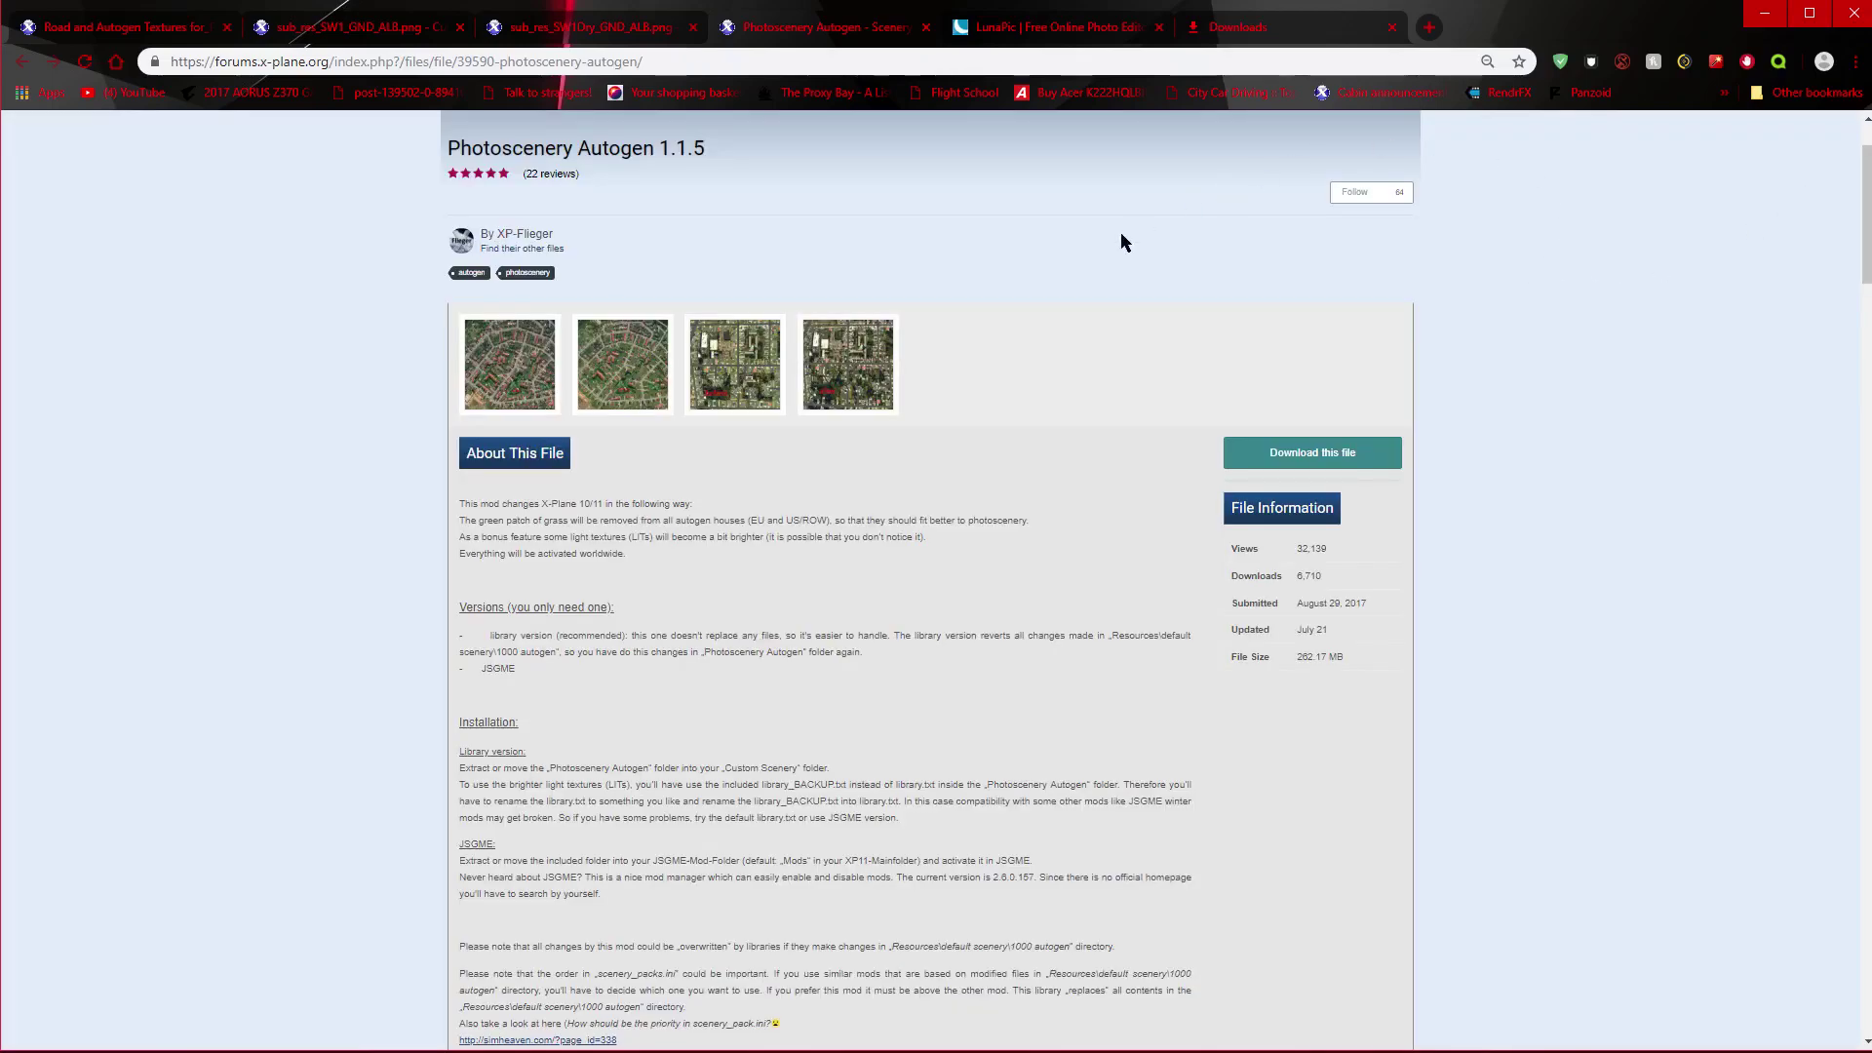
scroll(760, 367, "up", 2)
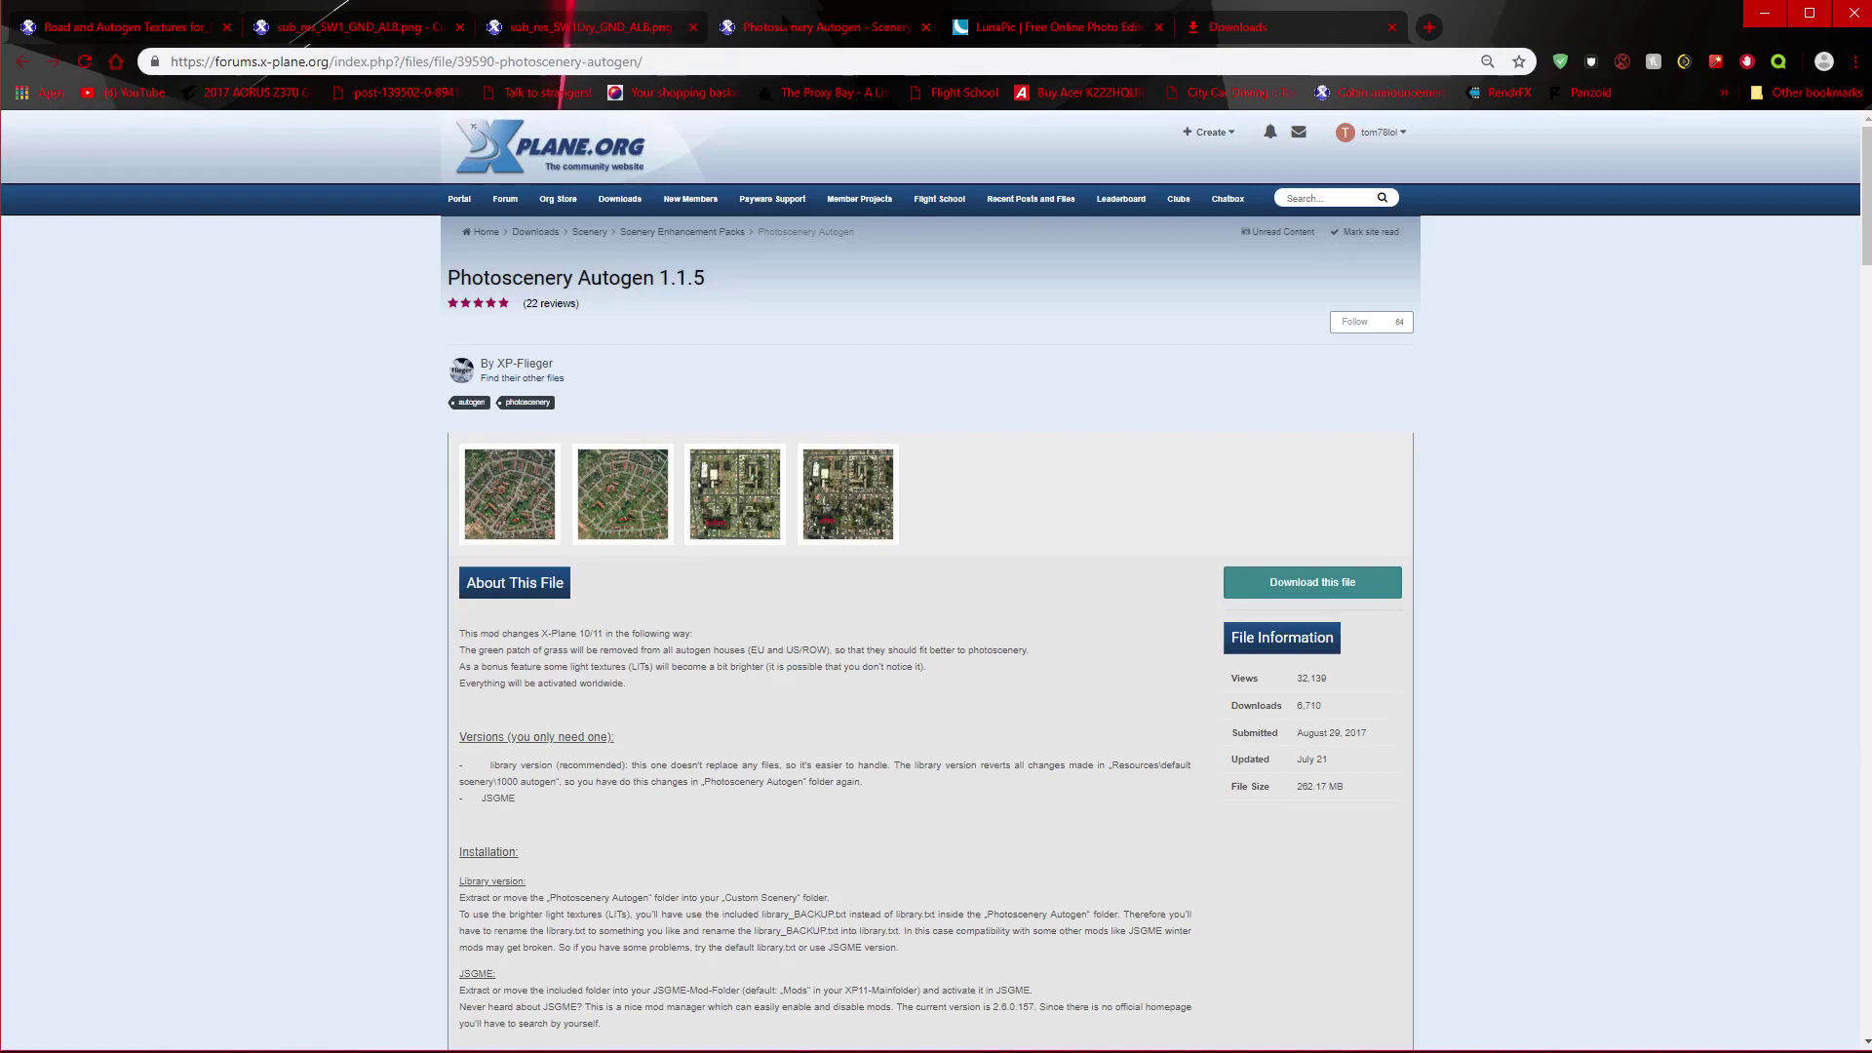
left_click(1280, 32)
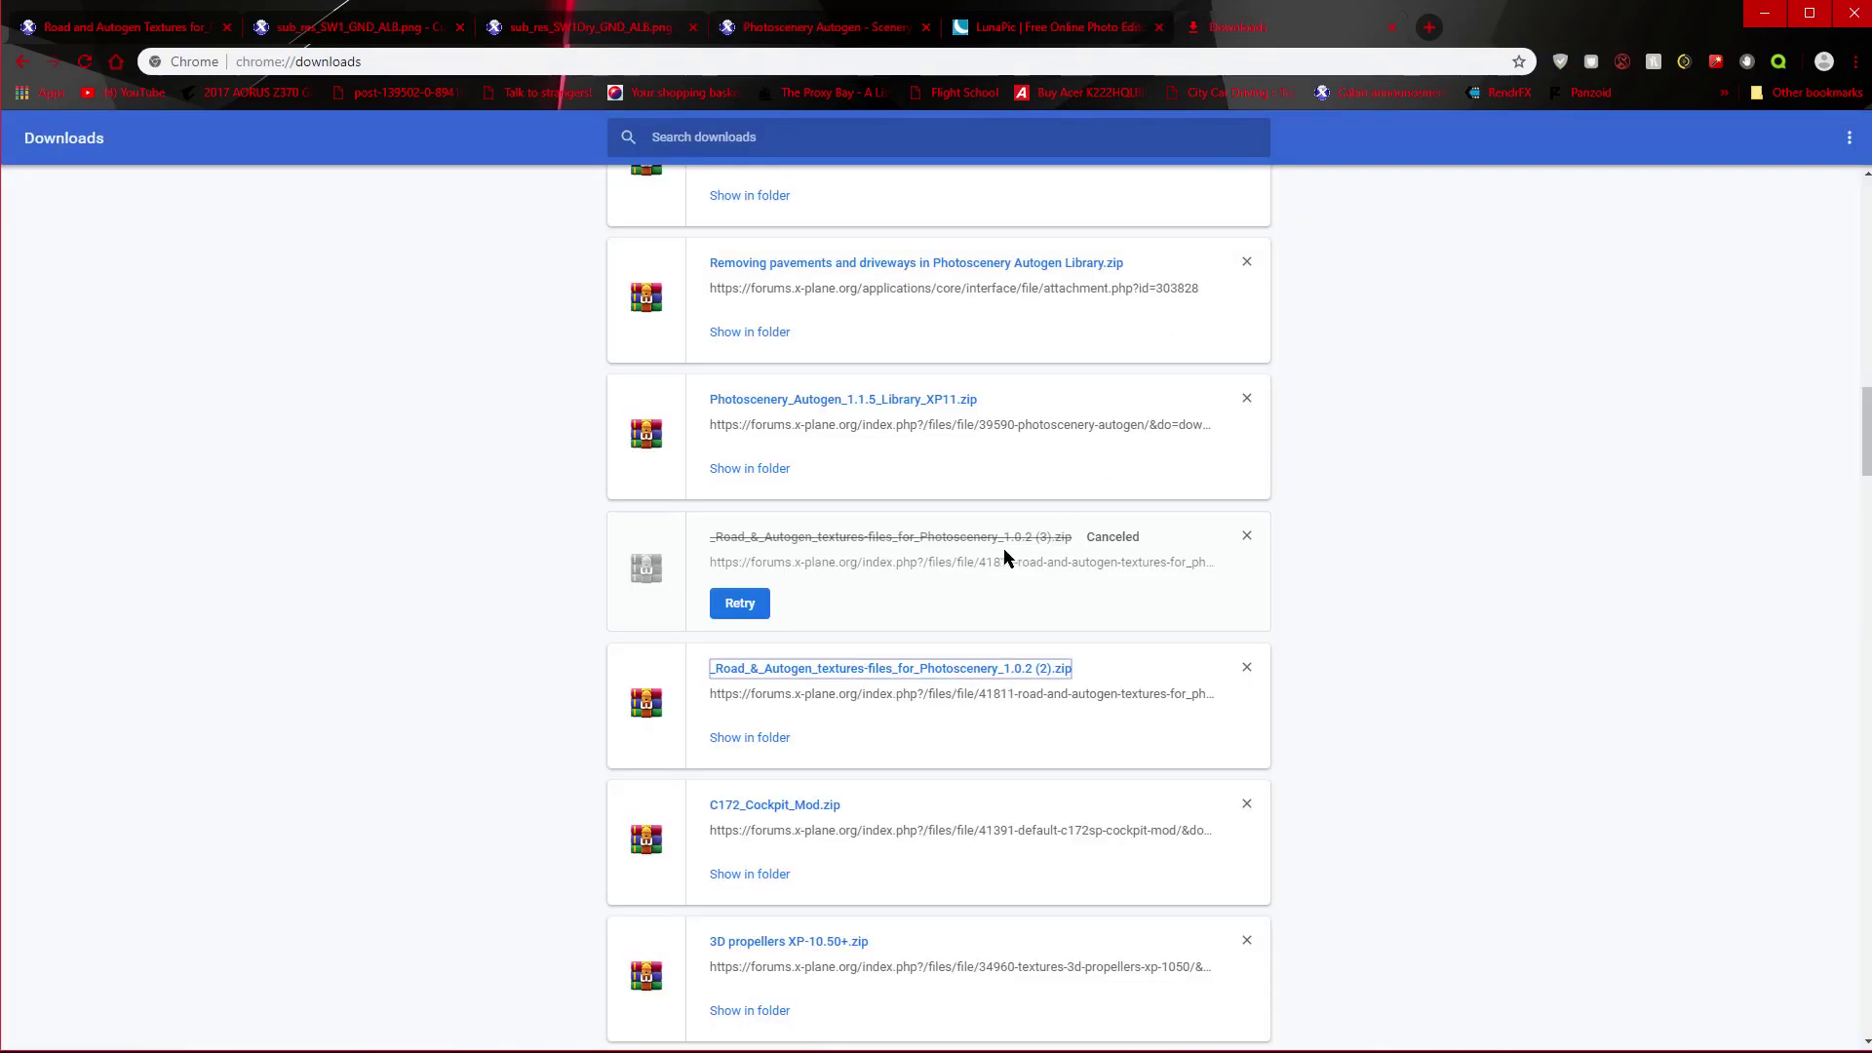
scroll(938, 577, "up", 2)
left_click(905, 529)
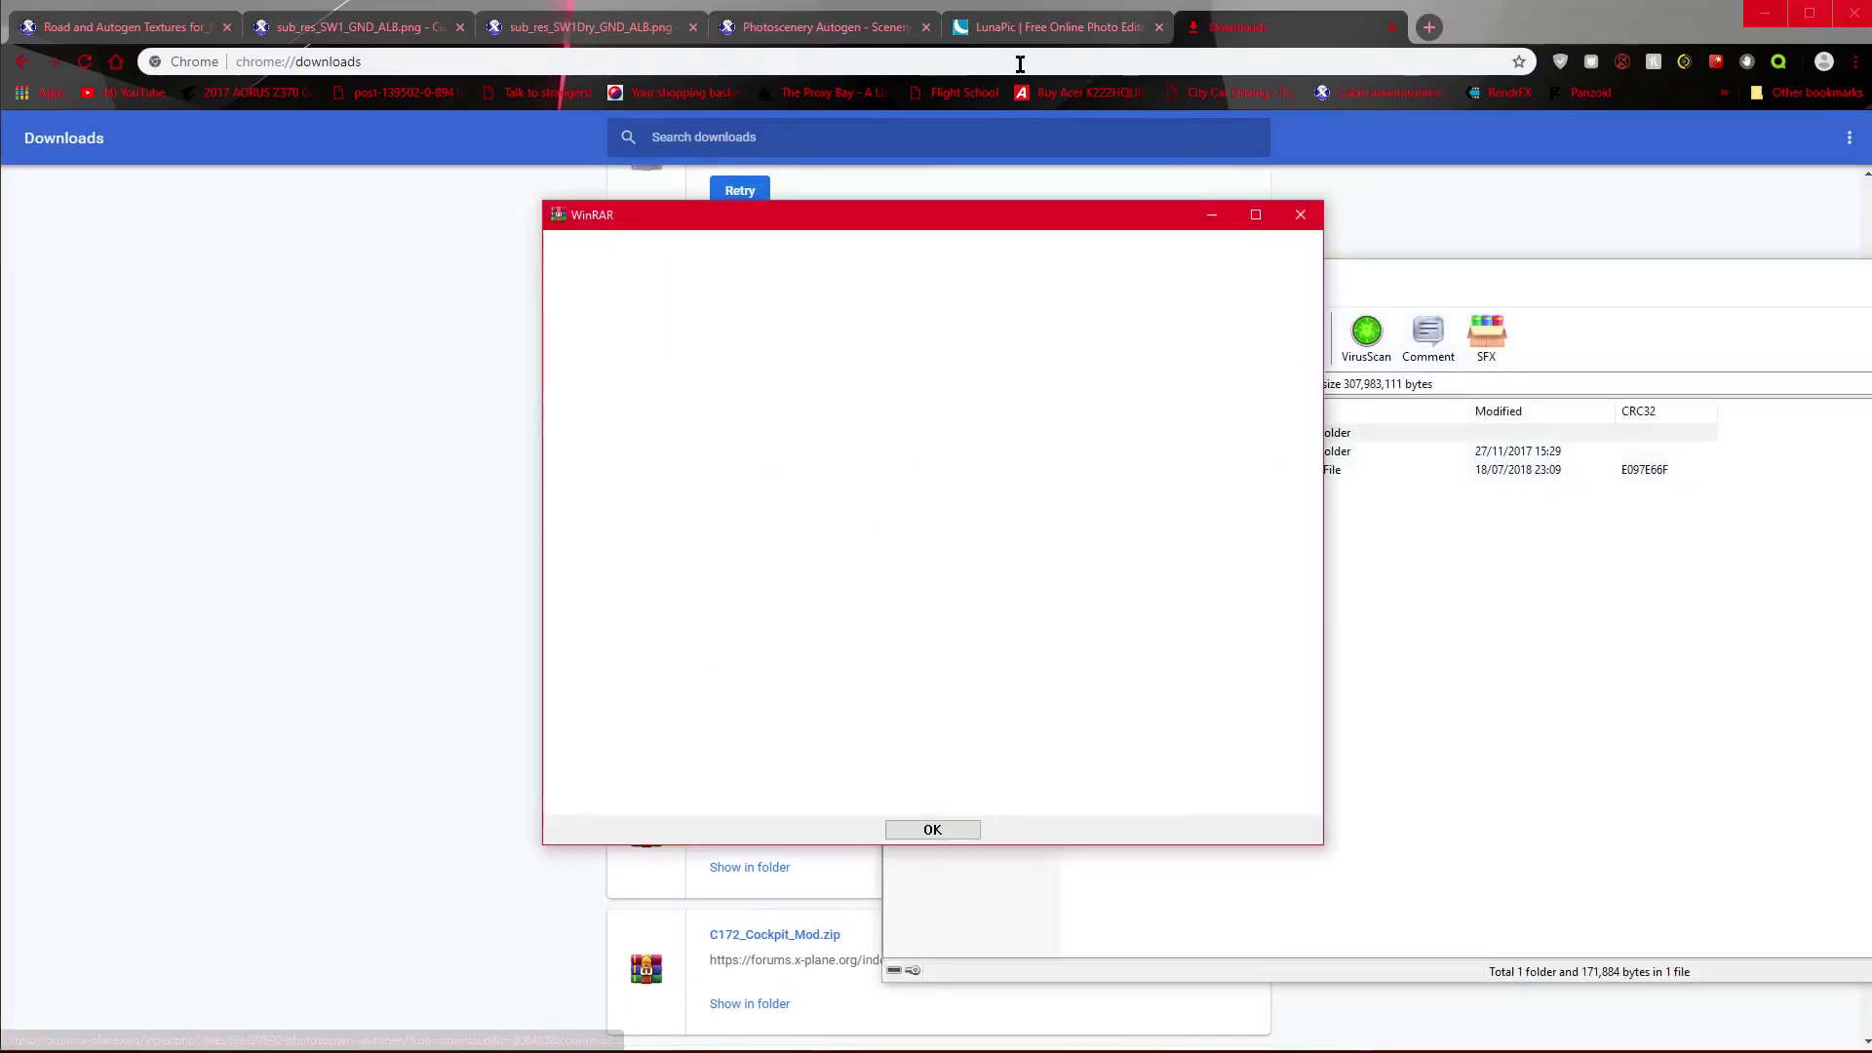
left_click(1297, 216)
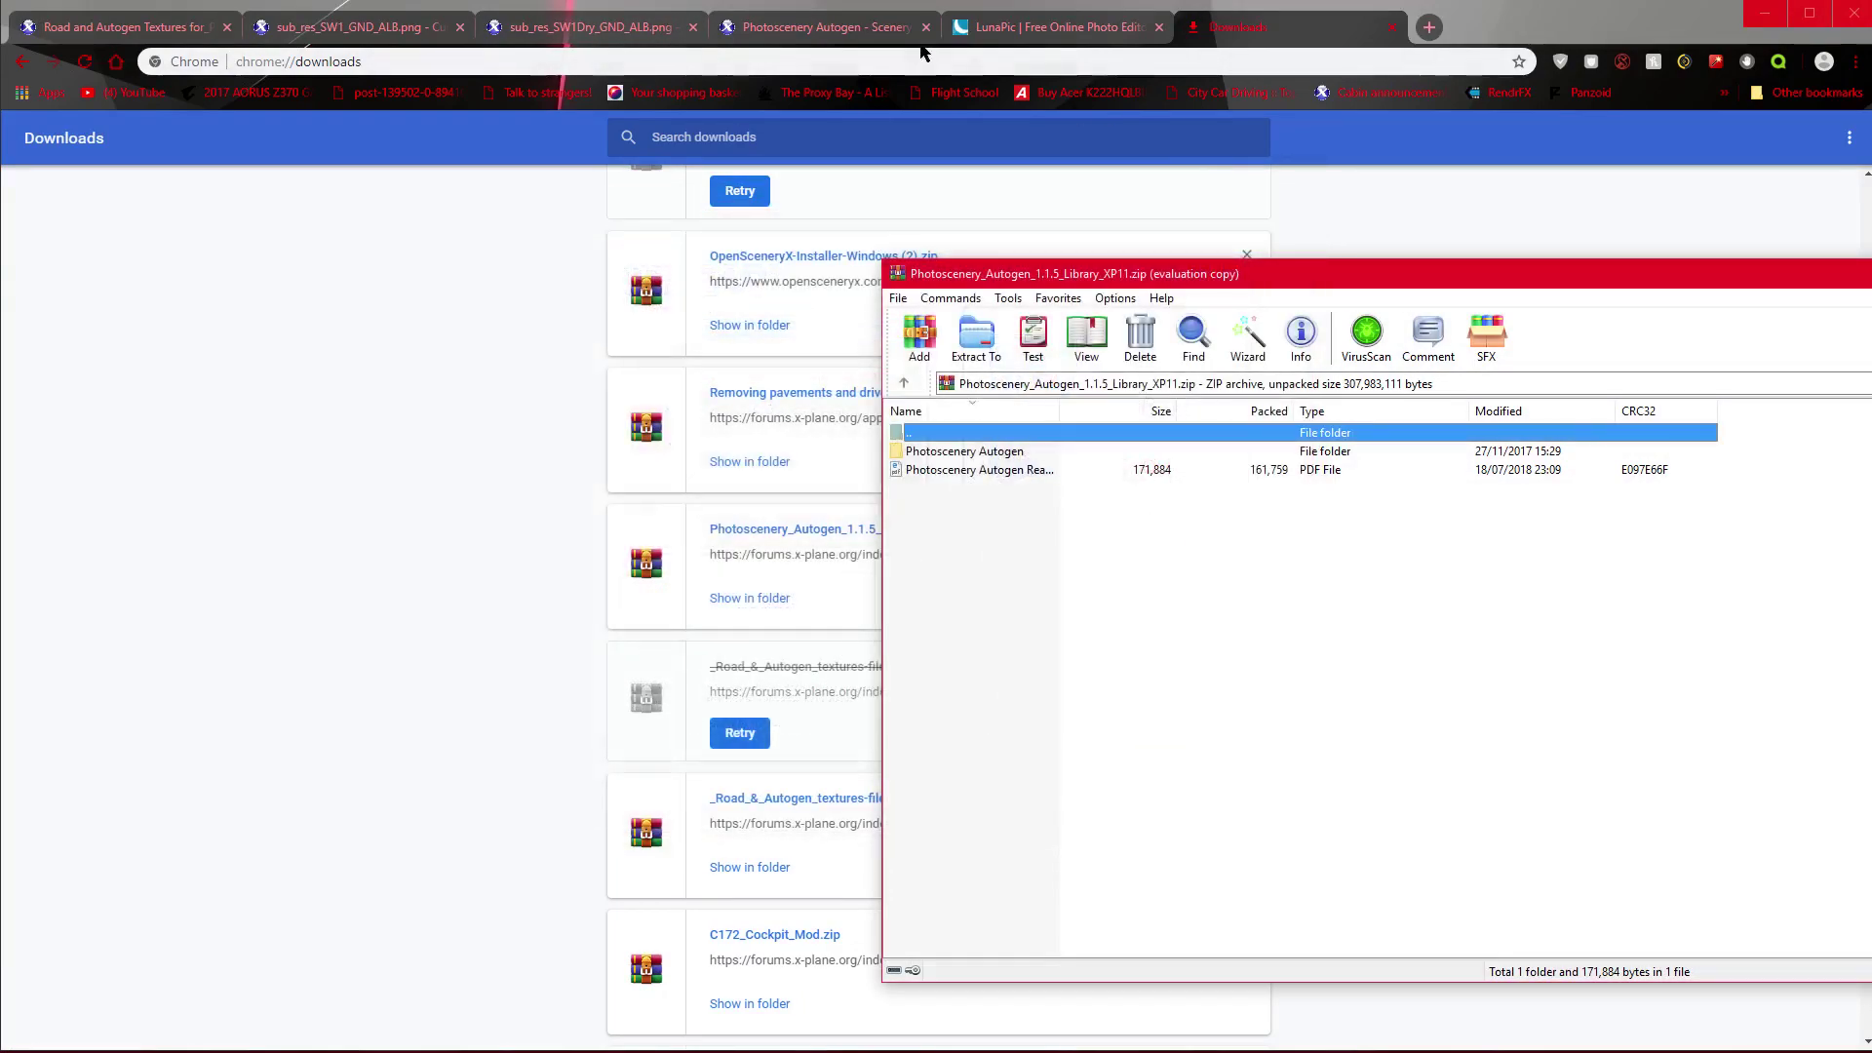
left_click(766, 26)
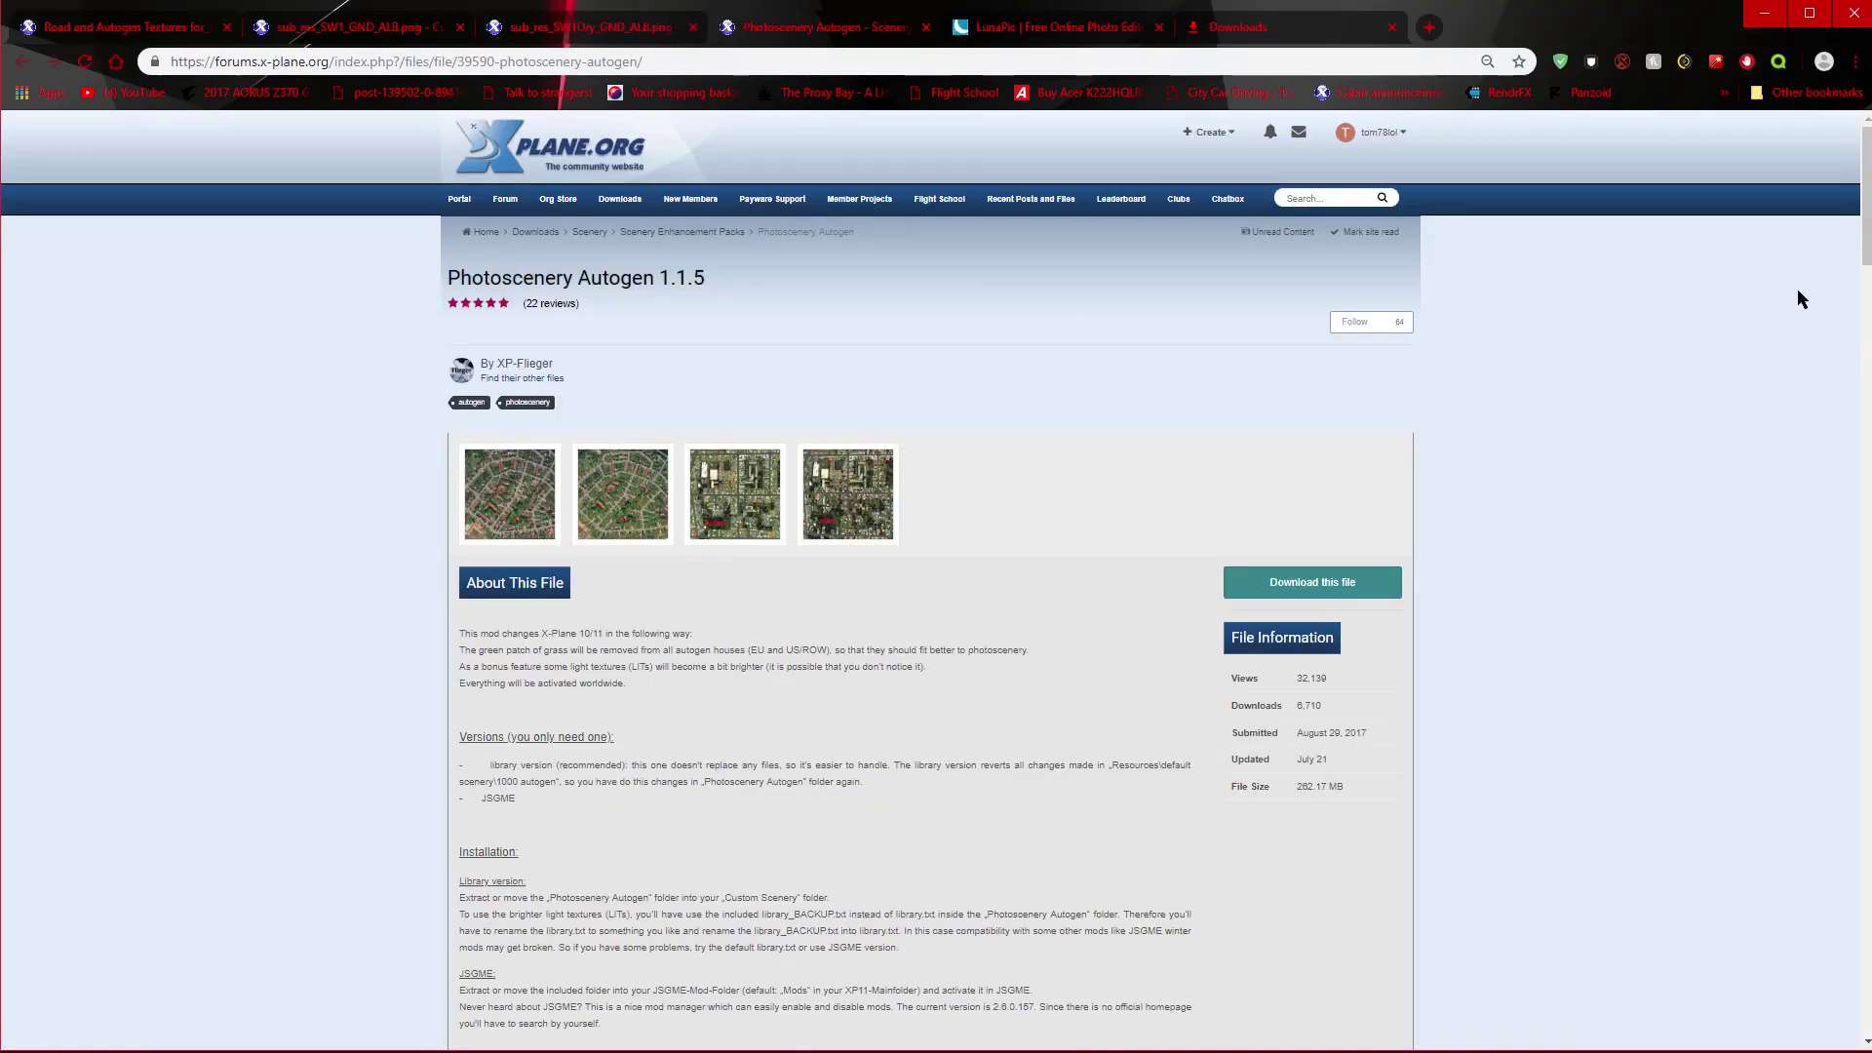
key("alt+Tab")
Step: Drag the Photoscenery Autogen folder from WinRAR onto the desktop, then close WinRAR
left_click_drag(1619, 280, 1306, 242)
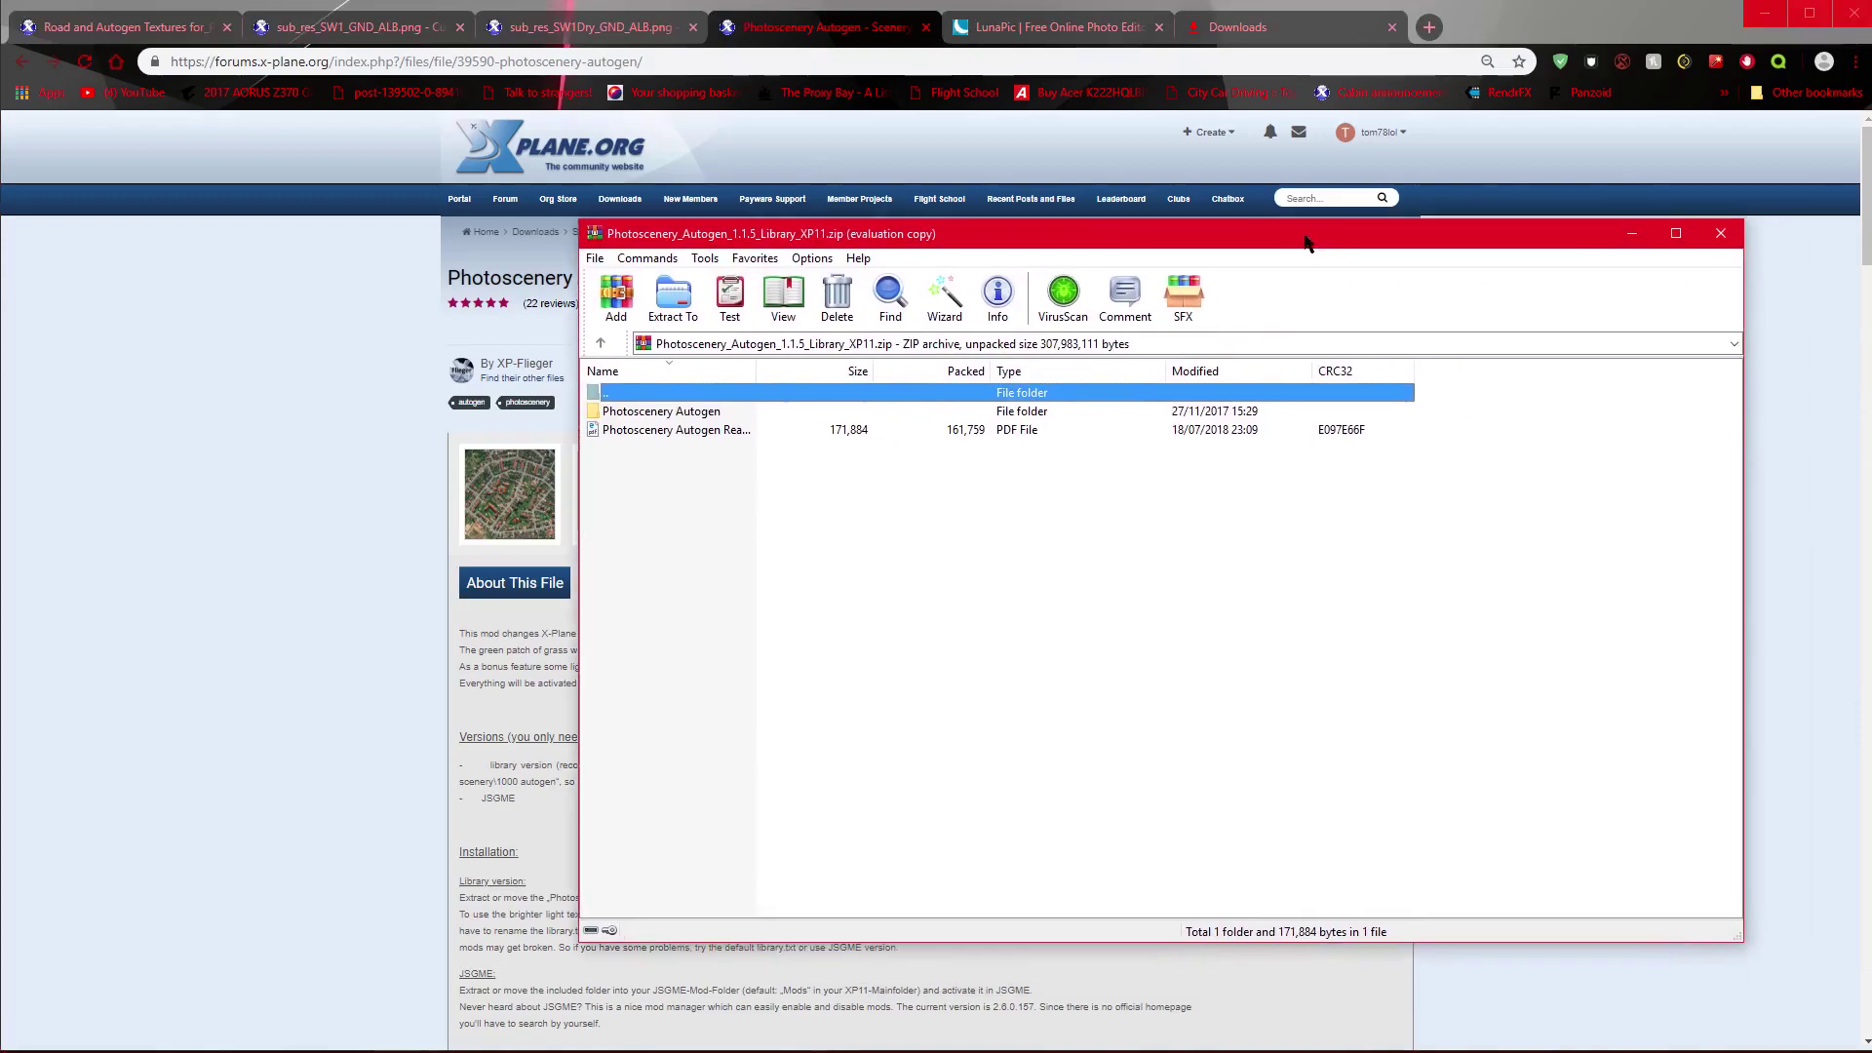
double_click(682, 412)
double_click(636, 394)
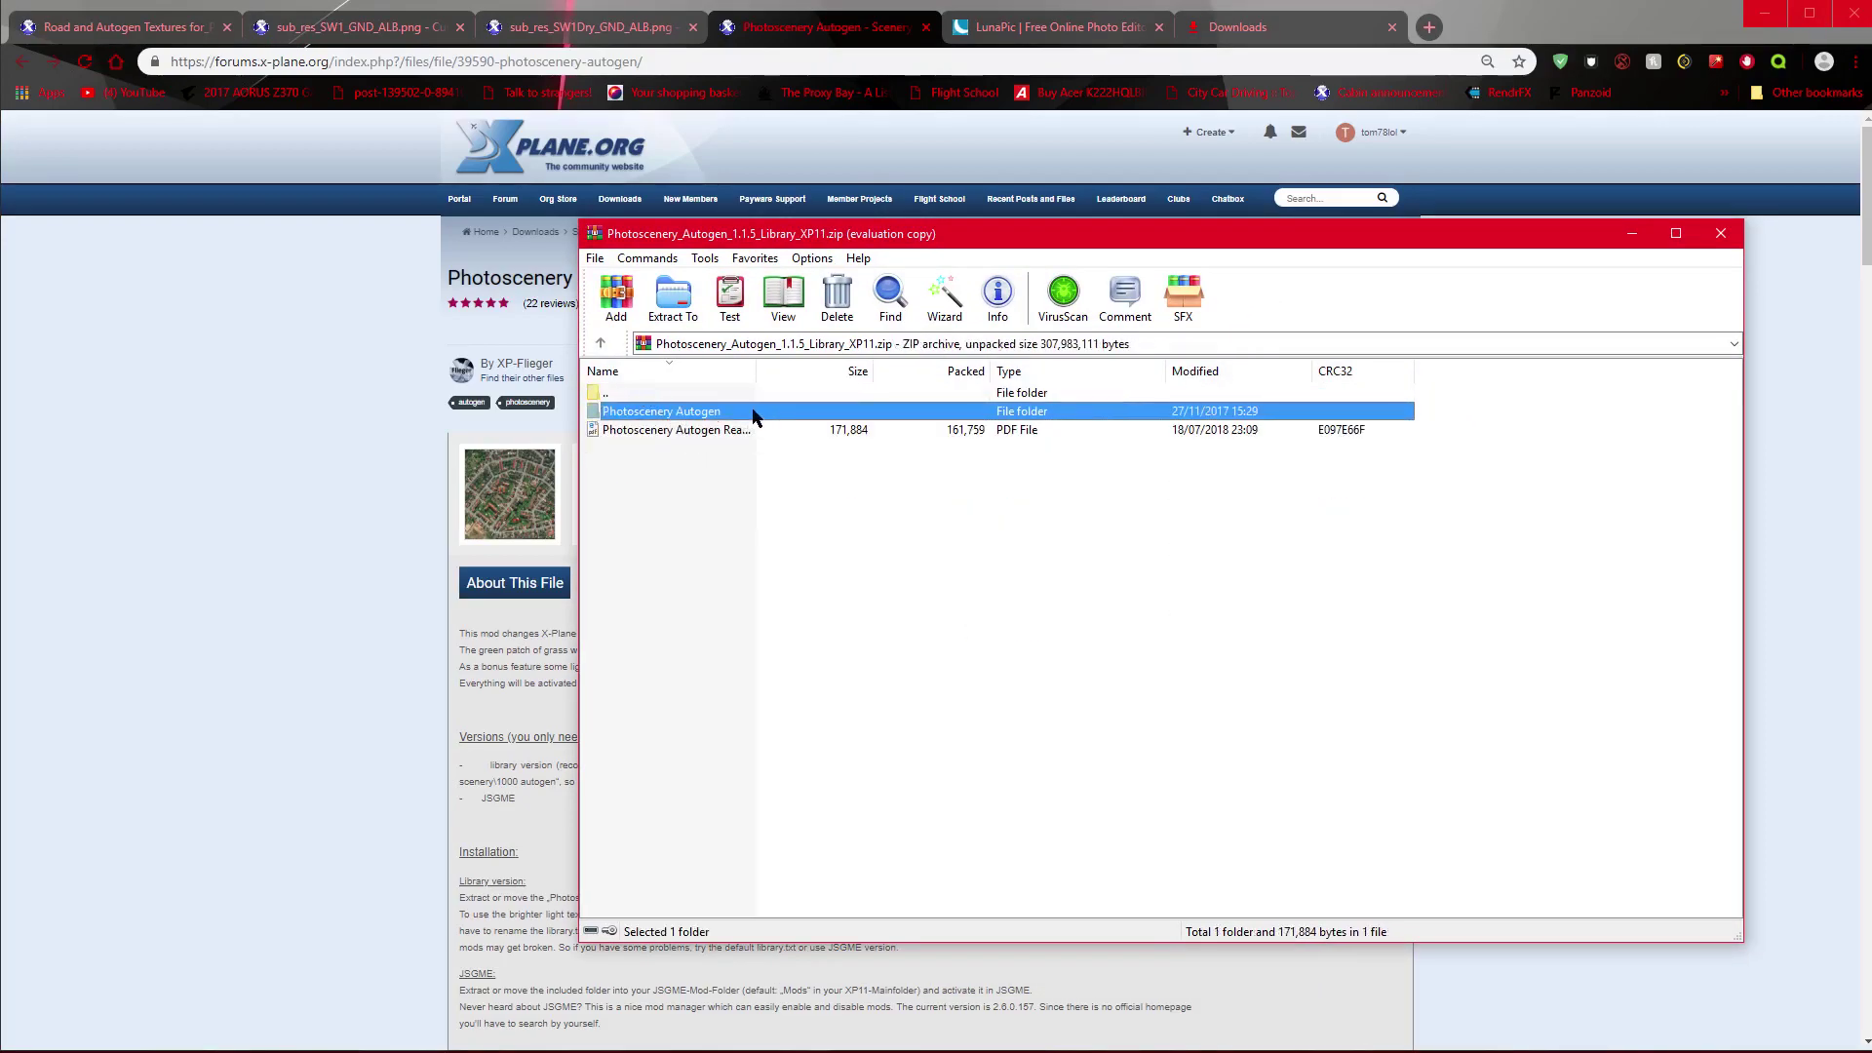
left_click(1764, 13)
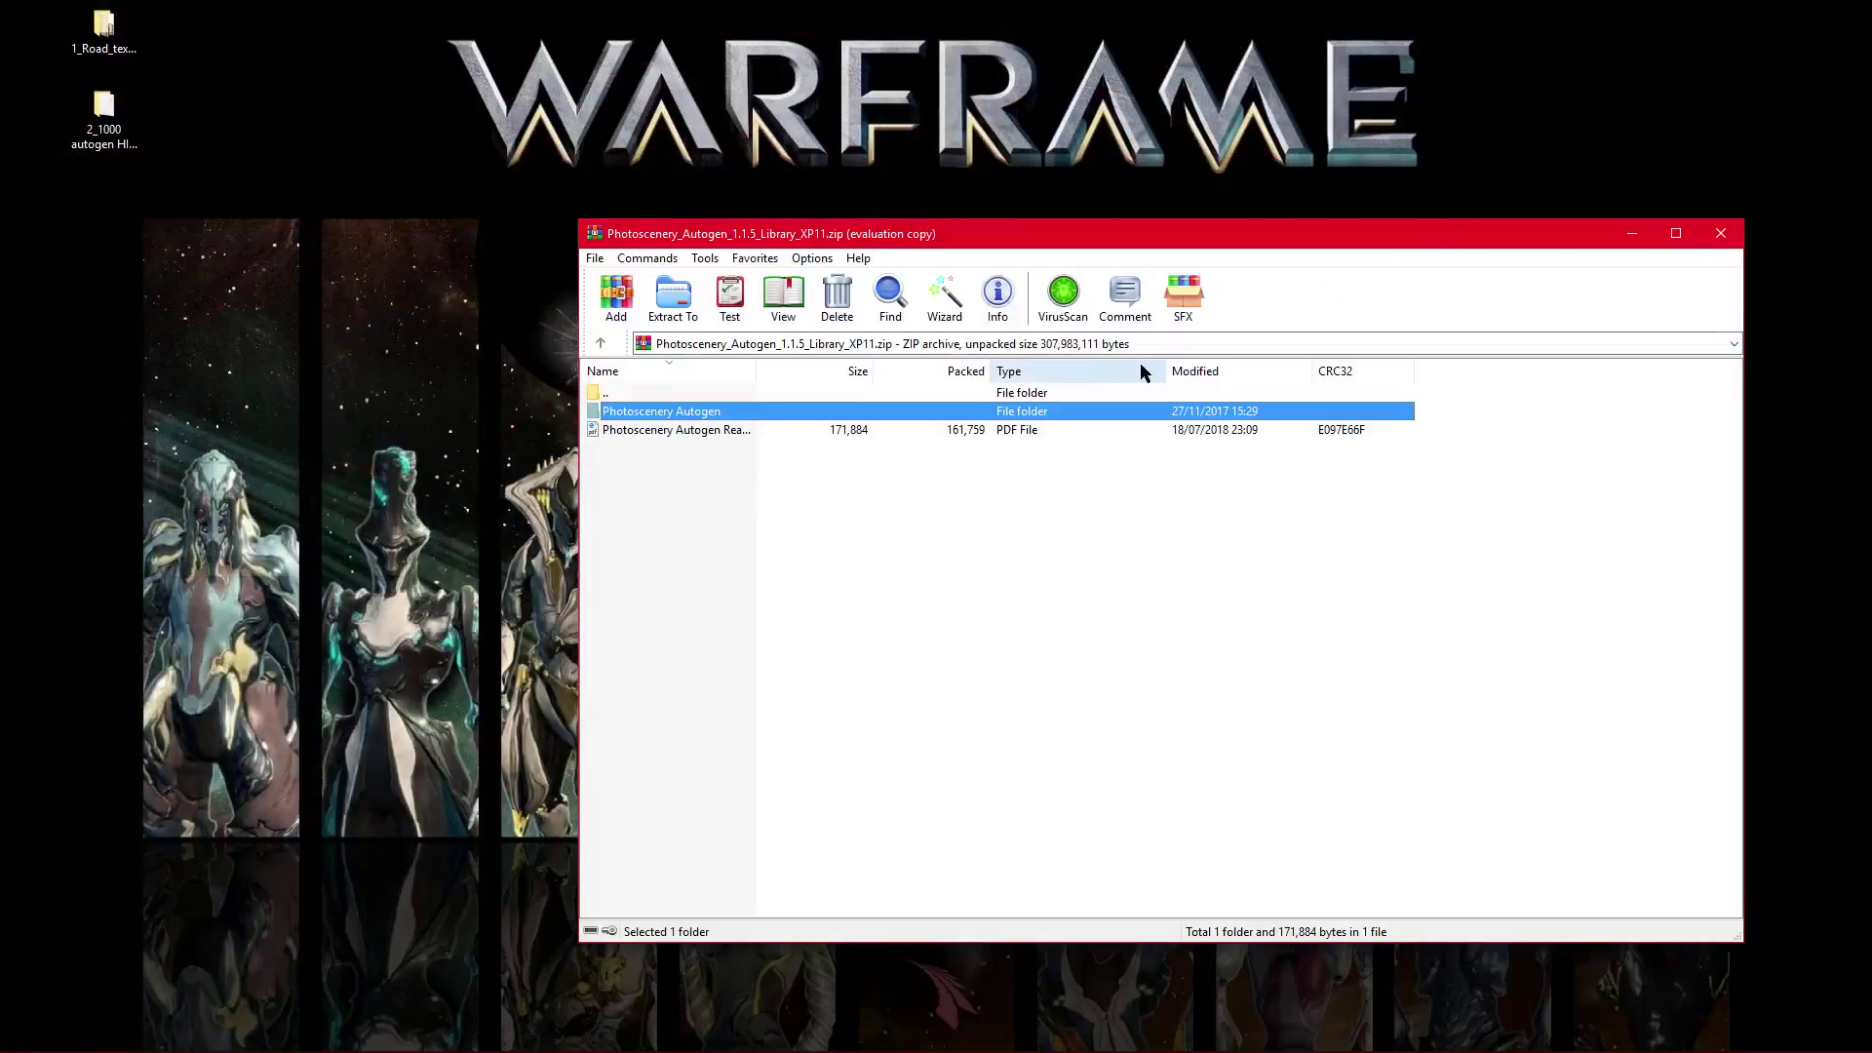
left_click_drag(991, 416, 348, 298)
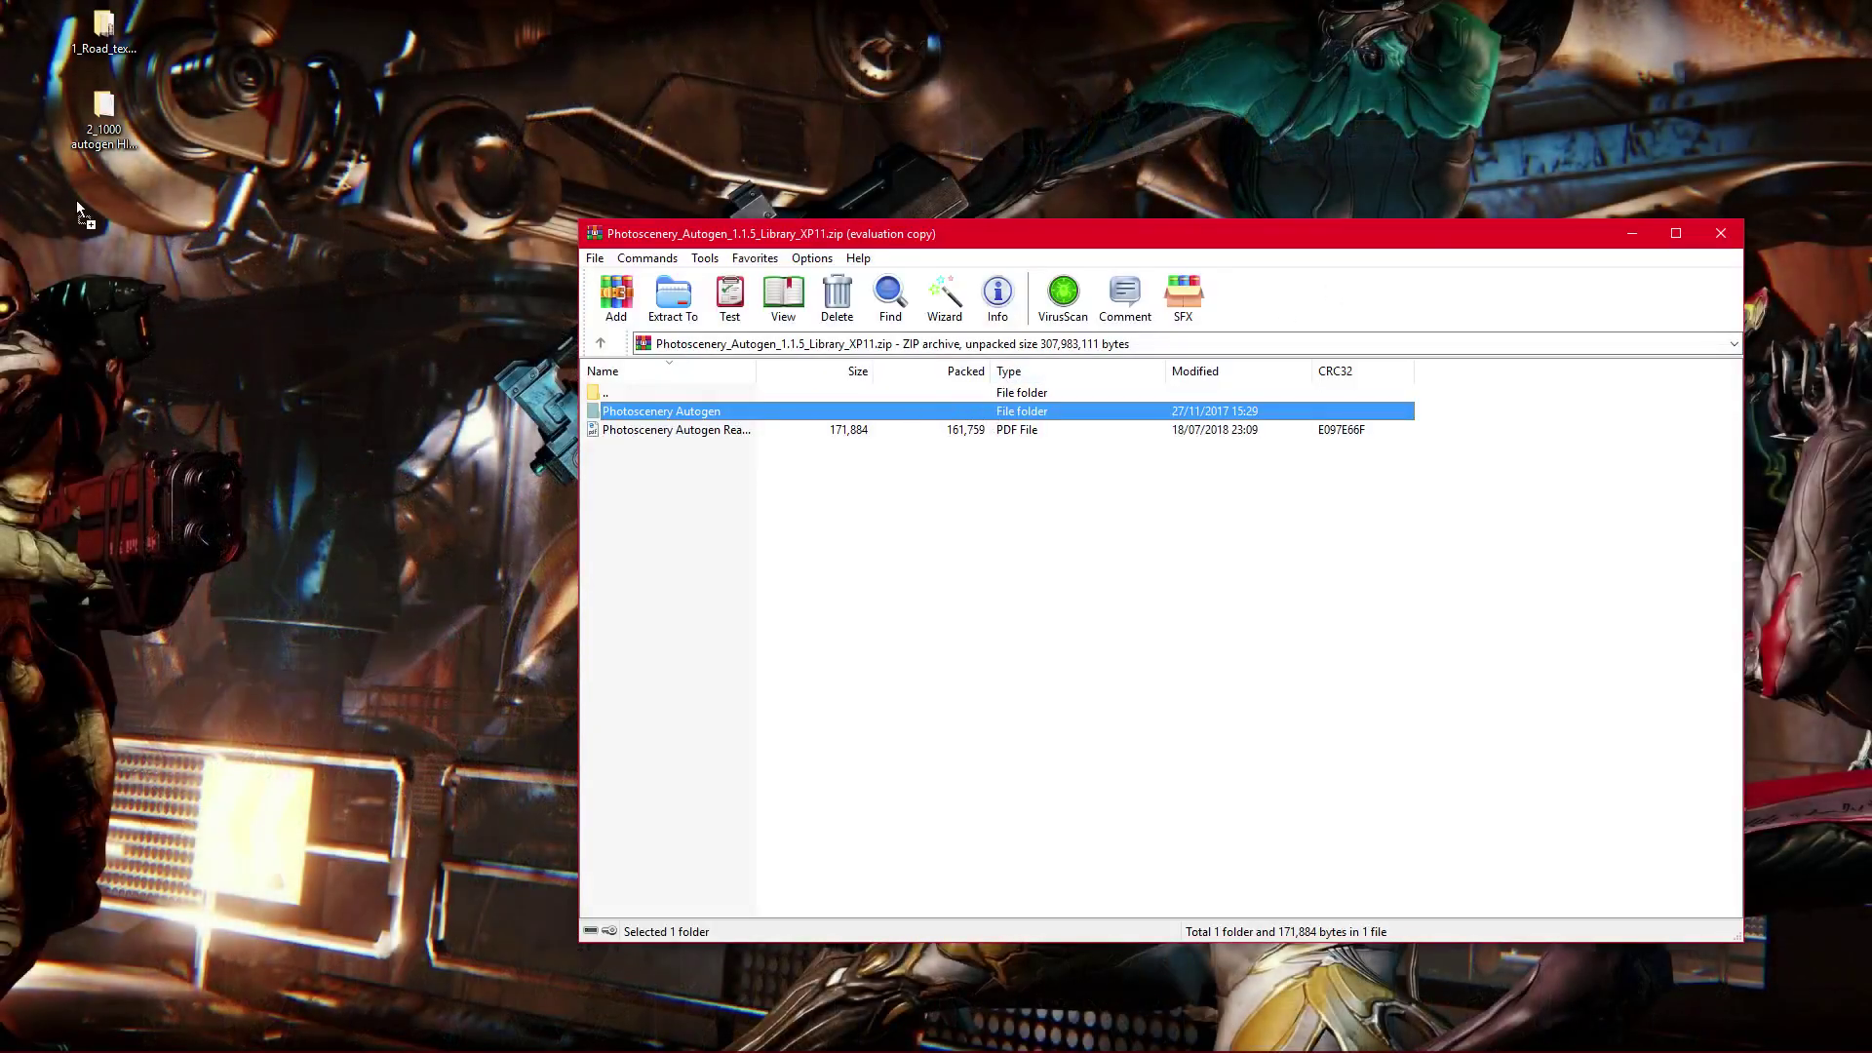
left_click_drag(76, 201, 78, 203)
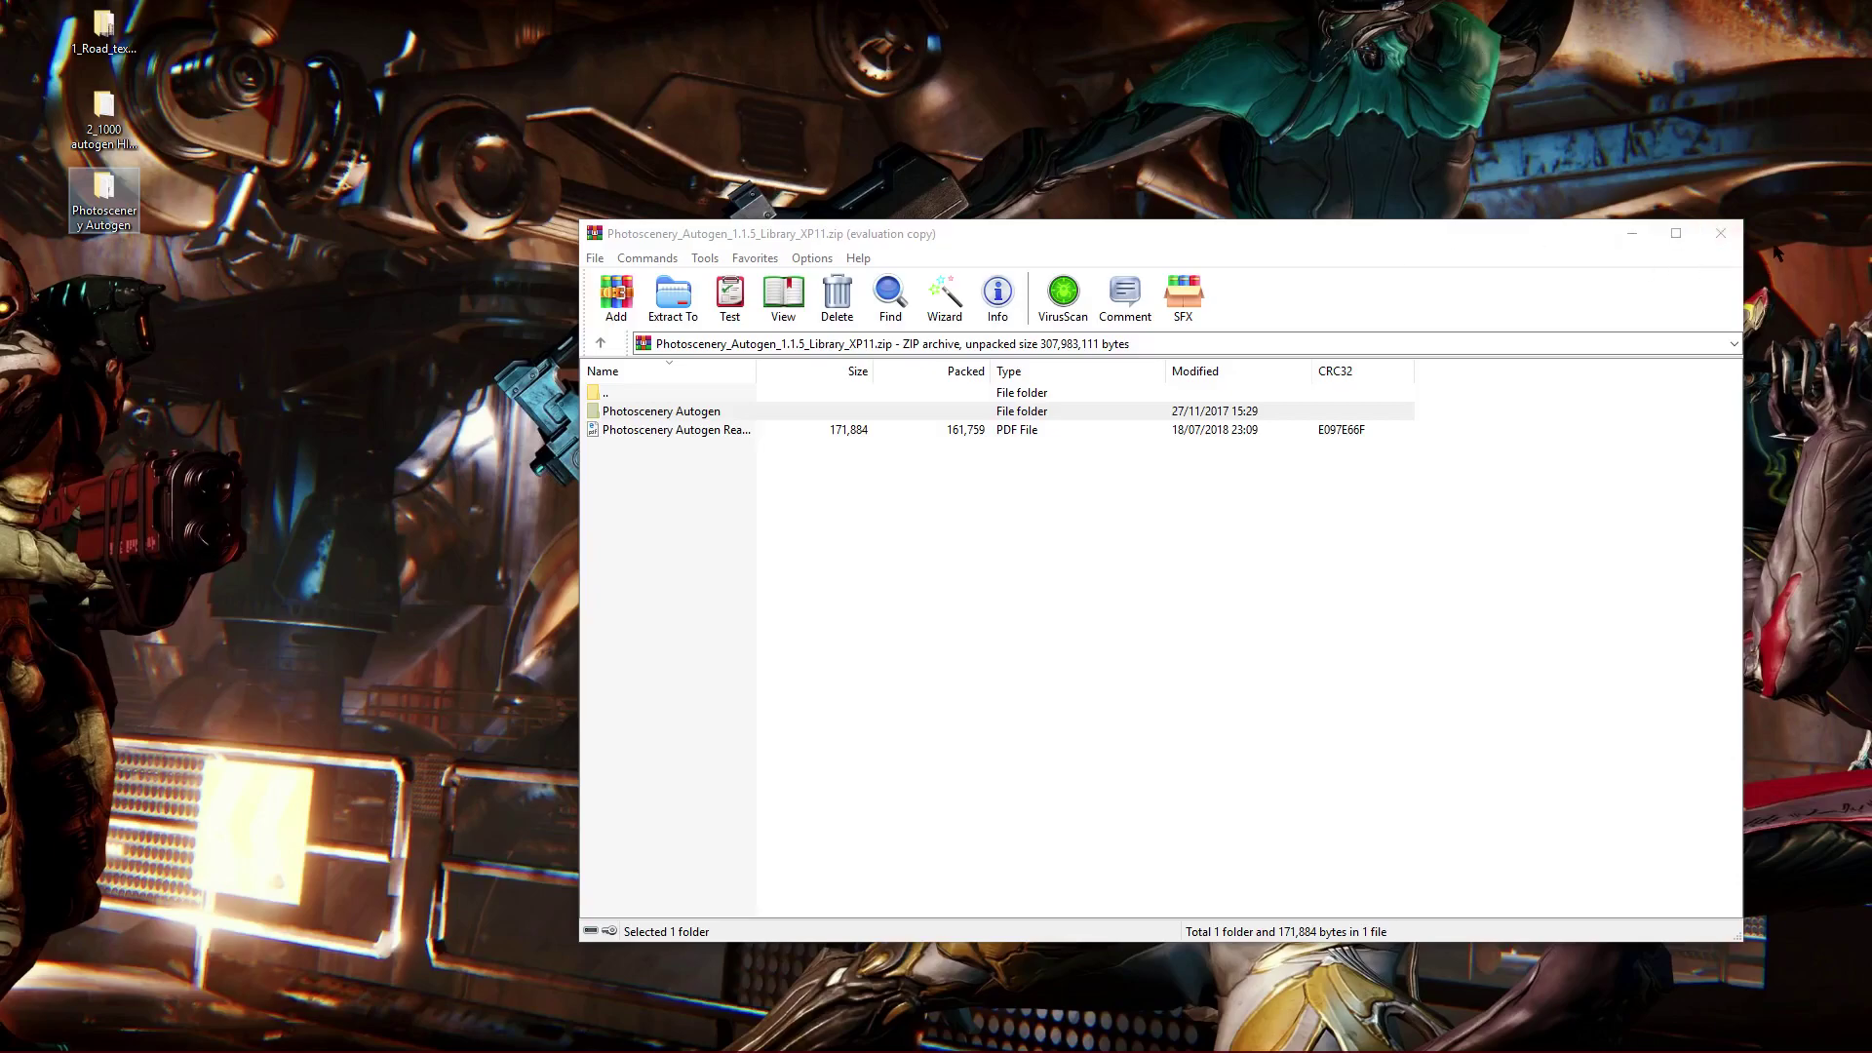
left_click(1720, 233)
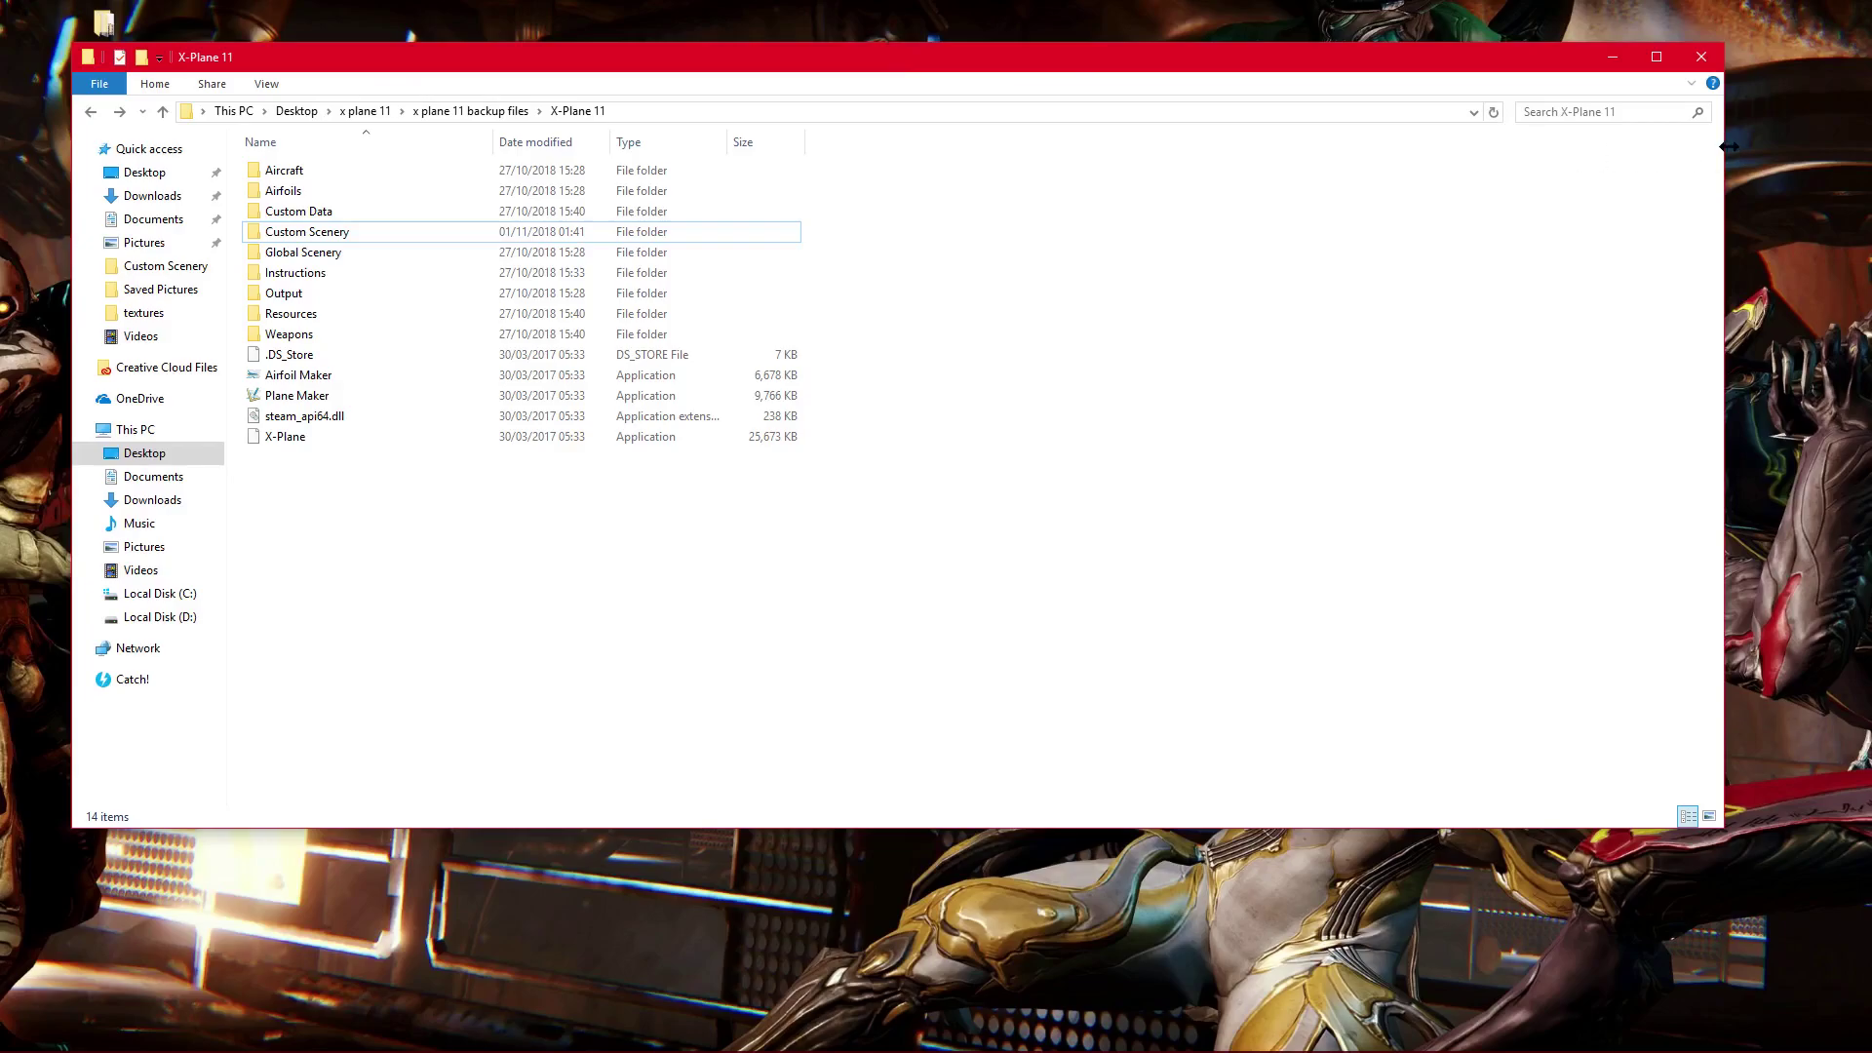
Step: Resize the Explorer window and open X-Plane 11's Custom Scenery folder
left_click_drag(1728, 146, 965, 244)
left_click_drag(673, 73, 1267, 109)
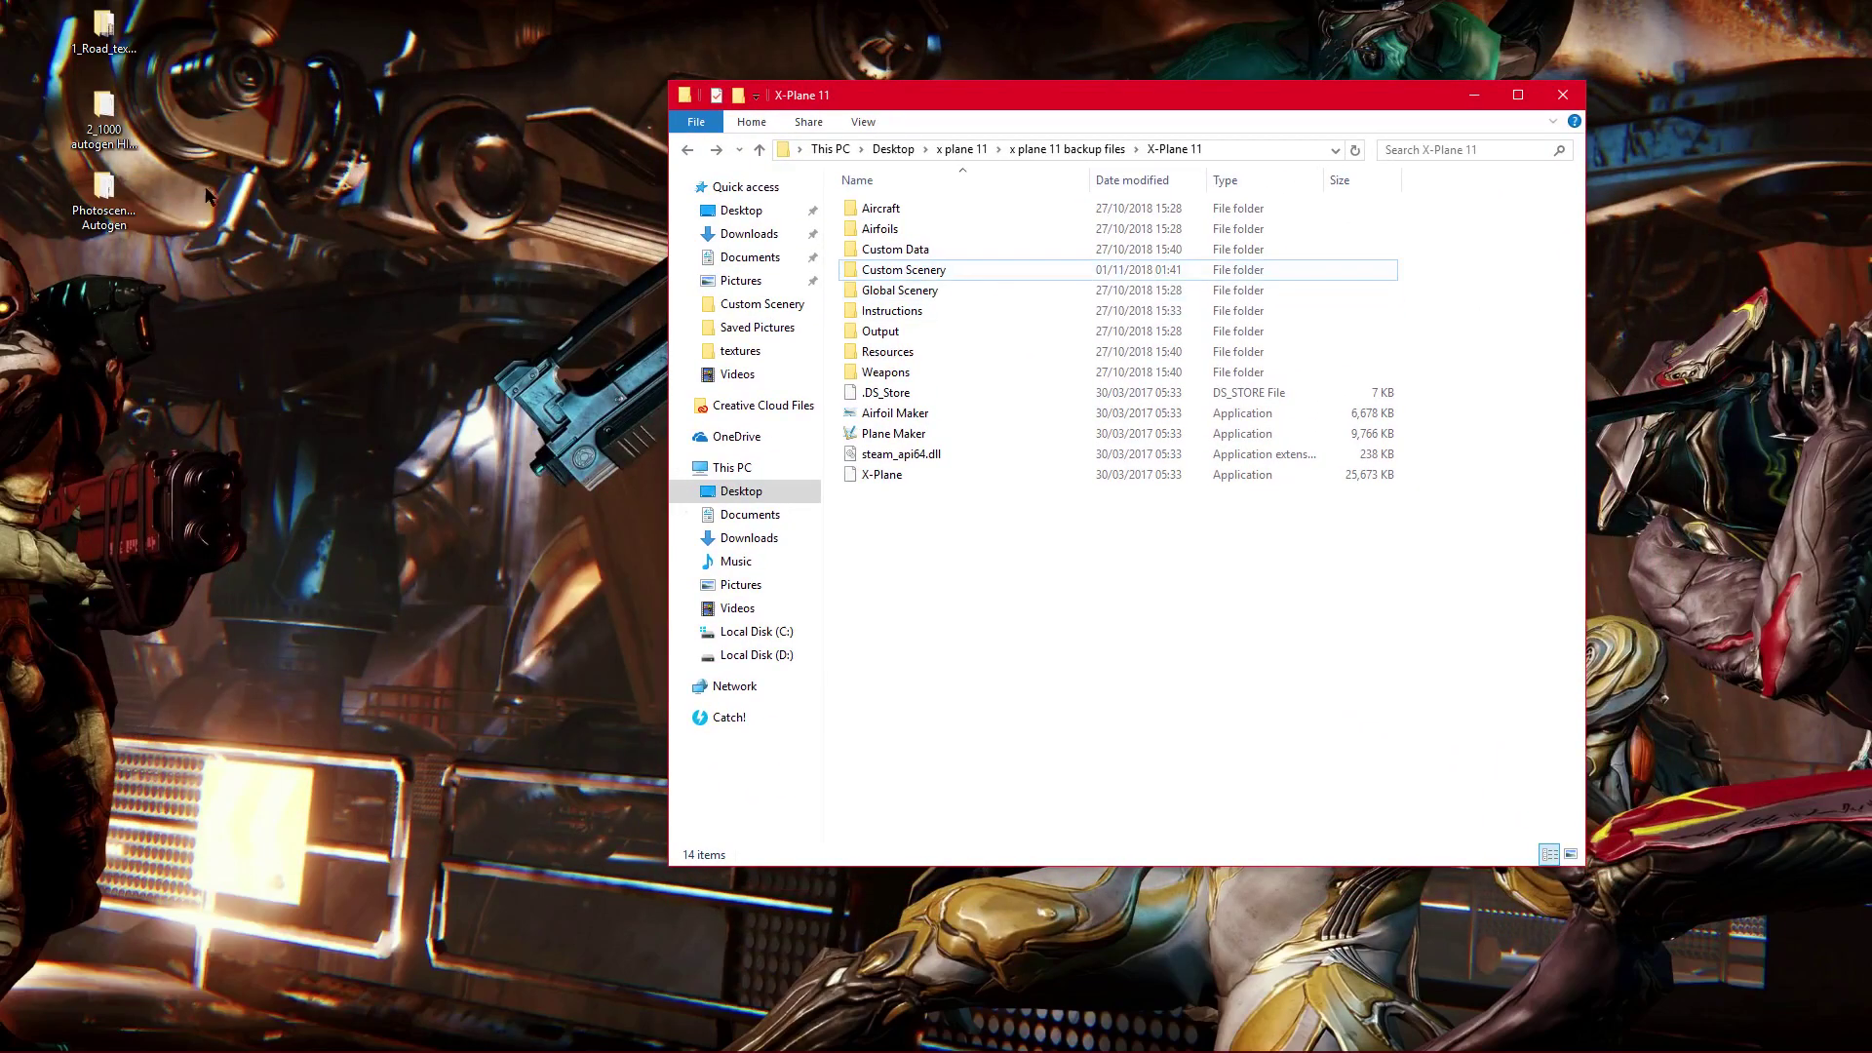
left_click(205, 117)
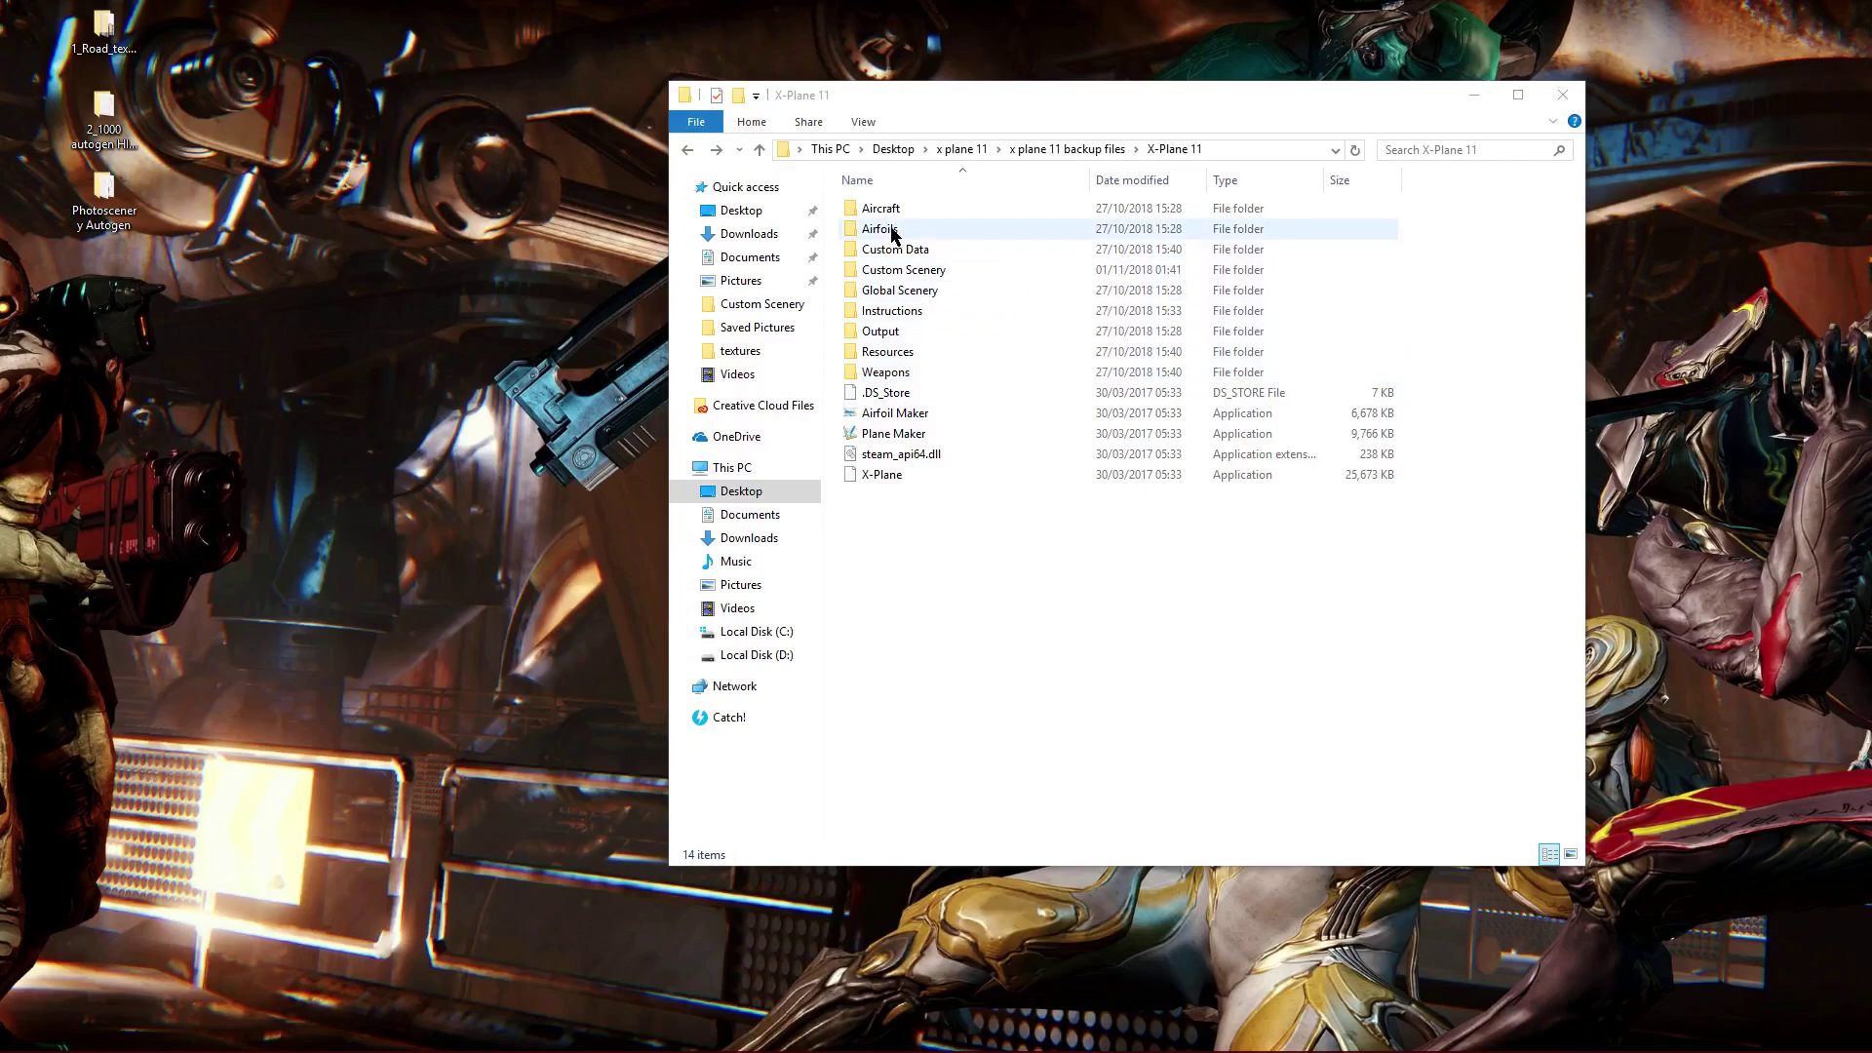
double_click(902, 273)
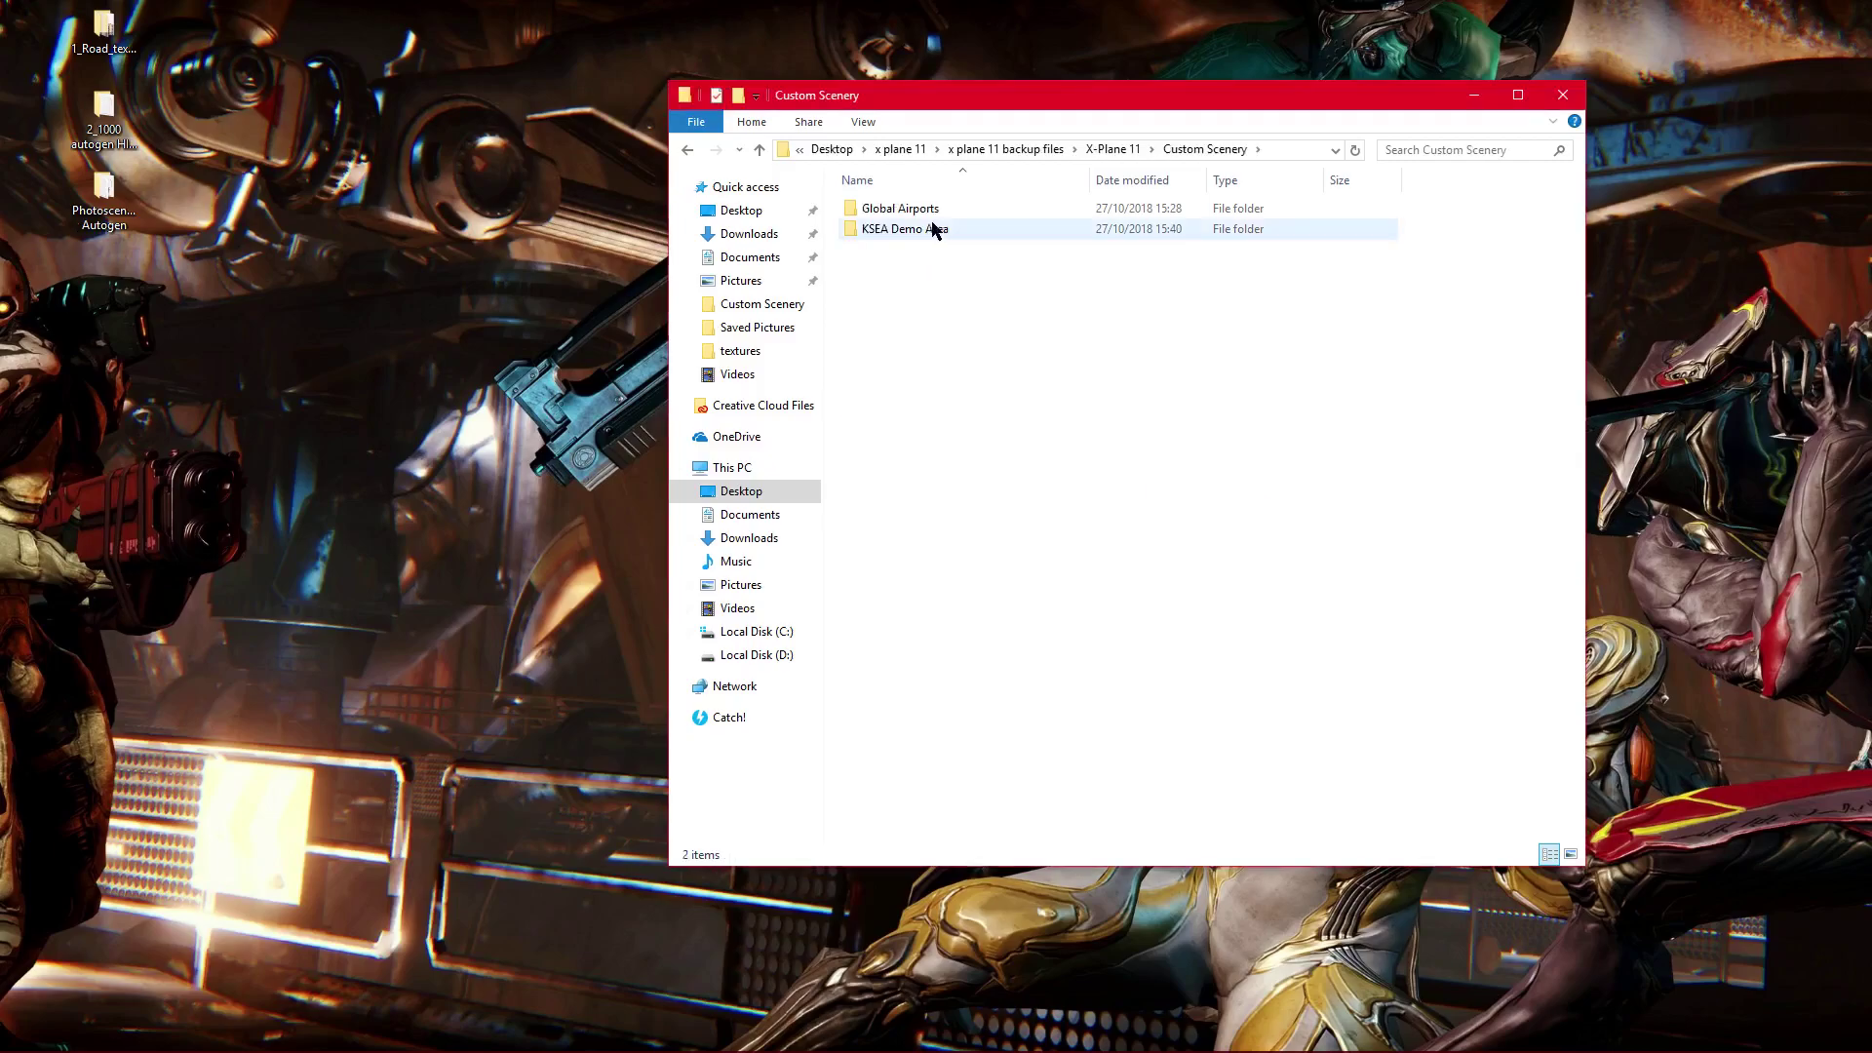
left_click(760, 149)
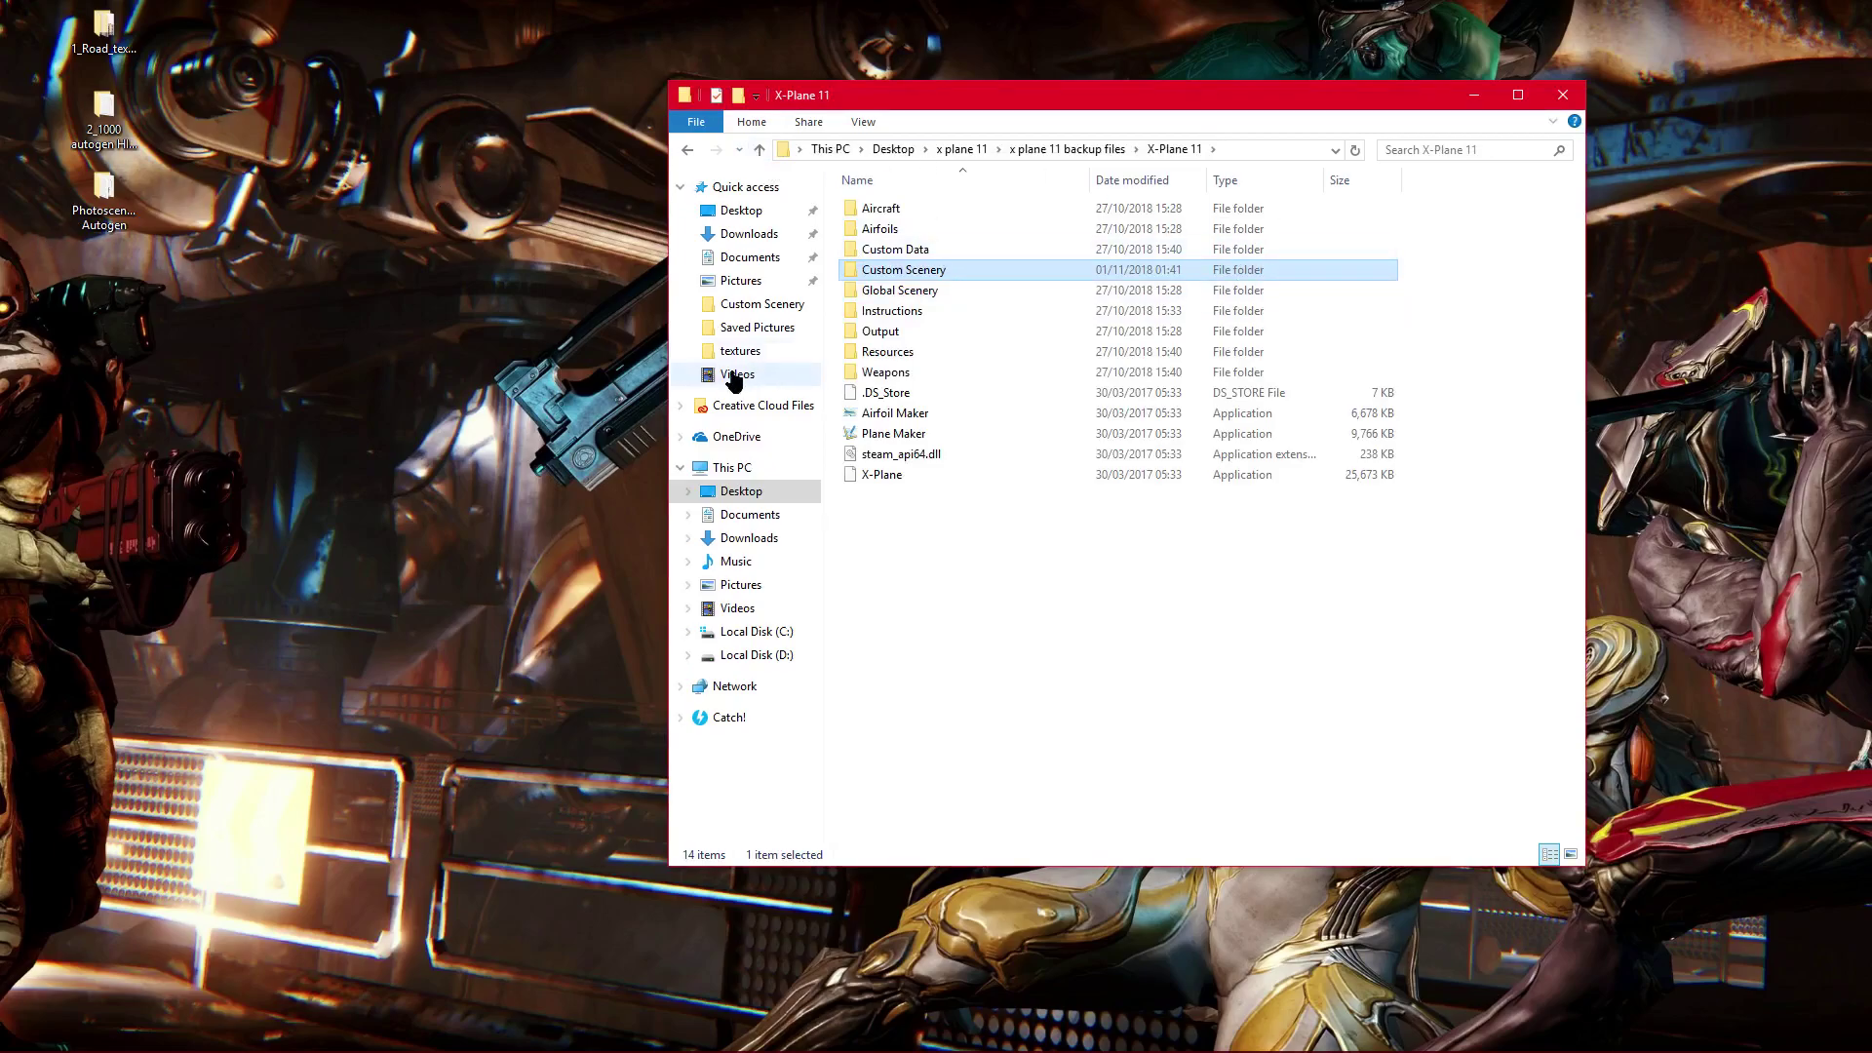
double_click(907, 271)
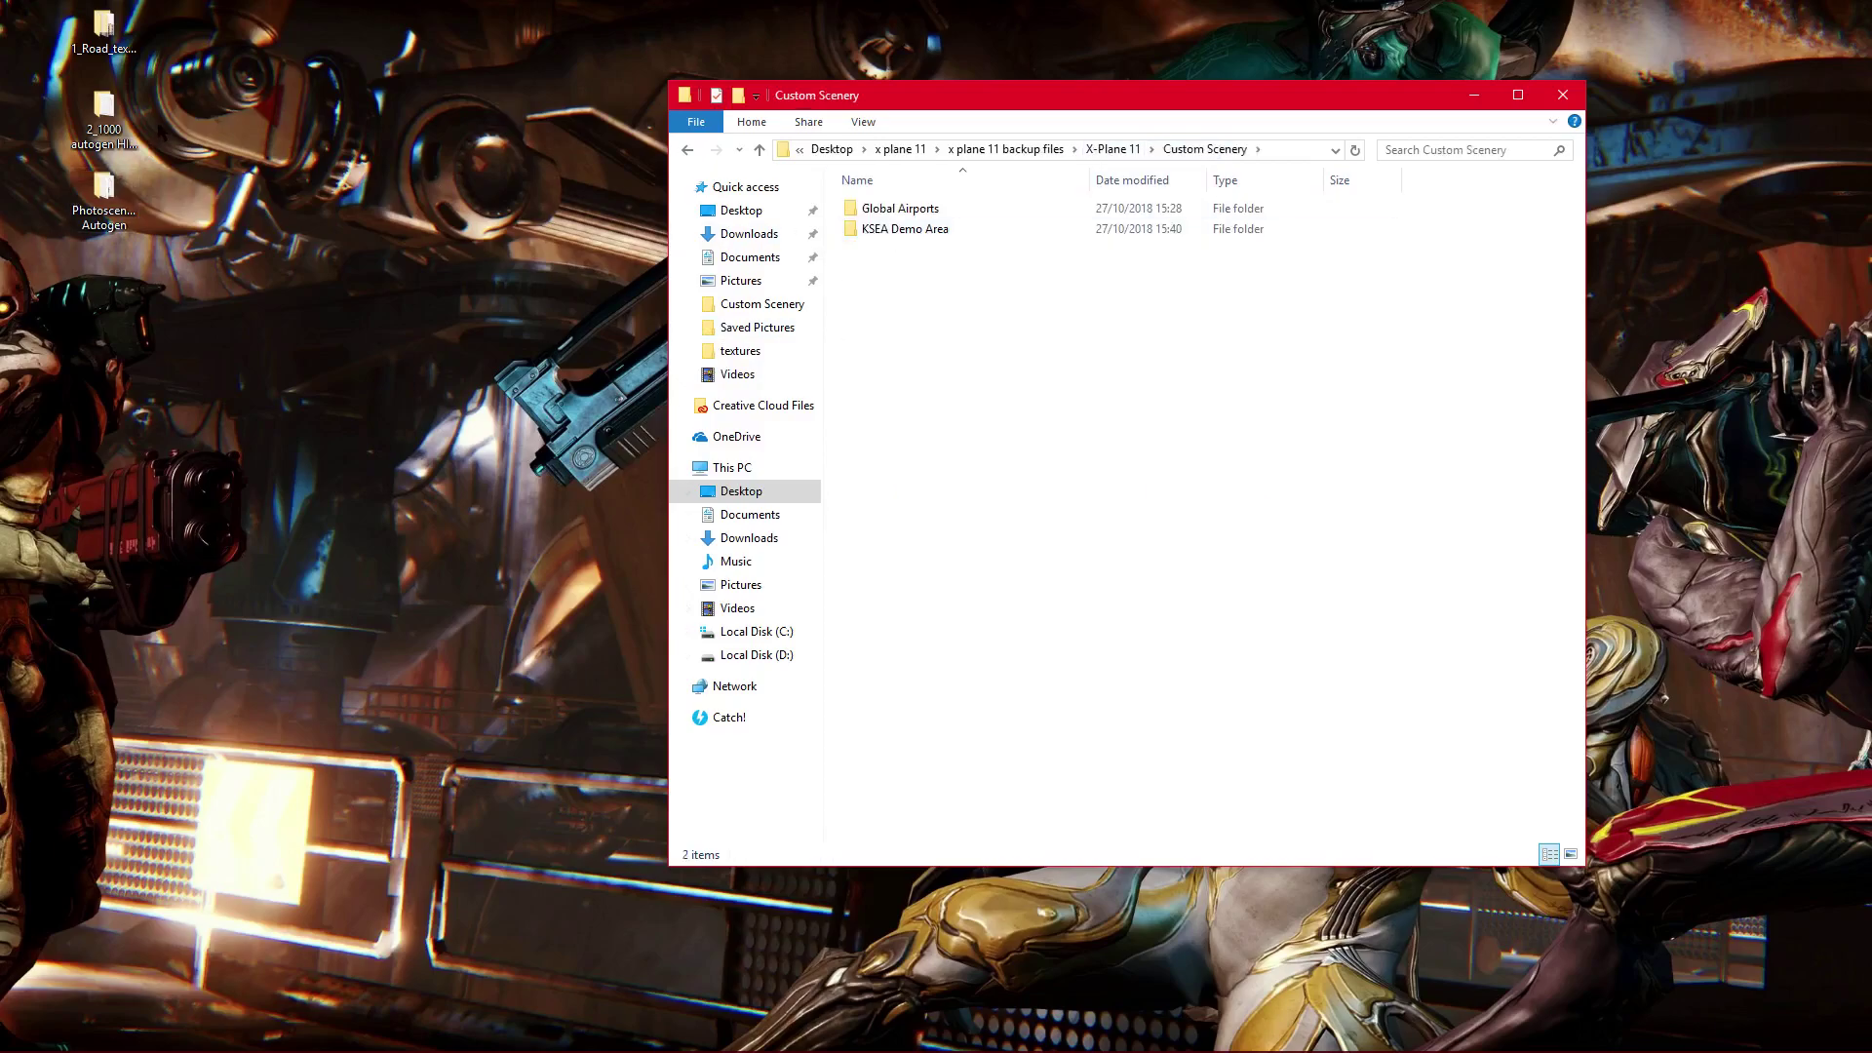
Step: Move the Photoscenery Autogen desktop folder into Custom Scenery
left_click(109, 230)
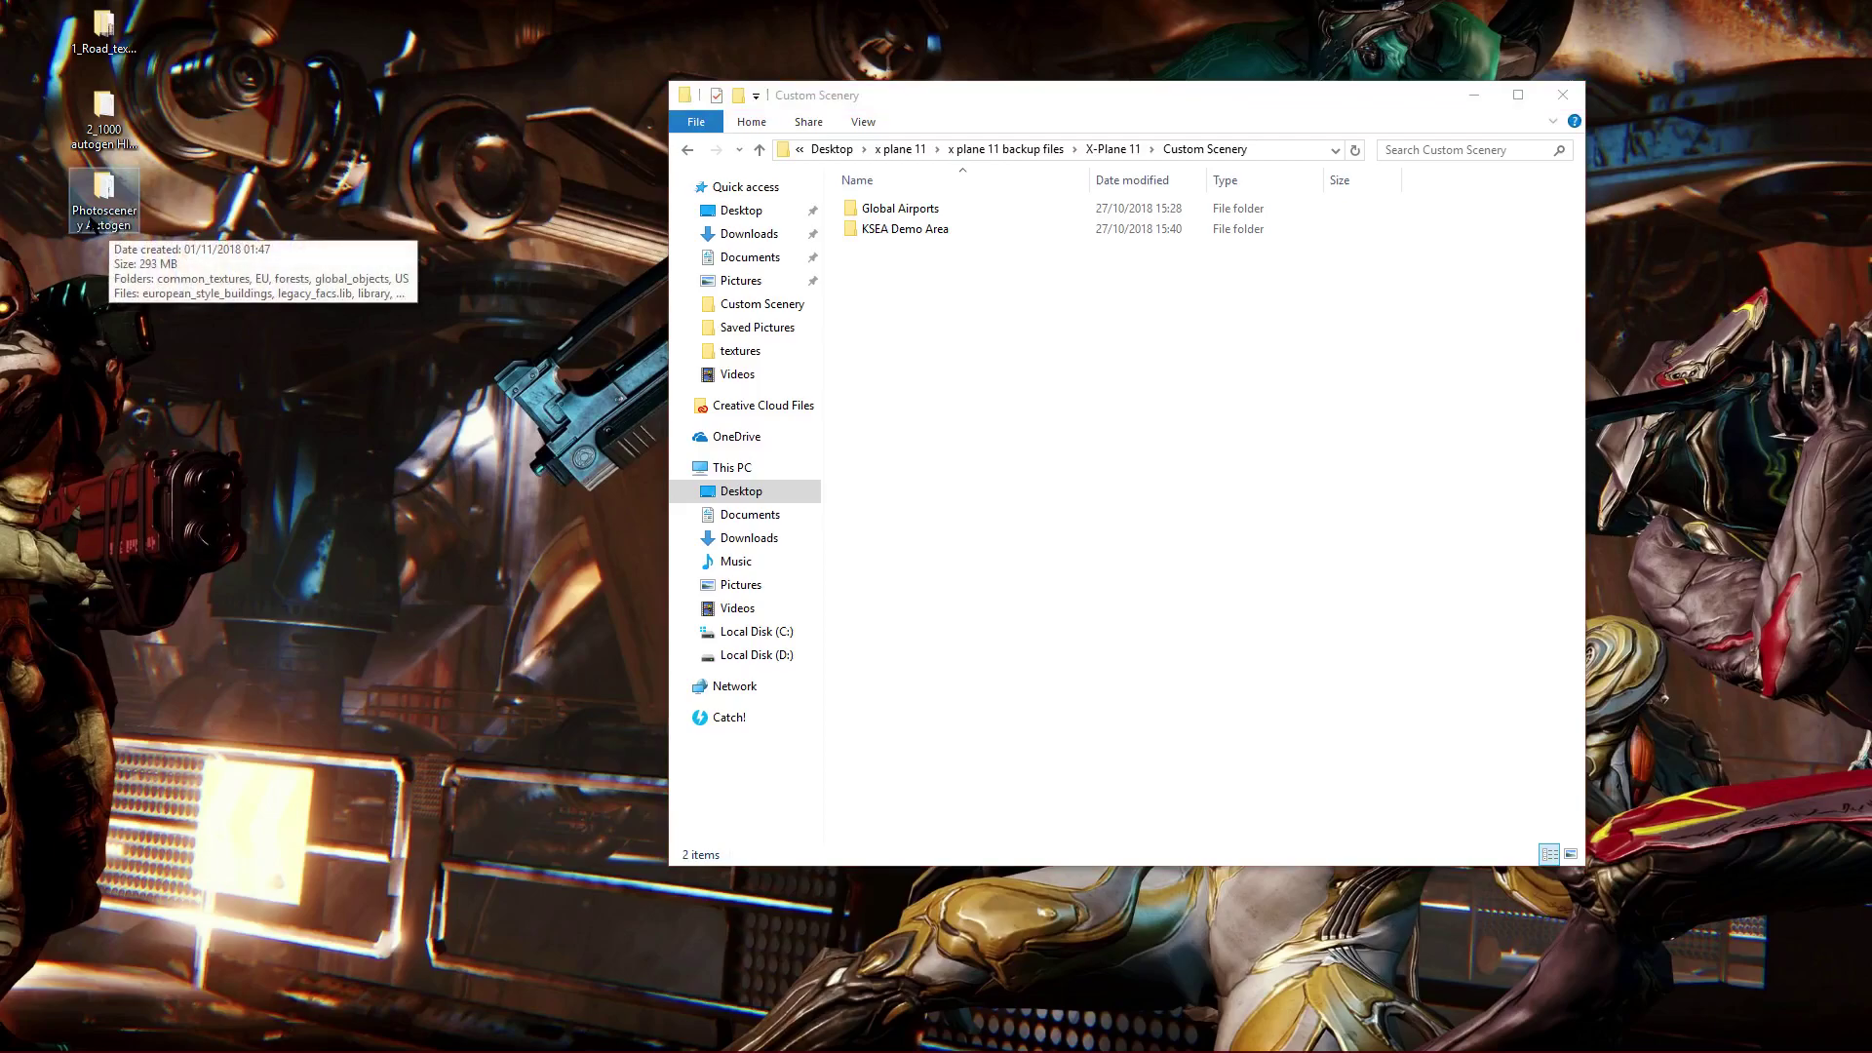
left_click_drag(90, 226, 401, 362)
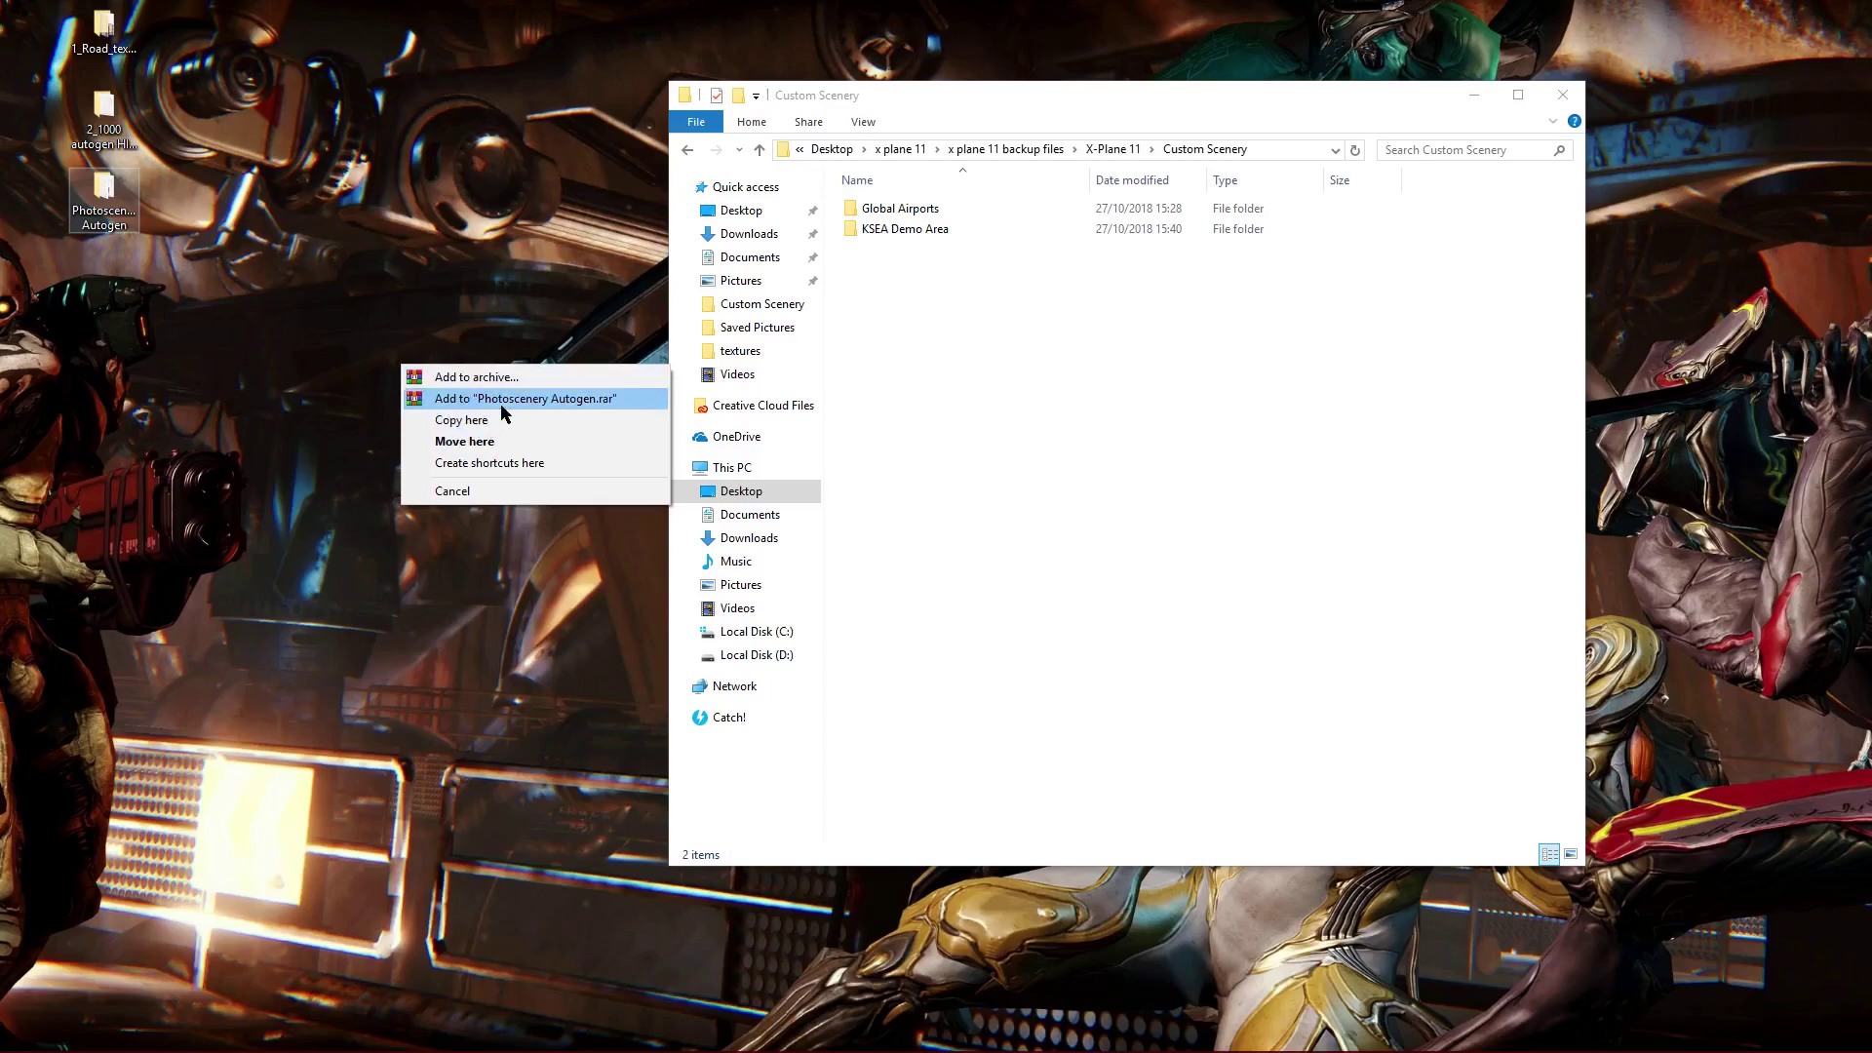
left_click(93, 204)
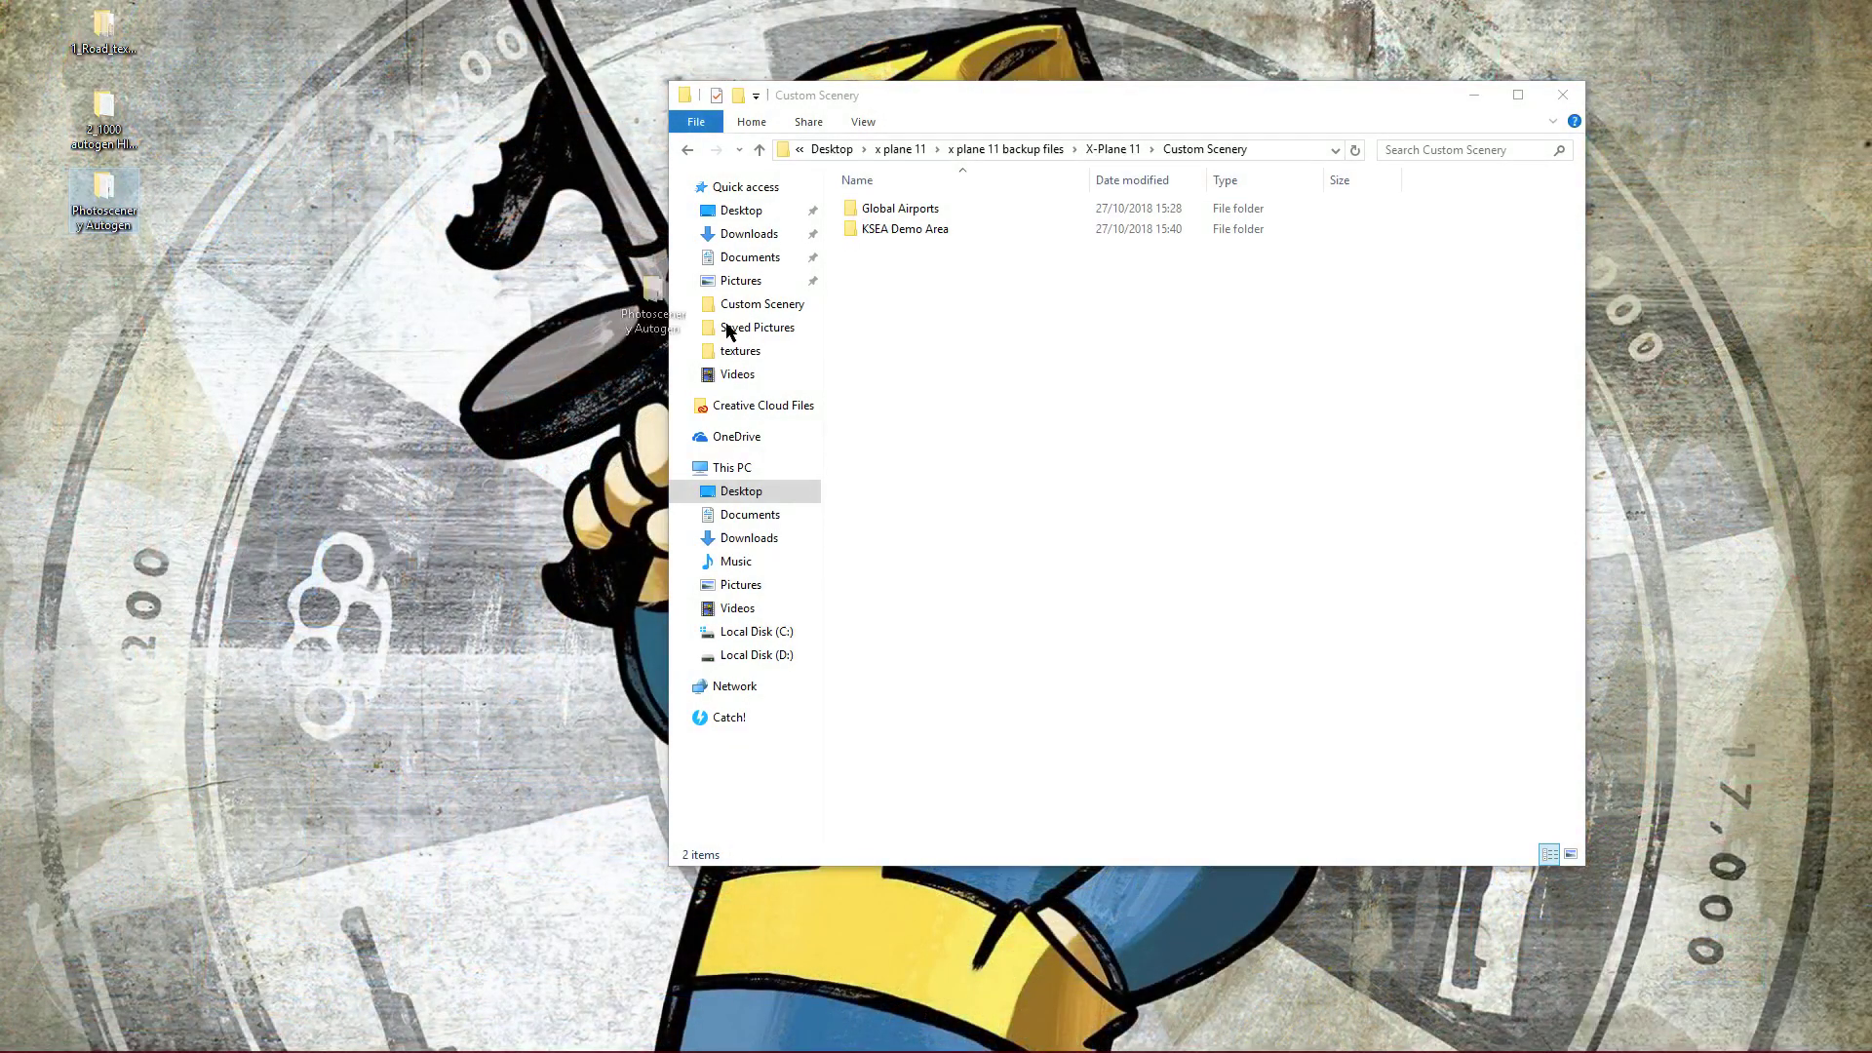
left_click_drag(792, 347, 1073, 419)
left_click(1102, 497)
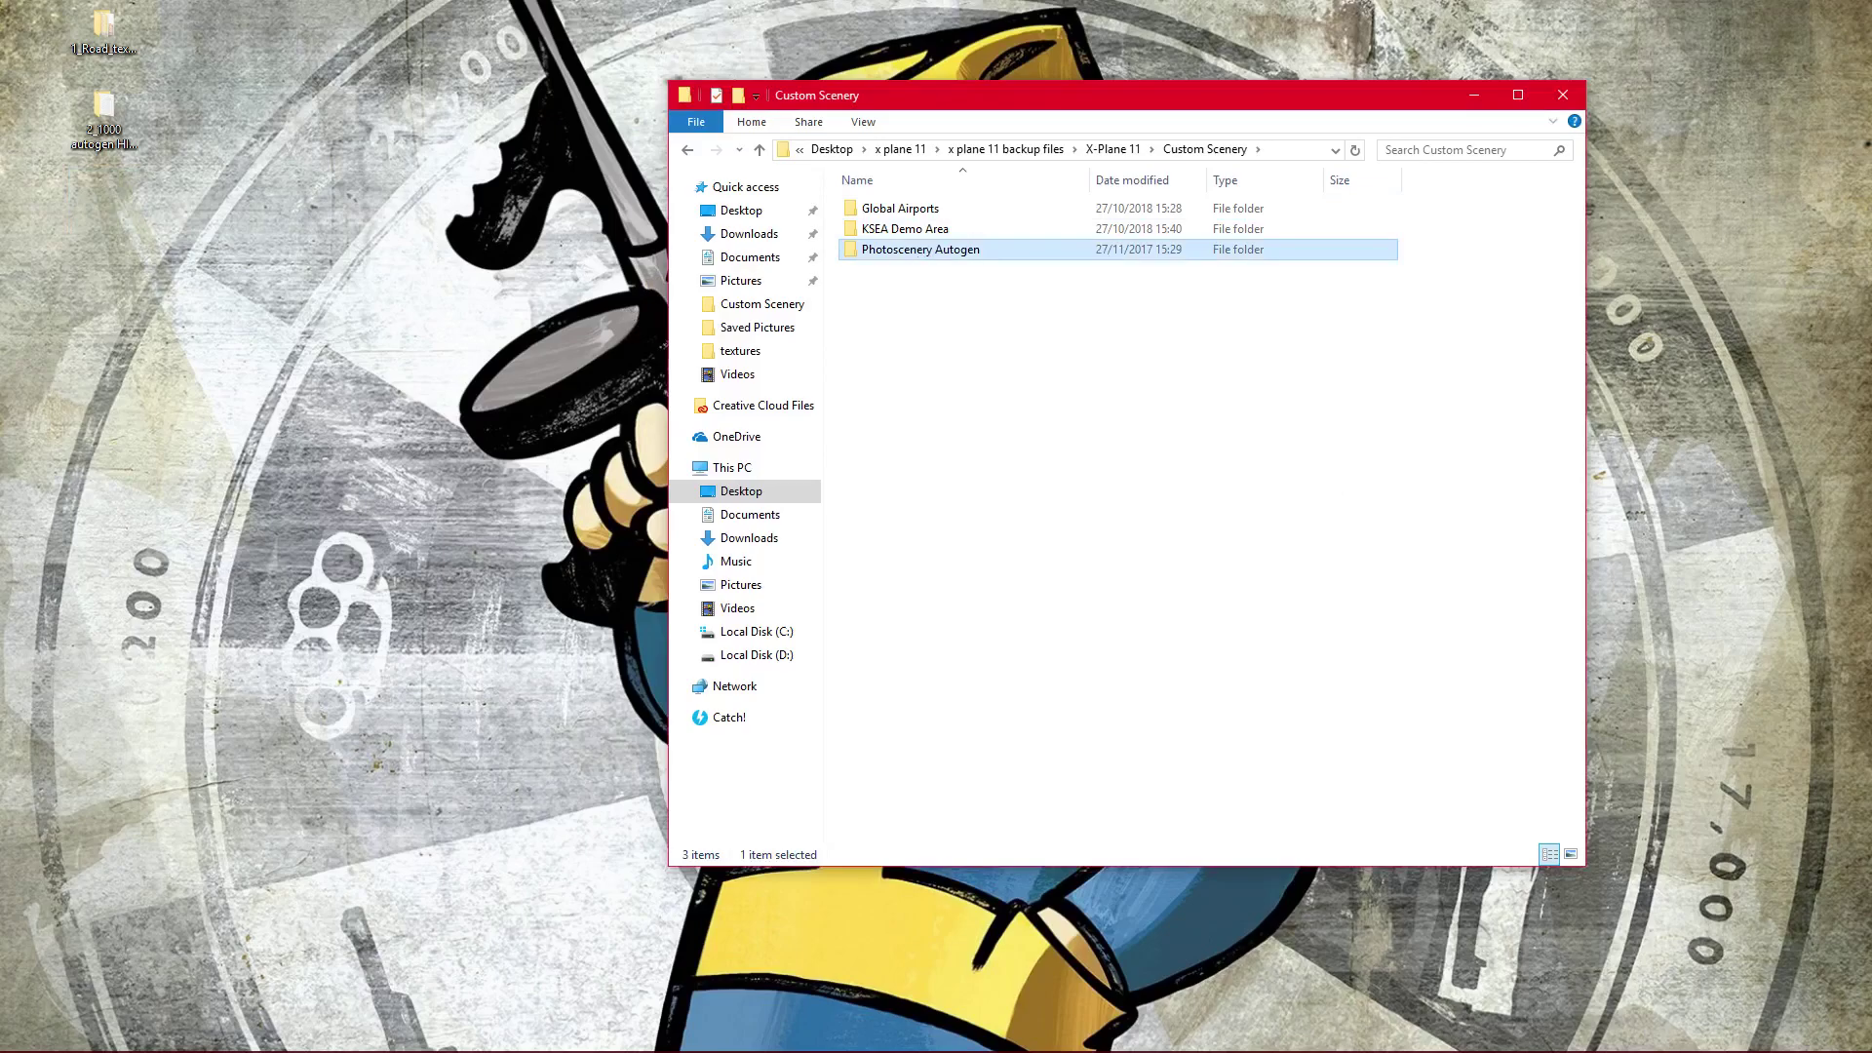
Step: Copy the 1000 roads folder from Resources\default scenery
left_click(760, 151)
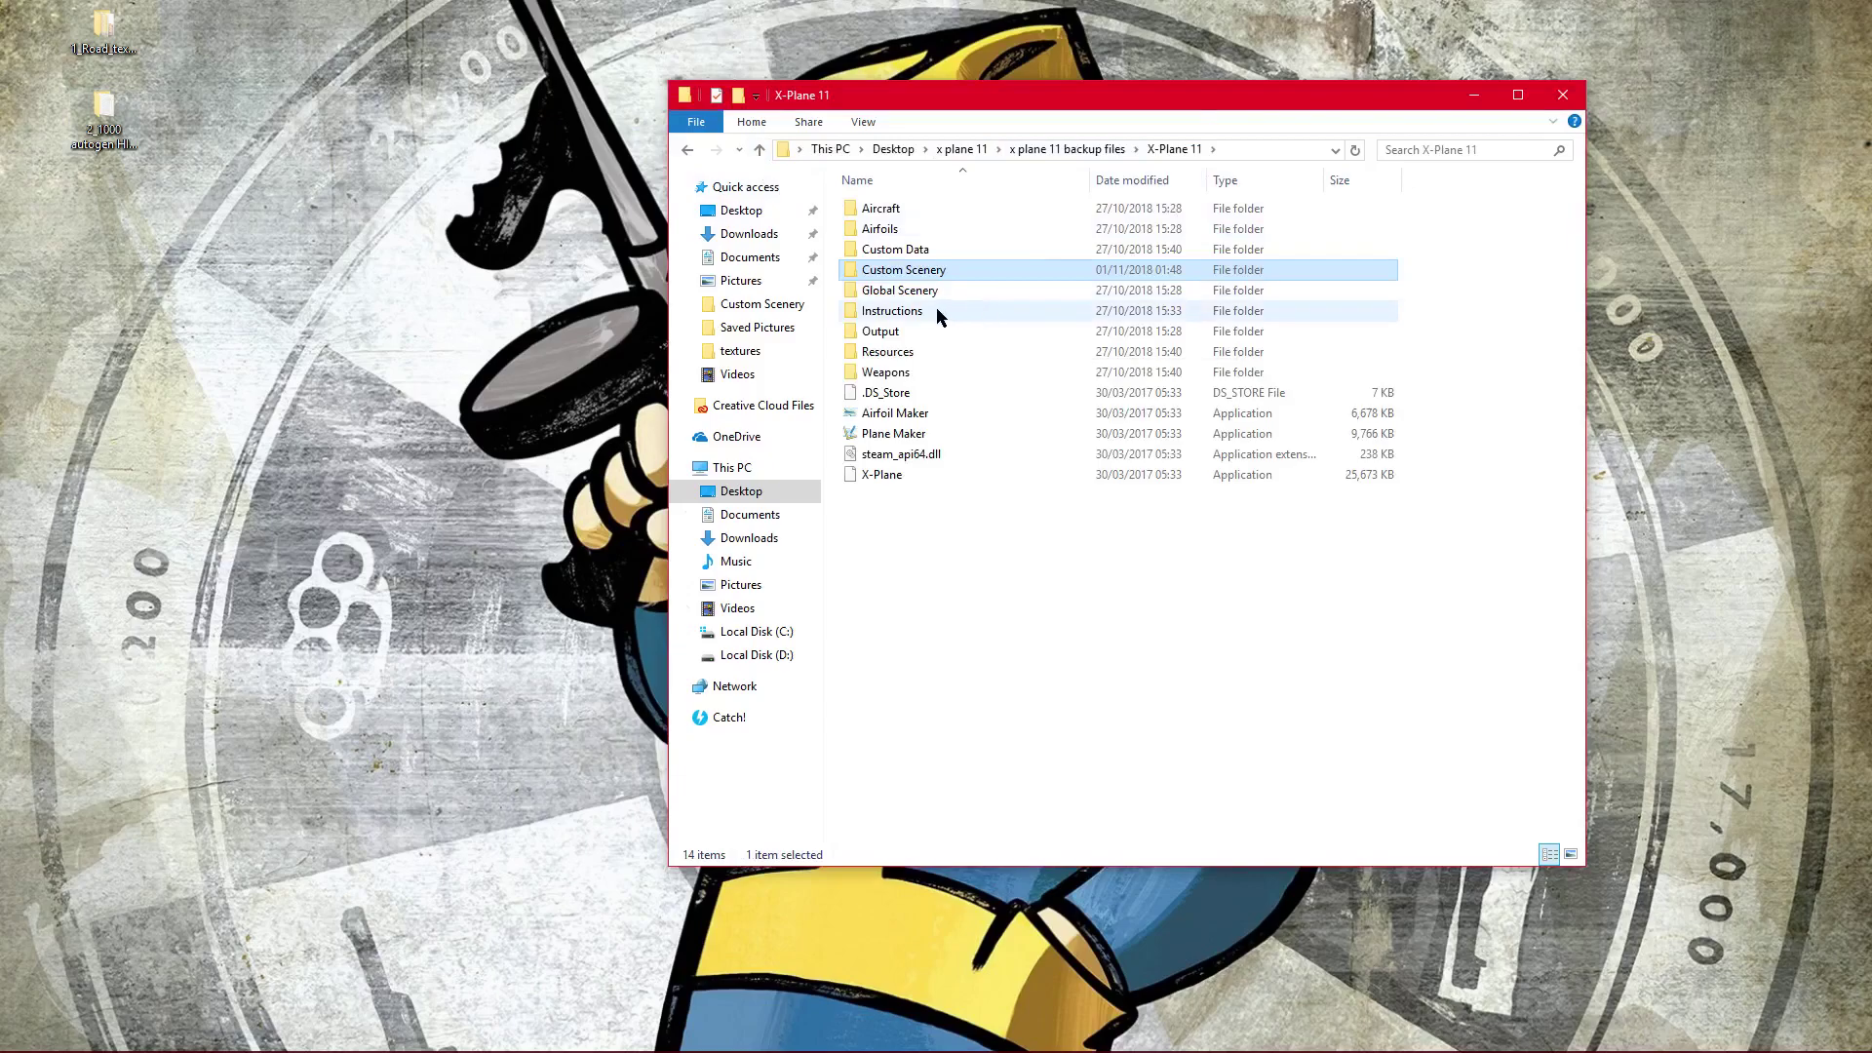
double_click(917, 351)
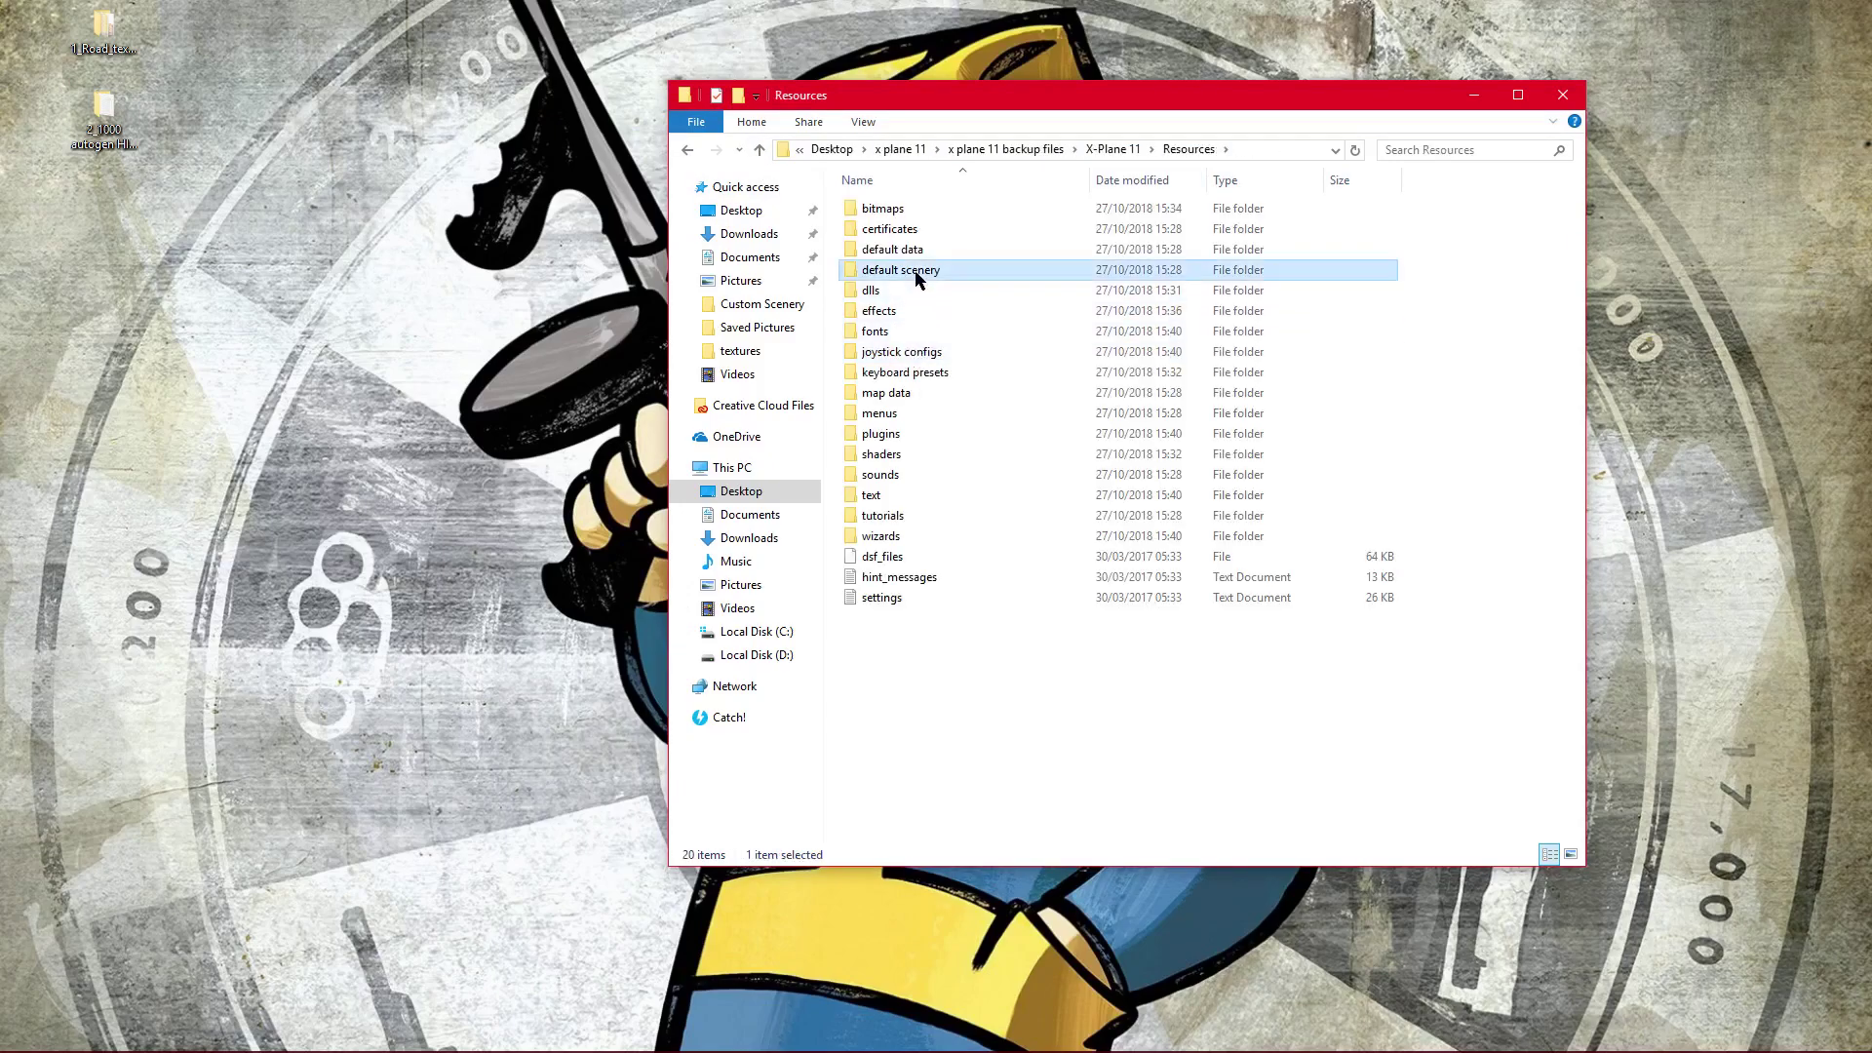
double_click(916, 275)
left_click(912, 413)
right_click(912, 413)
left_click(975, 764)
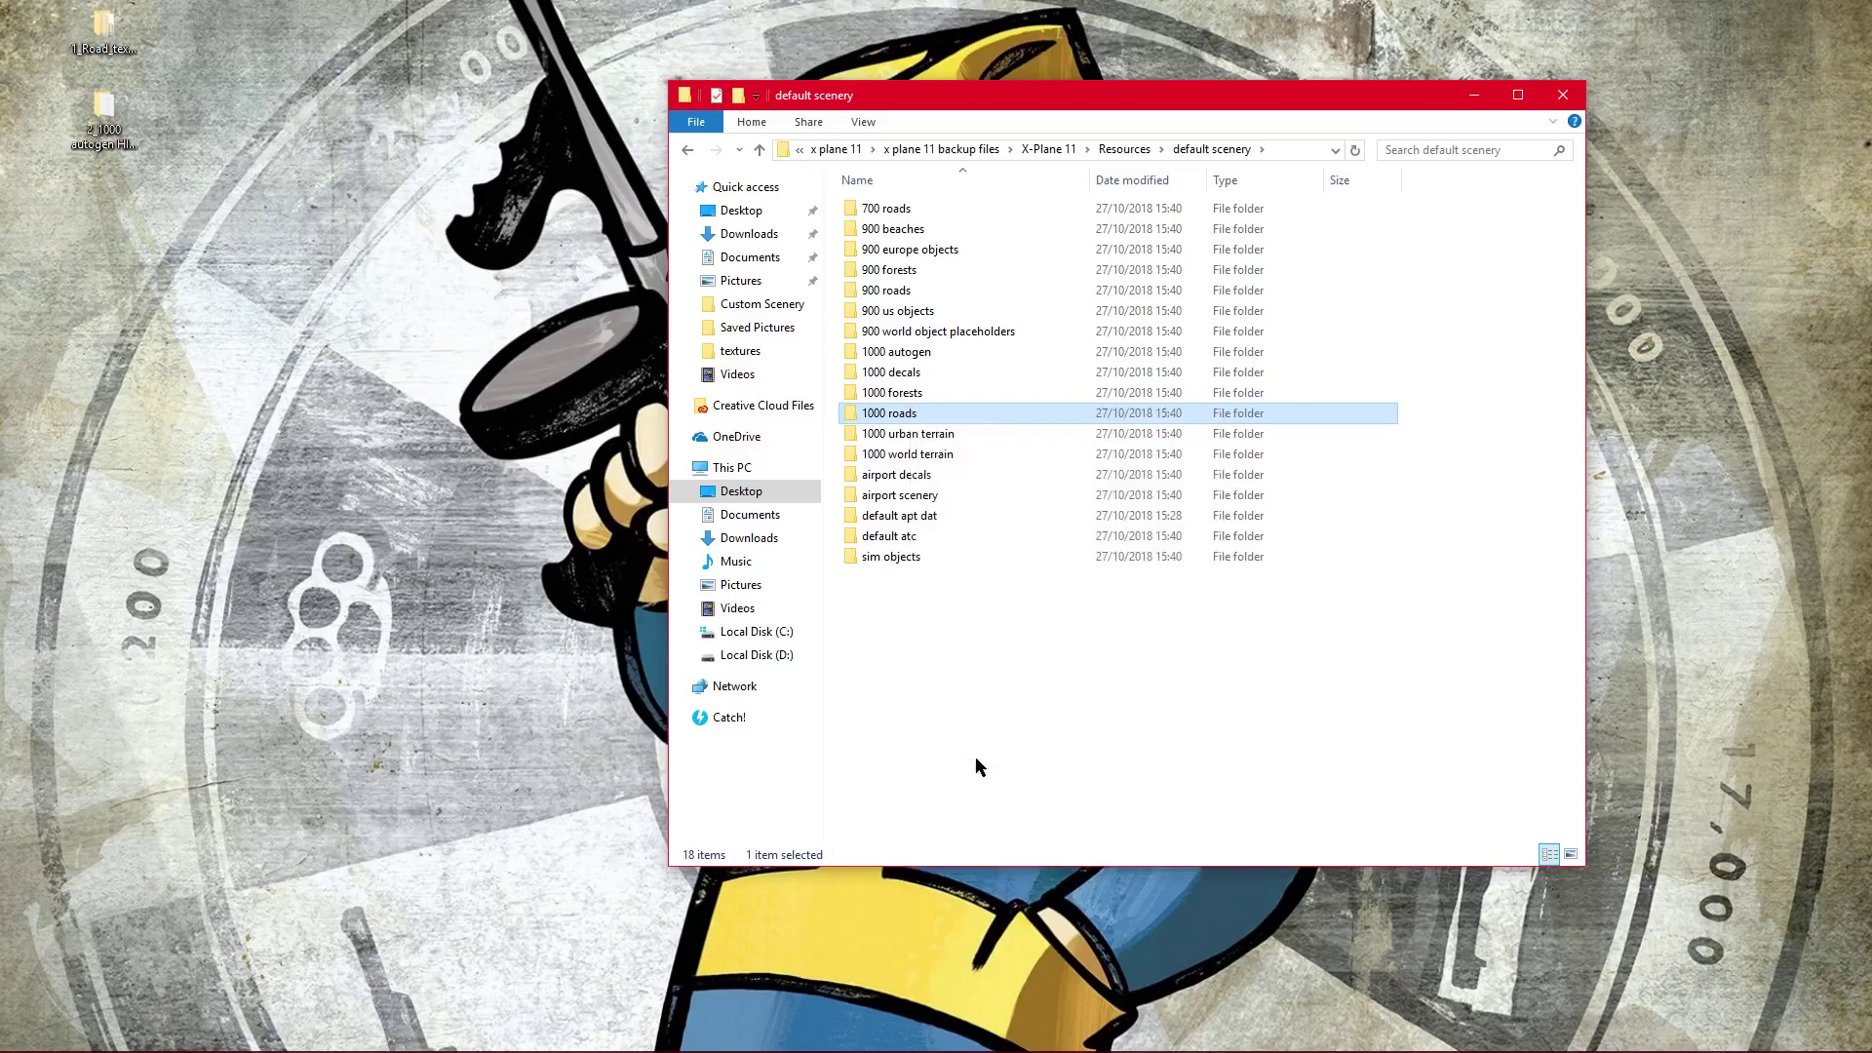
Step: Paste 1000 roads into Custom Scenery and check the Photoscenery Autogen folder
left_click(757, 150)
left_click(758, 150)
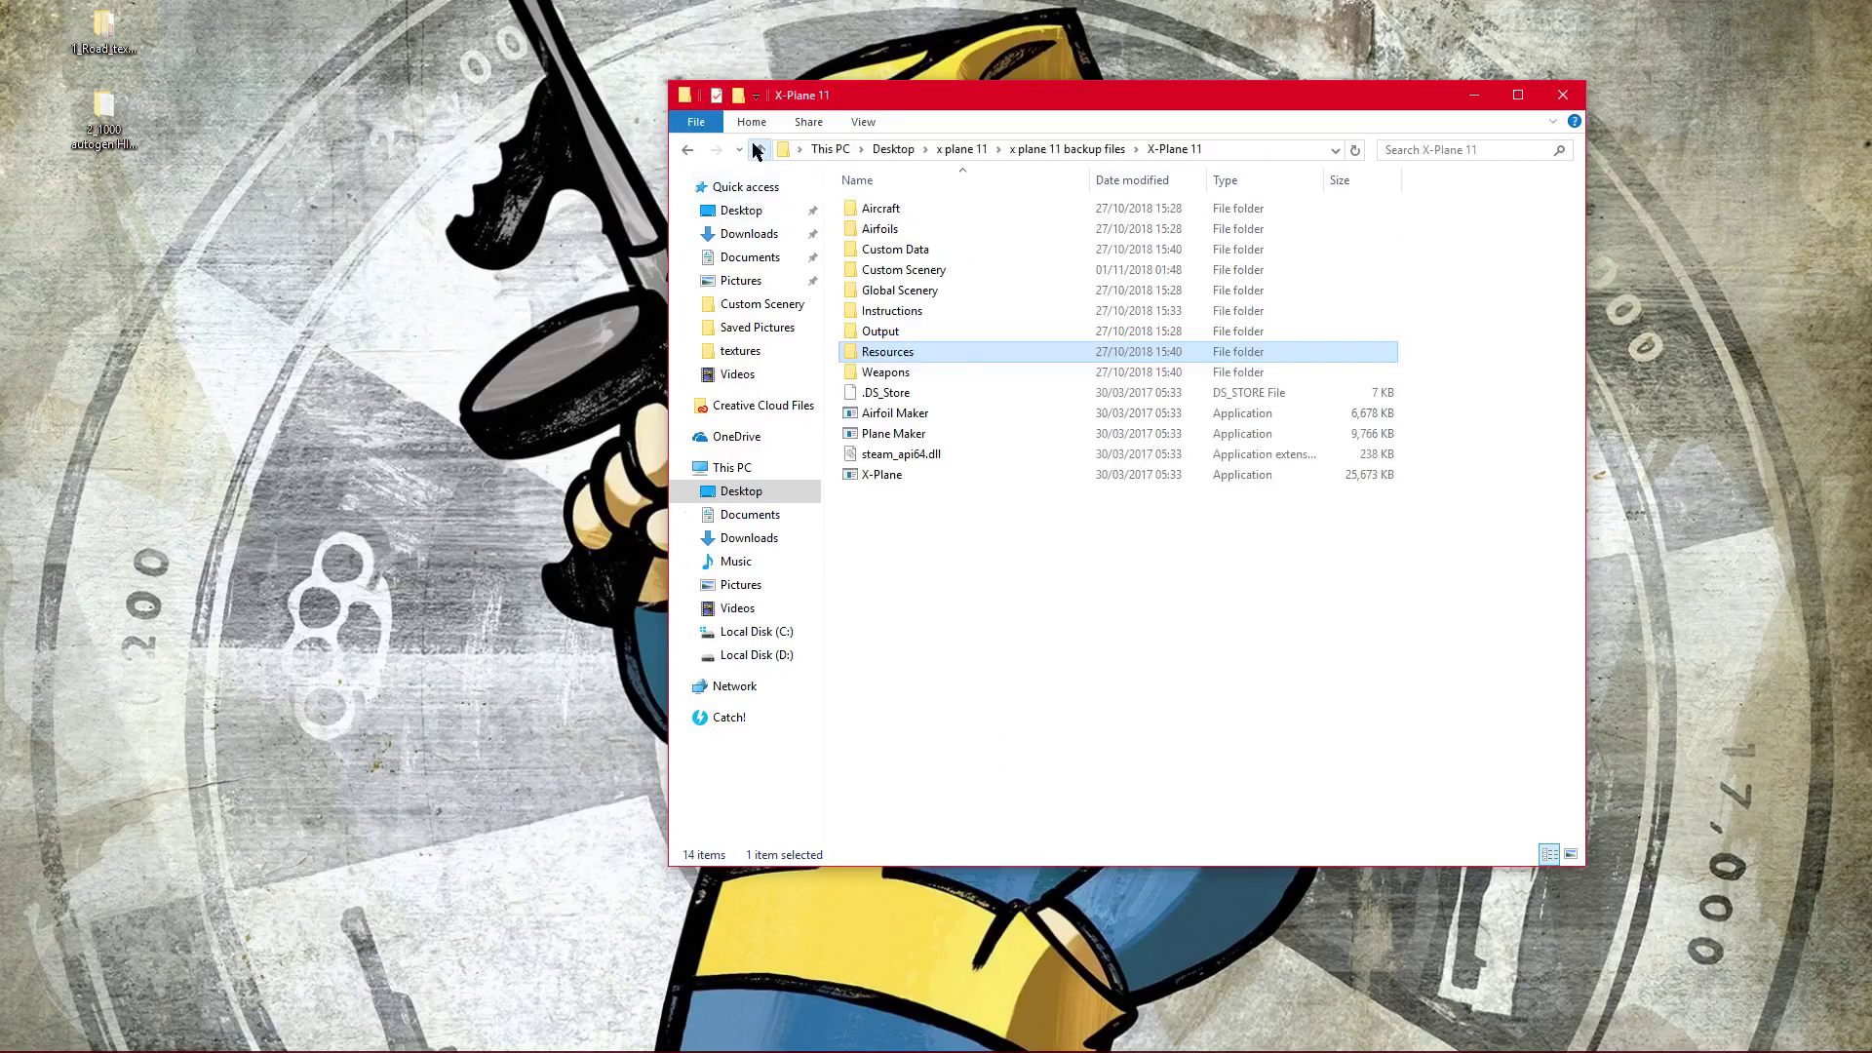
double_click(917, 270)
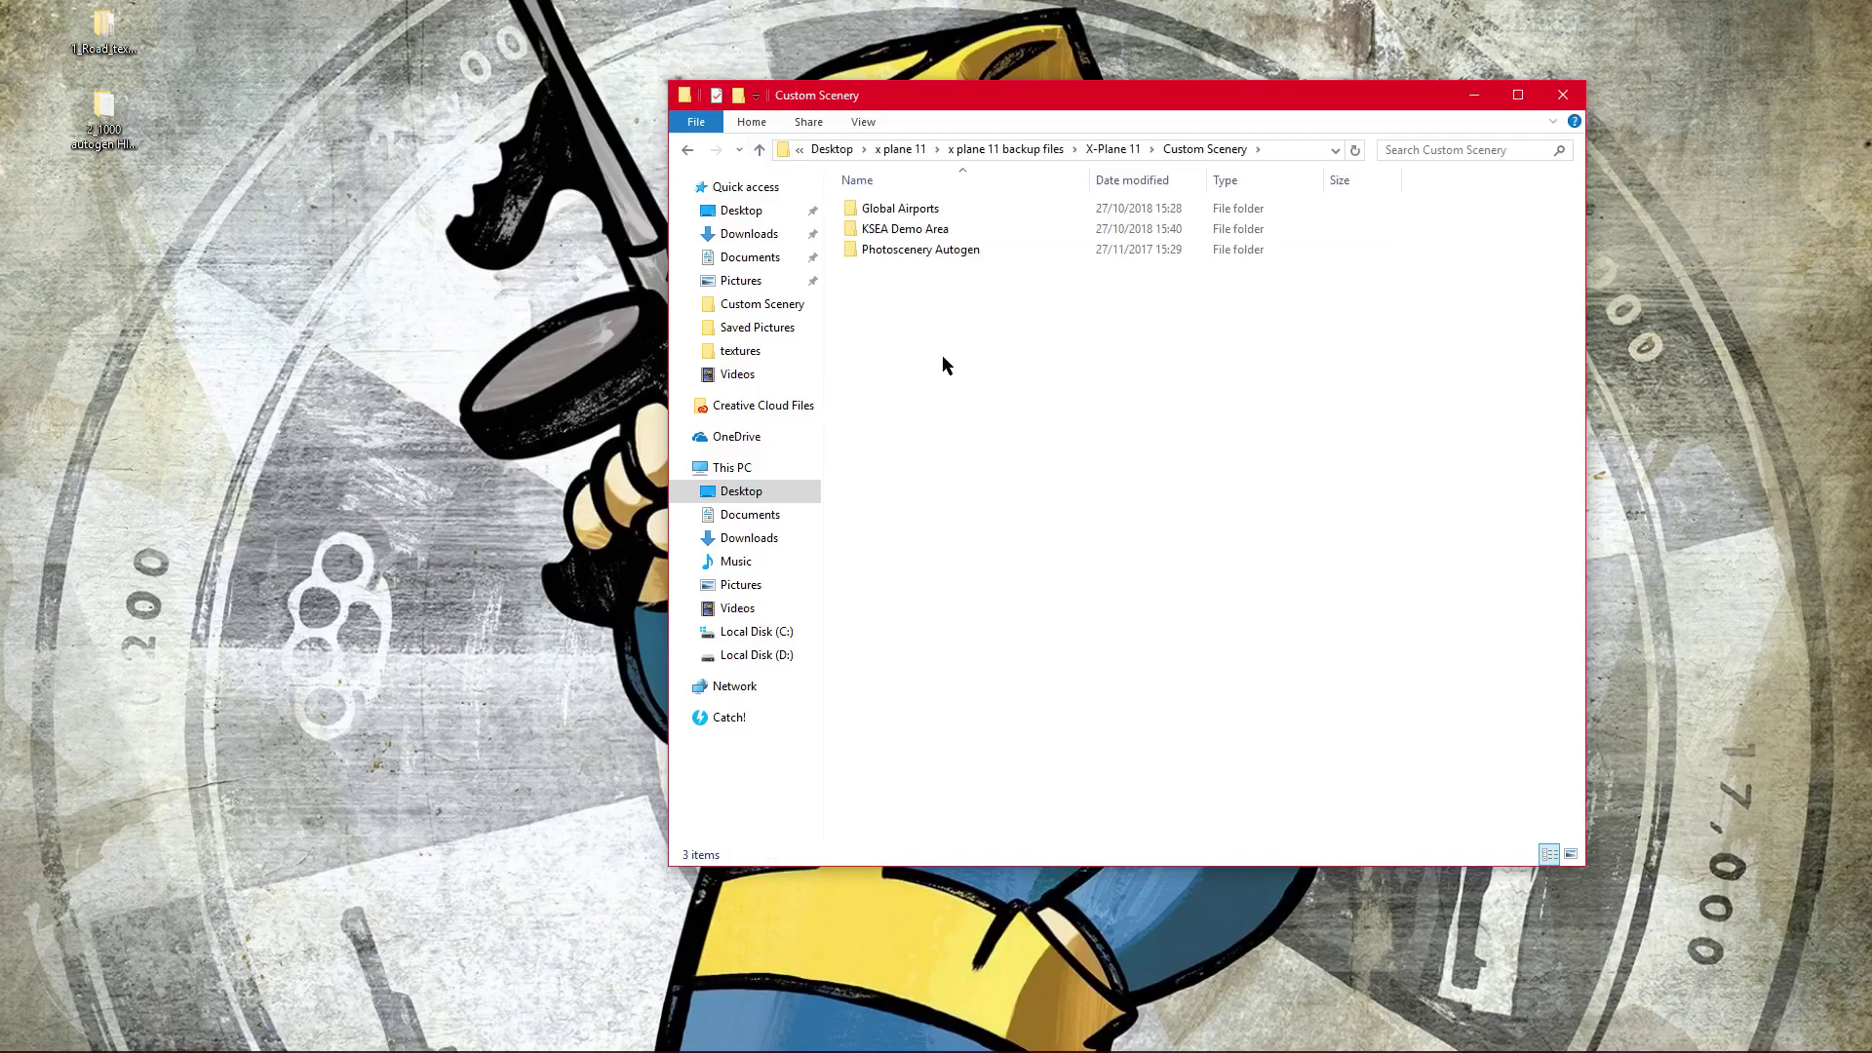
right_click(943, 359)
left_click(1039, 488)
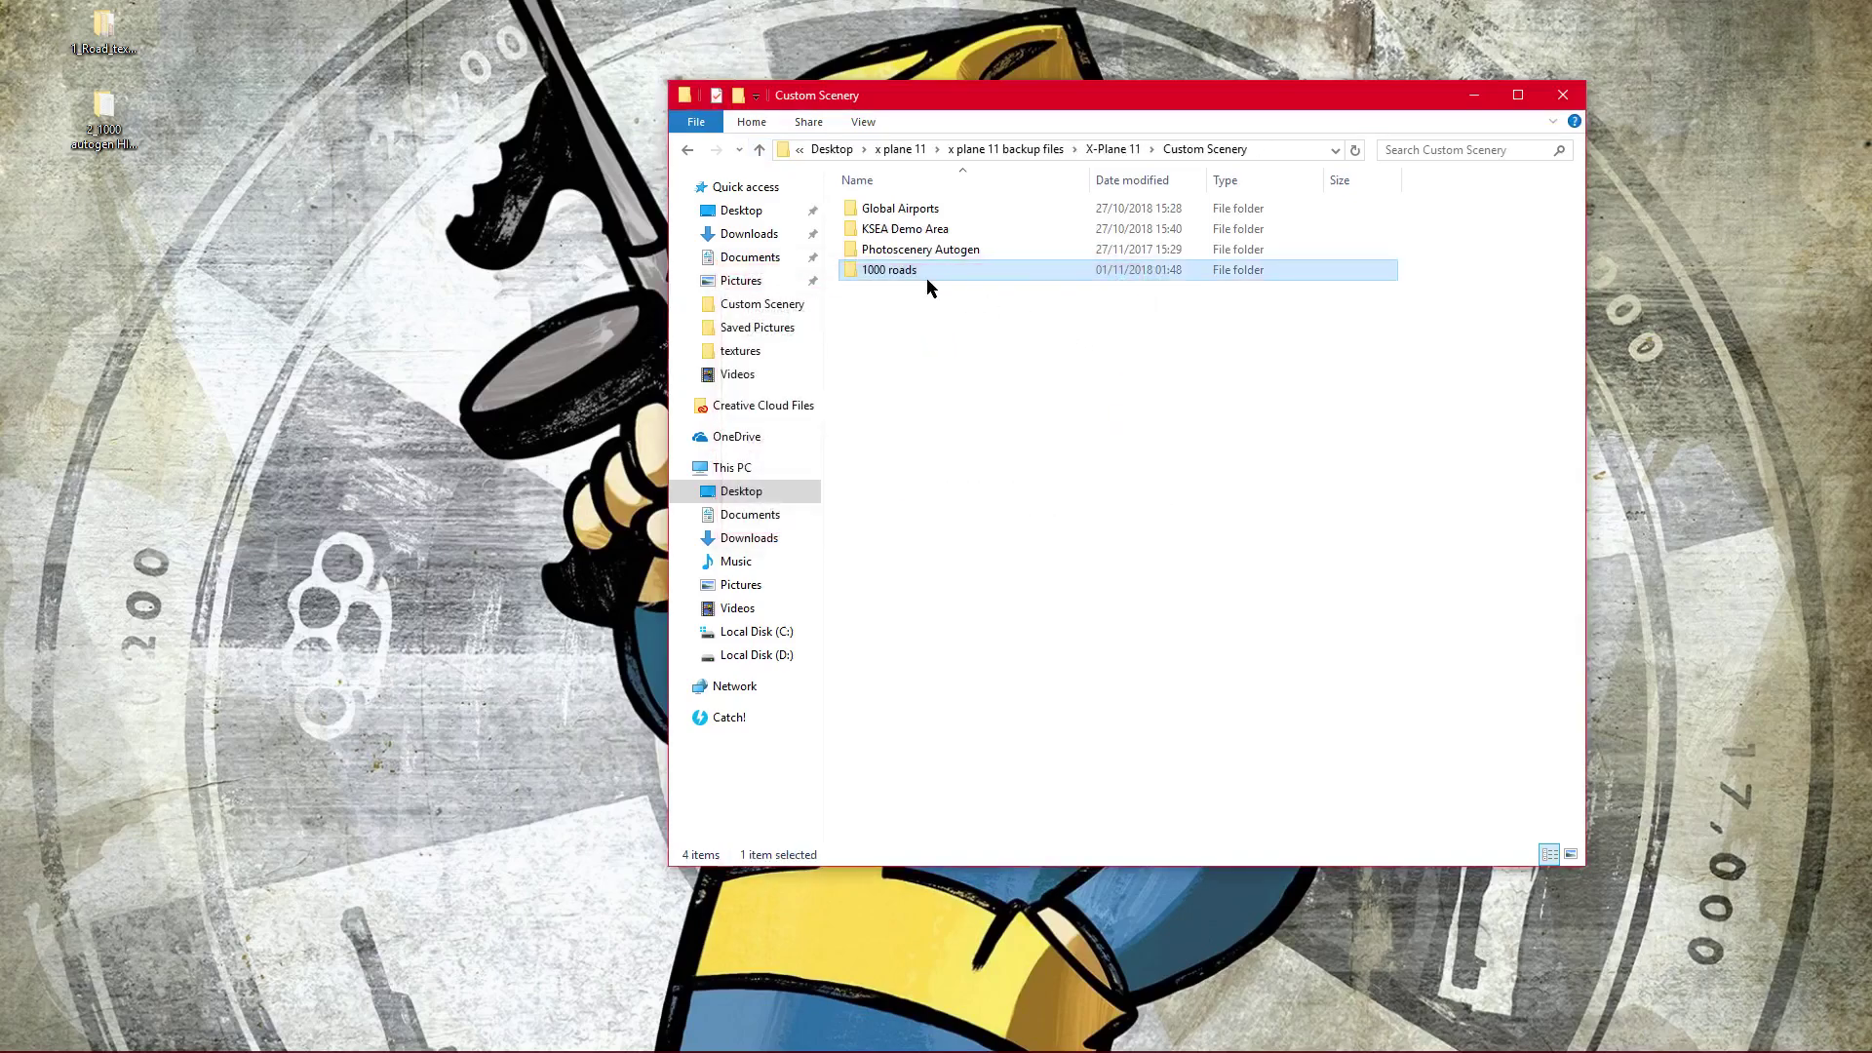
double_click(897, 251)
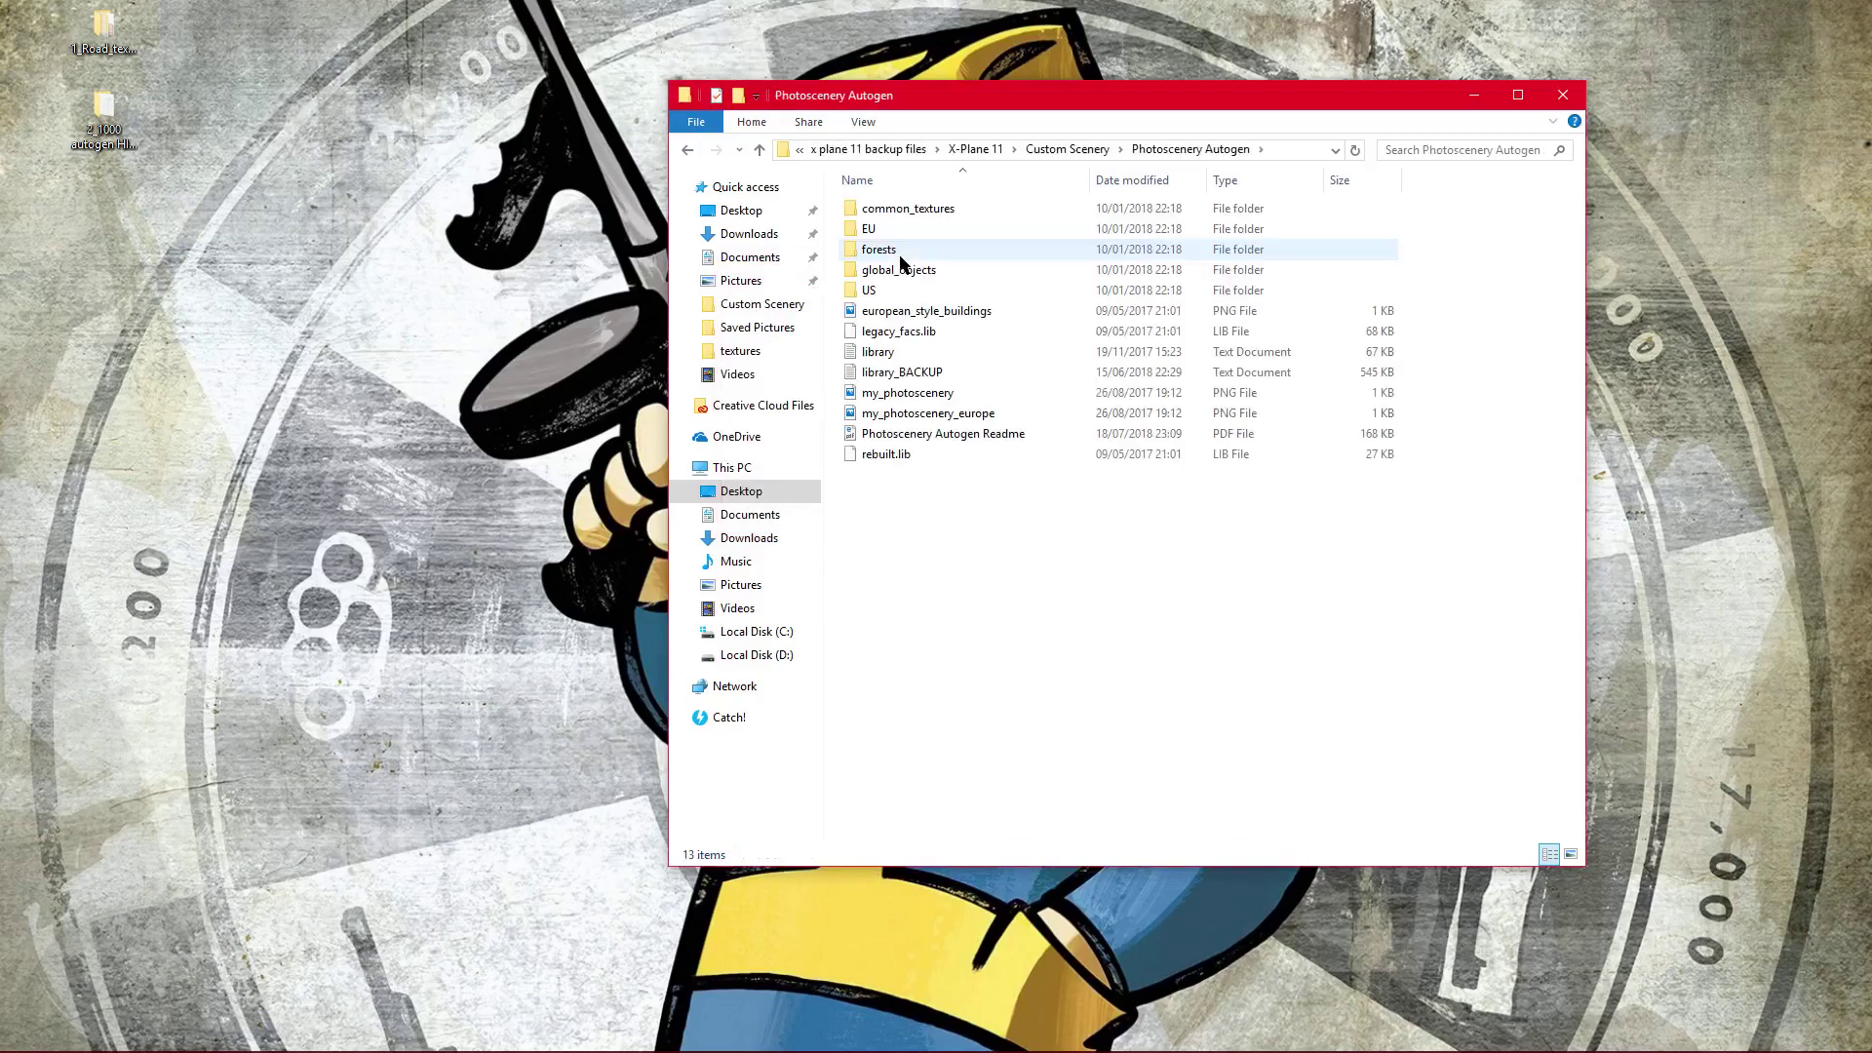
left_click(760, 150)
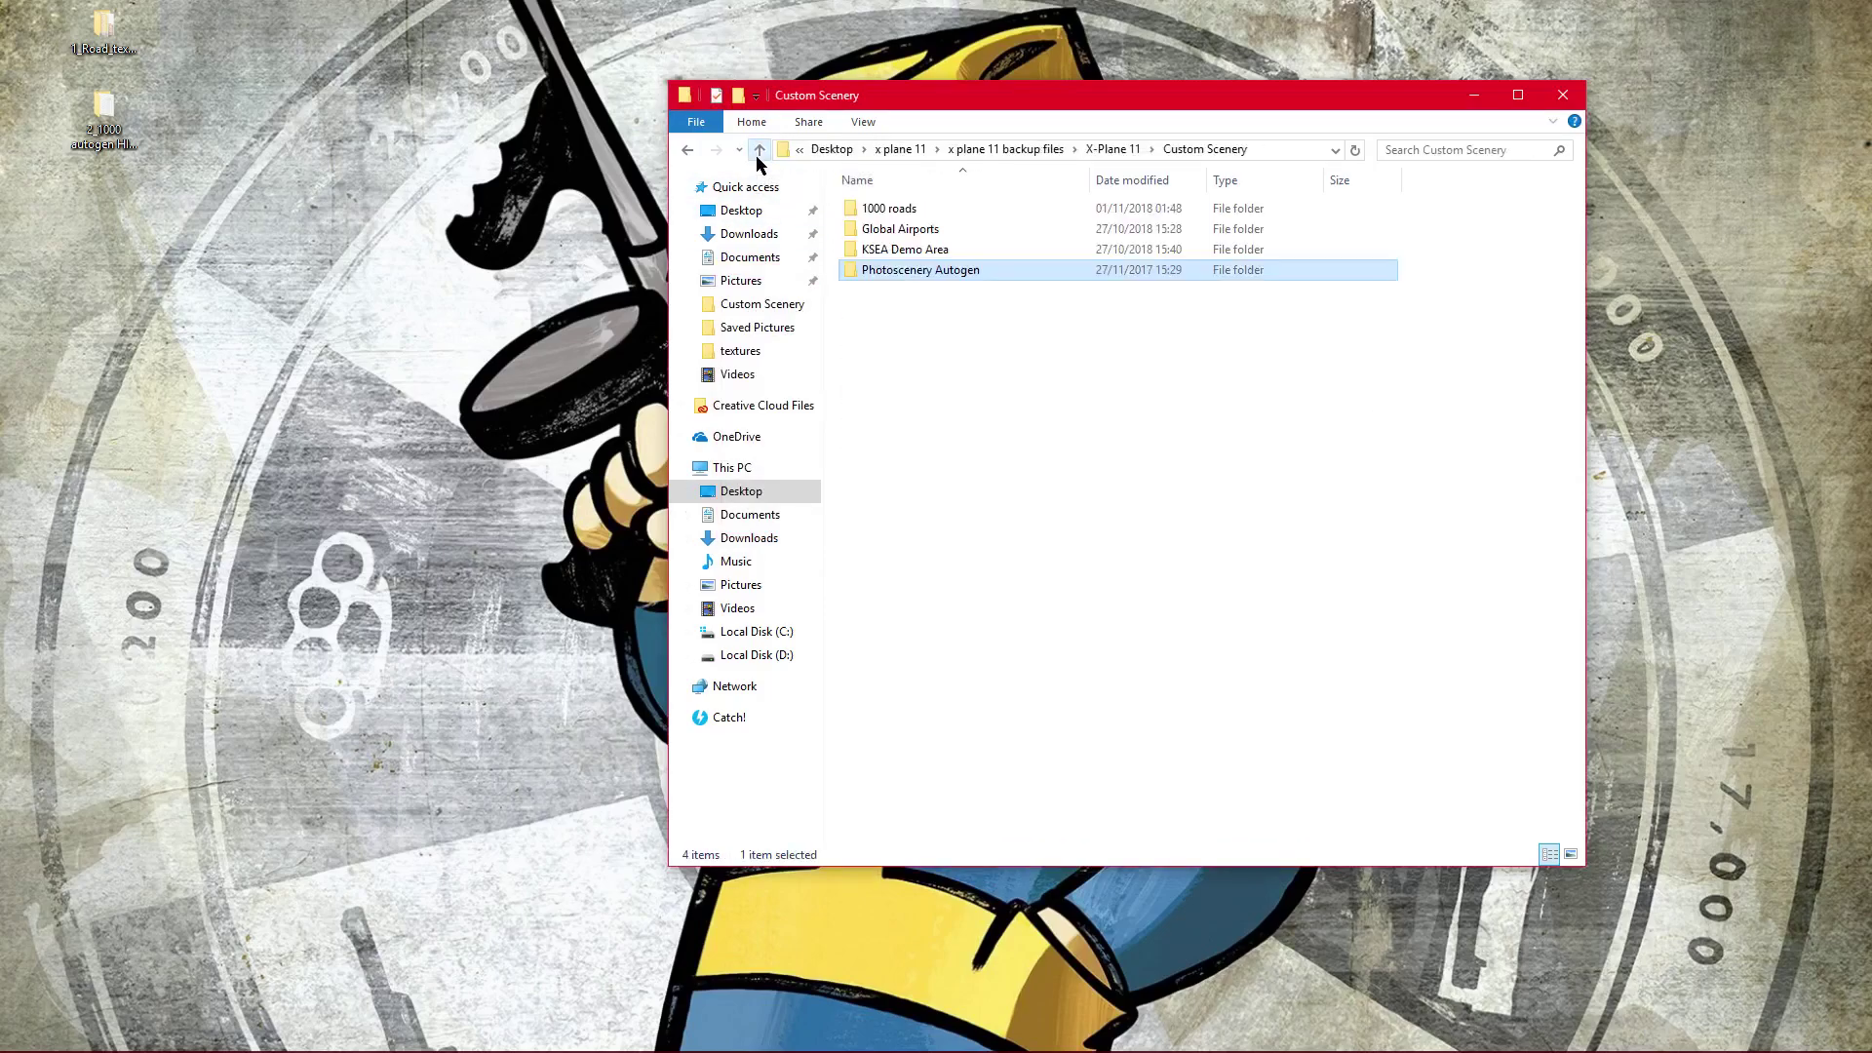
Step: Open 1000 roads\textures and widen its window to show all 39 thumbnails
double_click(894, 208)
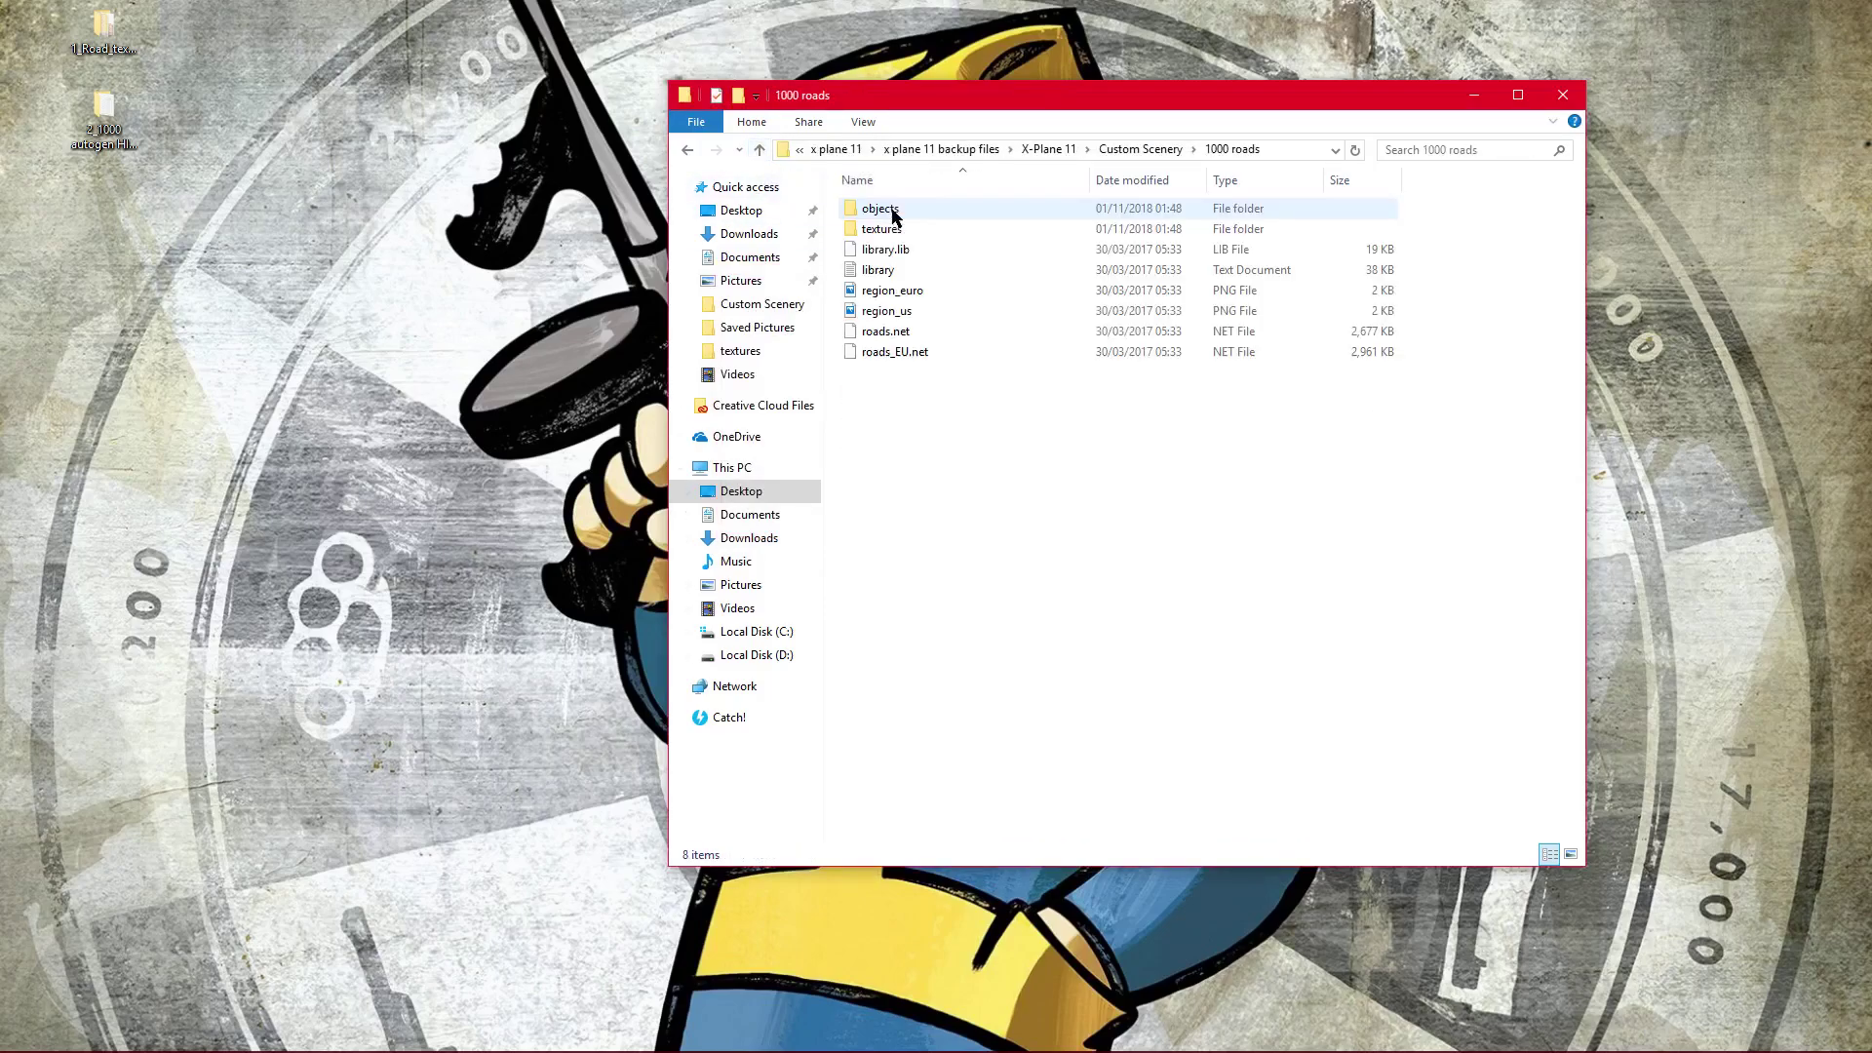
left_click(899, 230)
double_click(900, 230)
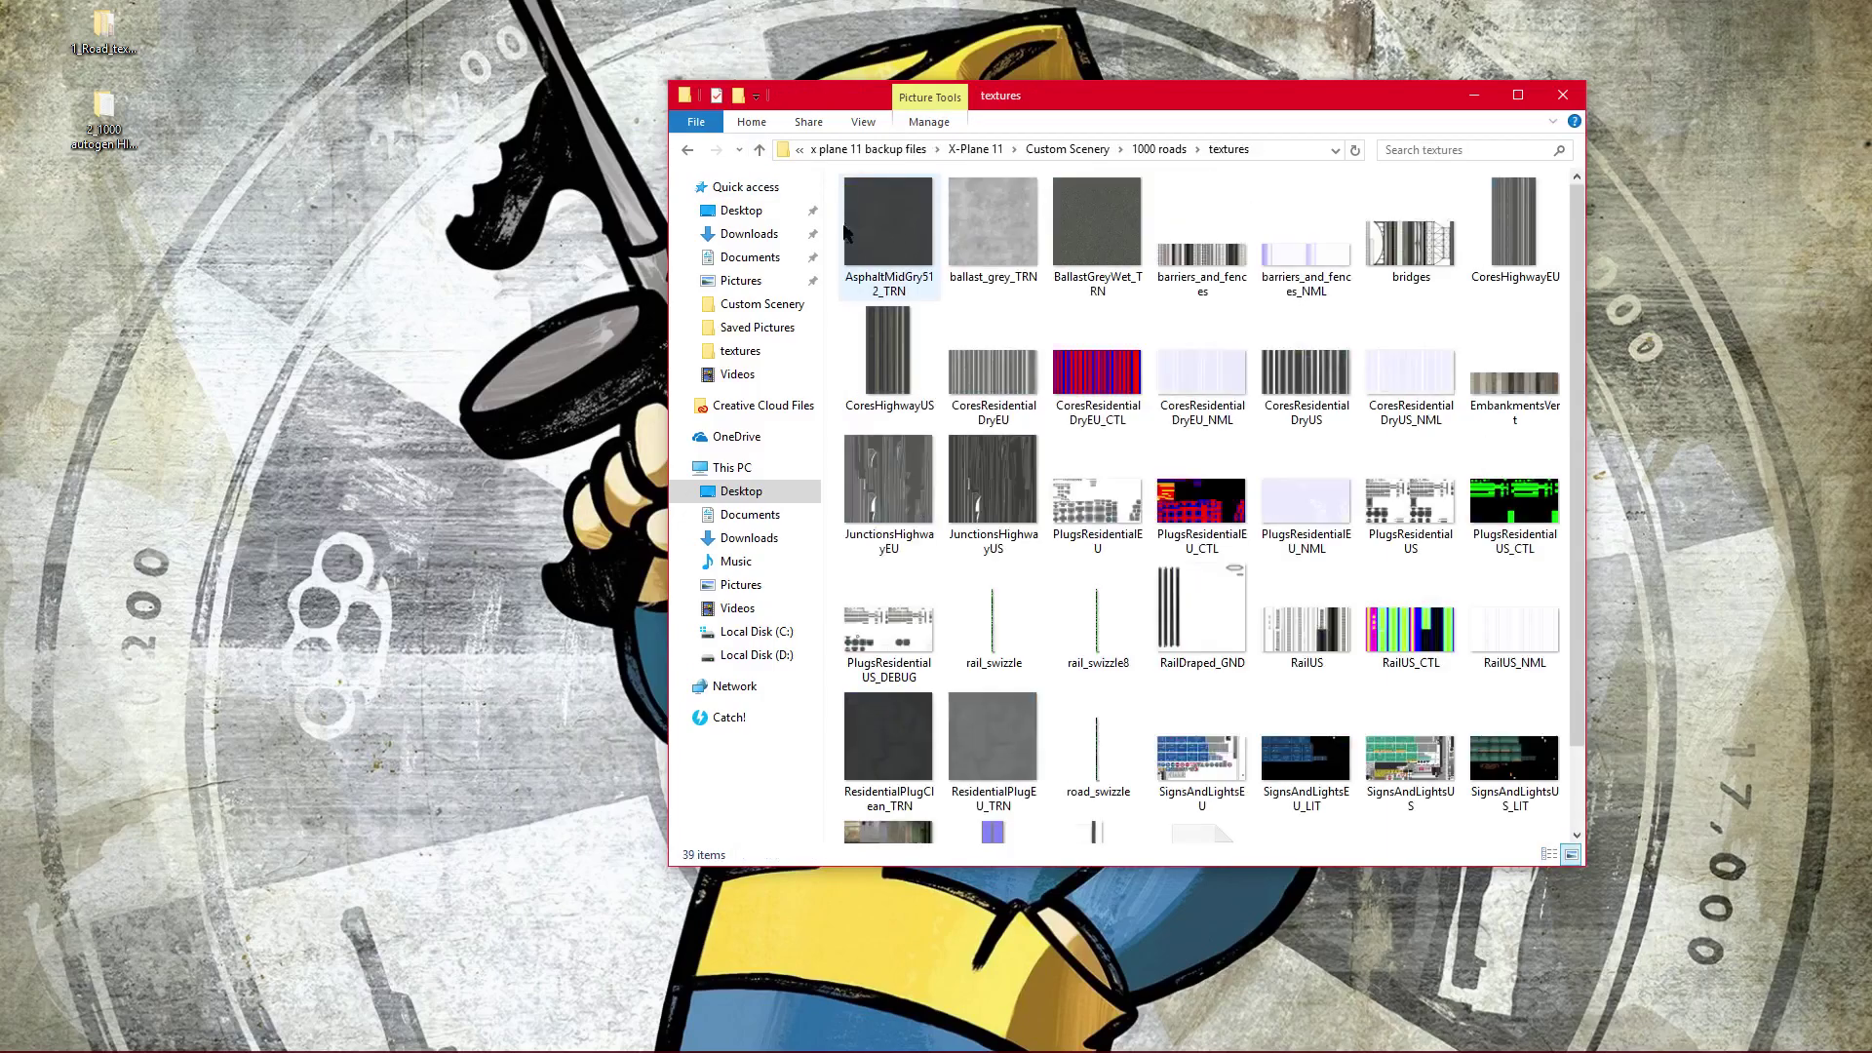
scroll(1463, 390, "down", 1)
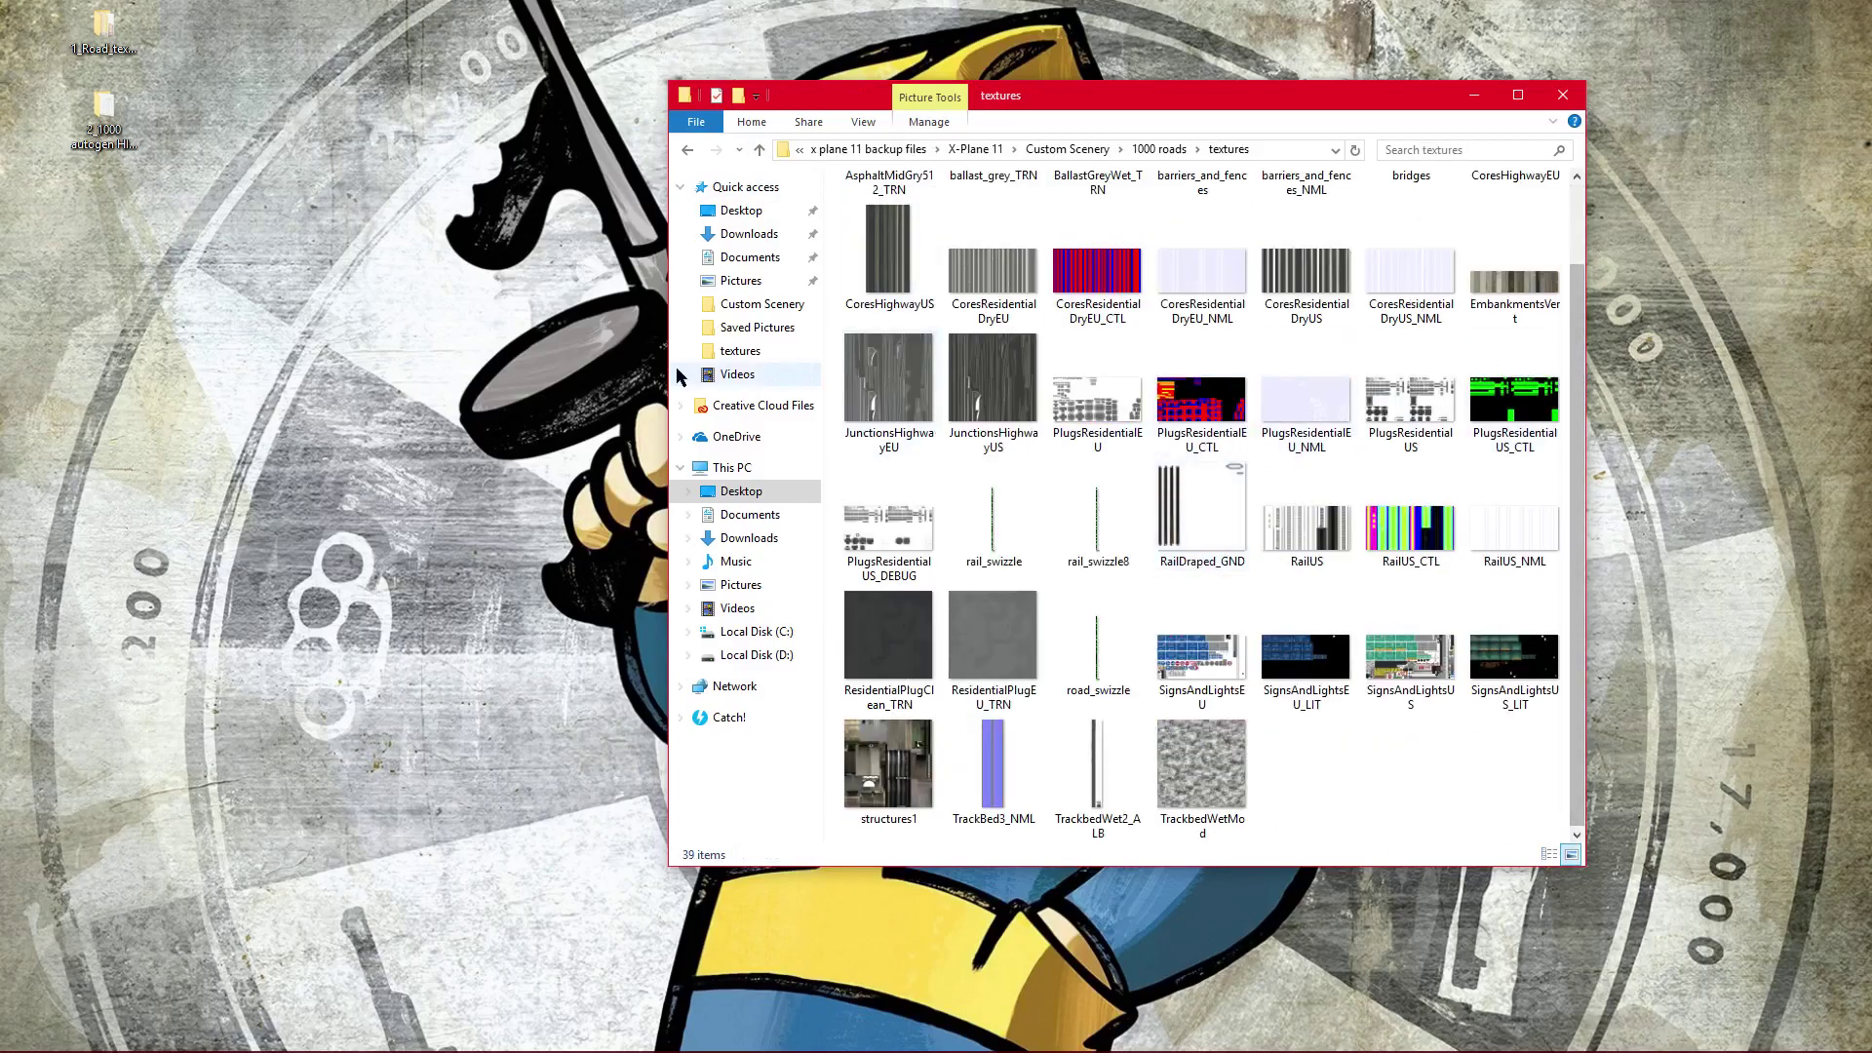
left_click_drag(669, 371, 135, 390)
left_click_drag(878, 95, 1044, 93)
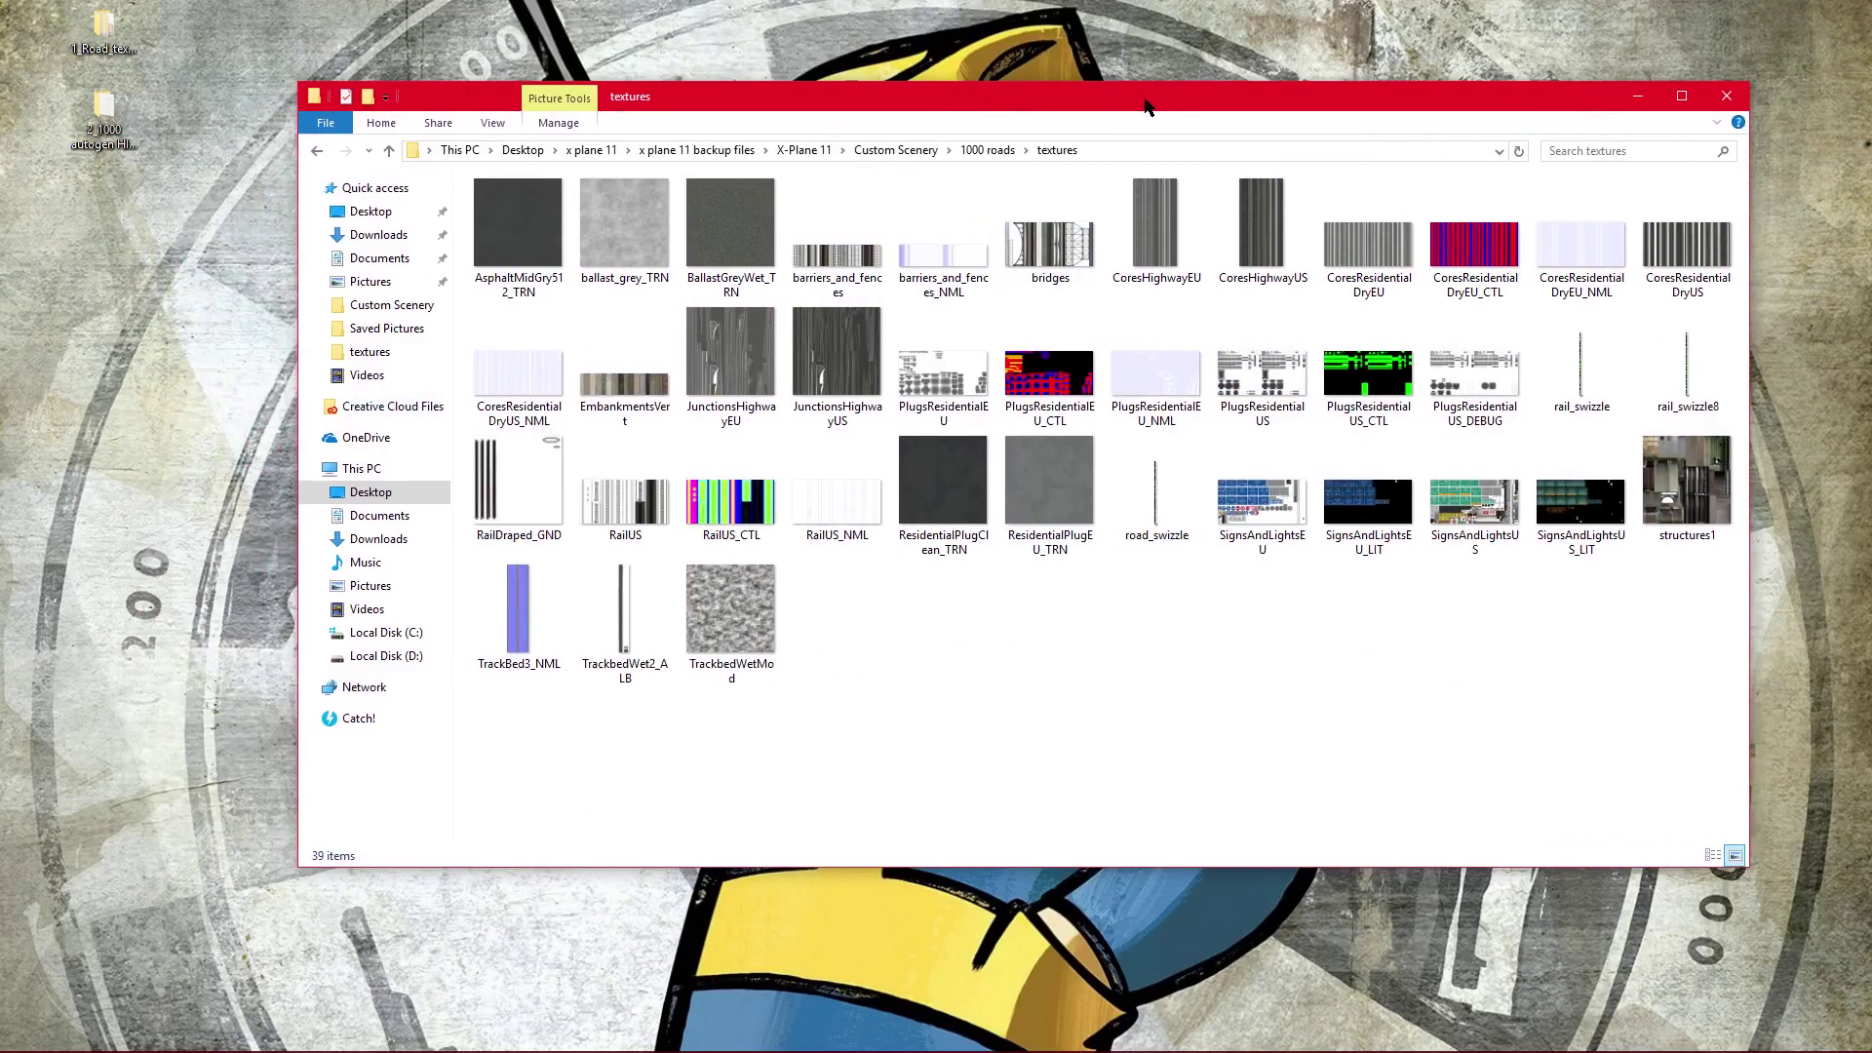
left_click_drag(1609, 613, 470, 170)
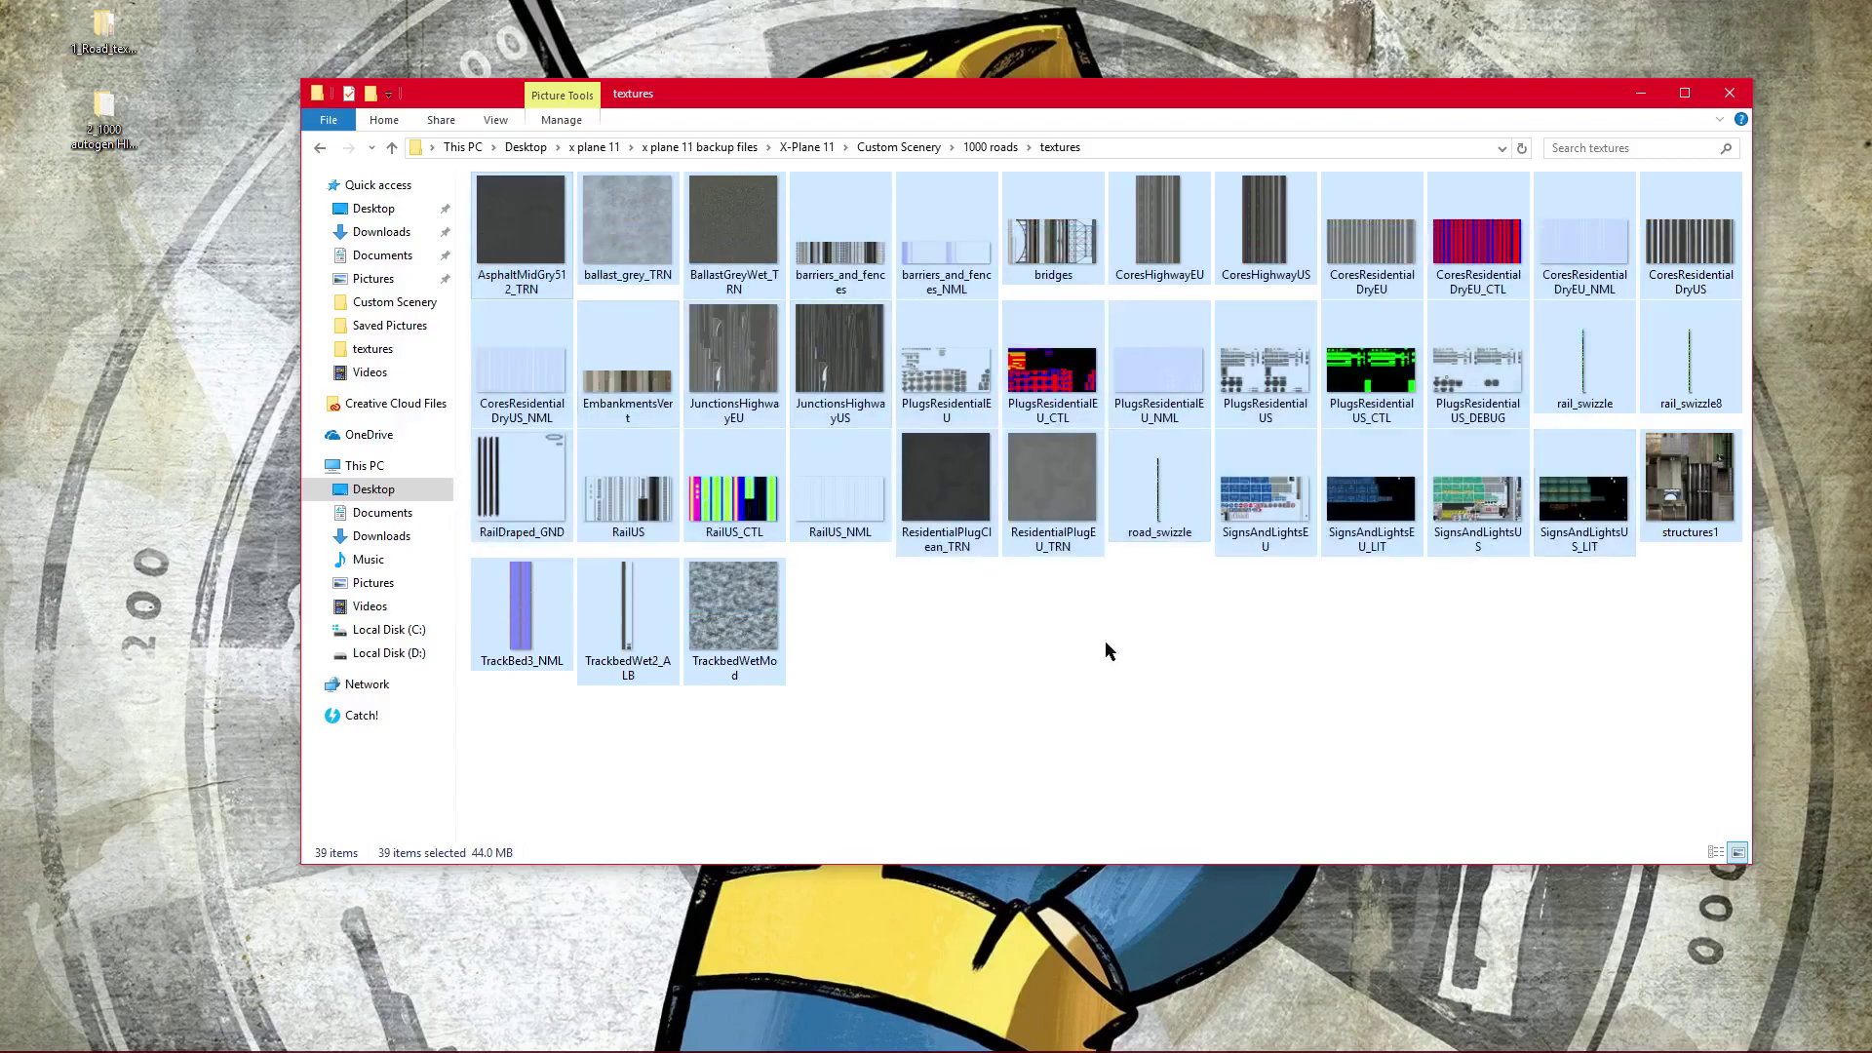
left_click(1134, 678)
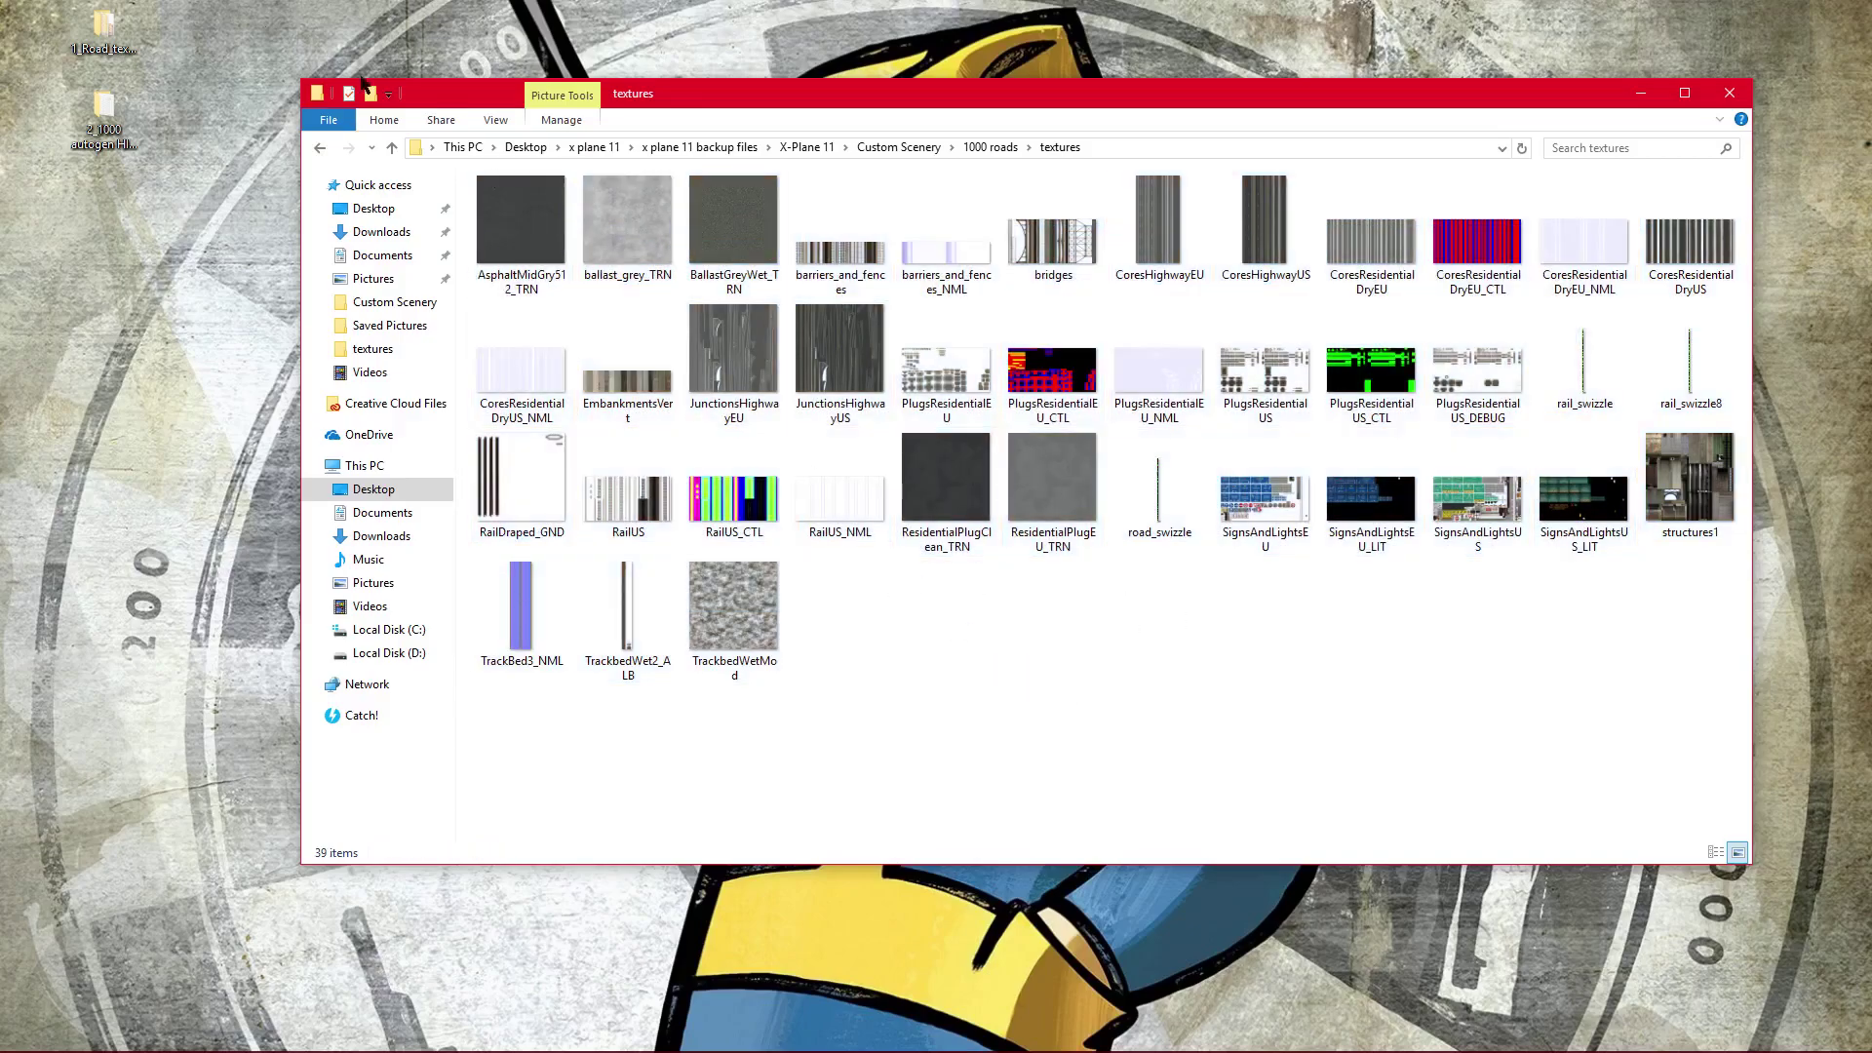
Step: Open the 1_Road_textures_for_Photoscenery folder and move the textures window to the screen top
double_click(99, 145)
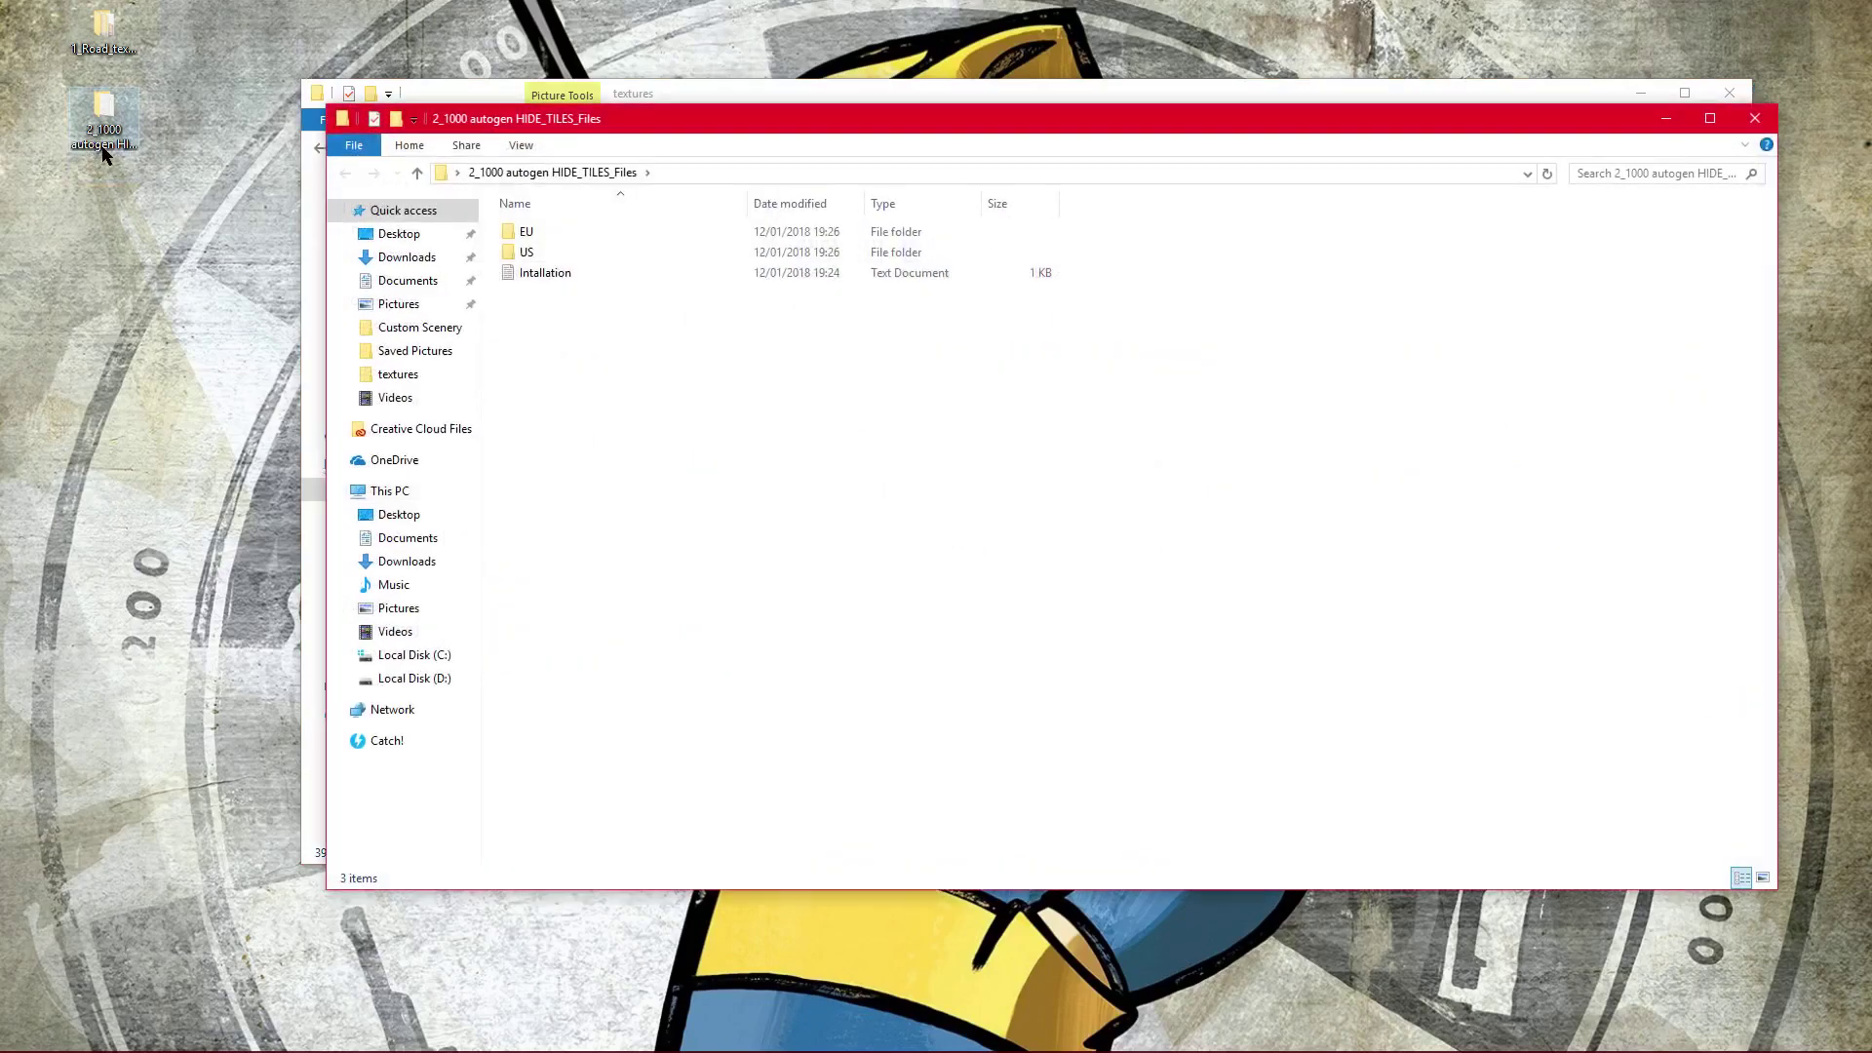
left_click(1748, 119)
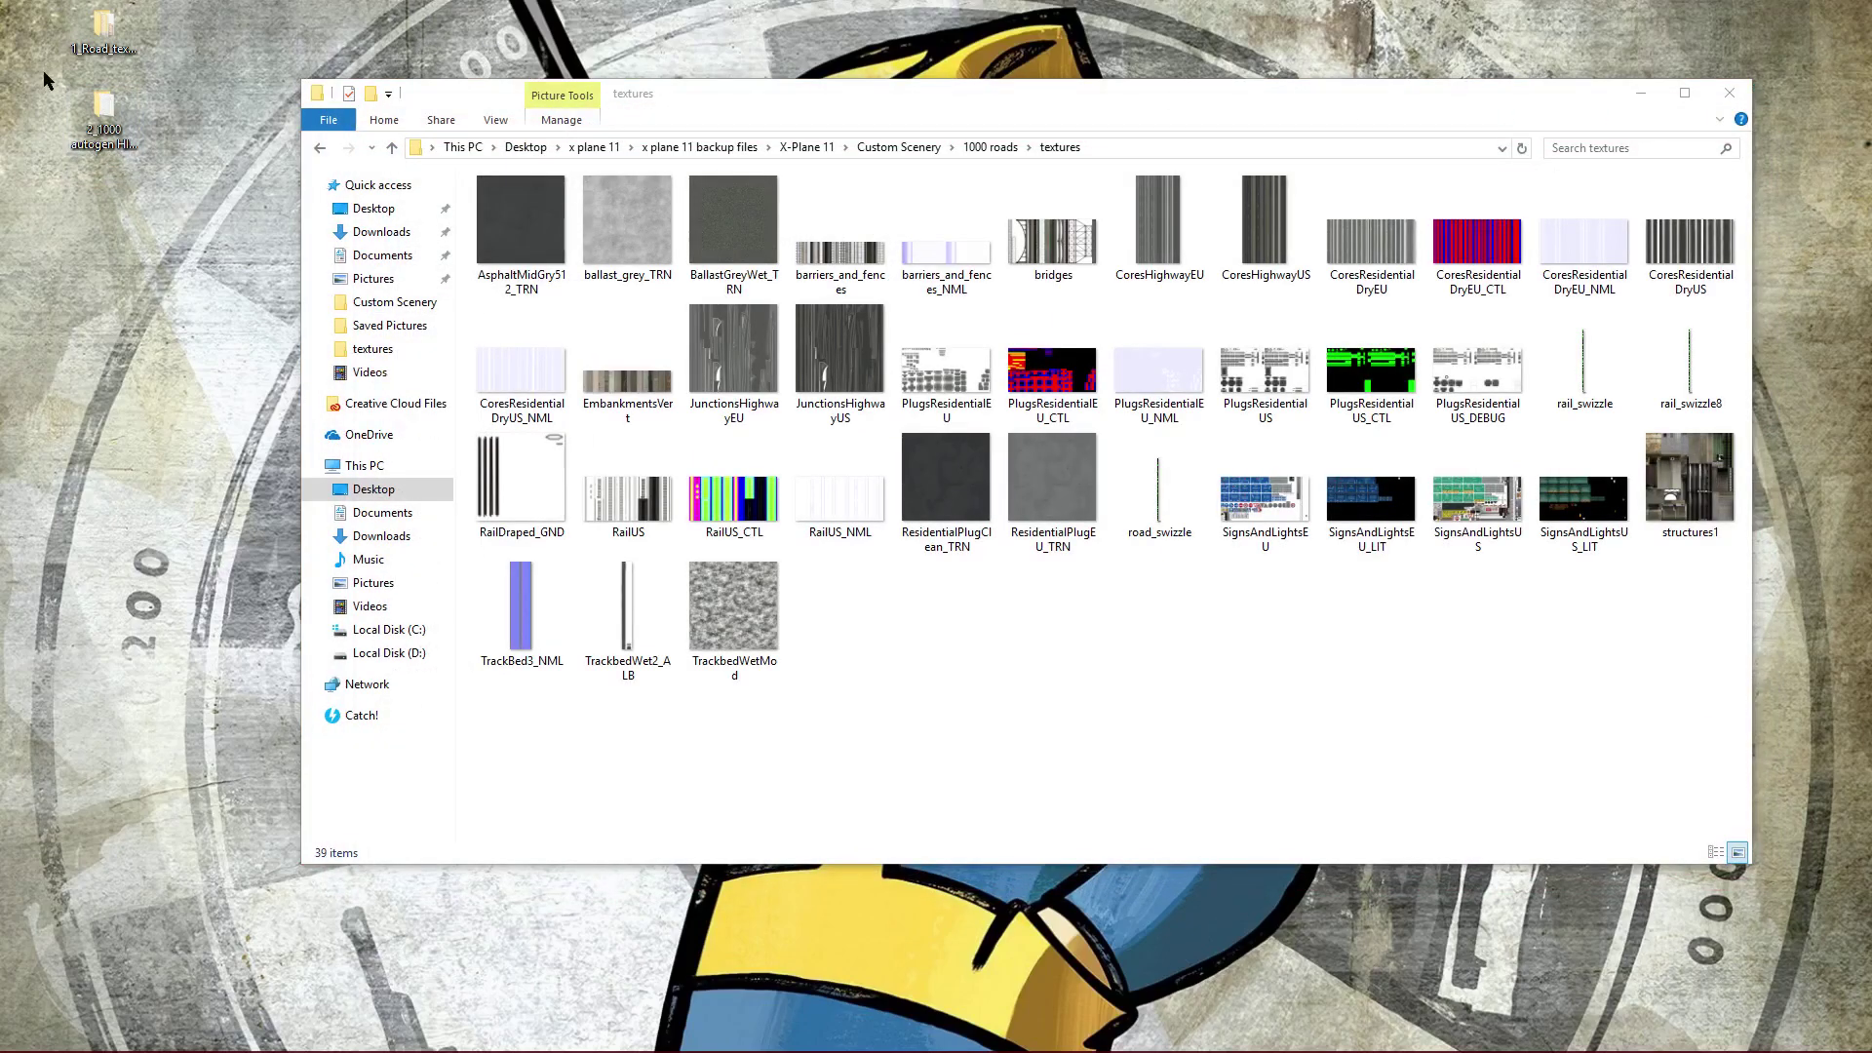
left_click(105, 48)
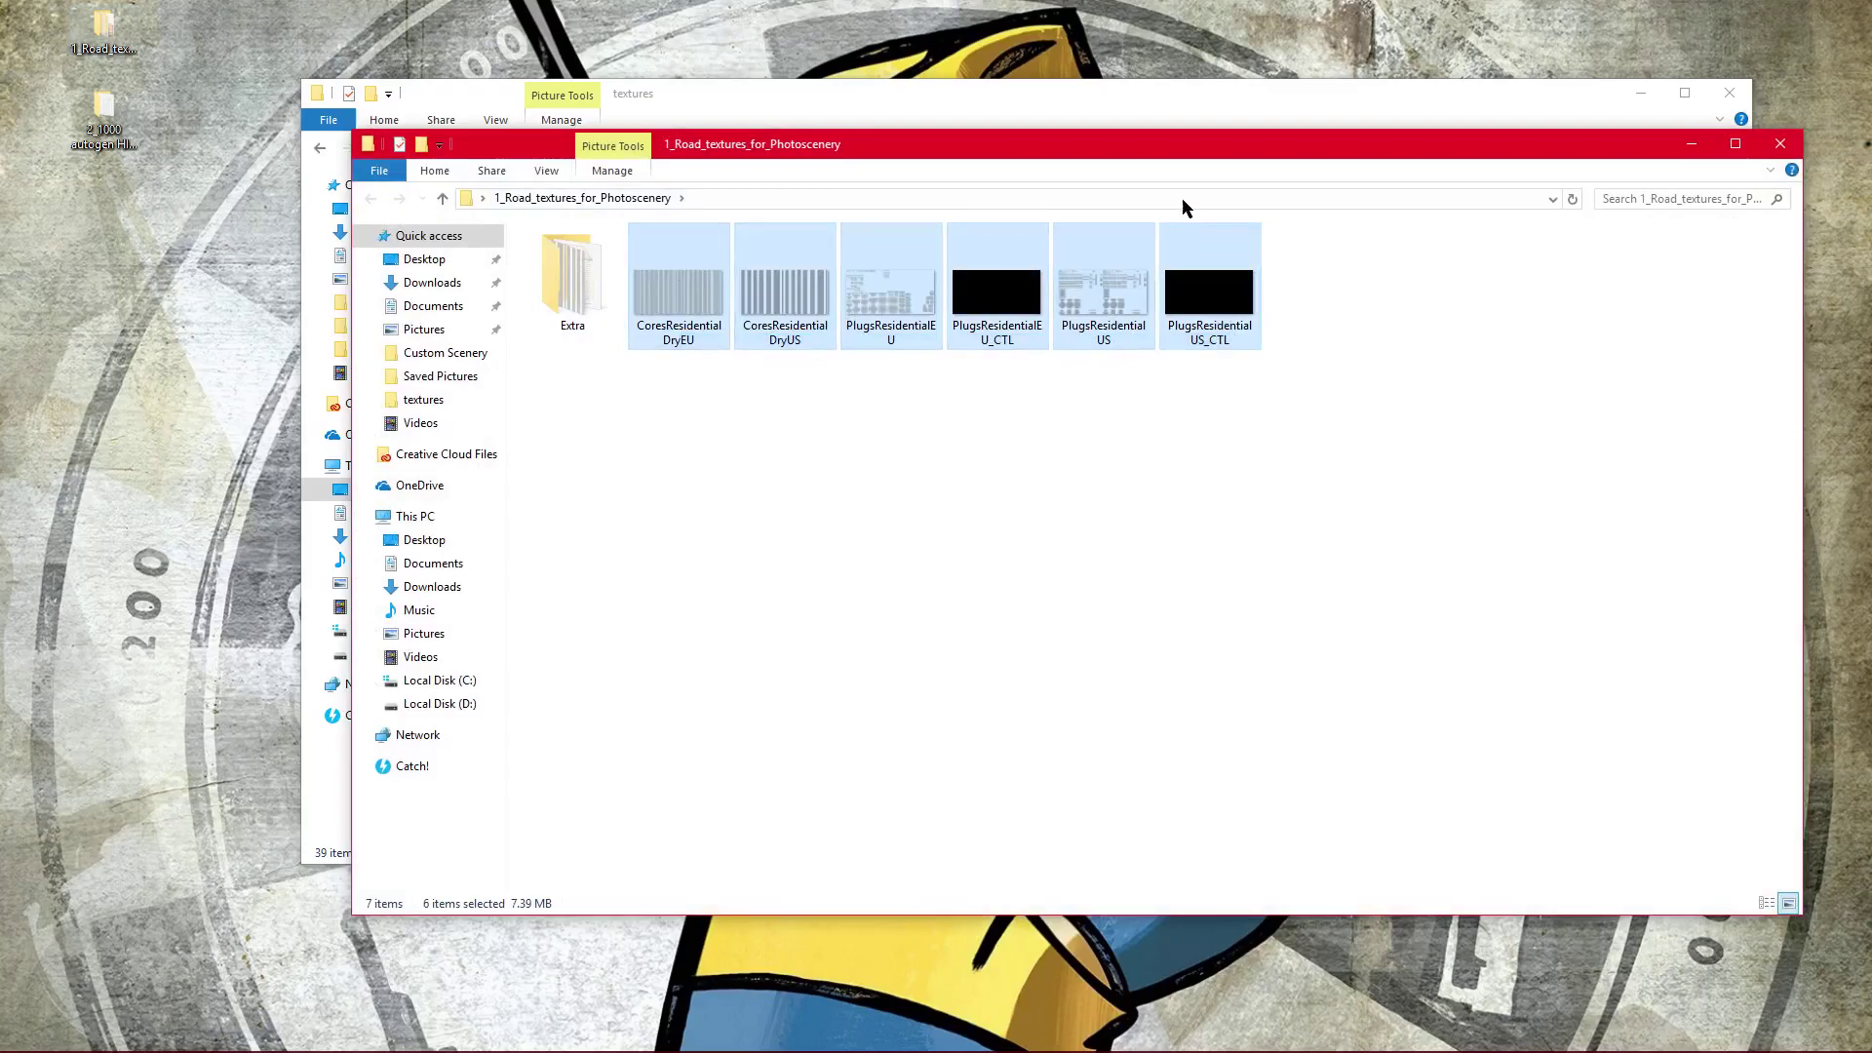
left_click_drag(1187, 154, 1129, 385)
left_click_drag(1103, 94, 1037, 27)
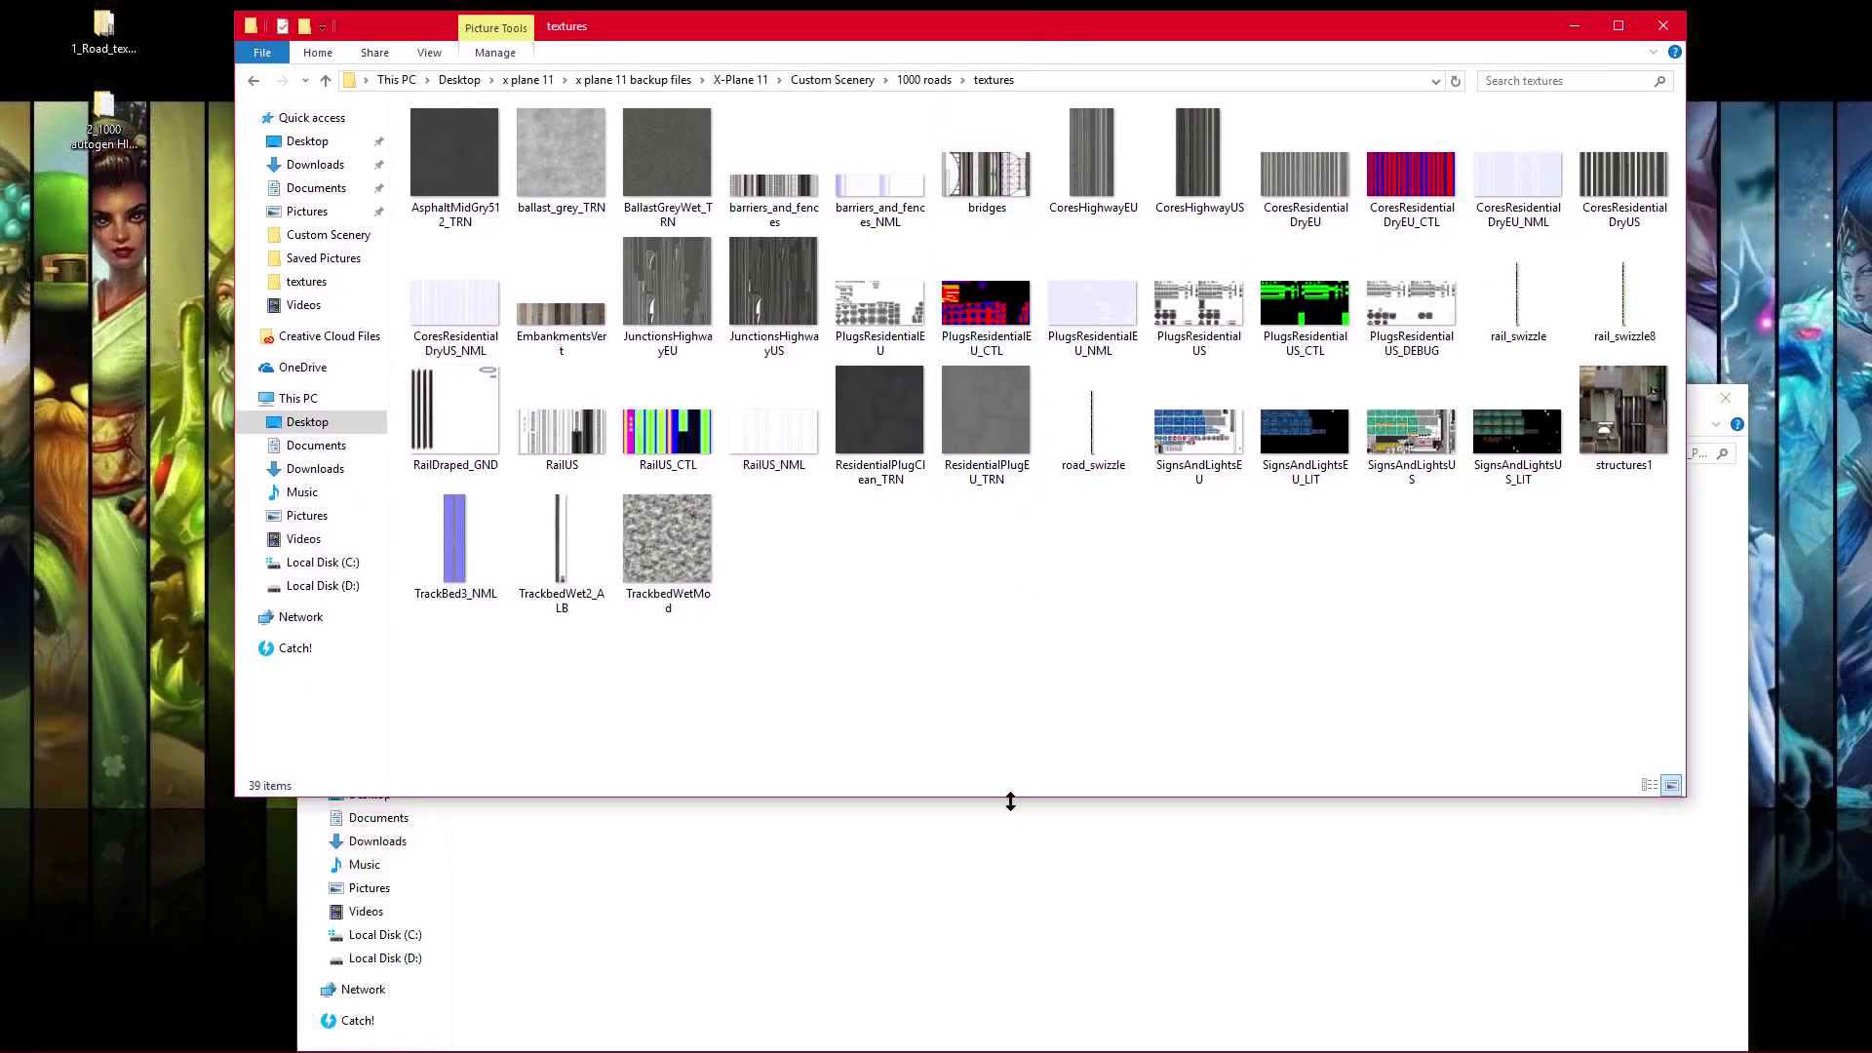
Step: Resize and stack the windows, textures on top and road textures below
left_click_drag(1011, 801, 1019, 519)
left_click(1307, 725)
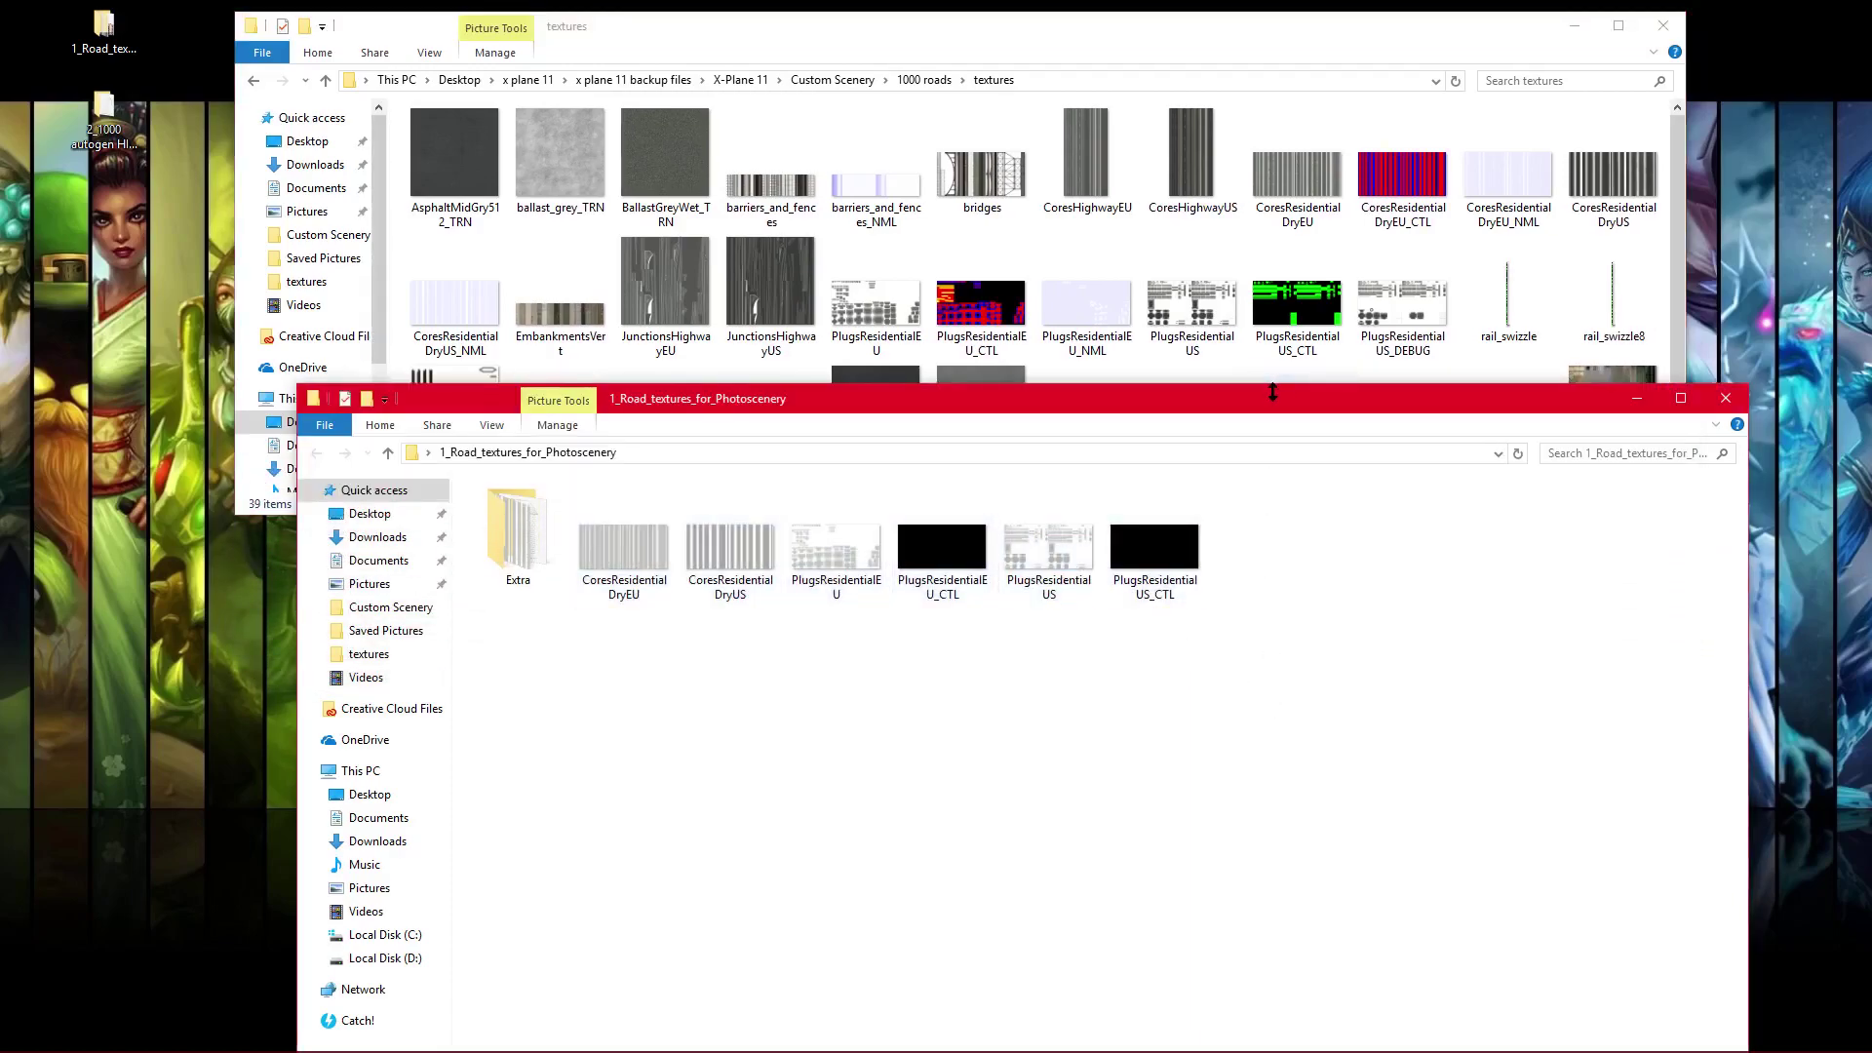
left_click_drag(1311, 398, 1254, 645)
left_click_drag(1236, 569, 1237, 638)
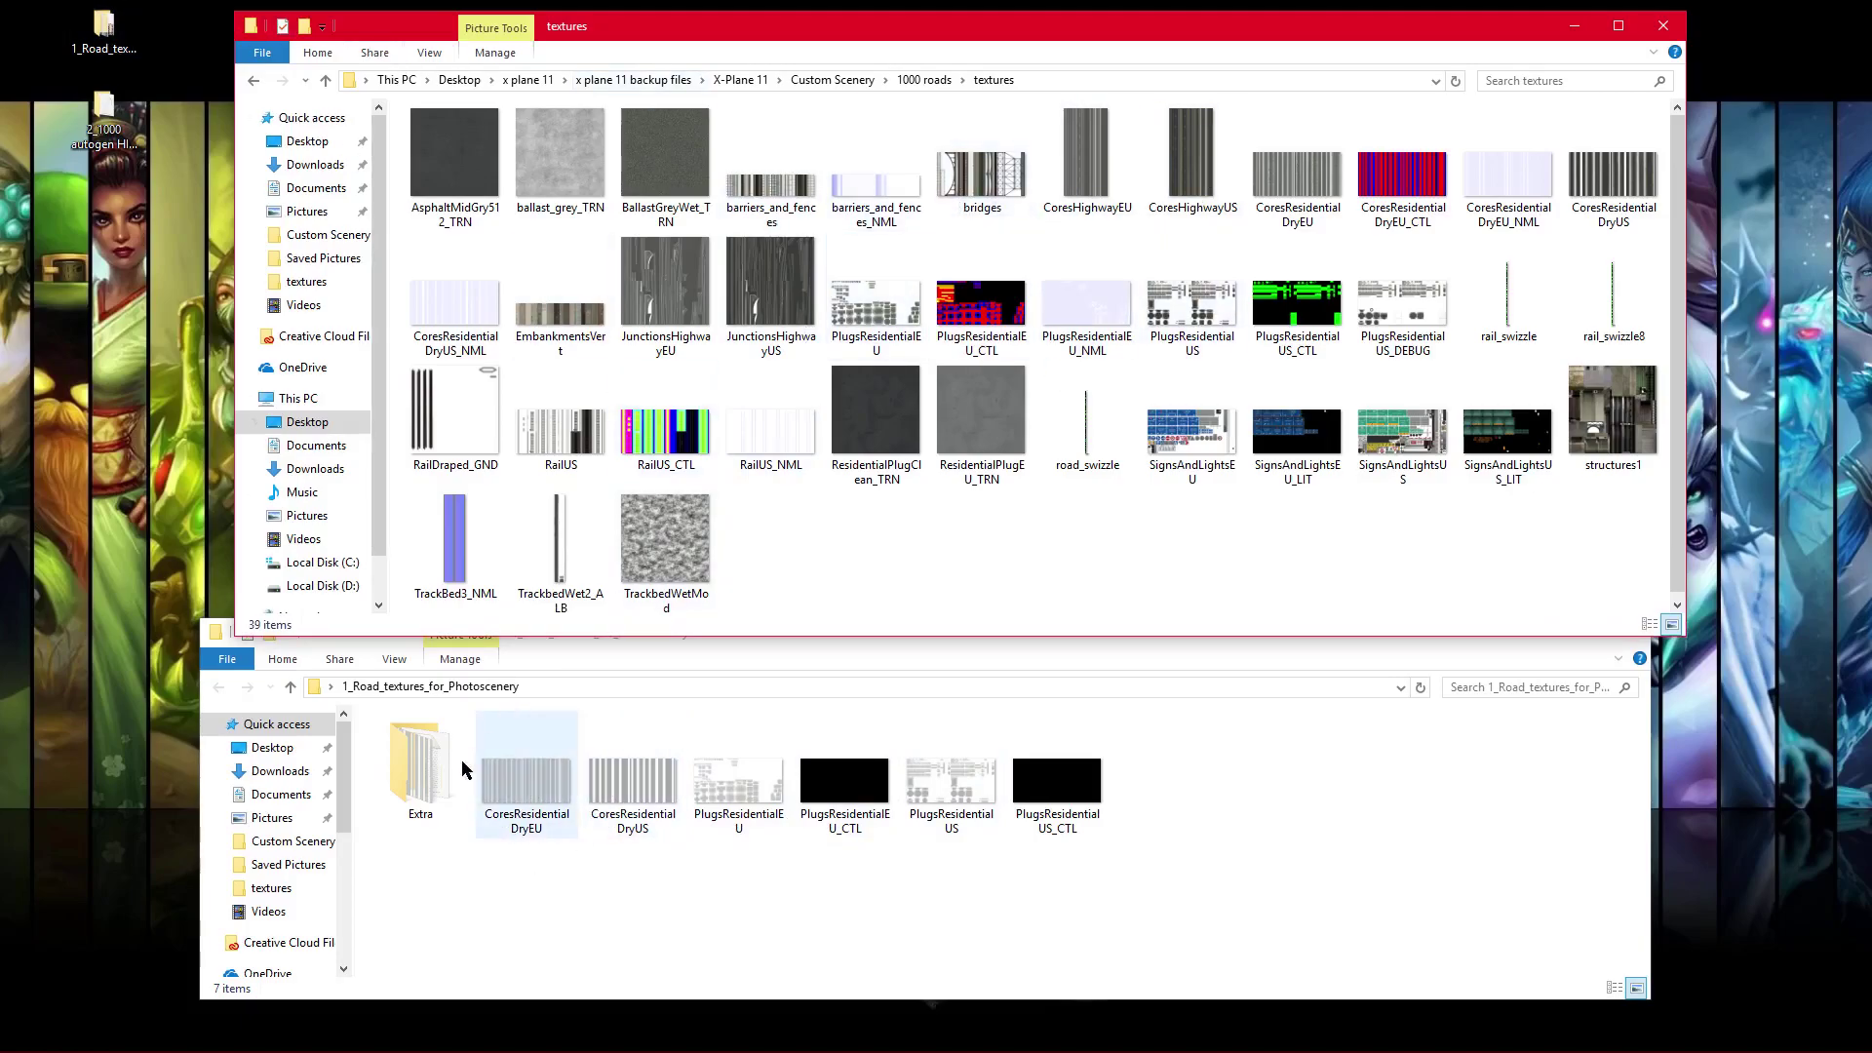
left_click(593, 895)
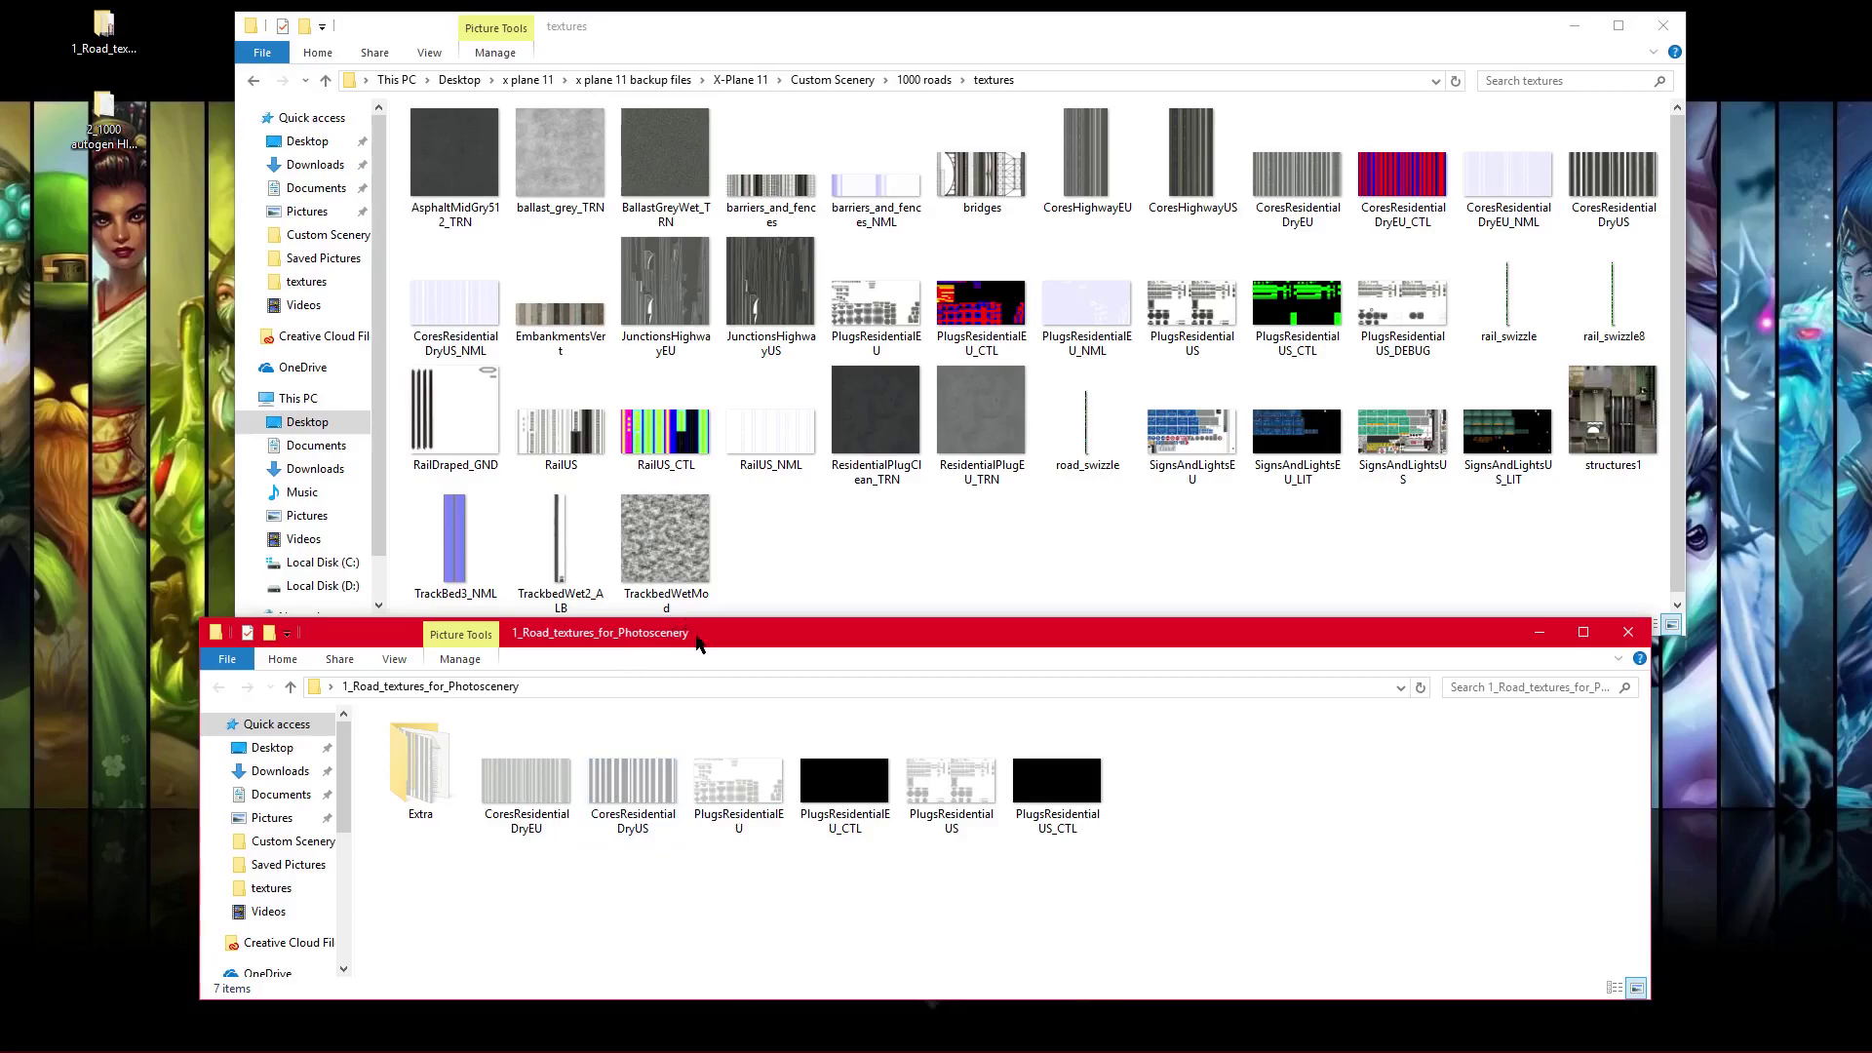
mouse_move(705, 648)
left_mouse_down()
mouse_move(736, 636)
mouse_move(685, 672)
left_mouse_up()
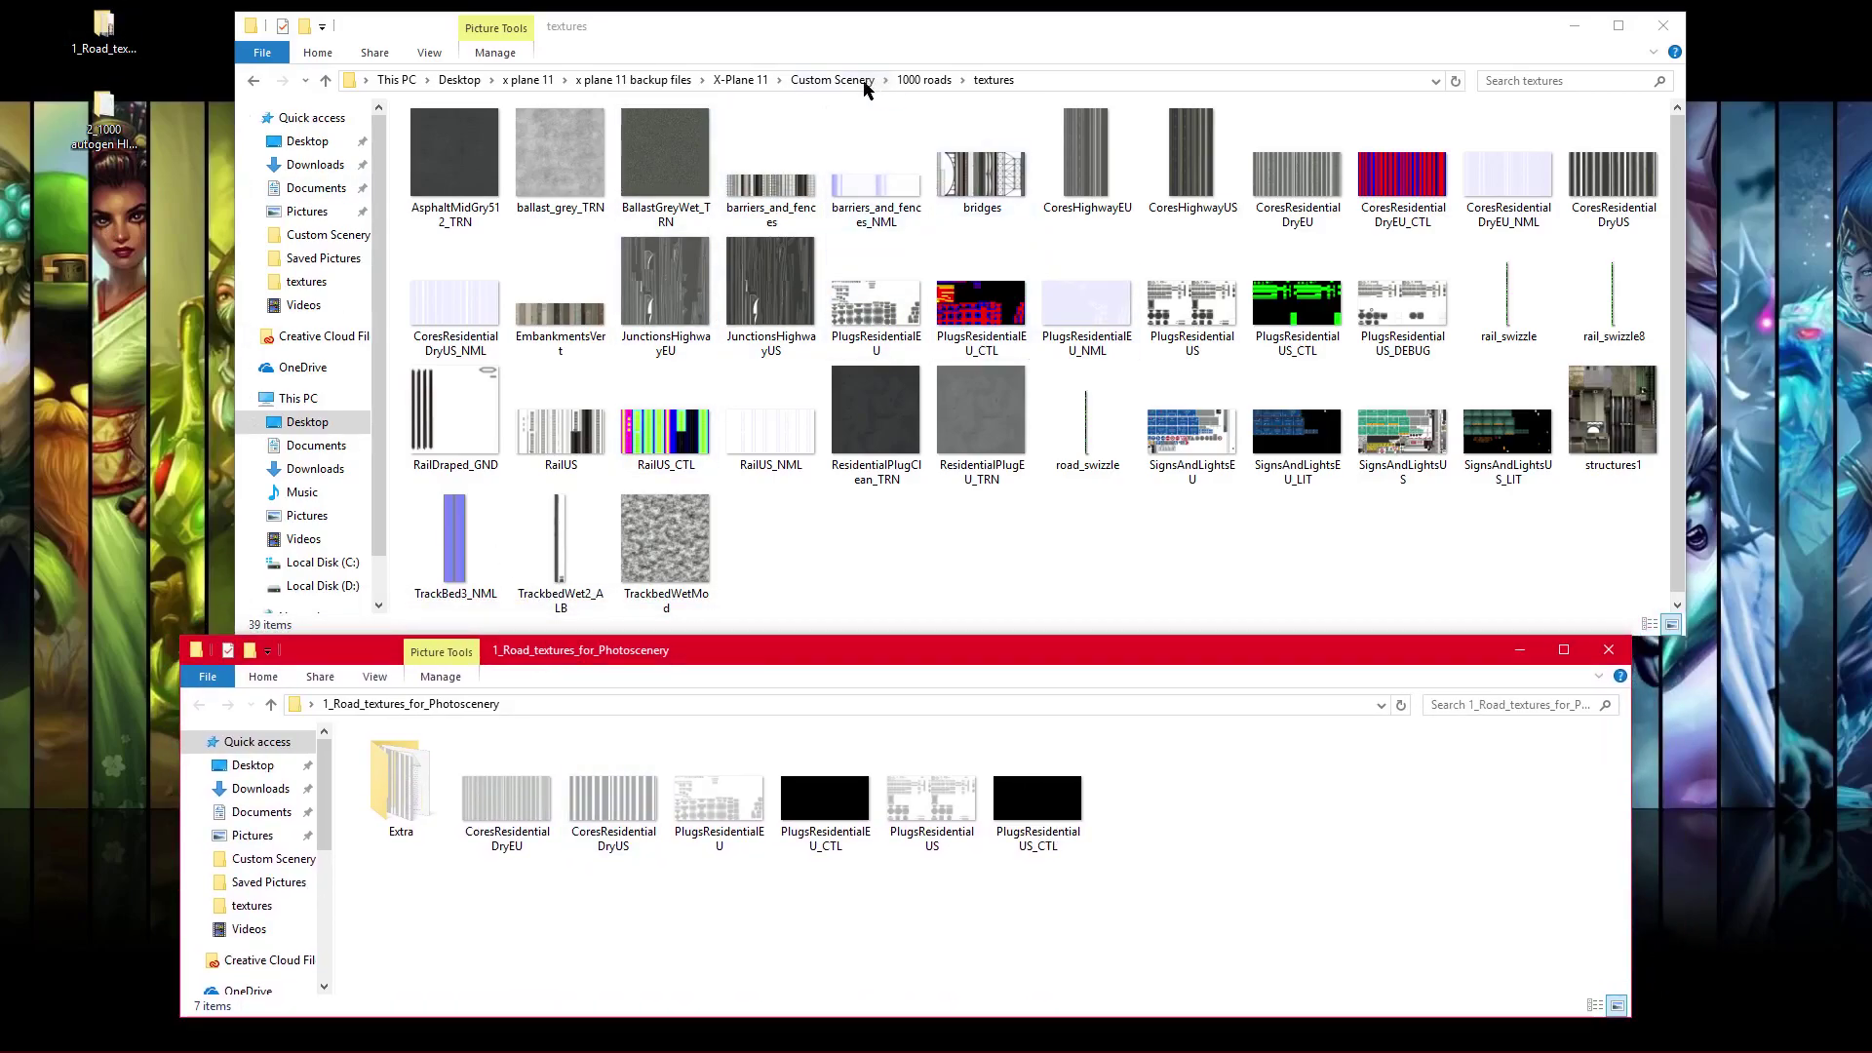
Step: Navigate the top window back through Custom Scenery to 1000 roads\textures
left_click(961, 542)
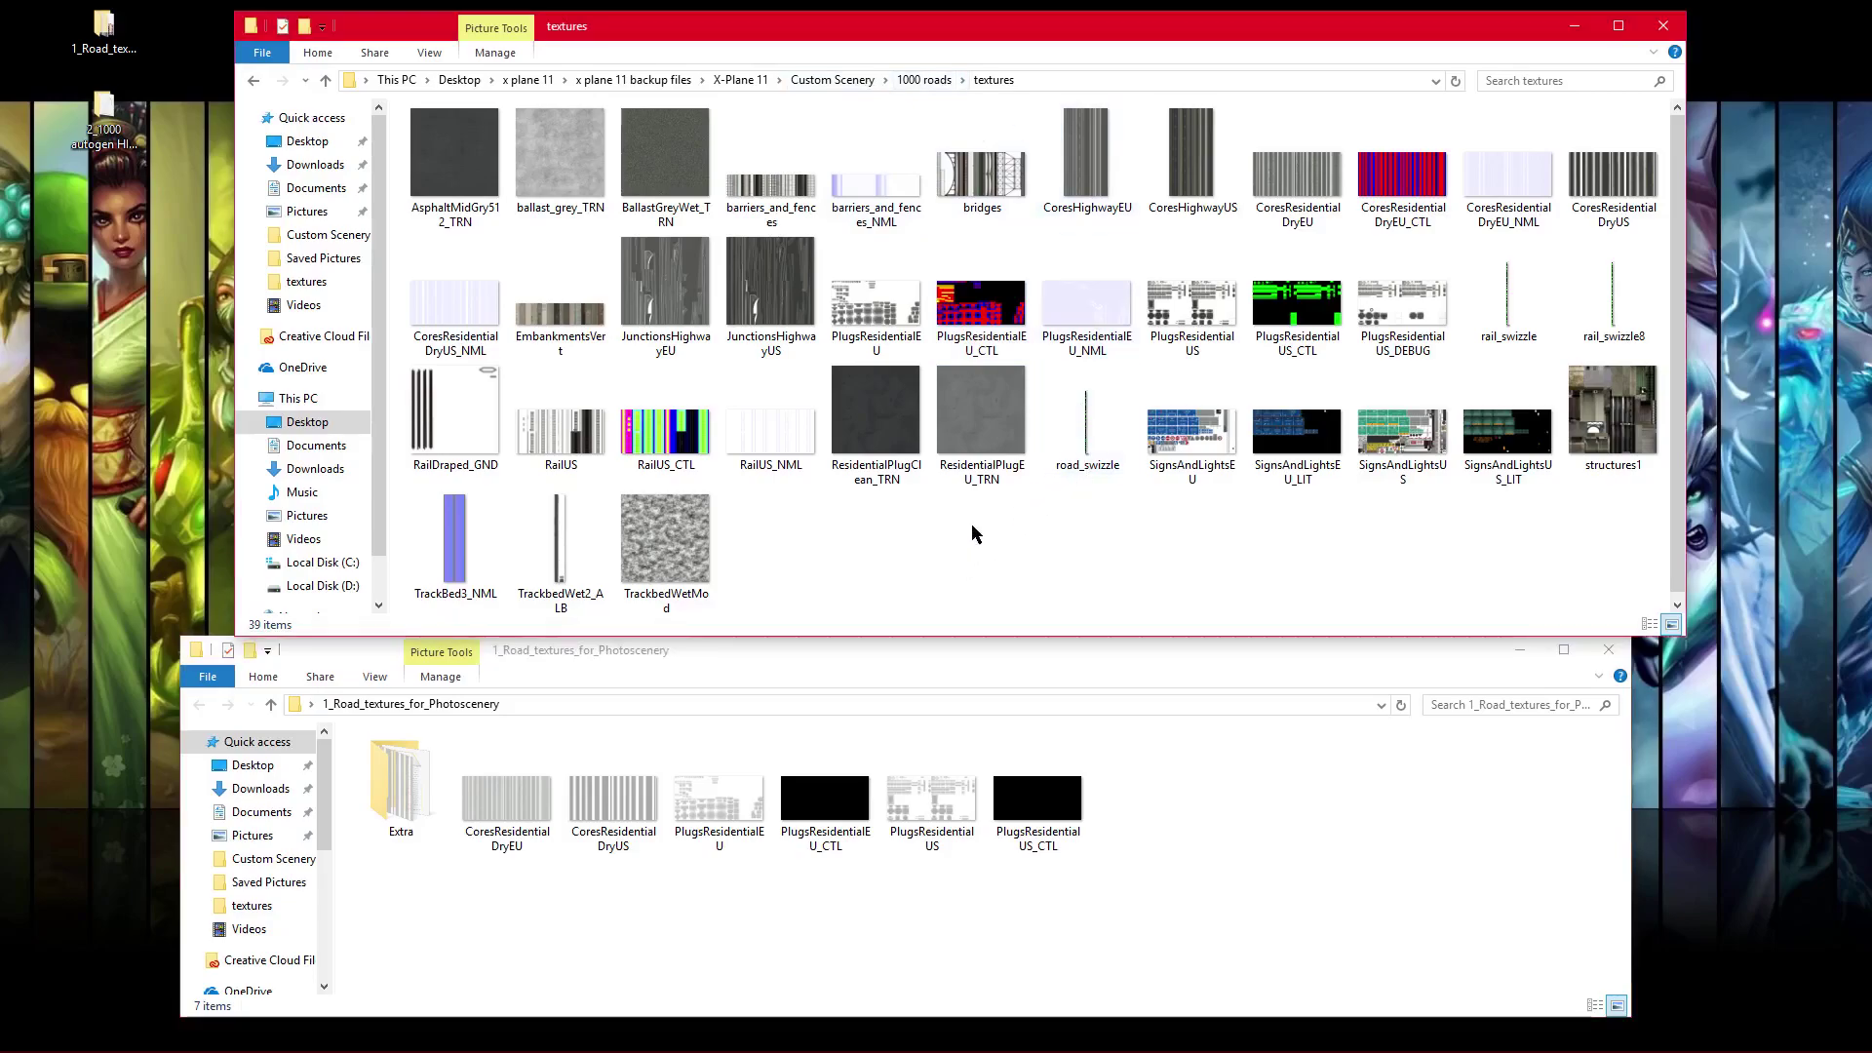
left_click(326, 80)
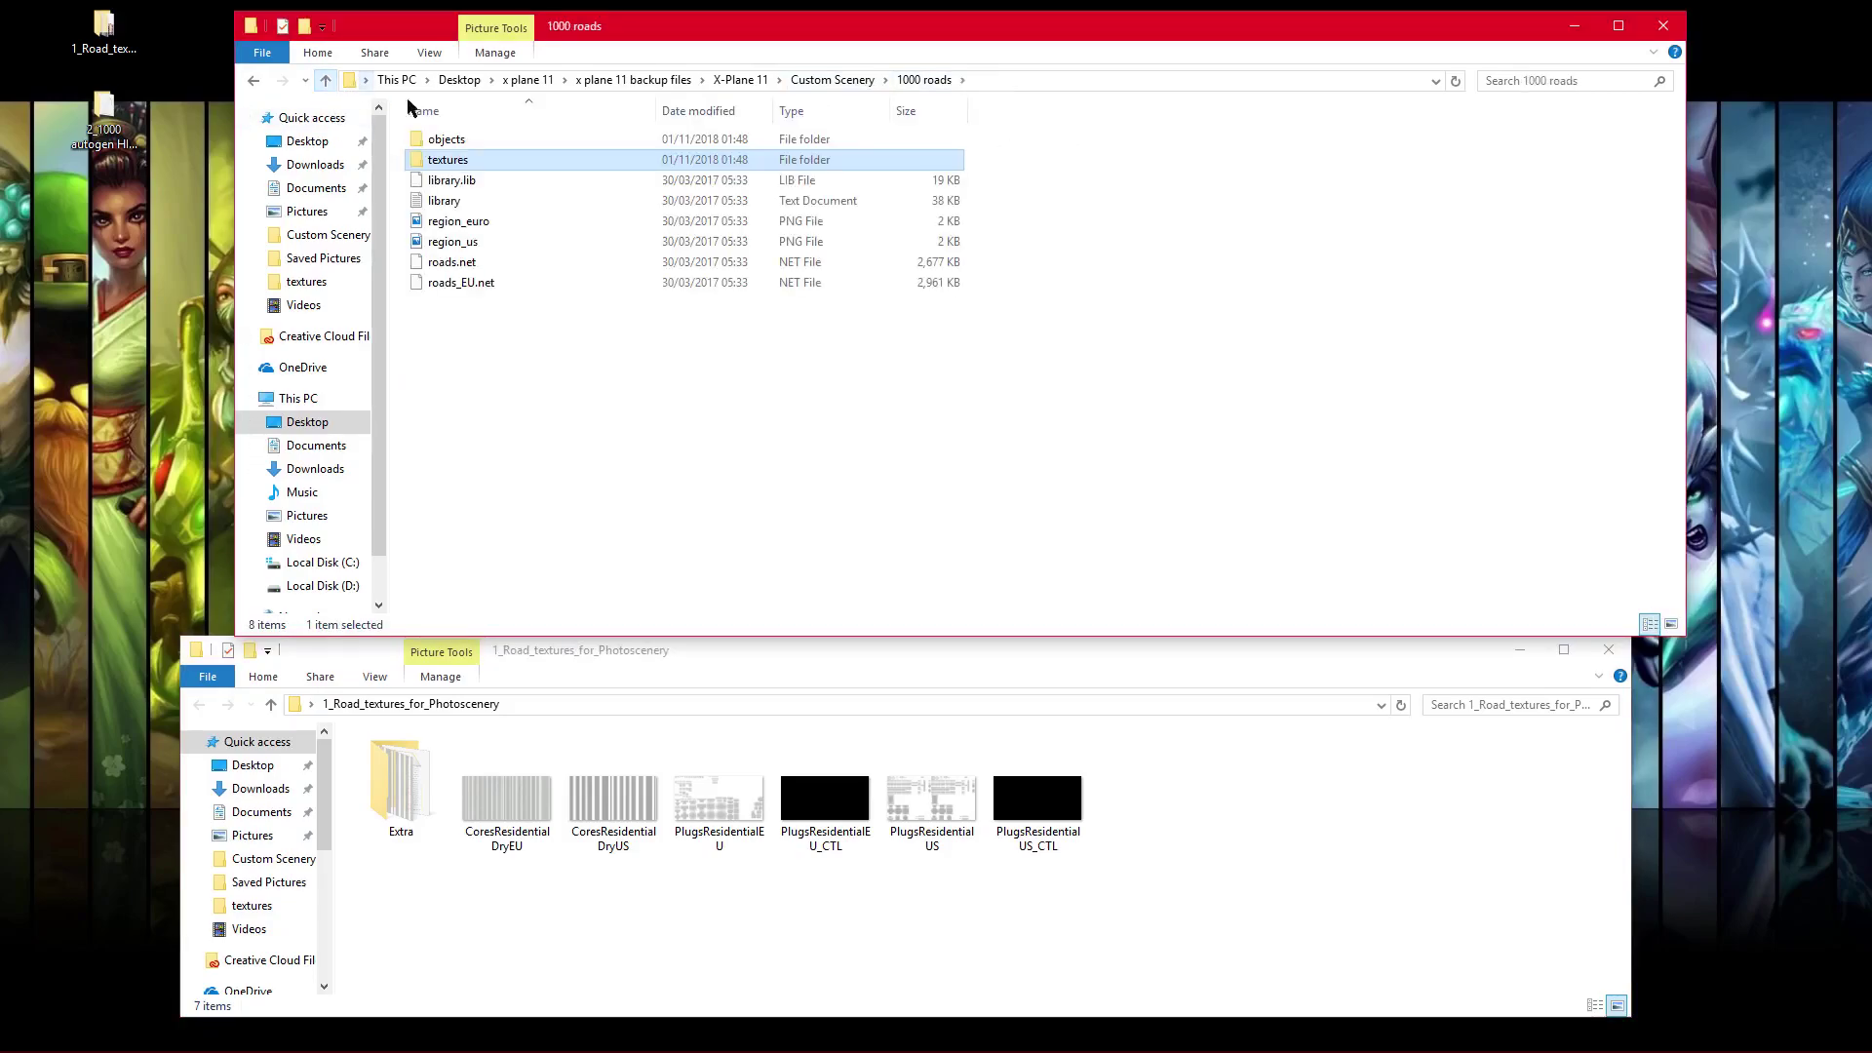
double_click(469, 170)
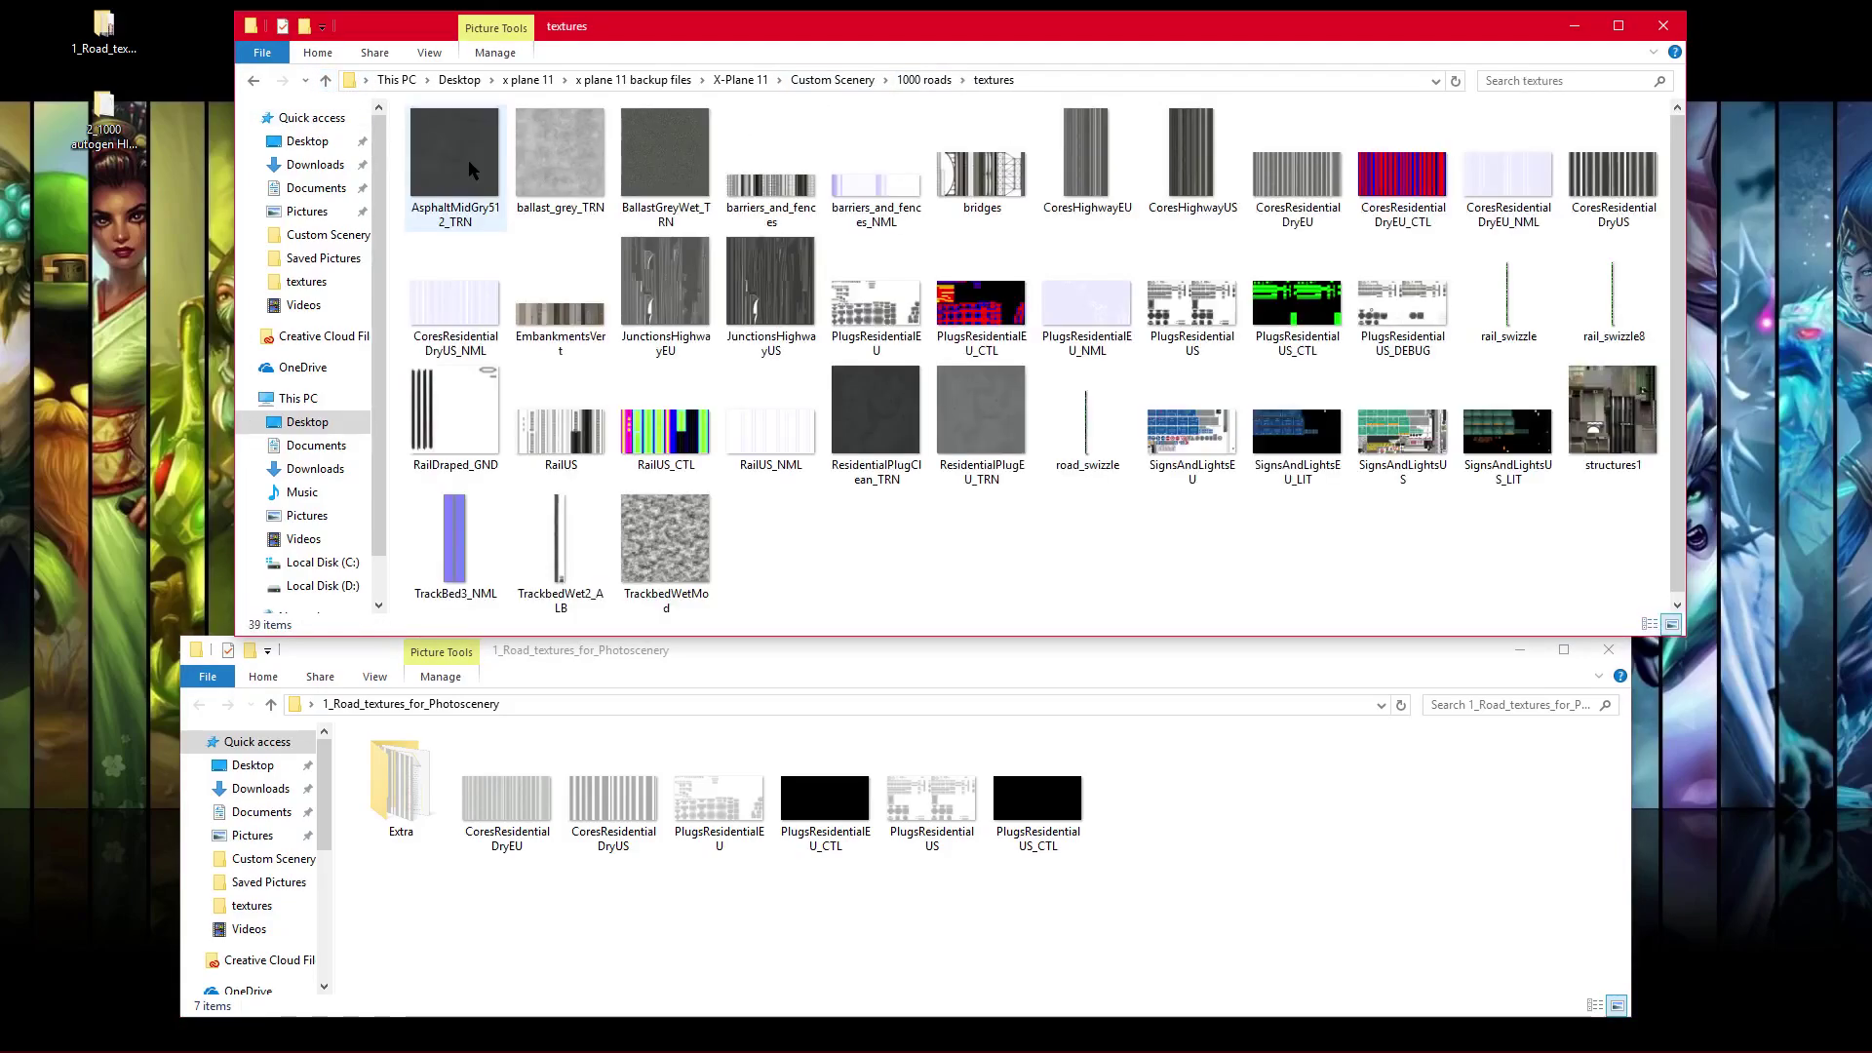
left_click(326, 80)
left_click(326, 80)
left_click(326, 80)
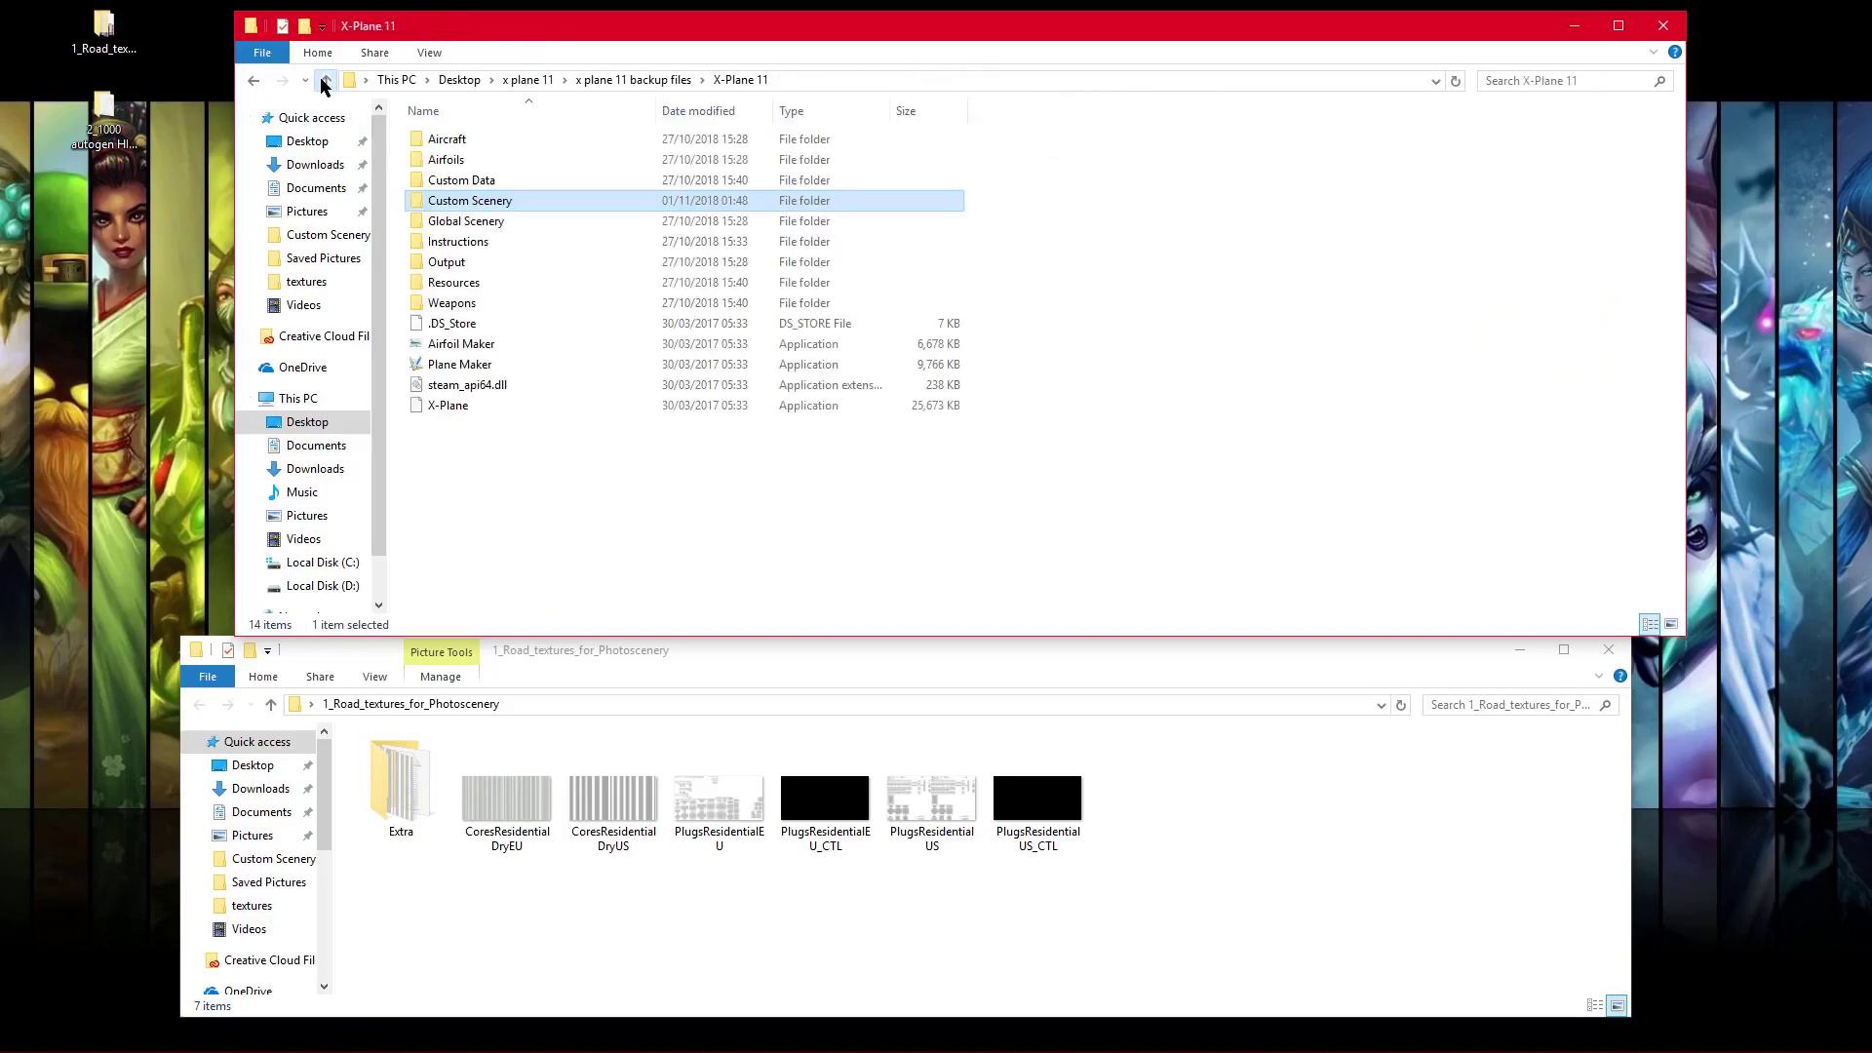
double_click(496, 205)
double_click(479, 159)
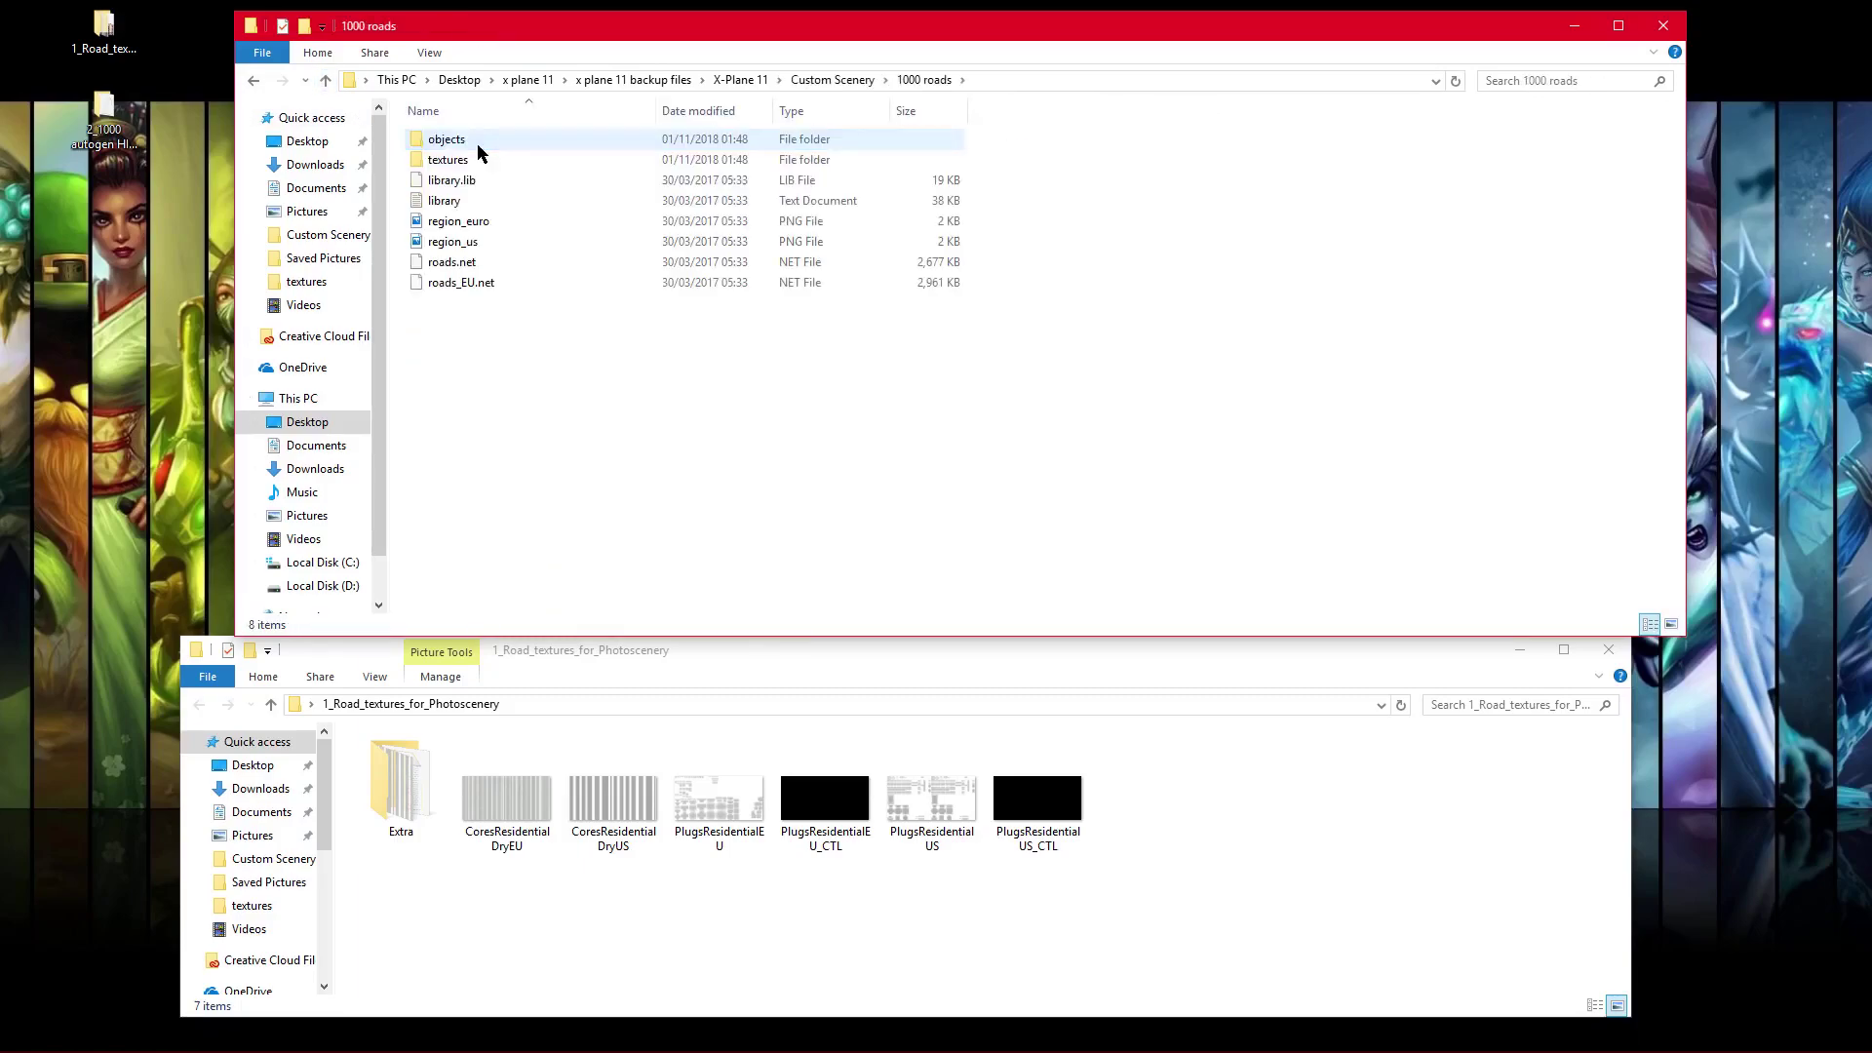
double_click(480, 159)
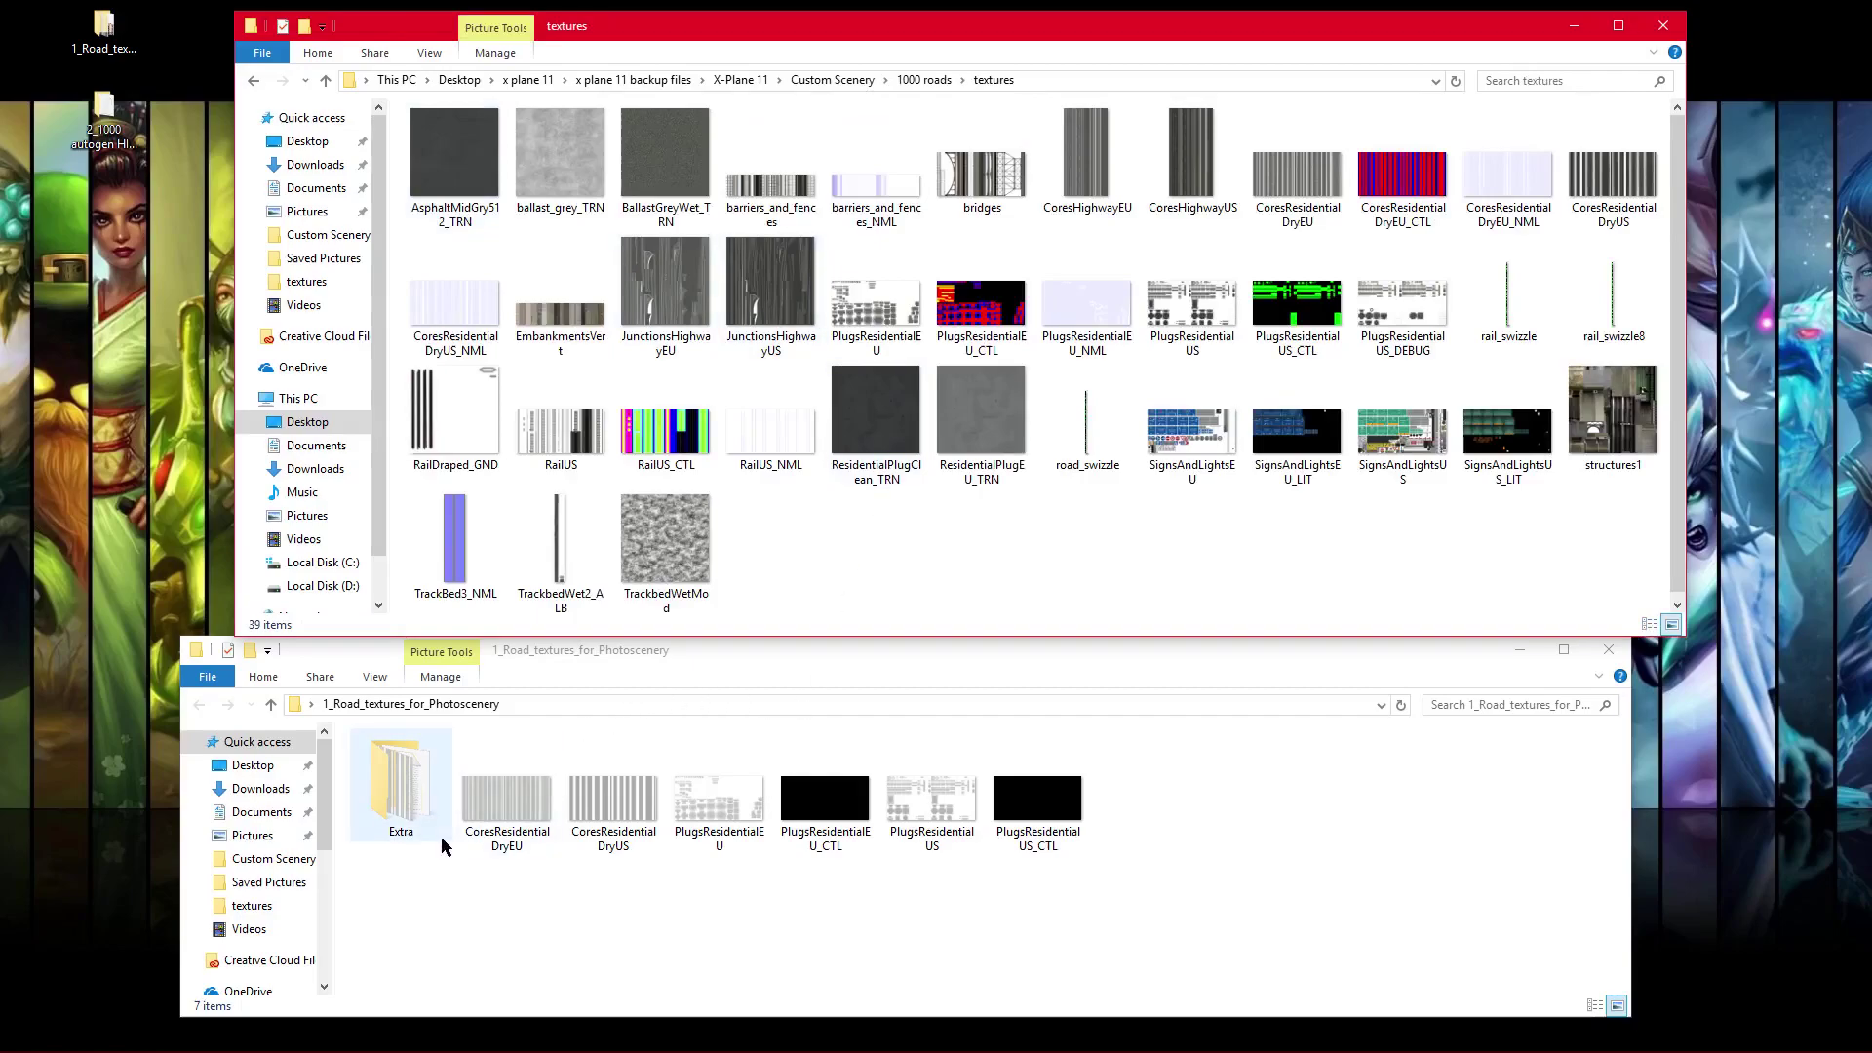
Step: Select the replacement CoresResidentialDry EU/US and PlugsResidential EU/US textures, including CTL variants
left_click(530, 836)
left_click(614, 824)
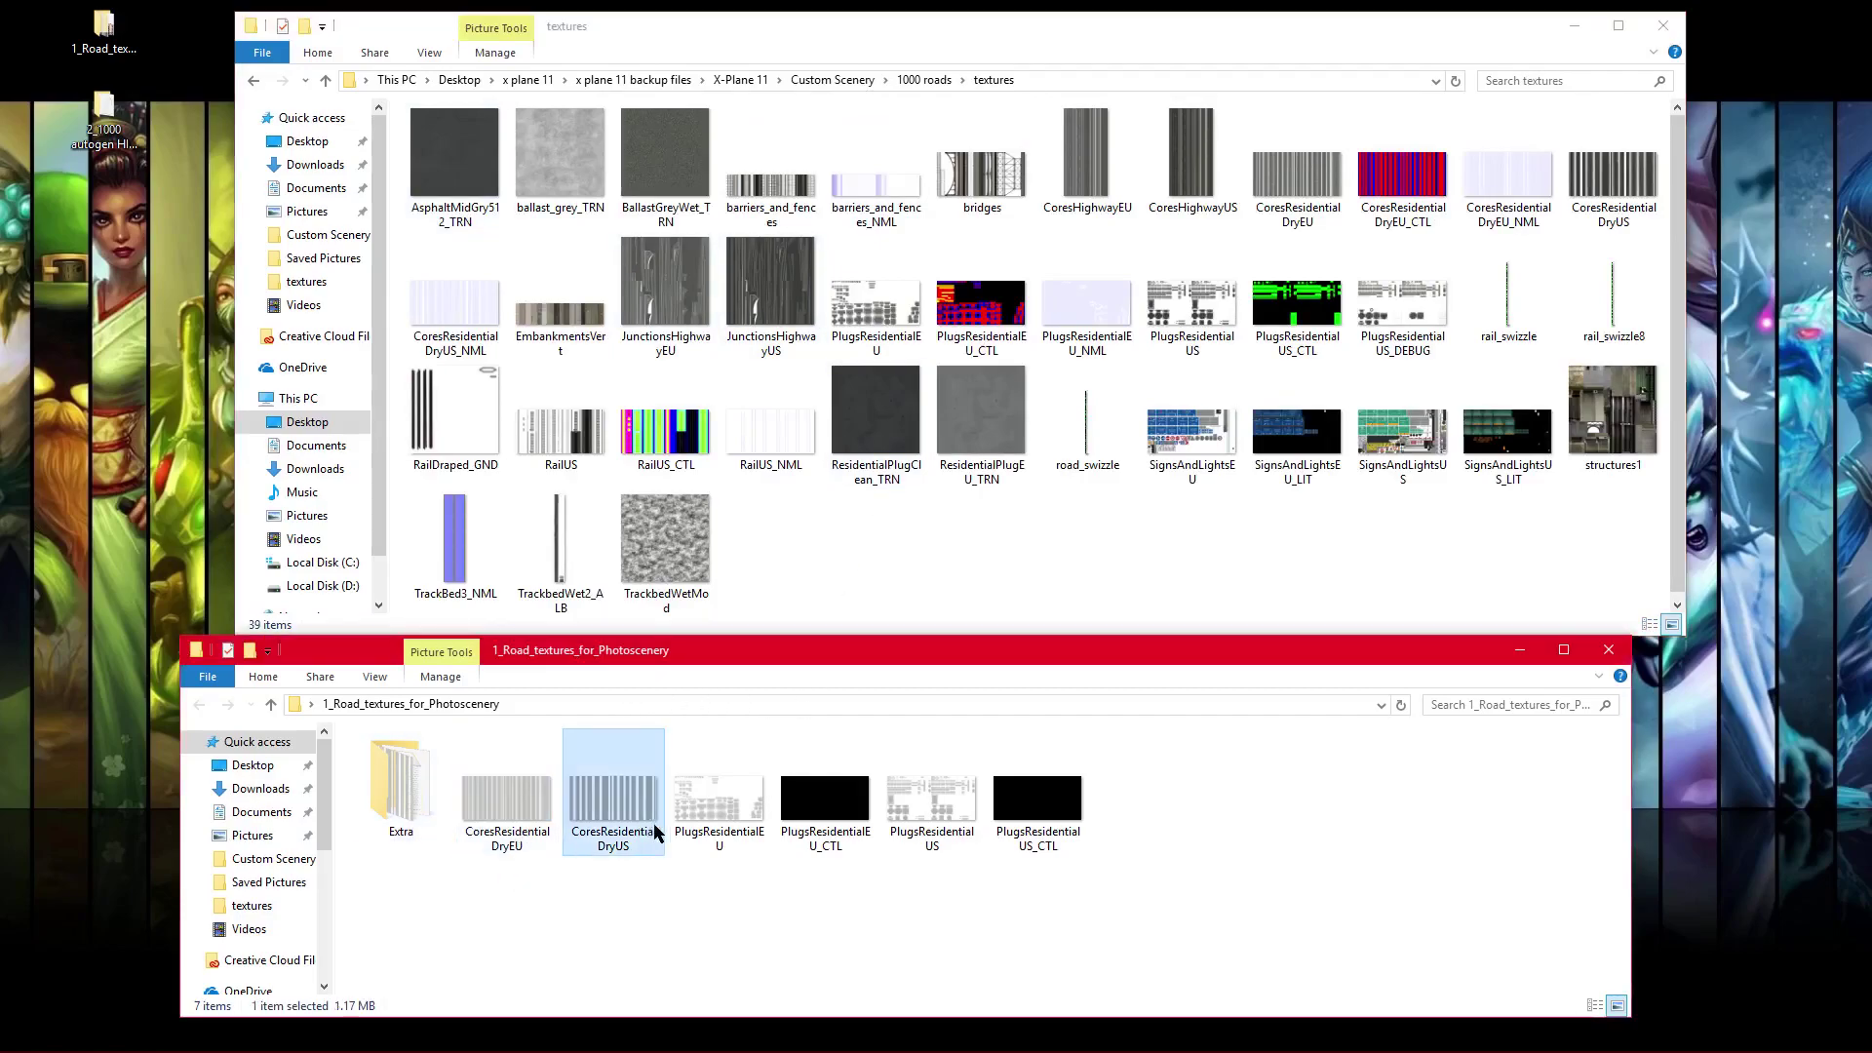
left_click(720, 809)
left_click(825, 810)
left_click(931, 810)
left_click(1036, 824)
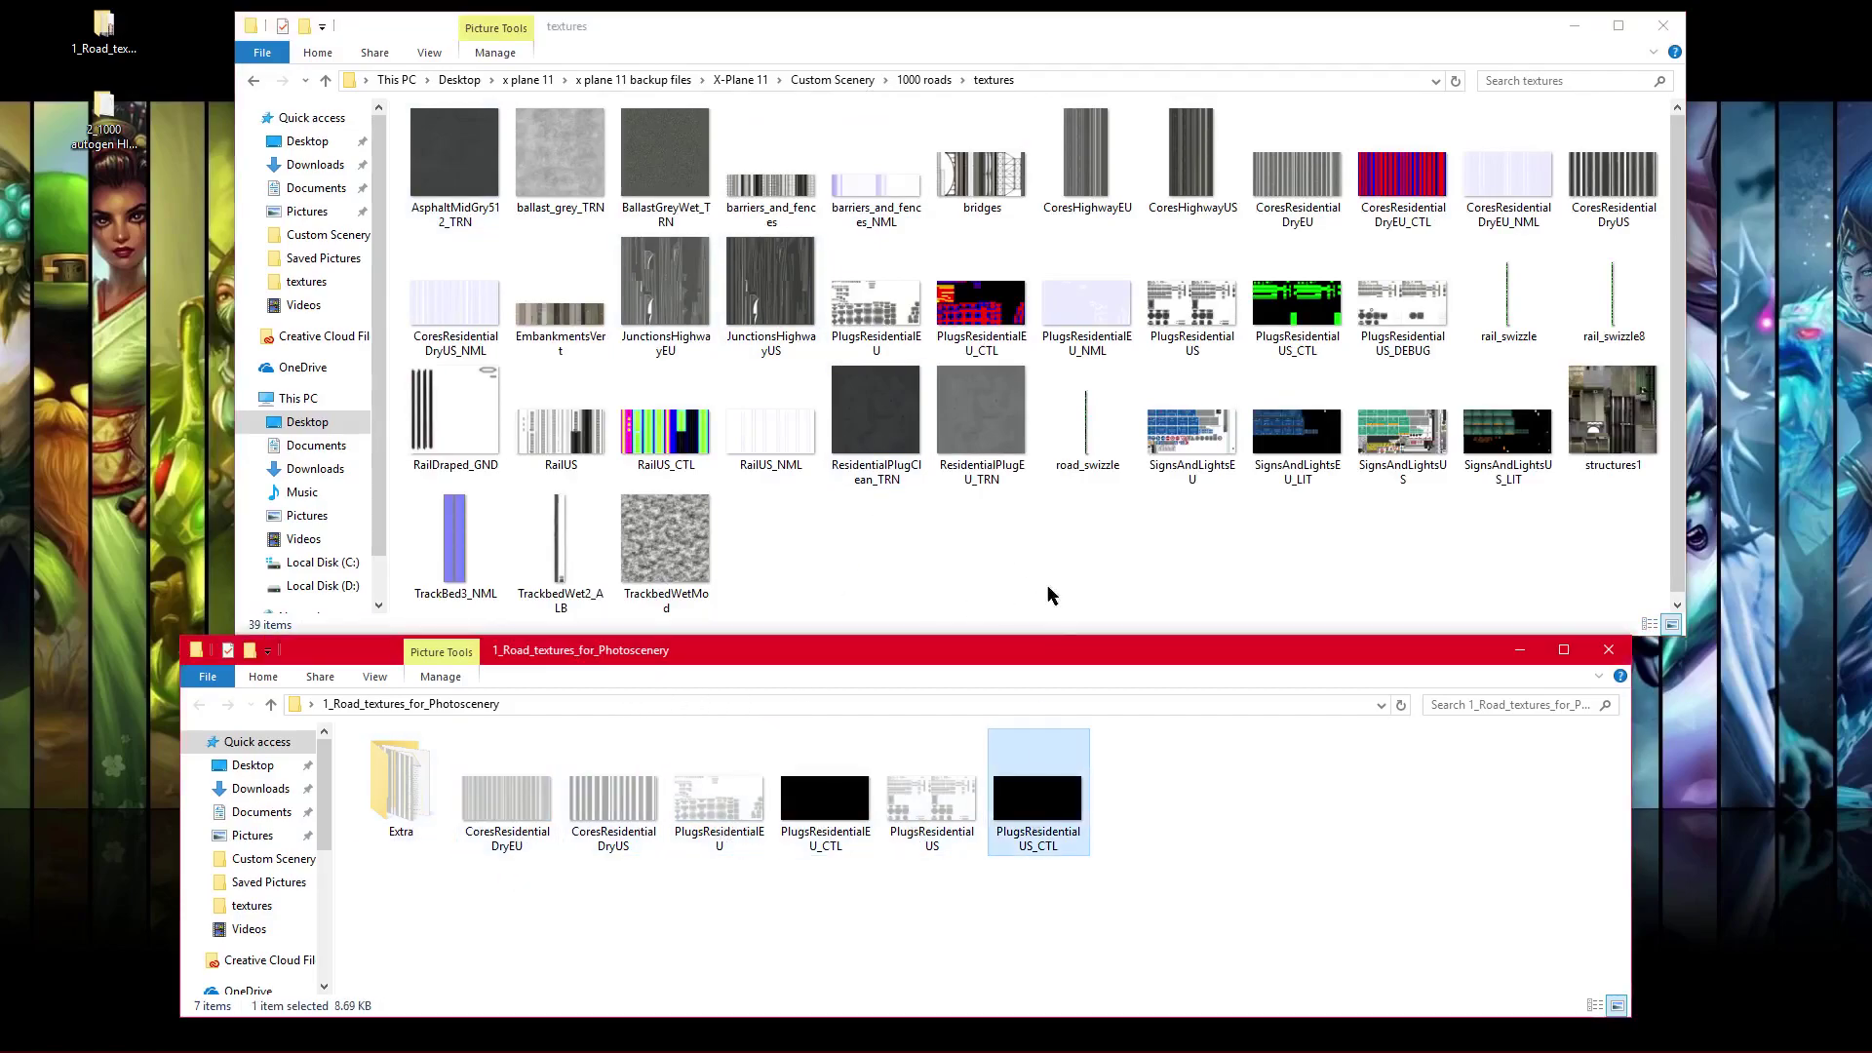
left_click(537, 824)
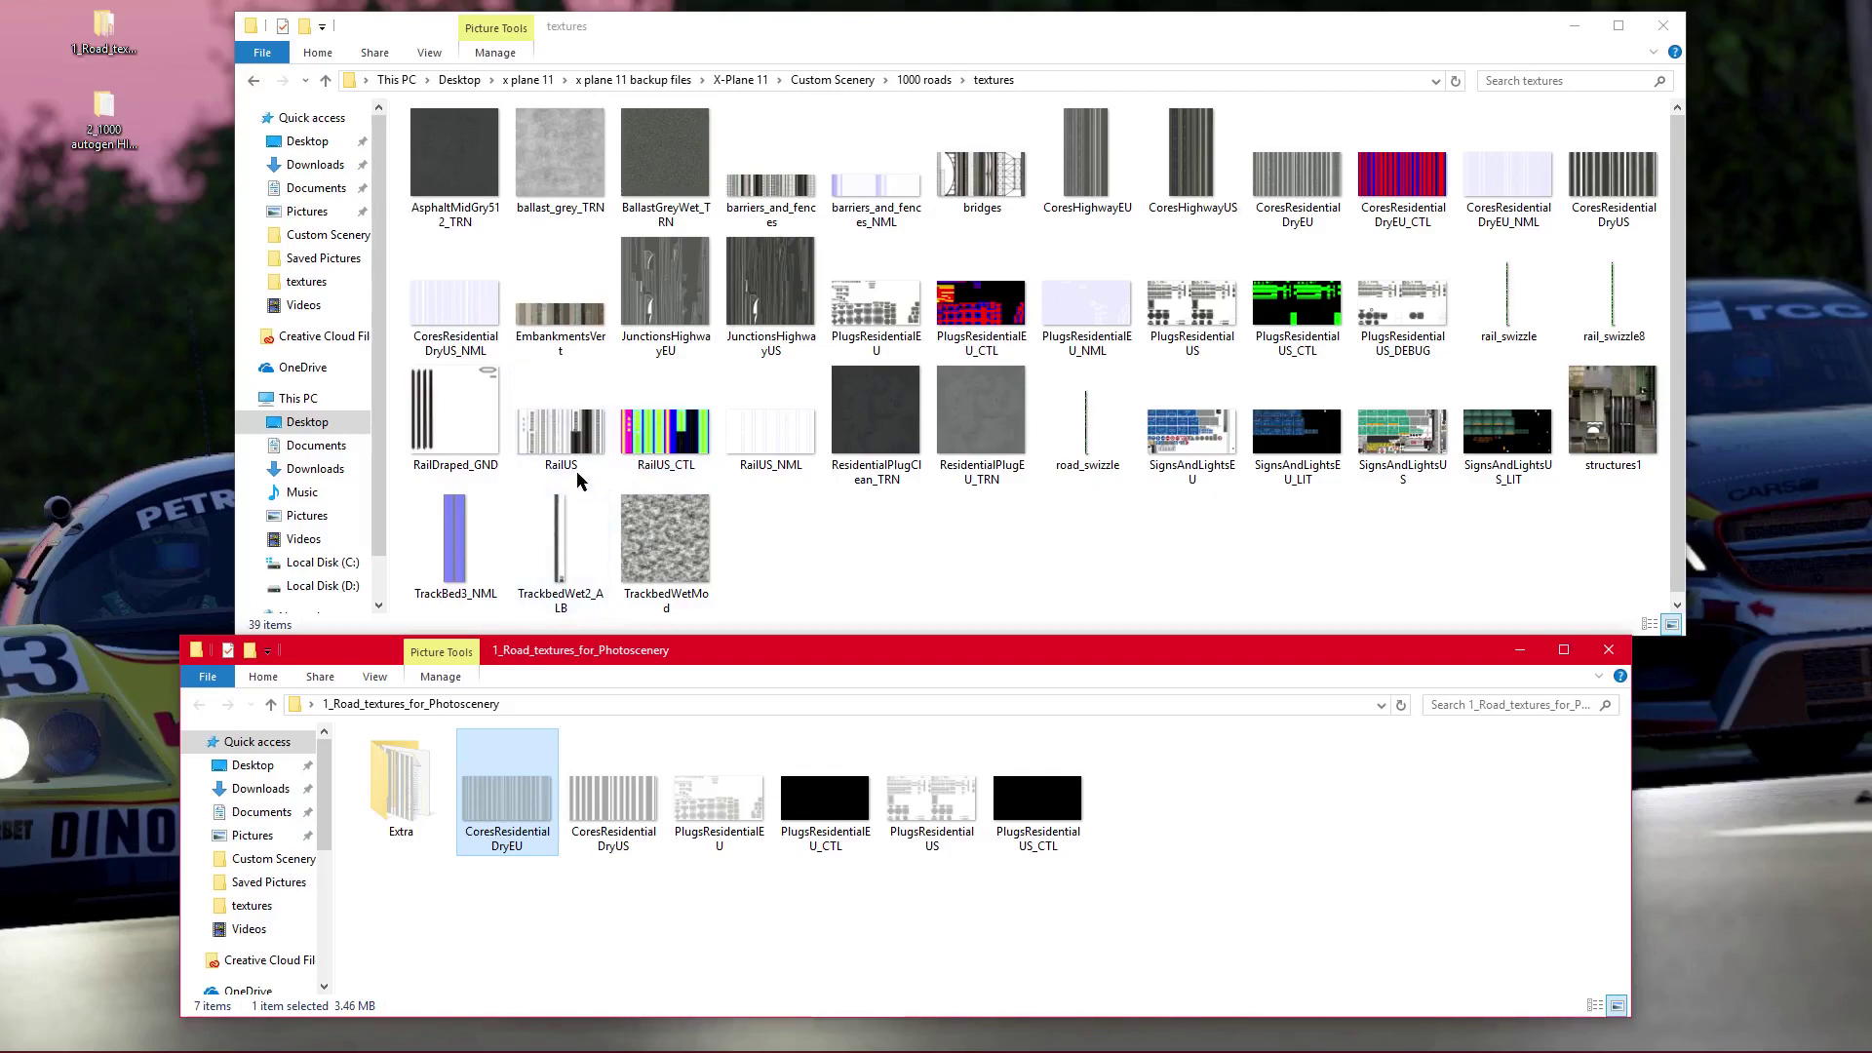
left_click(515, 848, "ctrl")
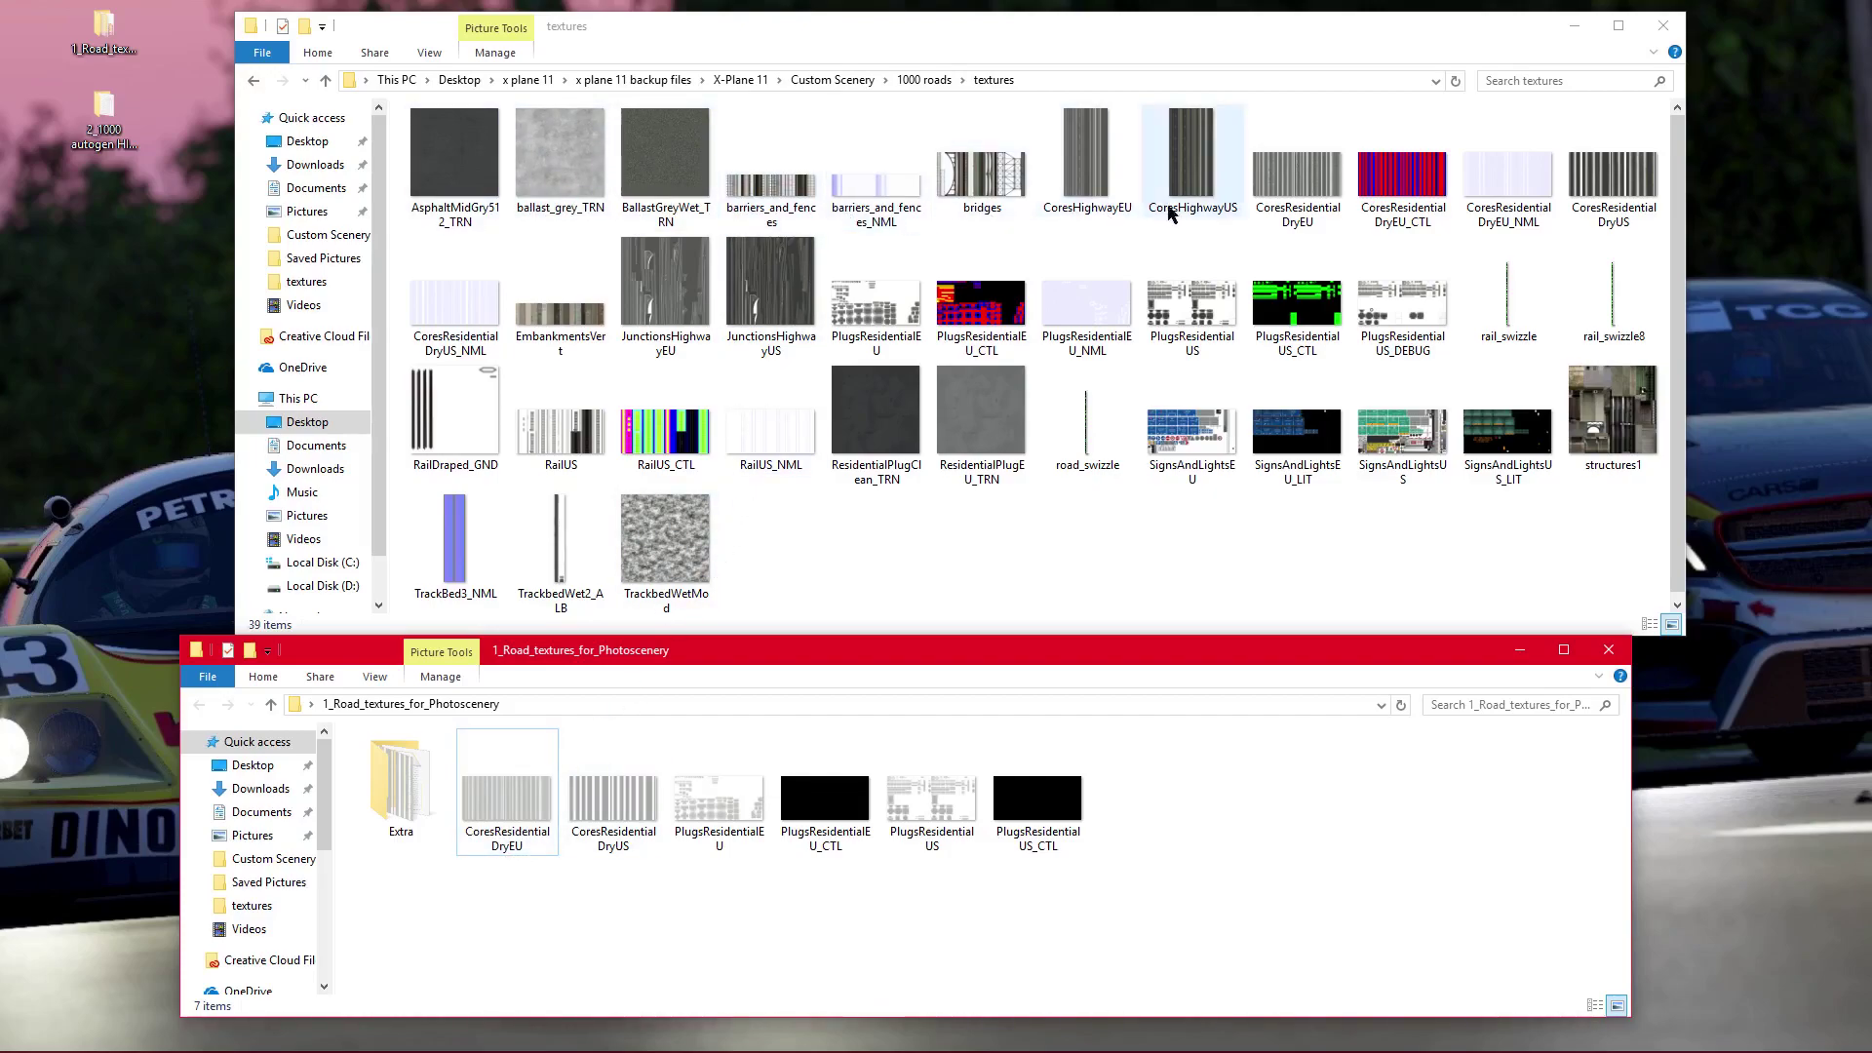
Step: Select CoresResidentialDry EU and US plus the PlugsResidential EU, EU_CTL and US originals in 1000 roads\textures
left_click(1313, 219)
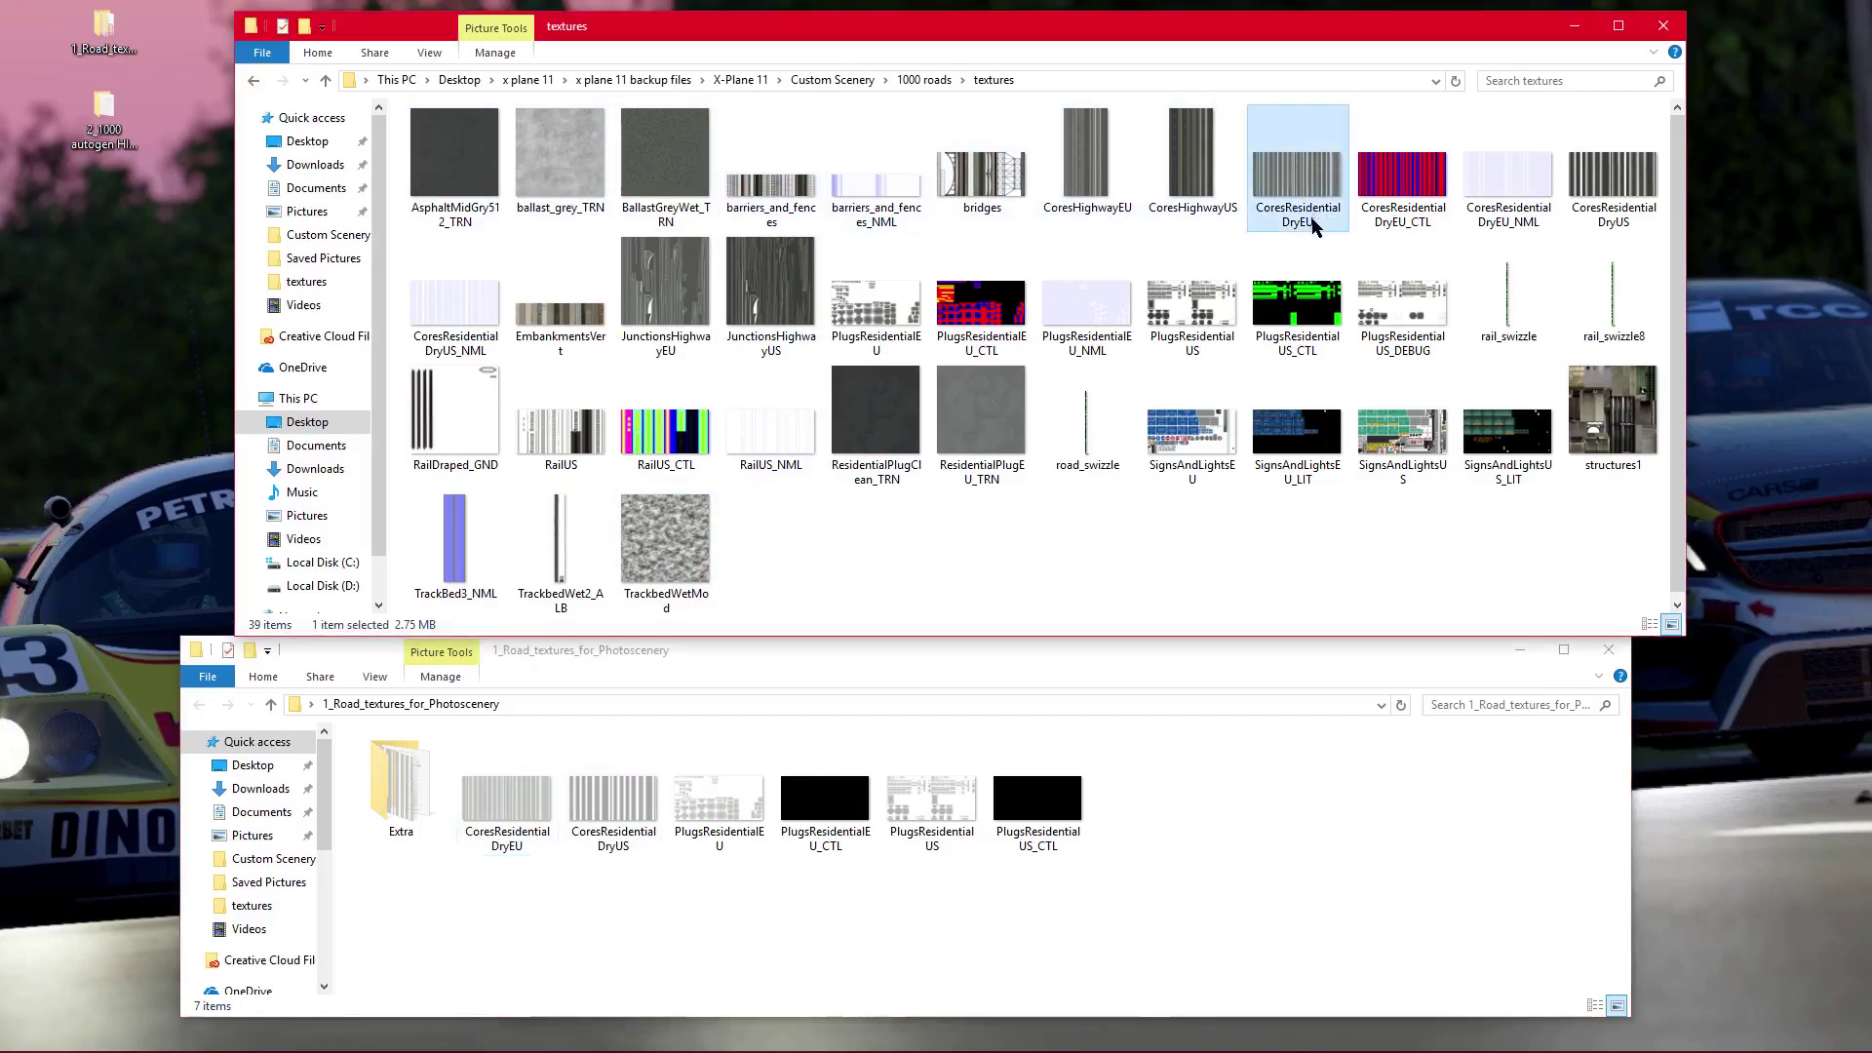
right_click(1313, 220)
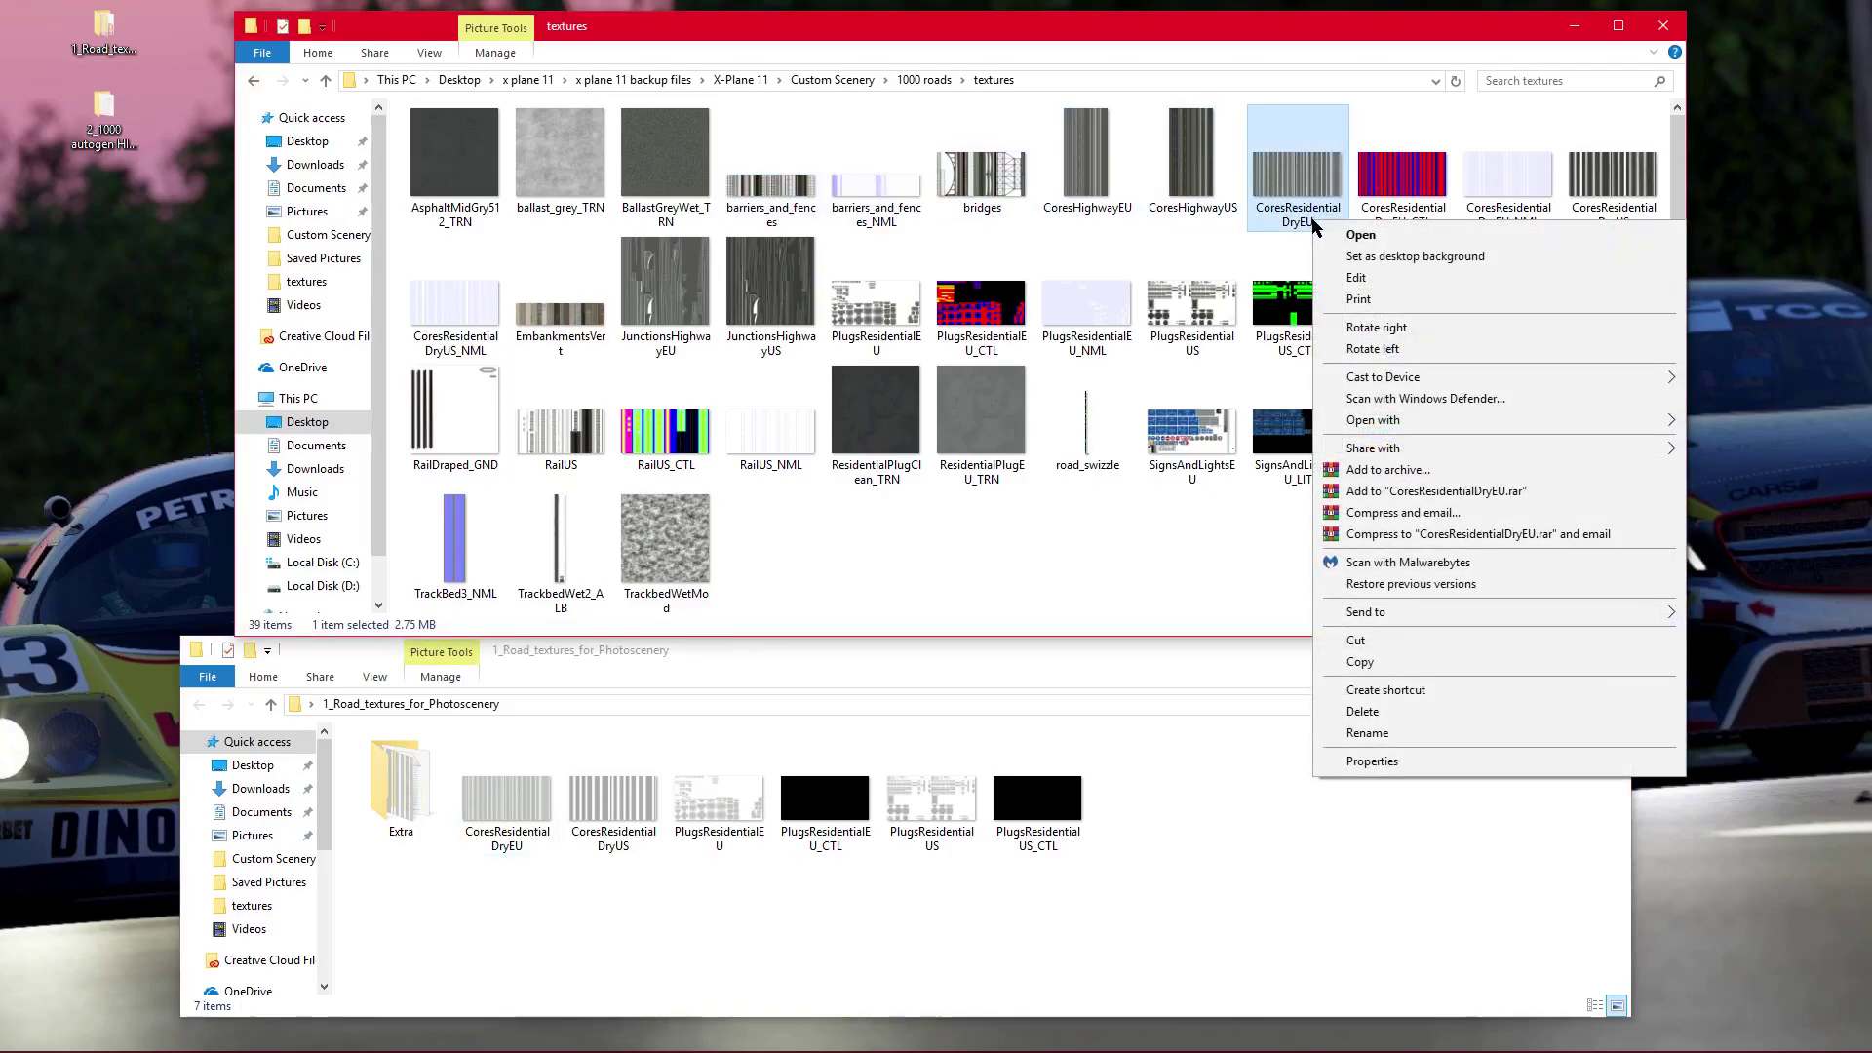
left_click(1150, 587)
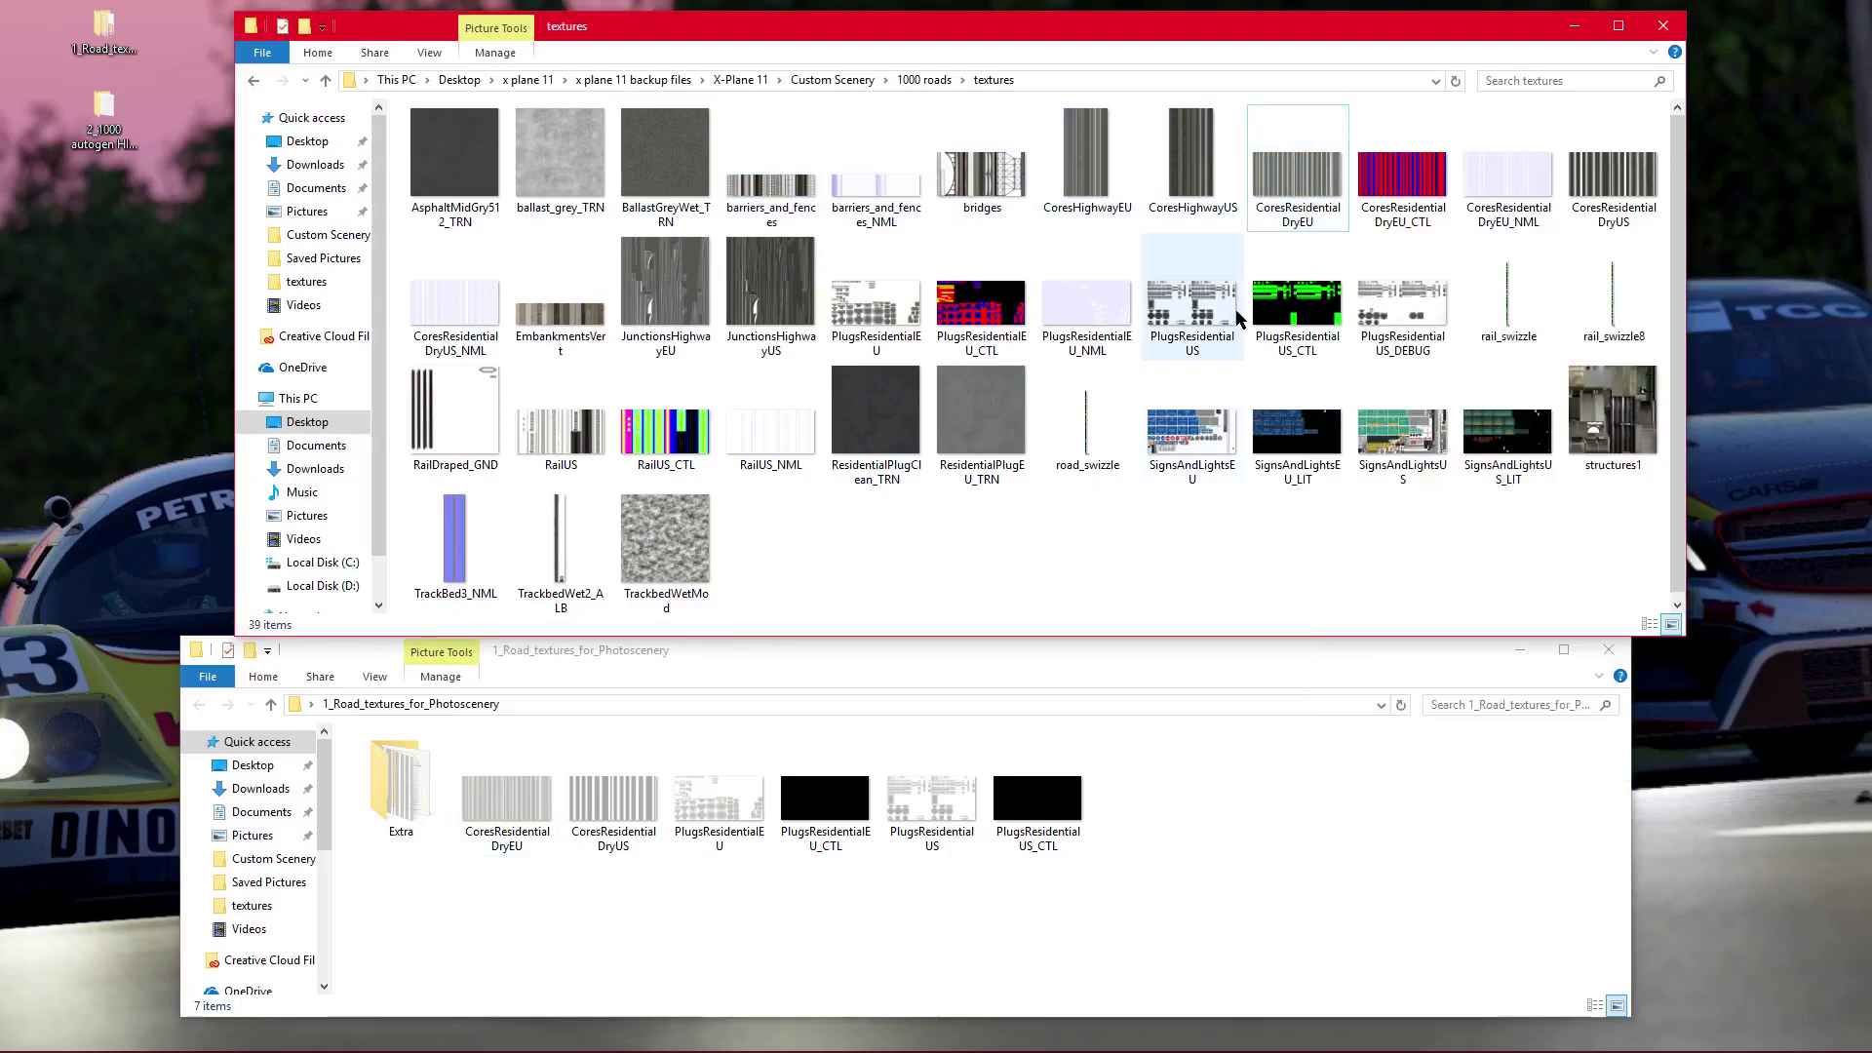
left_click(1313, 221)
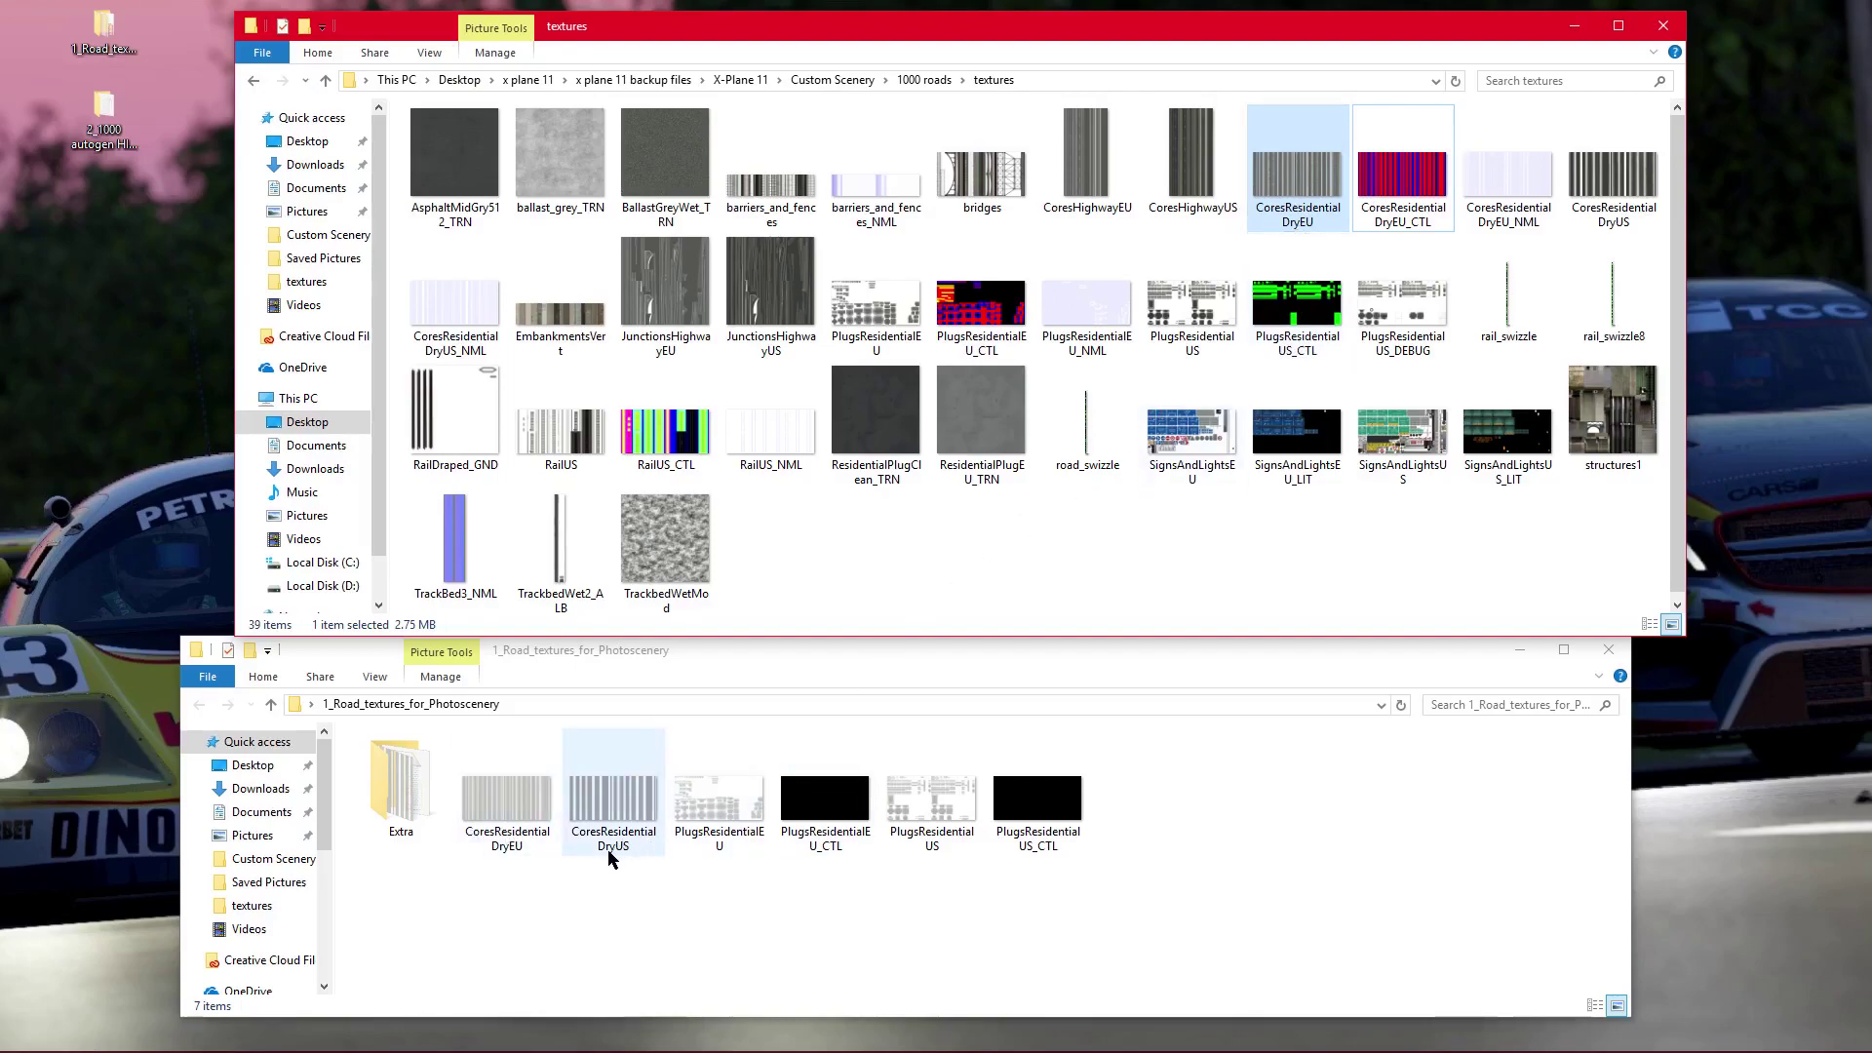
left_click(1616, 222, "ctrl")
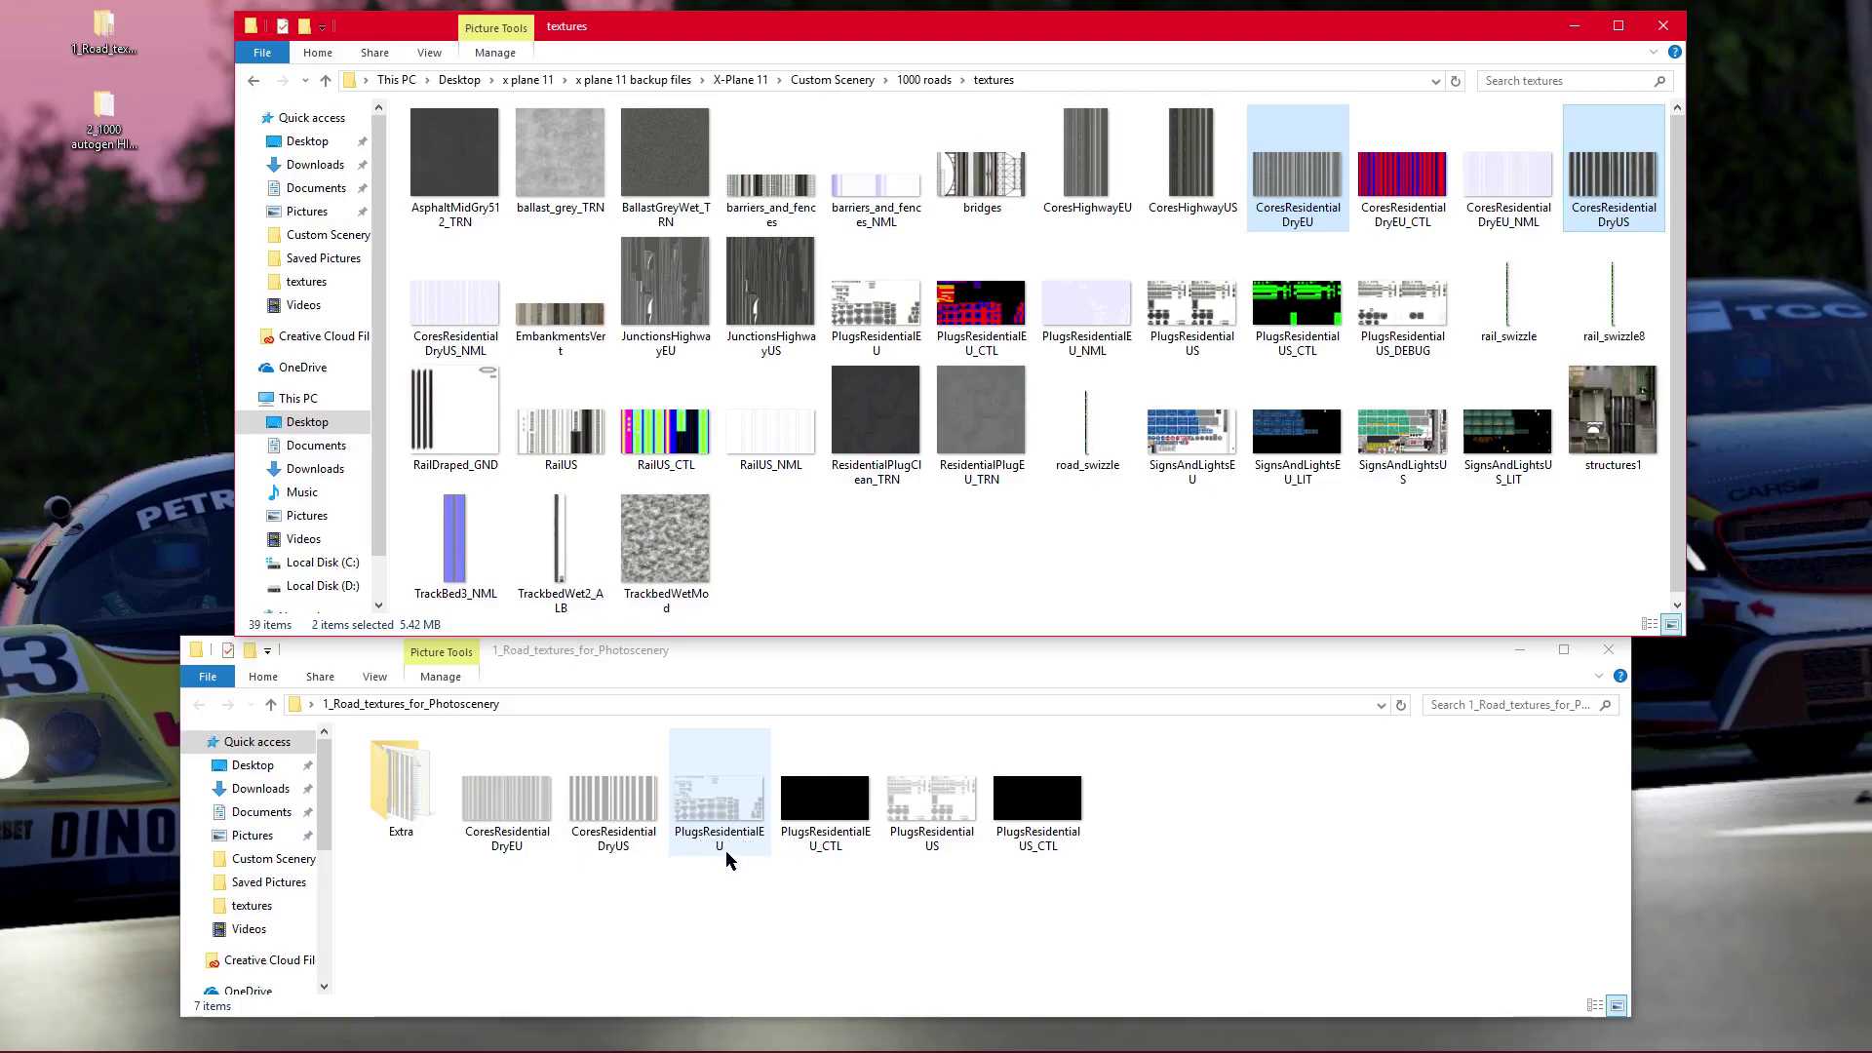
scroll(1501, 288, "down", 1, "ctrl")
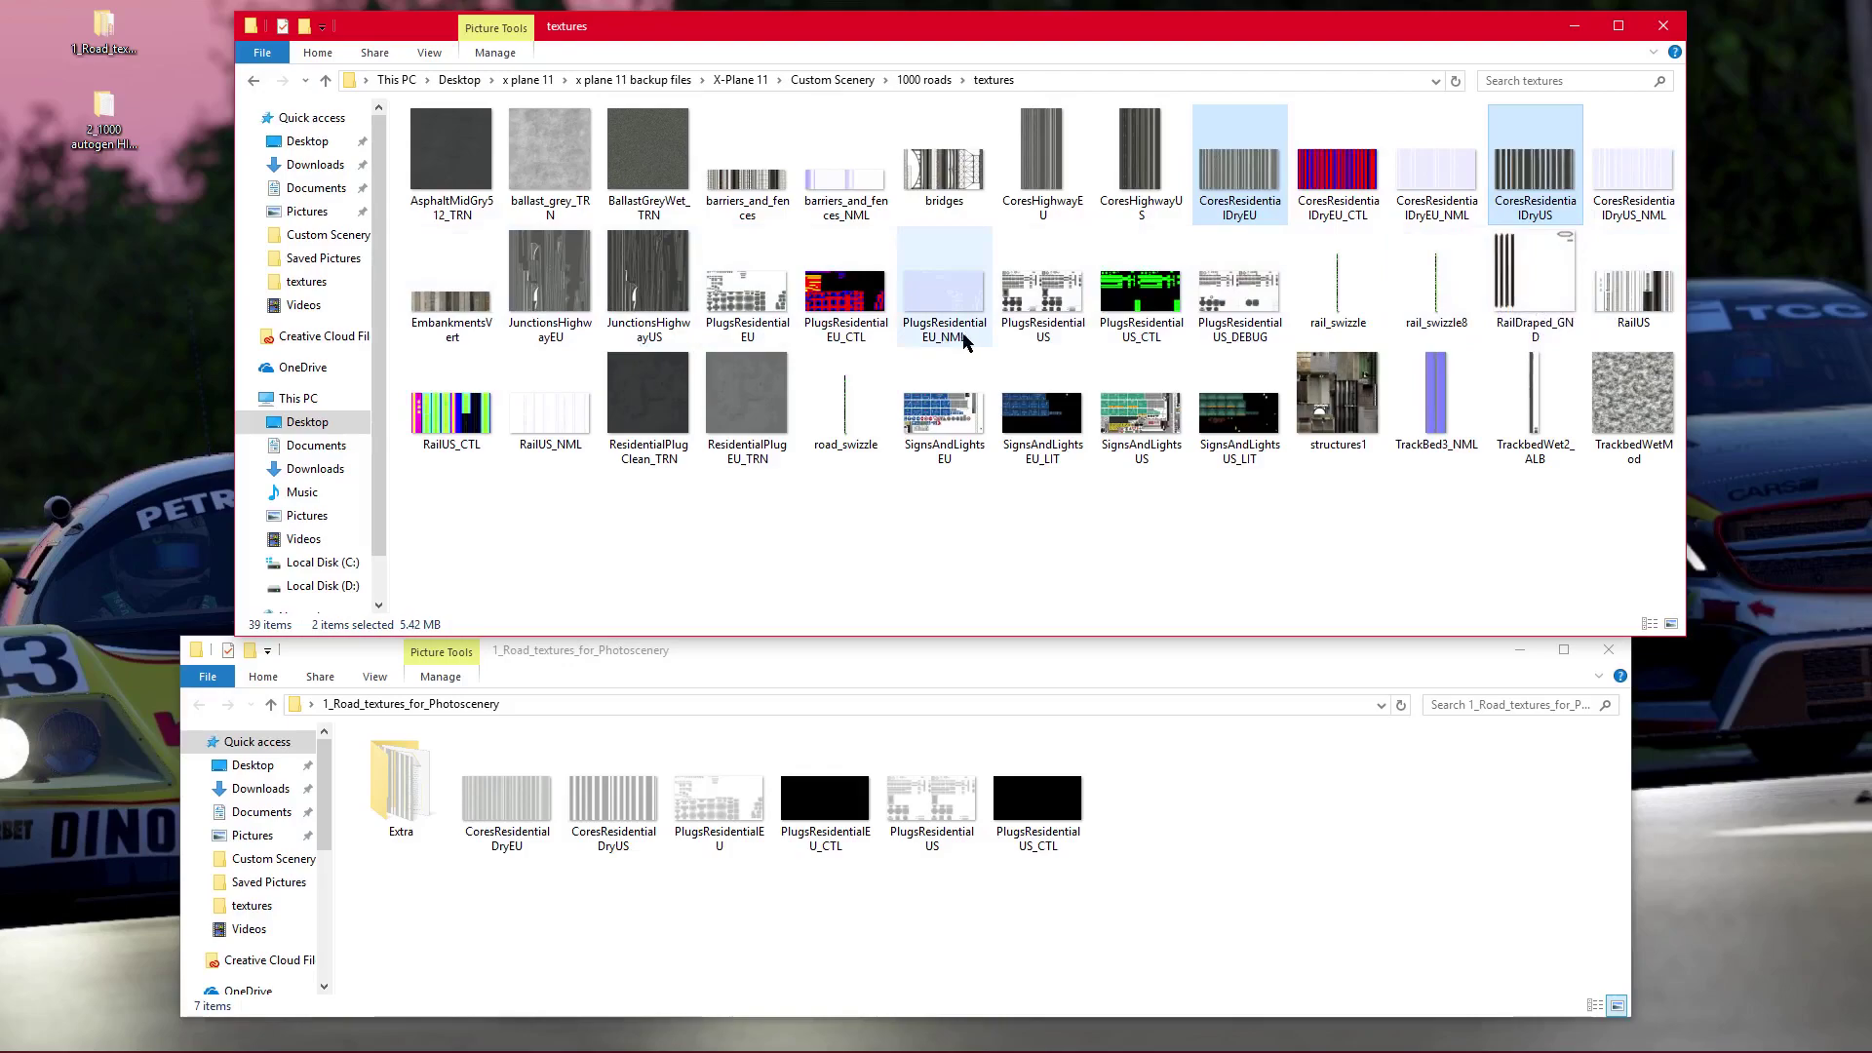
left_click(753, 337, "ctrl")
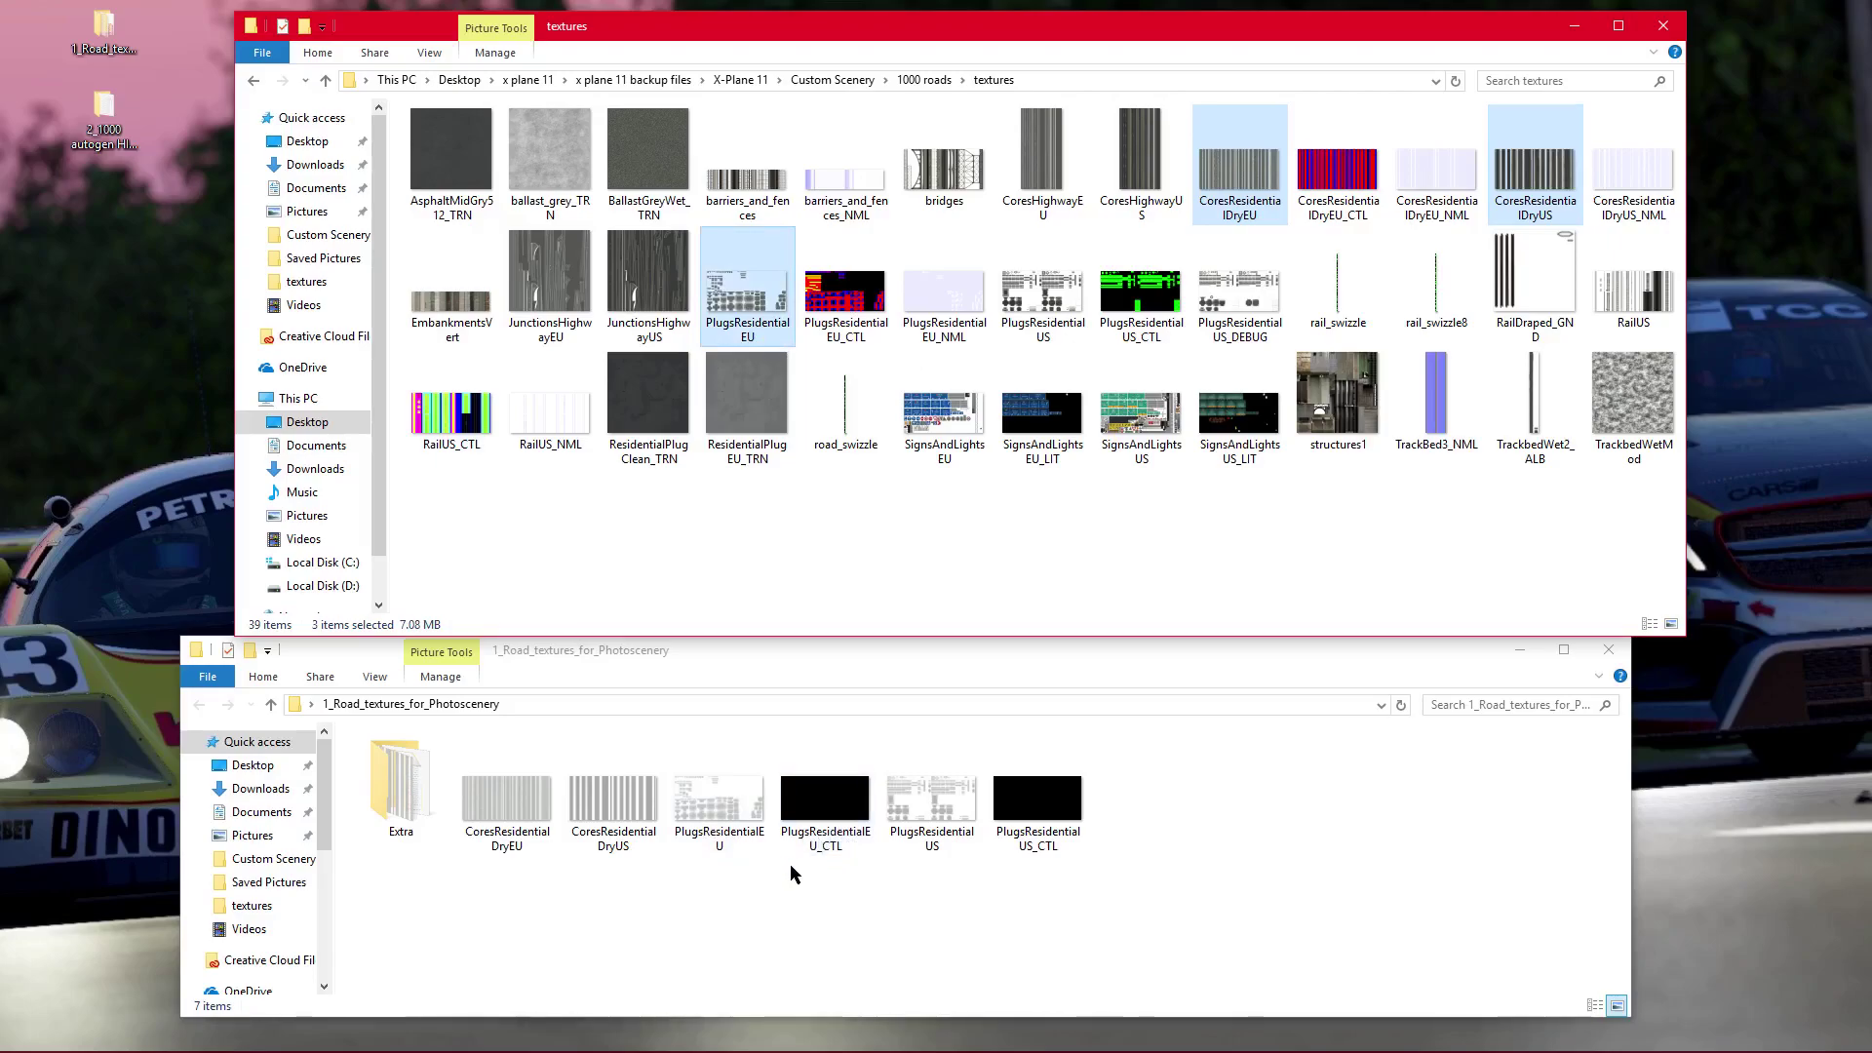
left_click(859, 331, "ctrl")
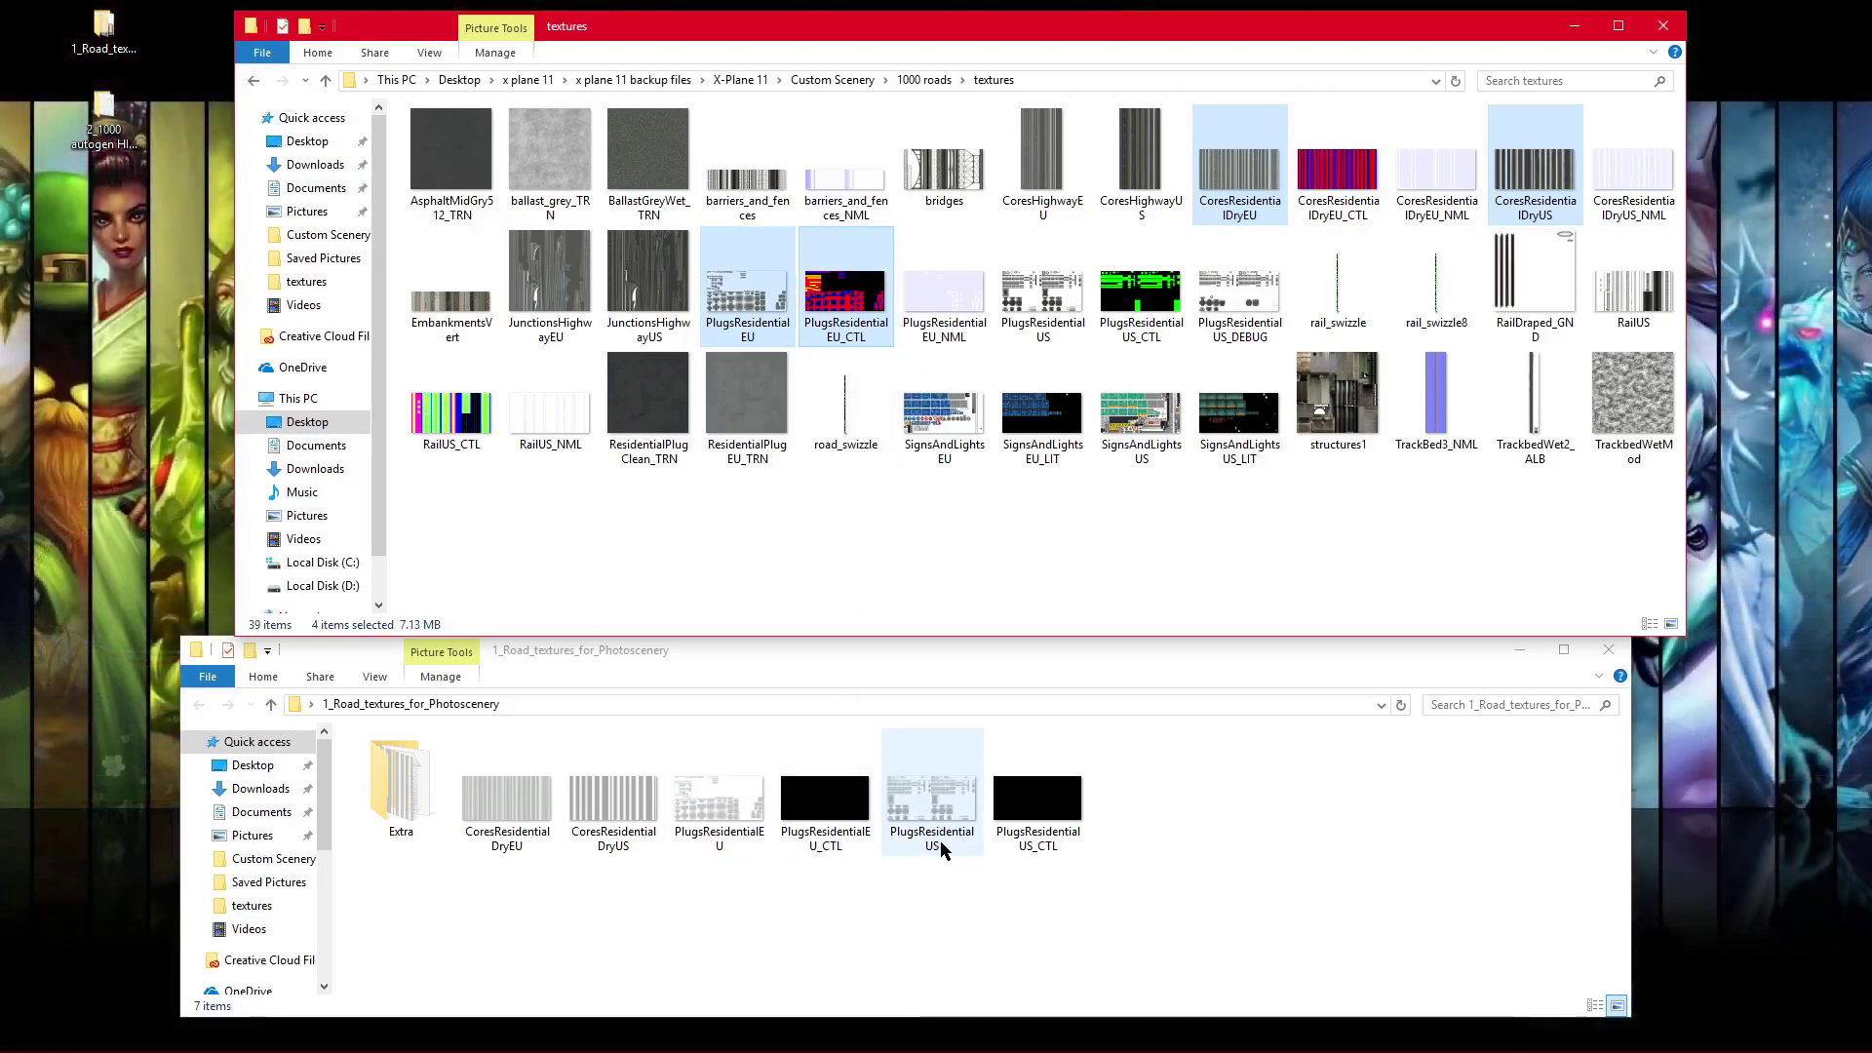
left_click(1030, 332, "ctrl")
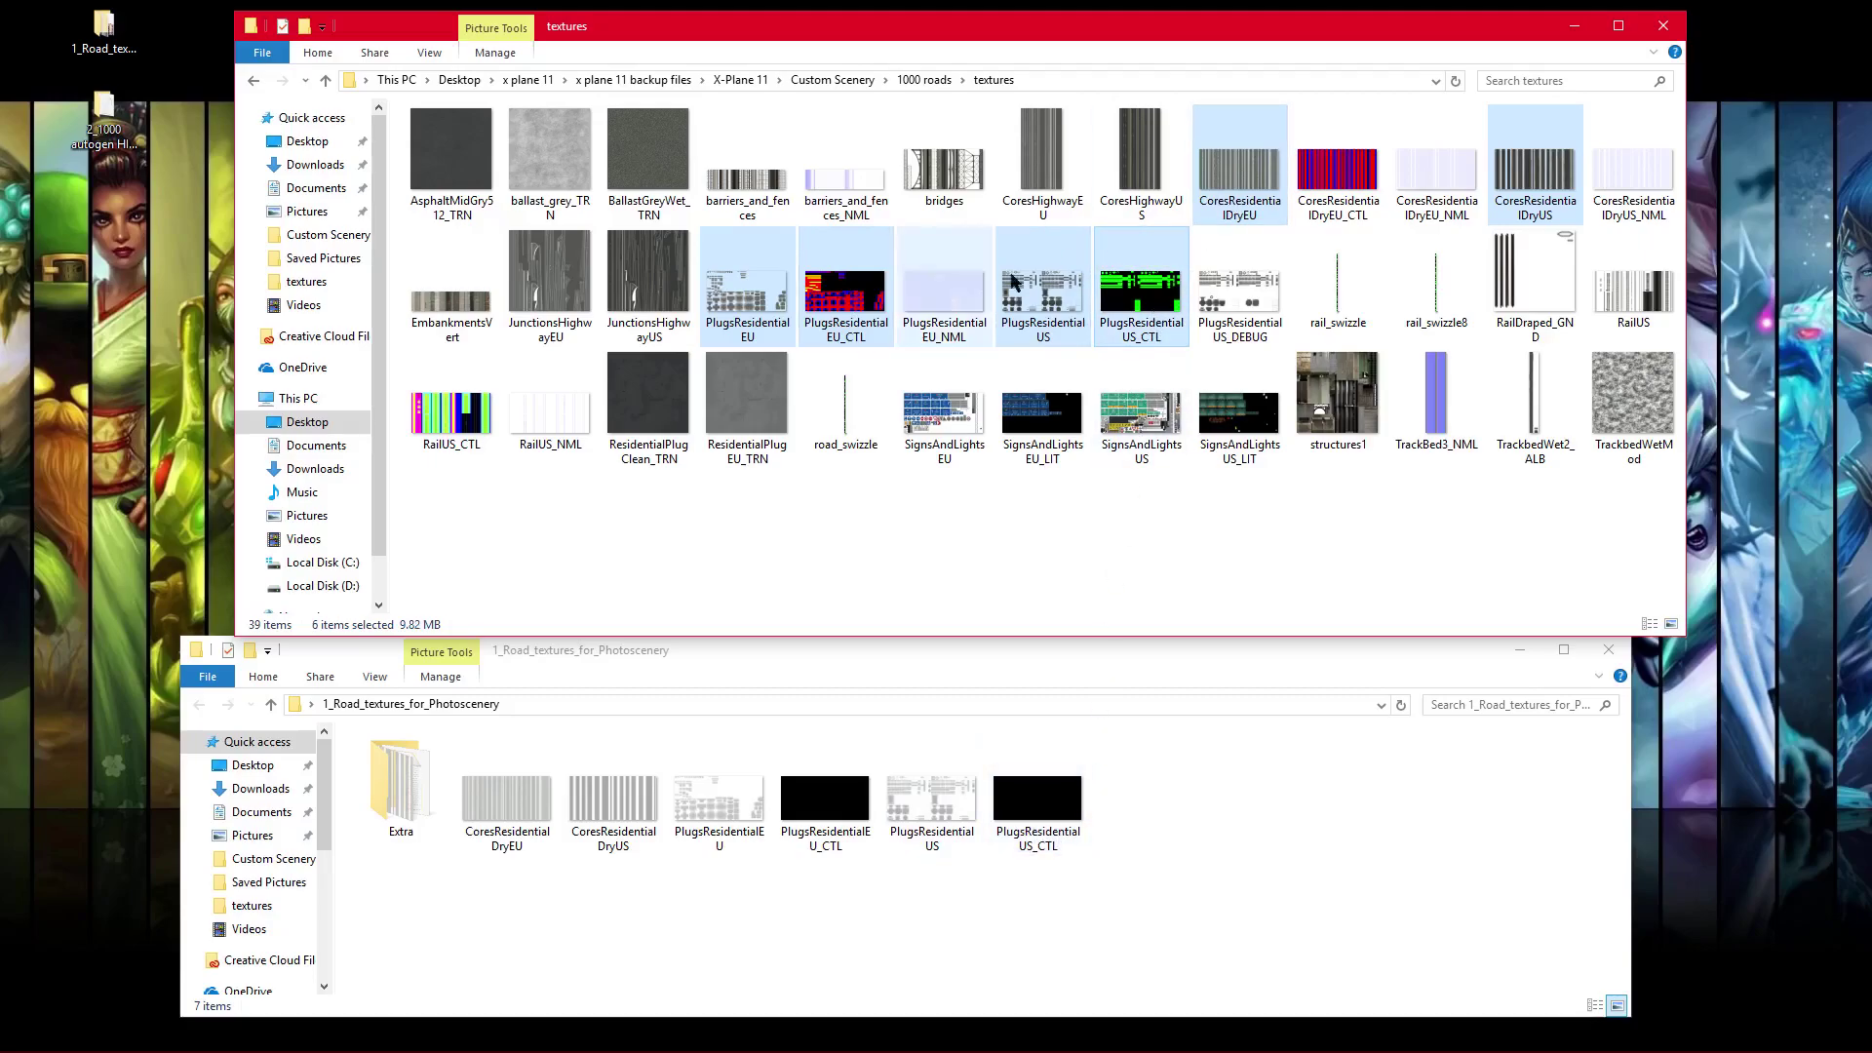
Step: Delete the six original textures and copy the six new road textures into 1000 roads\textures
right_click(868, 289)
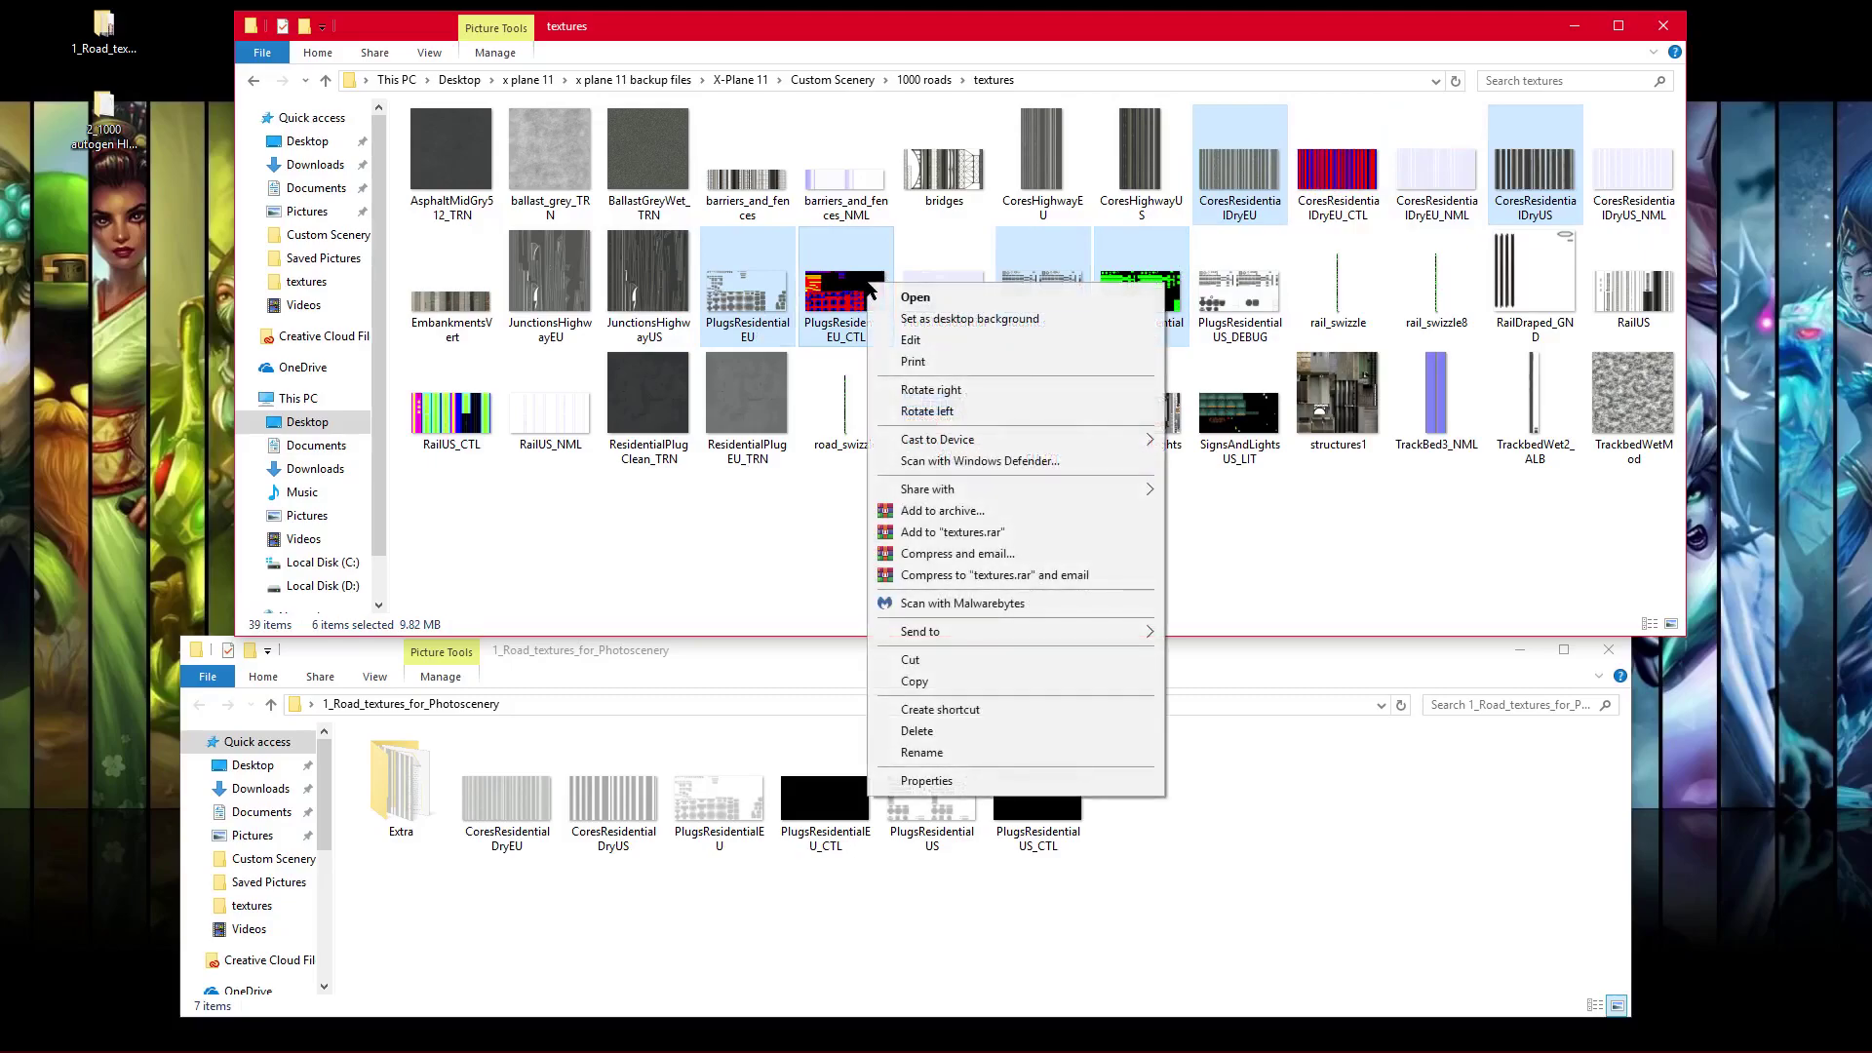
left_click(926, 732)
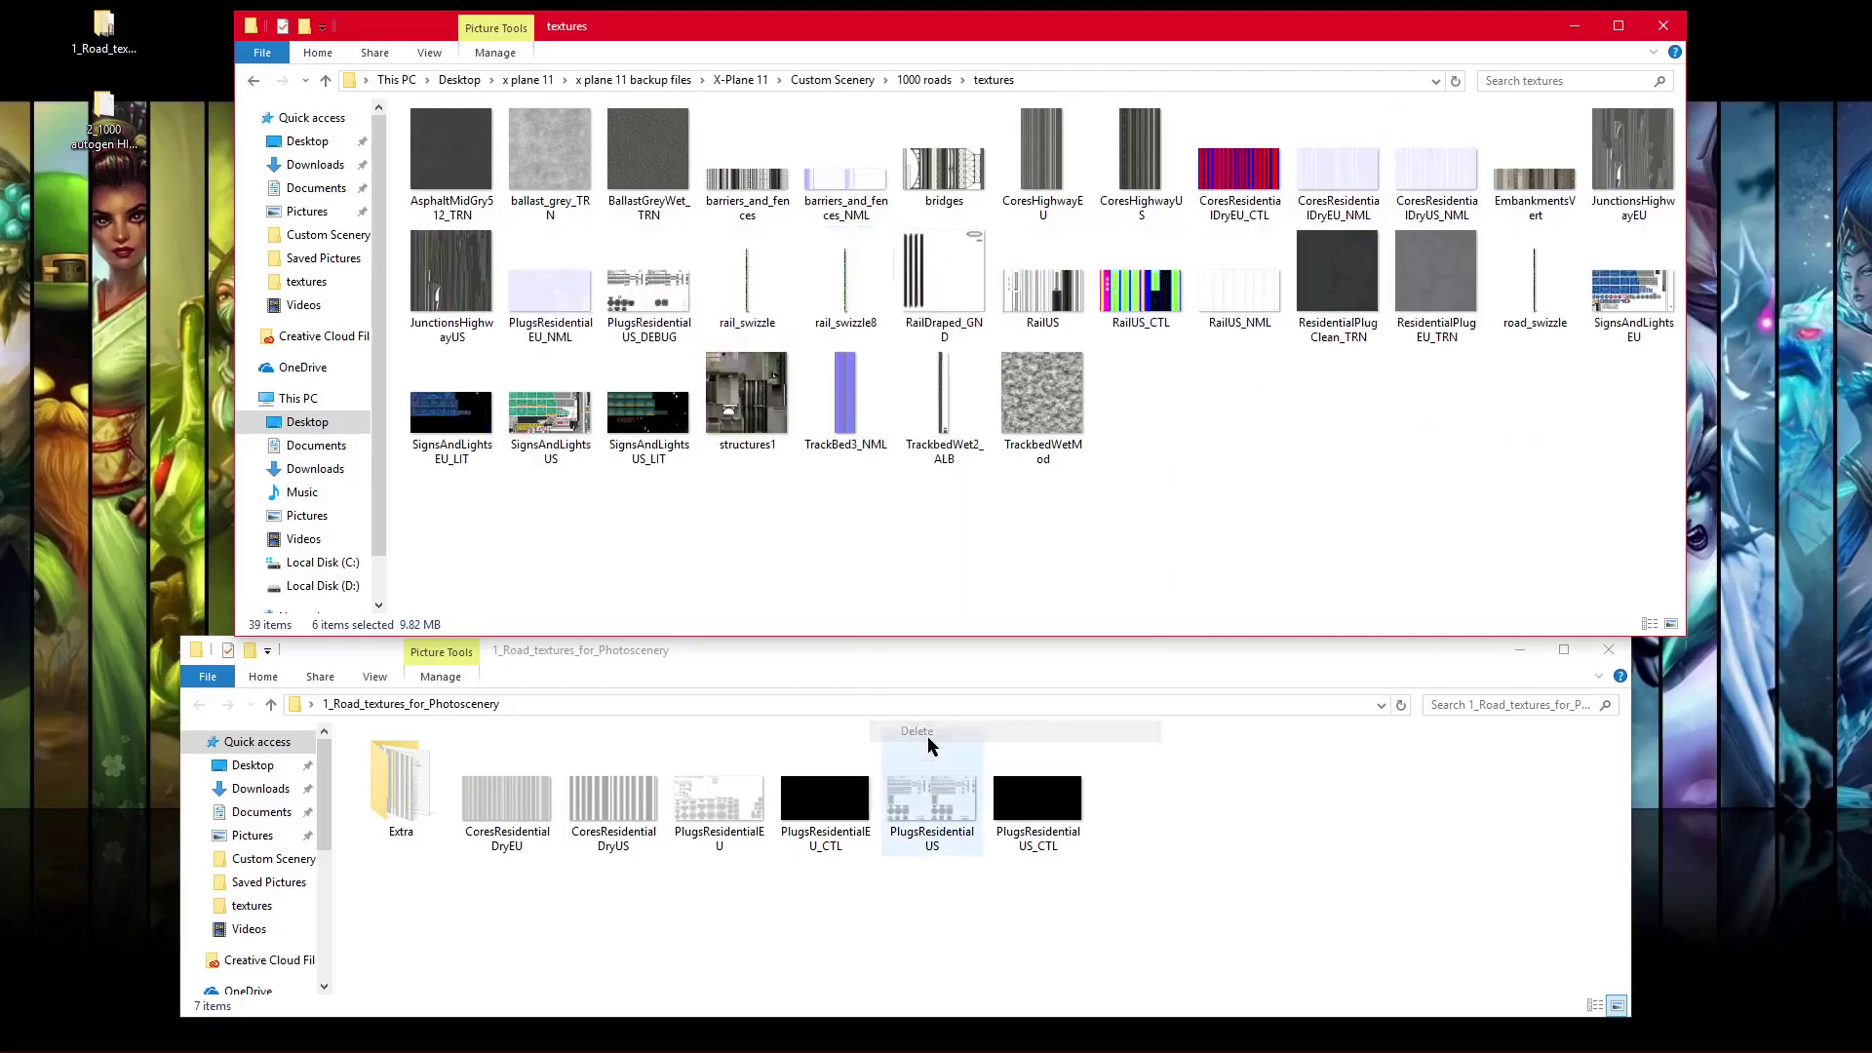
left_click(955, 649)
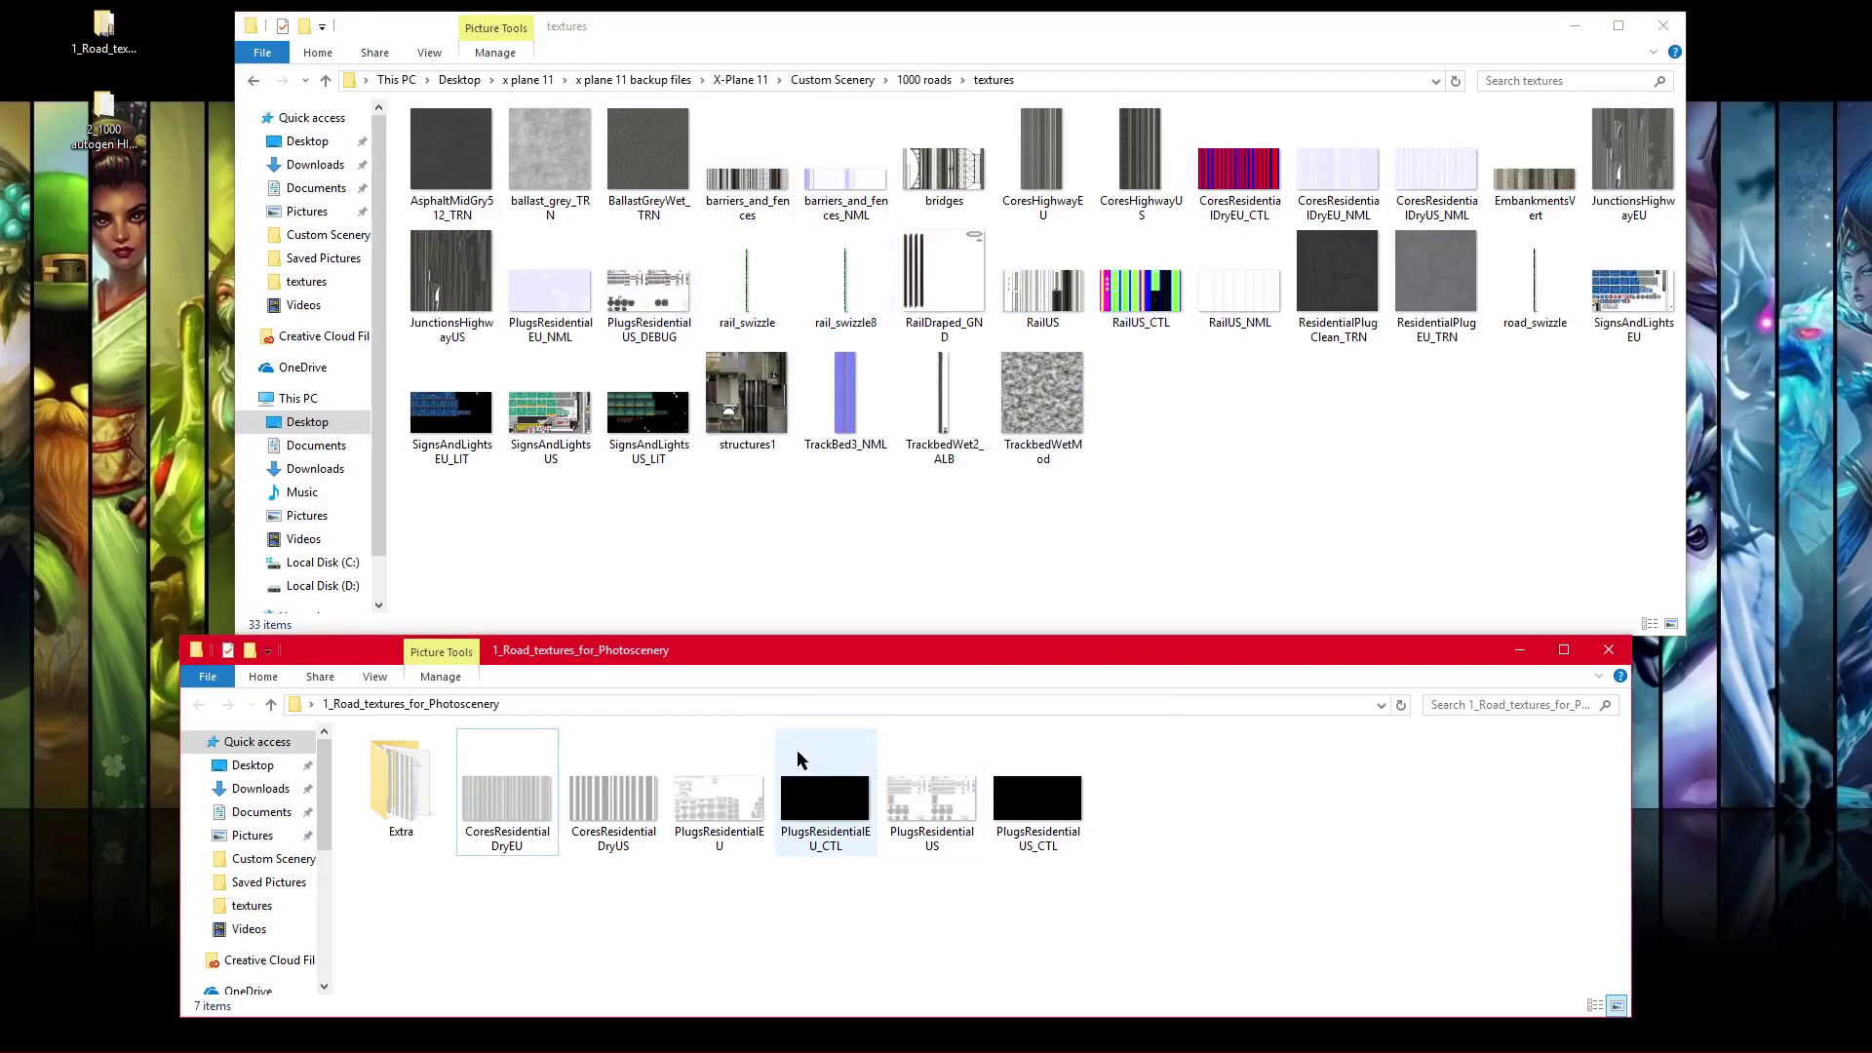
left_click_drag(526, 905, 978, 738)
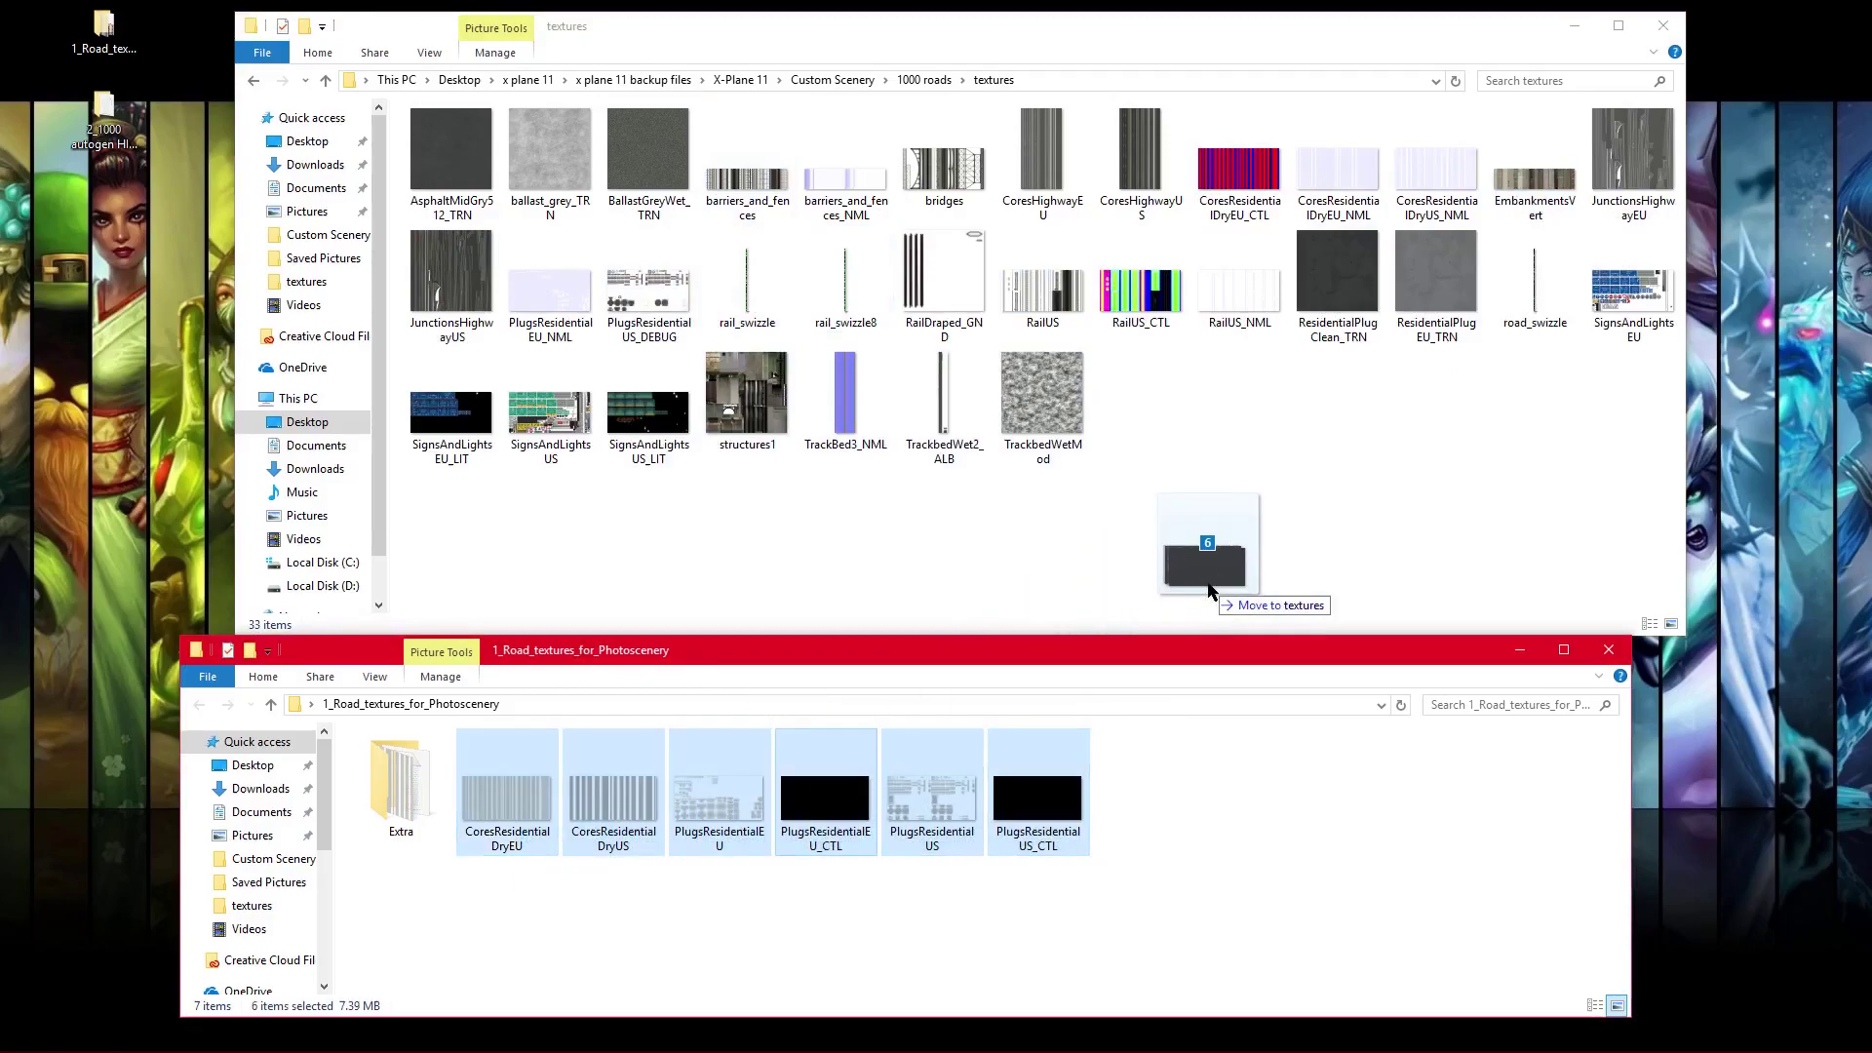
left_click_drag(1212, 588, 1261, 547)
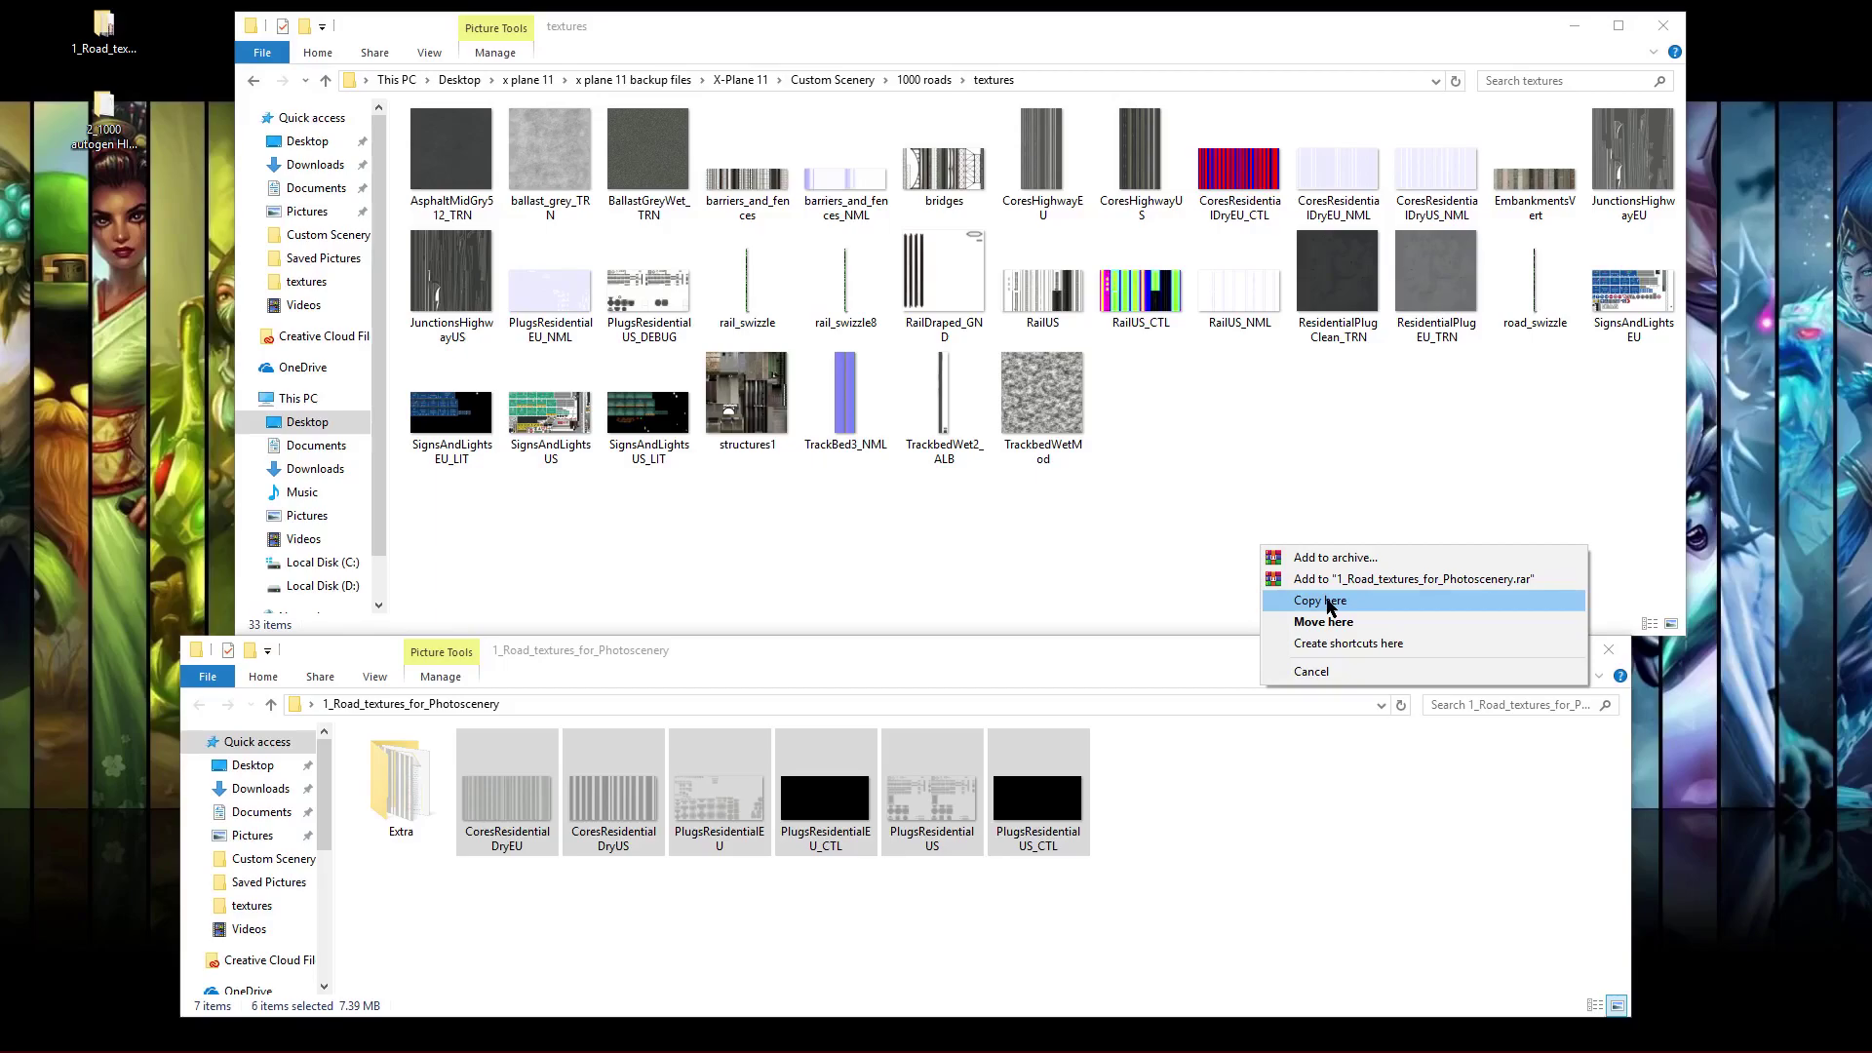
left_click(1327, 601)
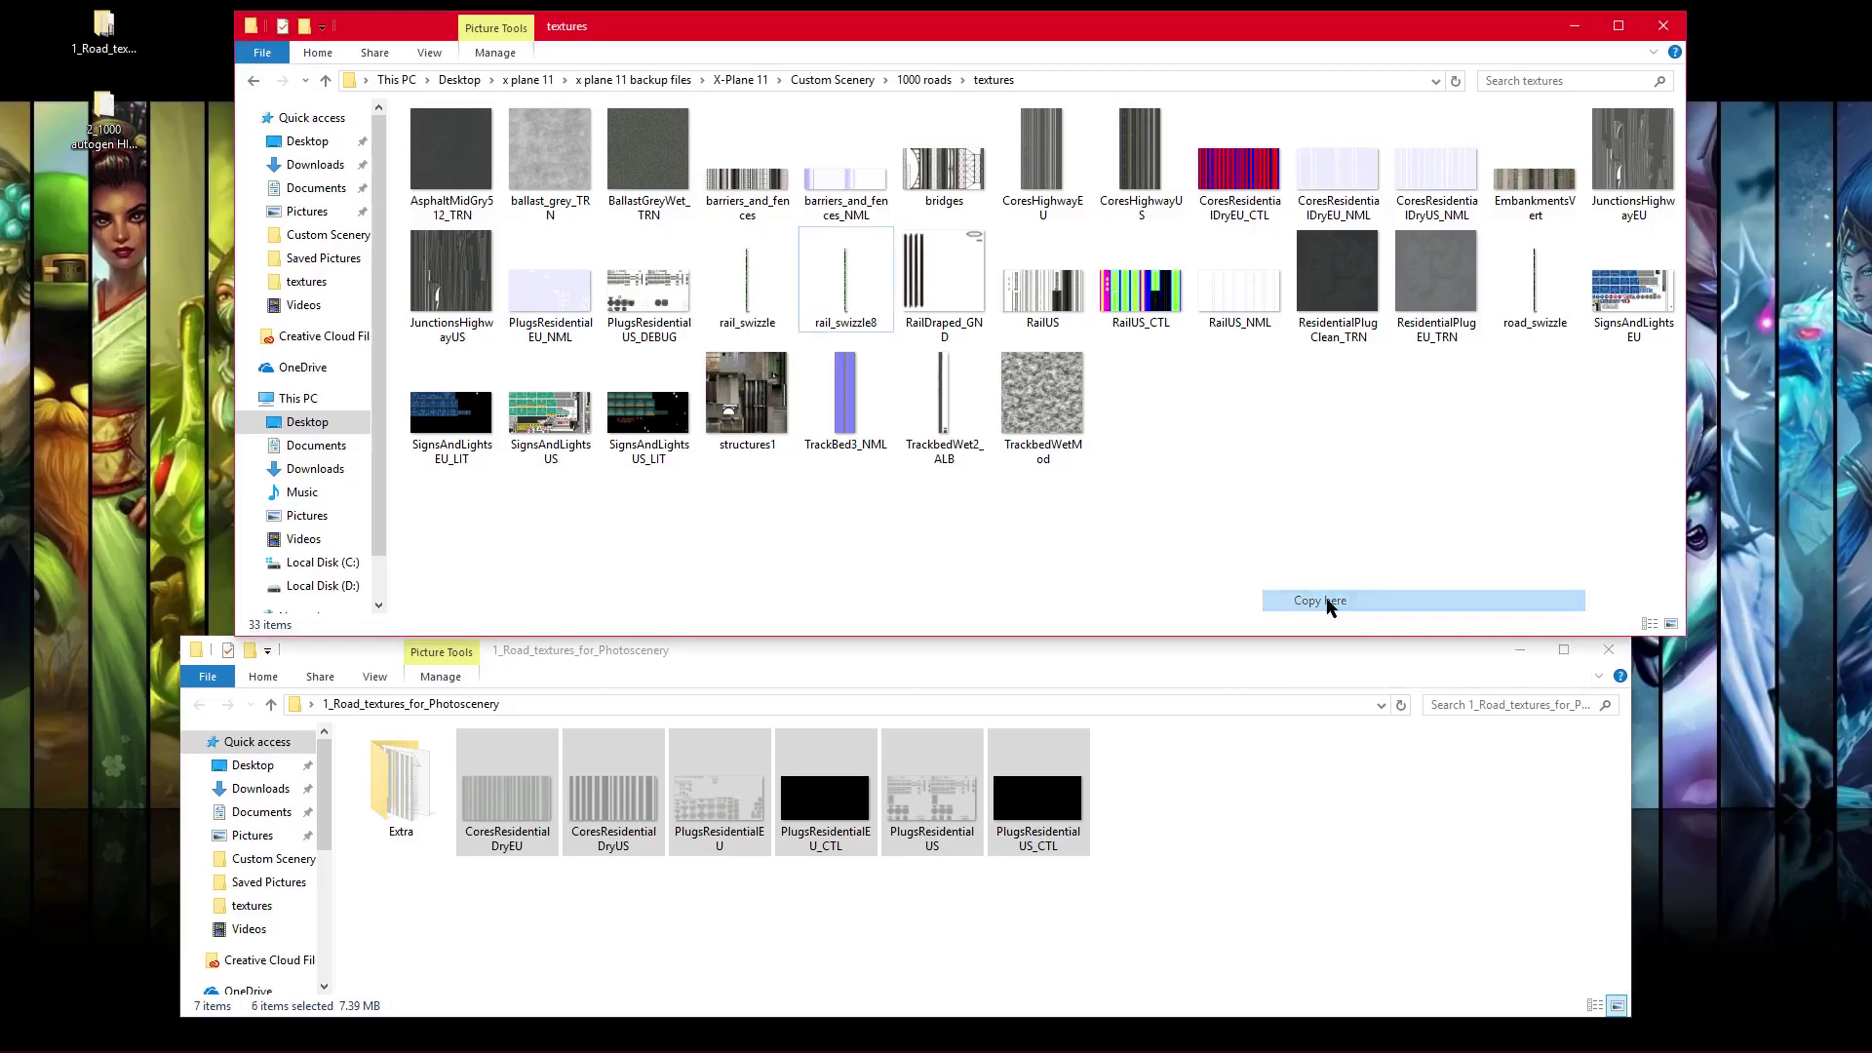
left_click(1328, 599)
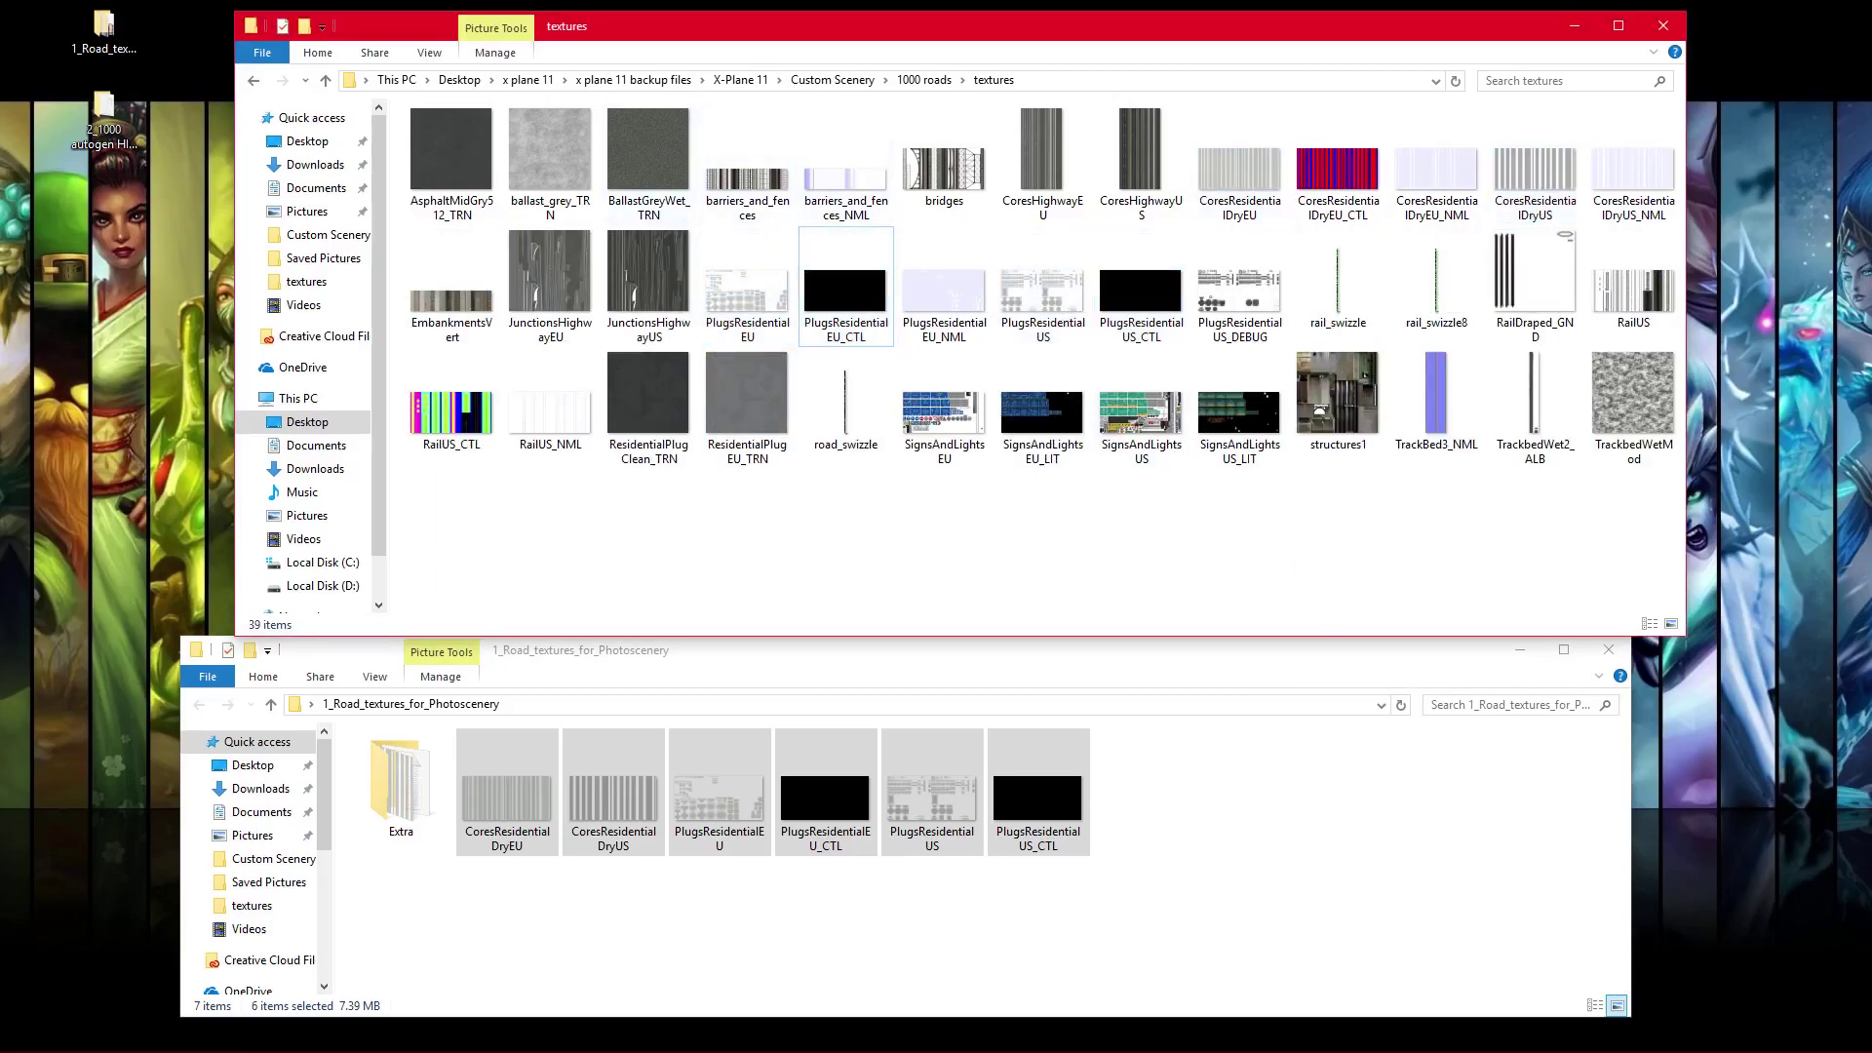
Step: Go up to Custom Scenery and close the separate road textures window
left_click(327, 81)
left_click(326, 81)
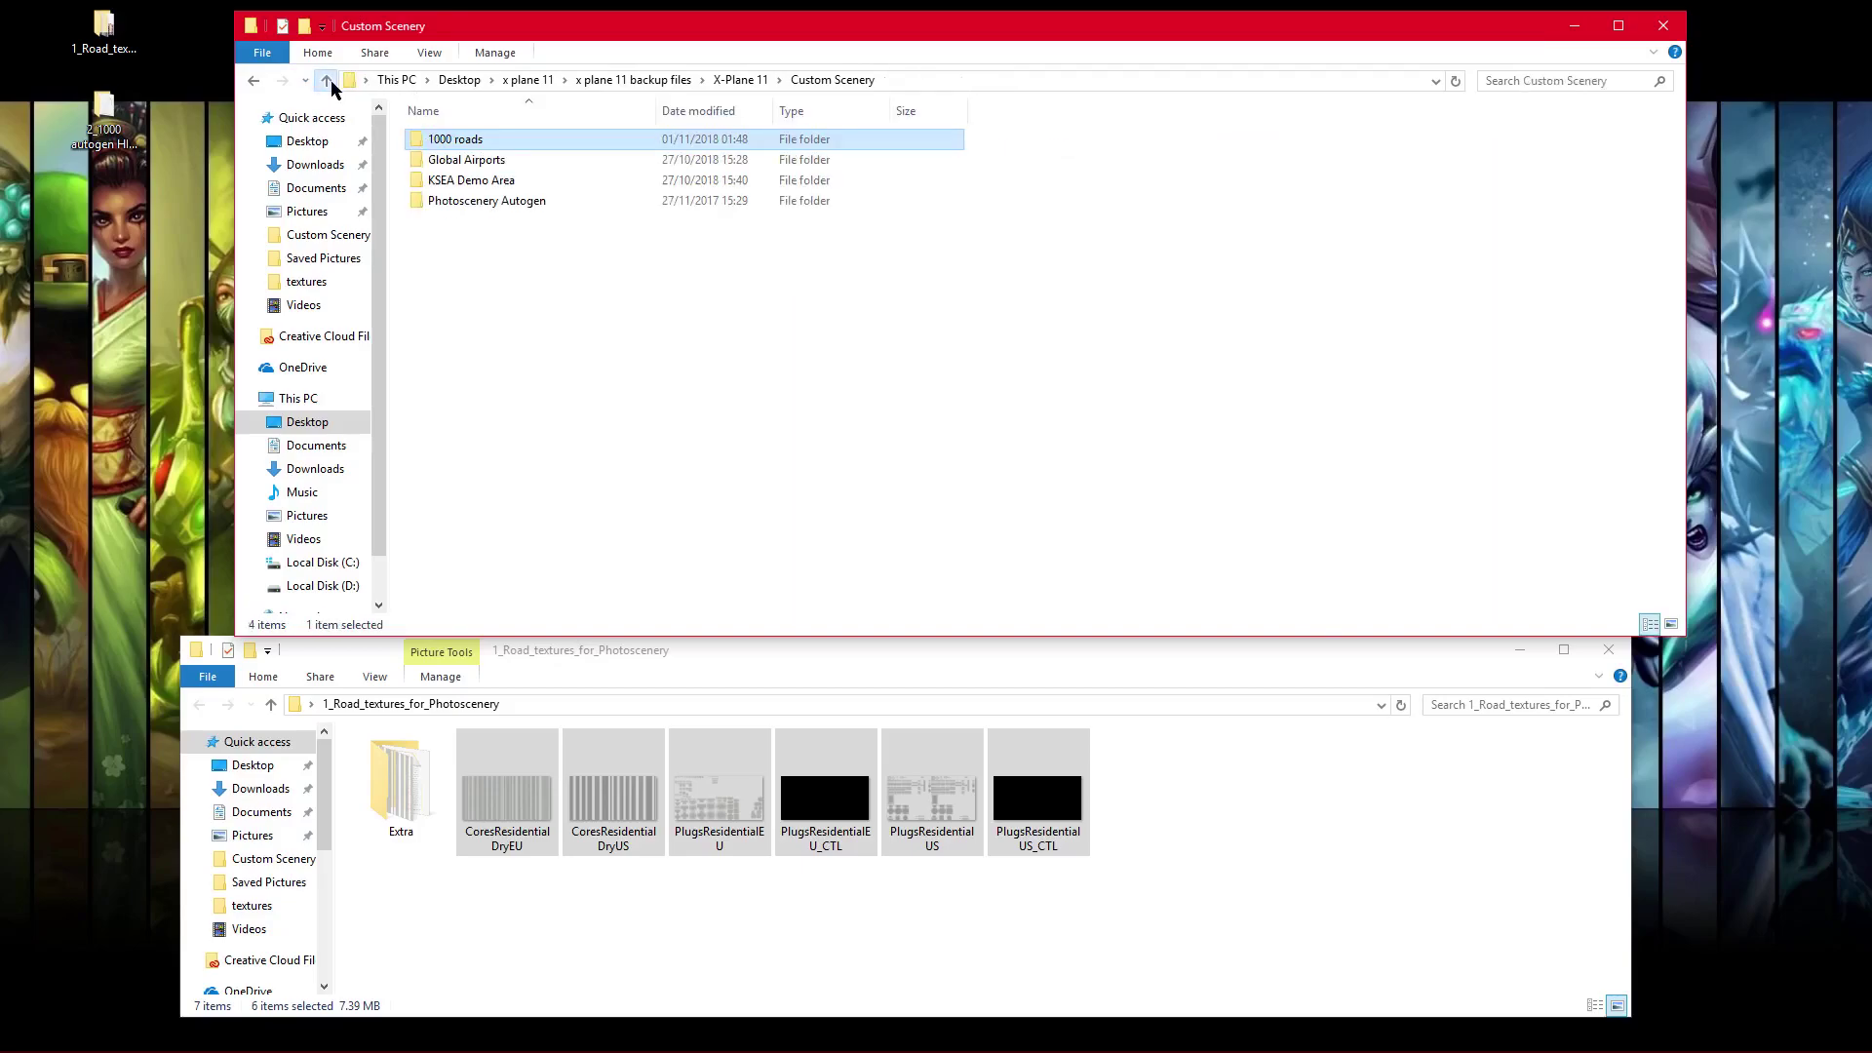
left_click(560, 202)
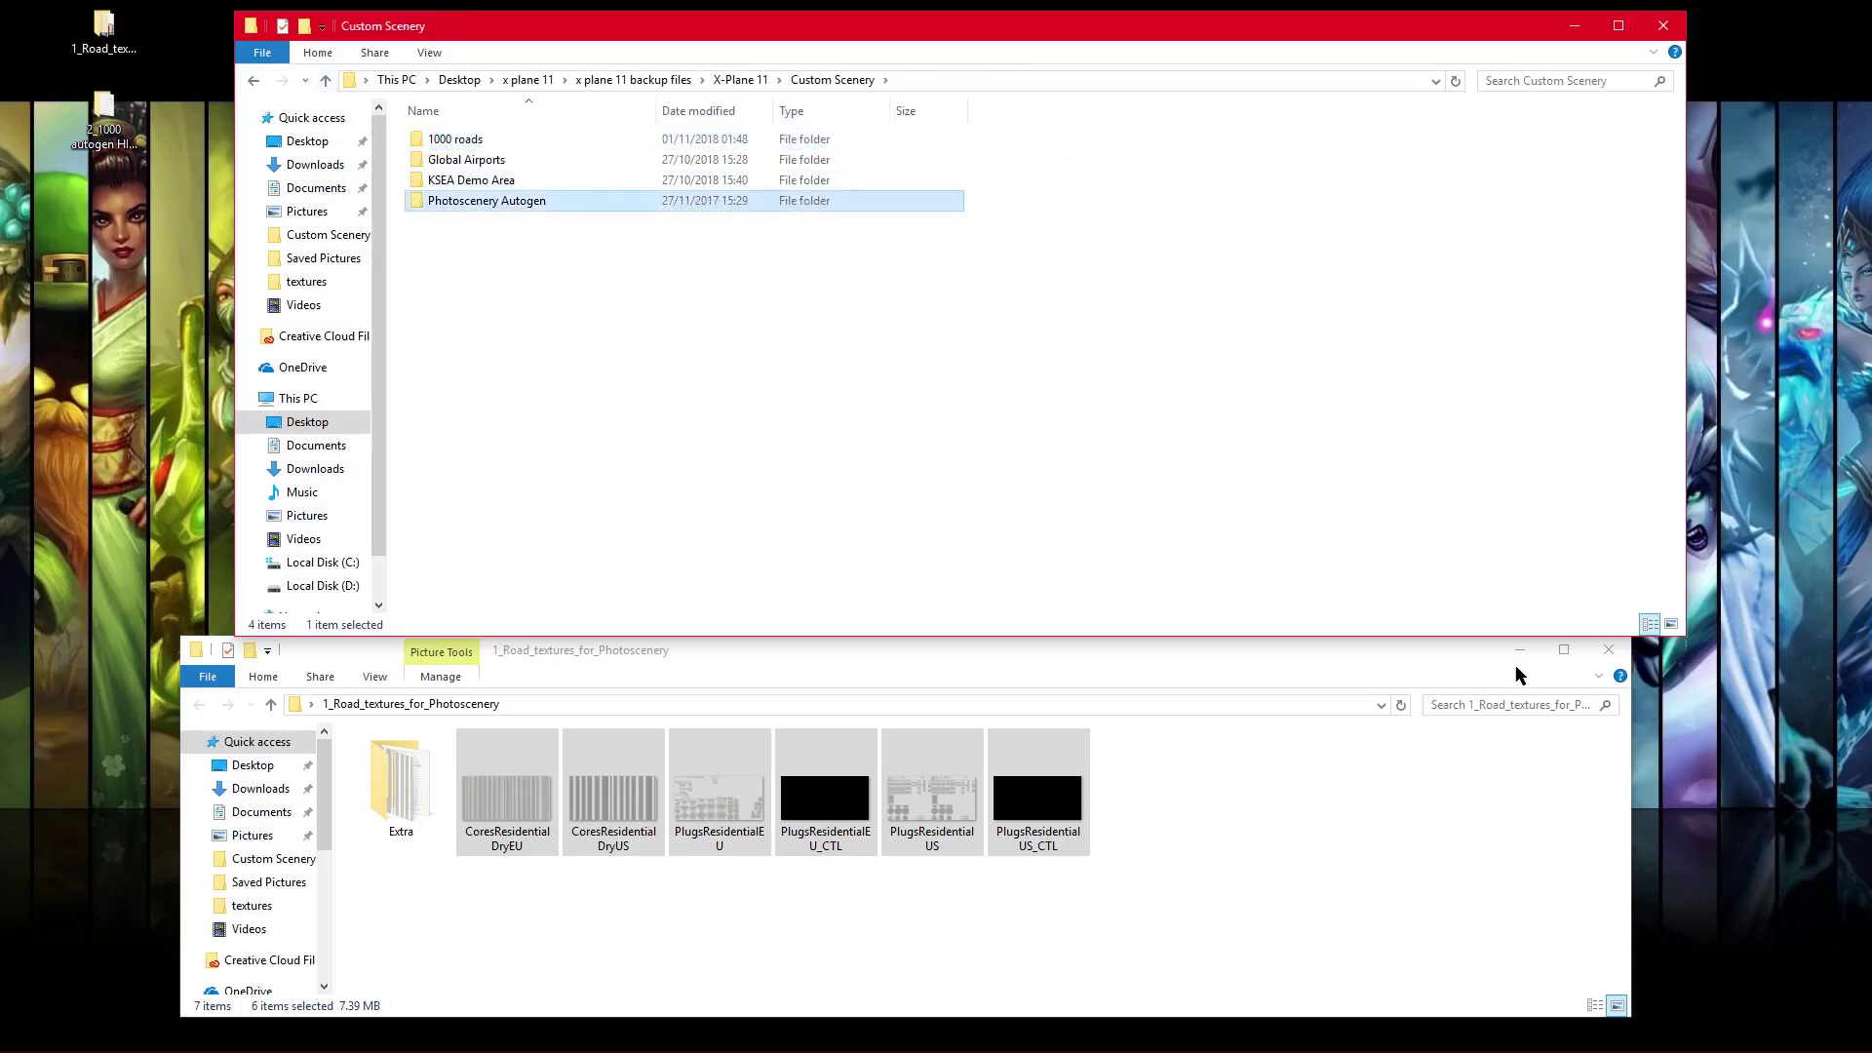
left_click(1512, 759)
left_click(1609, 650)
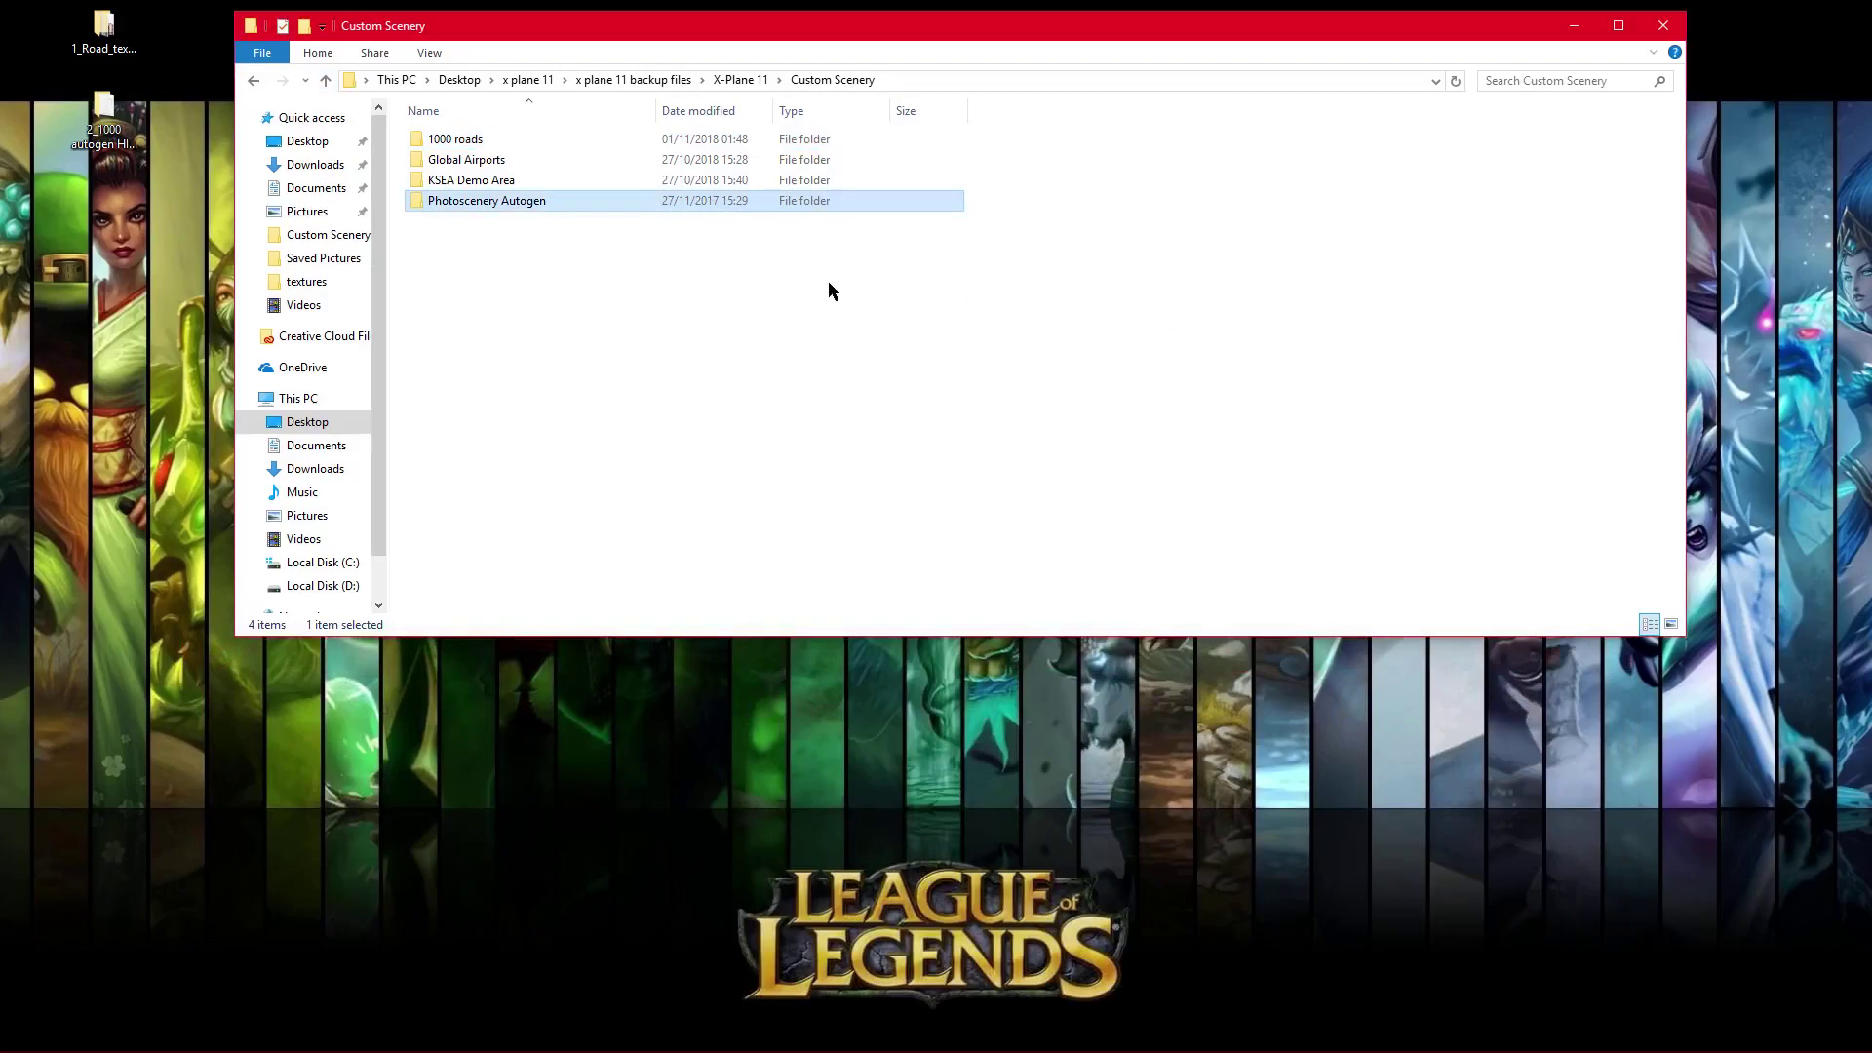
Step: Navigate into Custom Scenery > Photoscenery Autogen > EU > textures, listing 31 texture files
double_click(526, 203)
double_click(595, 215)
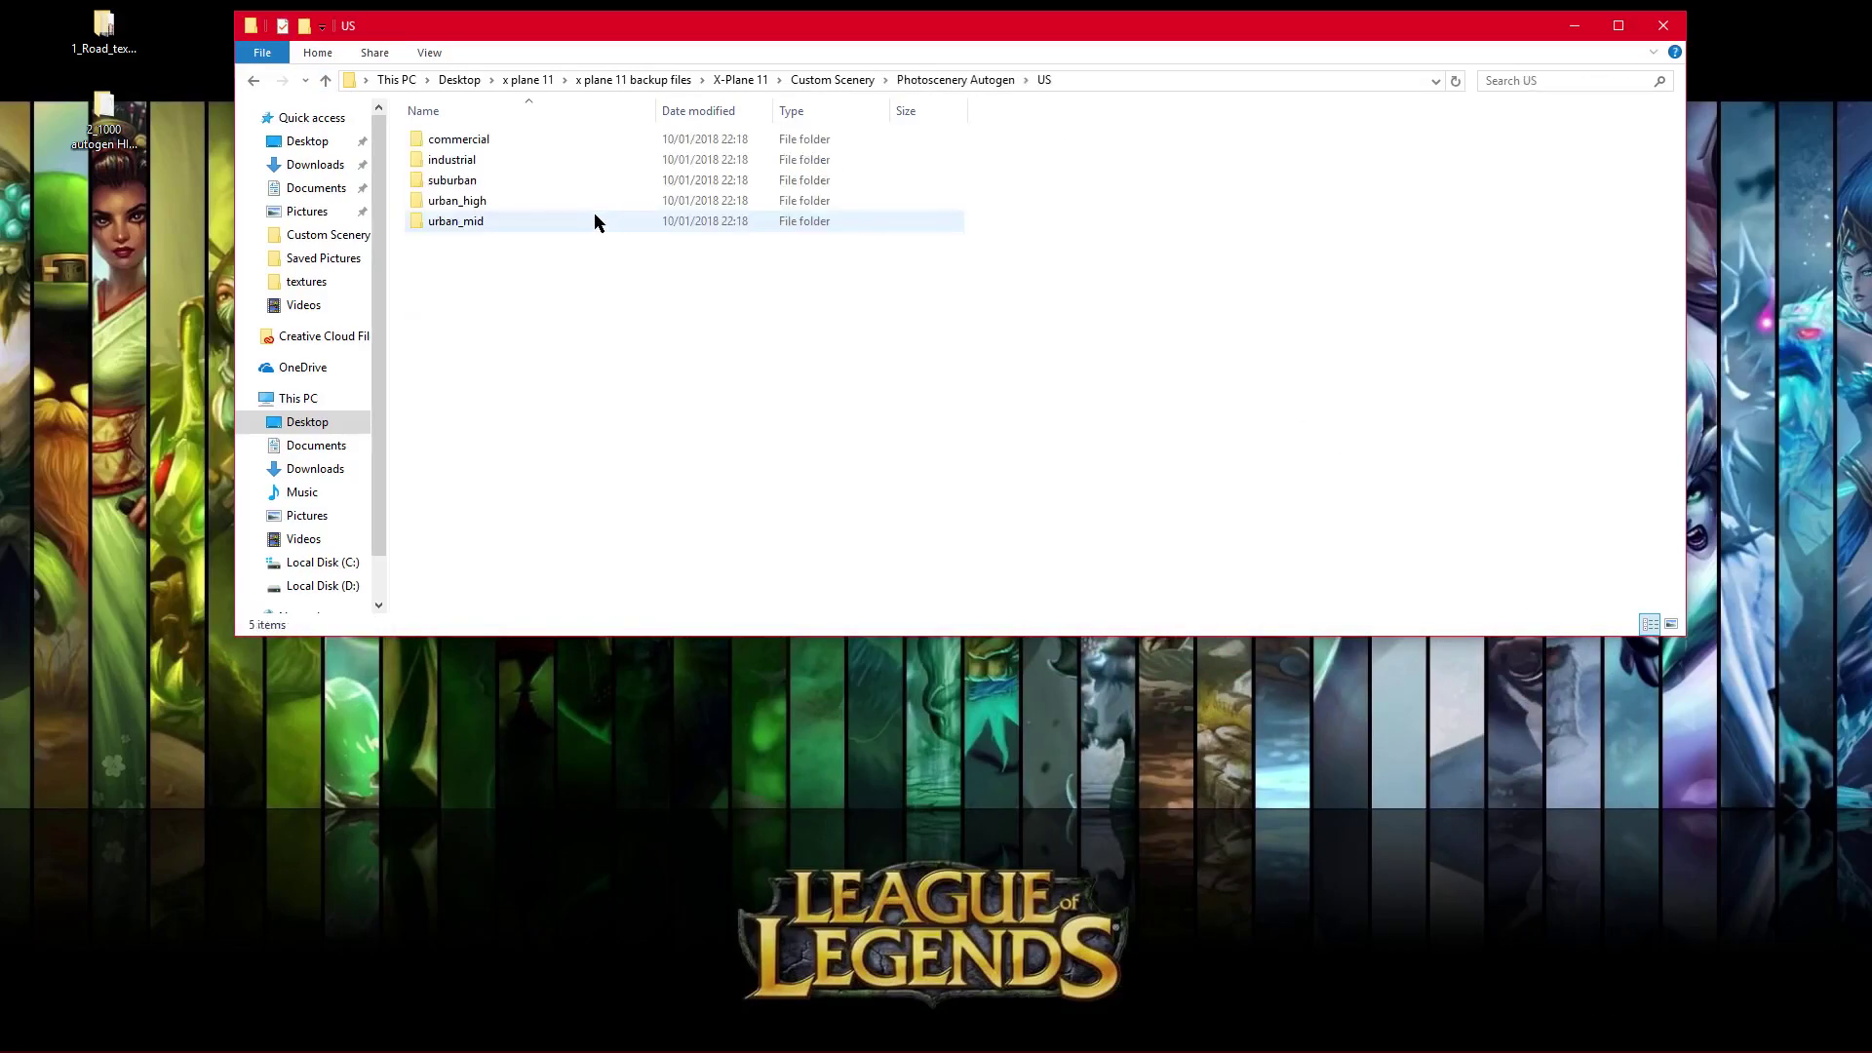
left_click(325, 80)
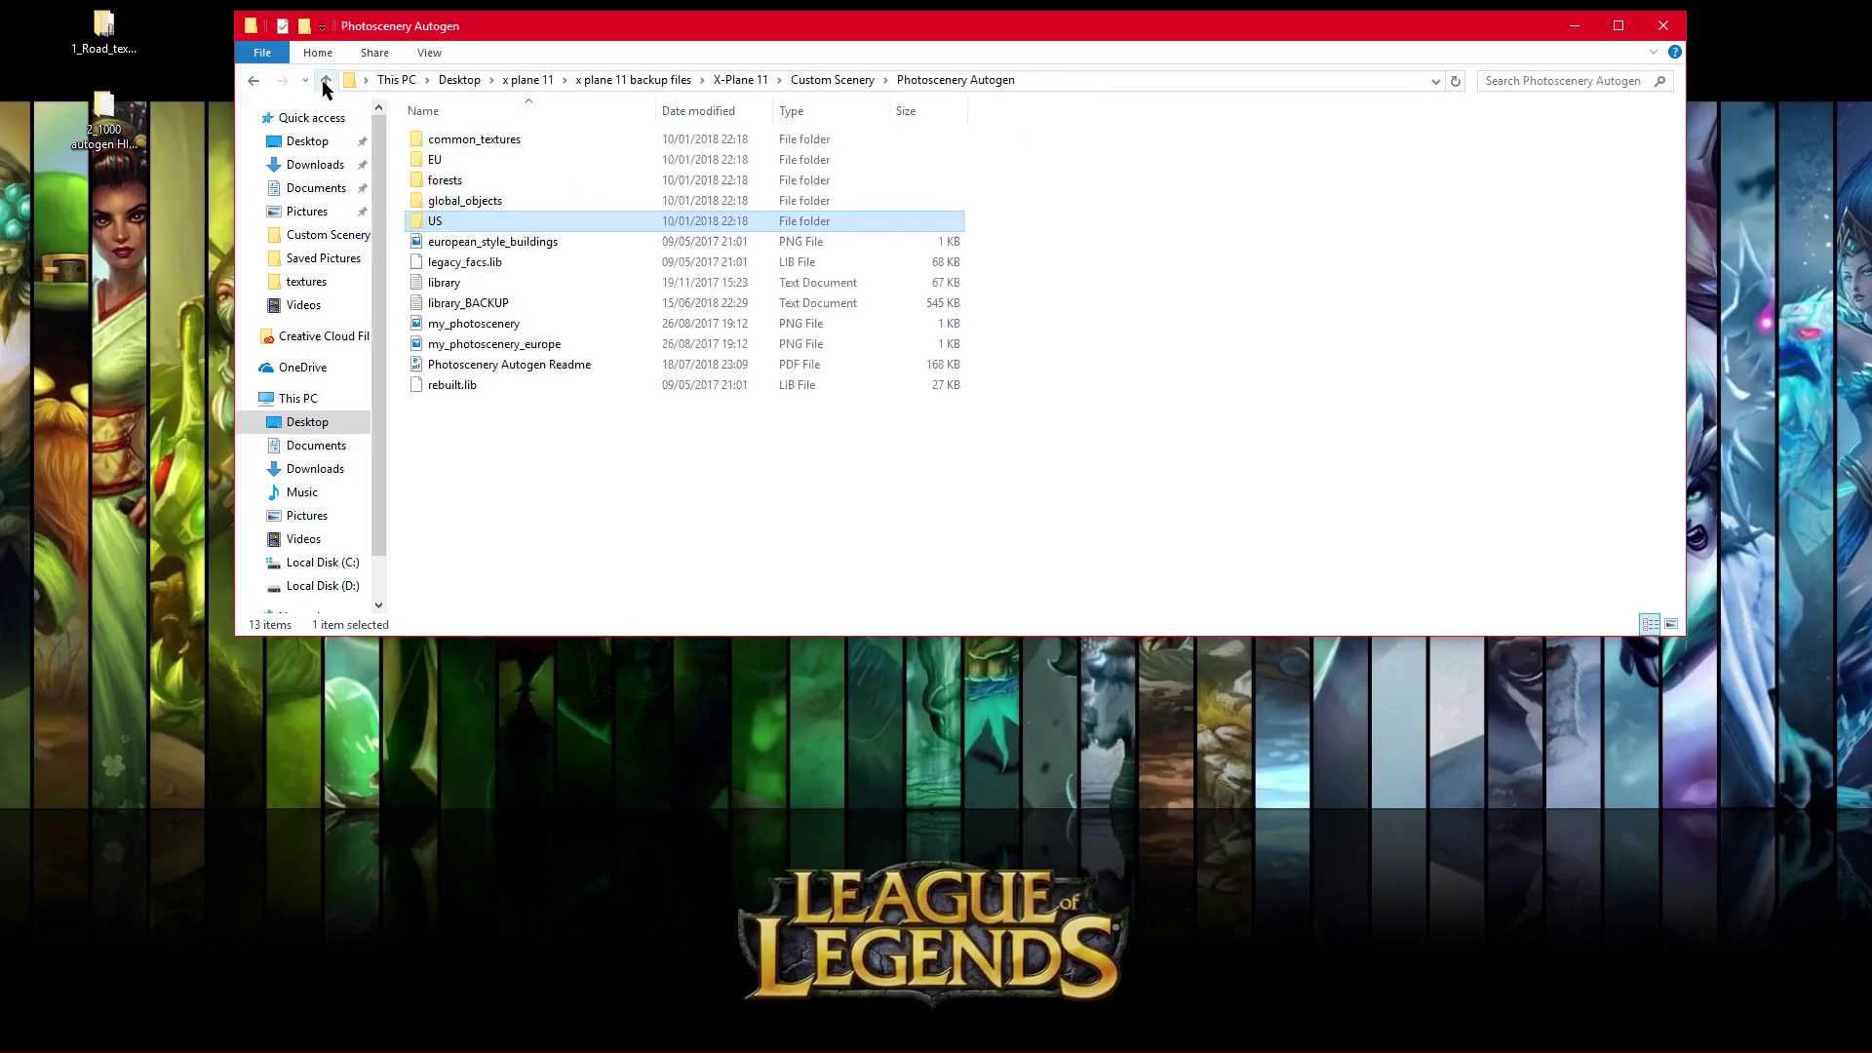
double_click(445, 162)
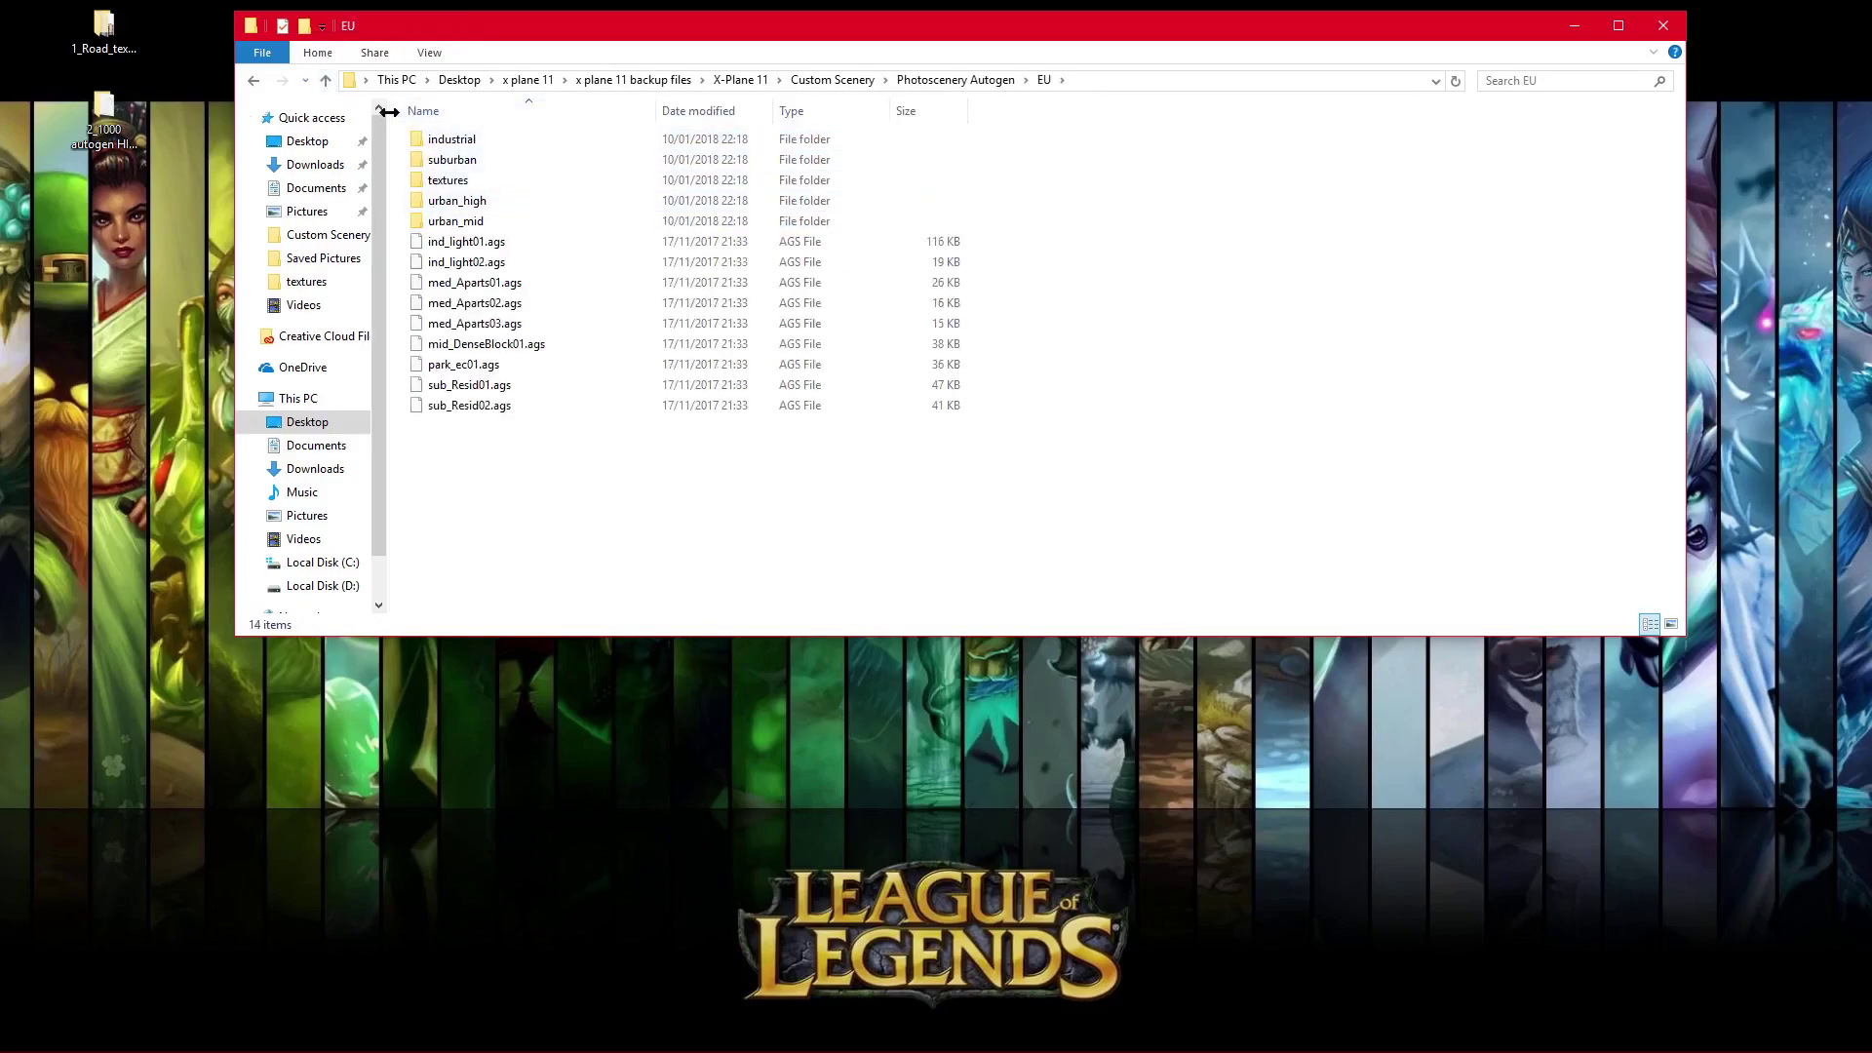
key("alt+Left")
key("alt+Left")
key("alt+Left")
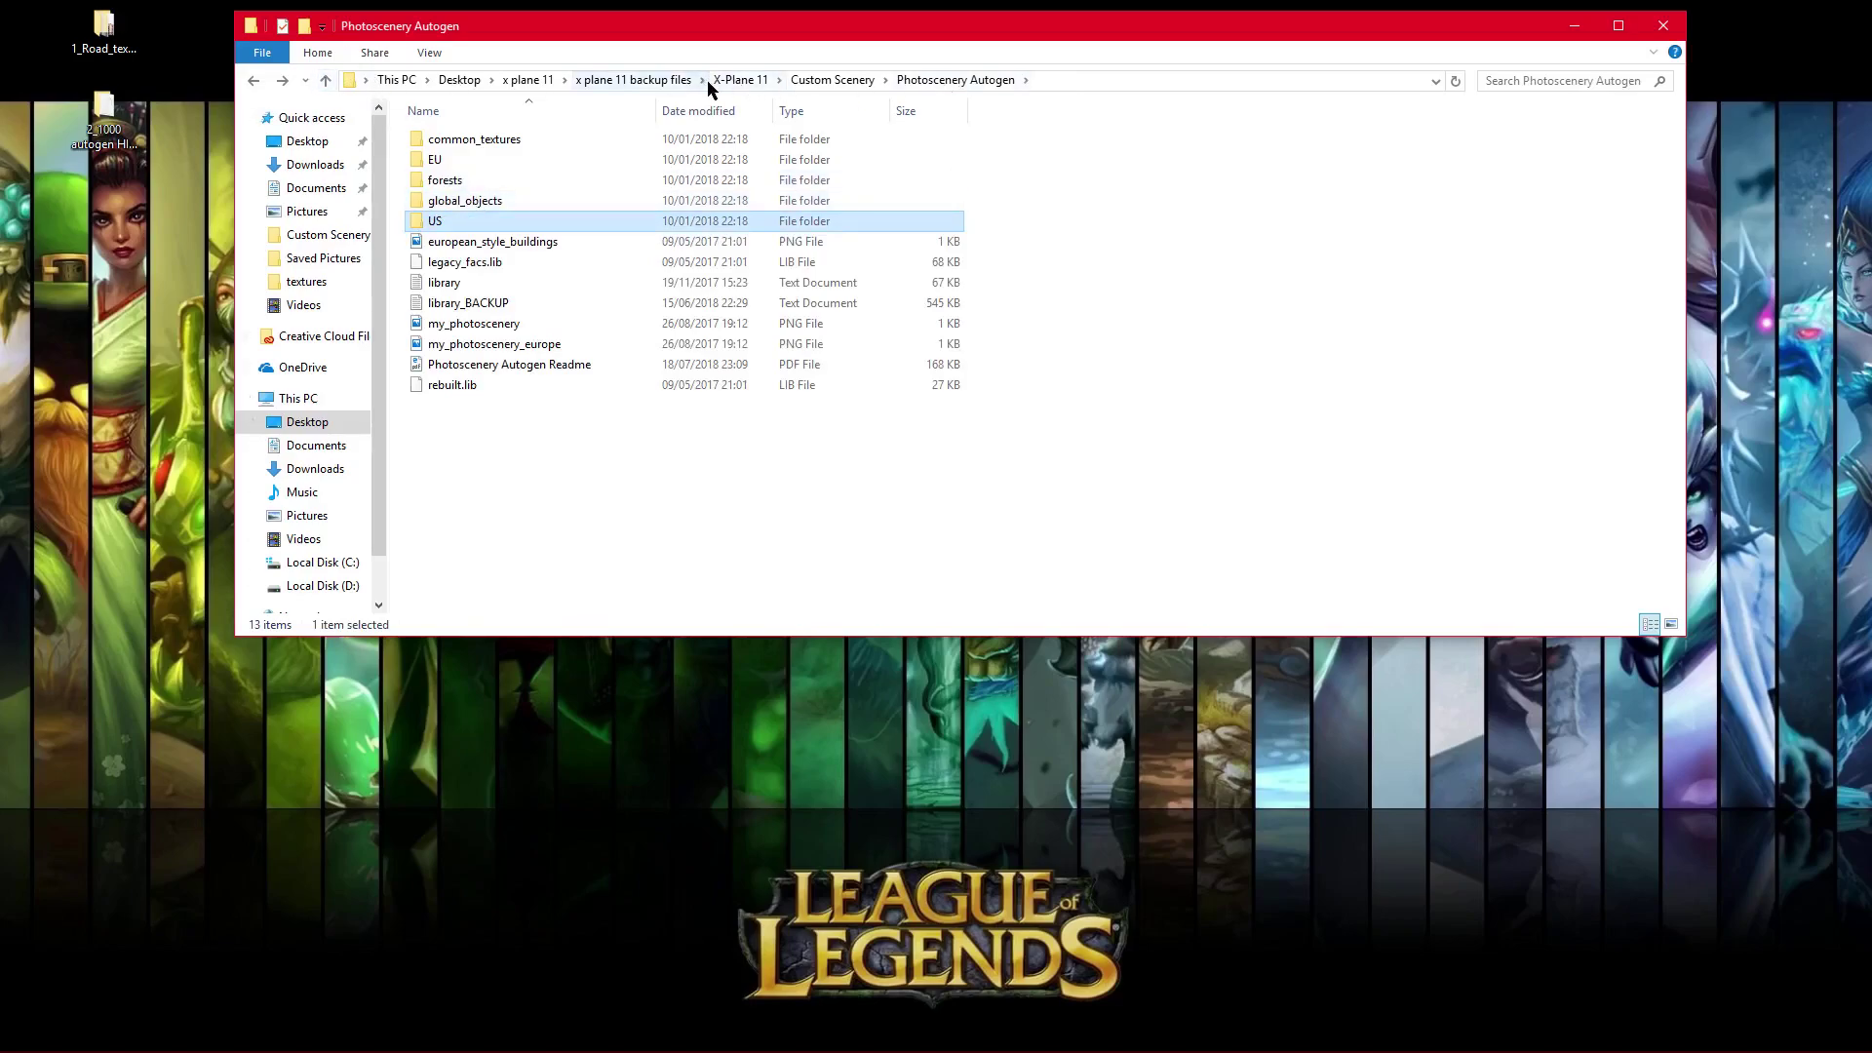
left_click(761, 87)
double_click(493, 200)
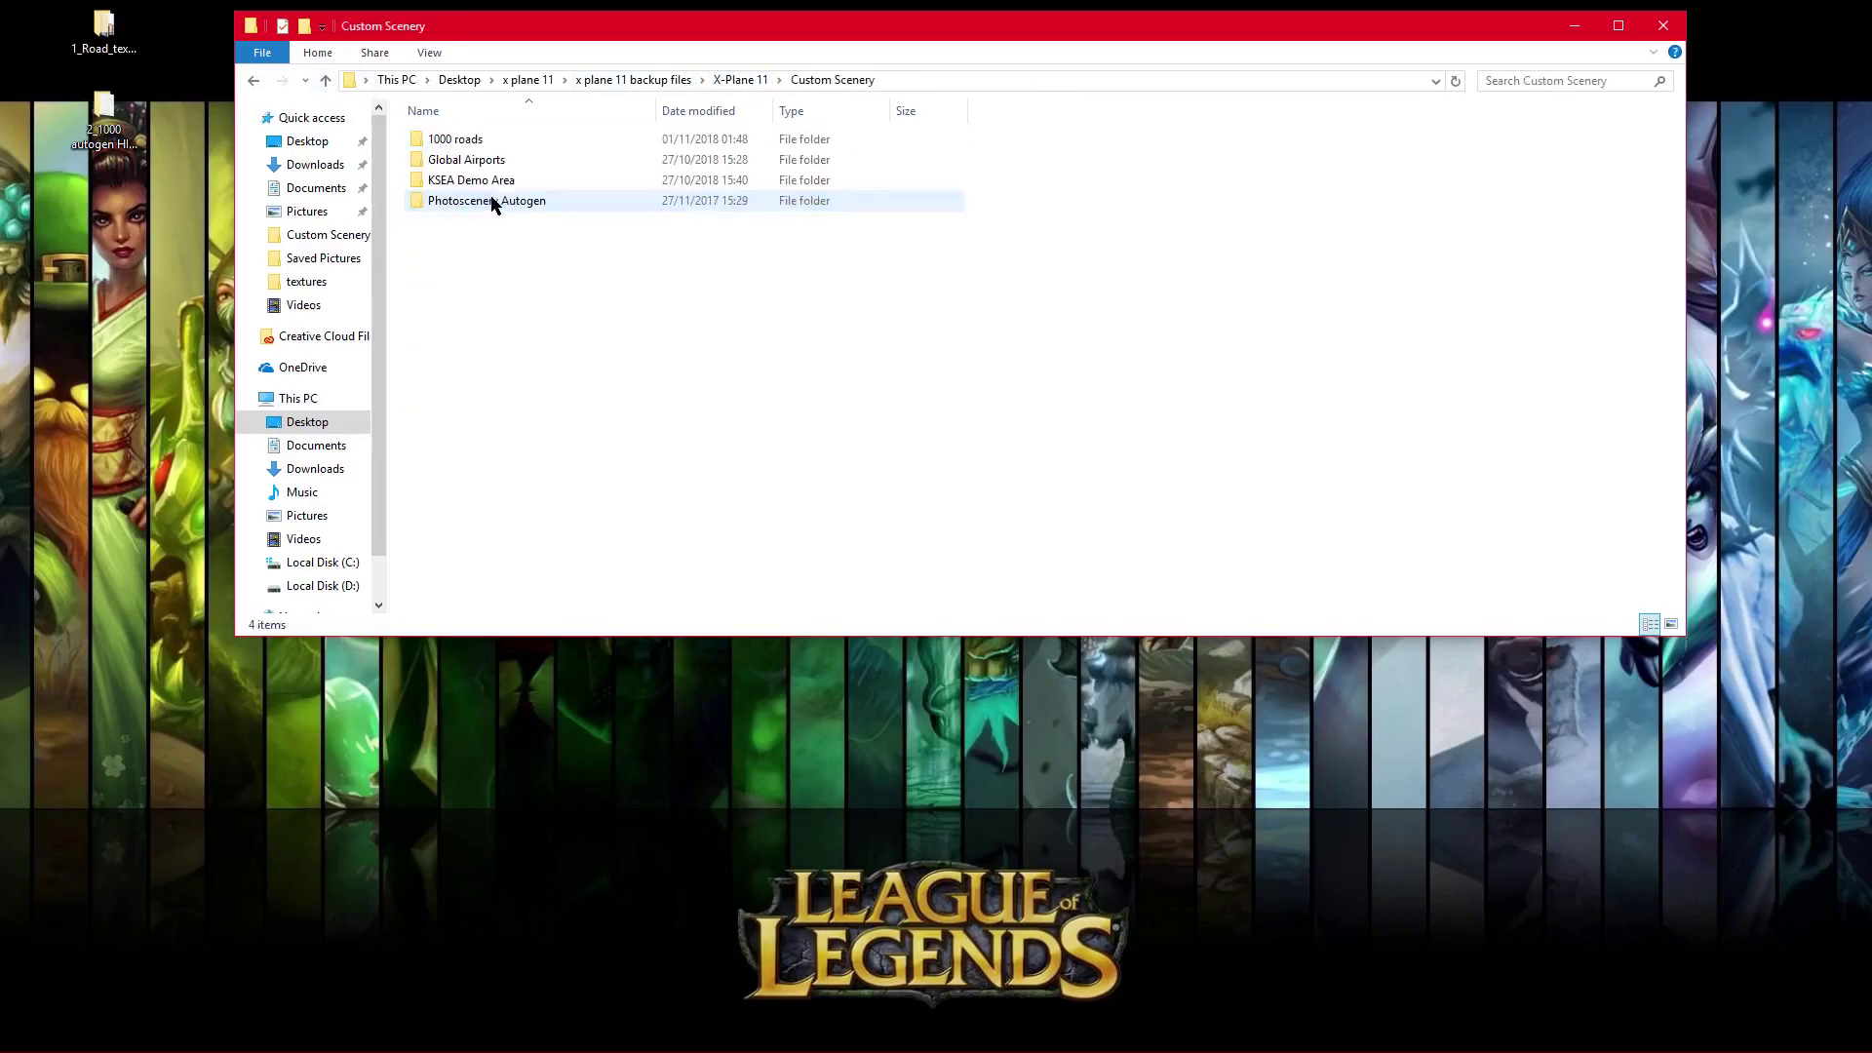
double_click(580, 206)
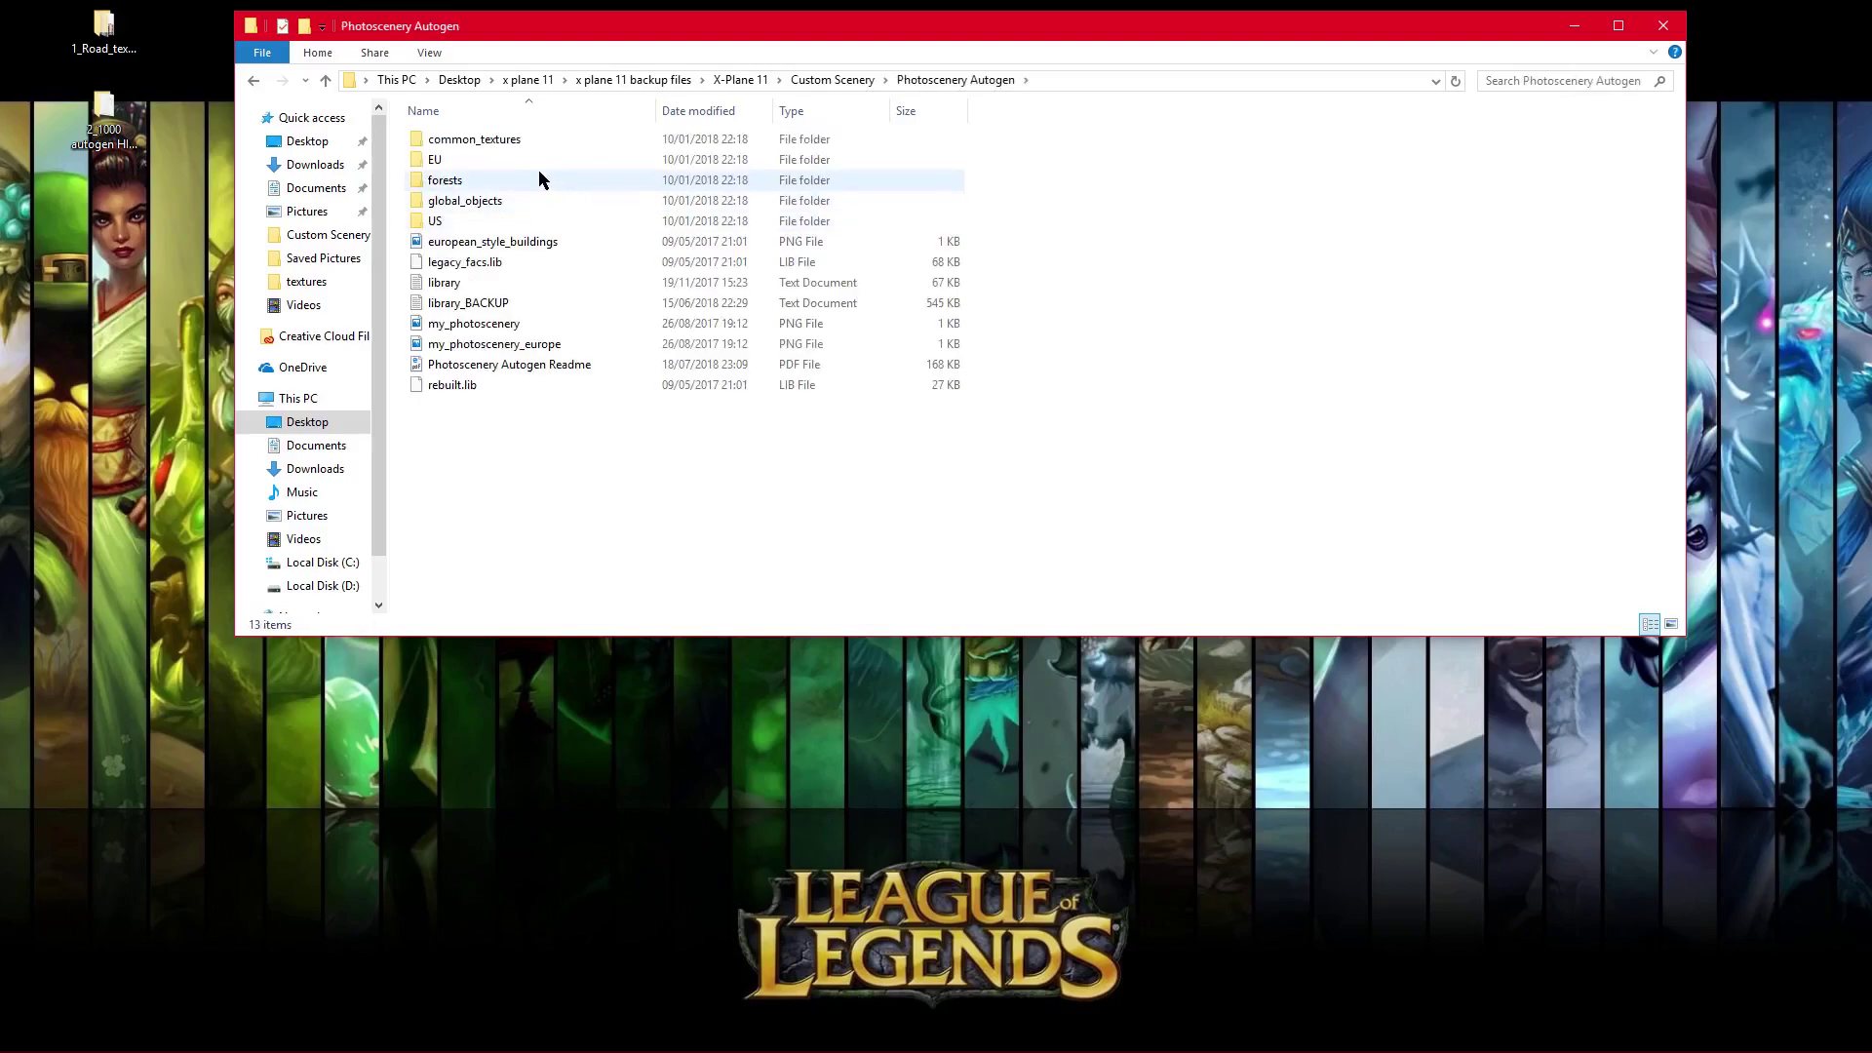
double_click(454, 159)
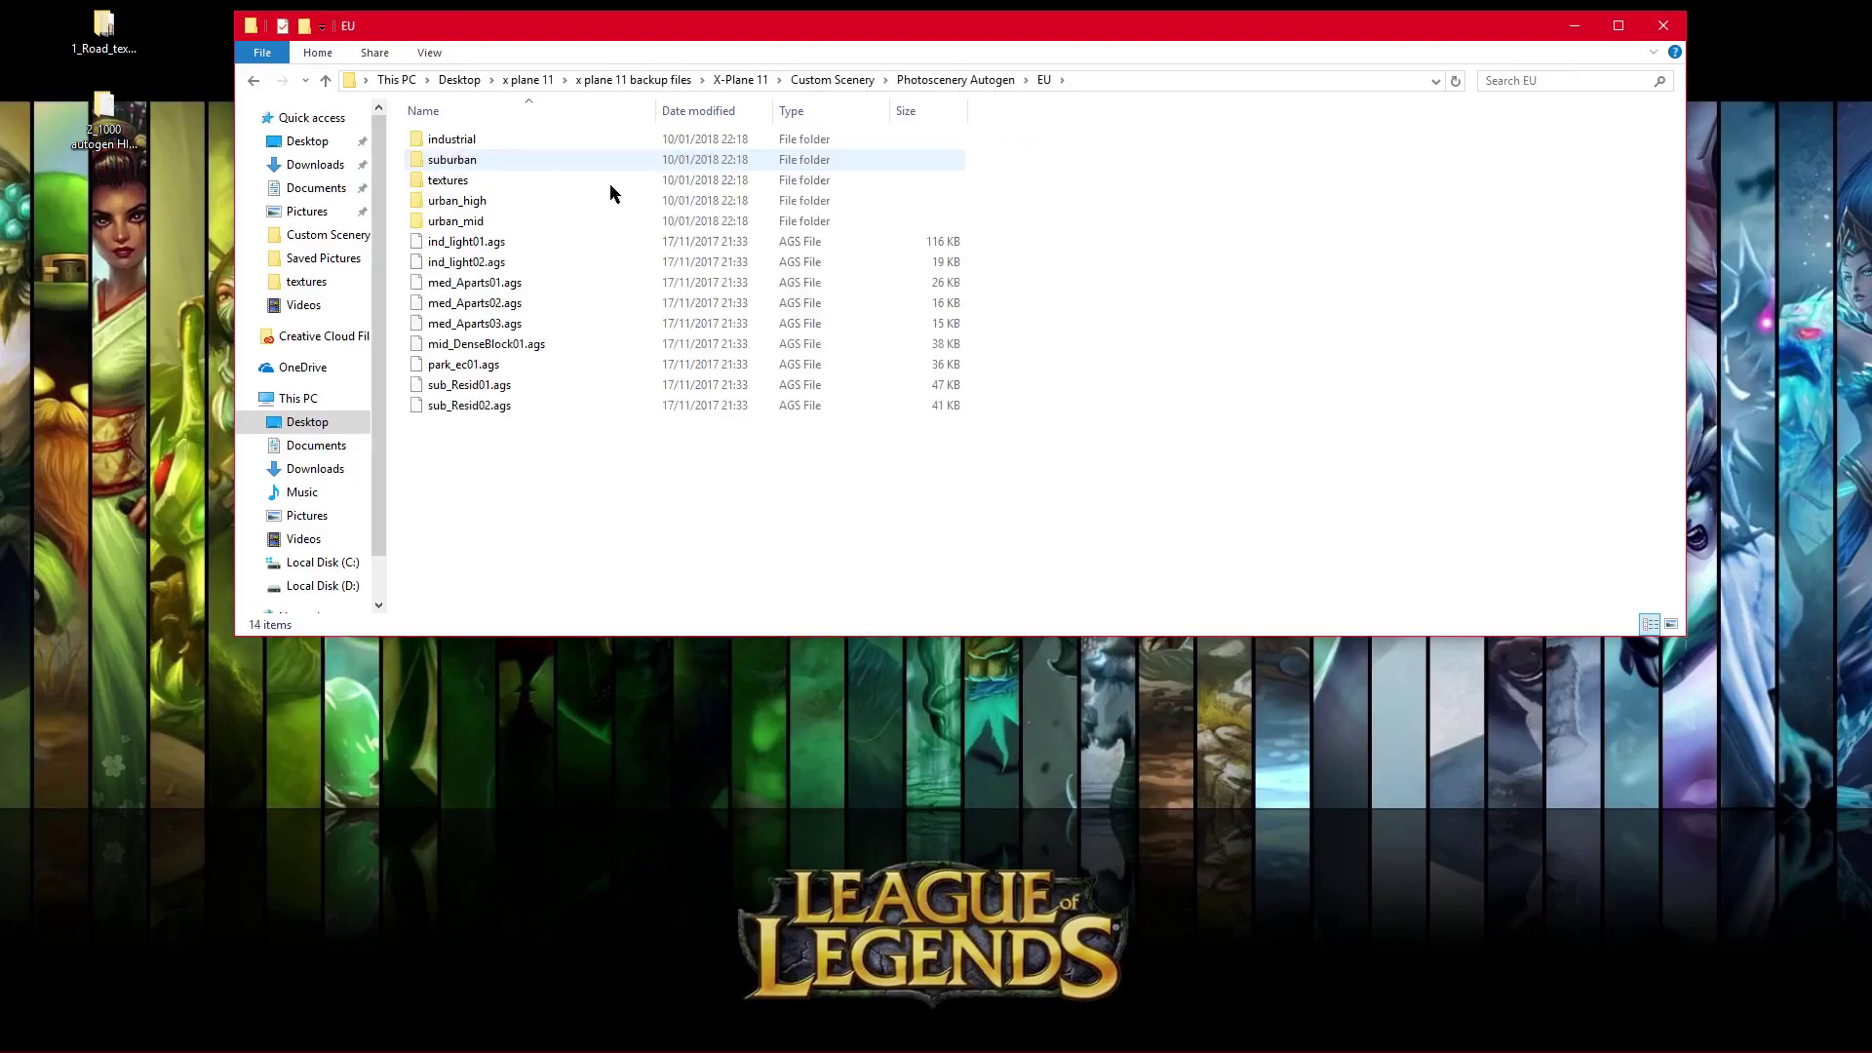
double_click(458, 180)
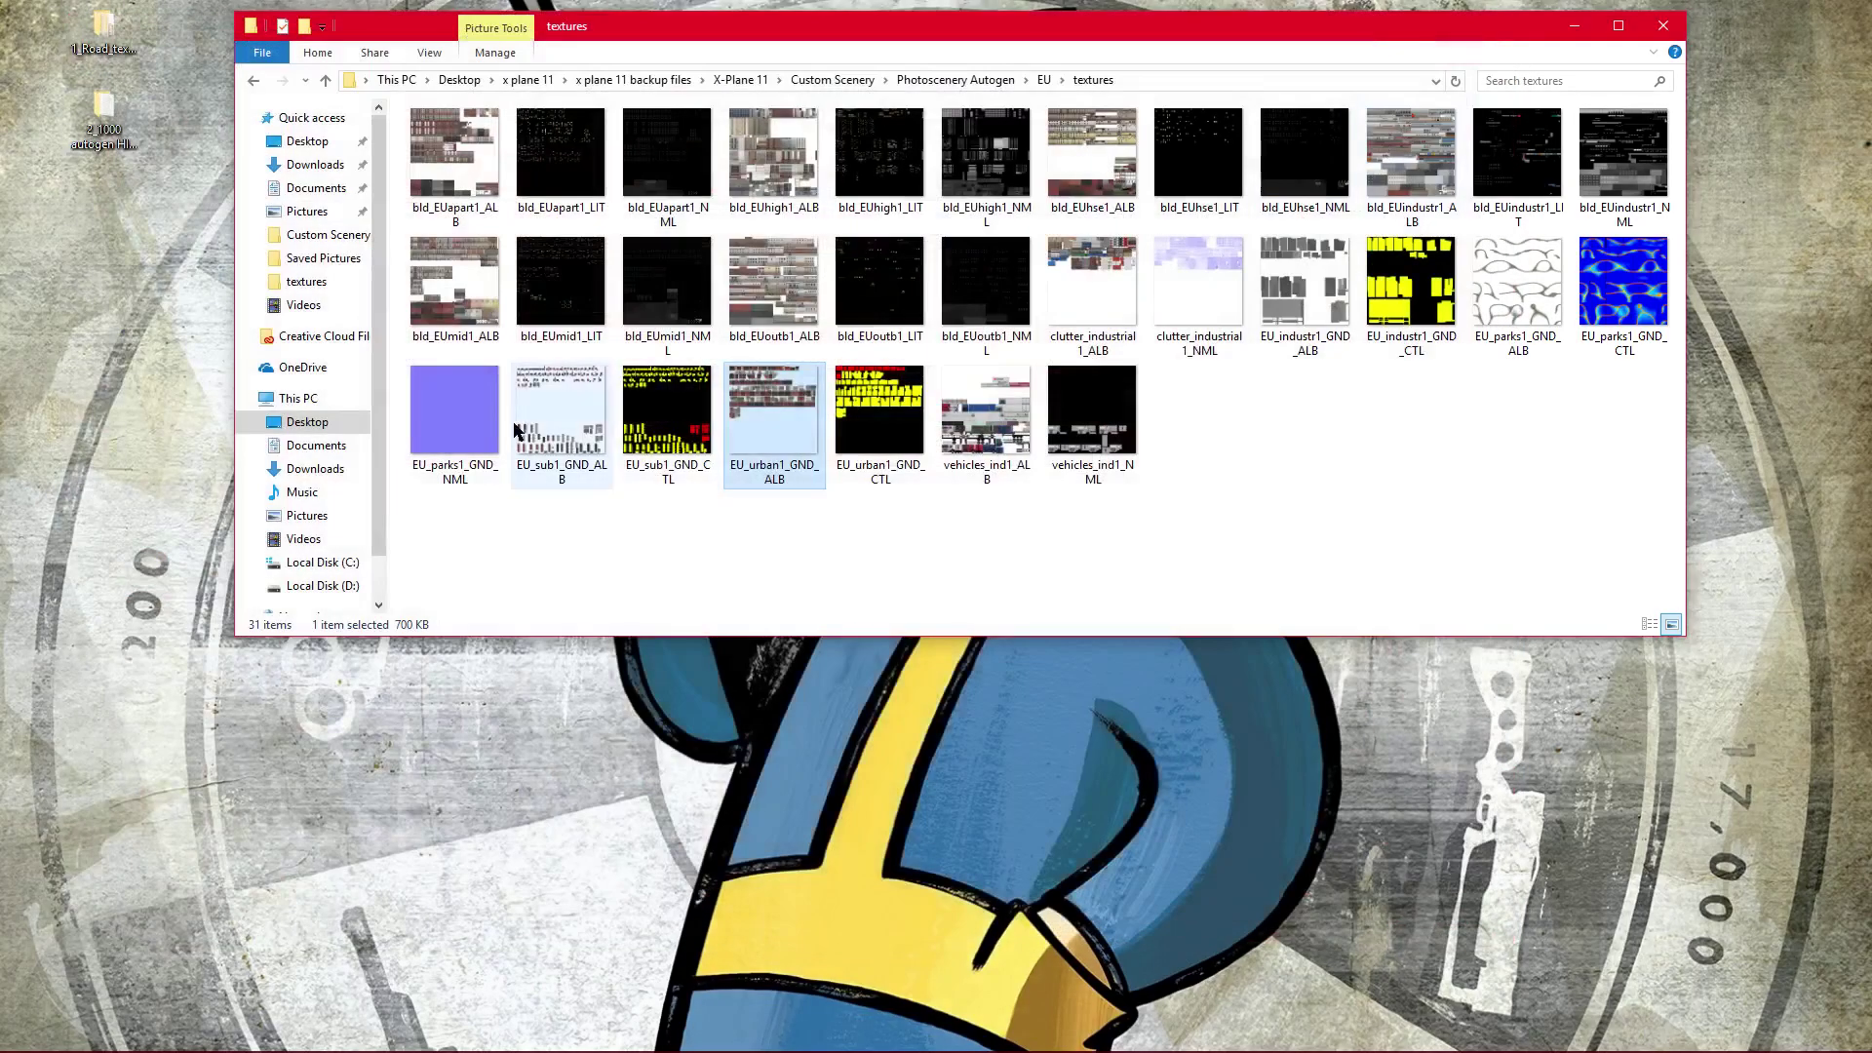
Step: Preview EU_sub1_GND_ALB in Photos, dismiss the timeout error and close the preview
left_click(517, 429)
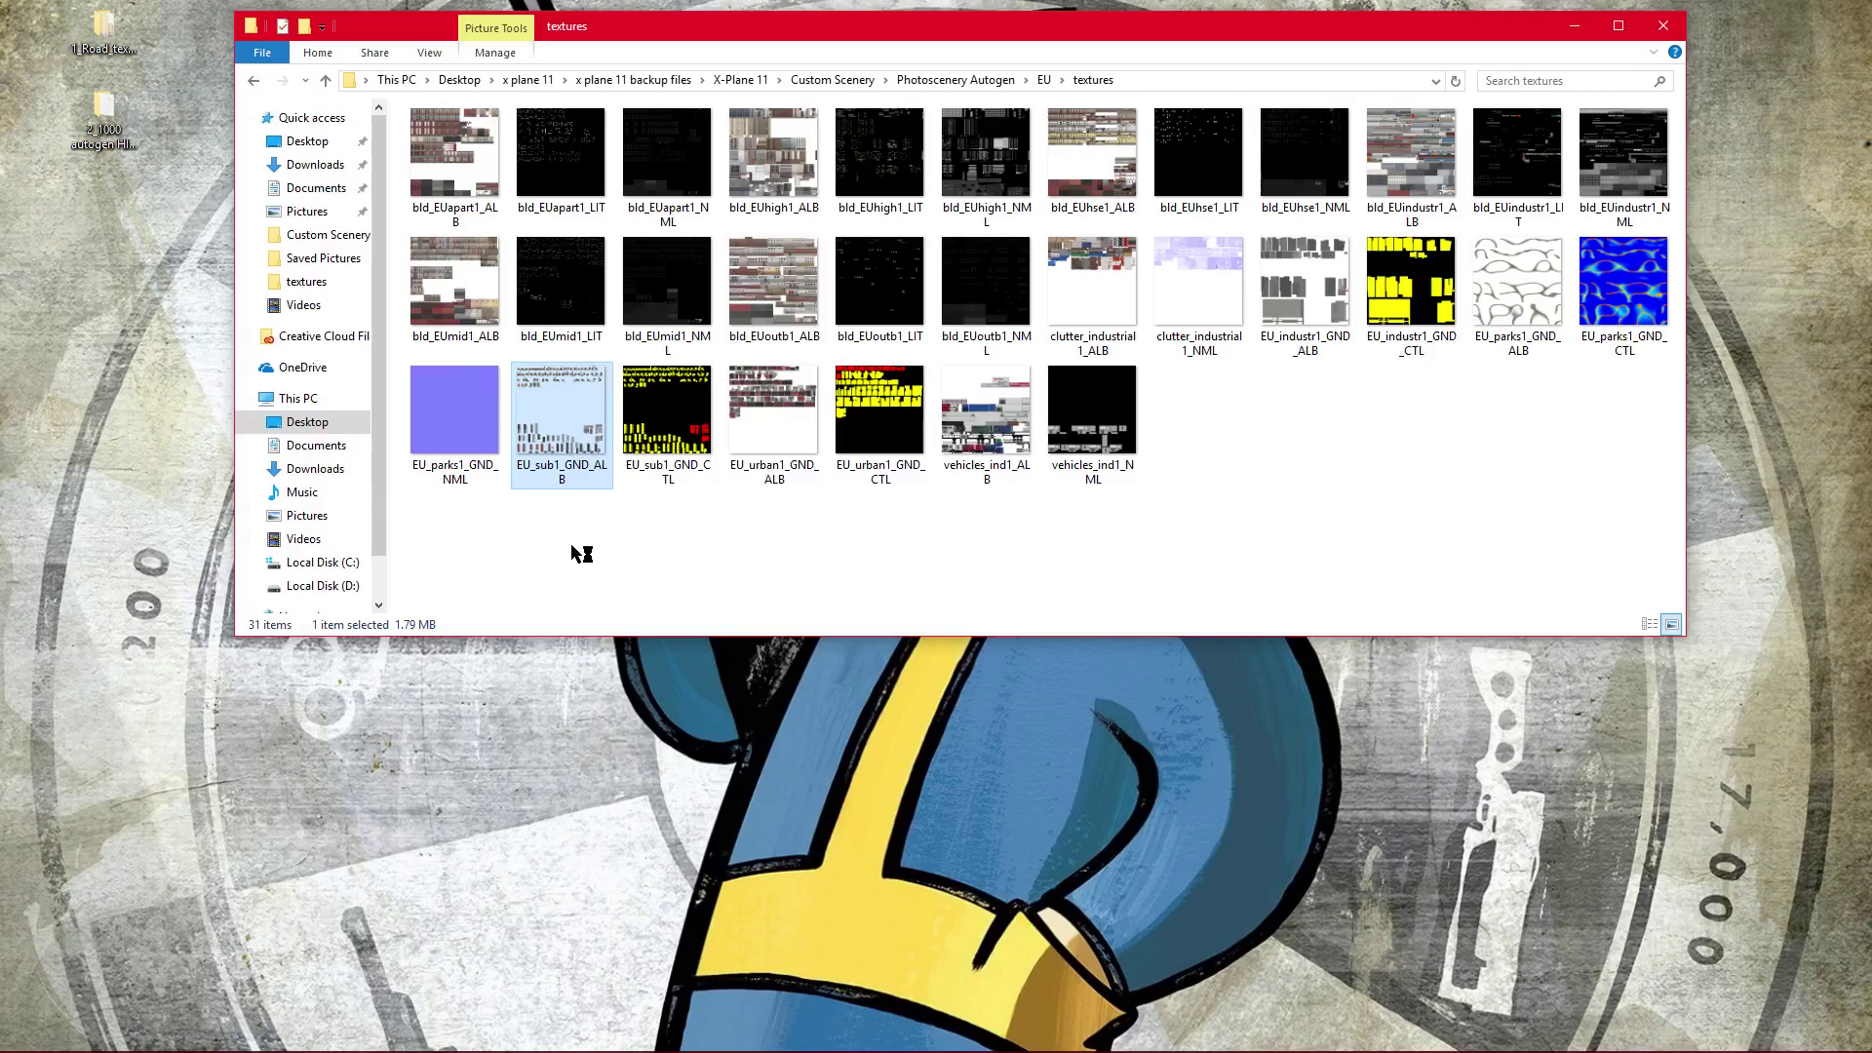
key("alt+Tab")
key("alt+Tab")
key("alt+Tab")
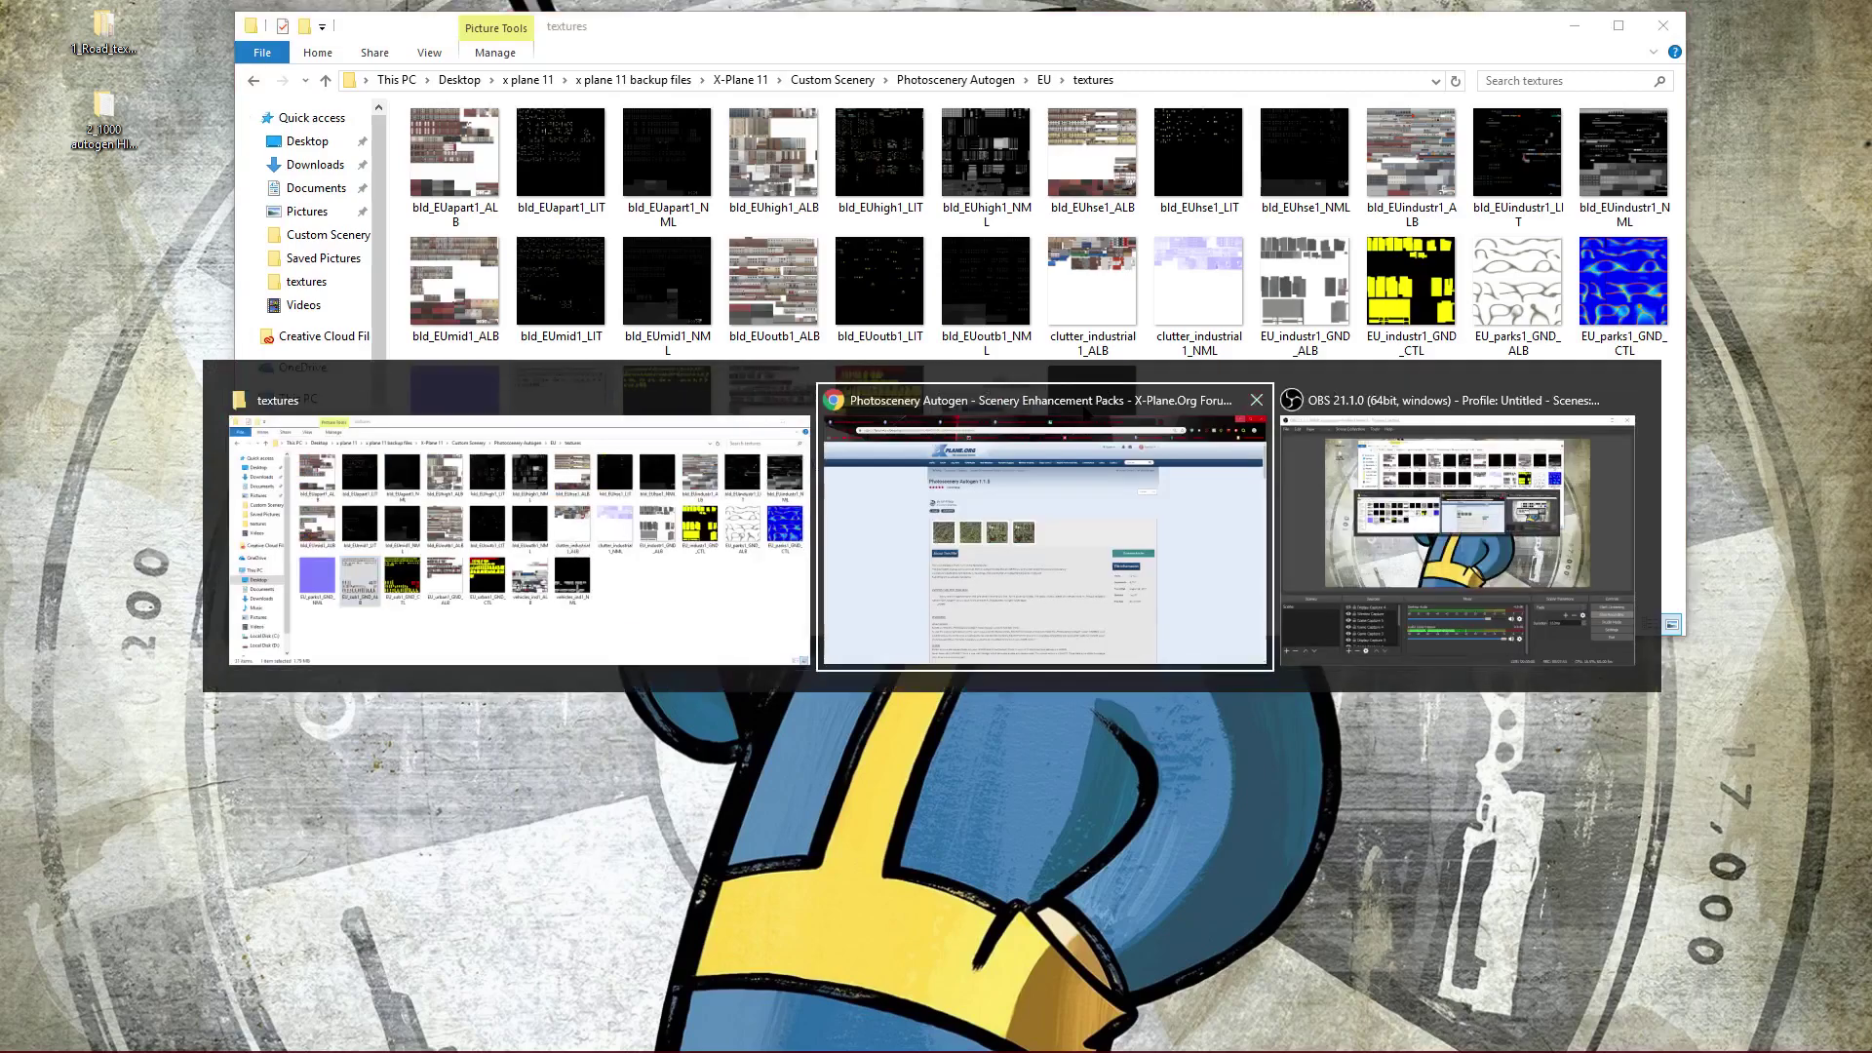
left_click(585, 532)
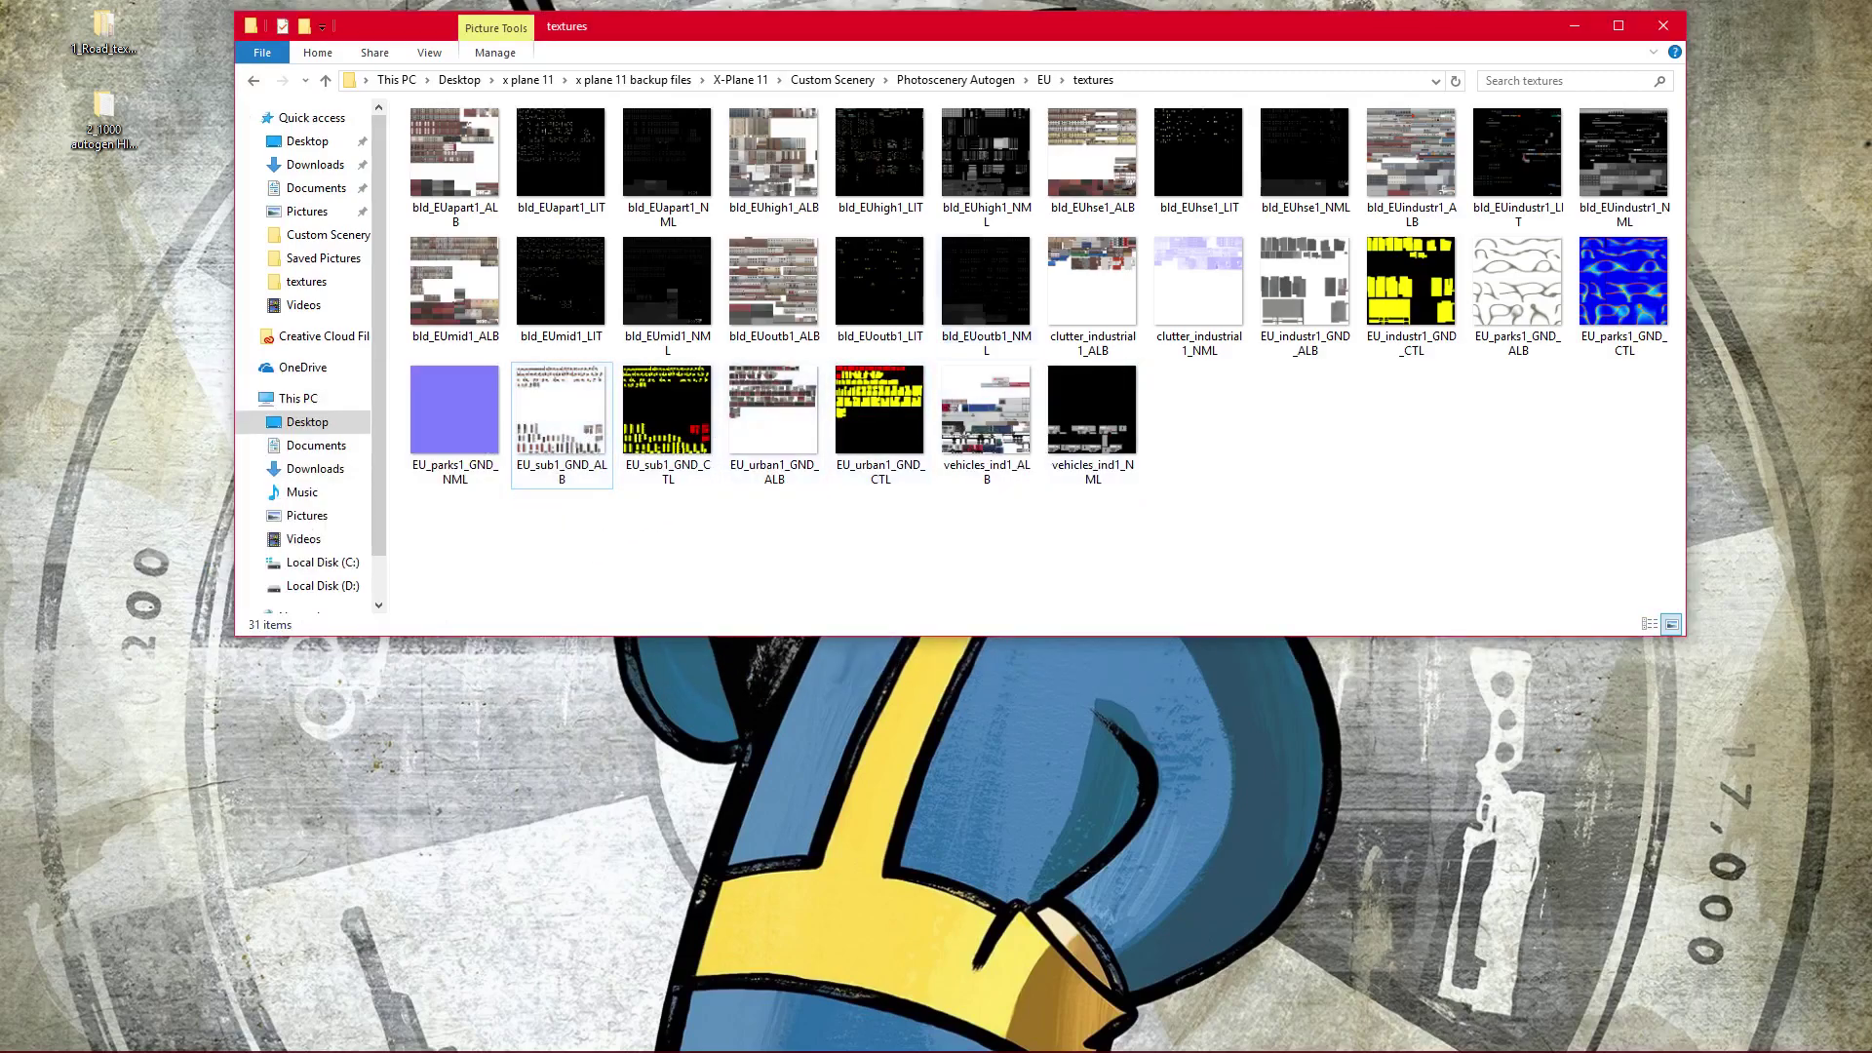
double_click(571, 441)
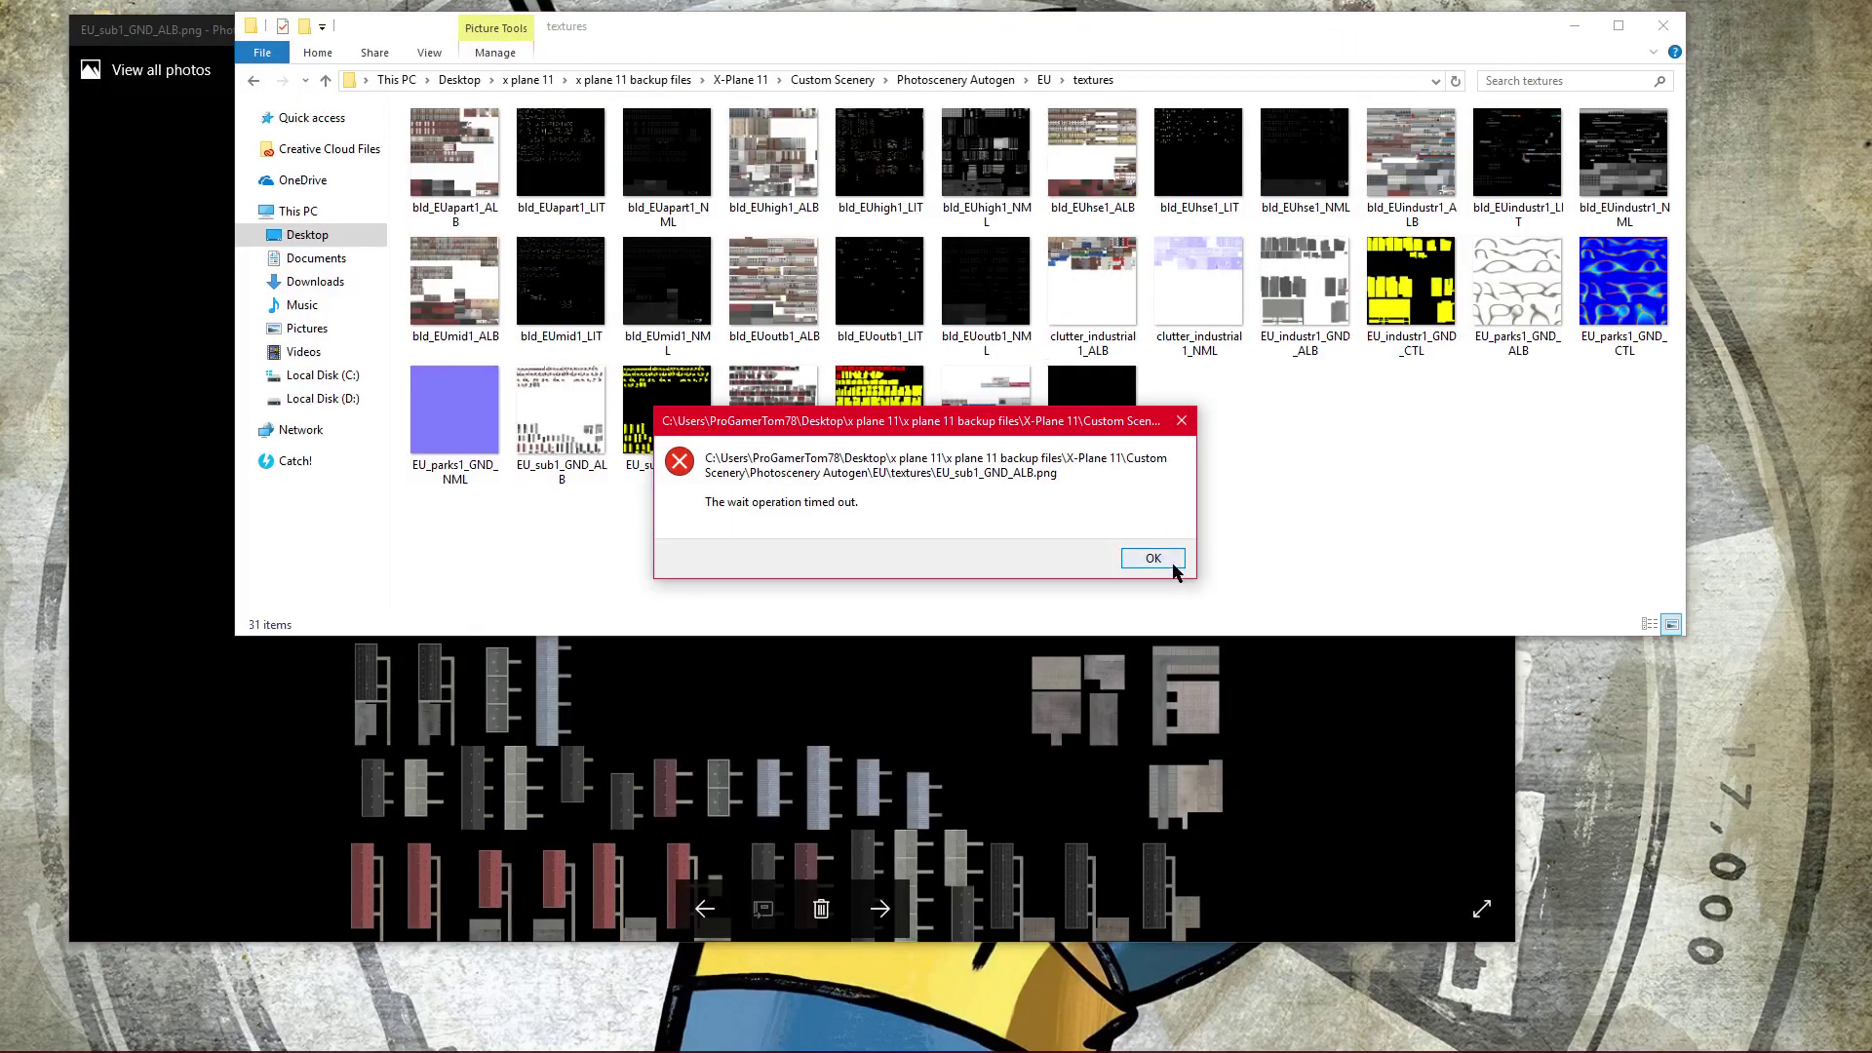
left_click(1173, 558)
left_click(1492, 27)
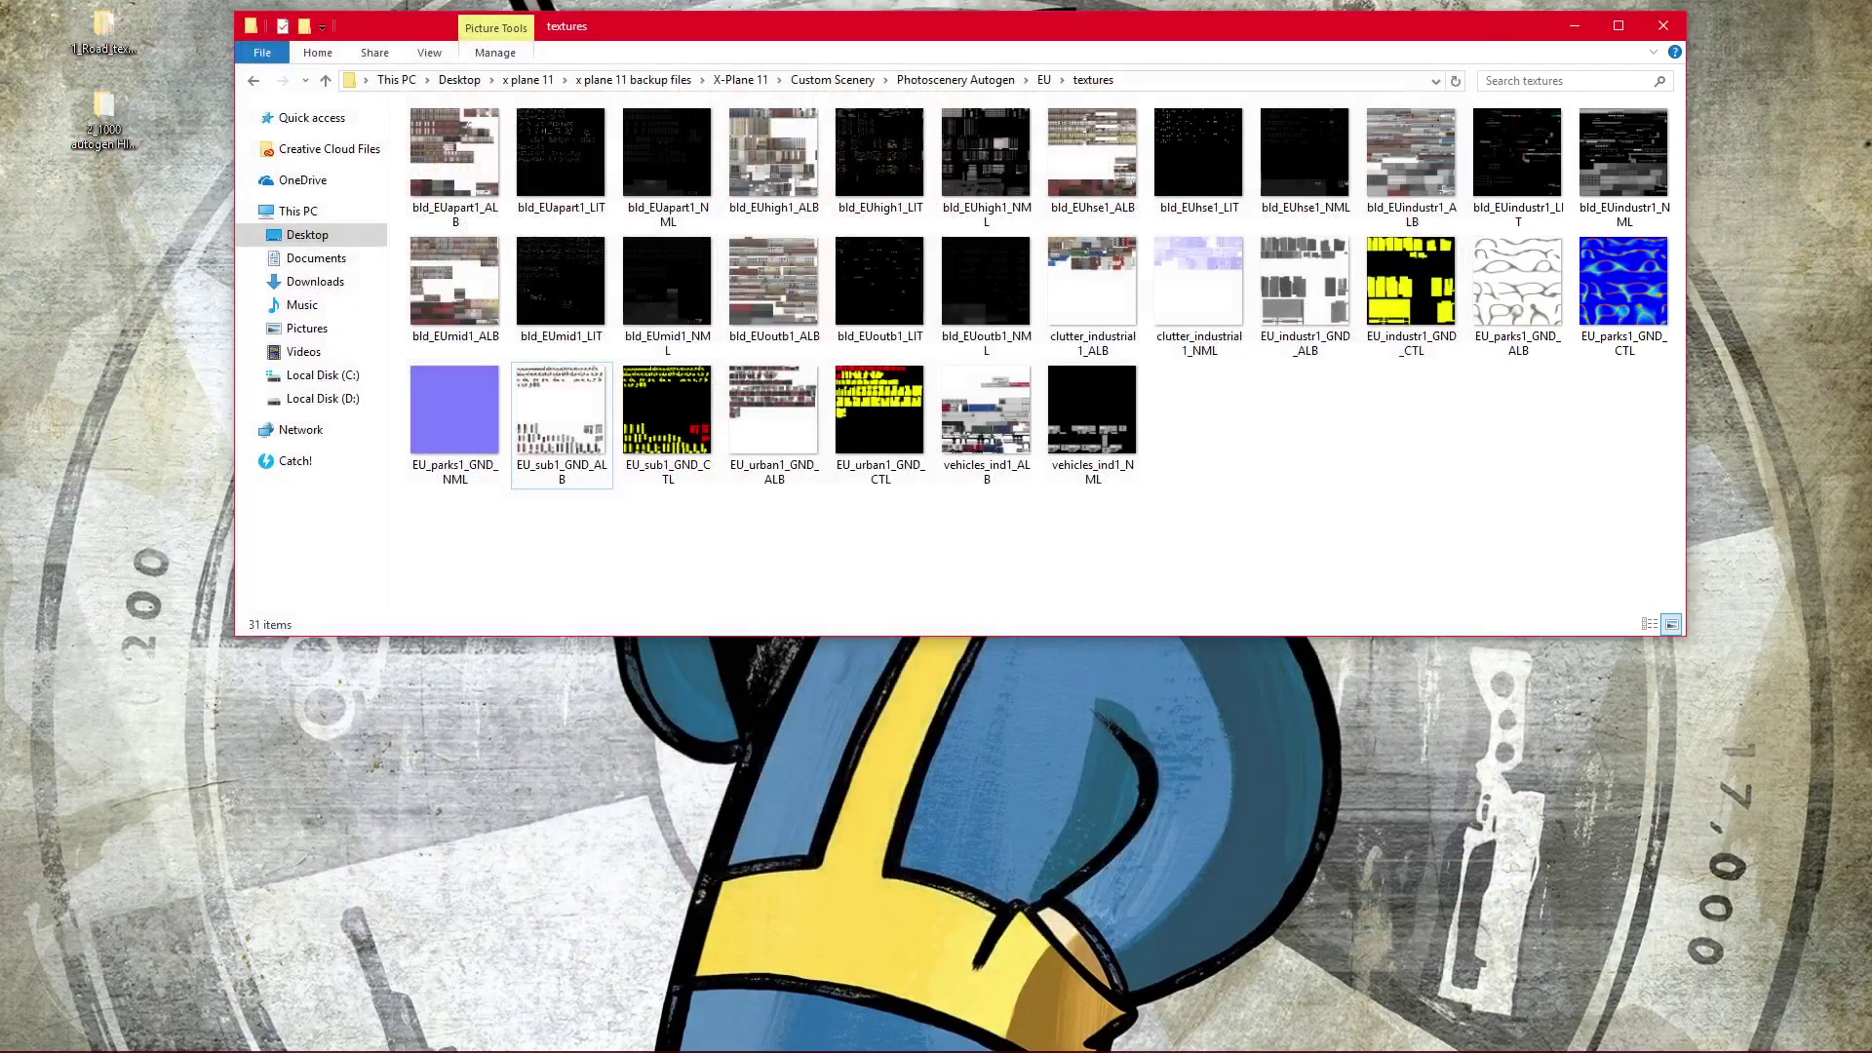
Step: Reselect EU_sub1_GND_ALB, move the Explorer window lower and switch to Chrome
left_click(559, 483)
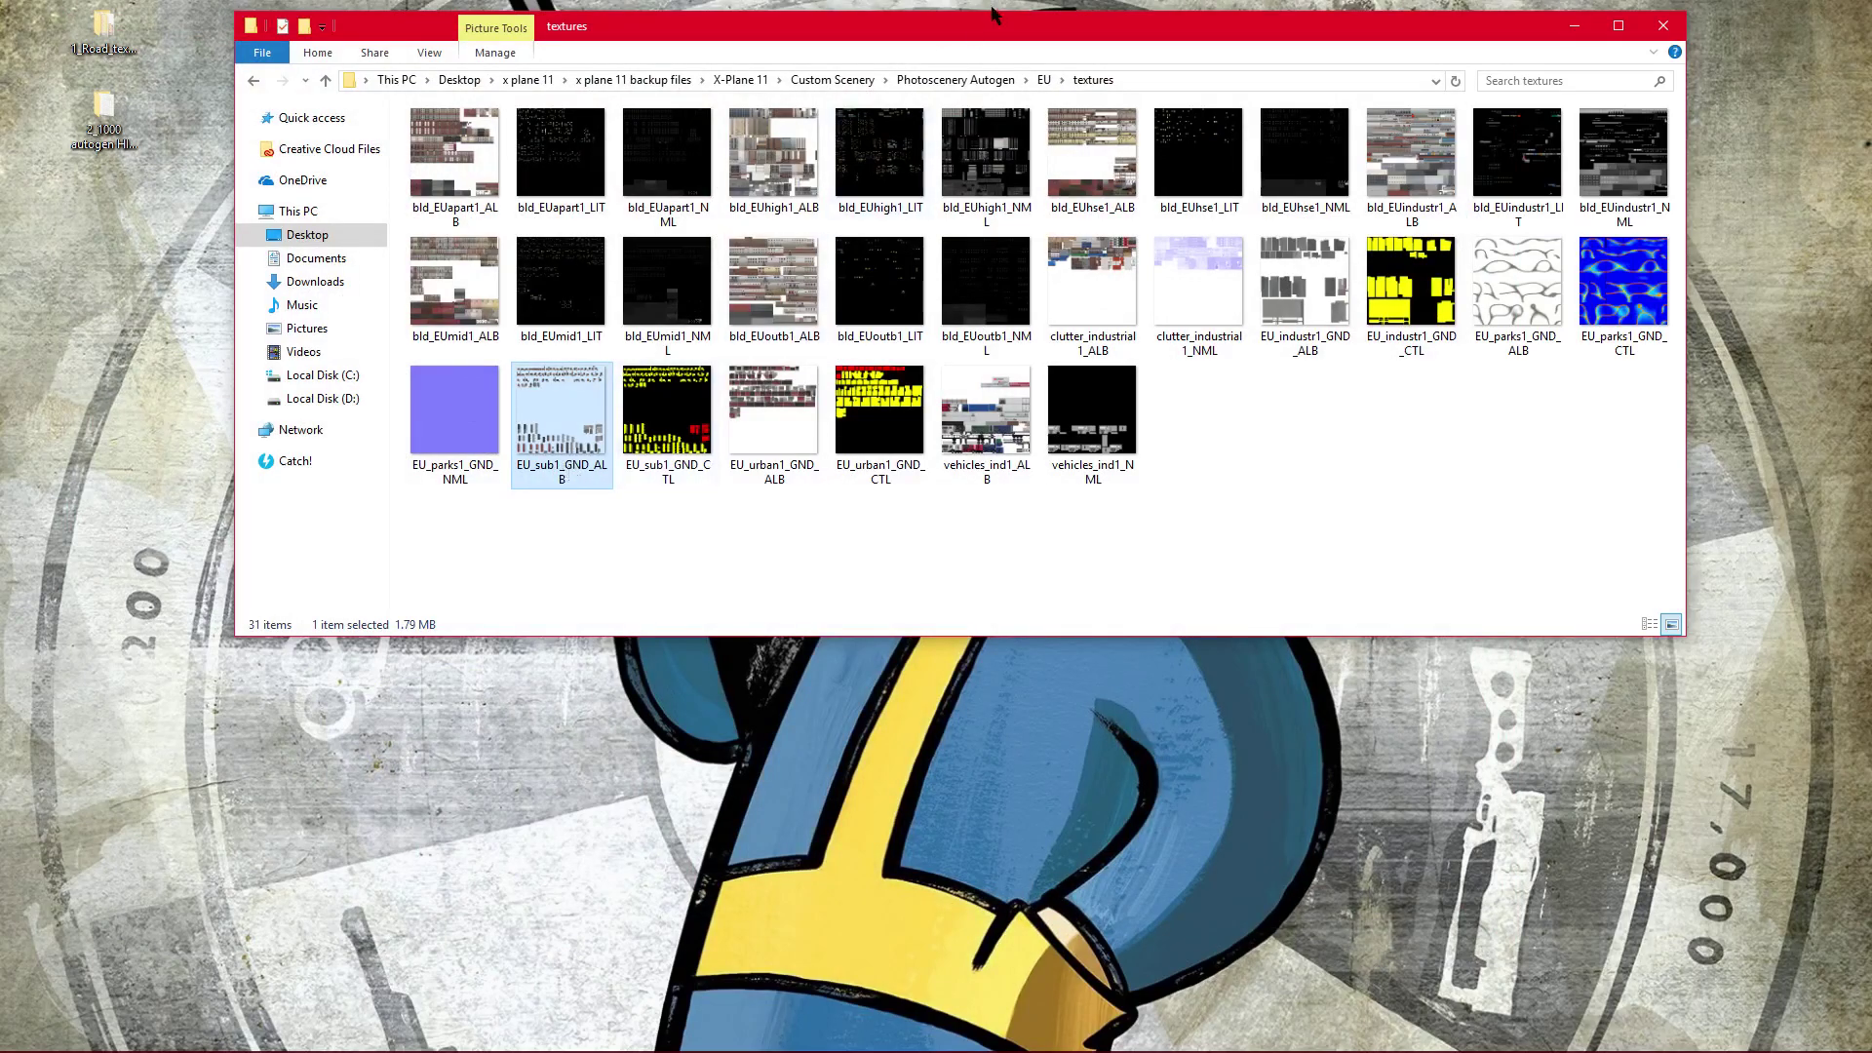
left_click_drag(990, 34, 944, 145)
key("alt+Tab")
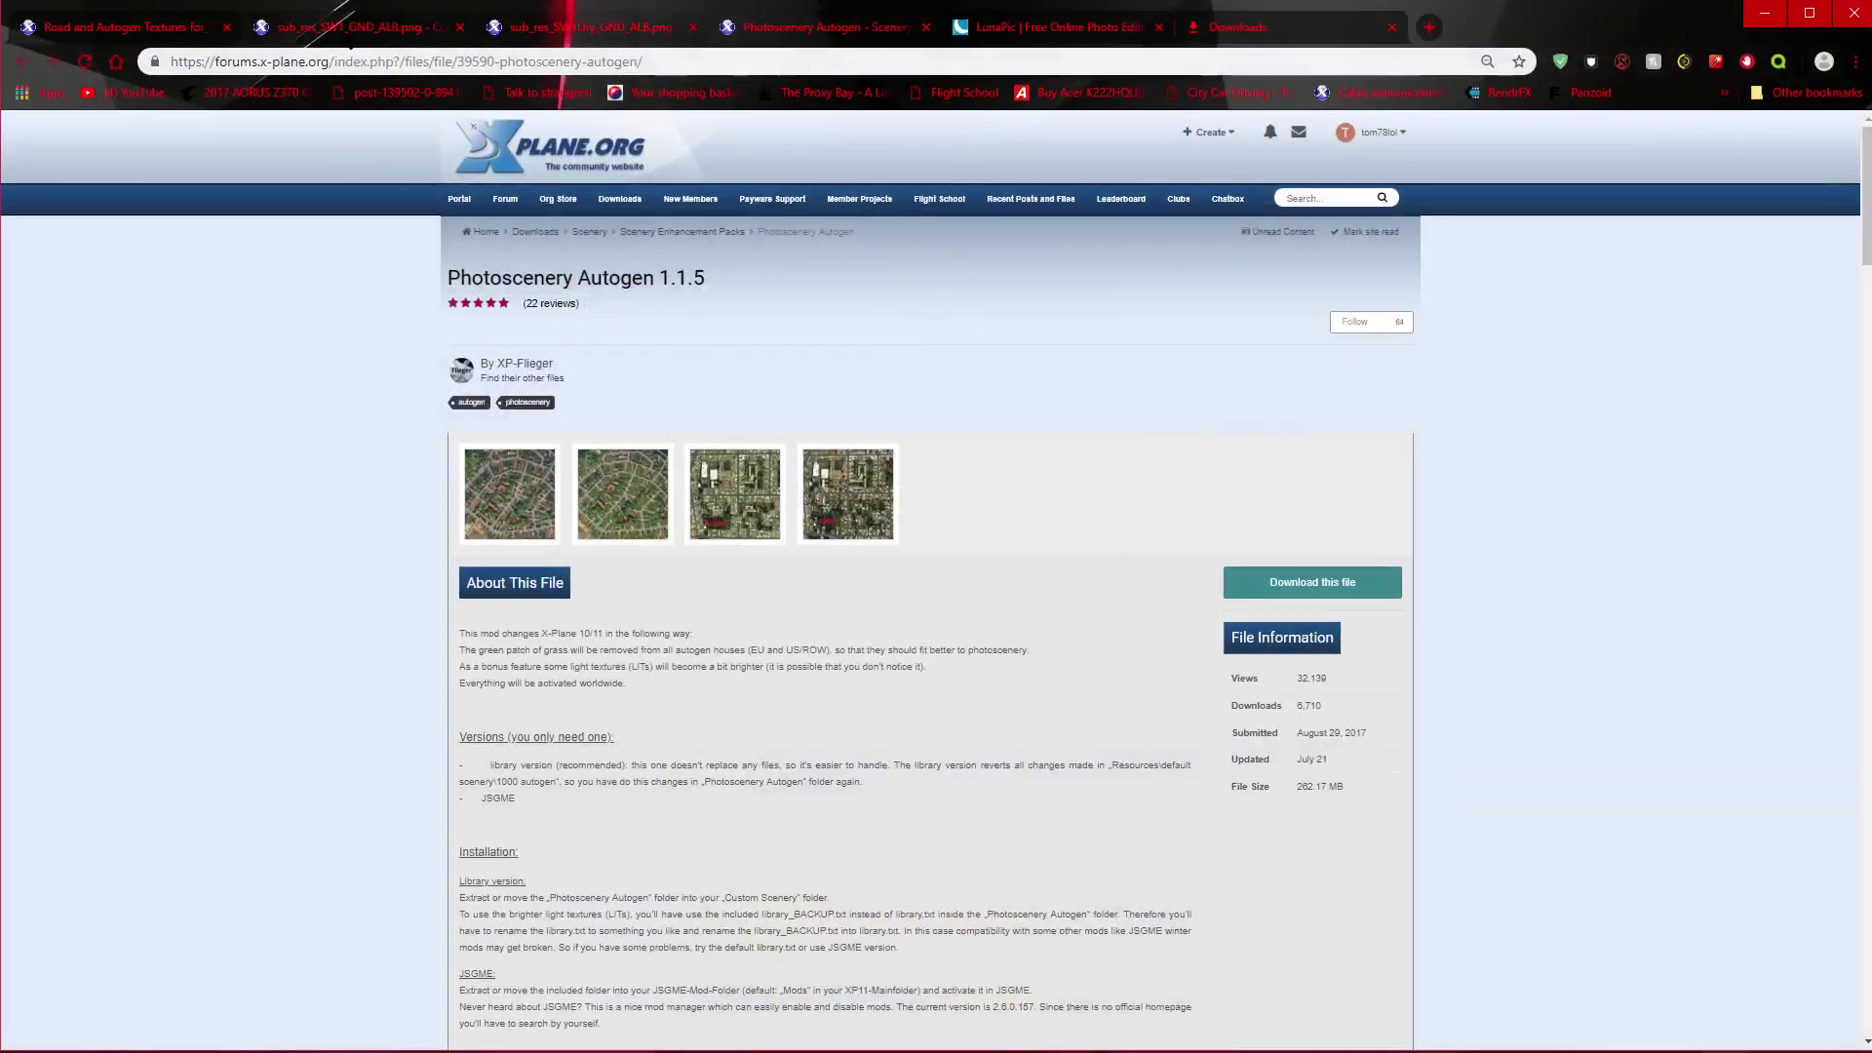
Step: View the sub_res_SW1_GND_ALB.png and sub_res_SW1Dry_GND_ALB.png tabs, then switch to the LunaPic tab
left_click(349, 27)
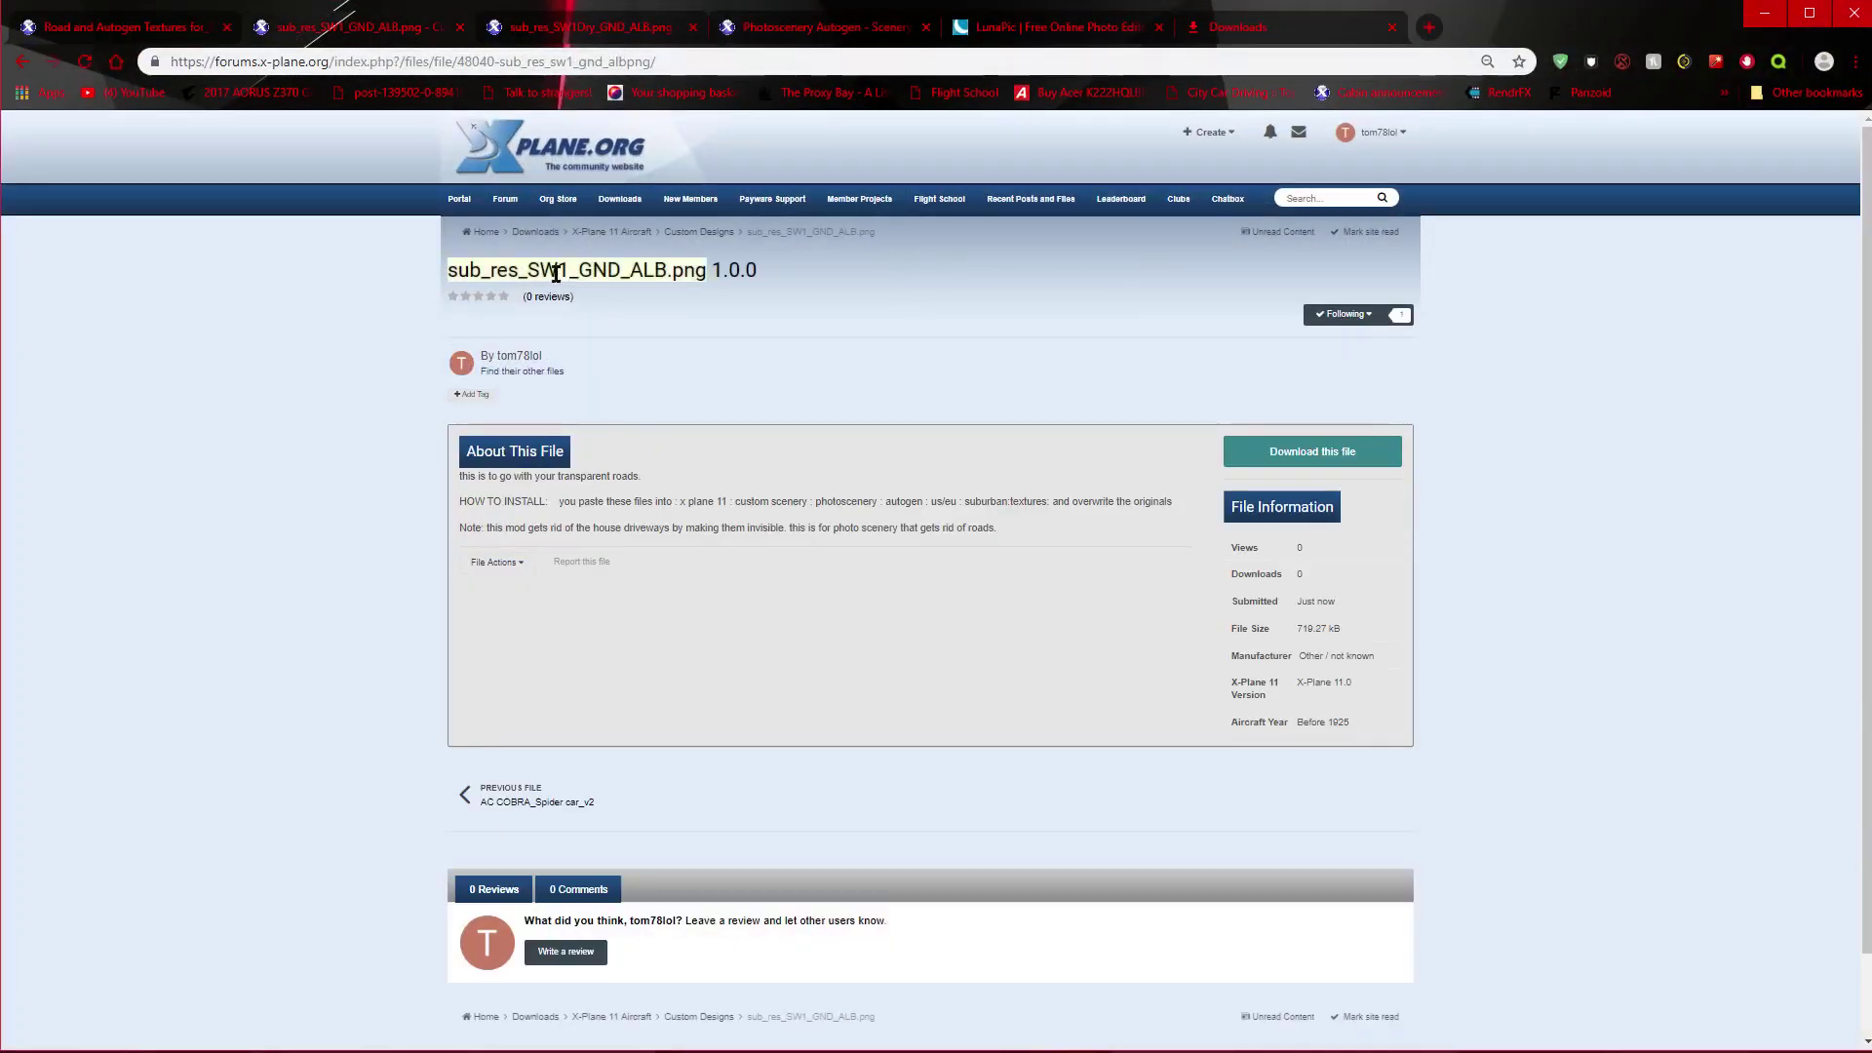
left_click(585, 29)
left_click(1073, 30)
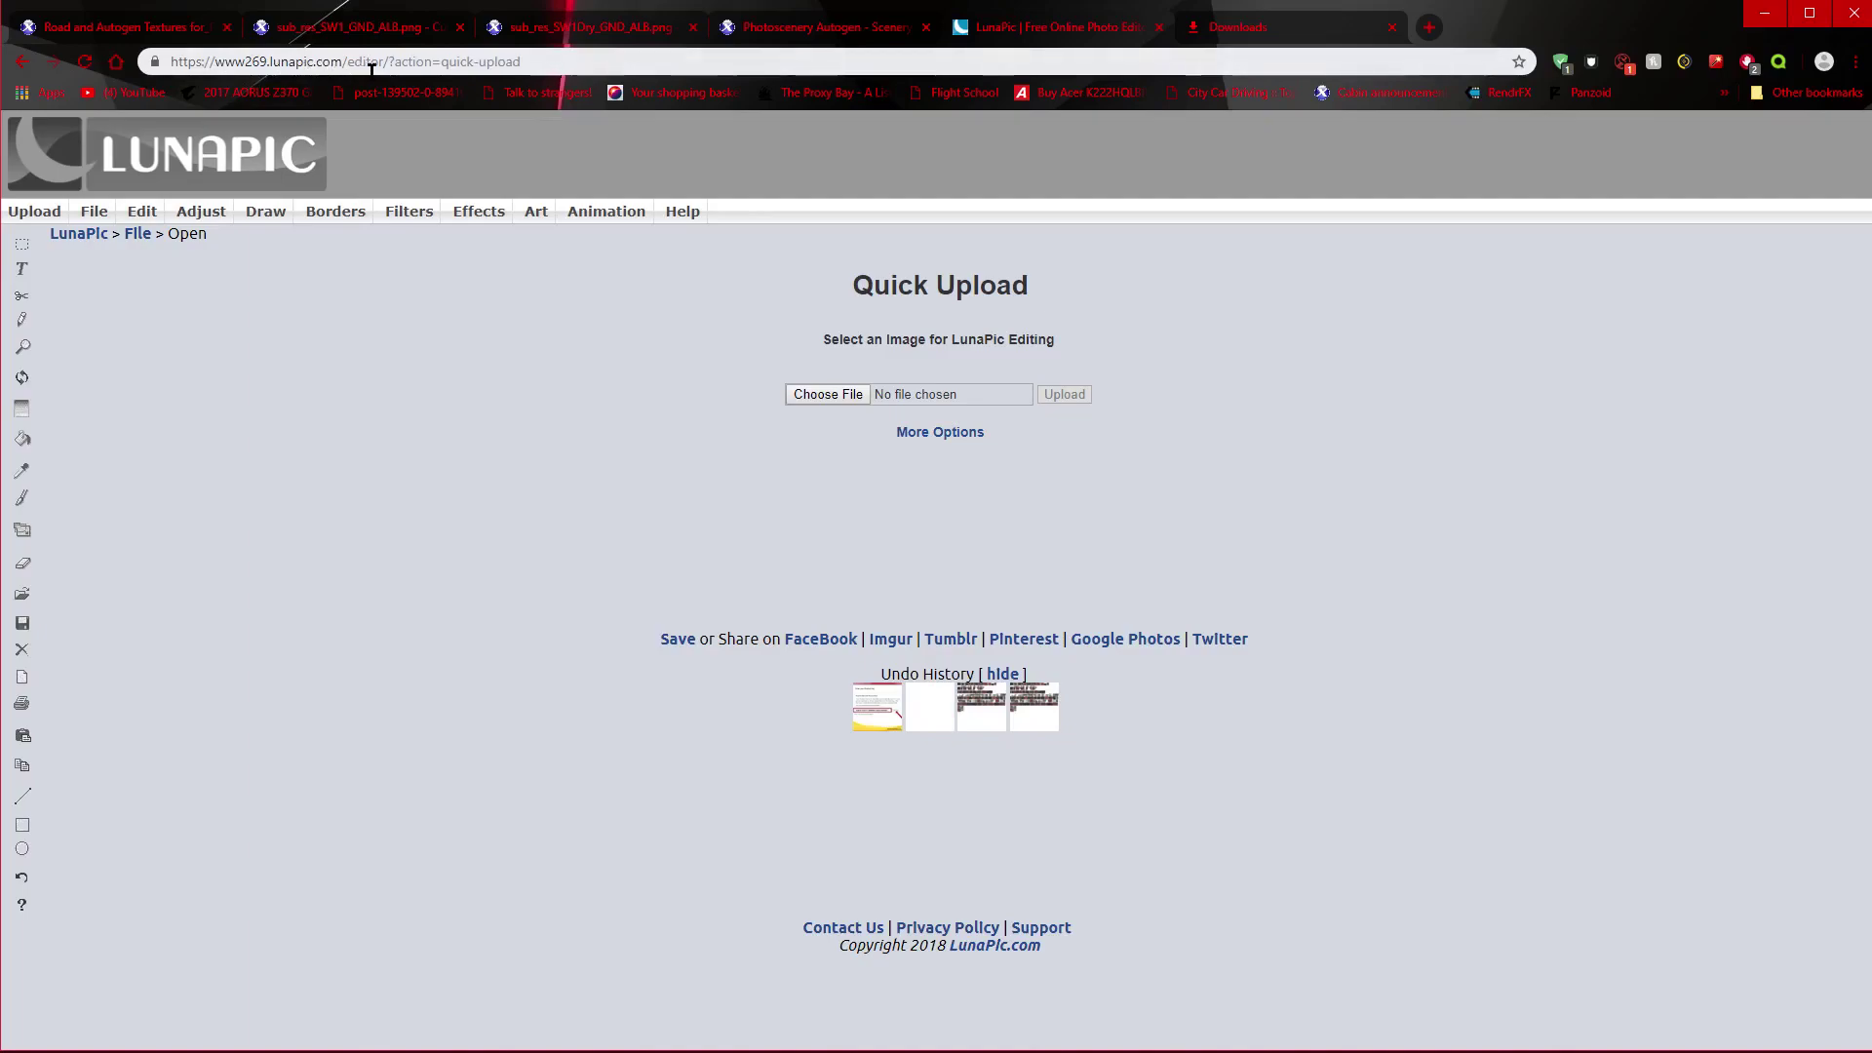
Step: Shrink Chrome and start LunaPic's image upload, browsing to the Desktop
mouse_move(1544, 10)
left_mouse_down()
mouse_move(1526, 751)
mouse_move(1539, 6)
left_mouse_up()
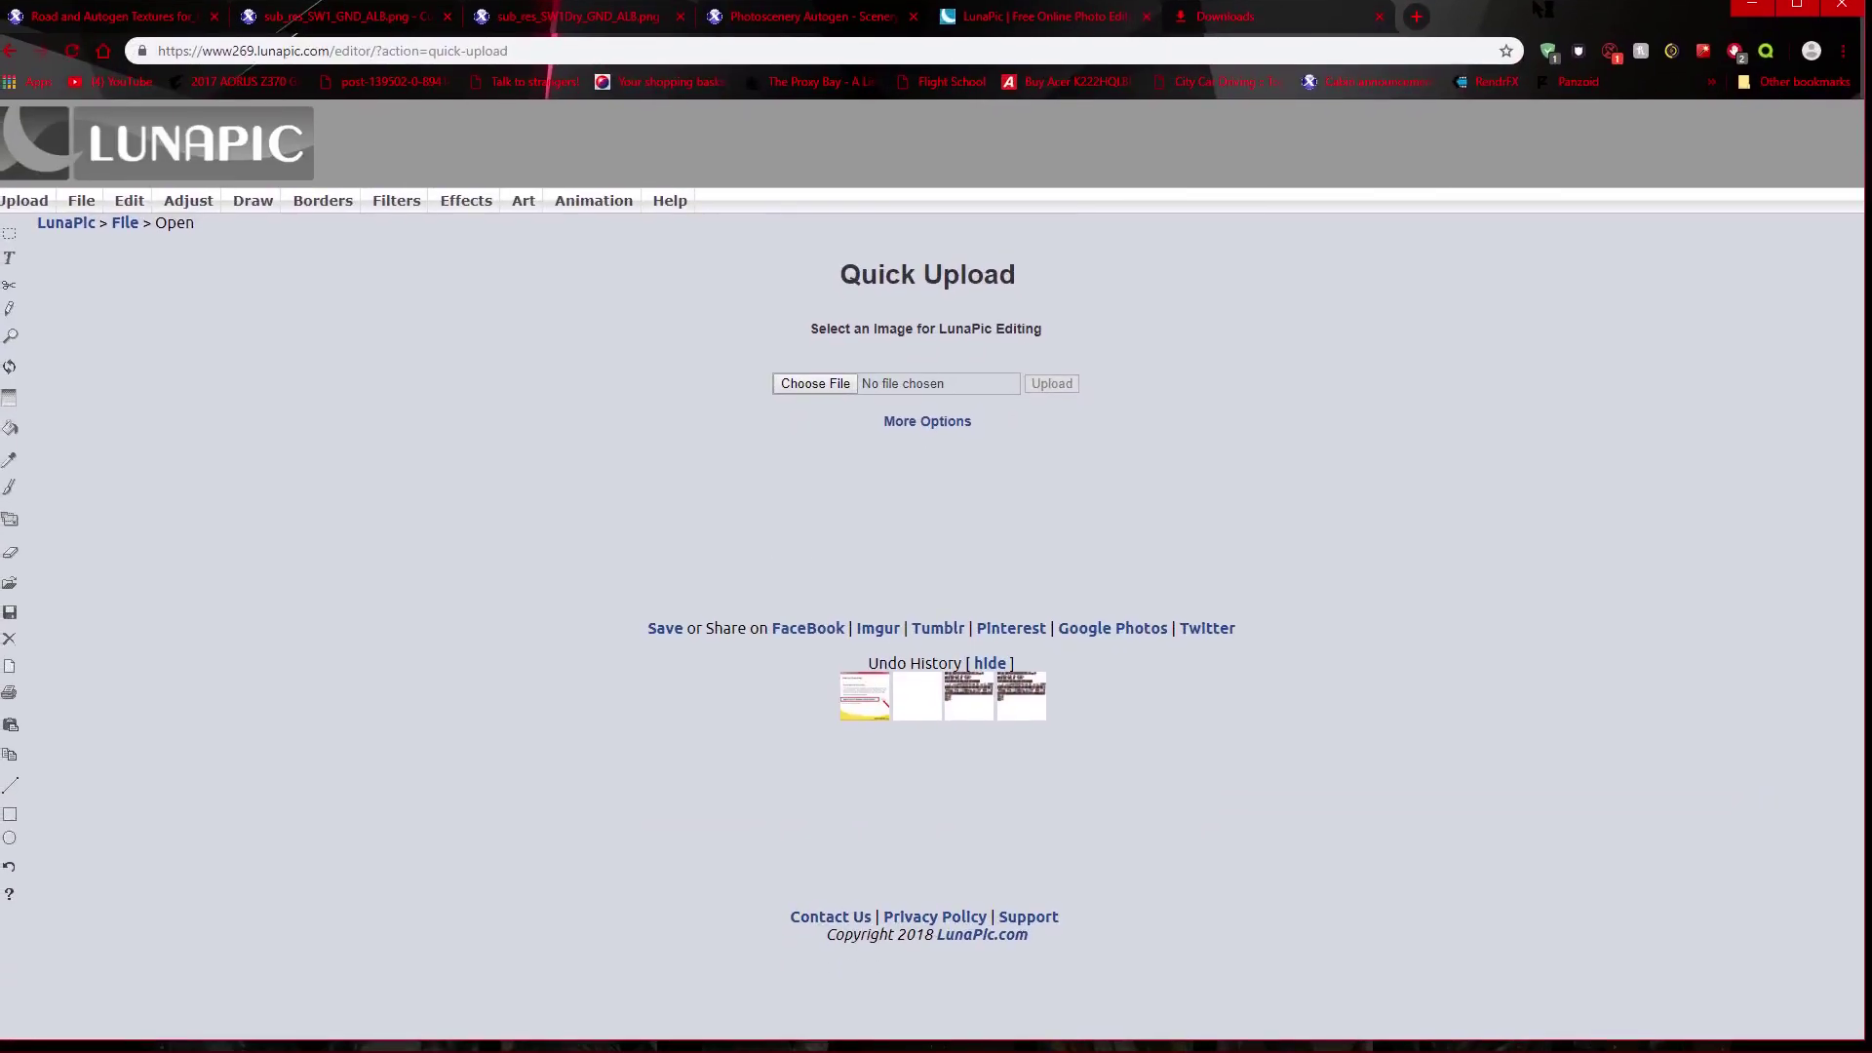
left_click(815, 388)
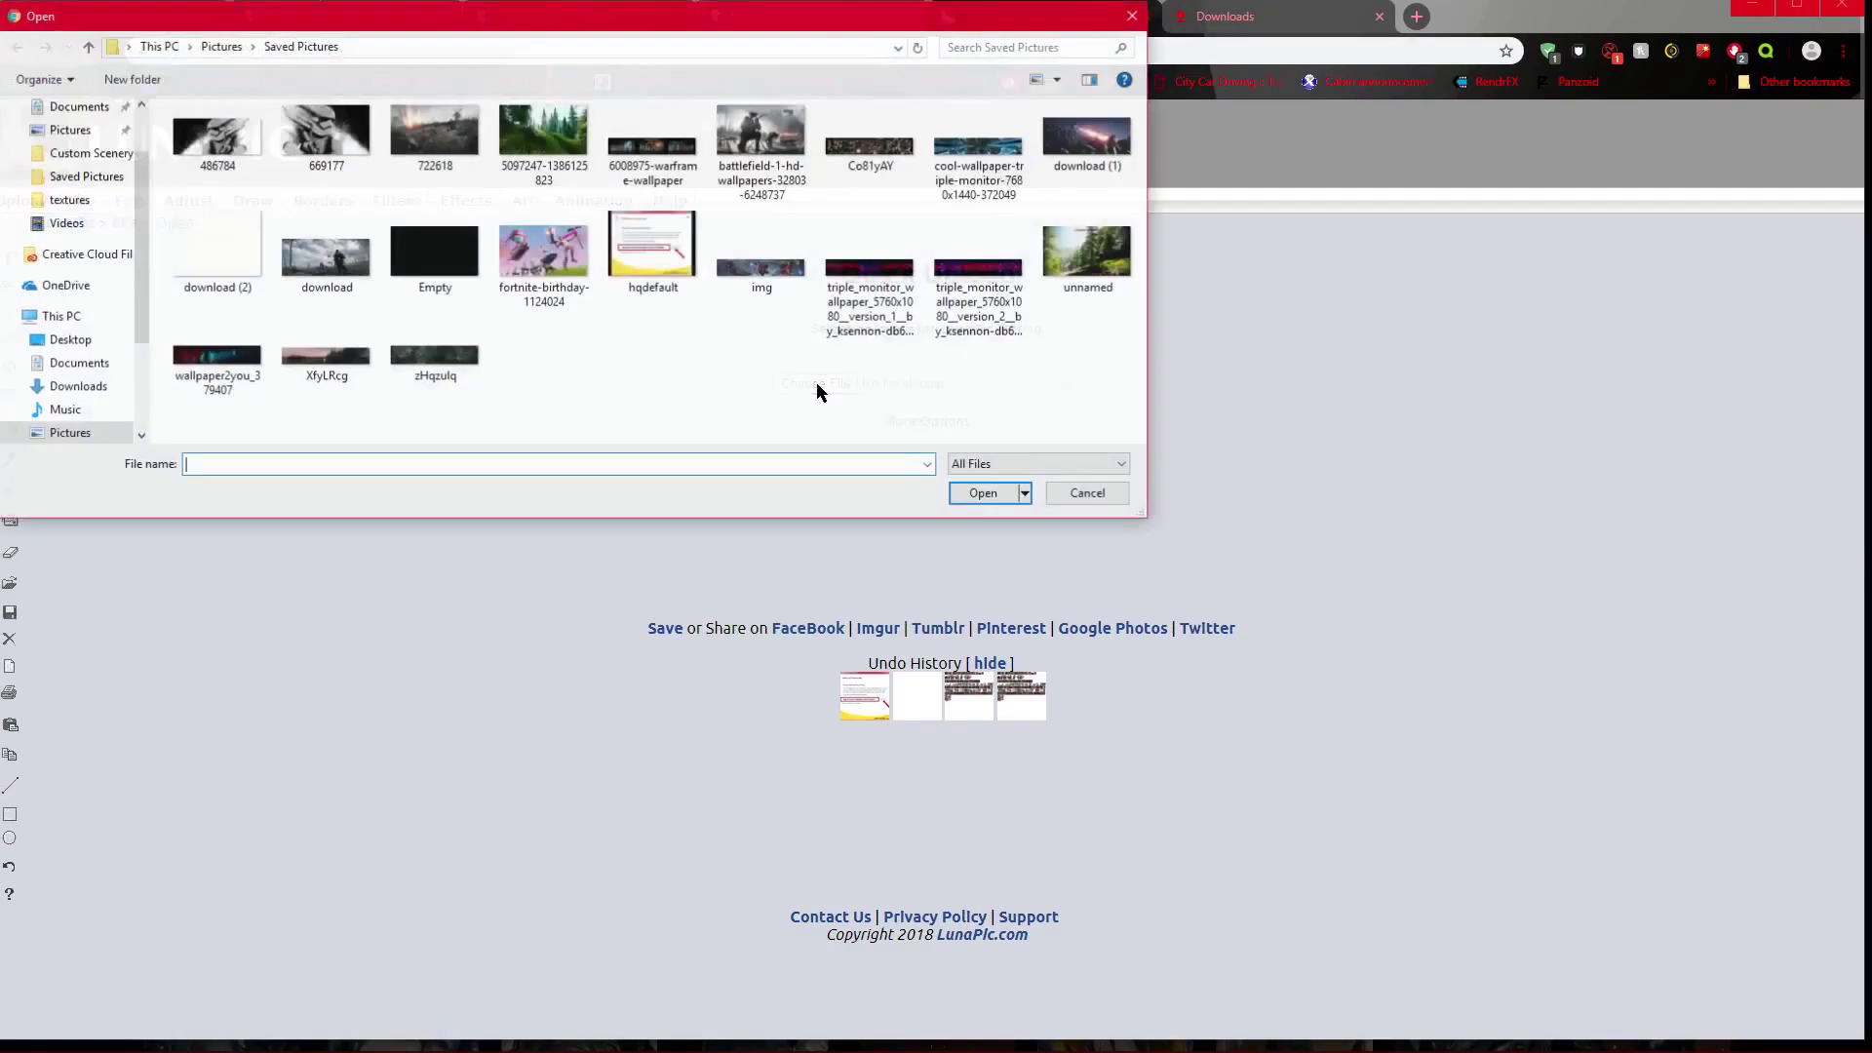
scroll(76, 390, "down", 2)
left_click(84, 388)
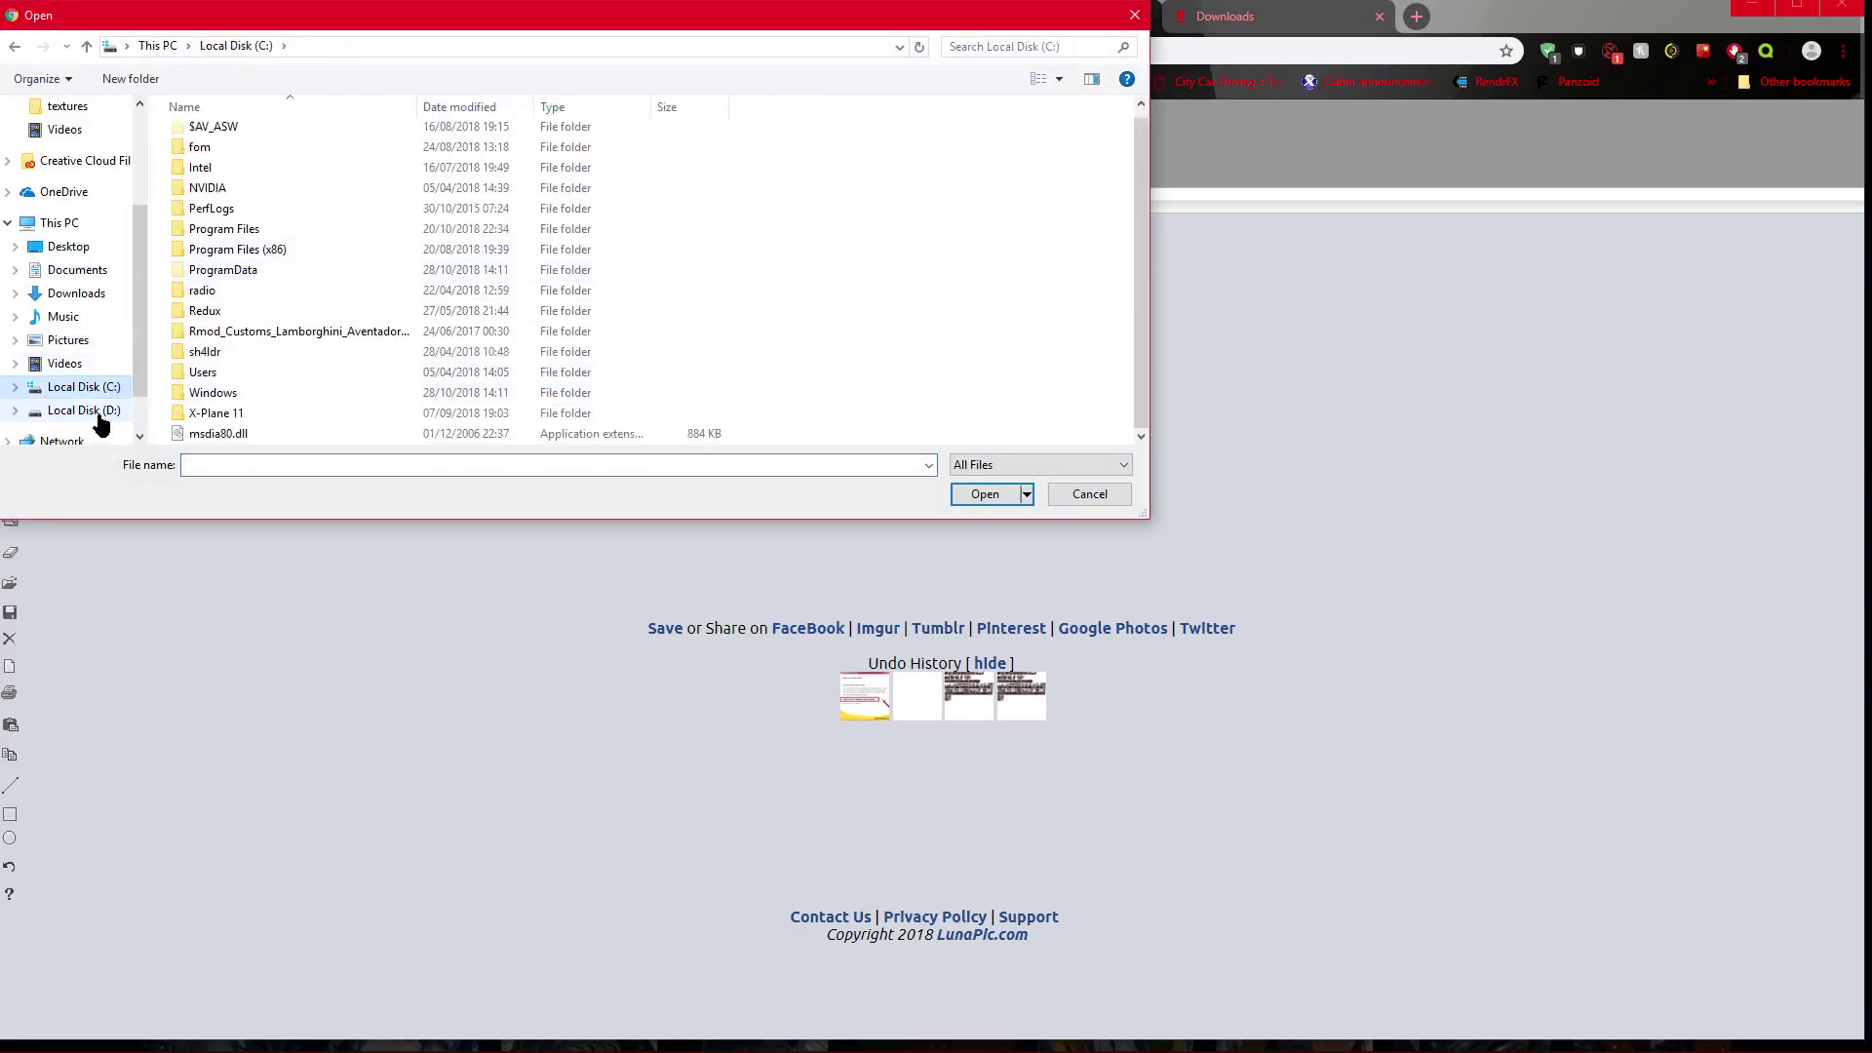
left_click(99, 414)
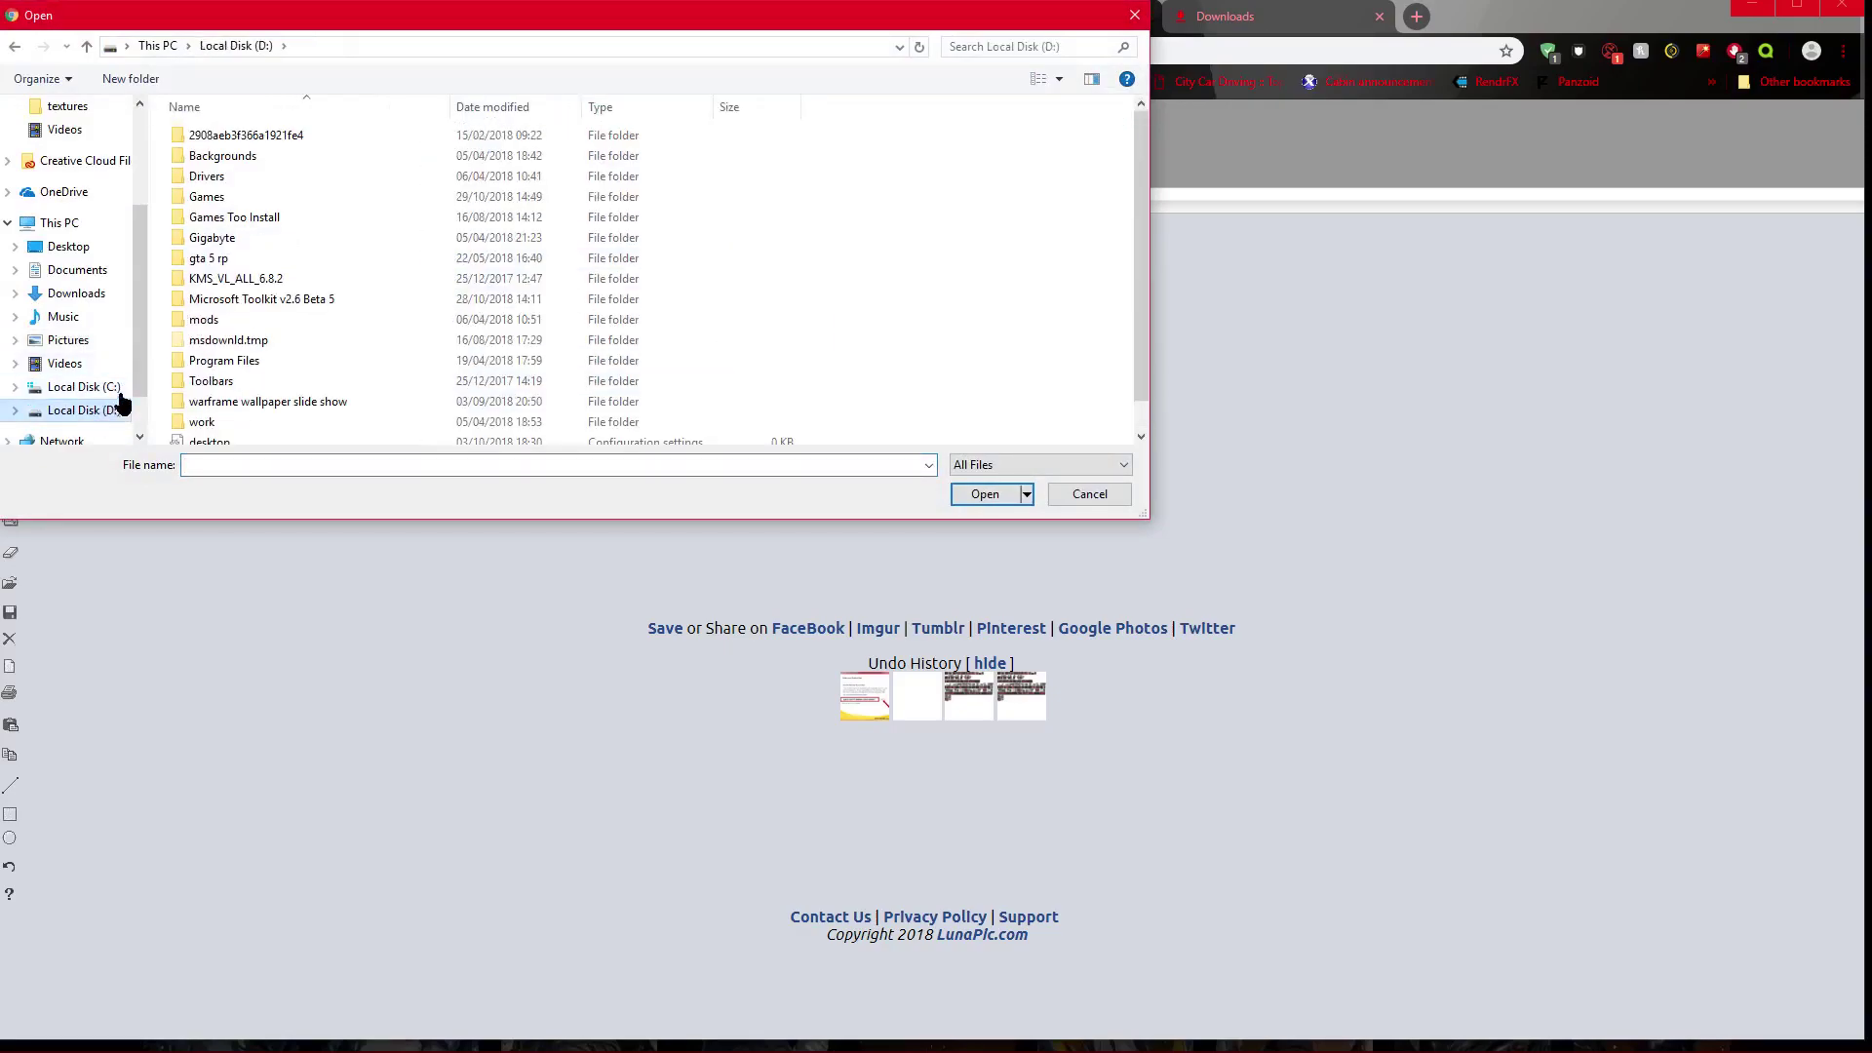
left_click(85, 249)
Step: Browse x plane 11 backup files to Photoscenery Autogen\EU\textures and upload EU_sub1_GND_ALB
double_click(263, 234)
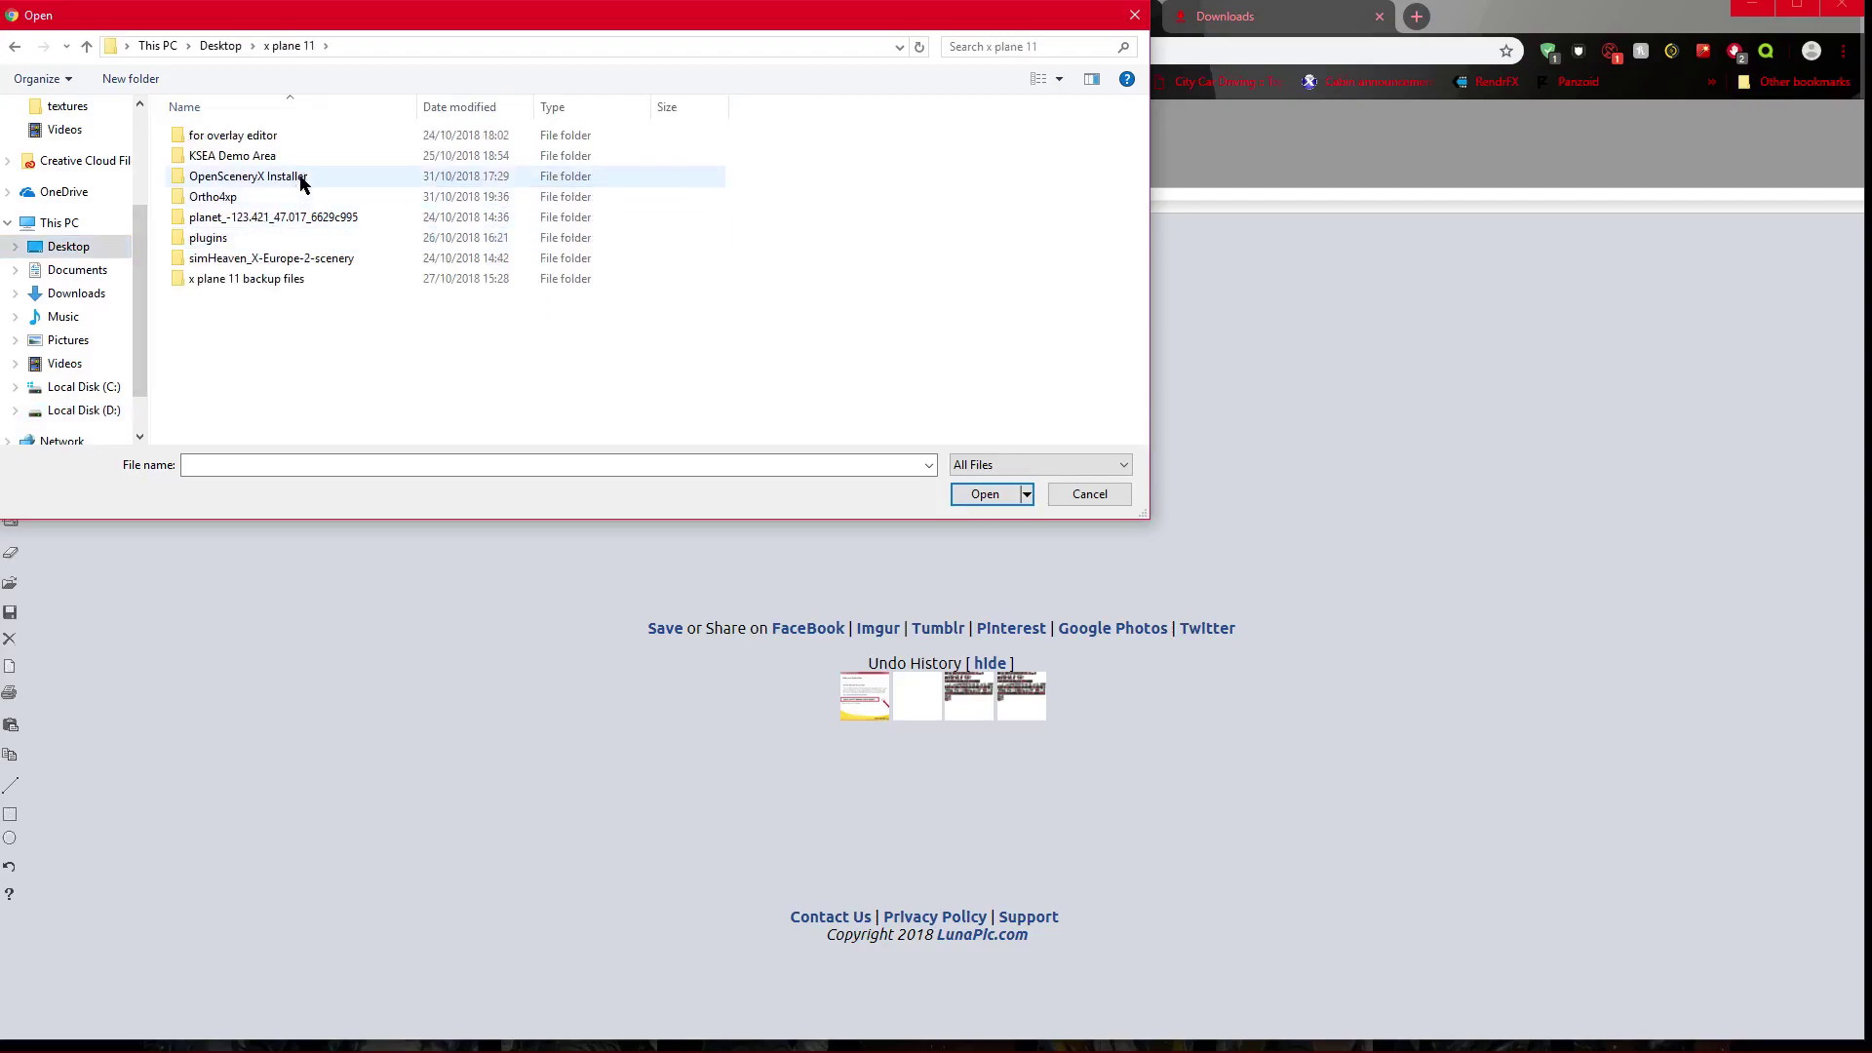
double_click(251, 278)
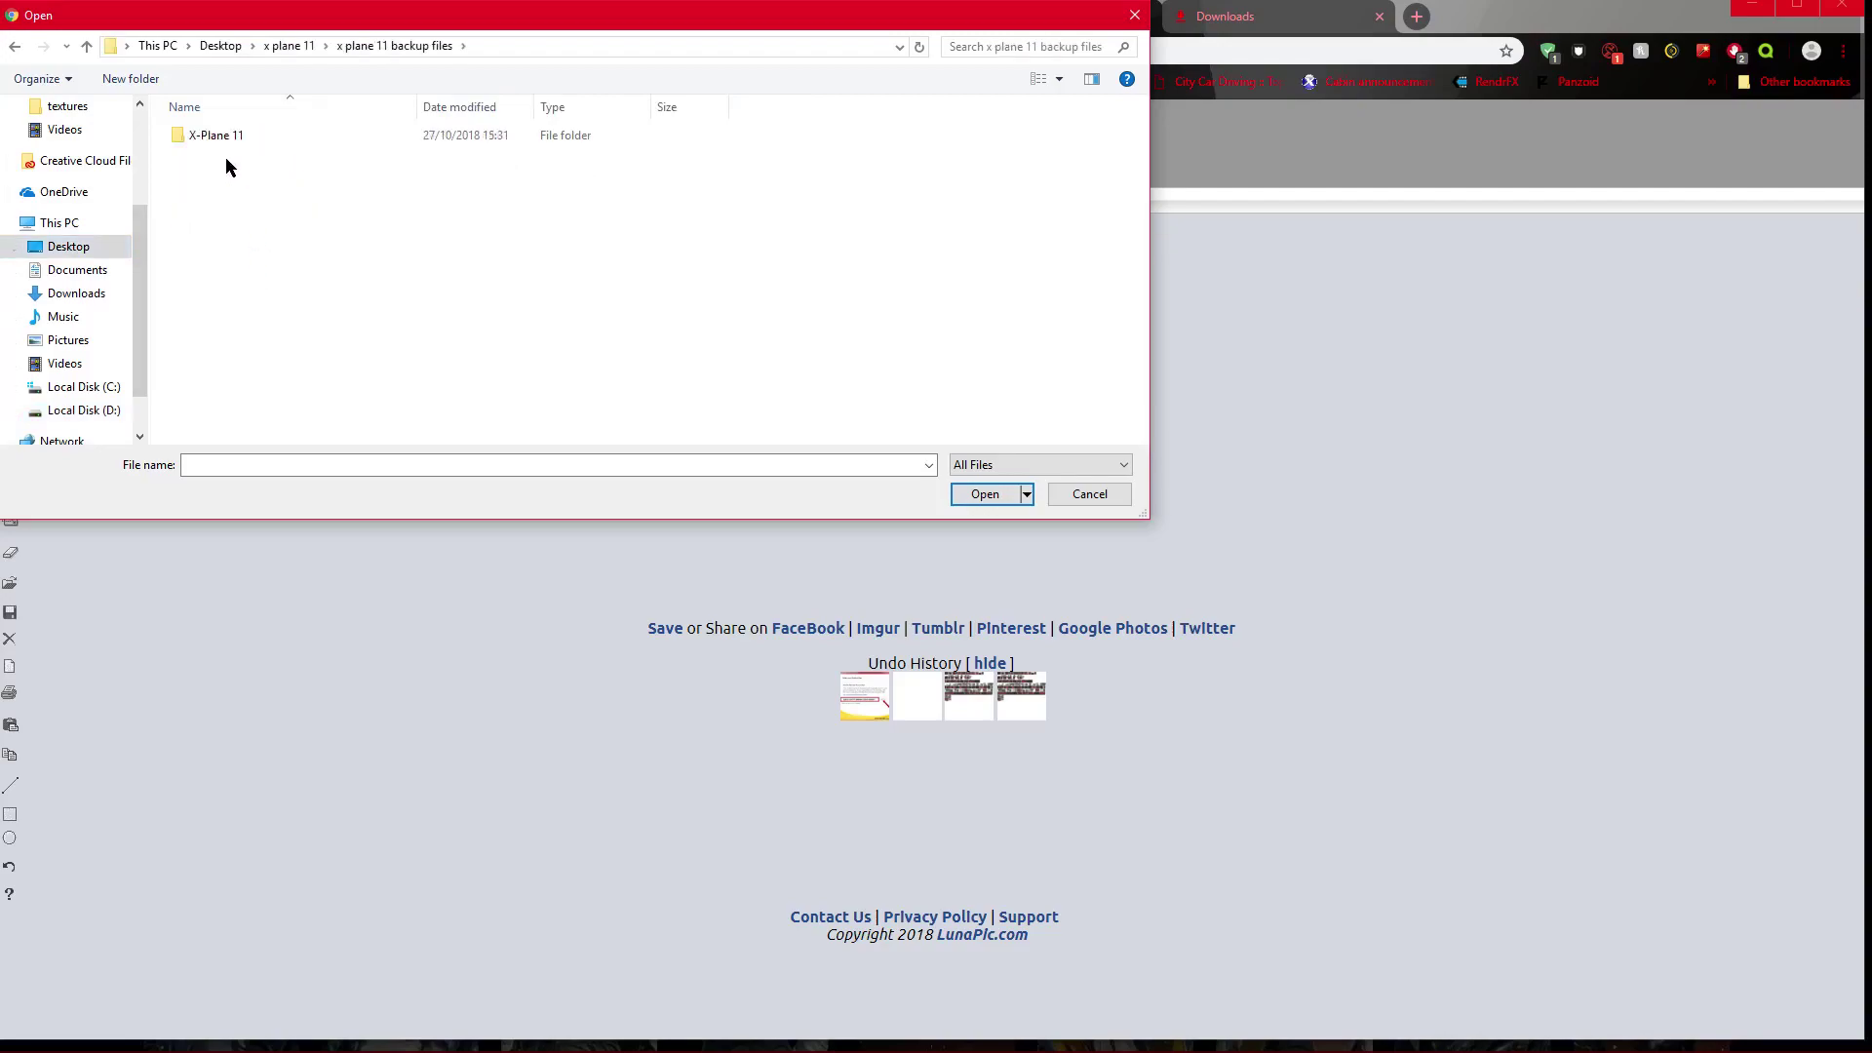
double_click(228, 141)
double_click(219, 196)
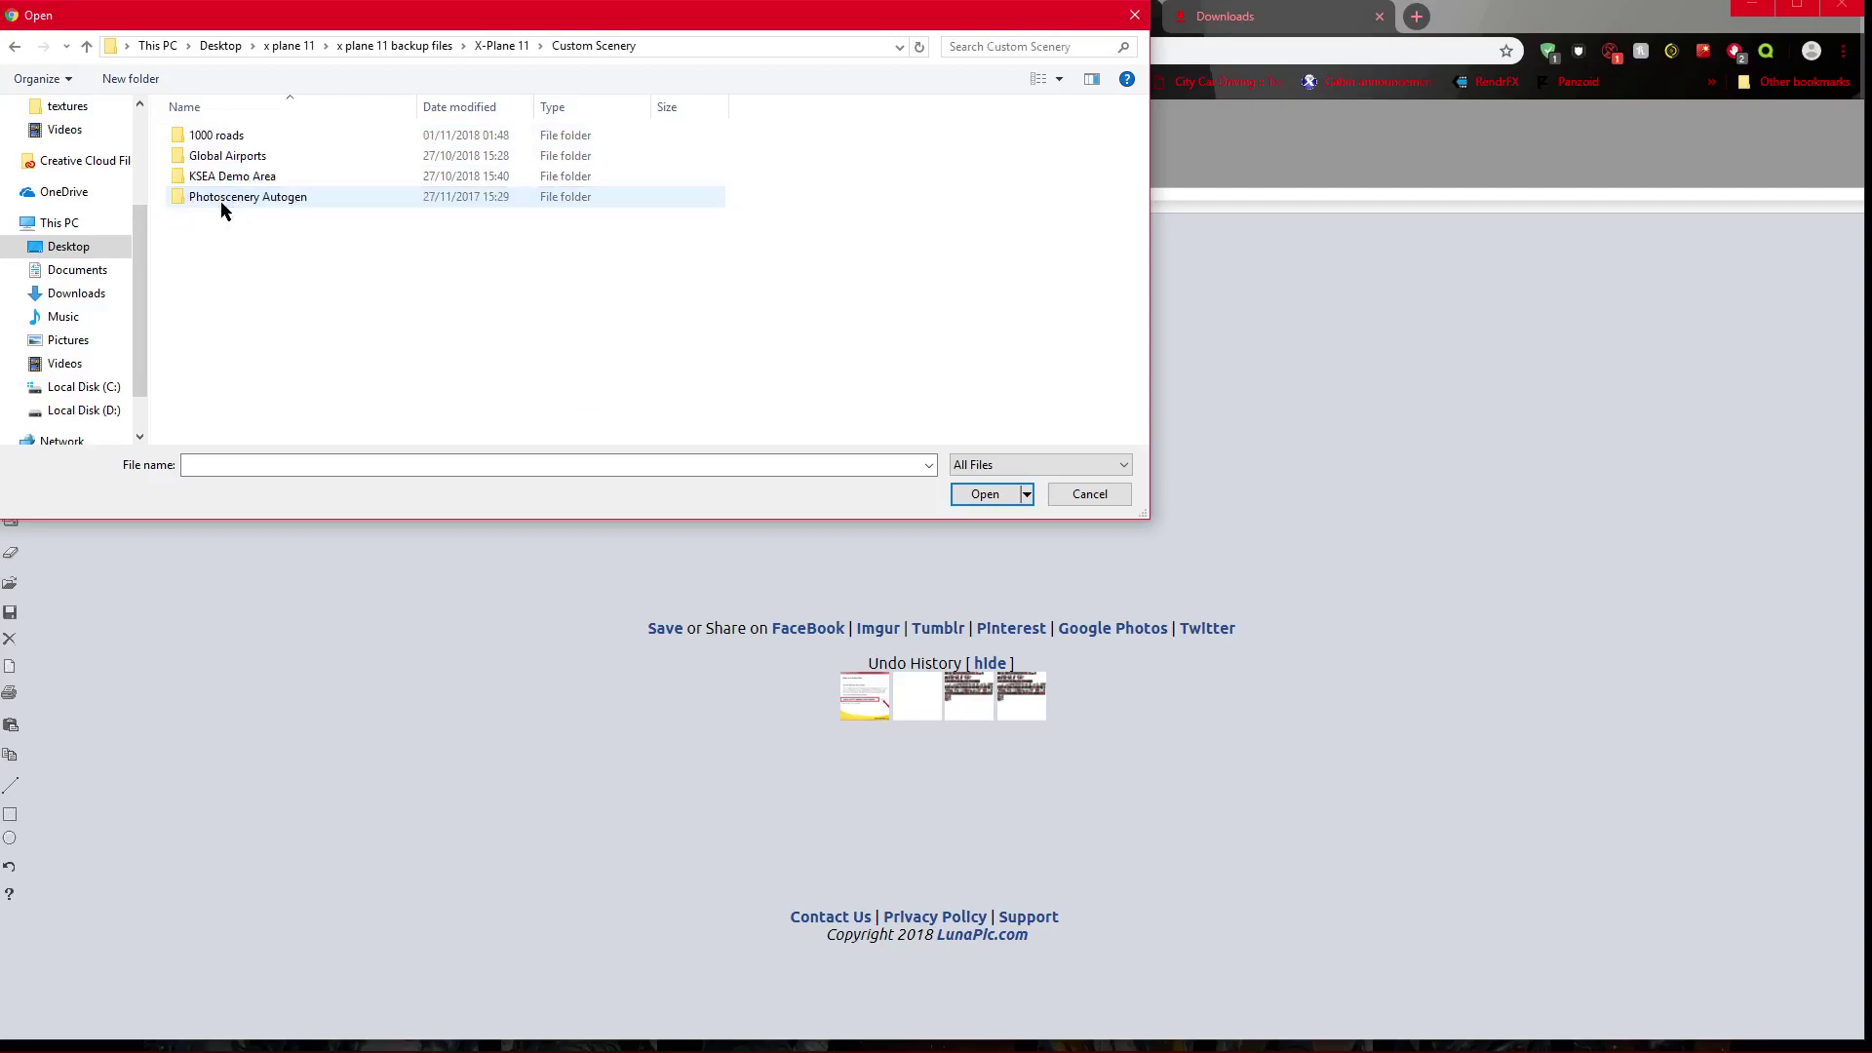
double_click(220, 198)
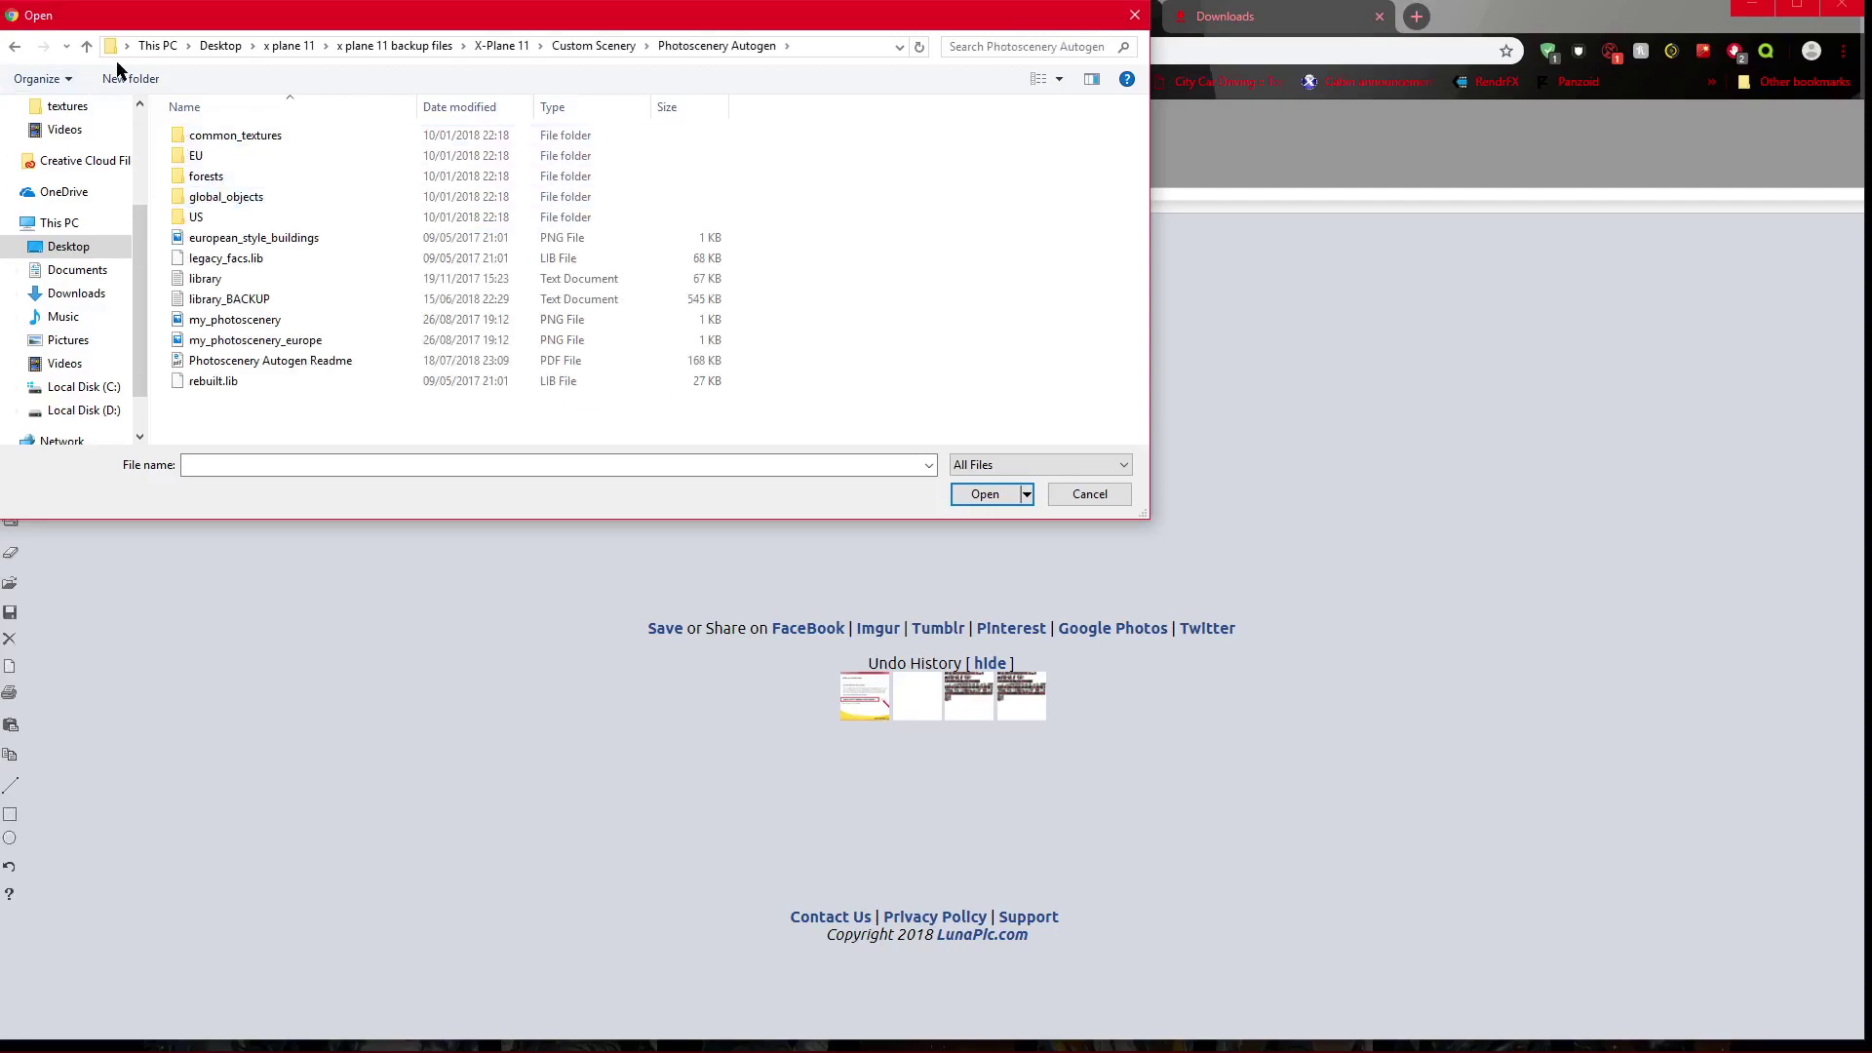
left_click(88, 47)
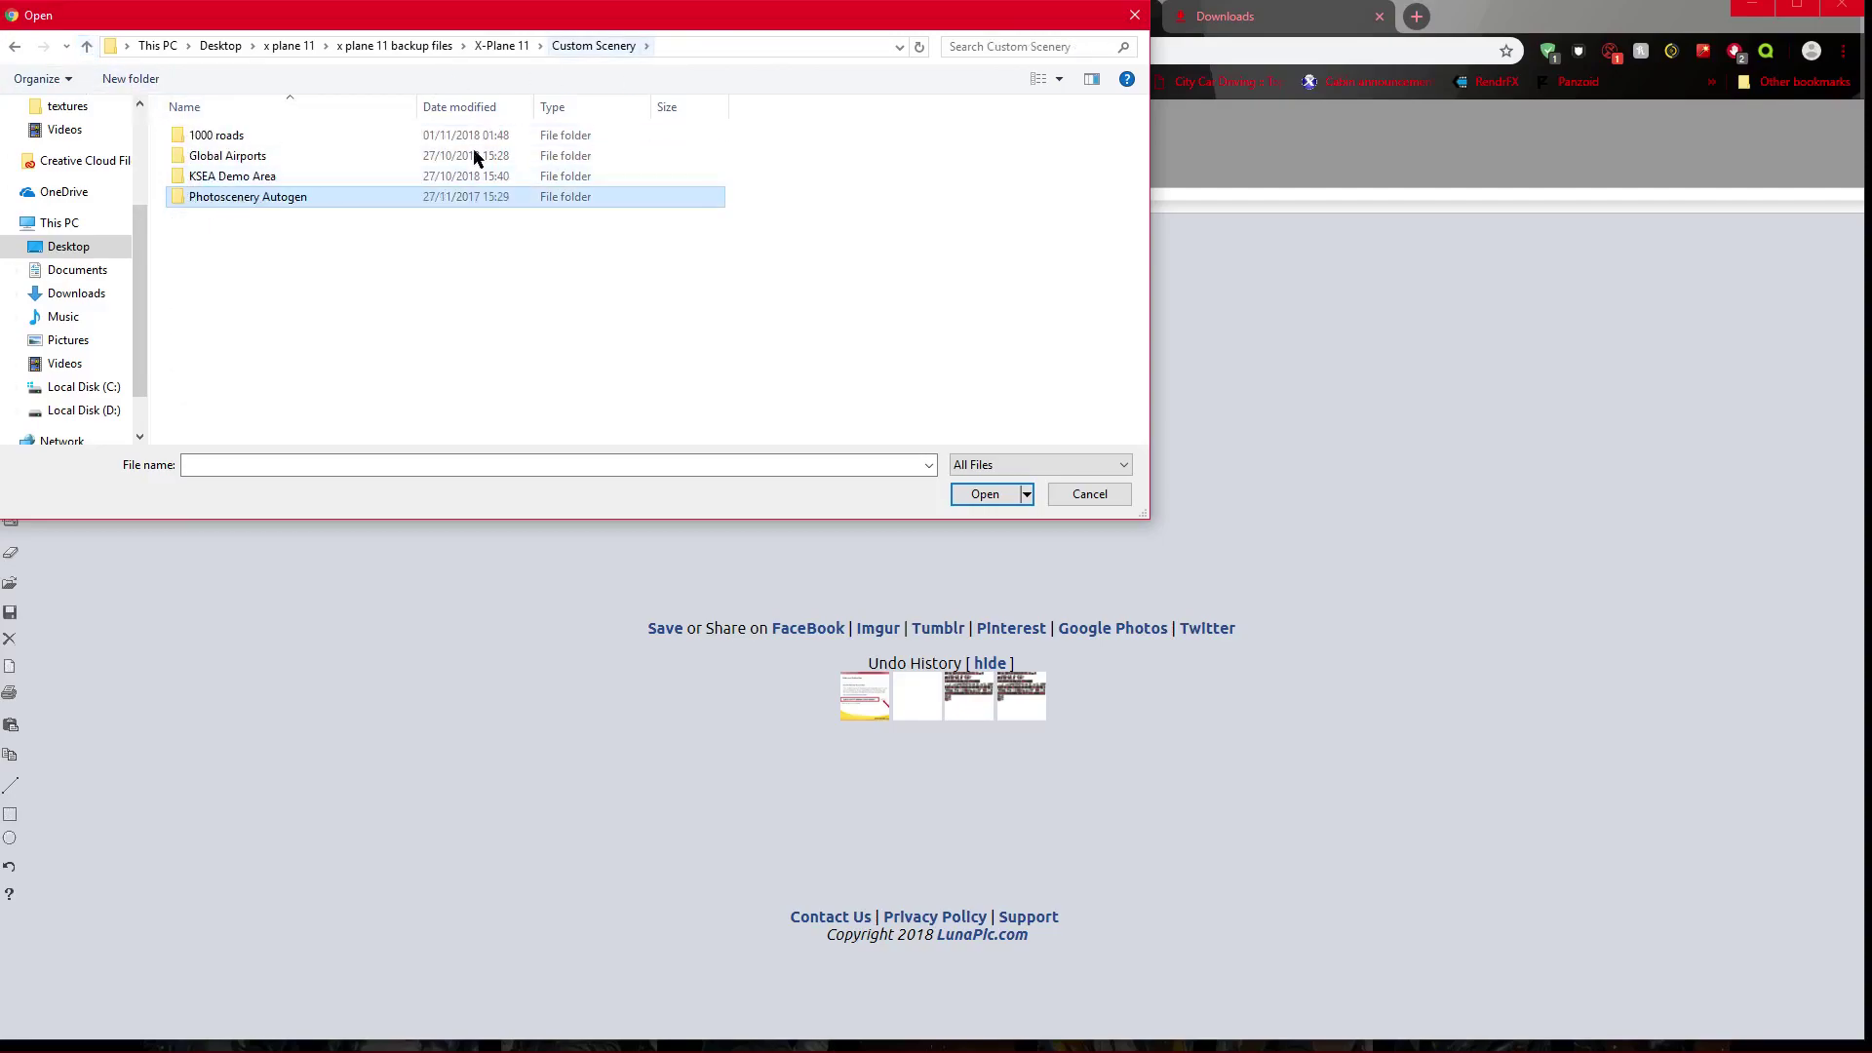
double_click(322, 196)
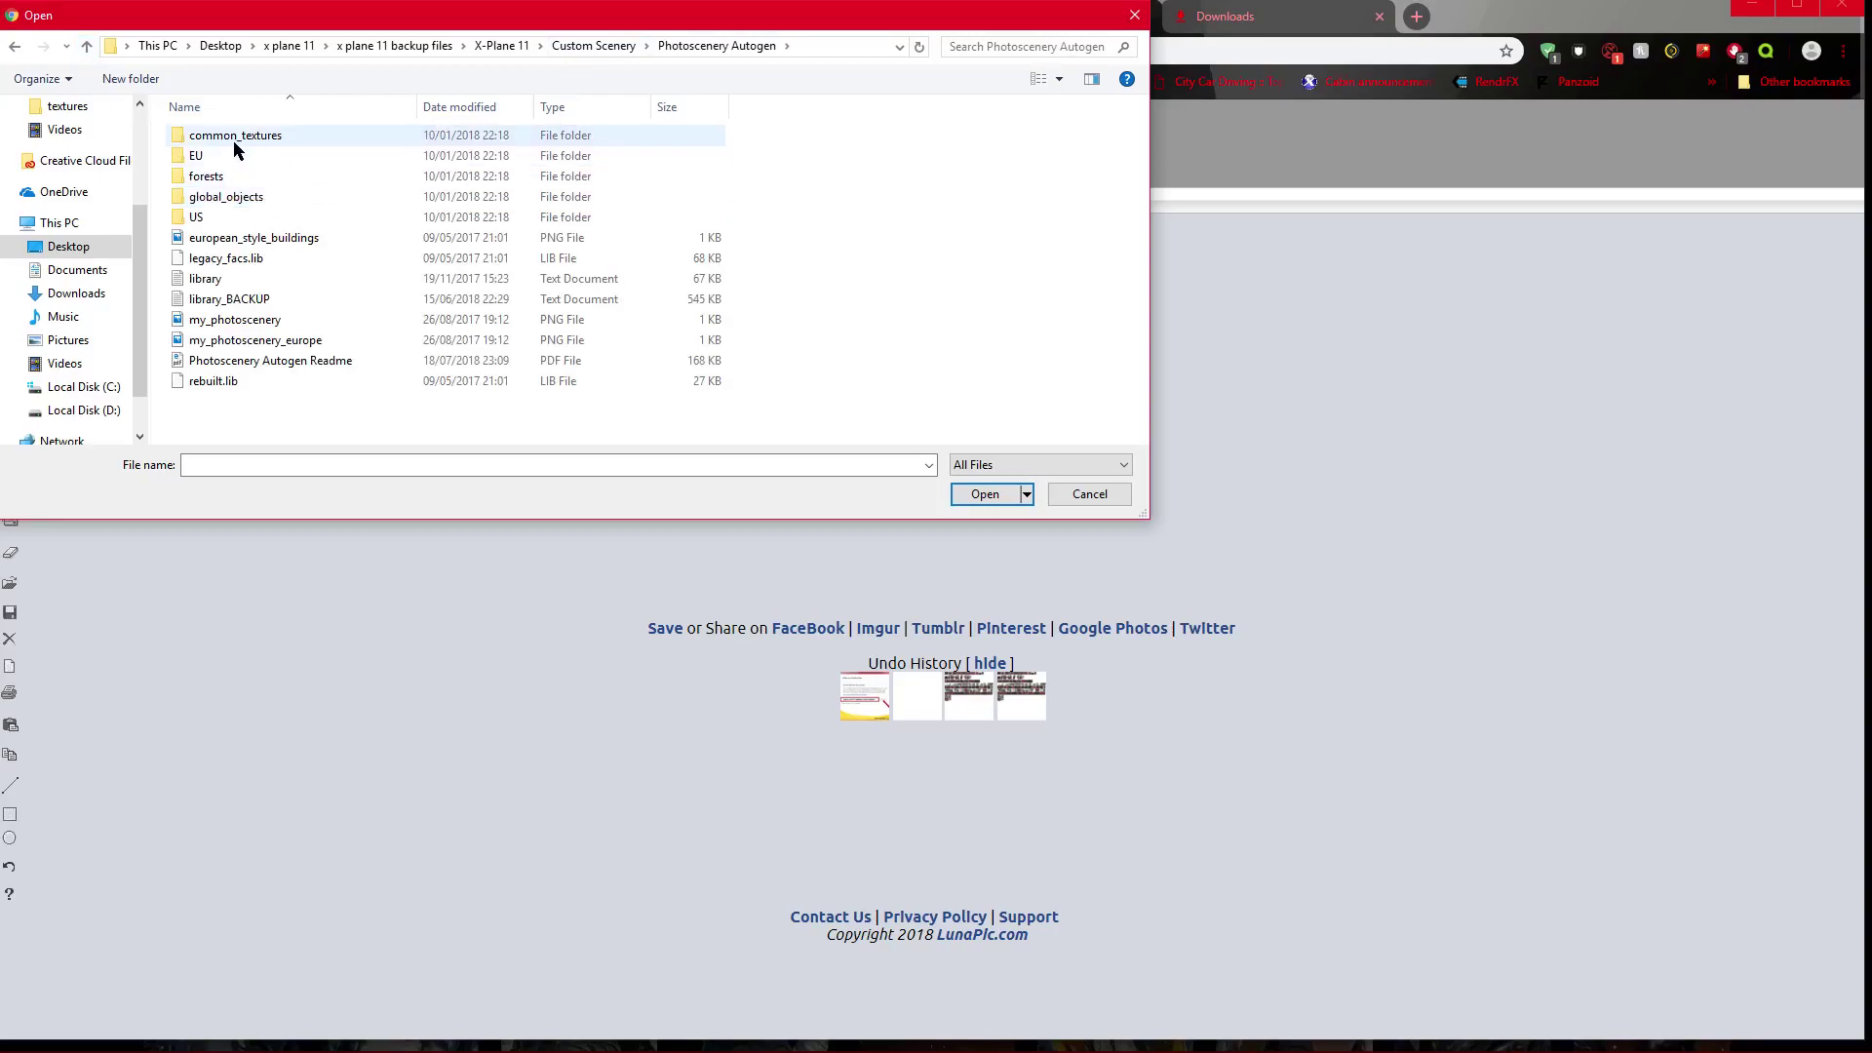
double_click(197, 157)
double_click(213, 177)
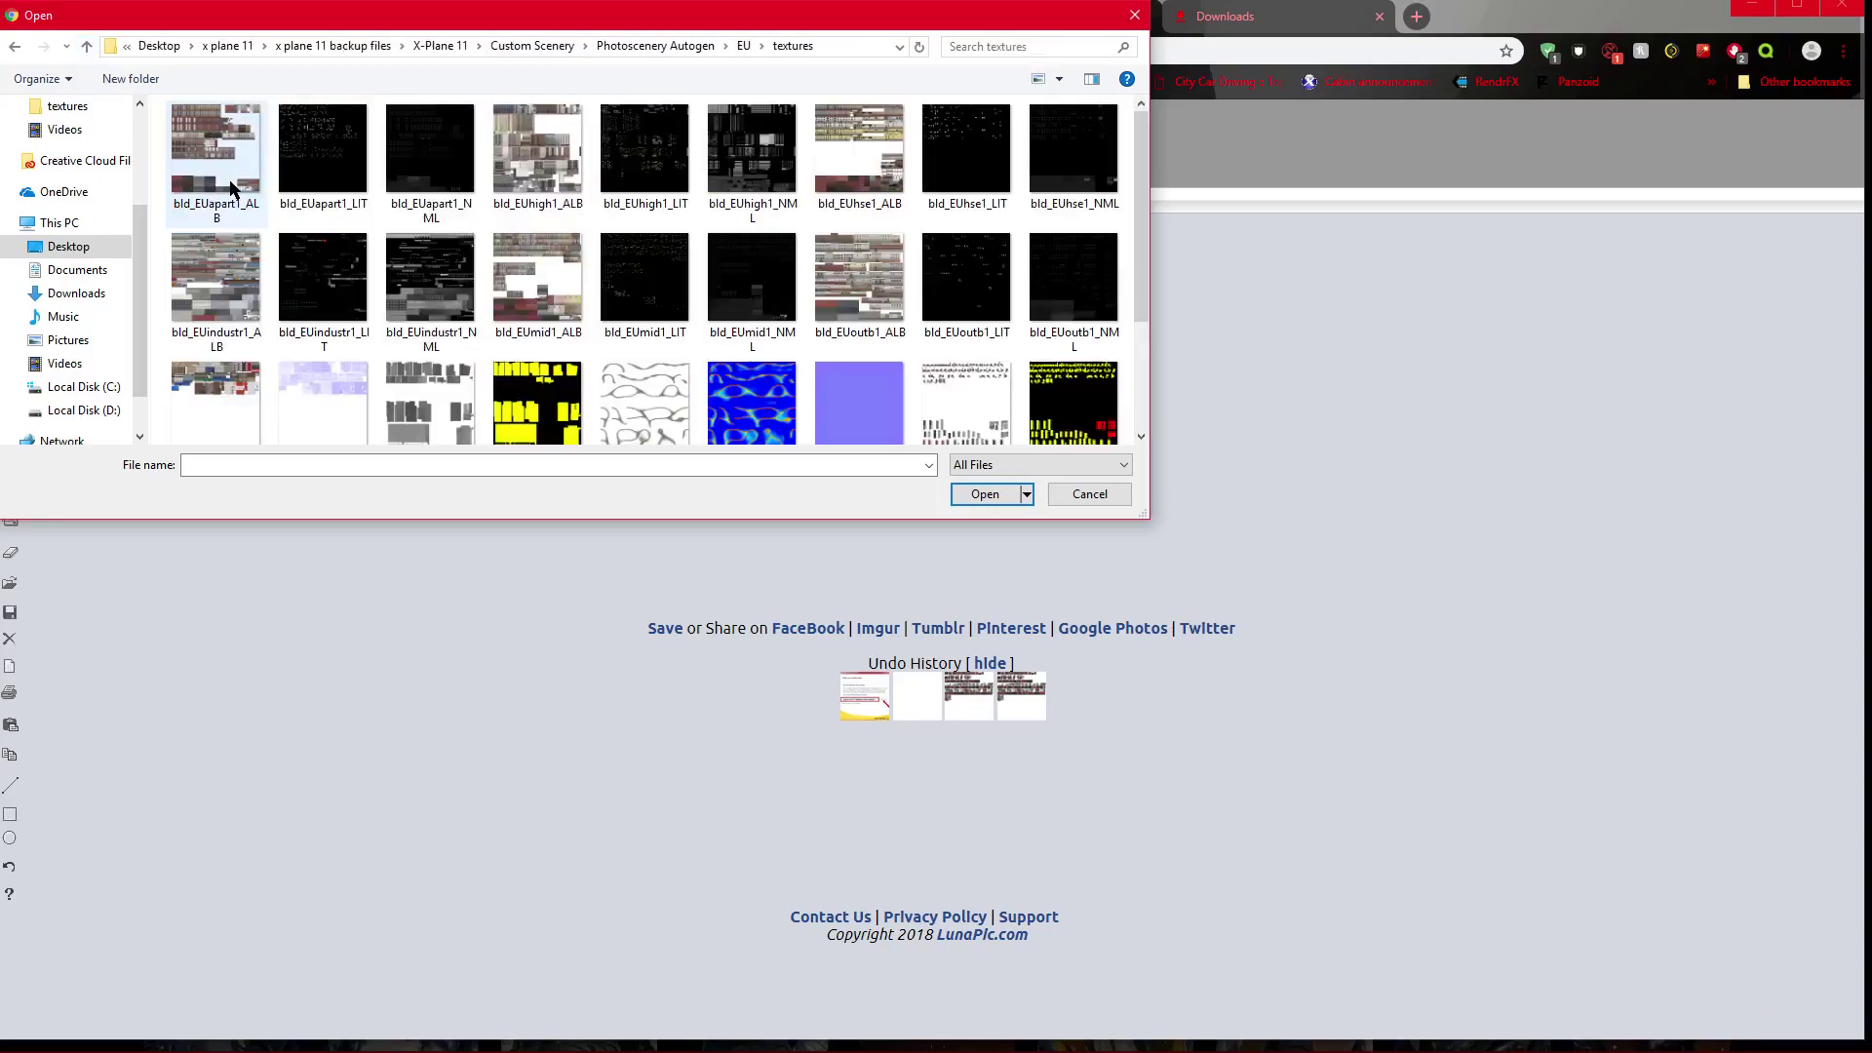
scroll(858, 361, "down", 3)
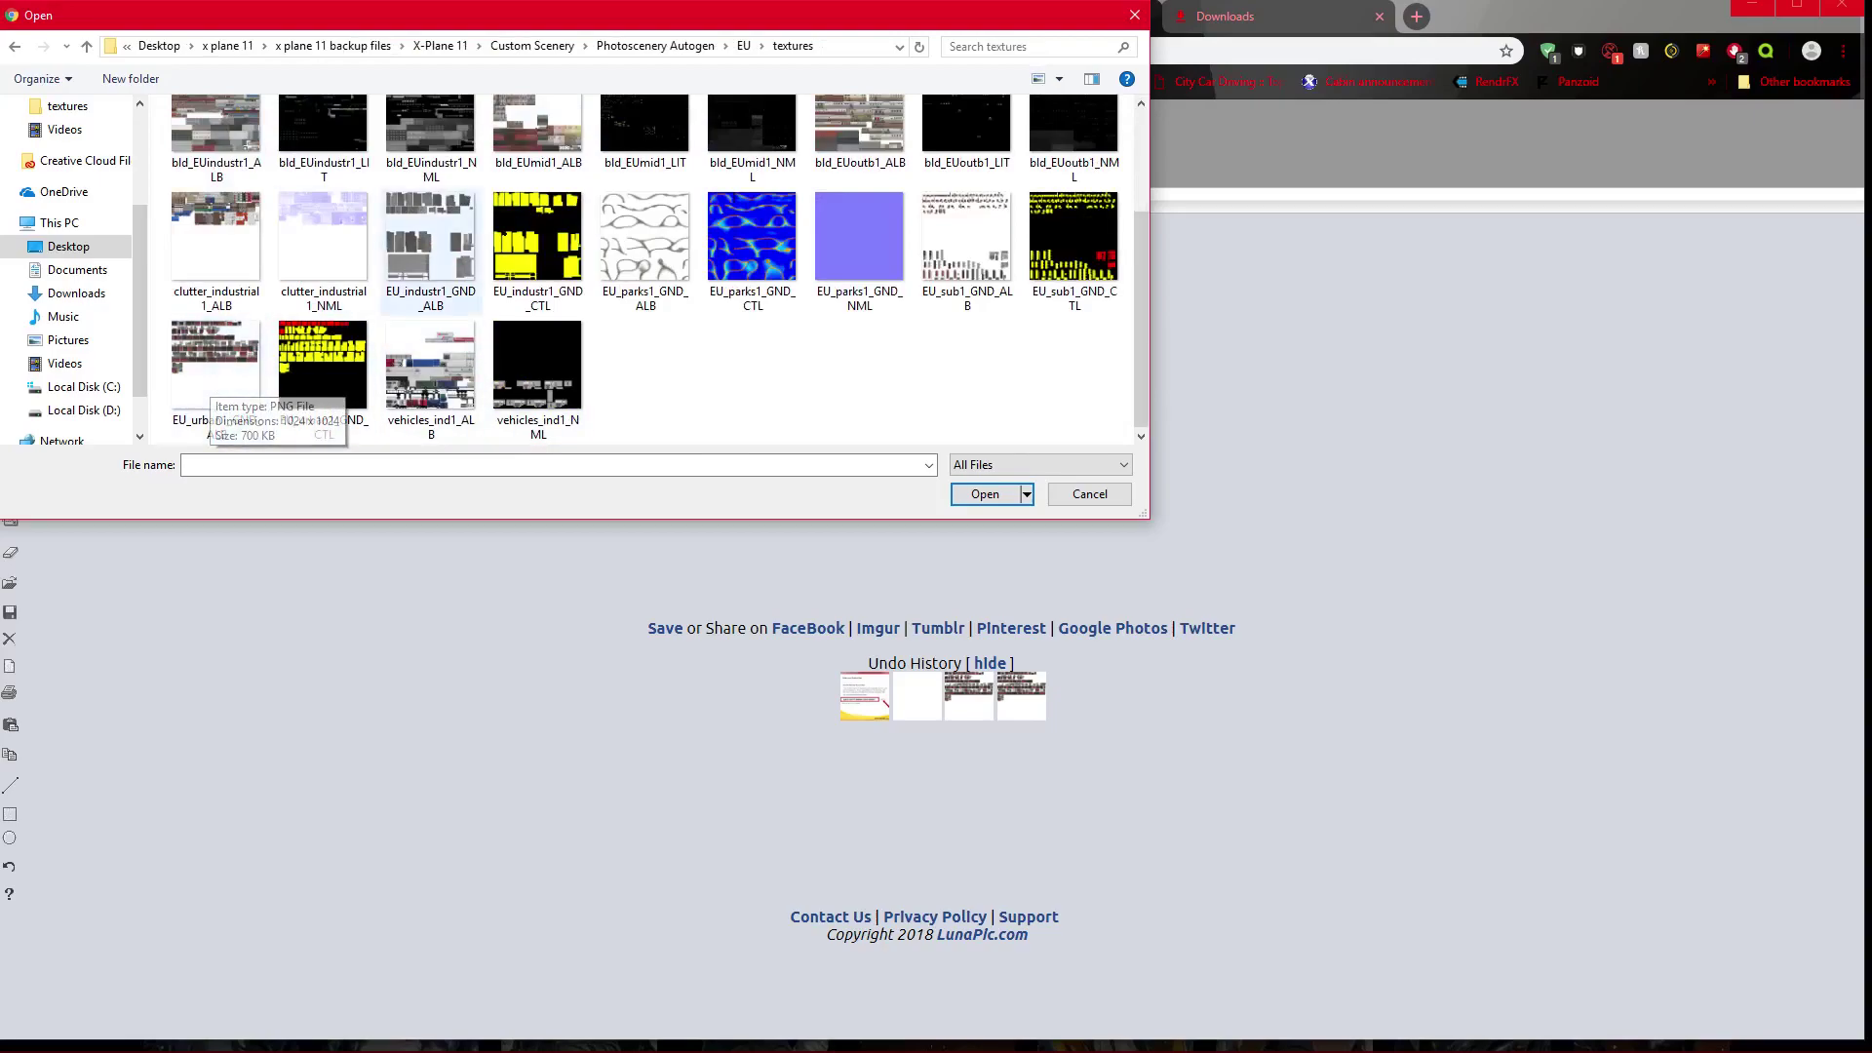
left_click(971, 260)
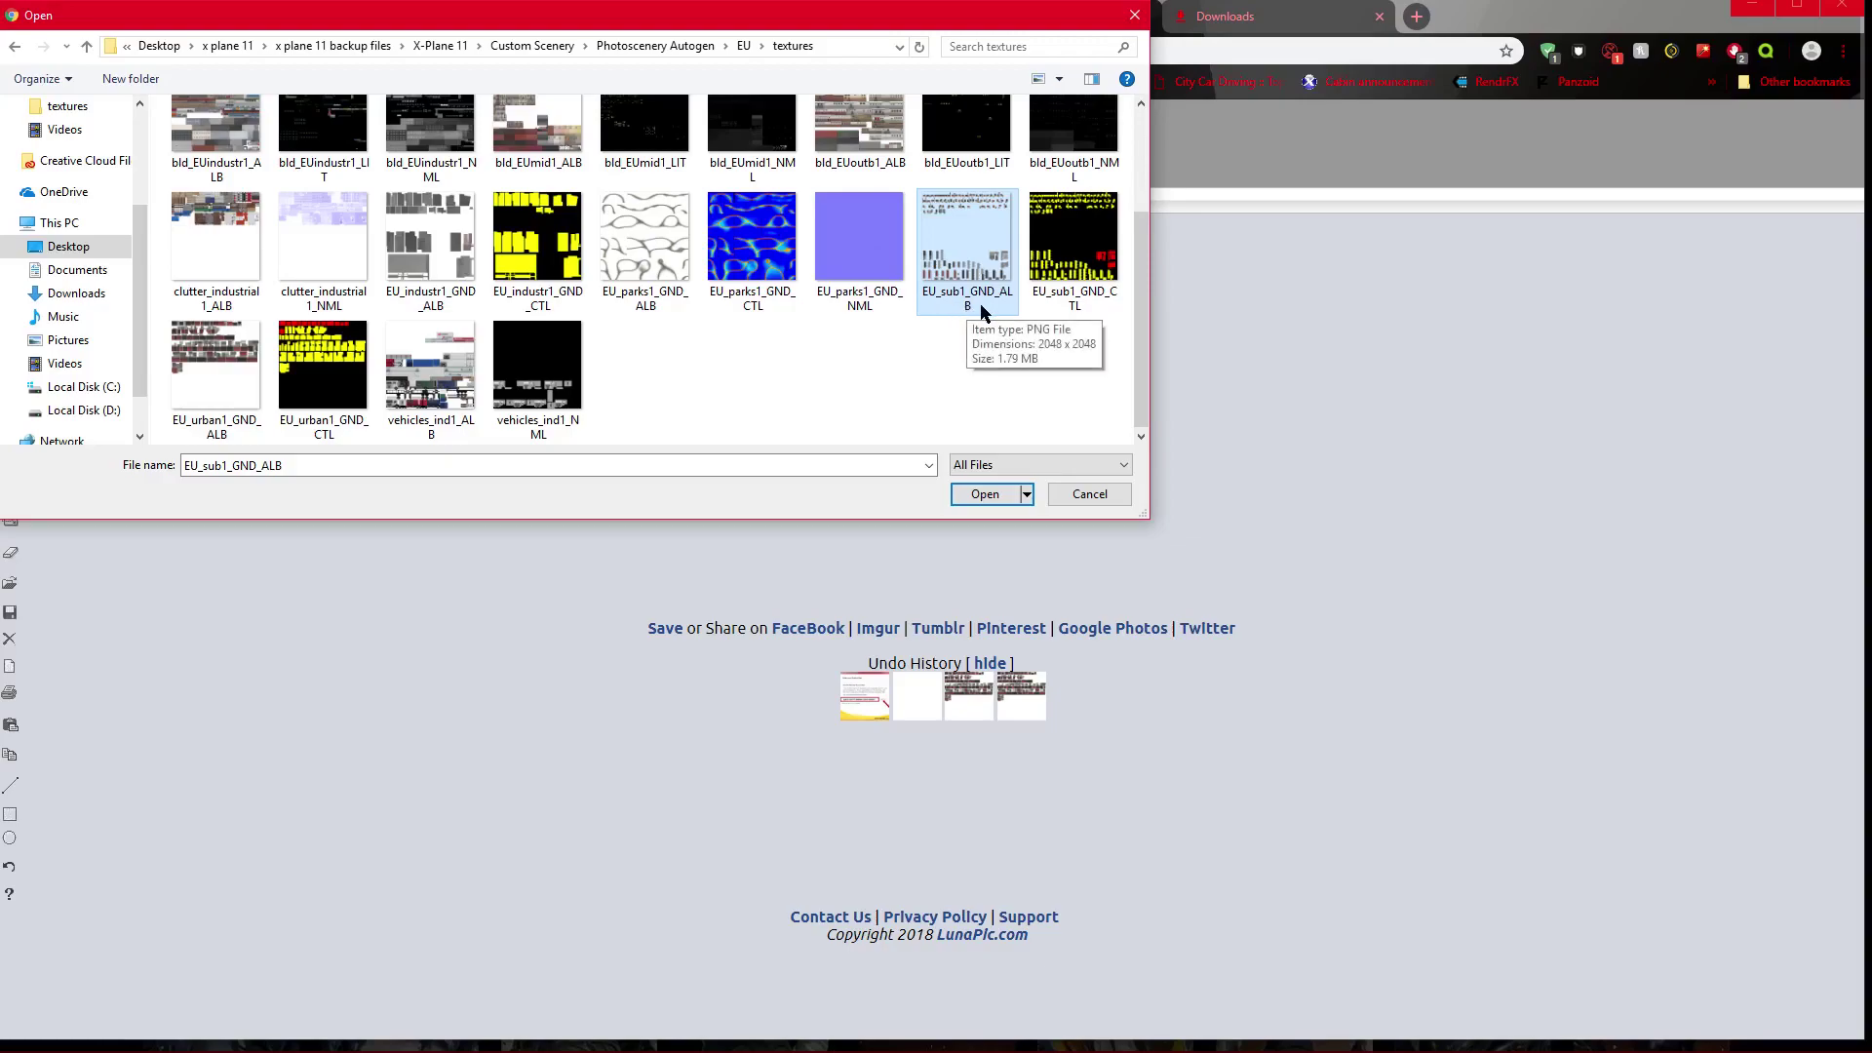
left_click(989, 497)
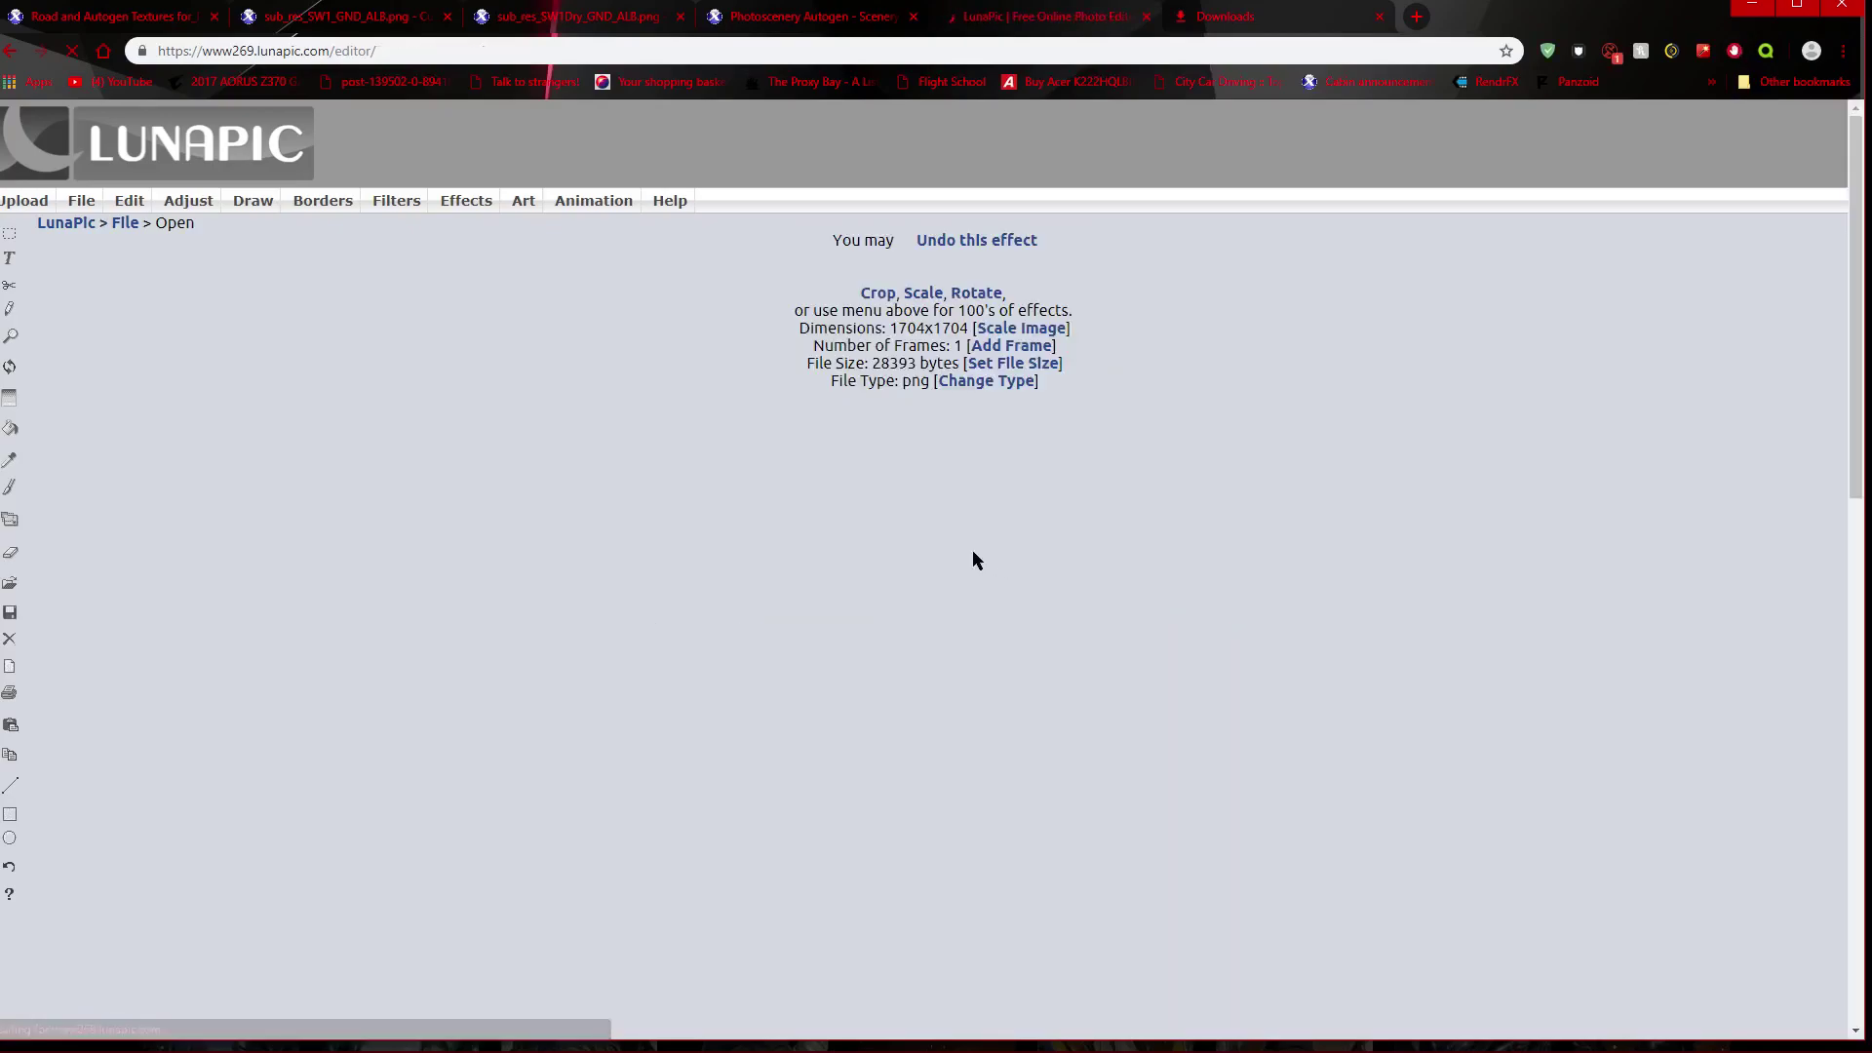
Step: Apply Transparent Background to EU_sub1_GND_ALB, leaving the building sprites on a checkerboard backdrop
scroll(1001, 499, "down", 1)
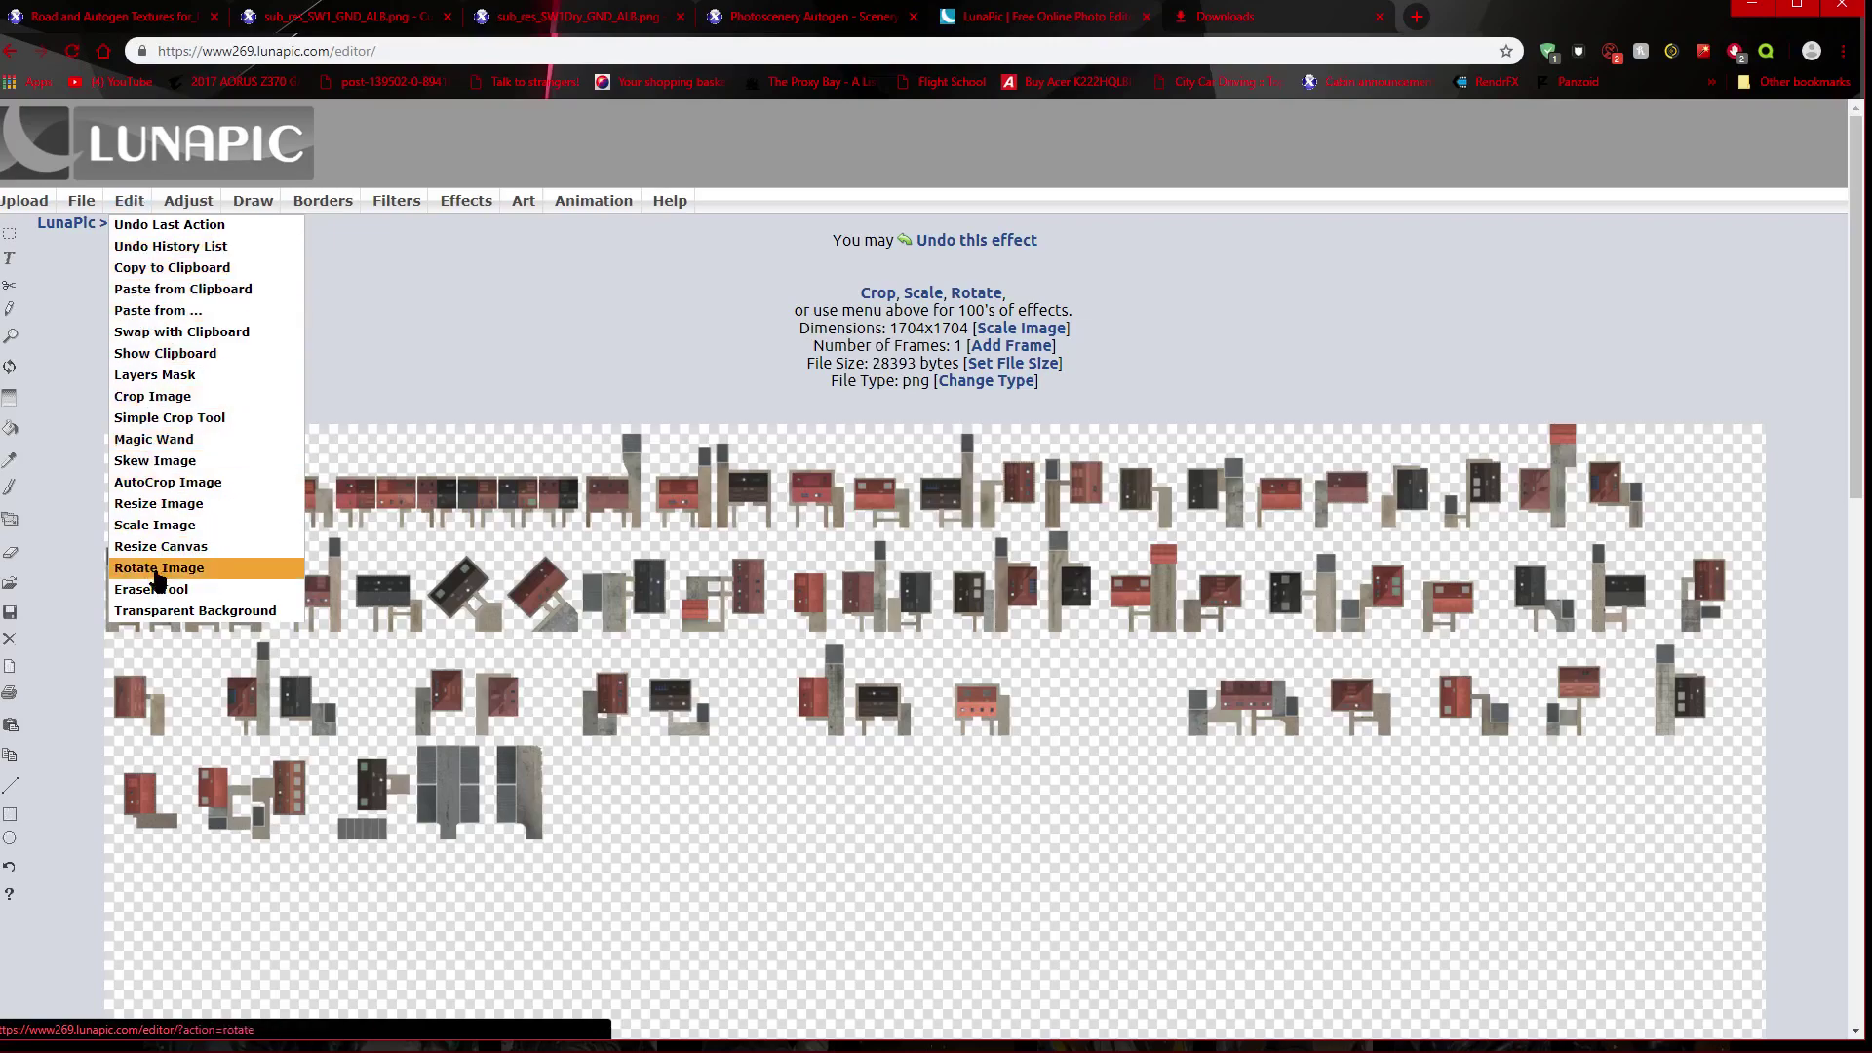
left_click(162, 612)
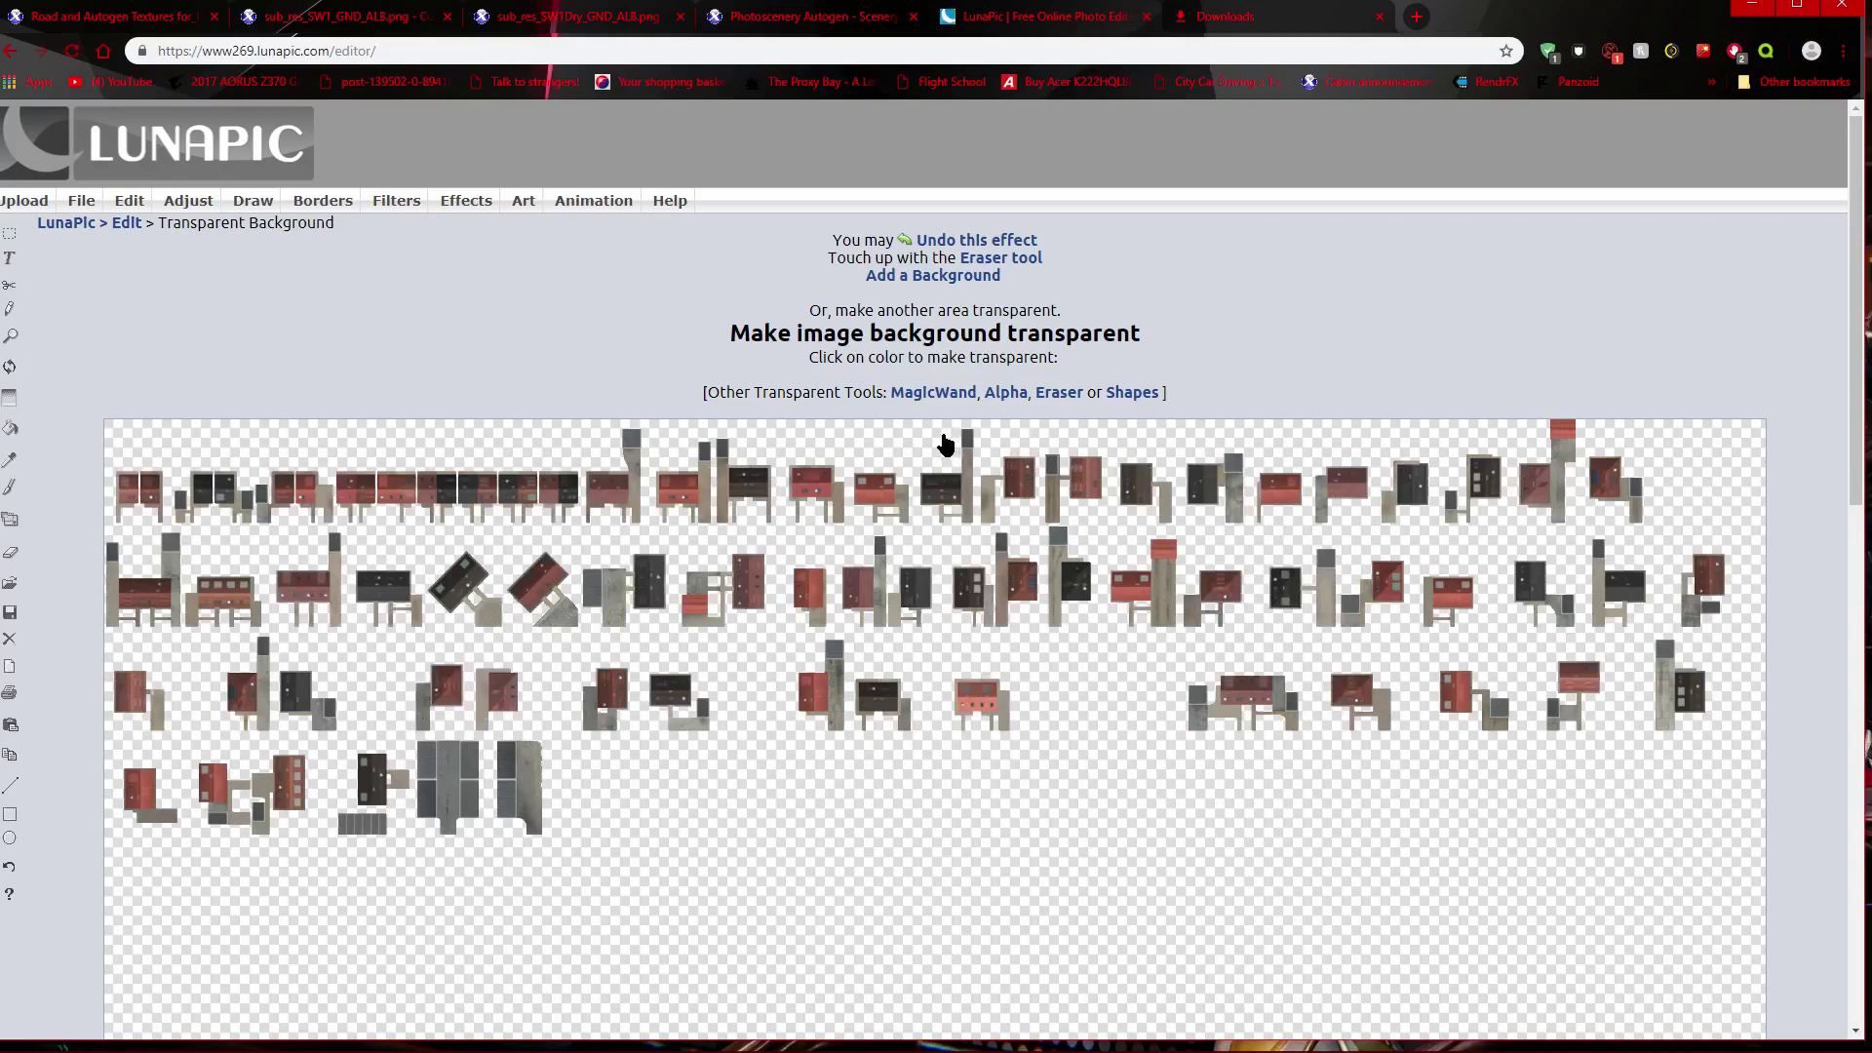
scroll(946, 444, "down", 3)
scroll(941, 444, "up", 3)
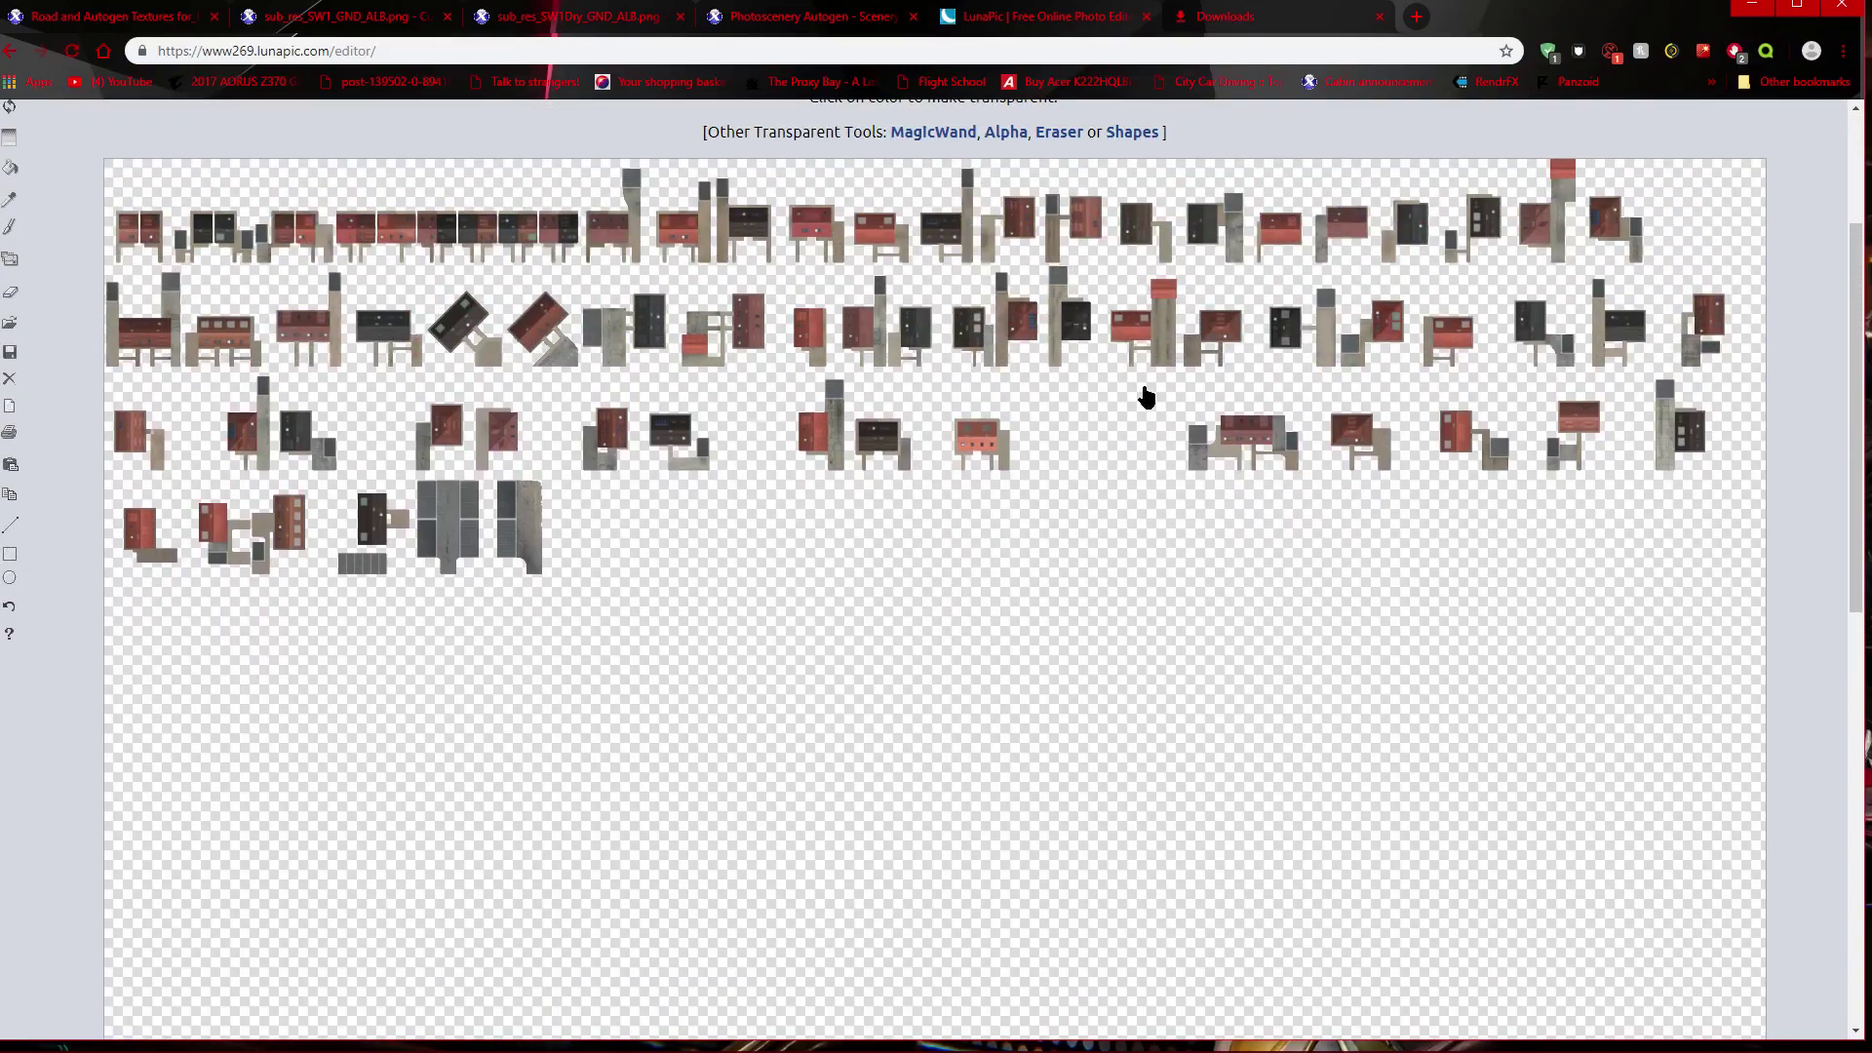
scroll(1121, 390, "up", 3)
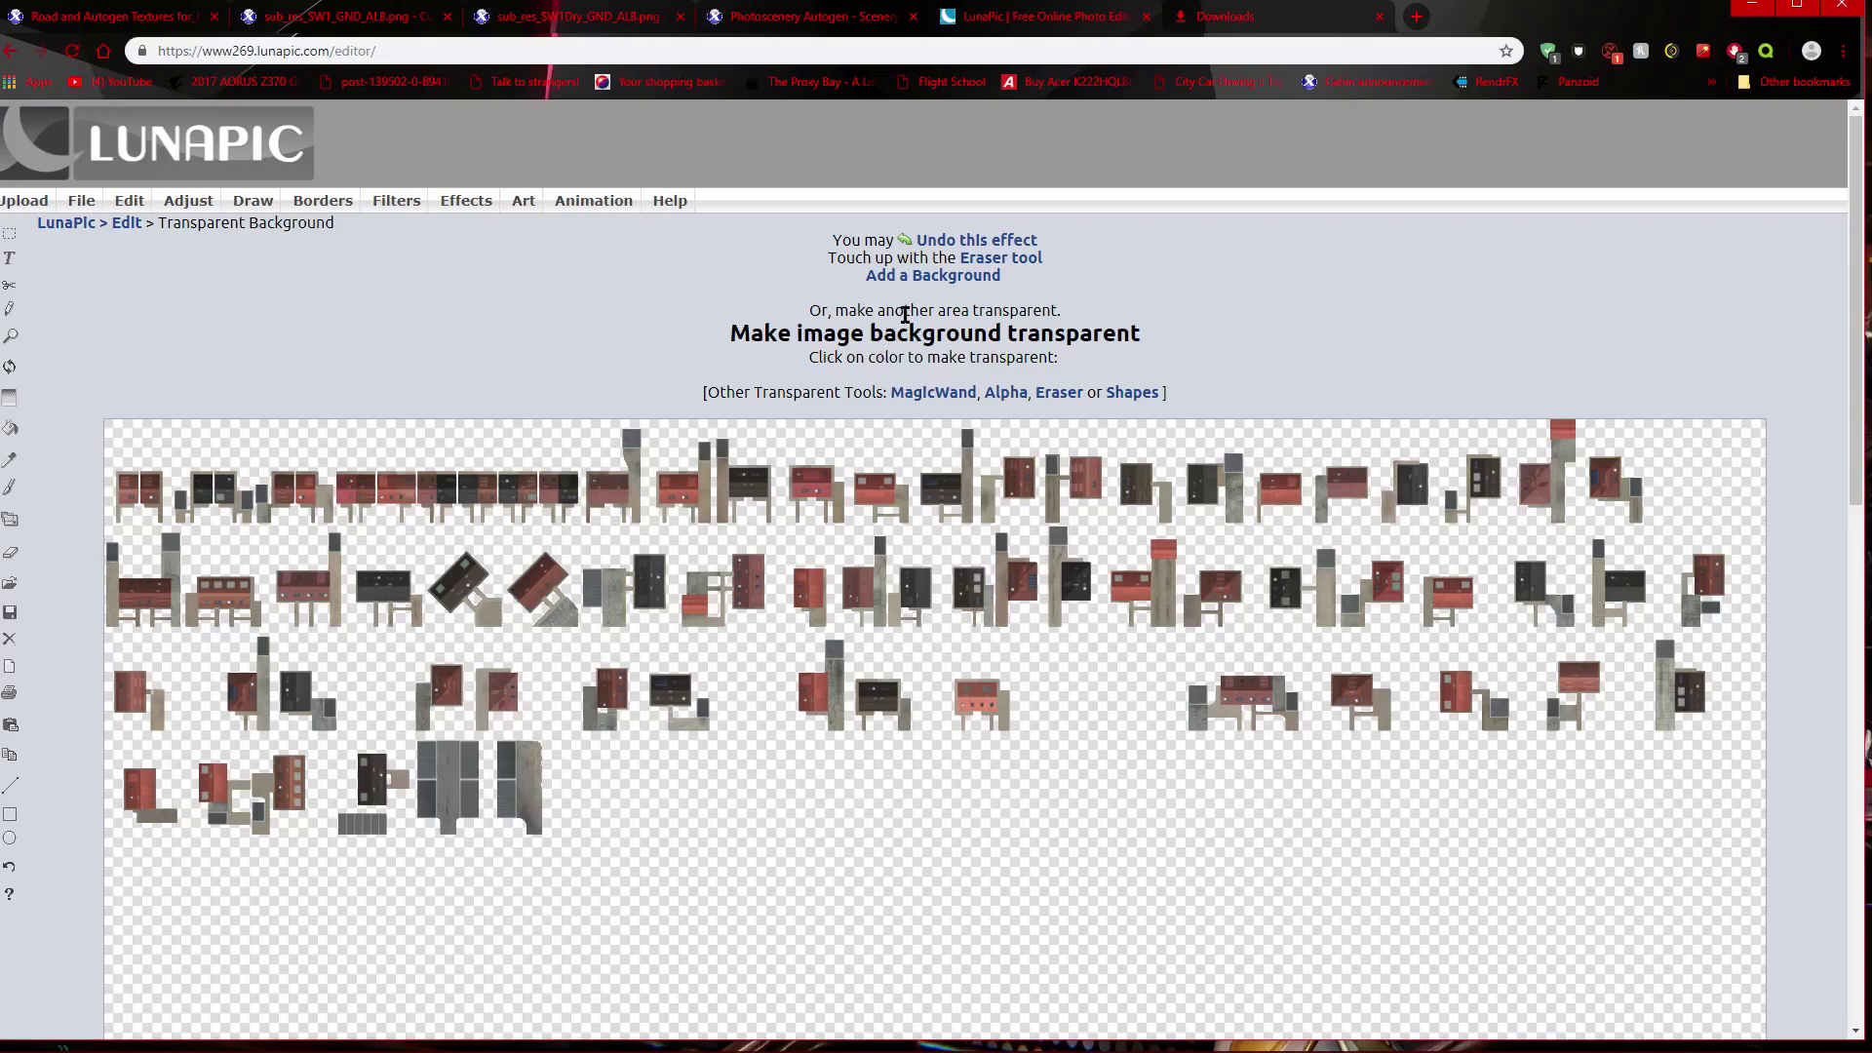
Step: Save the transparent texture image as a PNG to the Desktop
right_click(1033, 639)
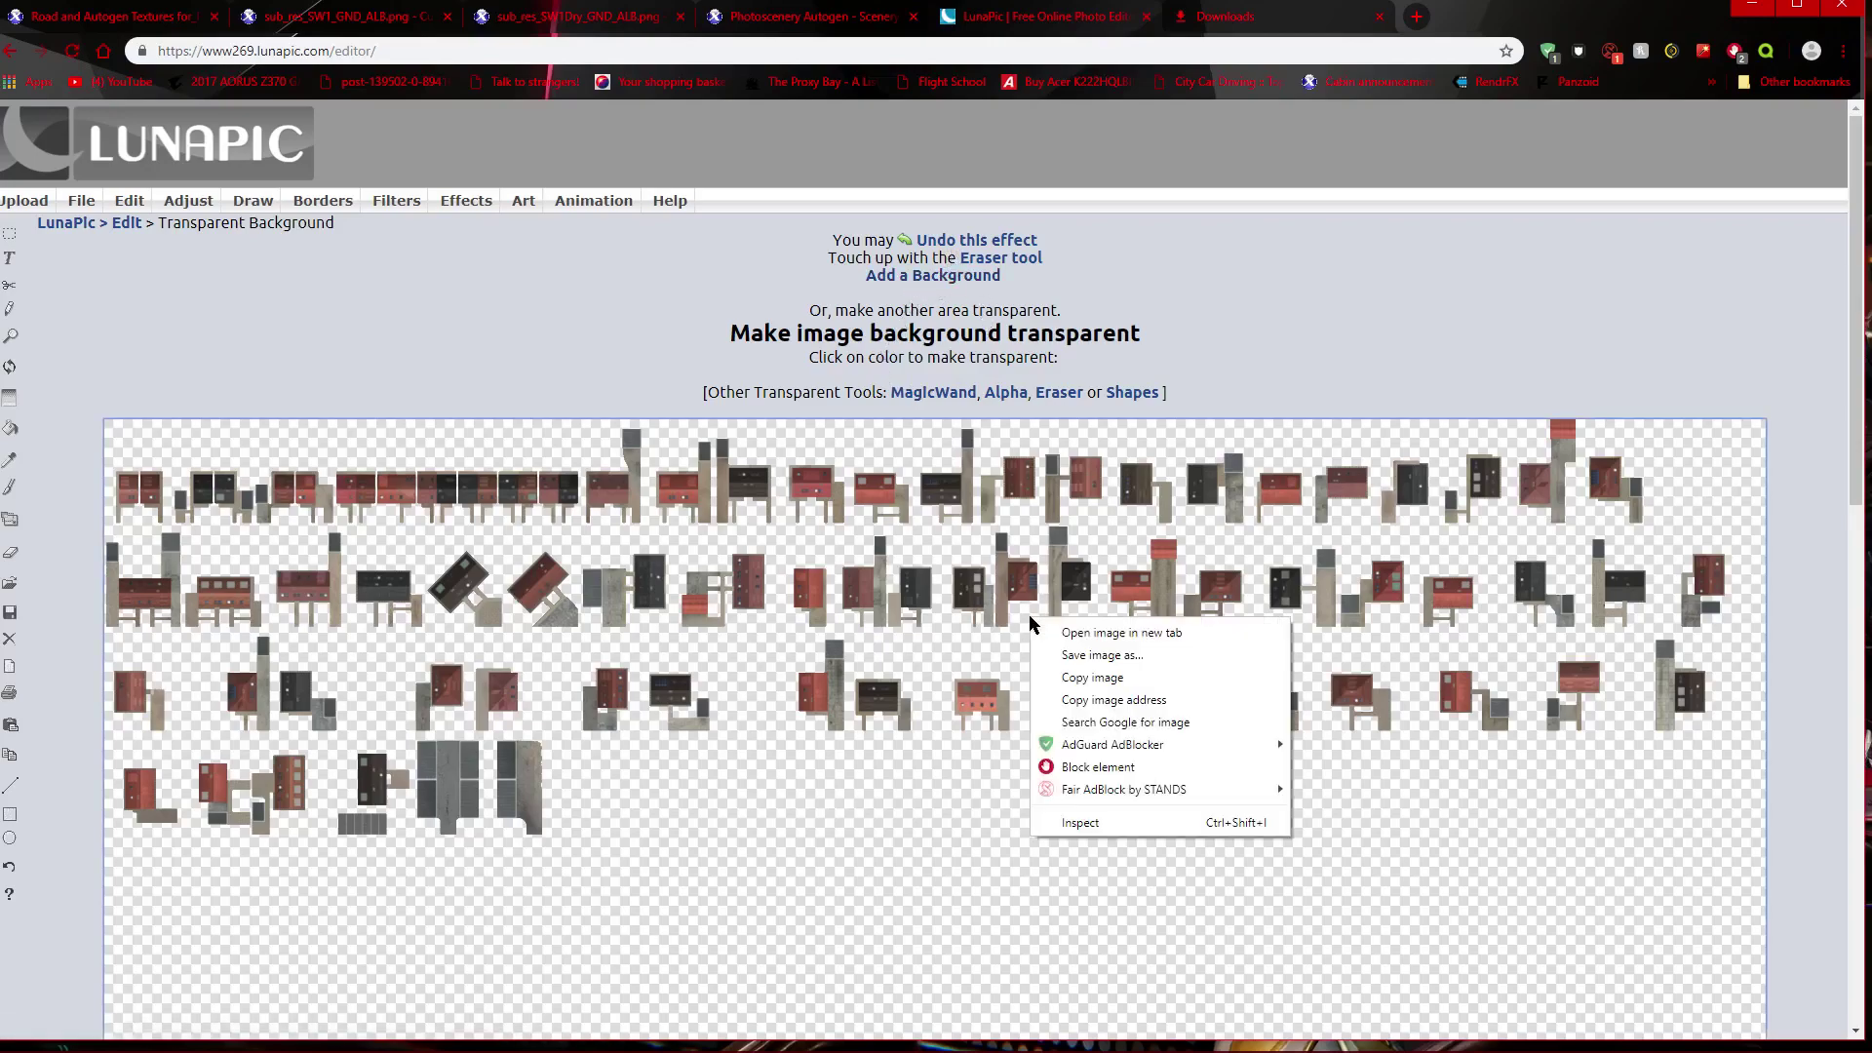
left_click(1103, 654)
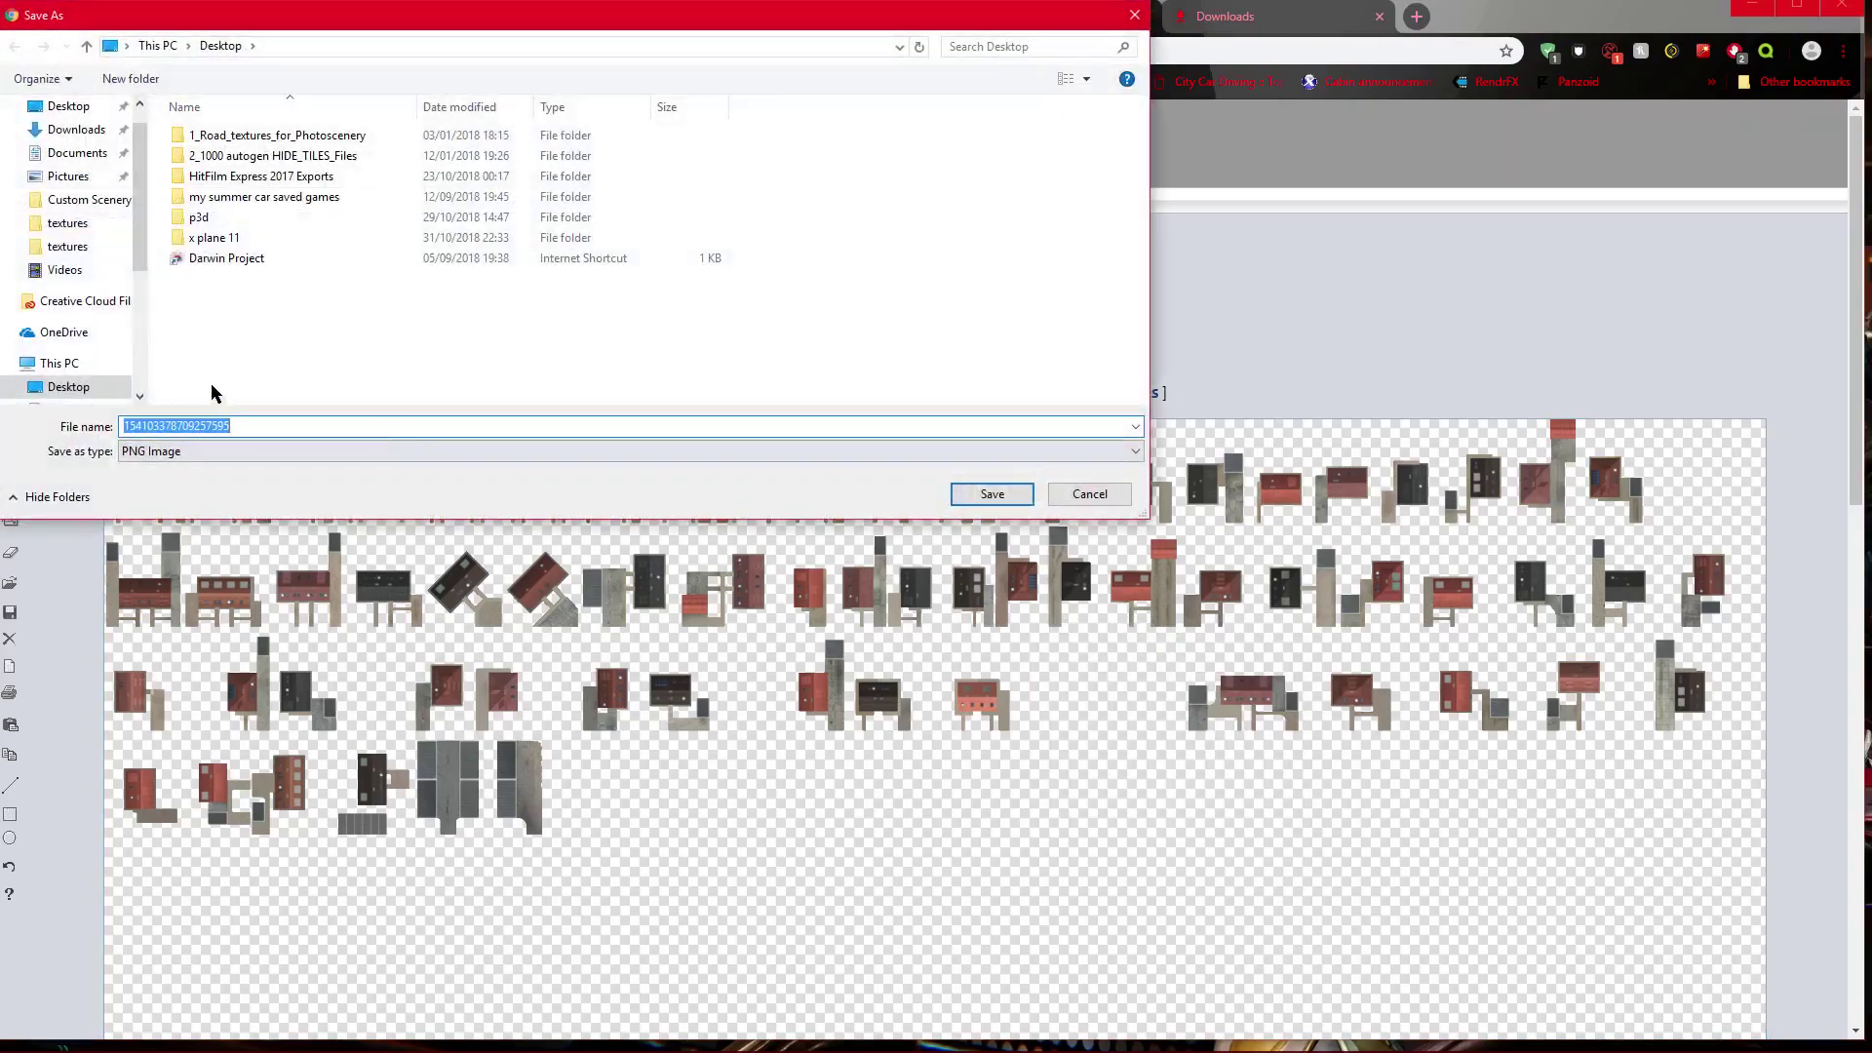
left_click(1011, 502)
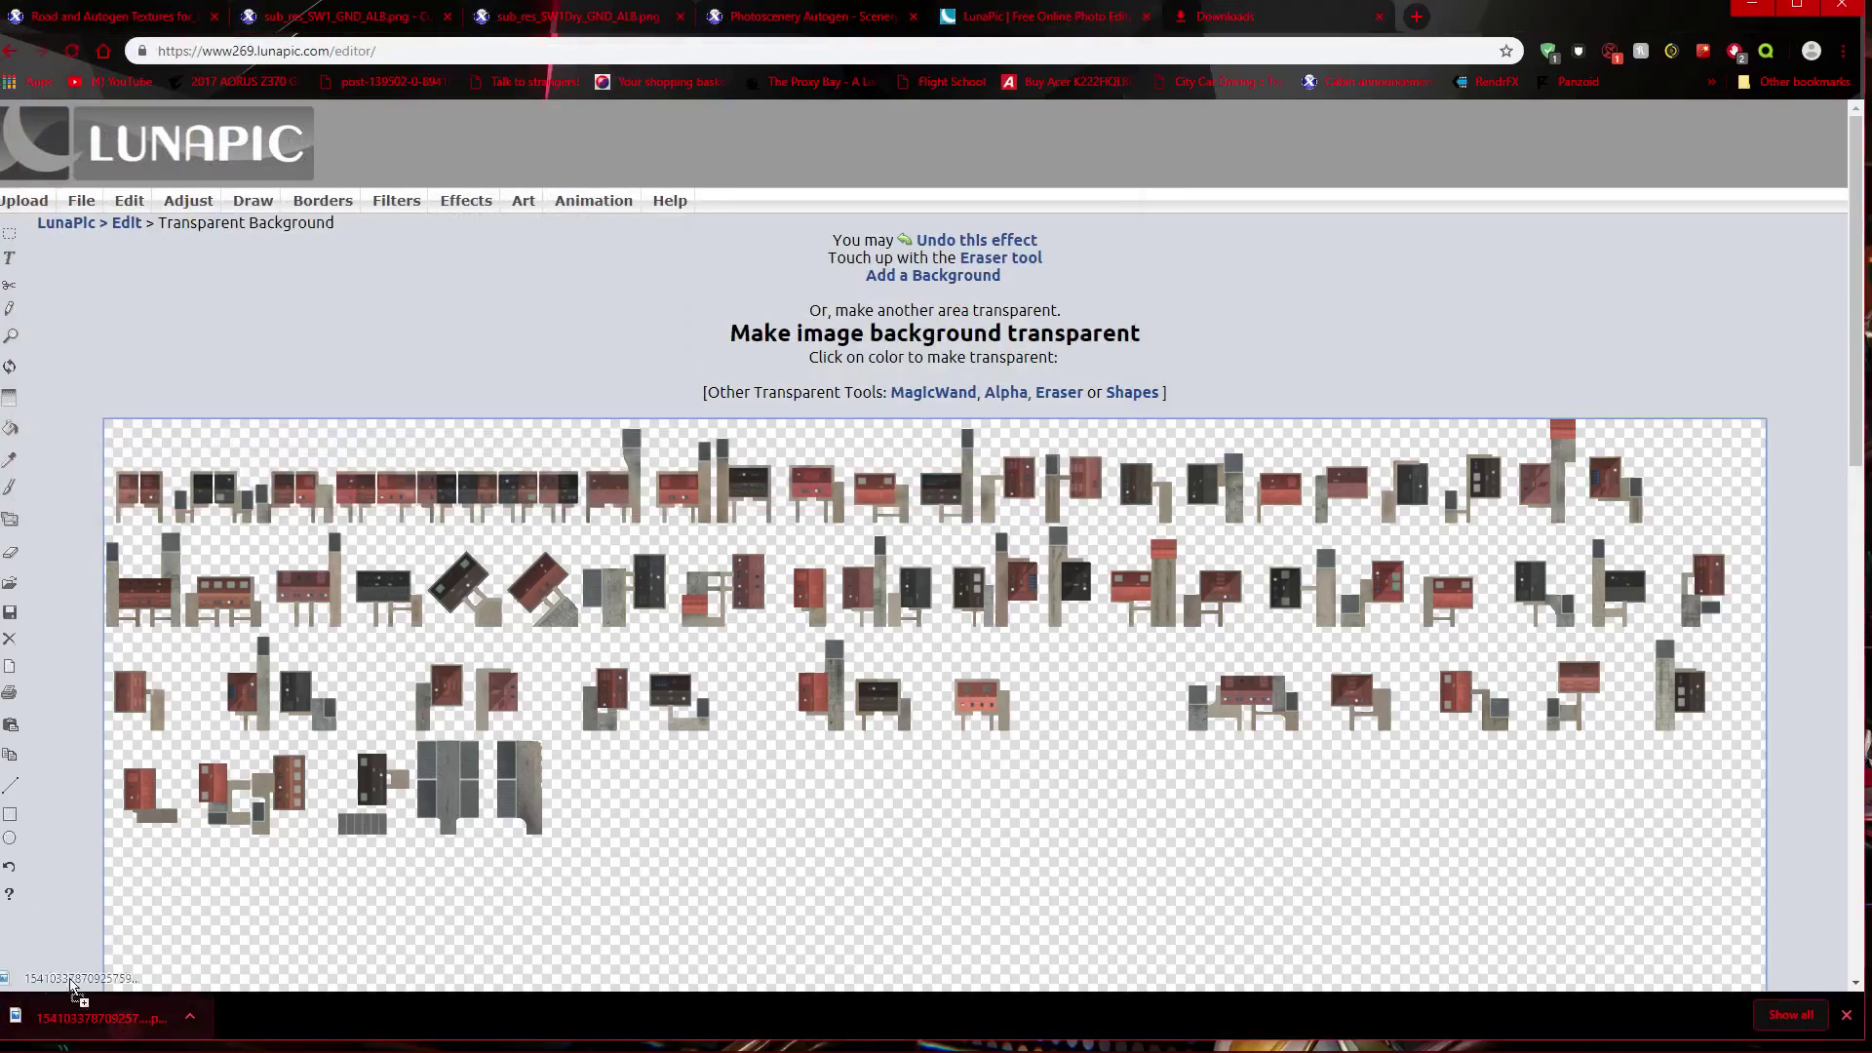
left_click_drag(49, 965, 0, 965)
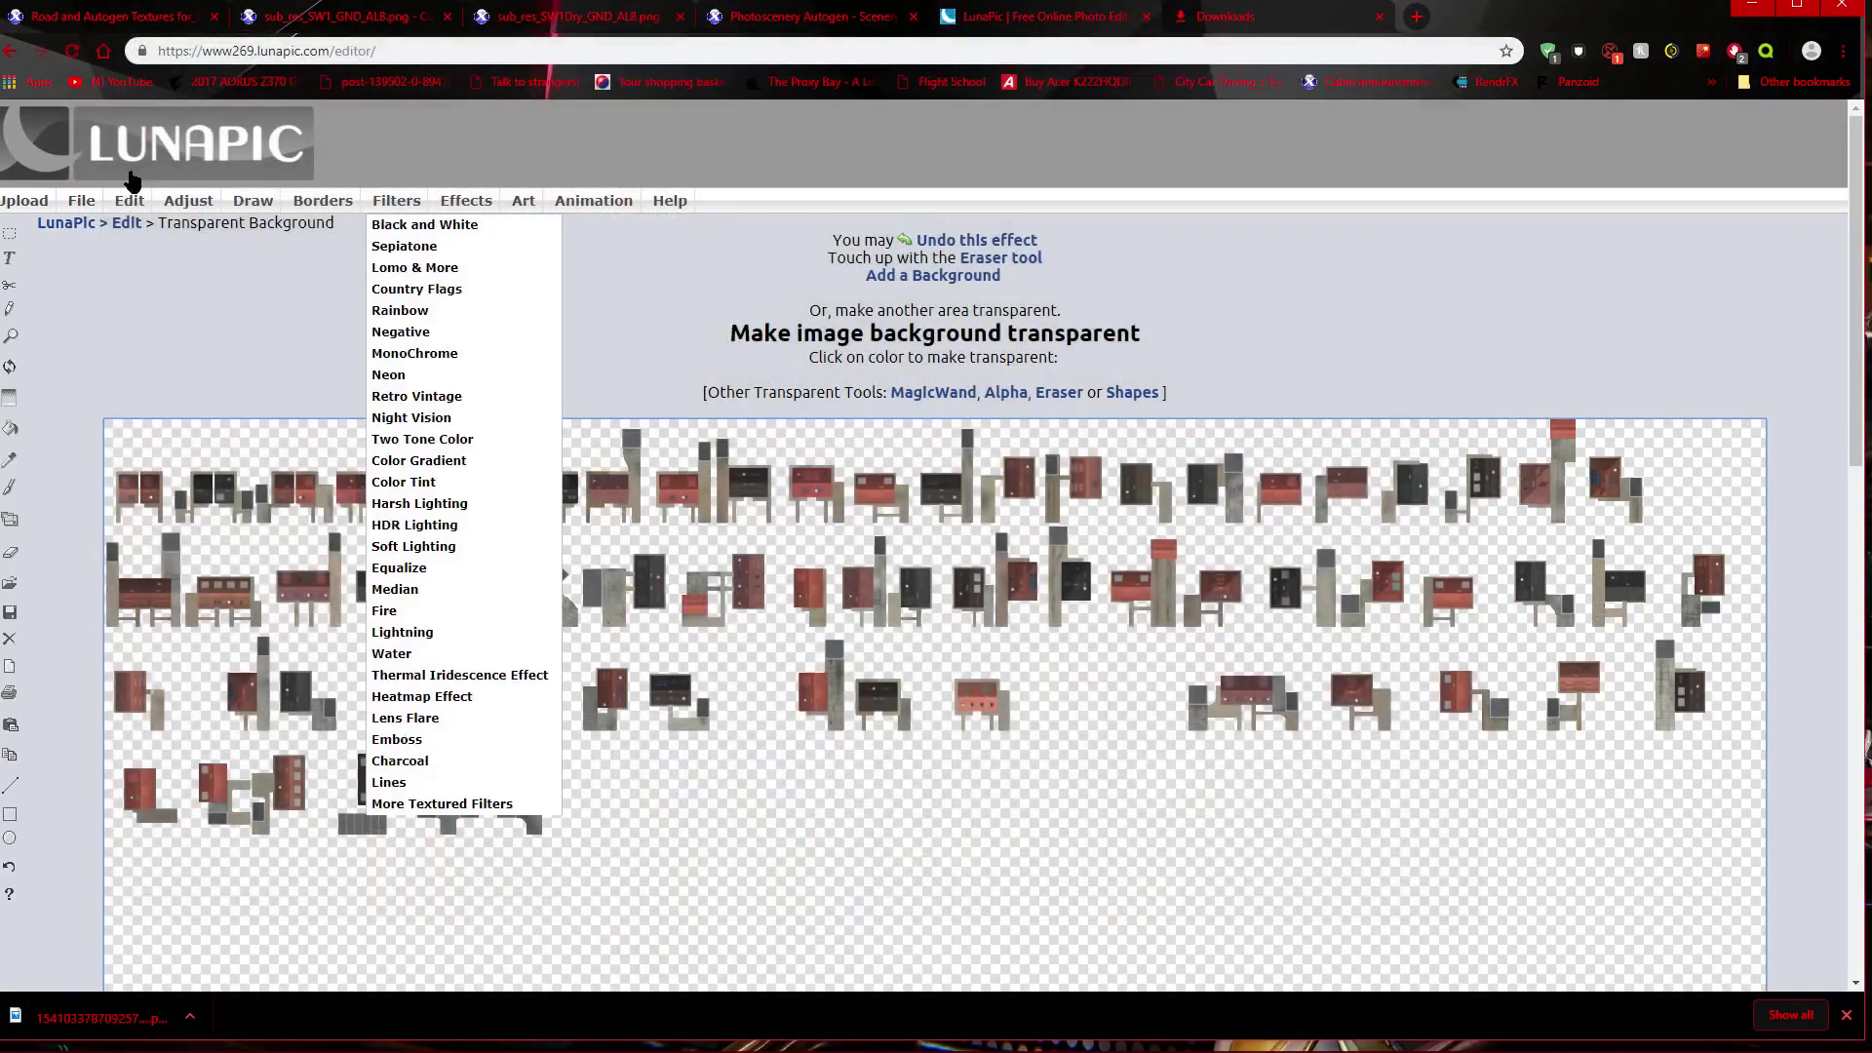
Step: Reapply the transparency effect with the threshold left at 50
mouse_move(132, 207)
left_click(466, 308)
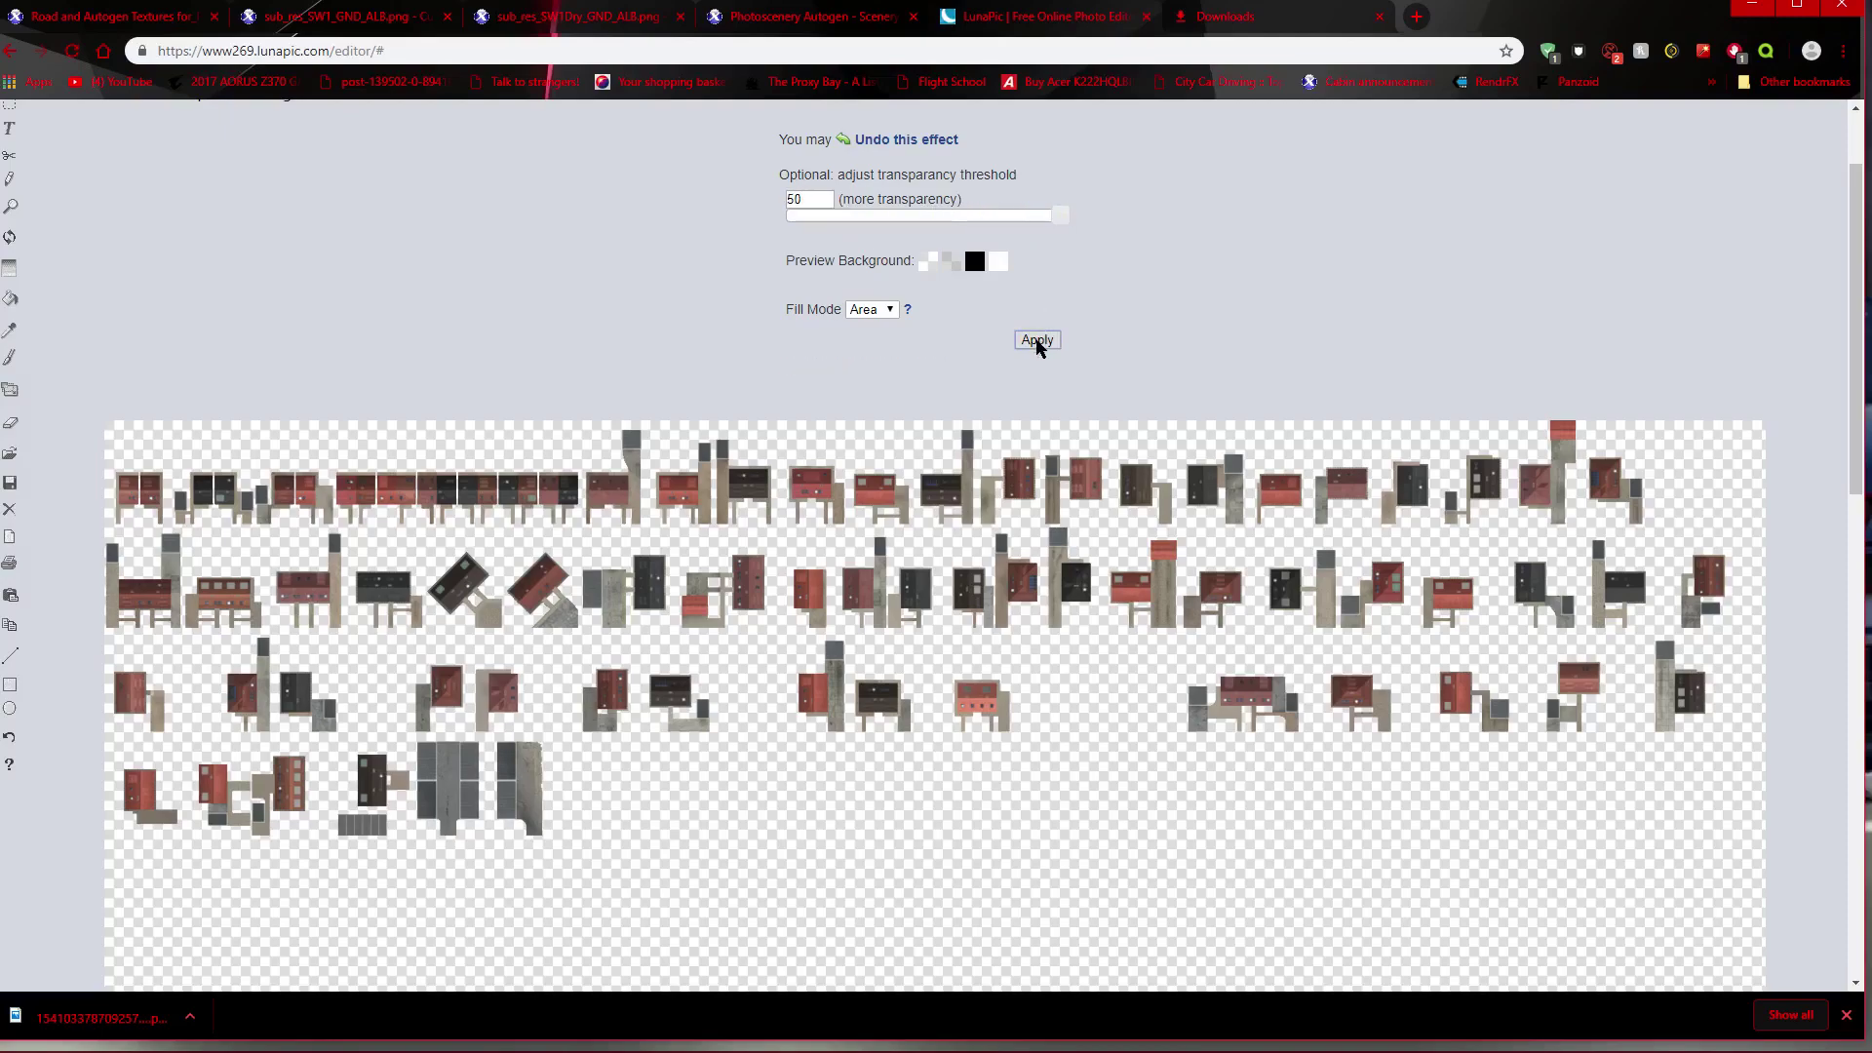
left_click(1037, 341)
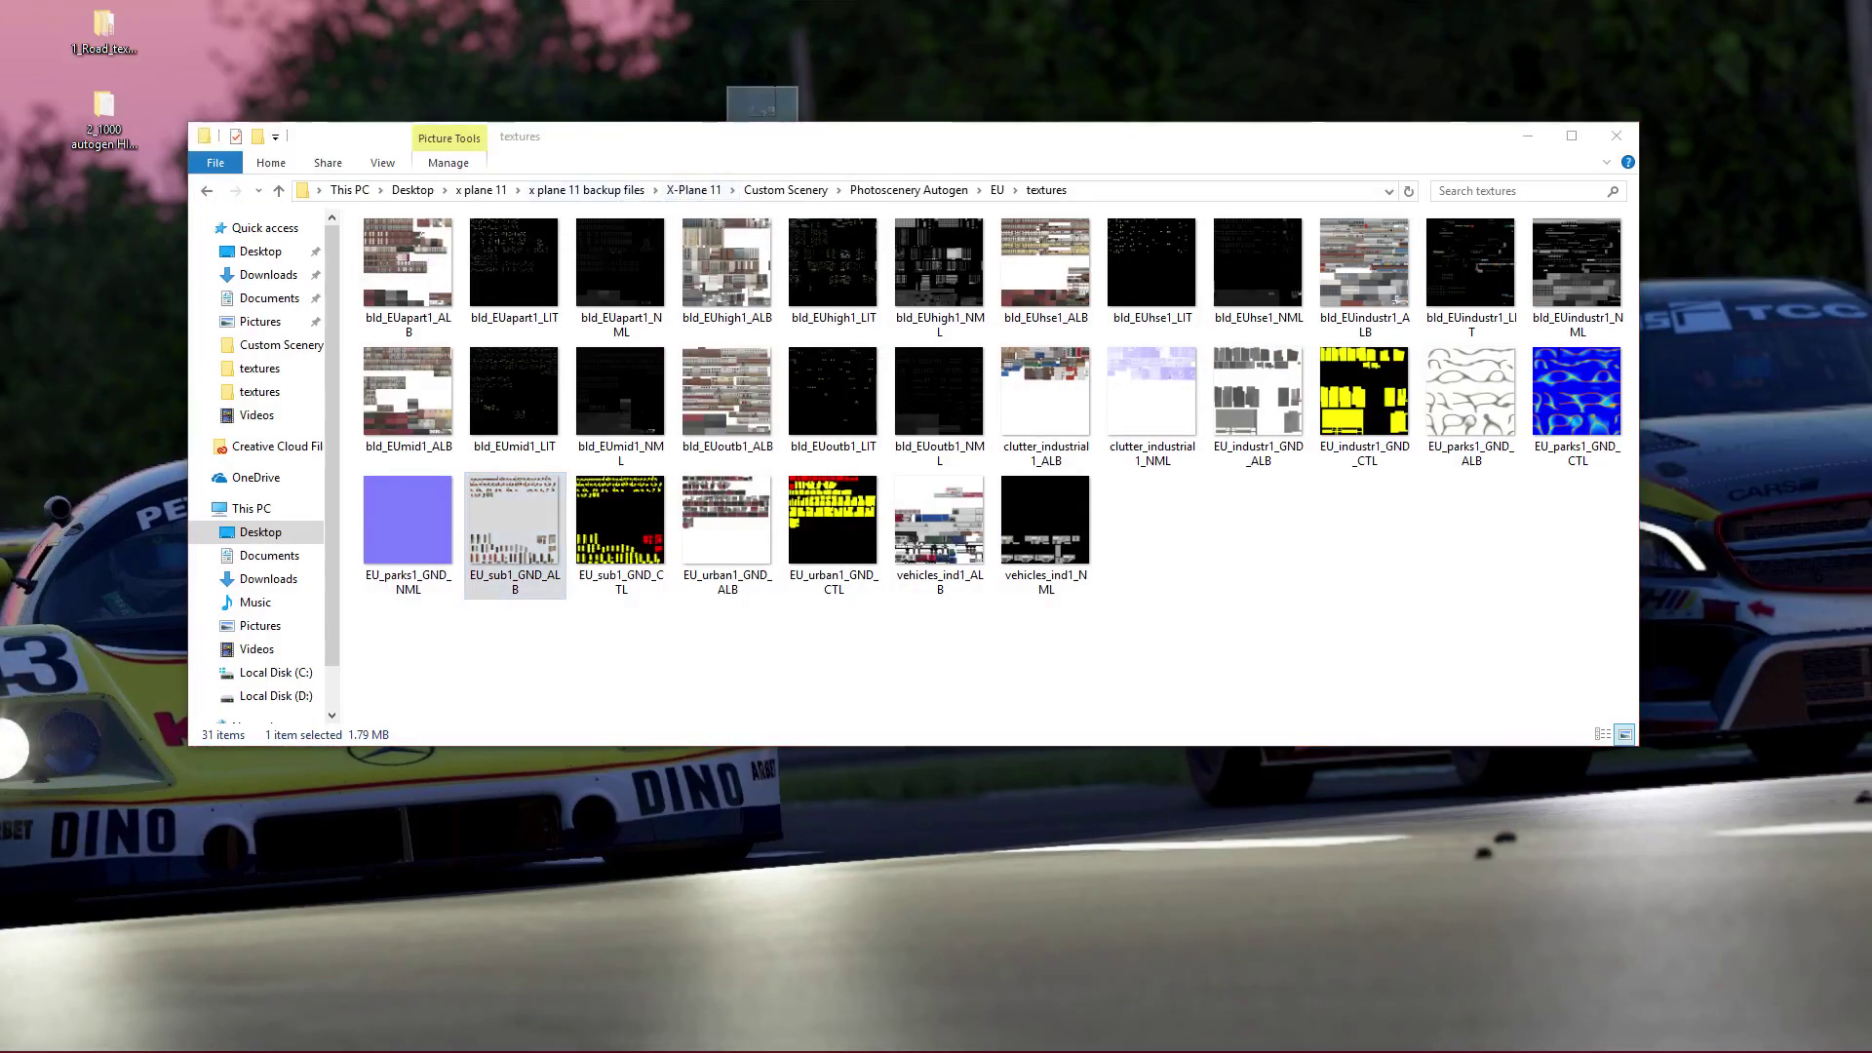
Step: Delete the original EU_sub1_GND_ALB texture from the EU textures folder
left_click(519, 507)
right_click(521, 495)
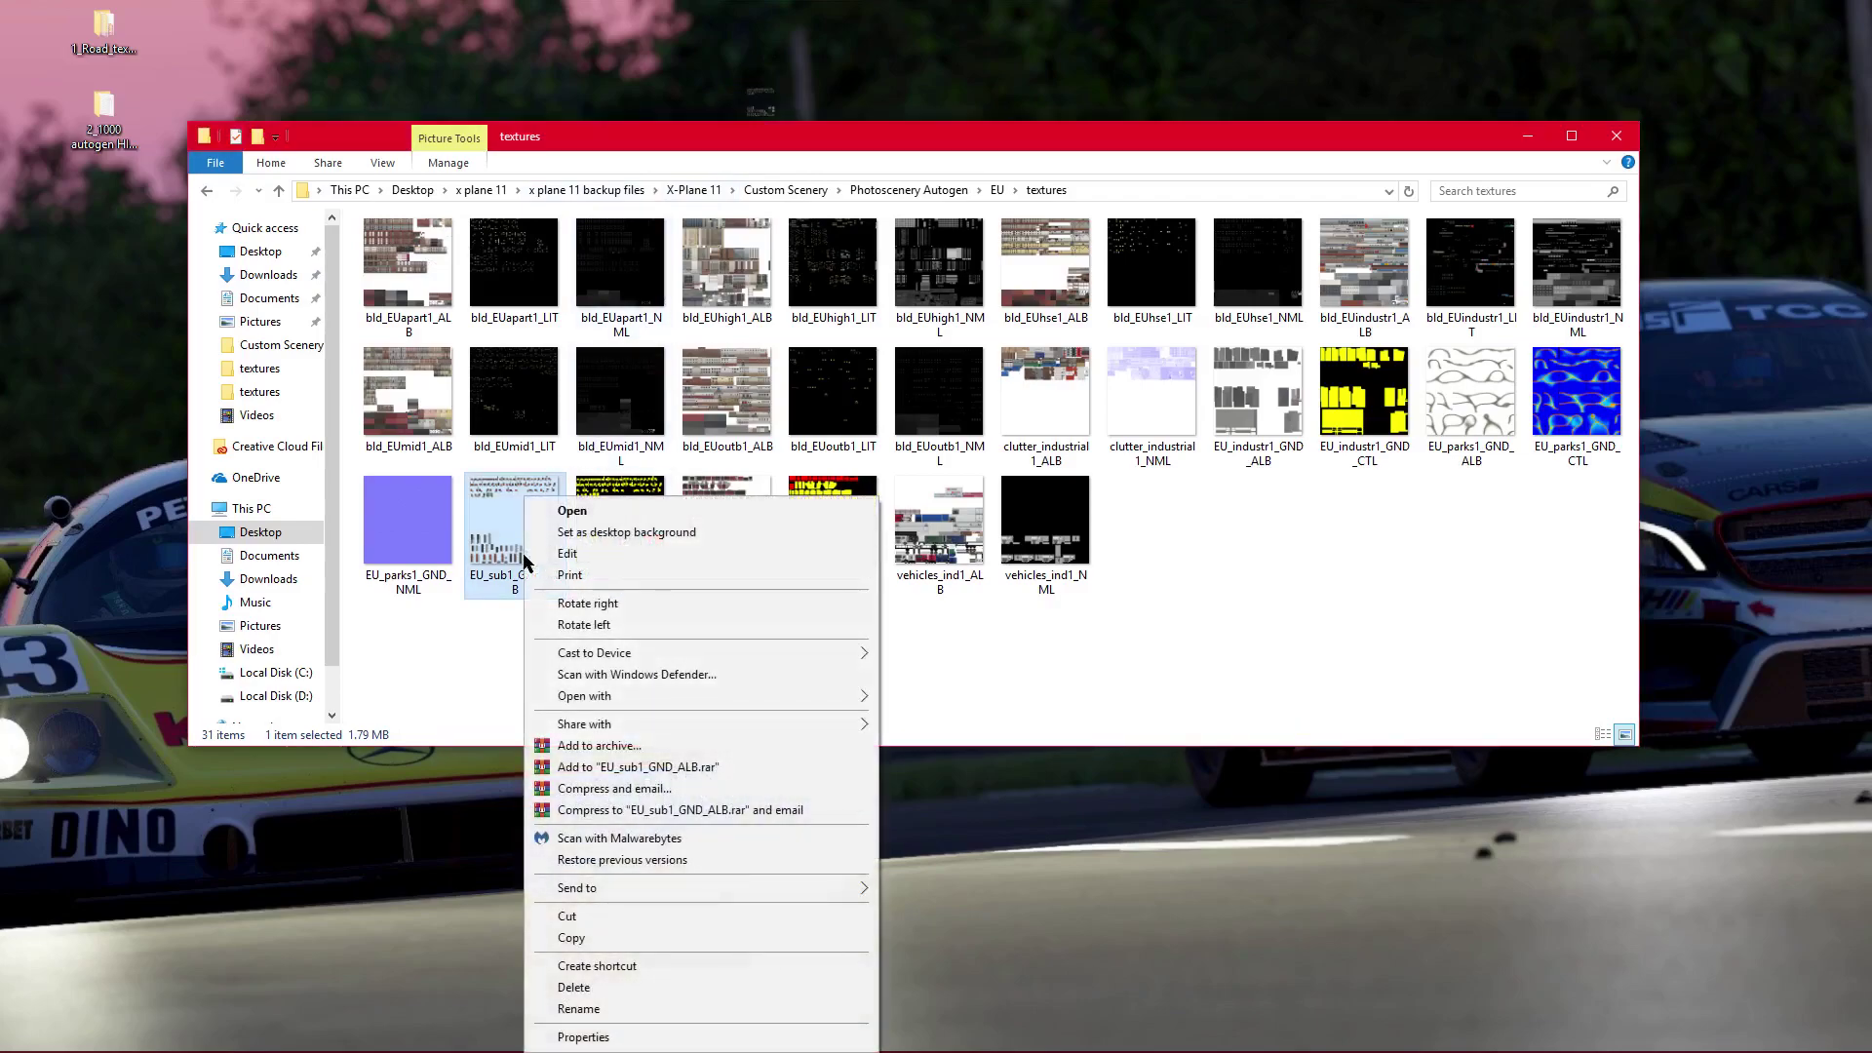
left_click(606, 987)
Step: Move the downloaded LunaPic PNG into the textures folder, then delete it
left_click_drag(762, 102, 1263, 683)
left_click(1265, 673)
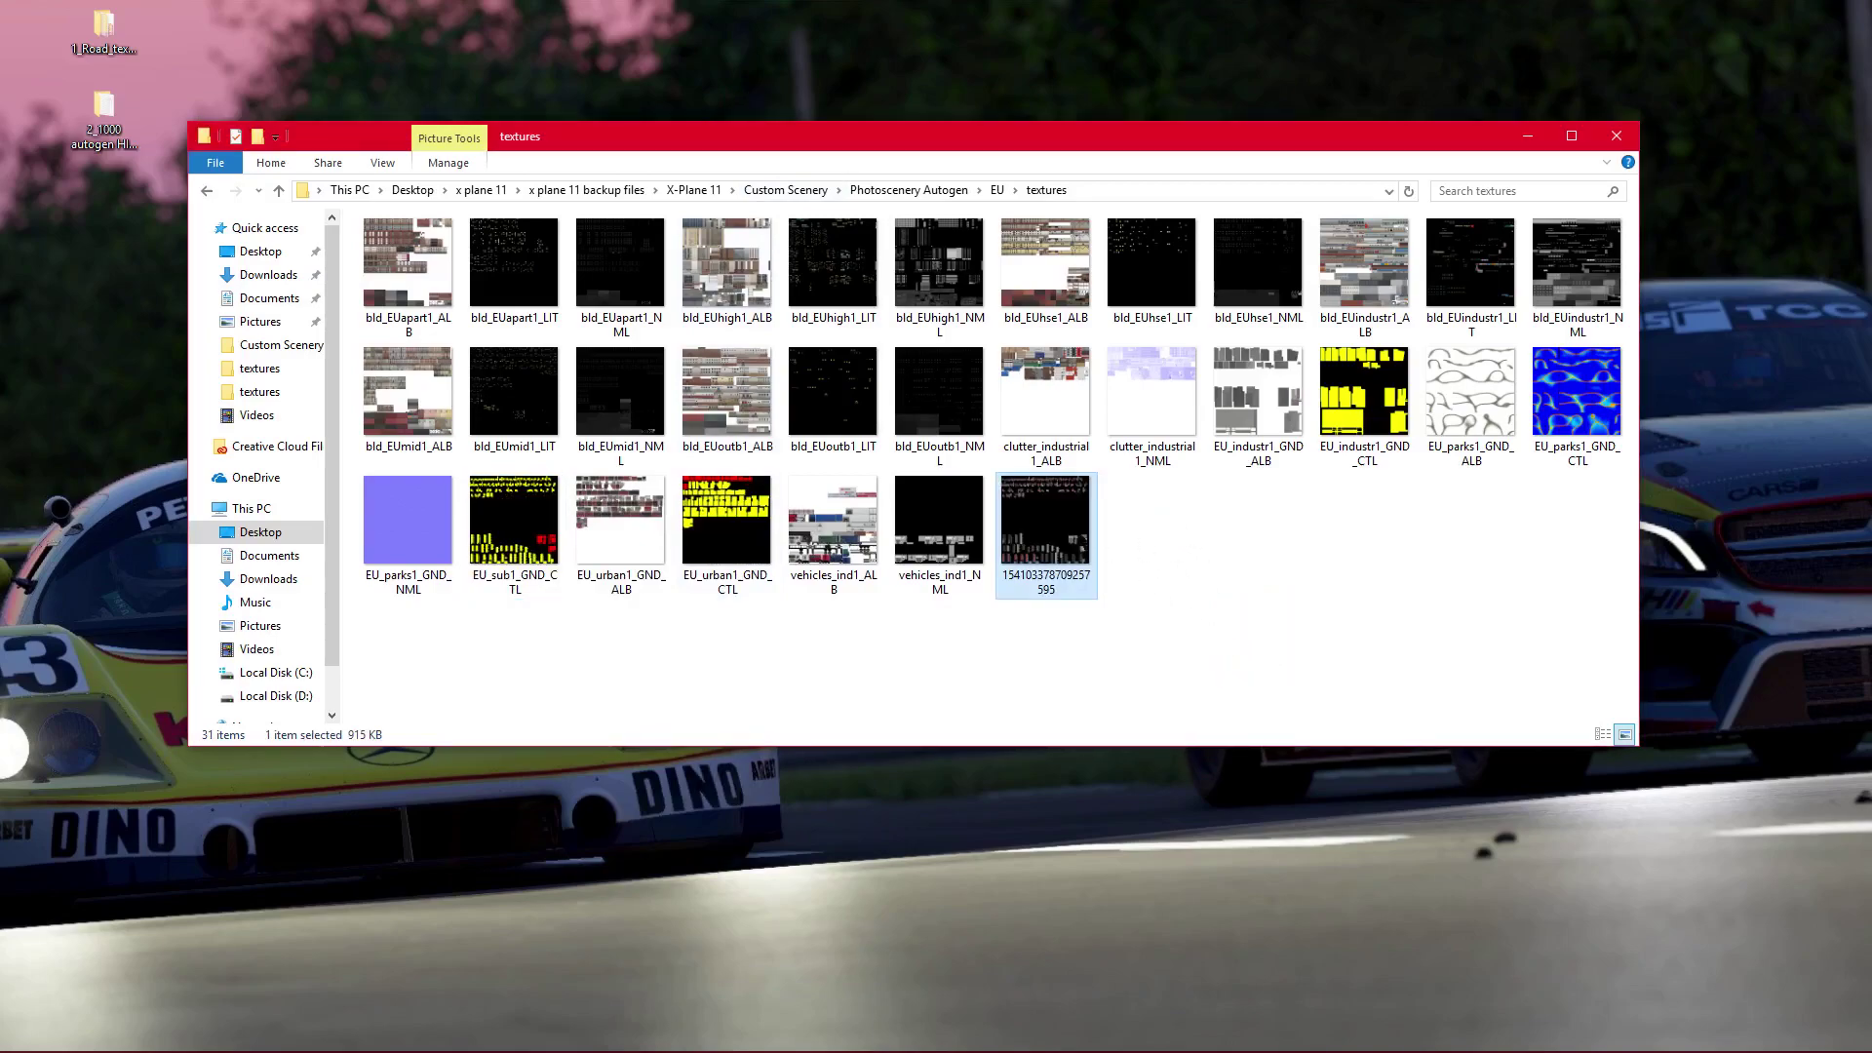
right_click(1042, 561)
left_click(1117, 992)
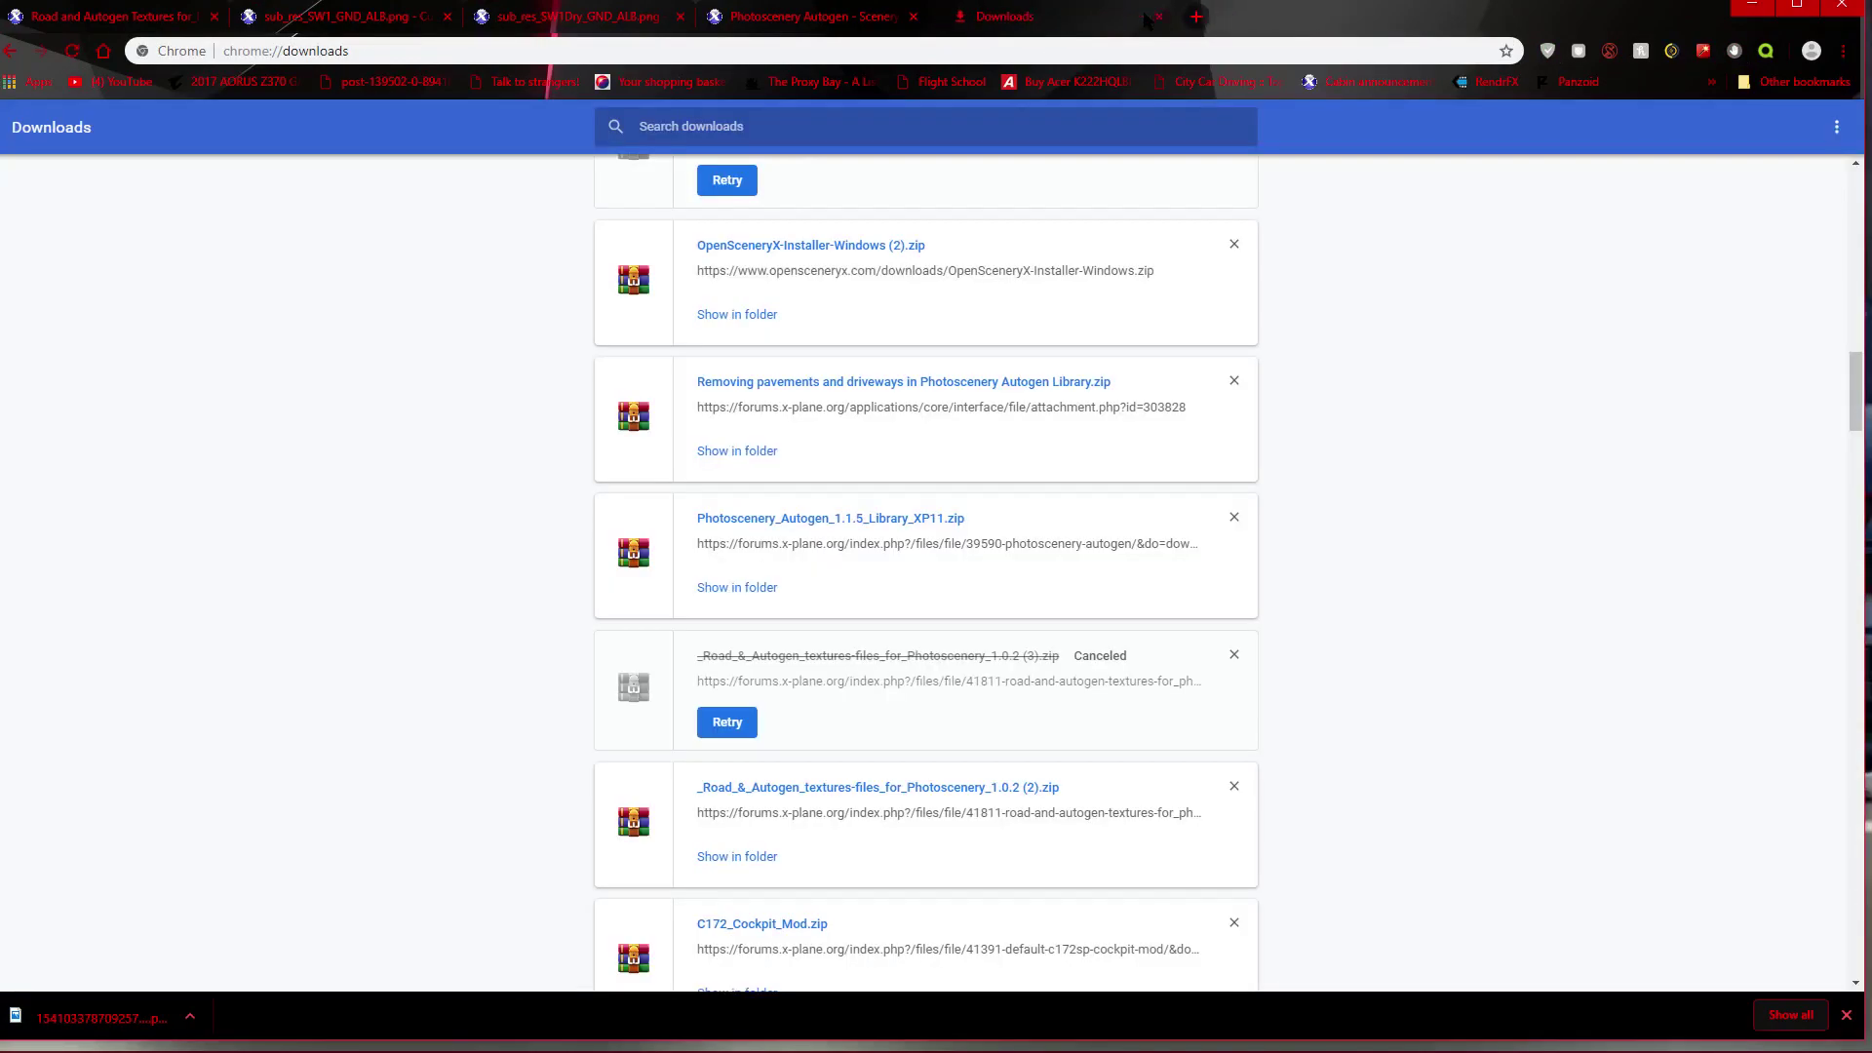
left_click(1147, 17)
Step: Close the LunaPic and Downloads tabs and compare the SW1 and SW1Dry texture pages
left_click(341, 16)
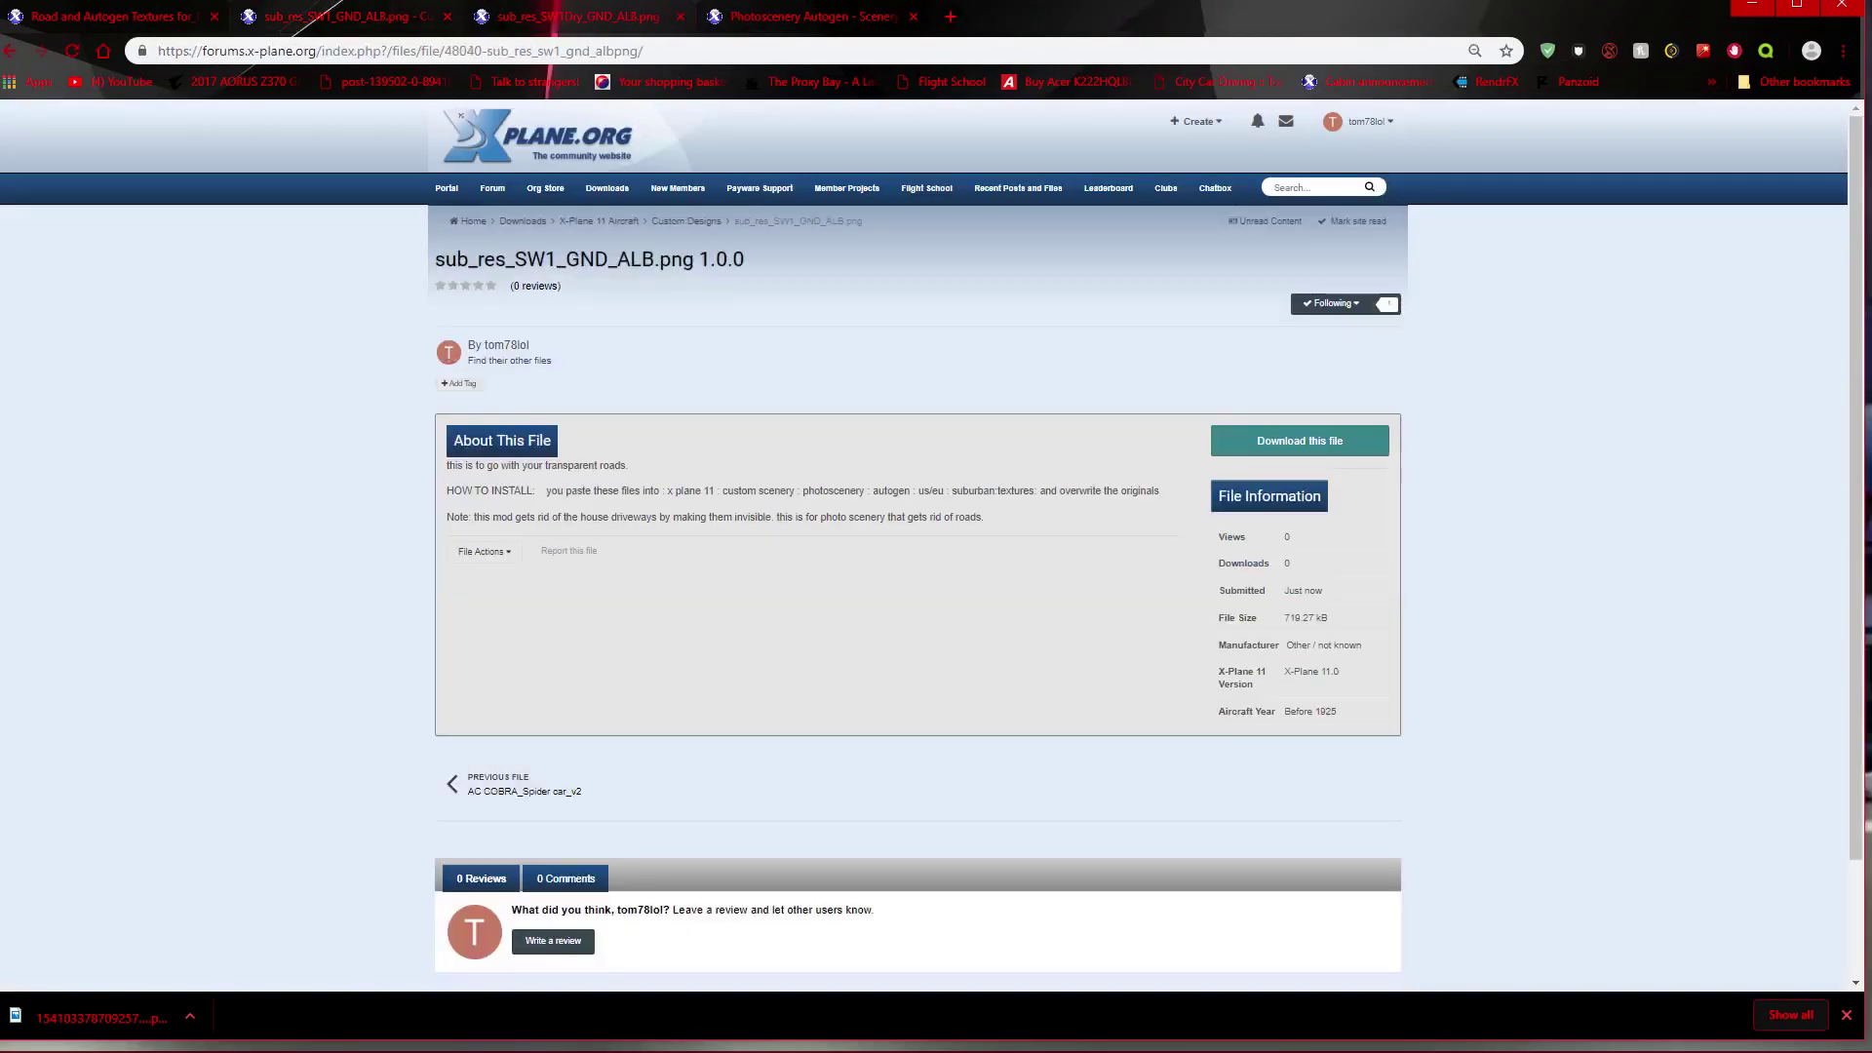
left_click(590, 16)
left_click(371, 16)
left_click(573, 18)
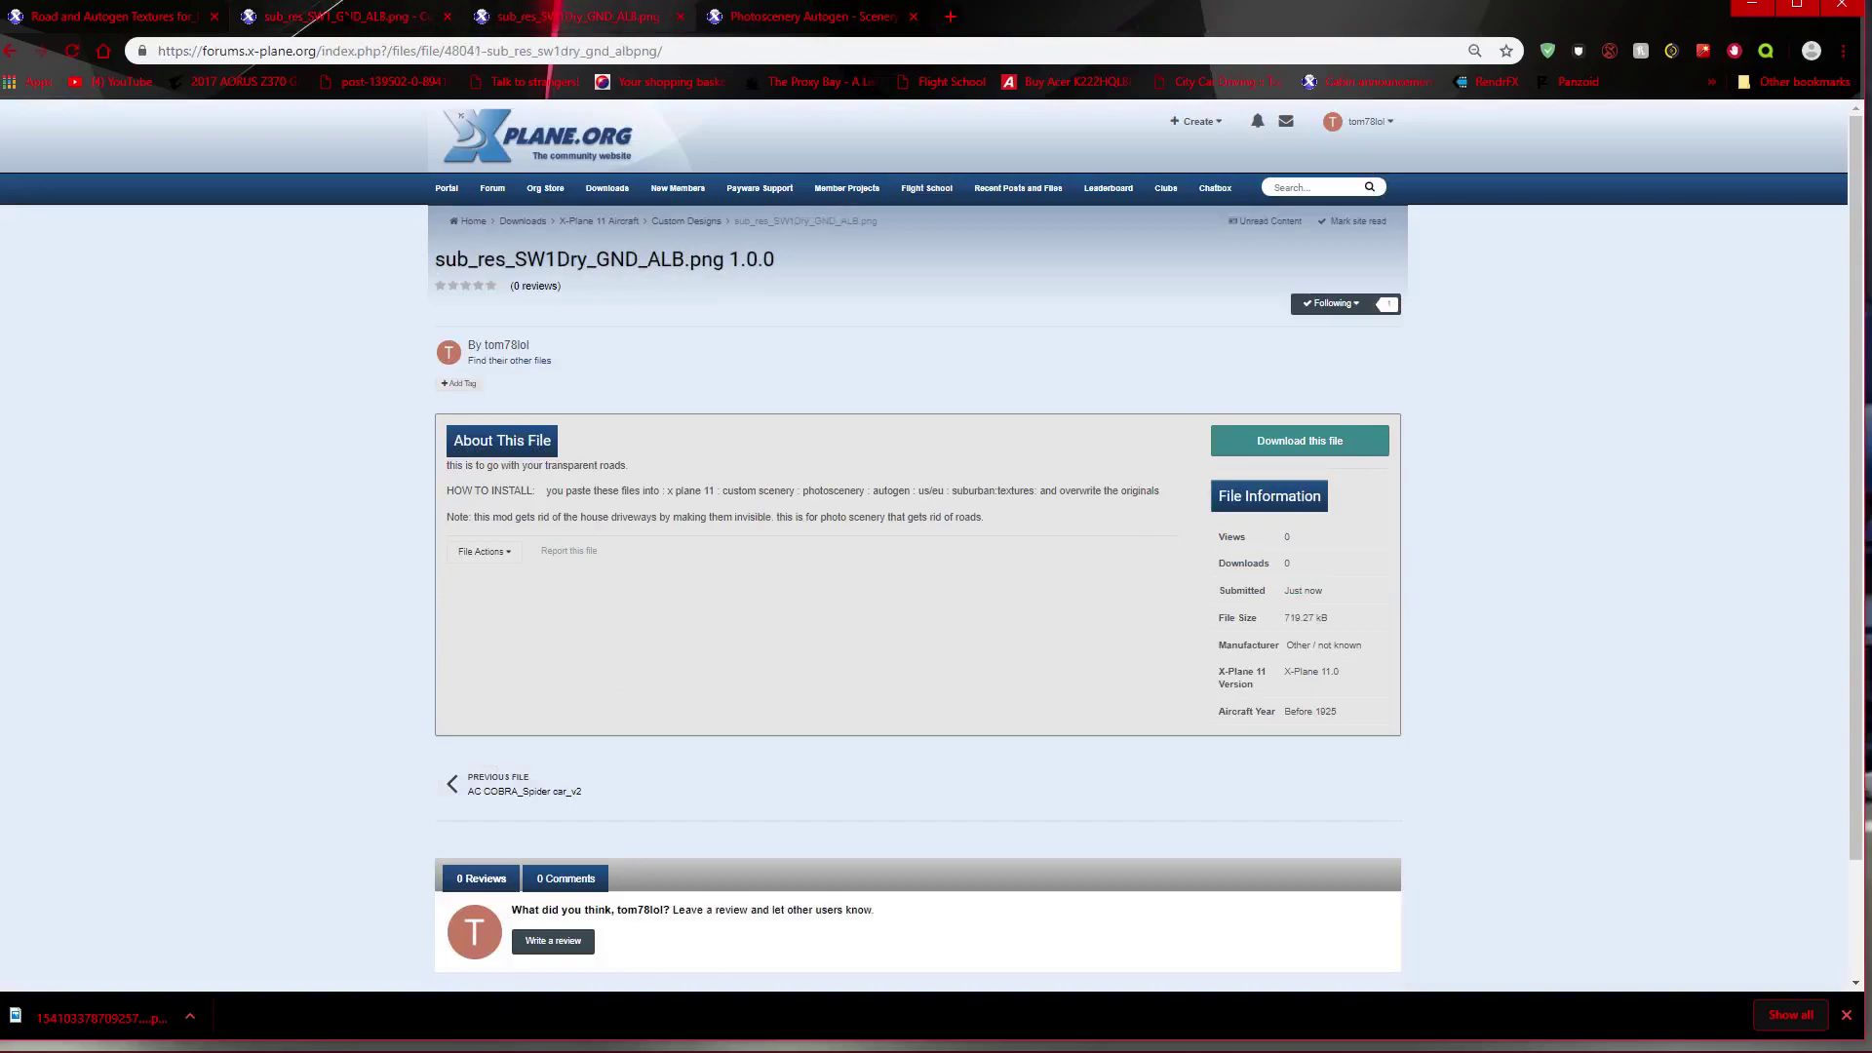
left_click(341, 17)
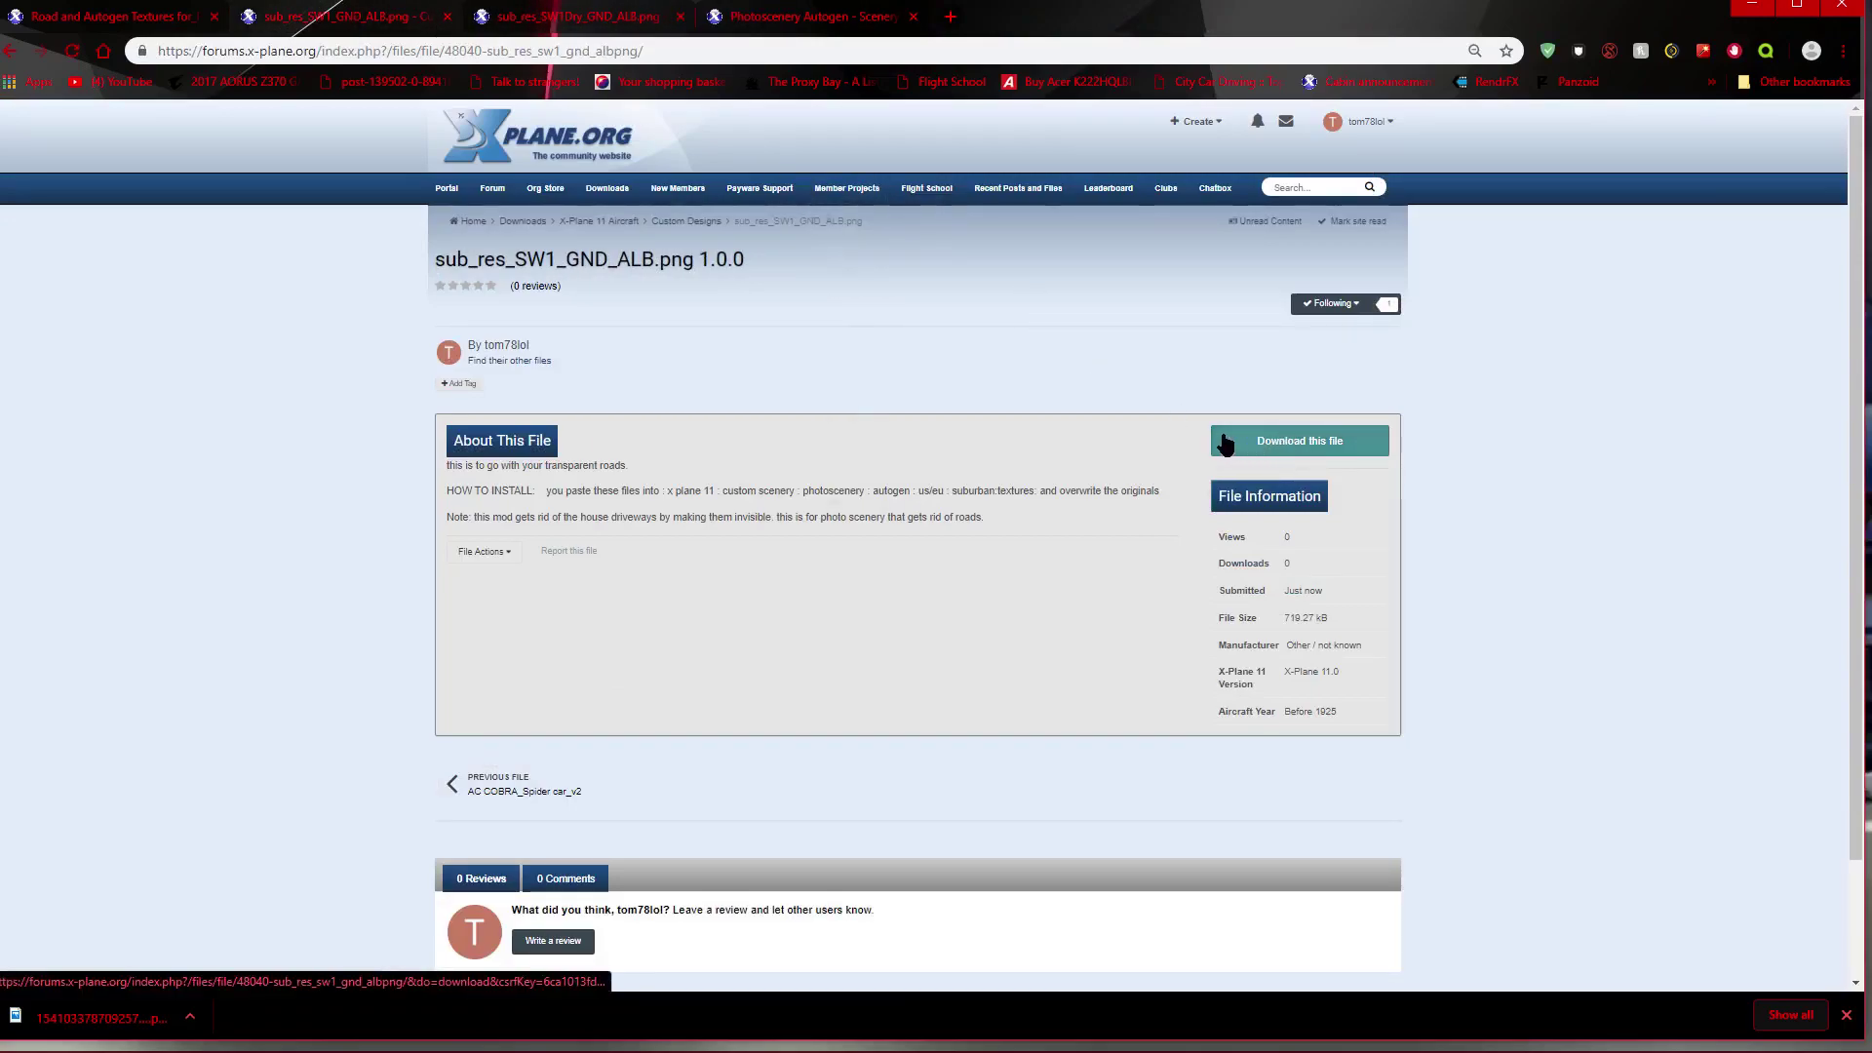
Step: Download sub_res_SW1_GND_ALB.png and sub_res_SW1Dry_GND_ALB.png from their X-Plane.org pages
left_click(1281, 444)
left_click(556, 19)
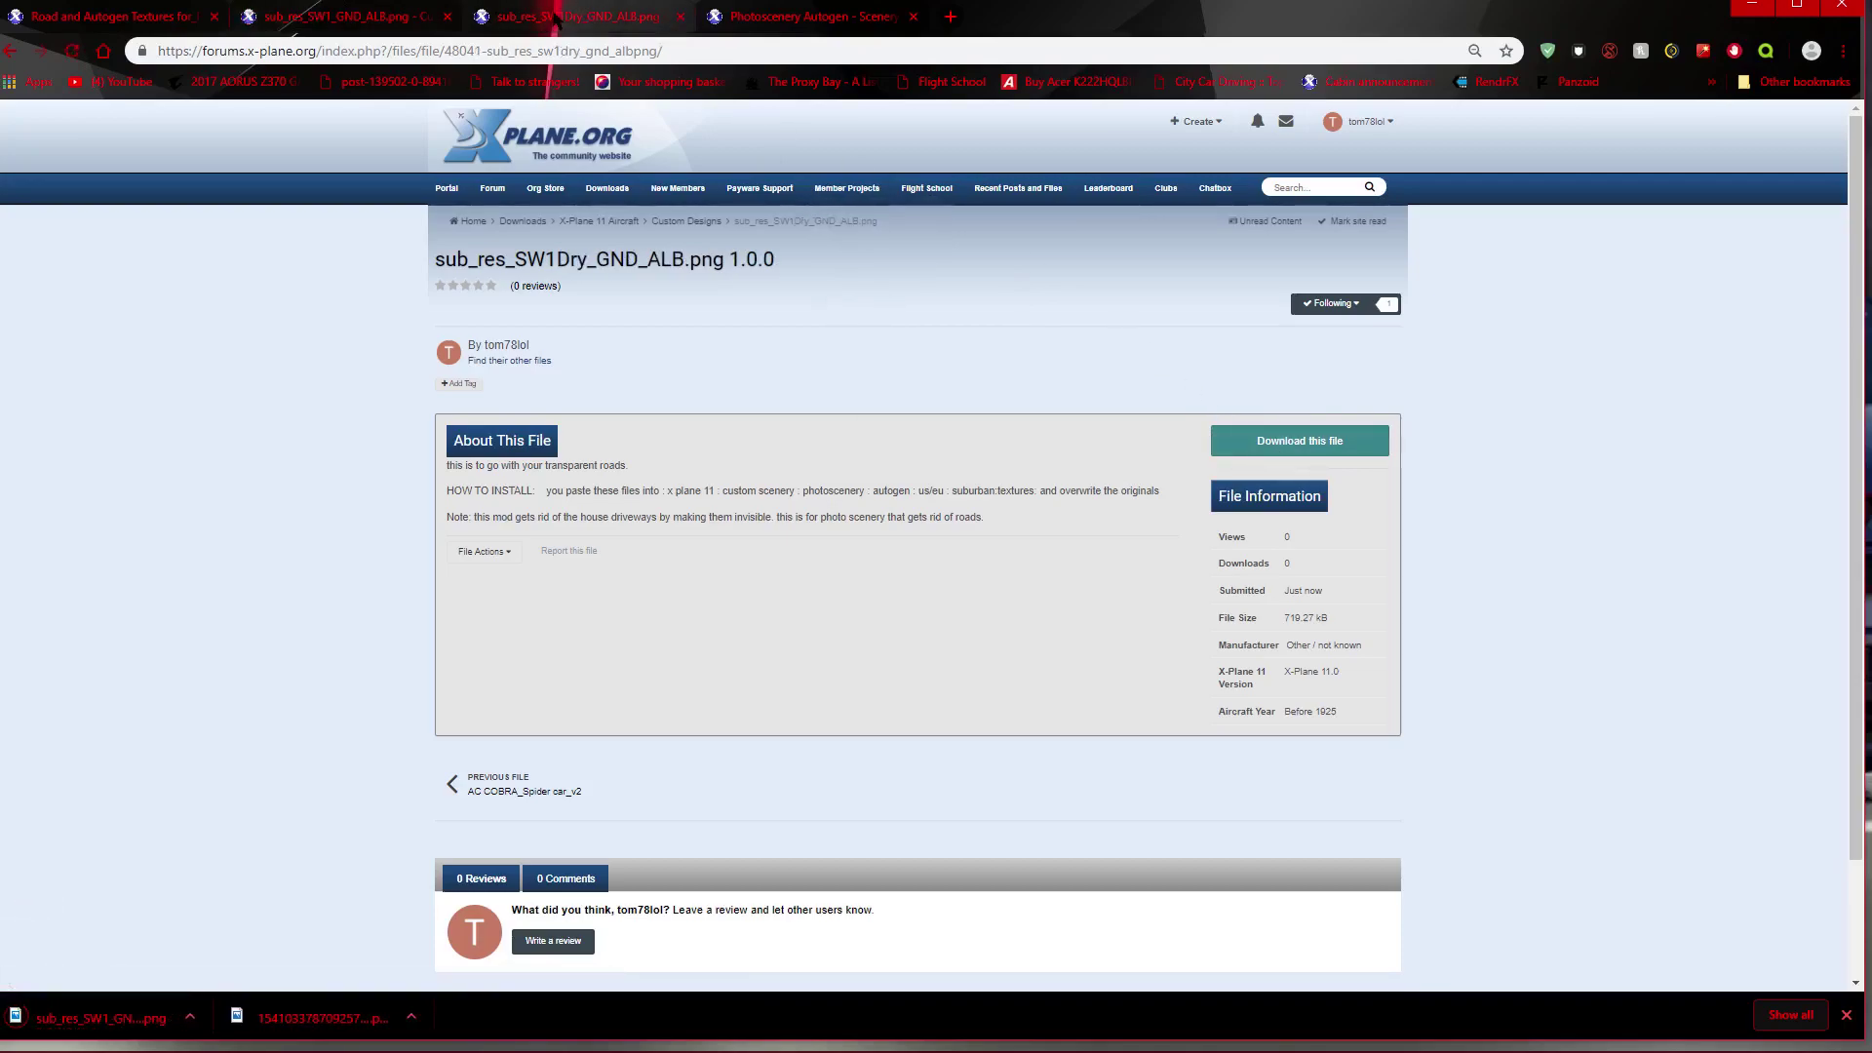
left_click(1284, 446)
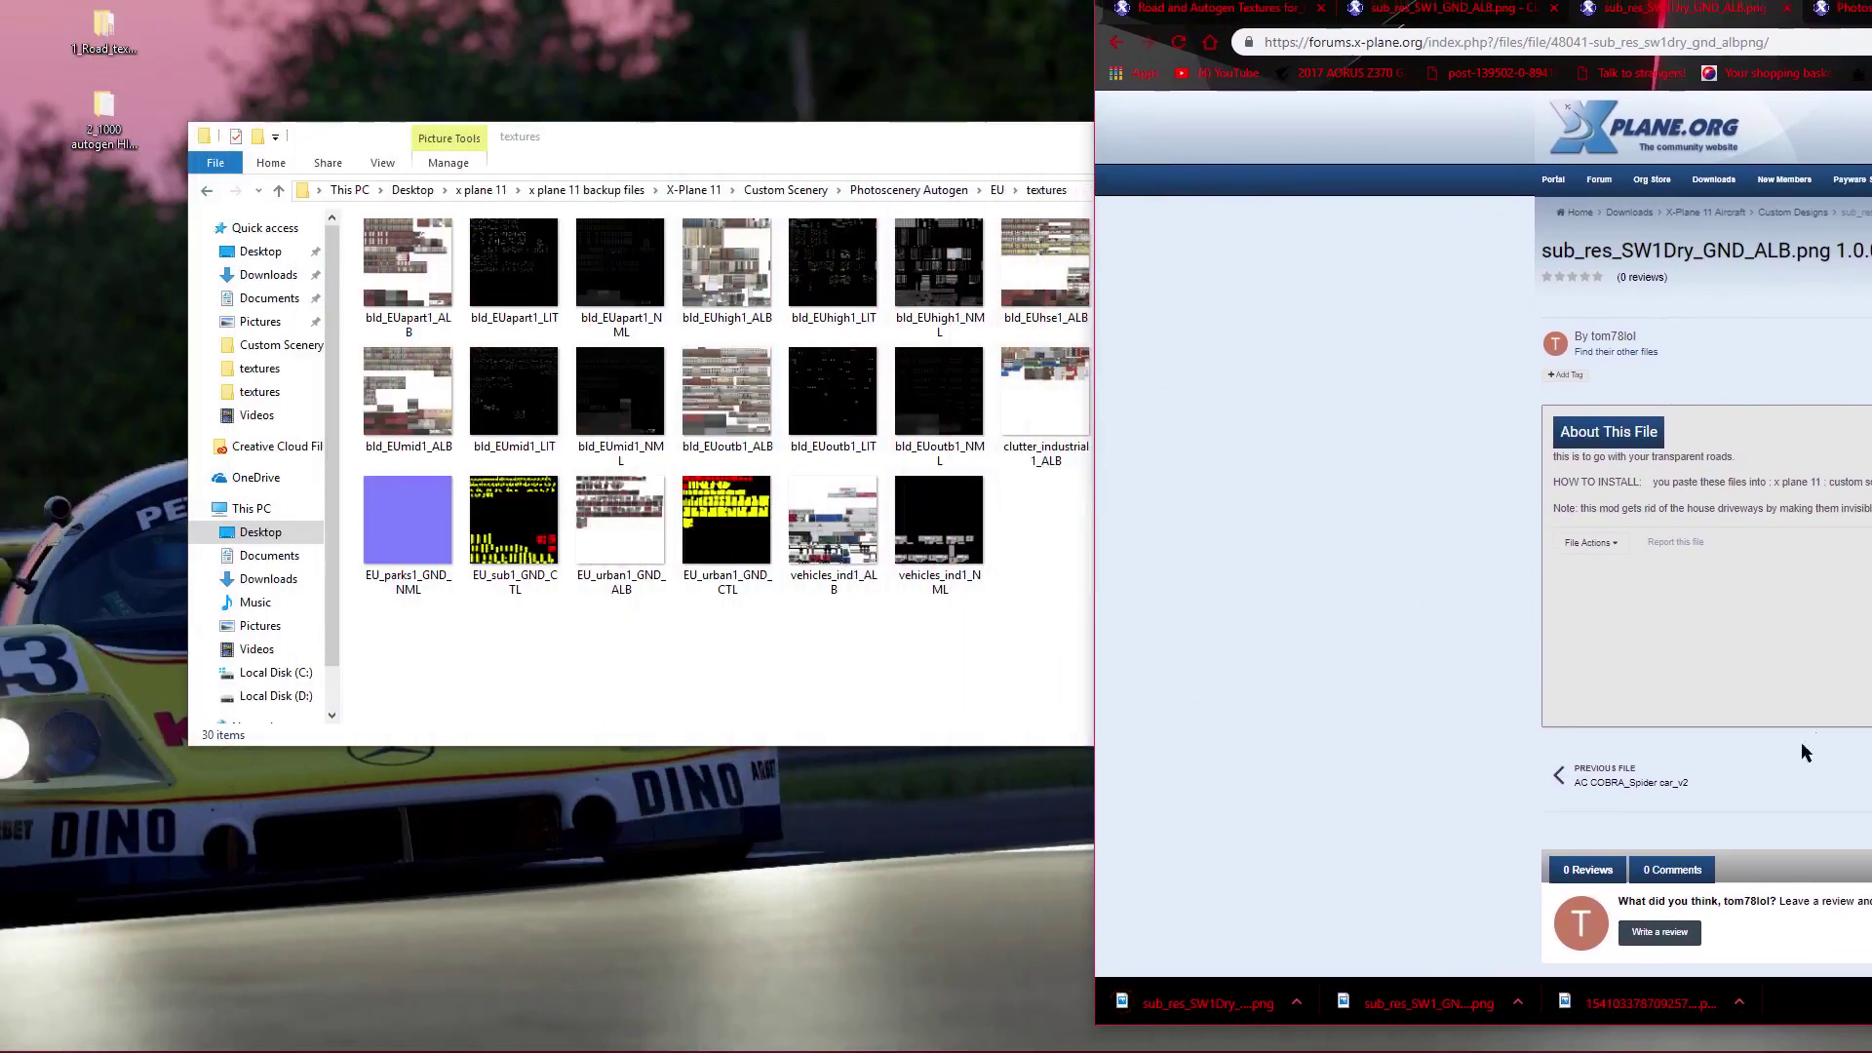
Step: Put the downloaded SW1Dry PNG on the desktop and copy it into the EU textures folder
left_click_drag(1207, 1002, 643, 283)
left_click_drag(97, 320, 107, 259)
left_click_drag(1428, 1002, 103, 292)
key("super+Down")
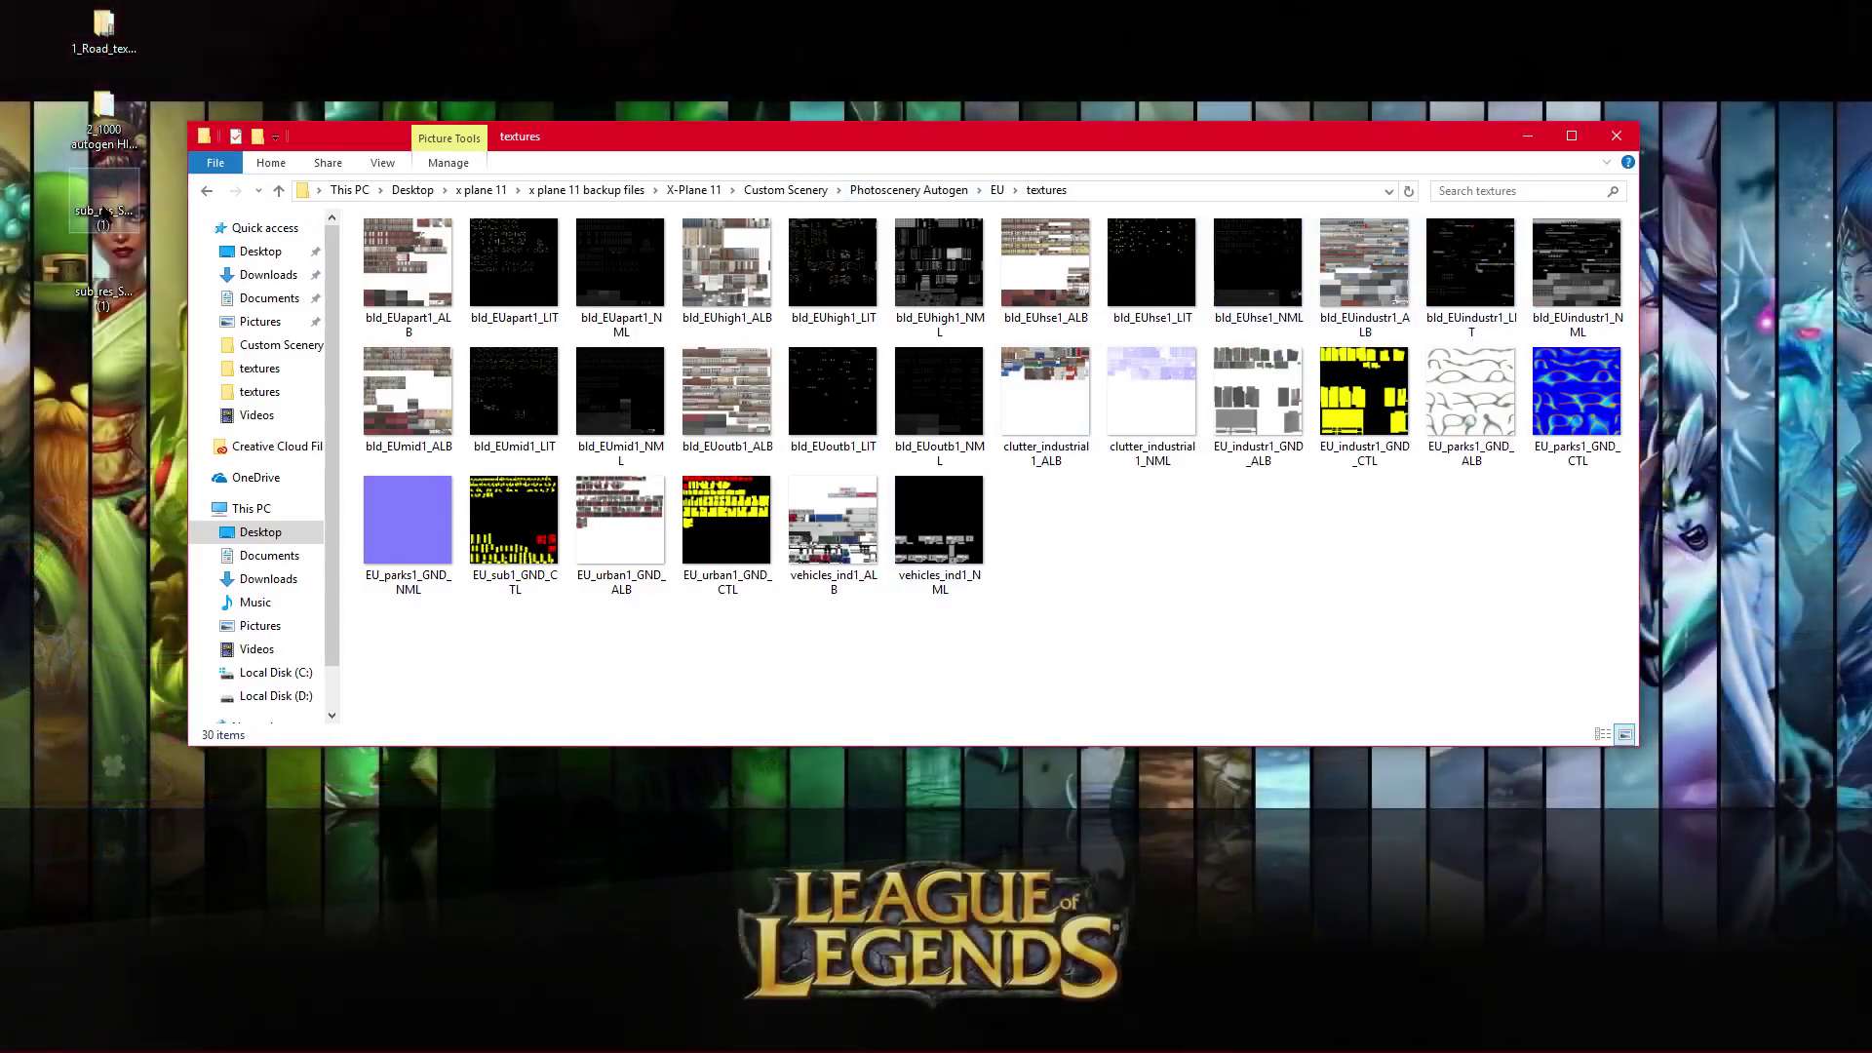
left_click_drag(103, 209, 1134, 551)
left_click(1191, 609)
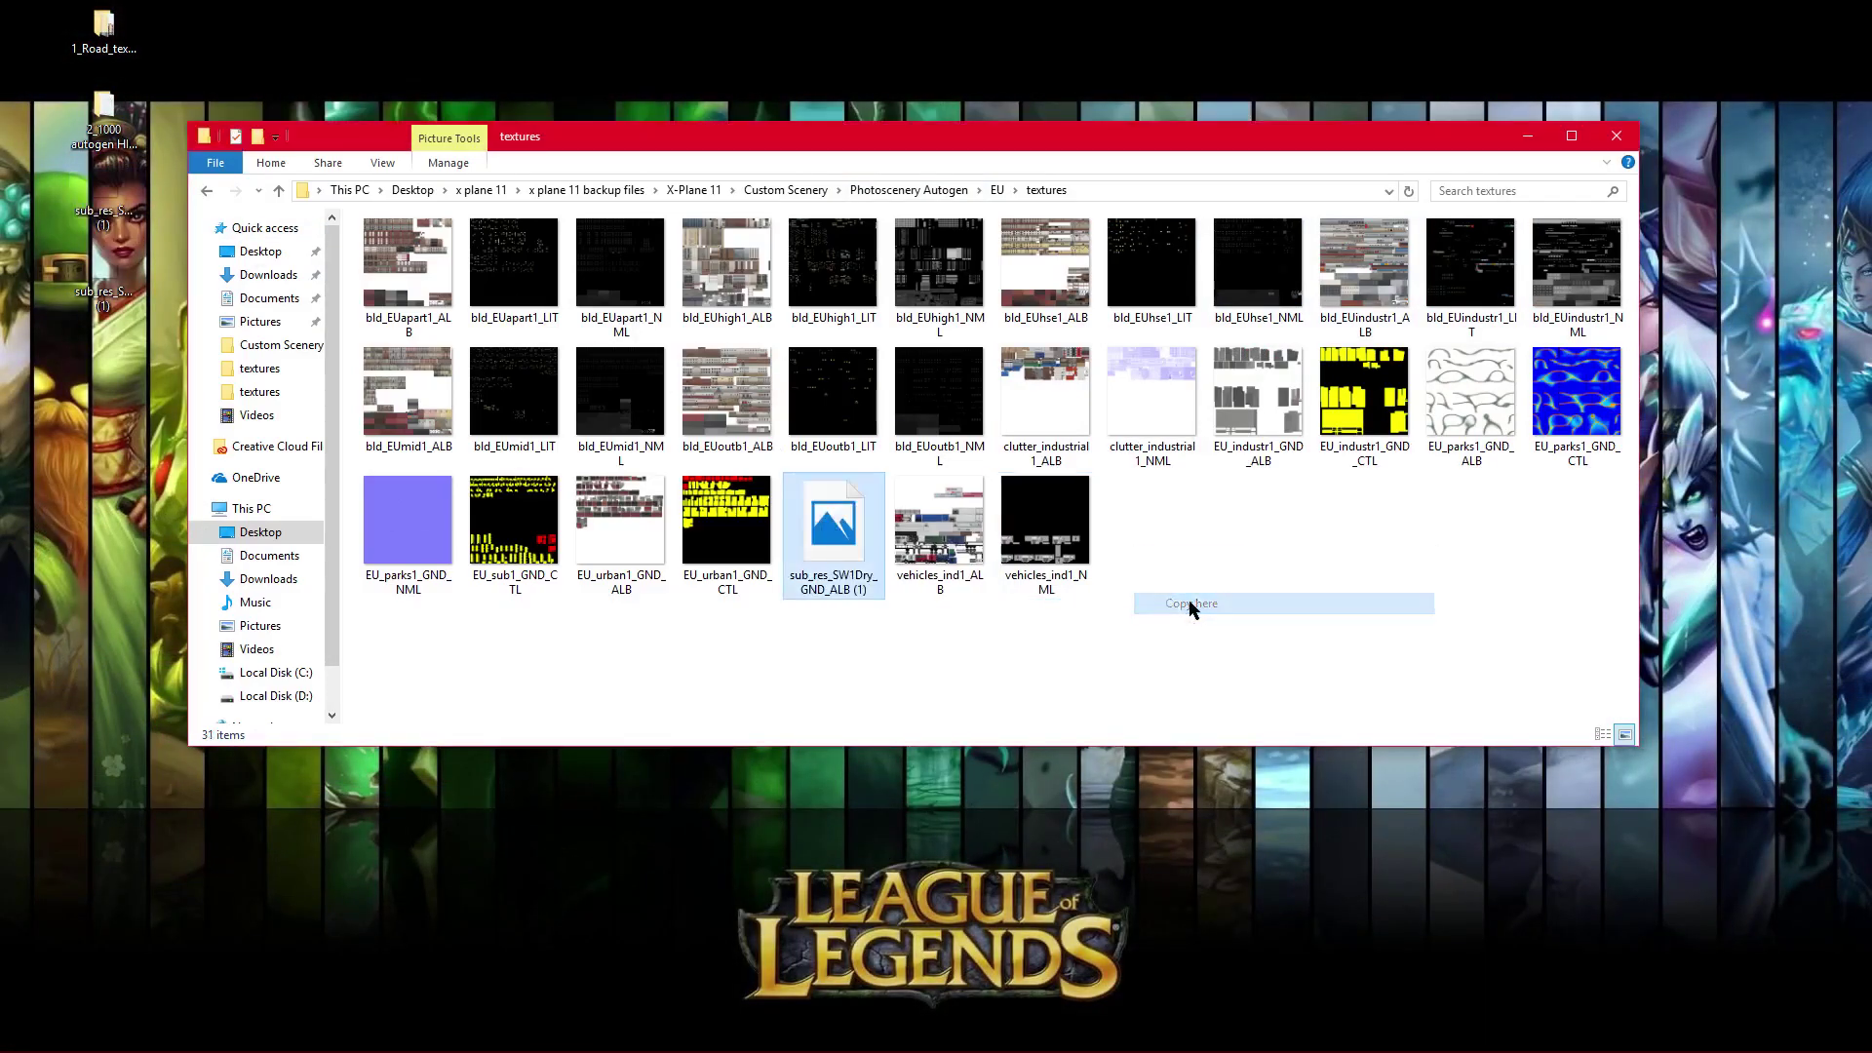
key("Menu")
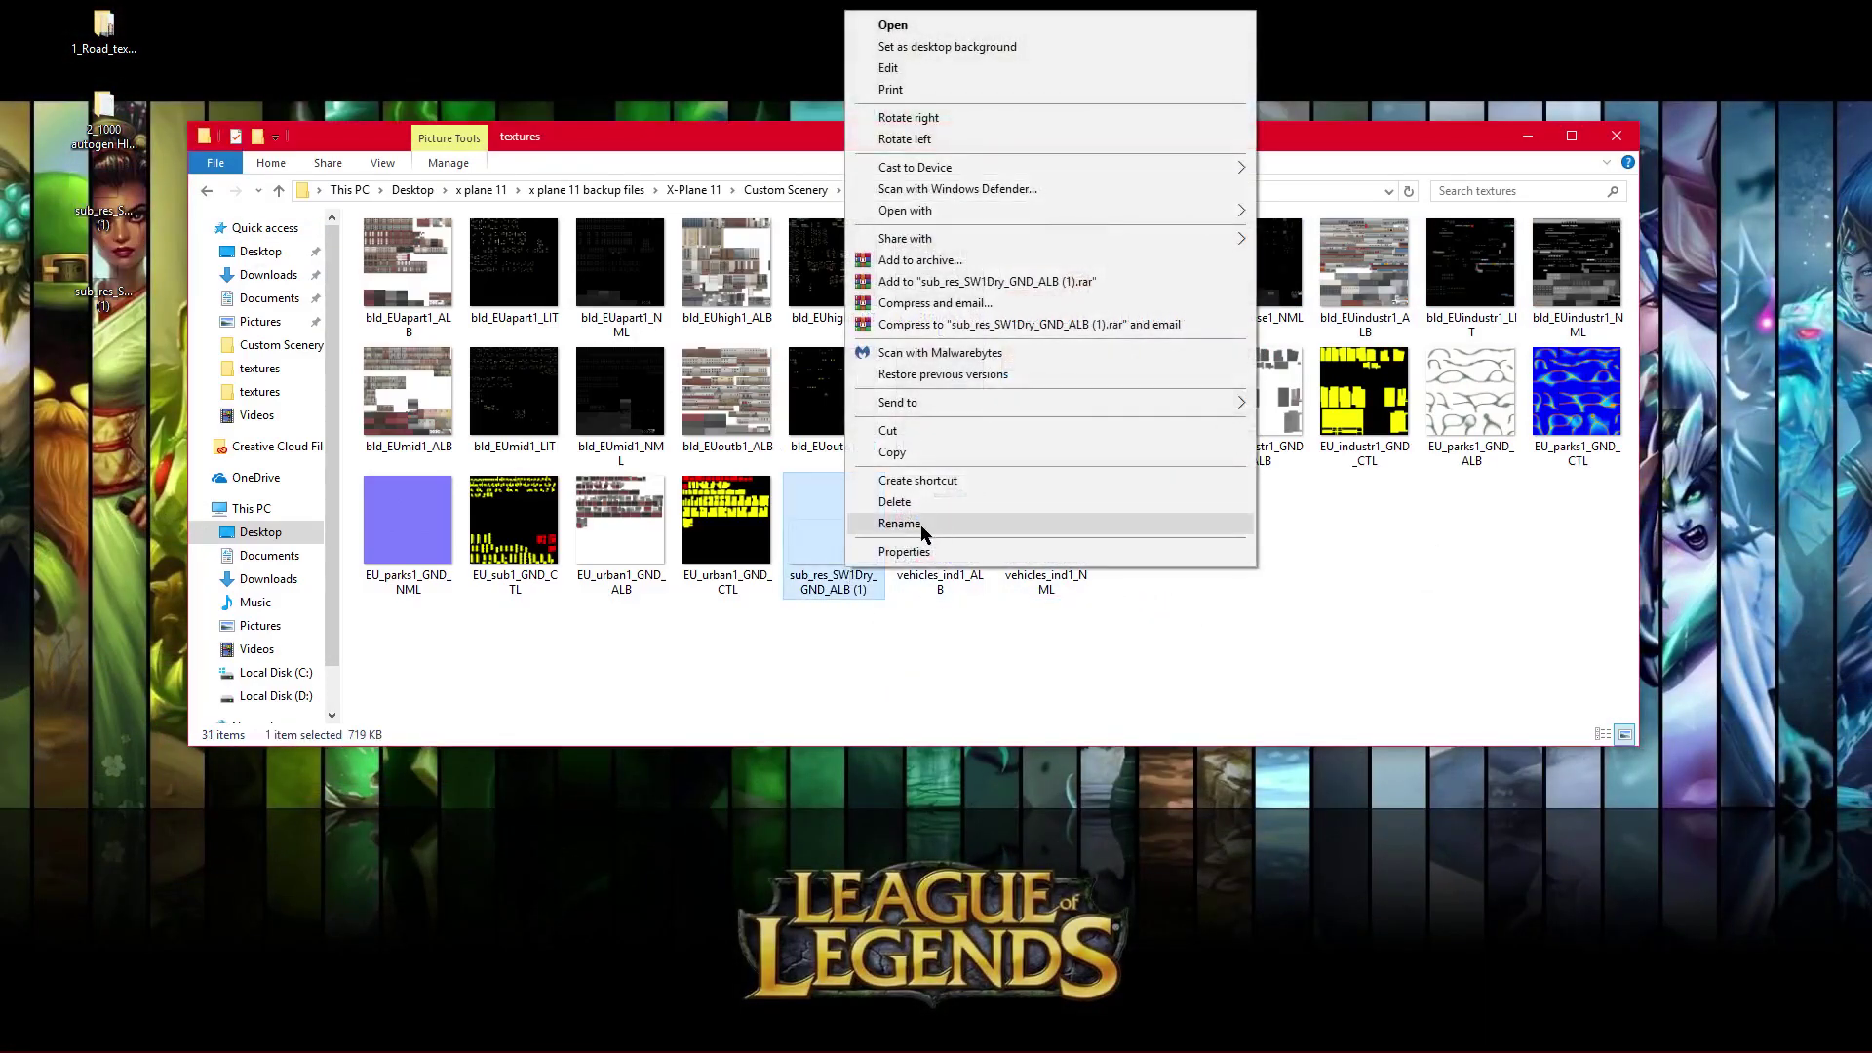
Step: Delete the copied texture and undo back to restore the original EU_sub1_GND_ALB
left_click(985, 647)
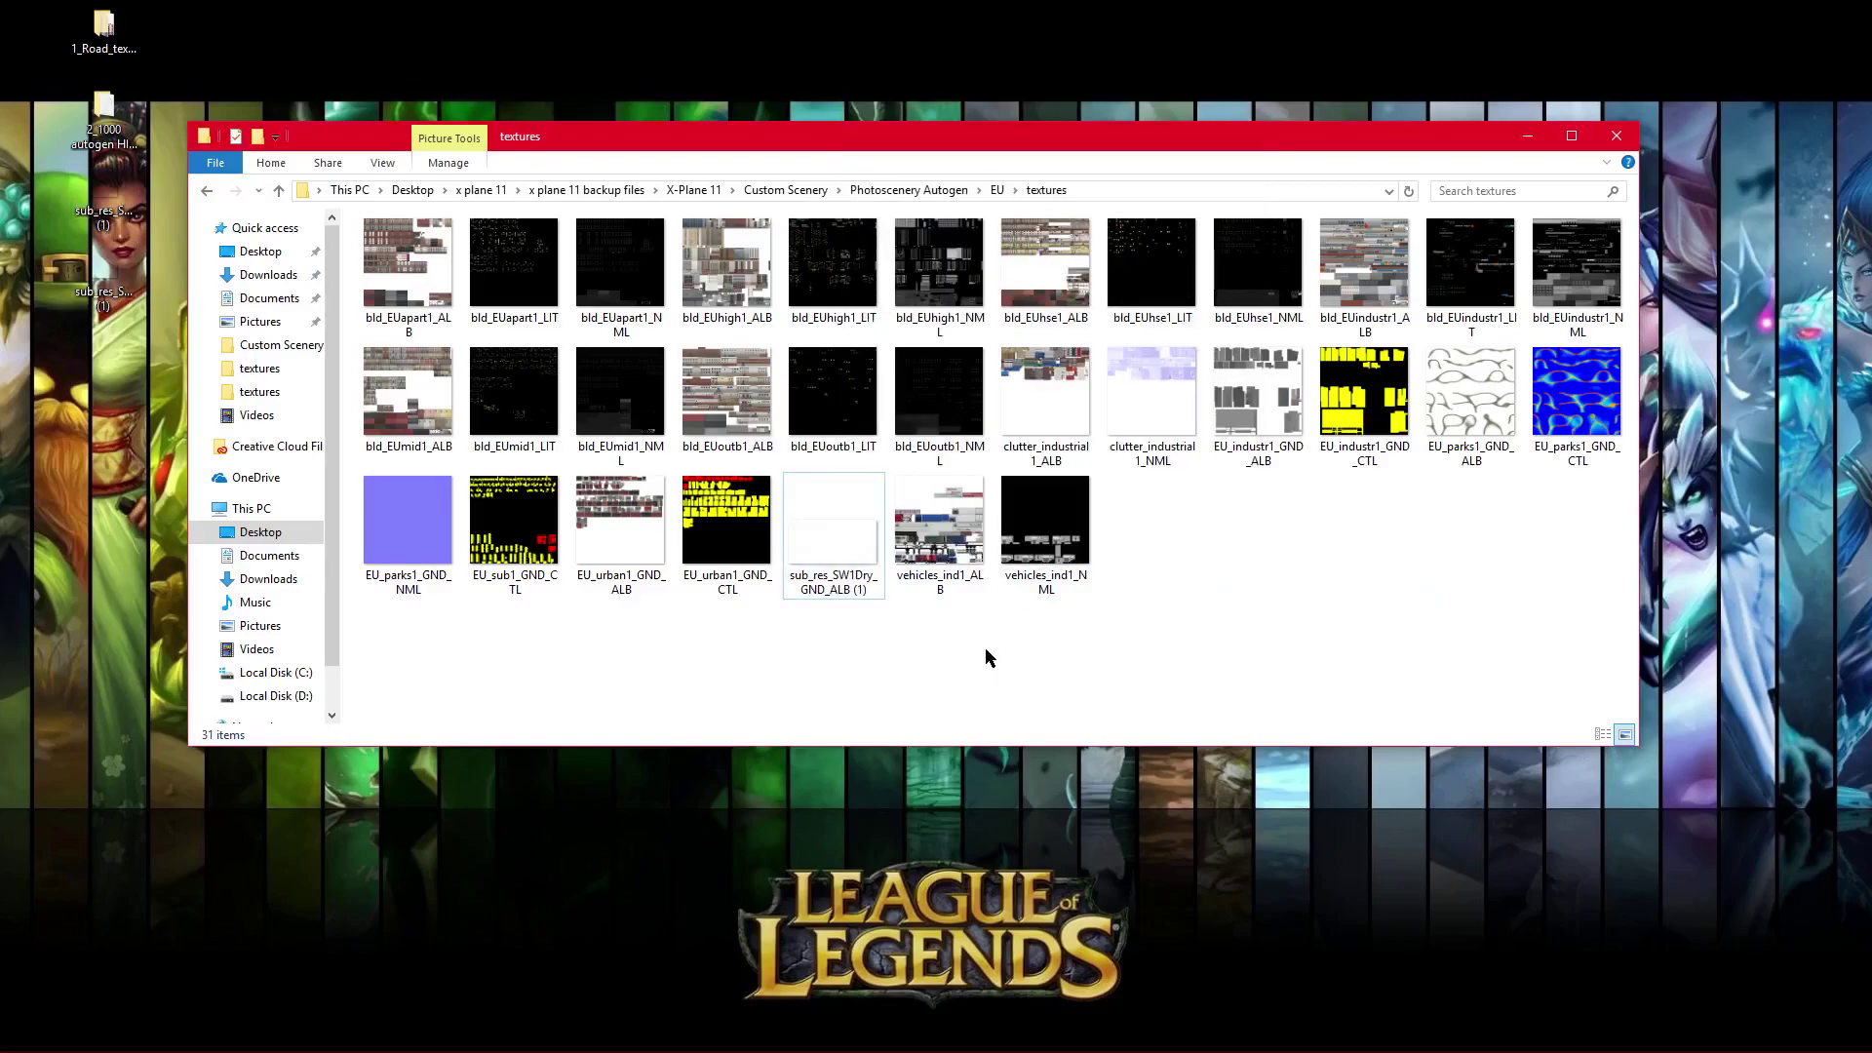
right_click(848, 571)
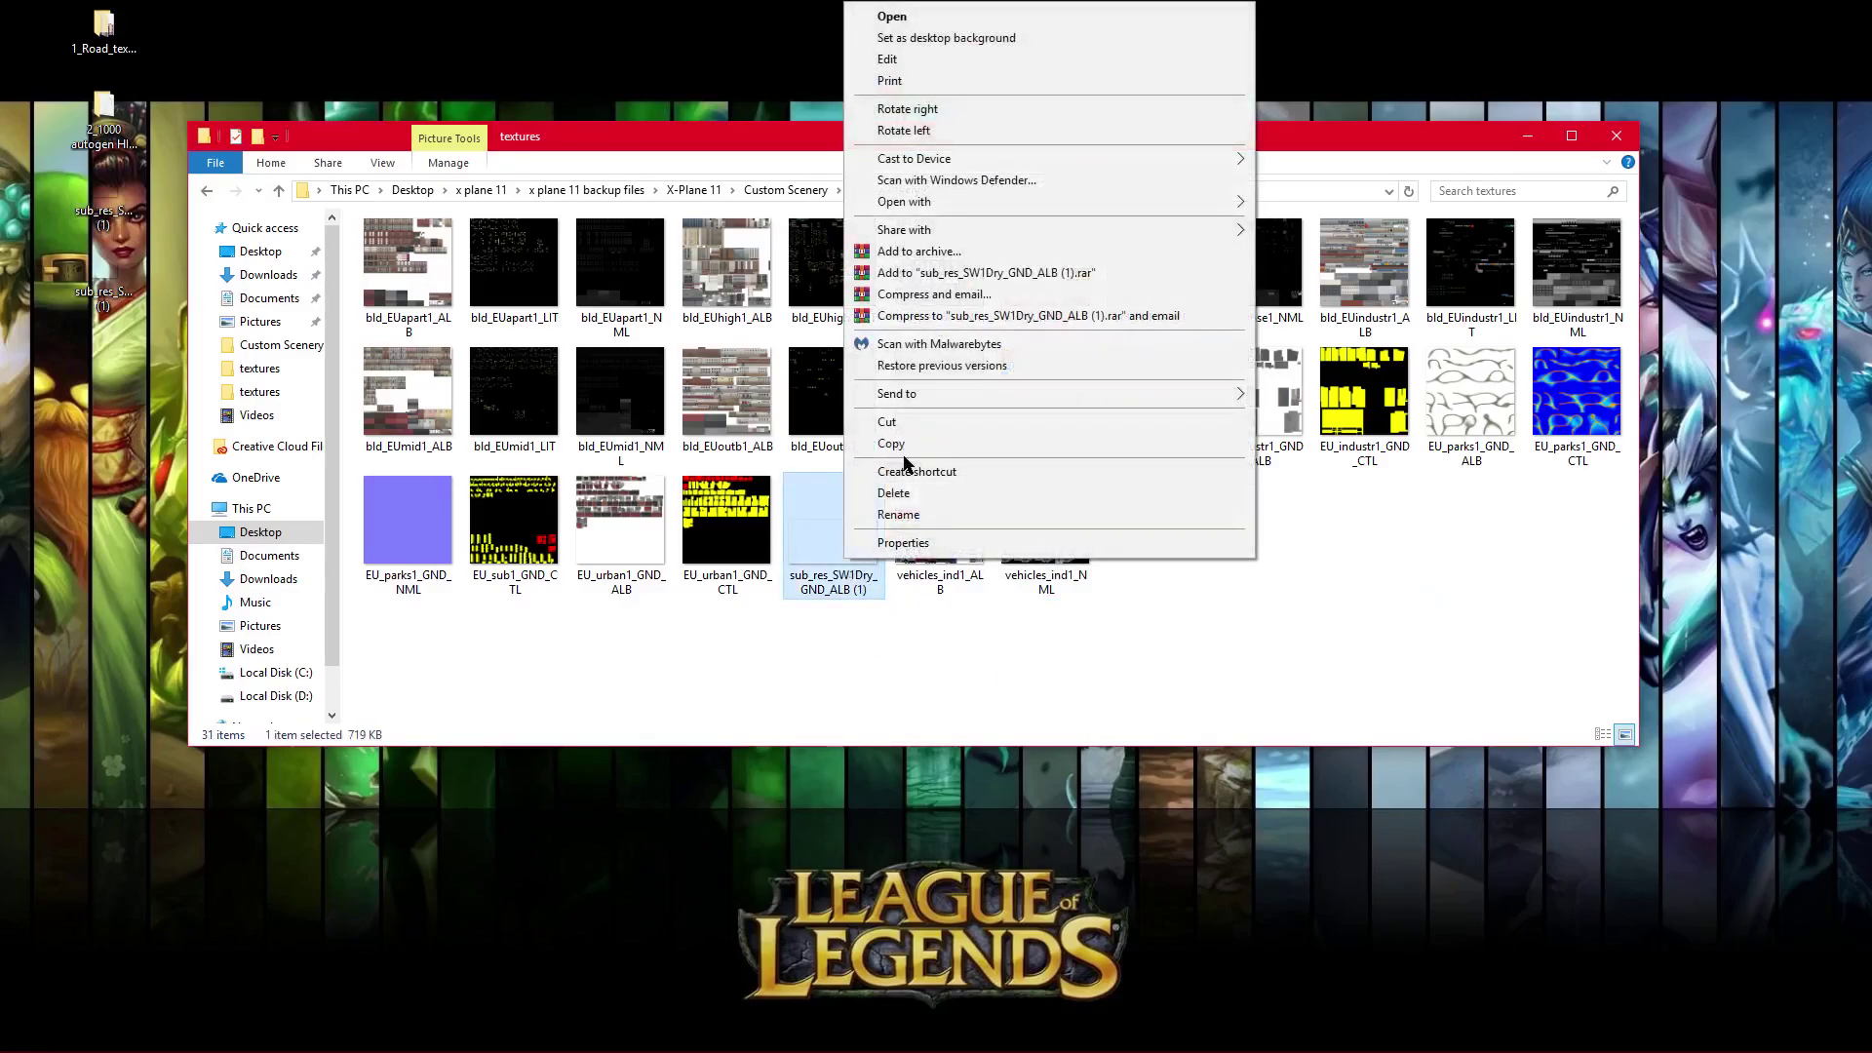
left_click(1209, 477)
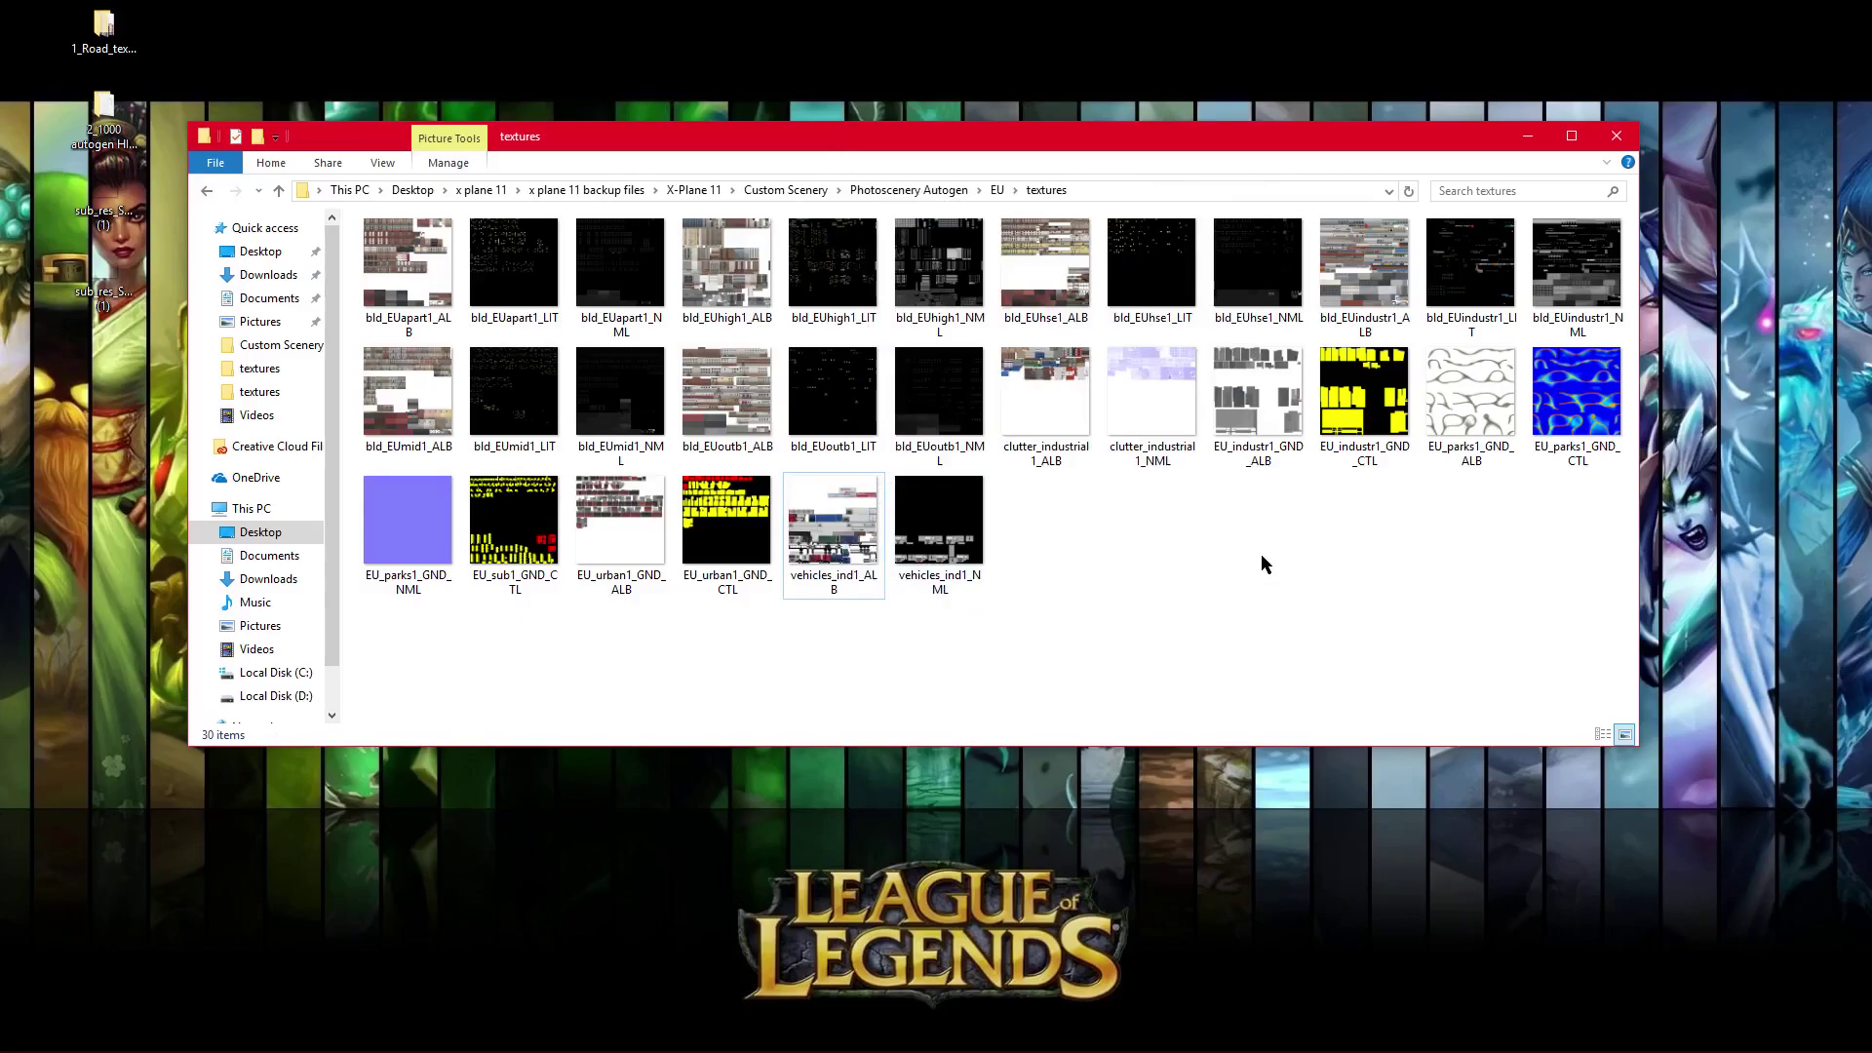
key("ctrl+z")
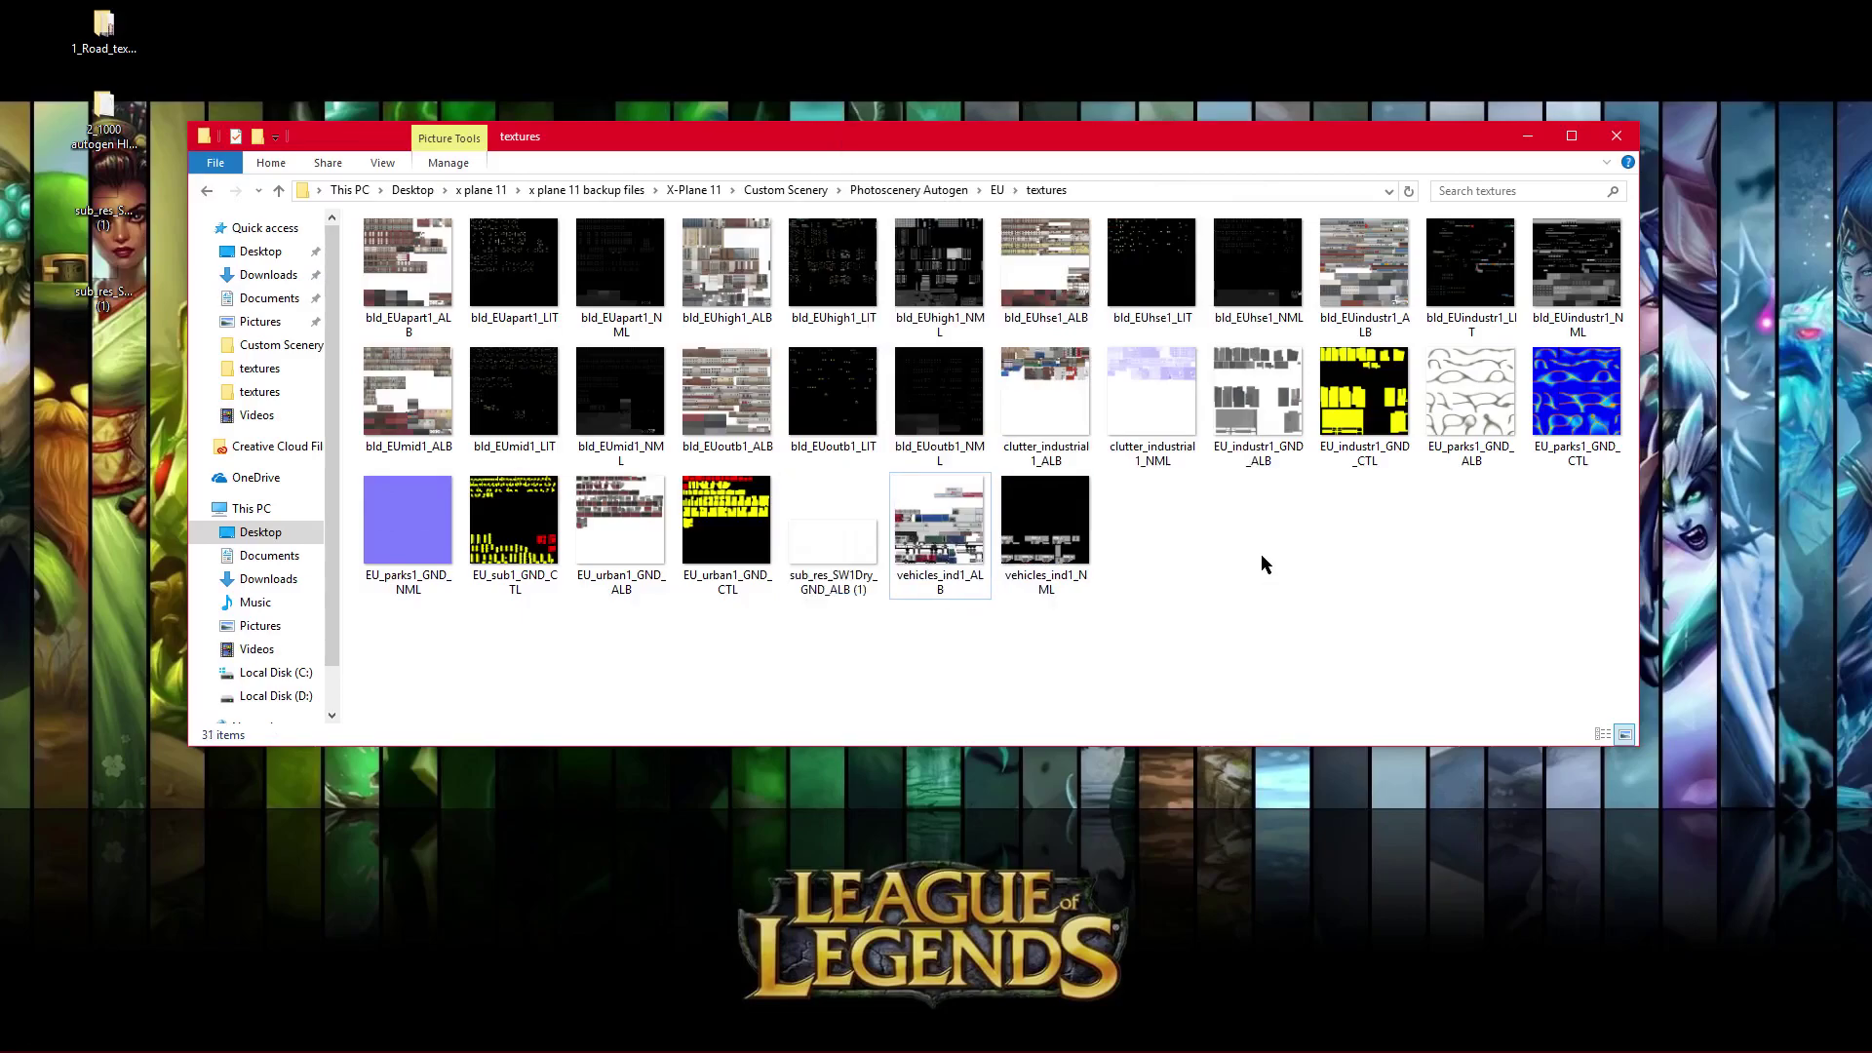
key("ctrl+z")
key("ctrl+z")
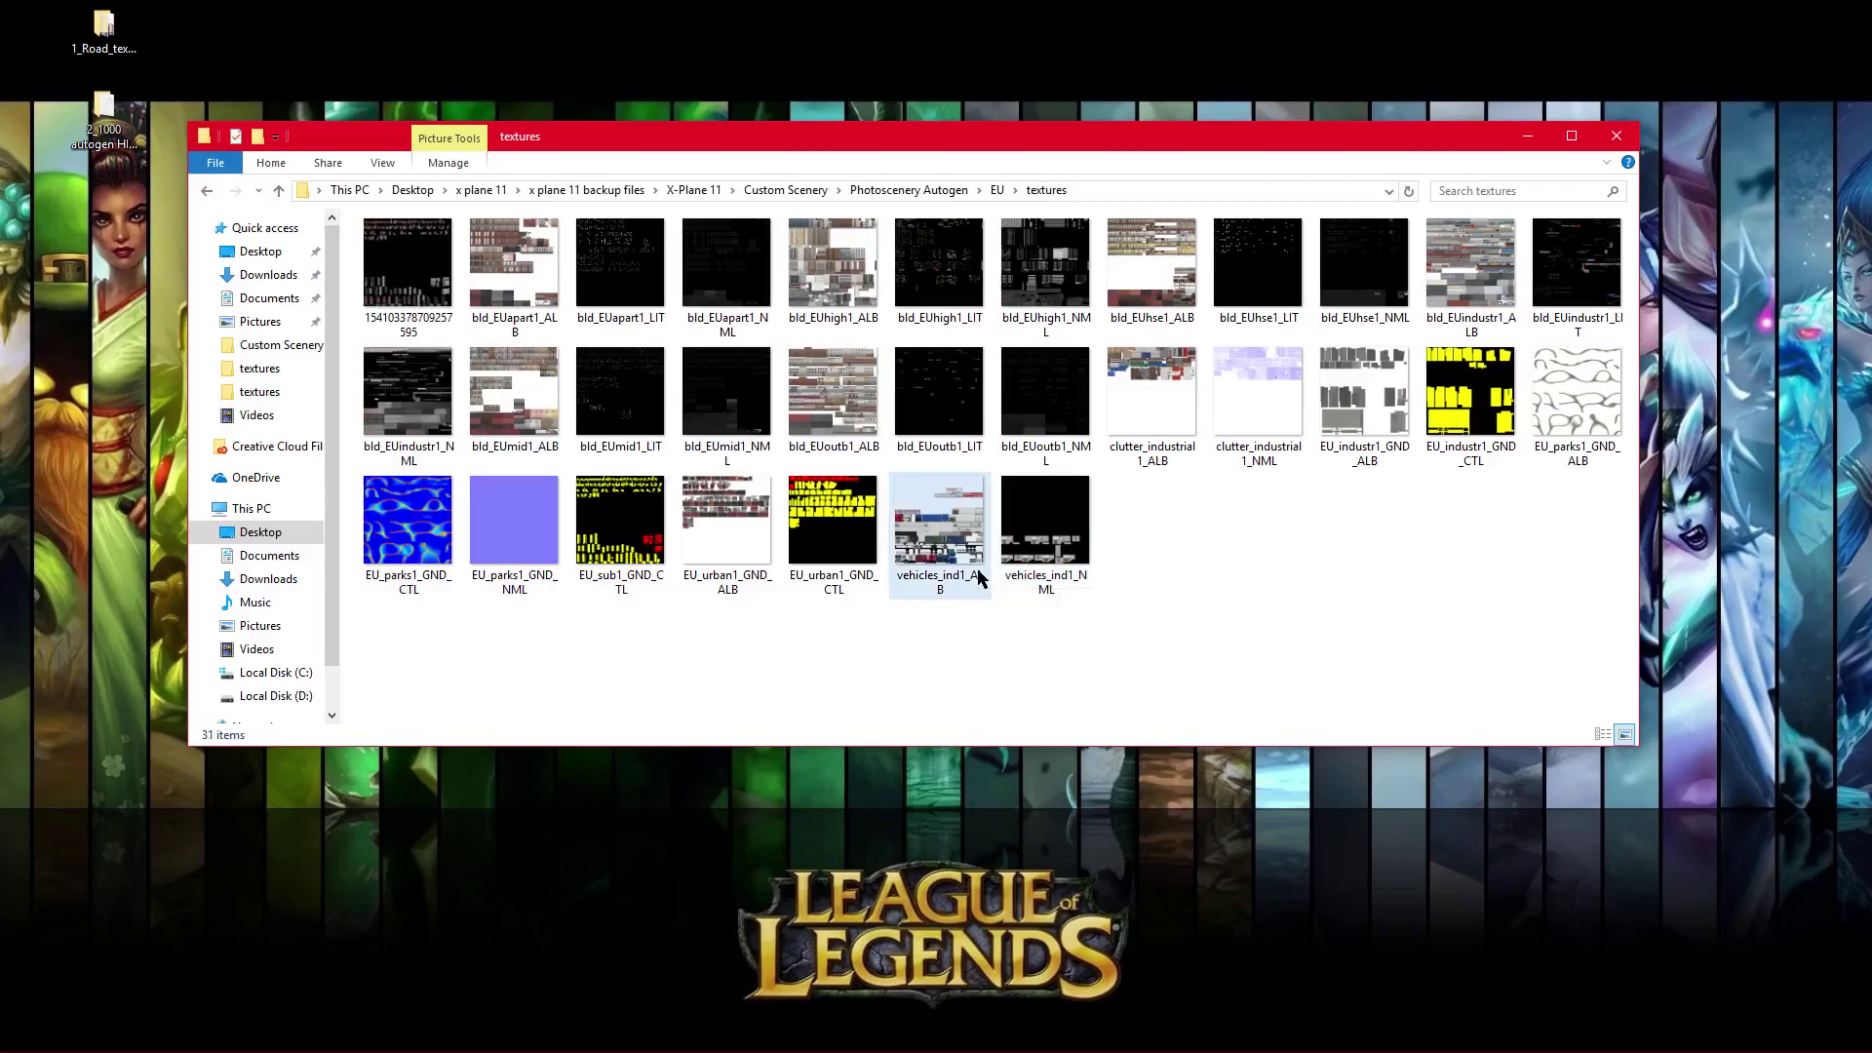
key("ctrl+z")
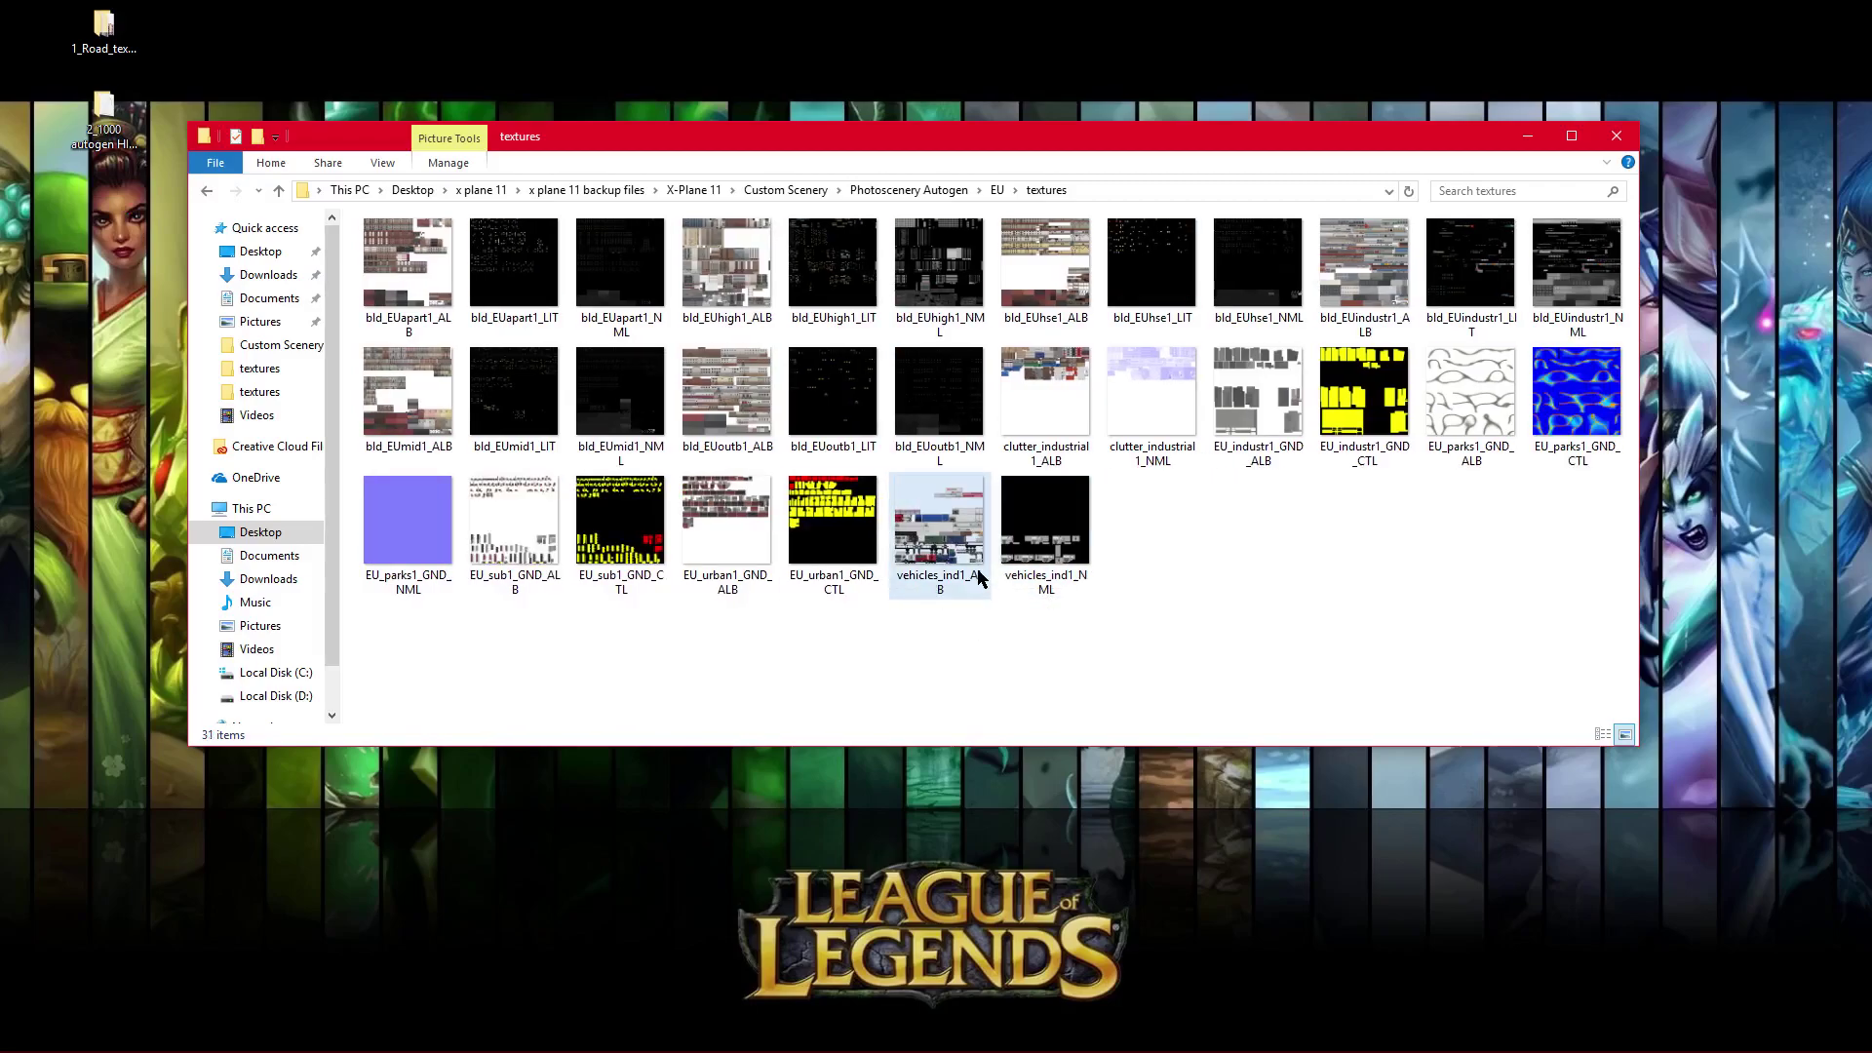
key("ctrl+z")
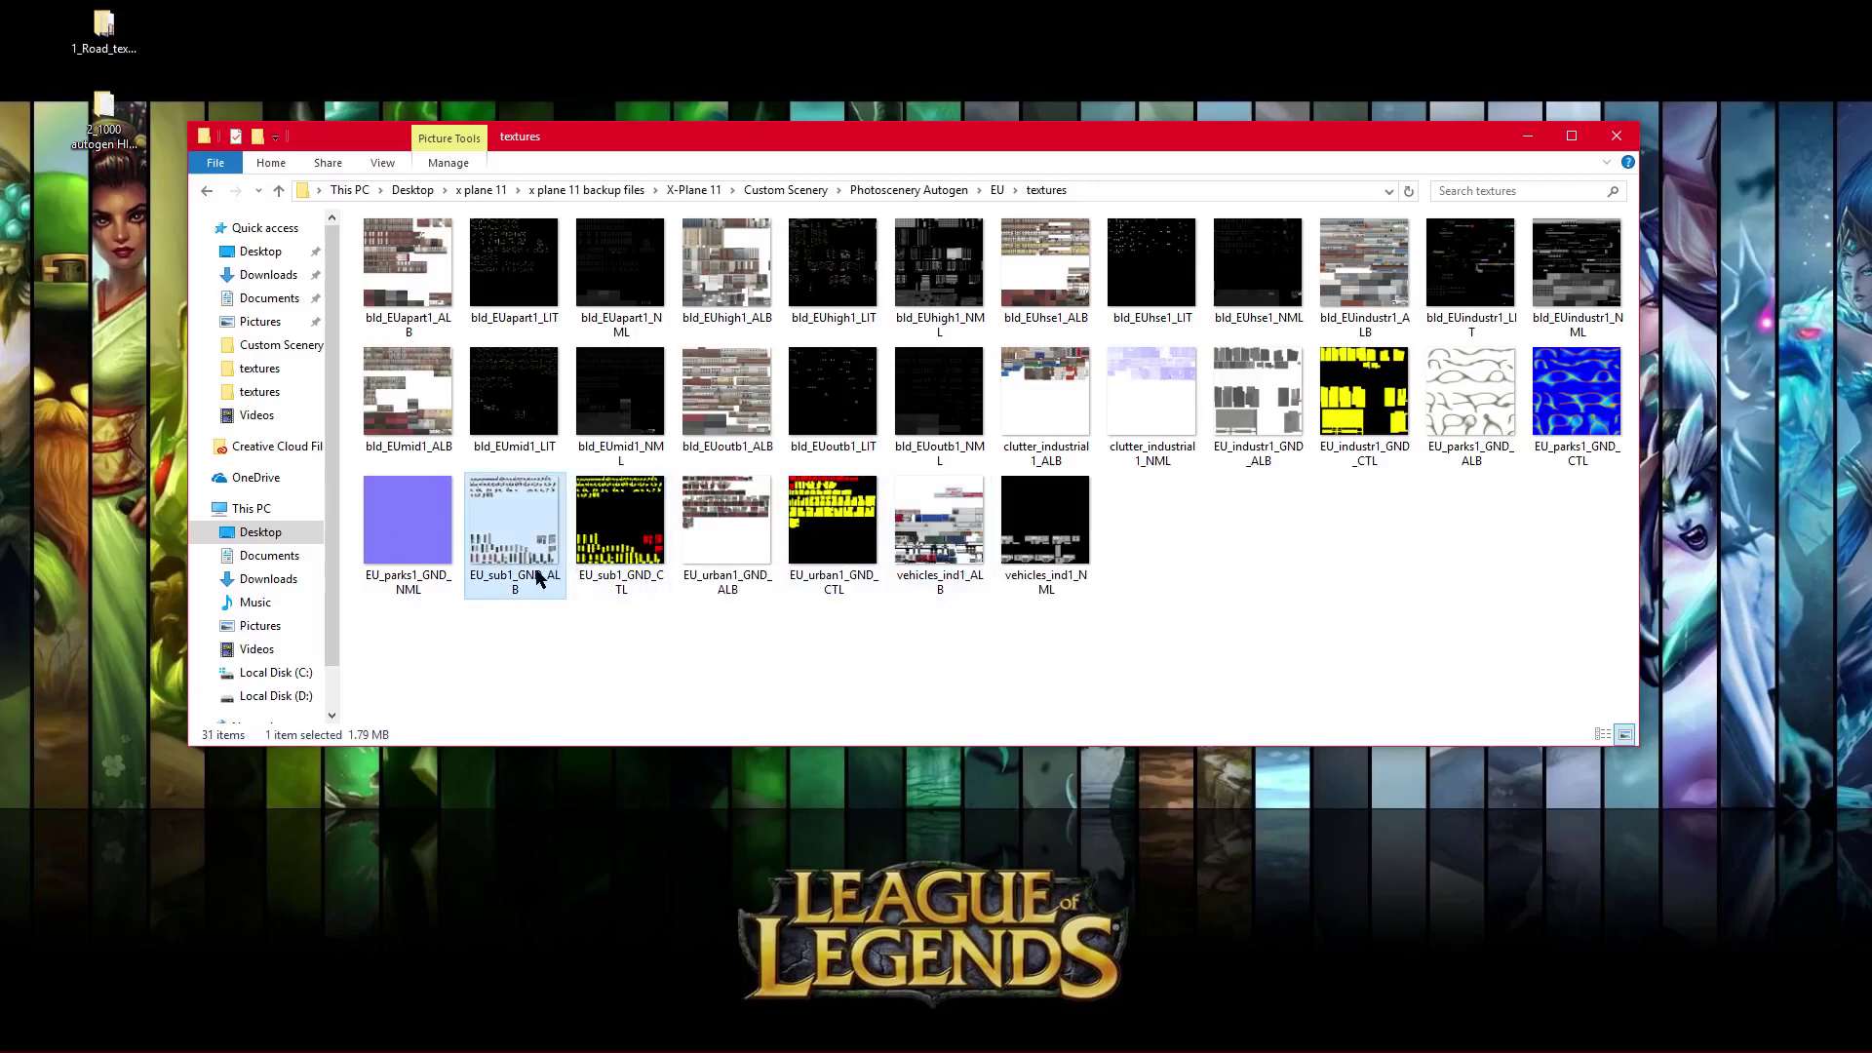
Step: Copy the name EU_sub1_GND_ALB via Rename, then delete the original texture
right_click(538, 580)
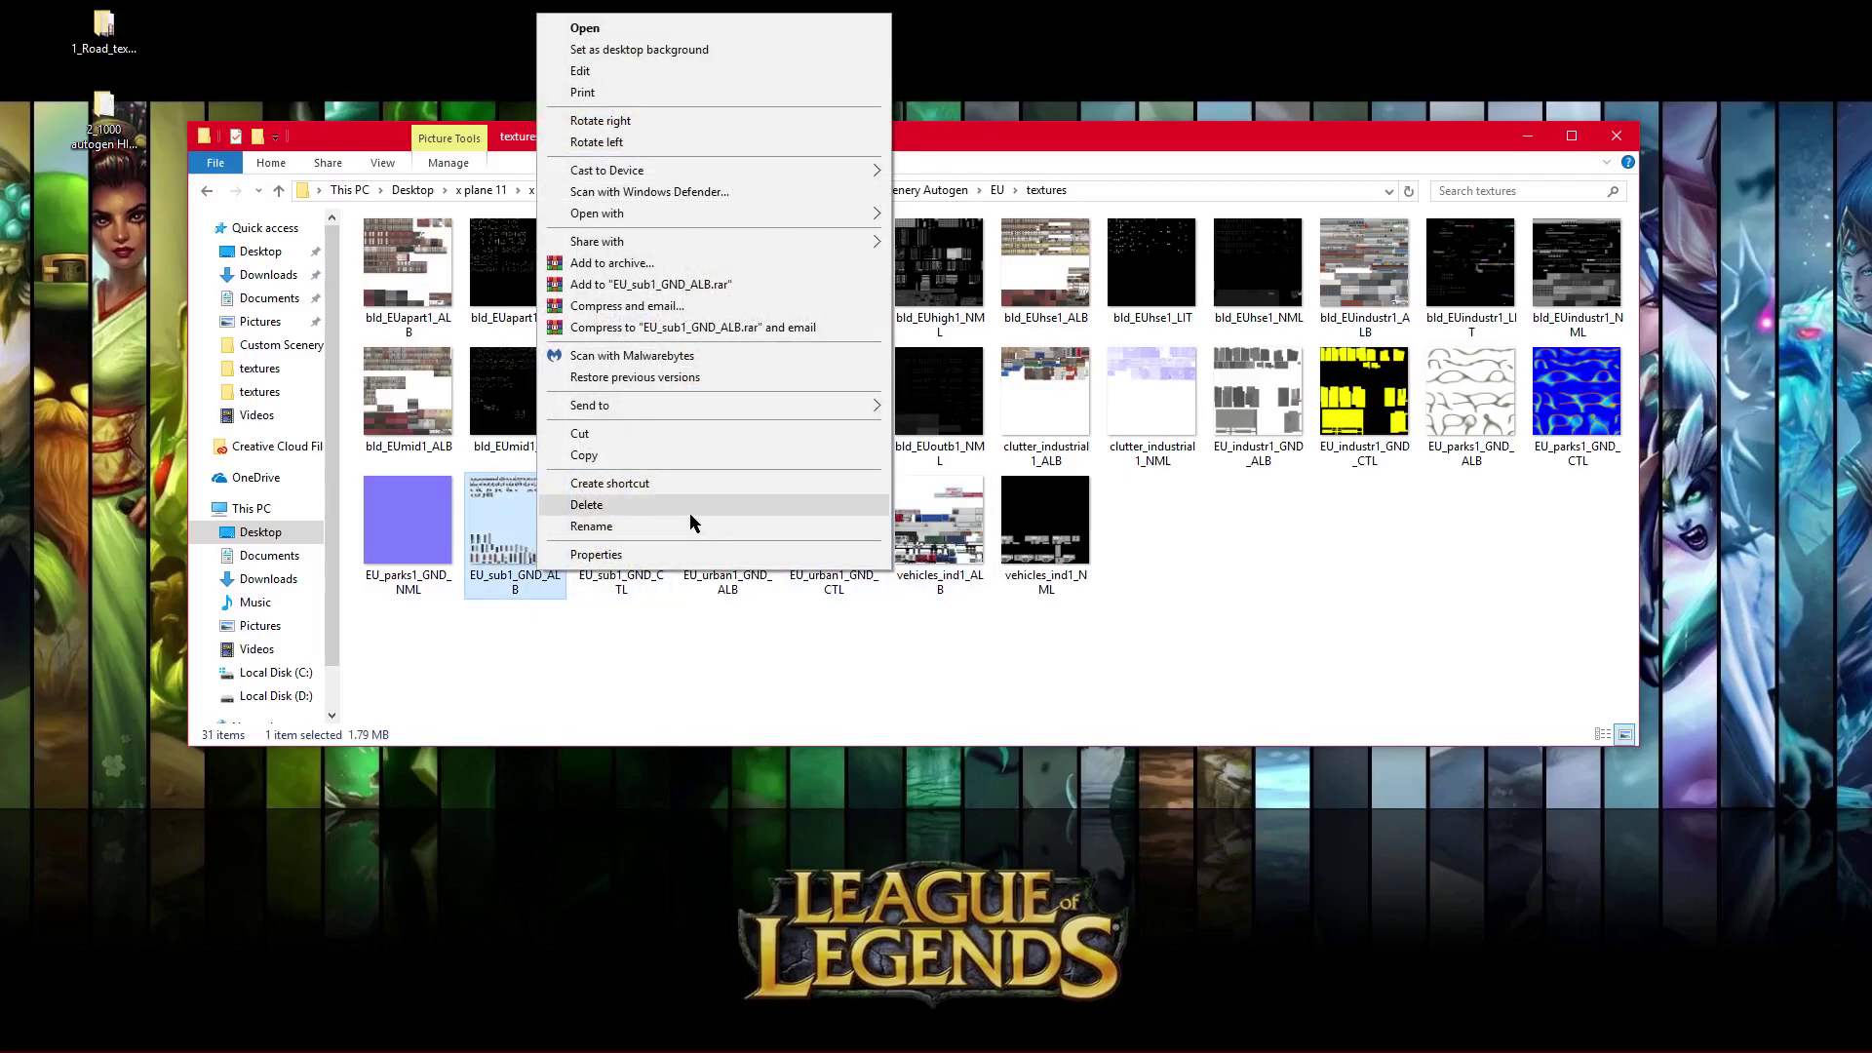
left_click(646, 526)
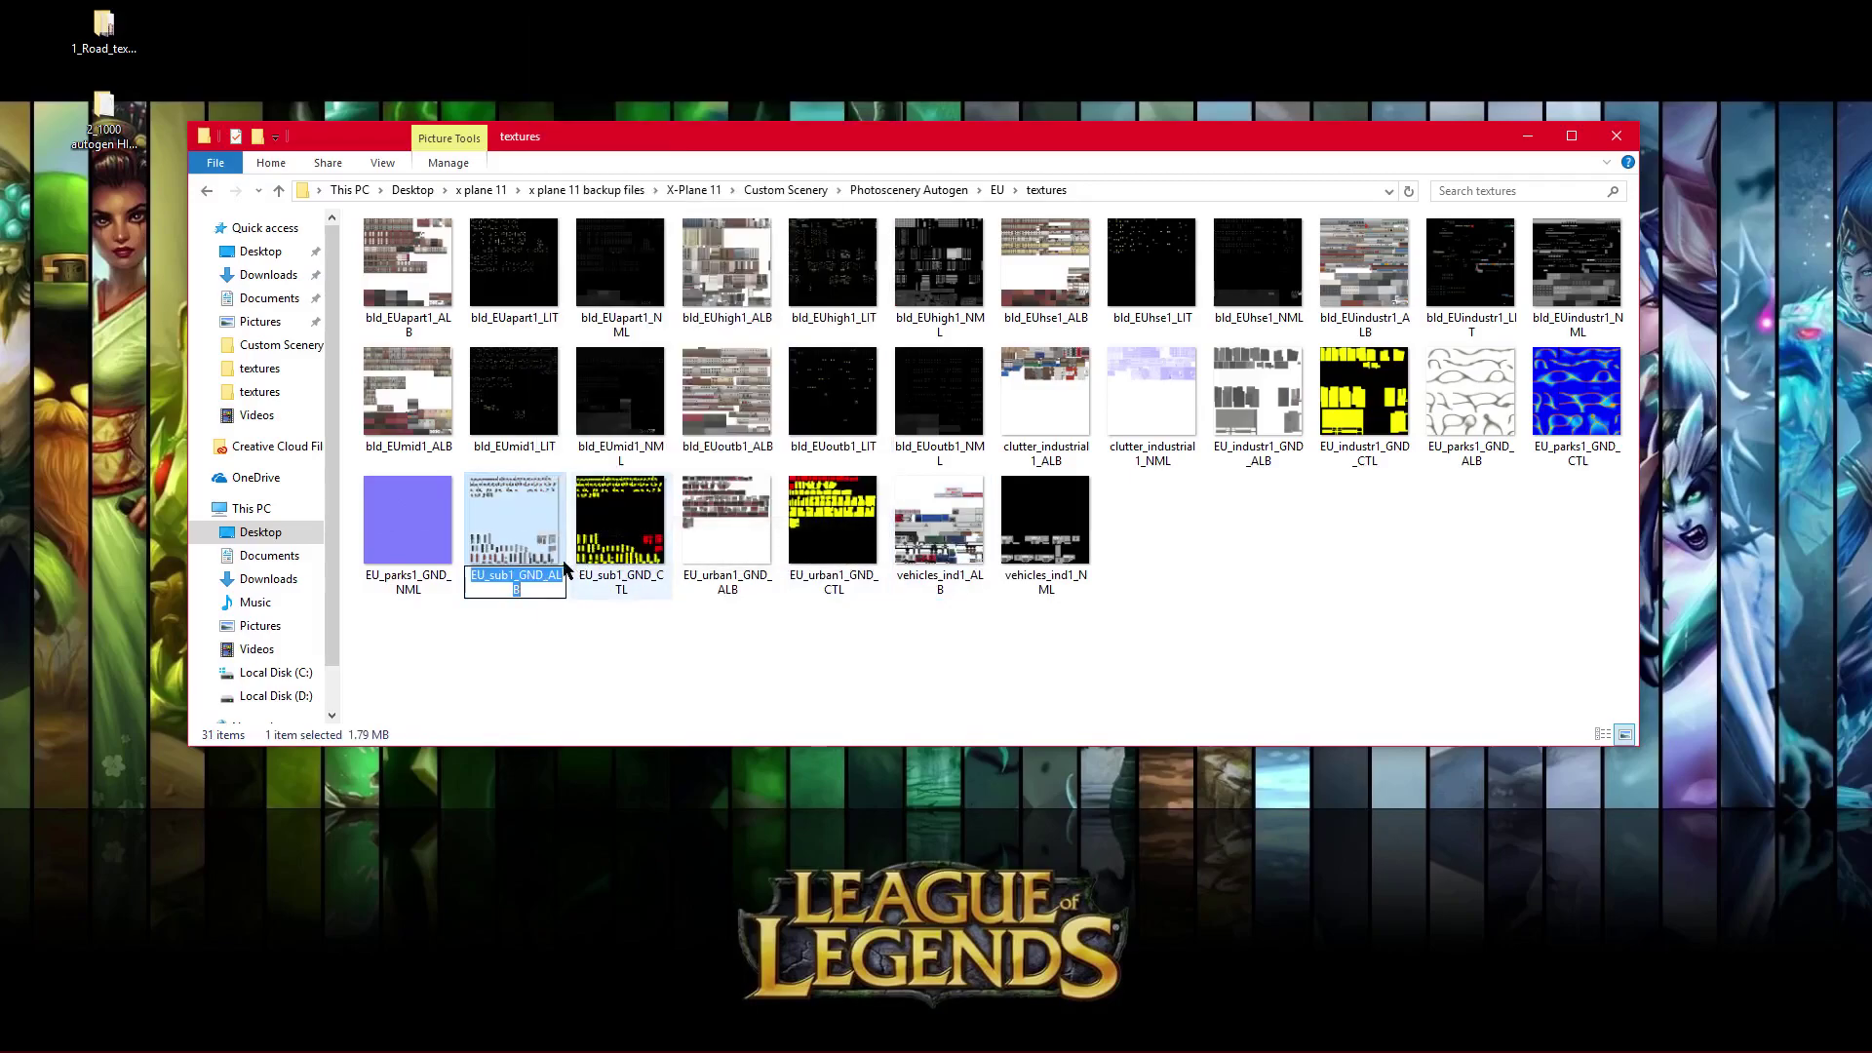
right_click(533, 576)
left_click(580, 641)
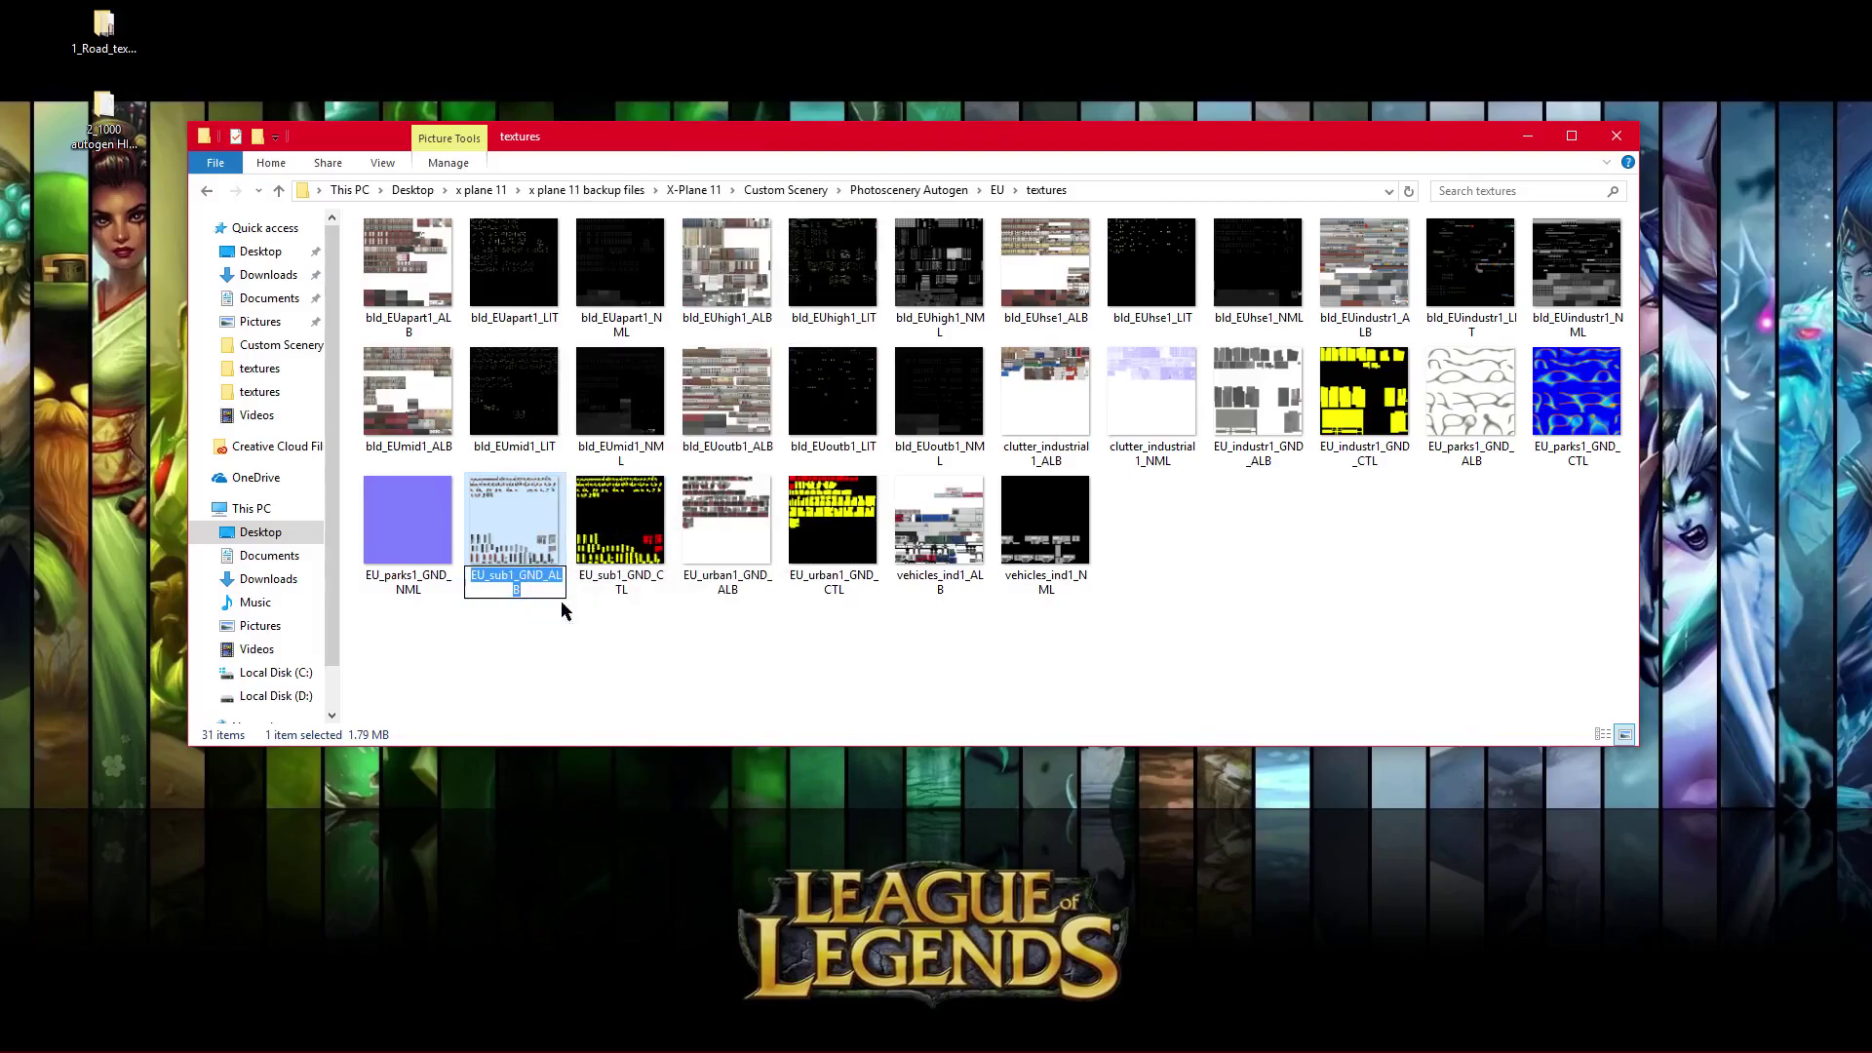
left_click(526, 521)
right_click(527, 522)
left_click(646, 991)
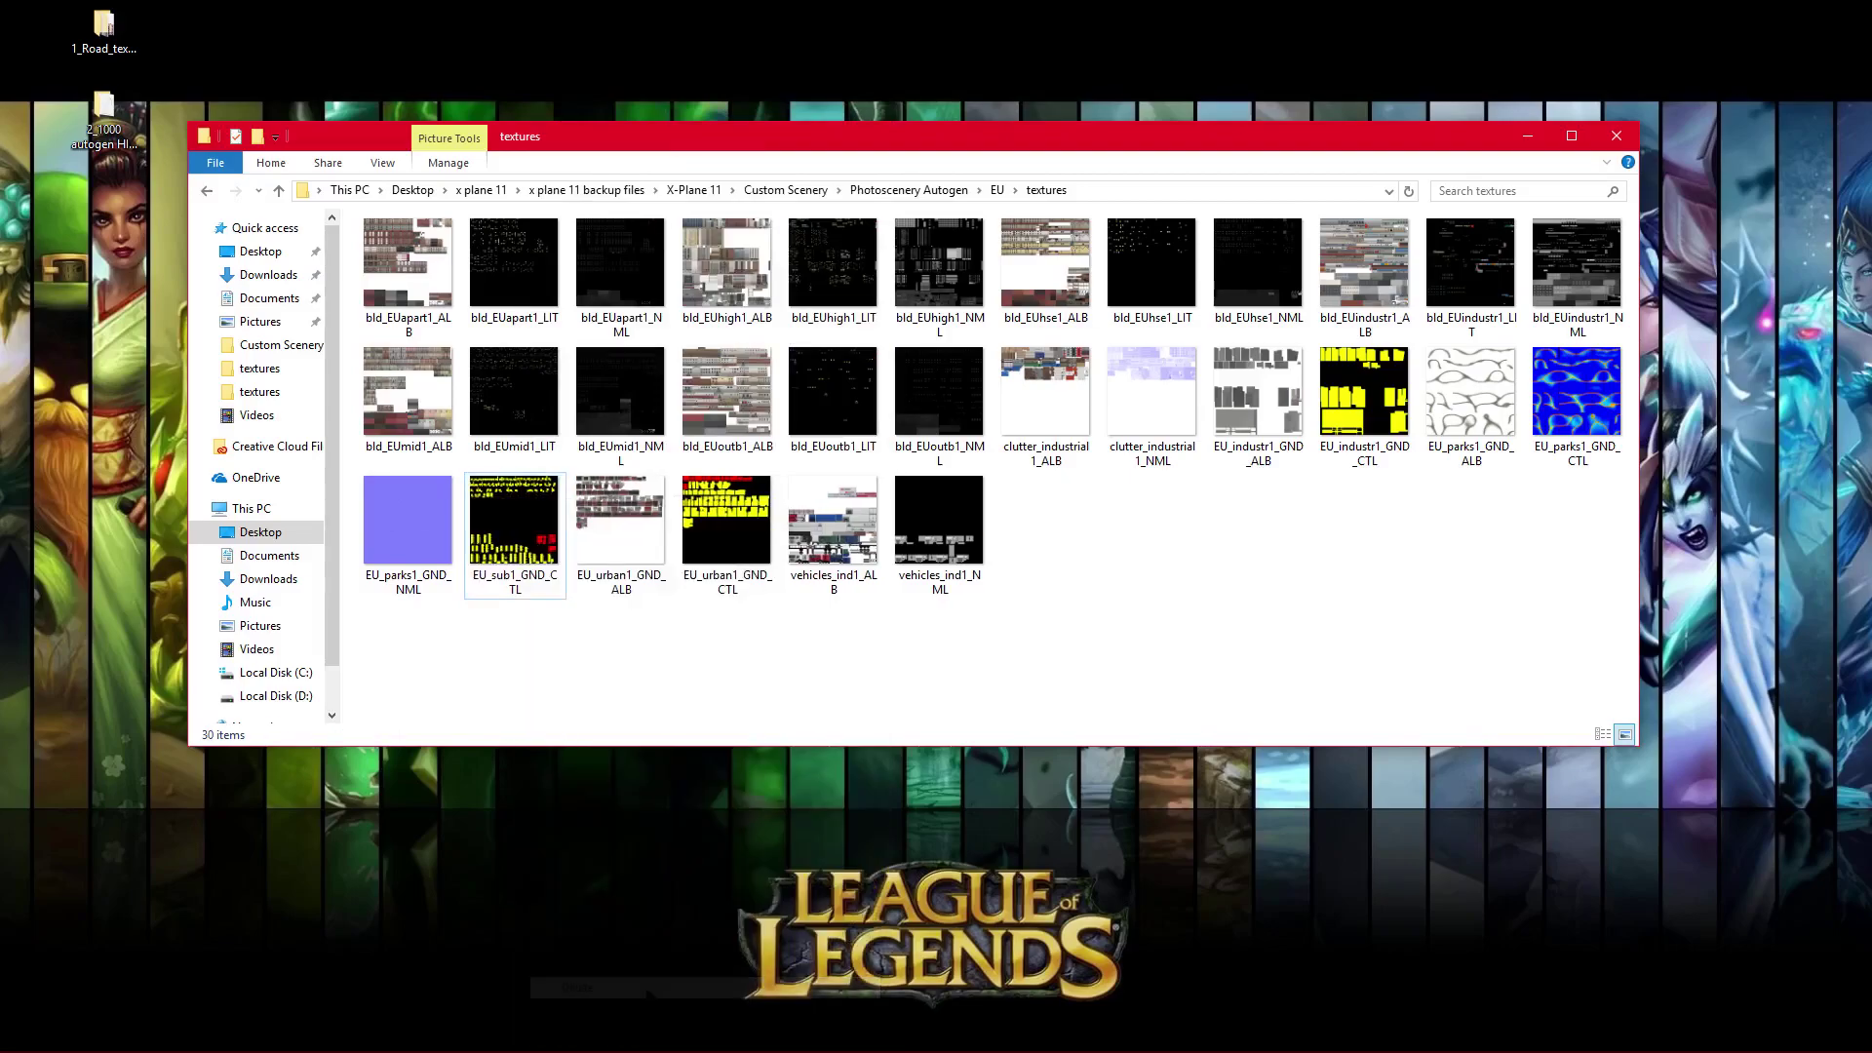
Step: Move both downloaded PNGs to the desktop and copy one into the EU textures folder
key("alt+Tab")
left_click_drag(1208, 1003, 146, 215)
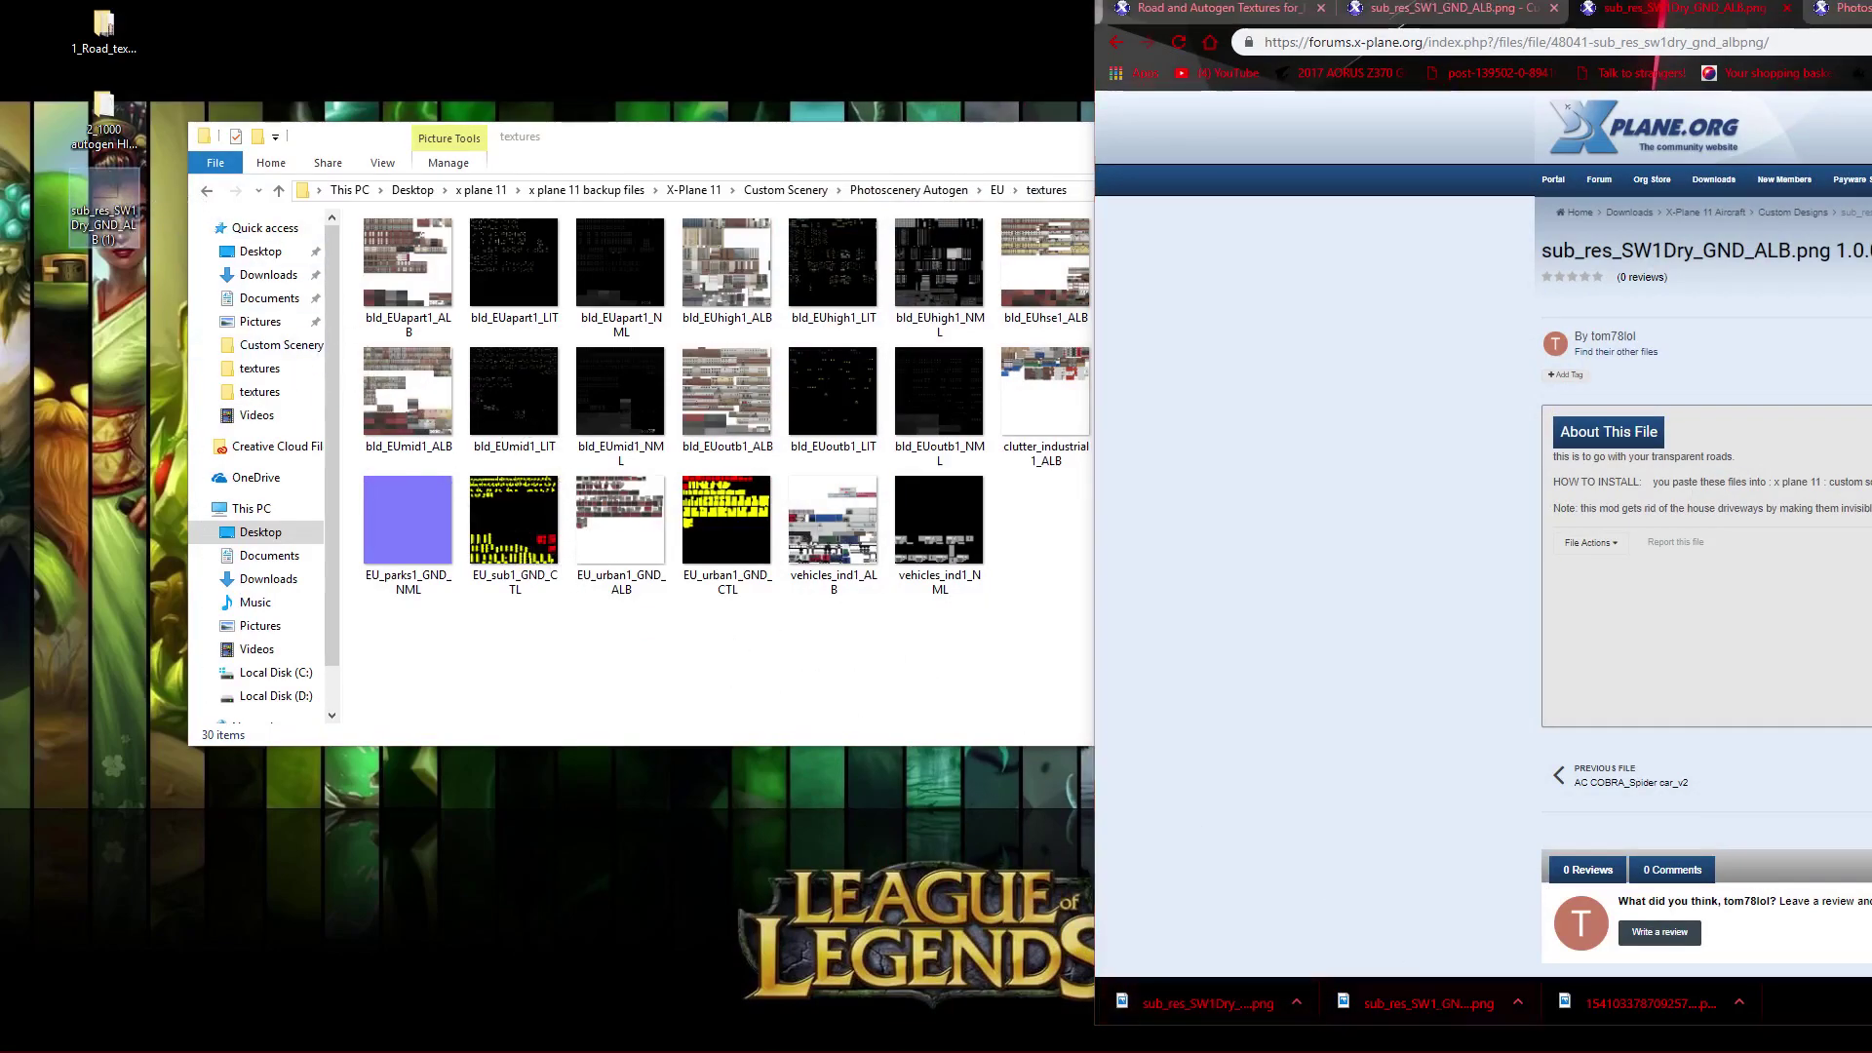
left_click_drag(1428, 1002, 102, 293)
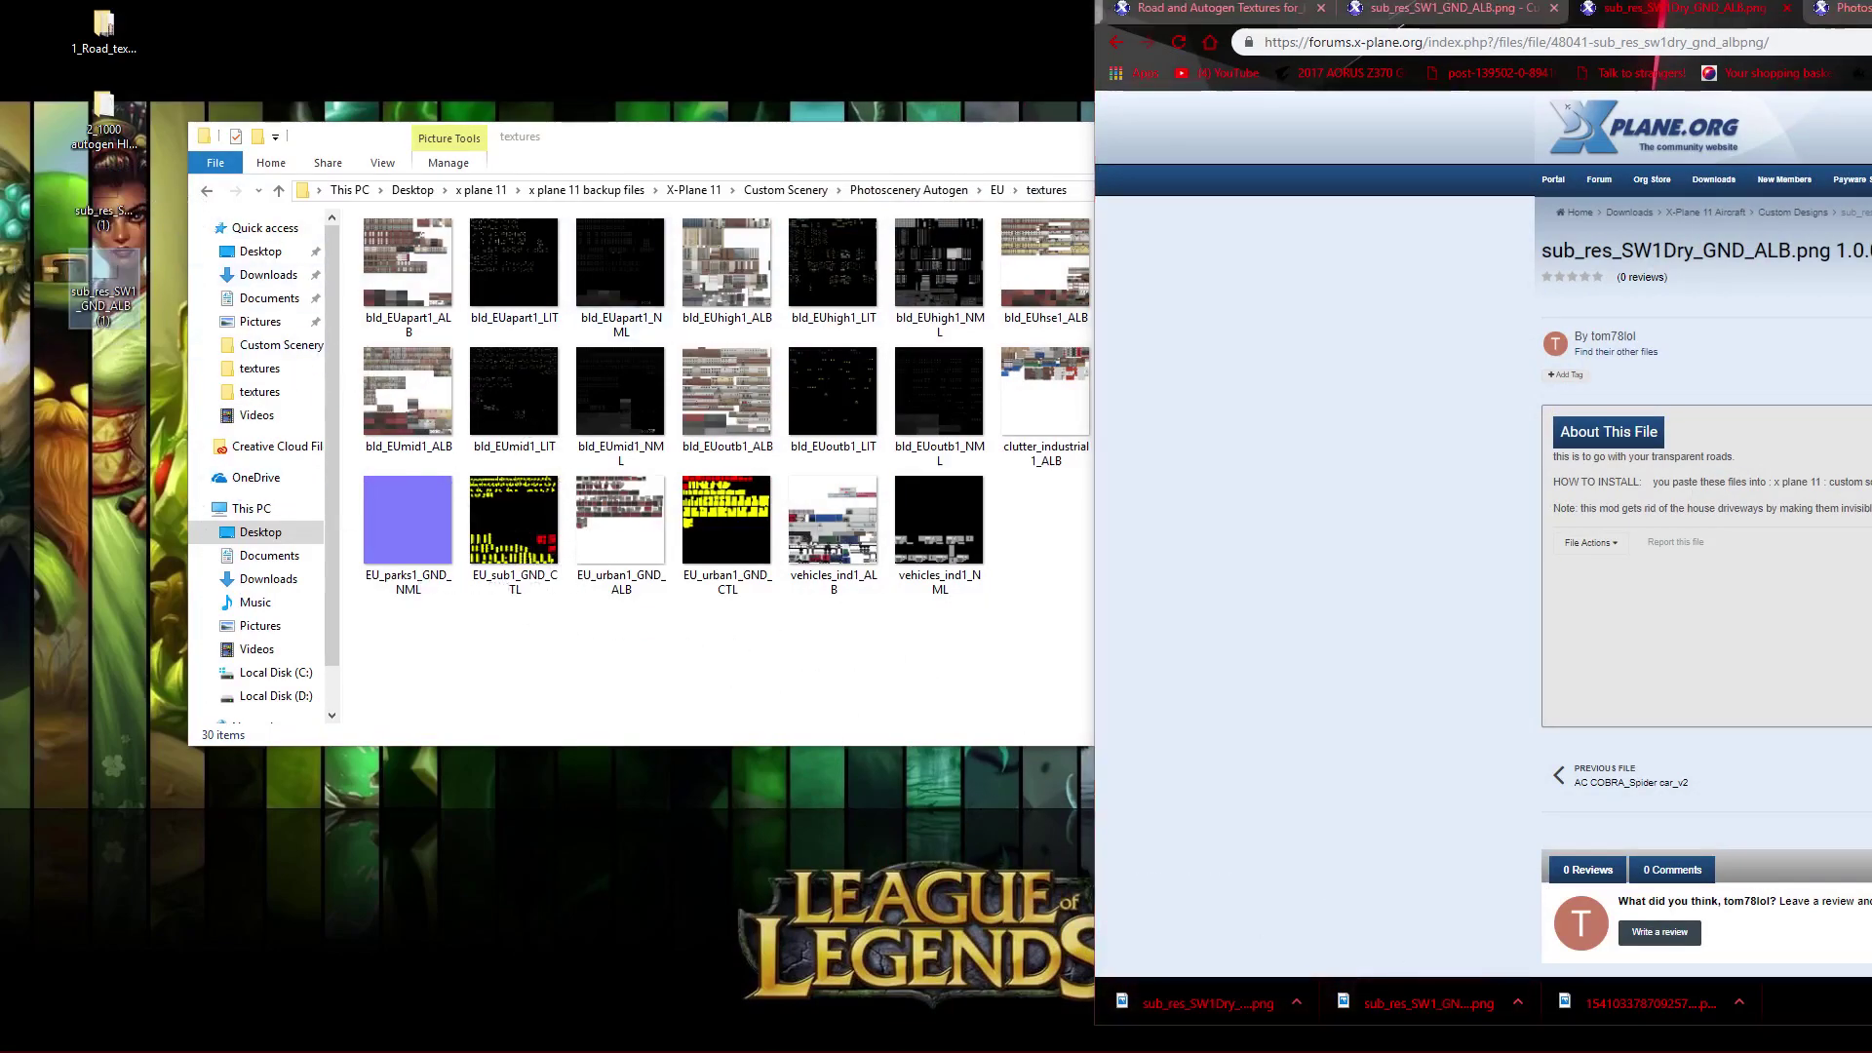
key("super+Down")
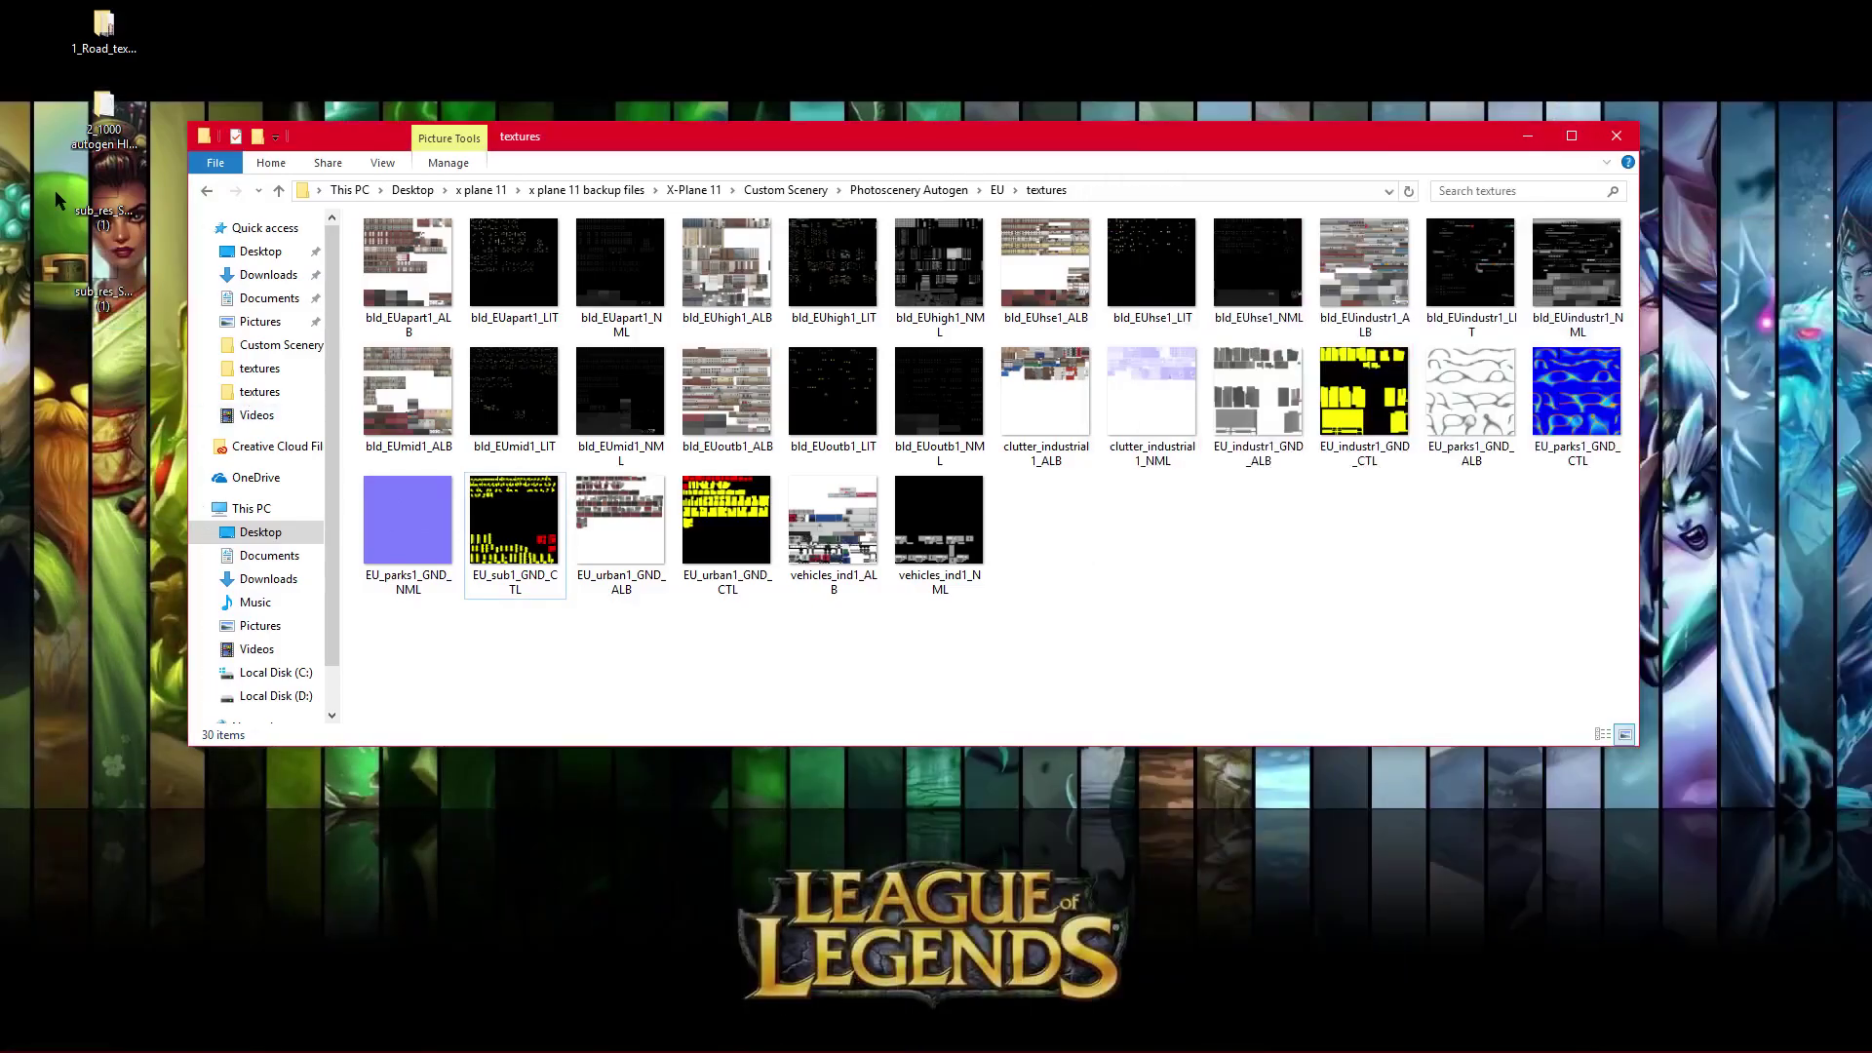
left_click_drag(92, 205, 609, 694)
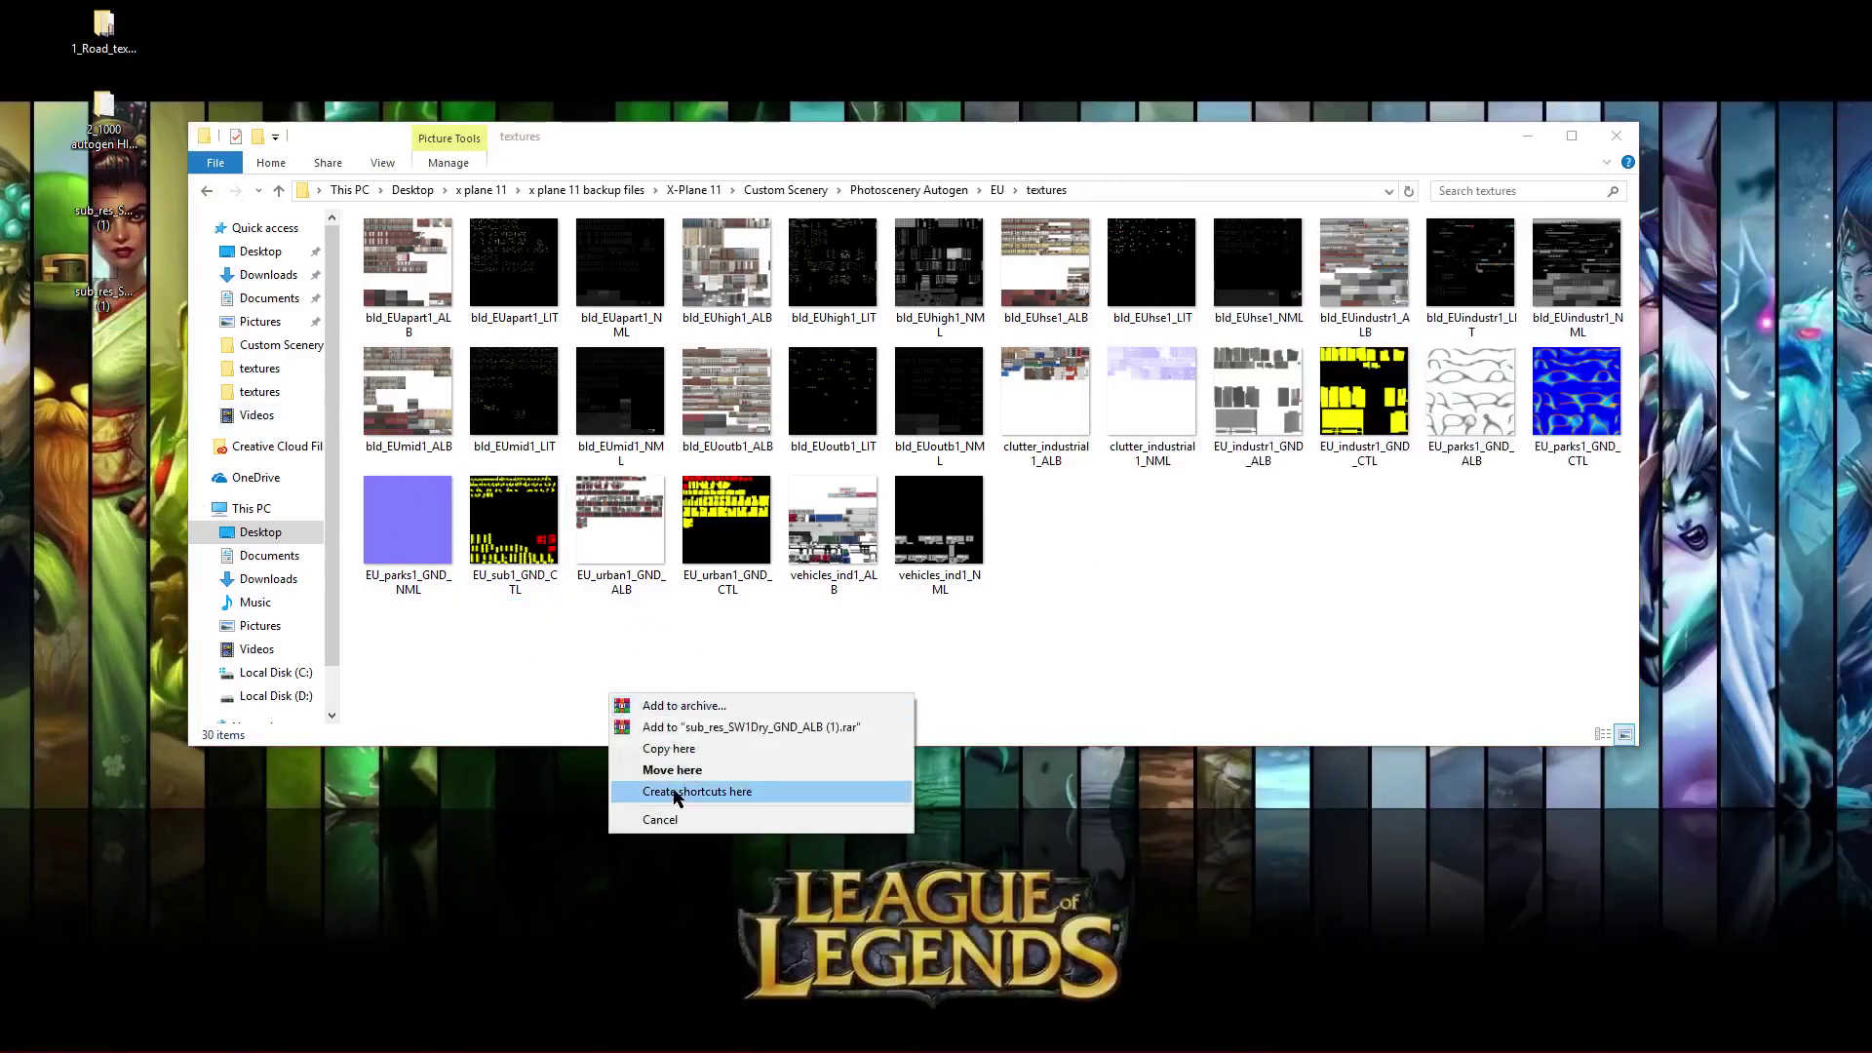
left_click(669, 748)
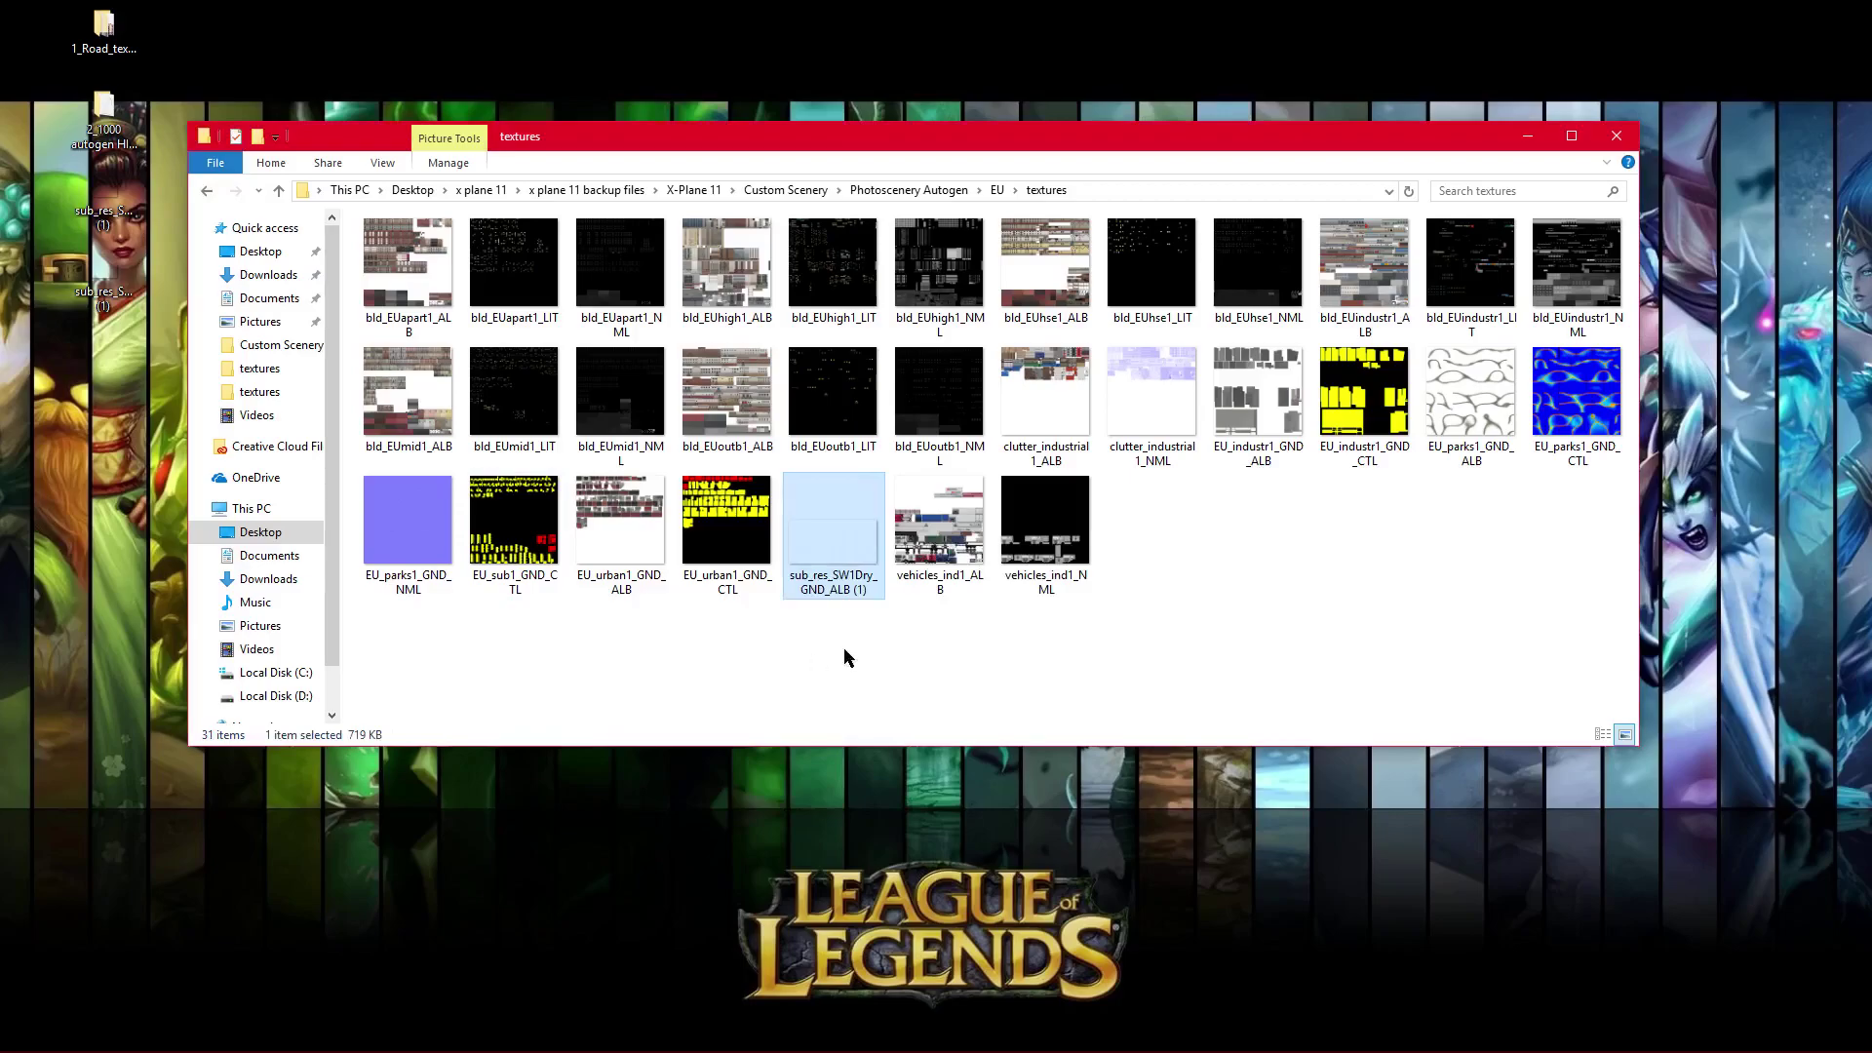
Step: Rename the copied PNG to EU_sub1_GND_ALB by pasting the saved name
right_click(847, 577)
left_click(902, 525)
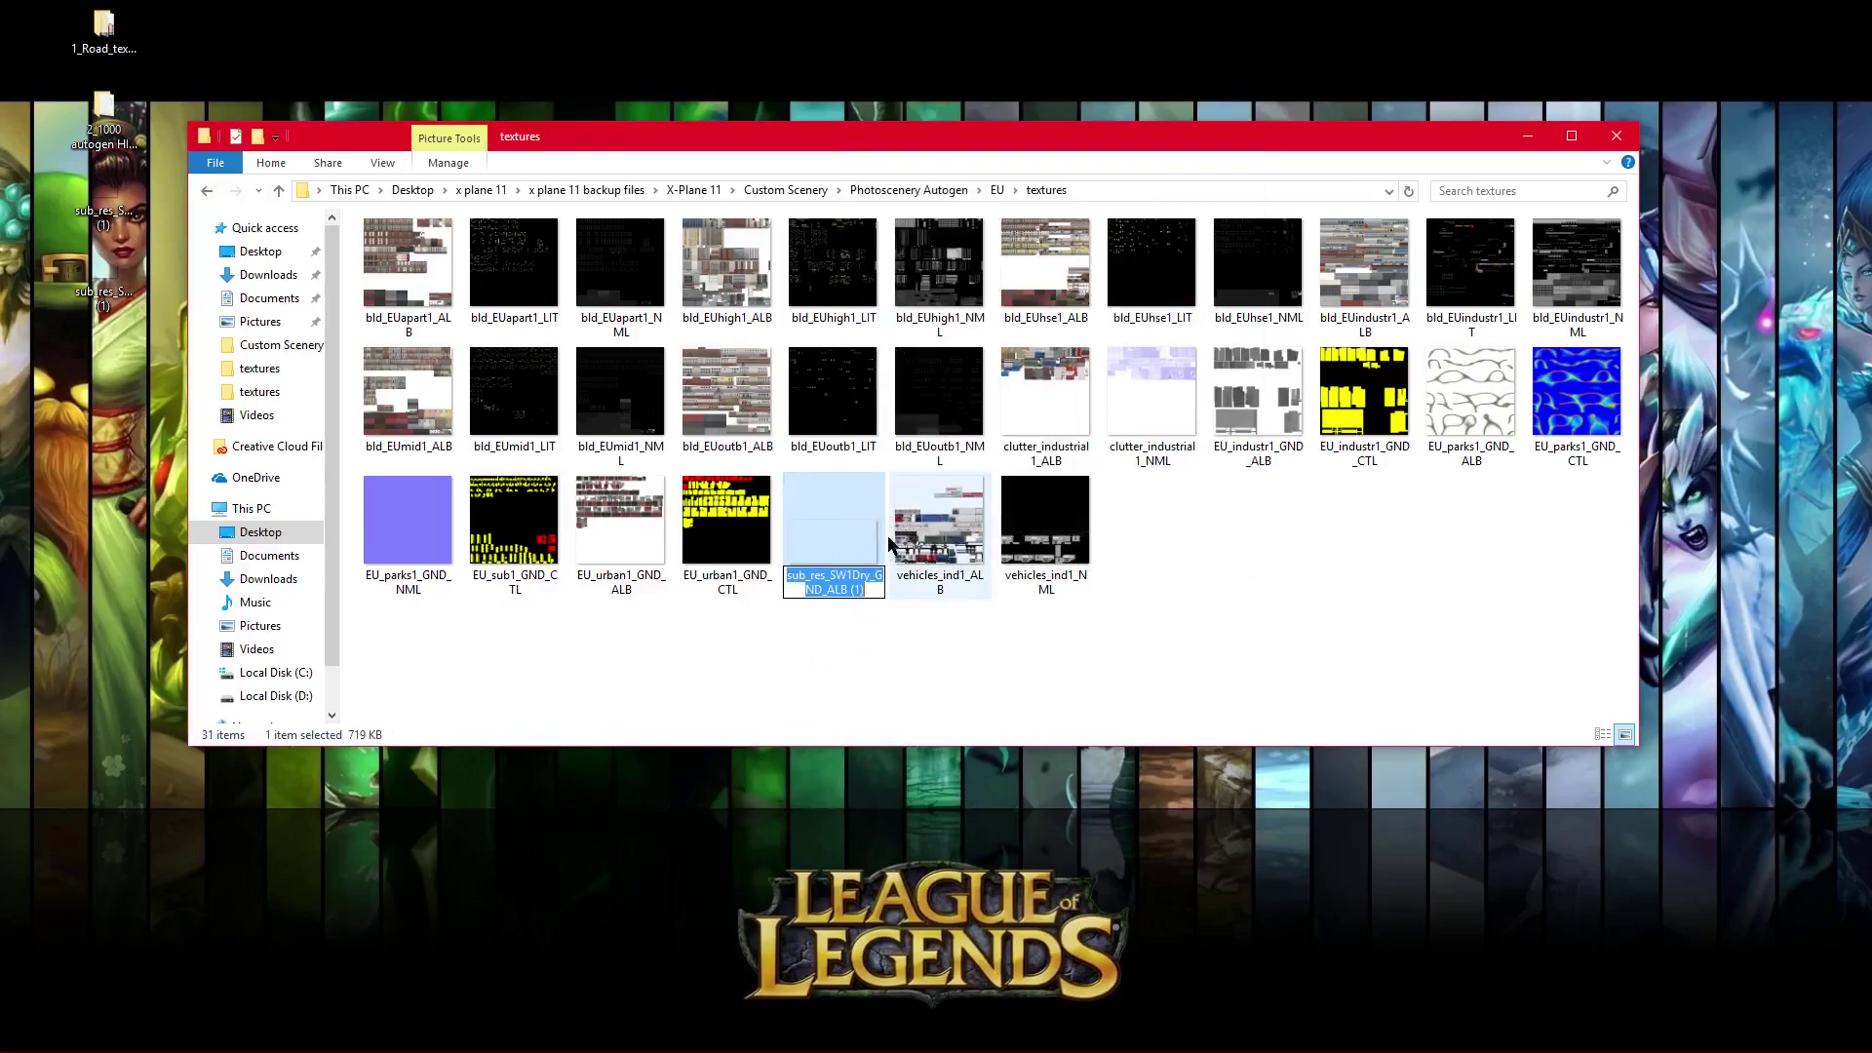
right_click(836, 583)
left_click(905, 674)
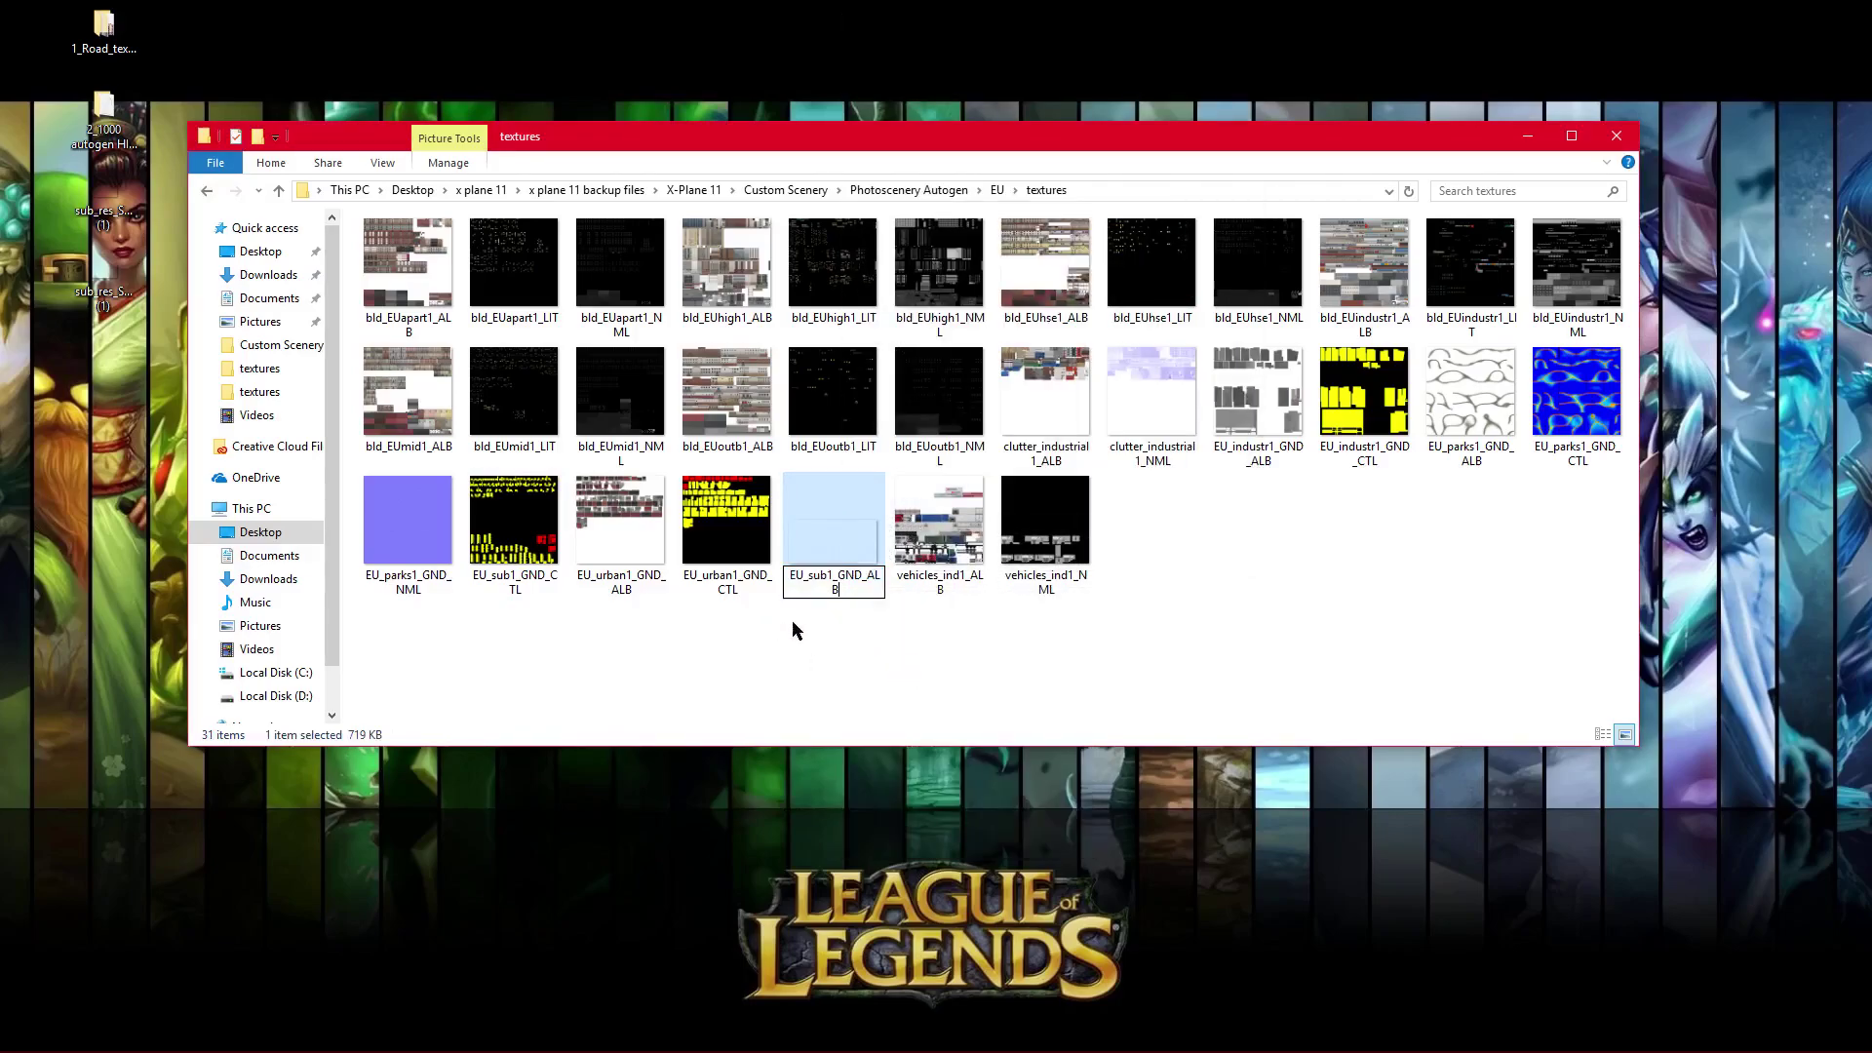
left_click(876, 643)
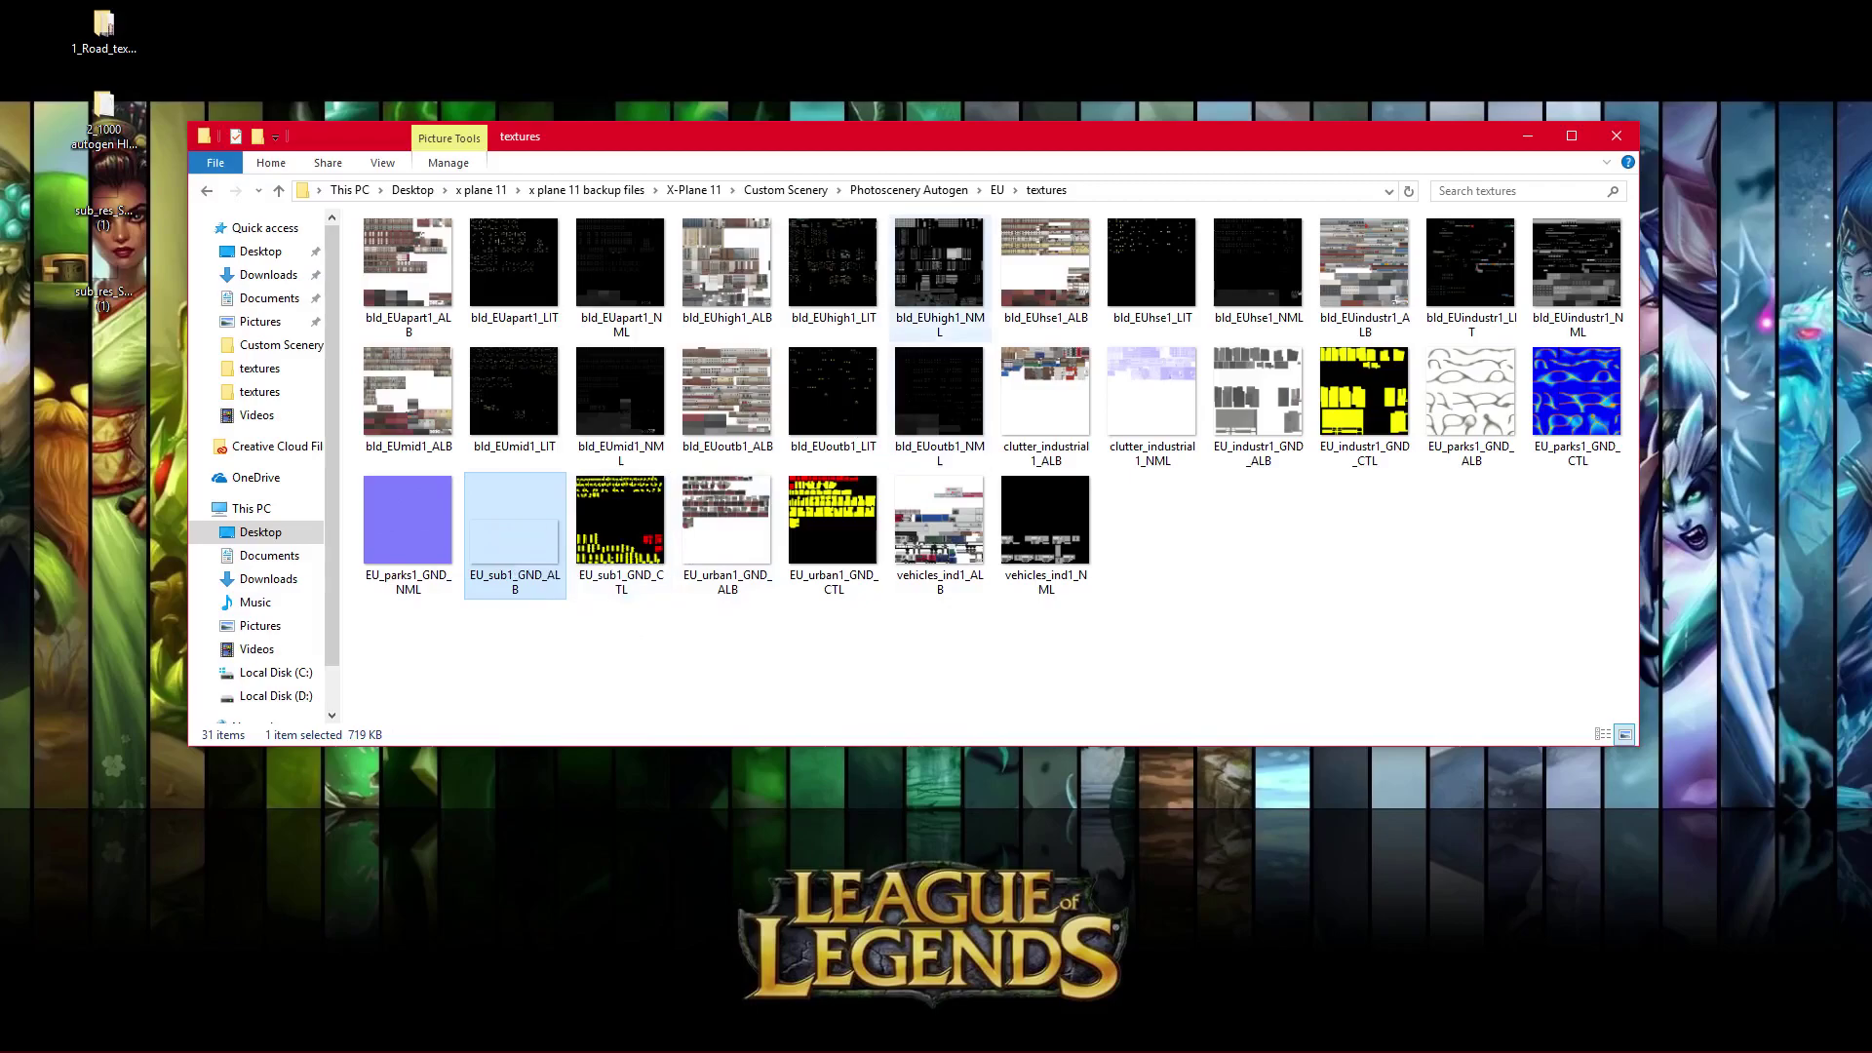
Step: Navigate from EU textures to Photoscenery Autogen's US suburban textures folder
left_click(283, 192)
left_click(279, 193)
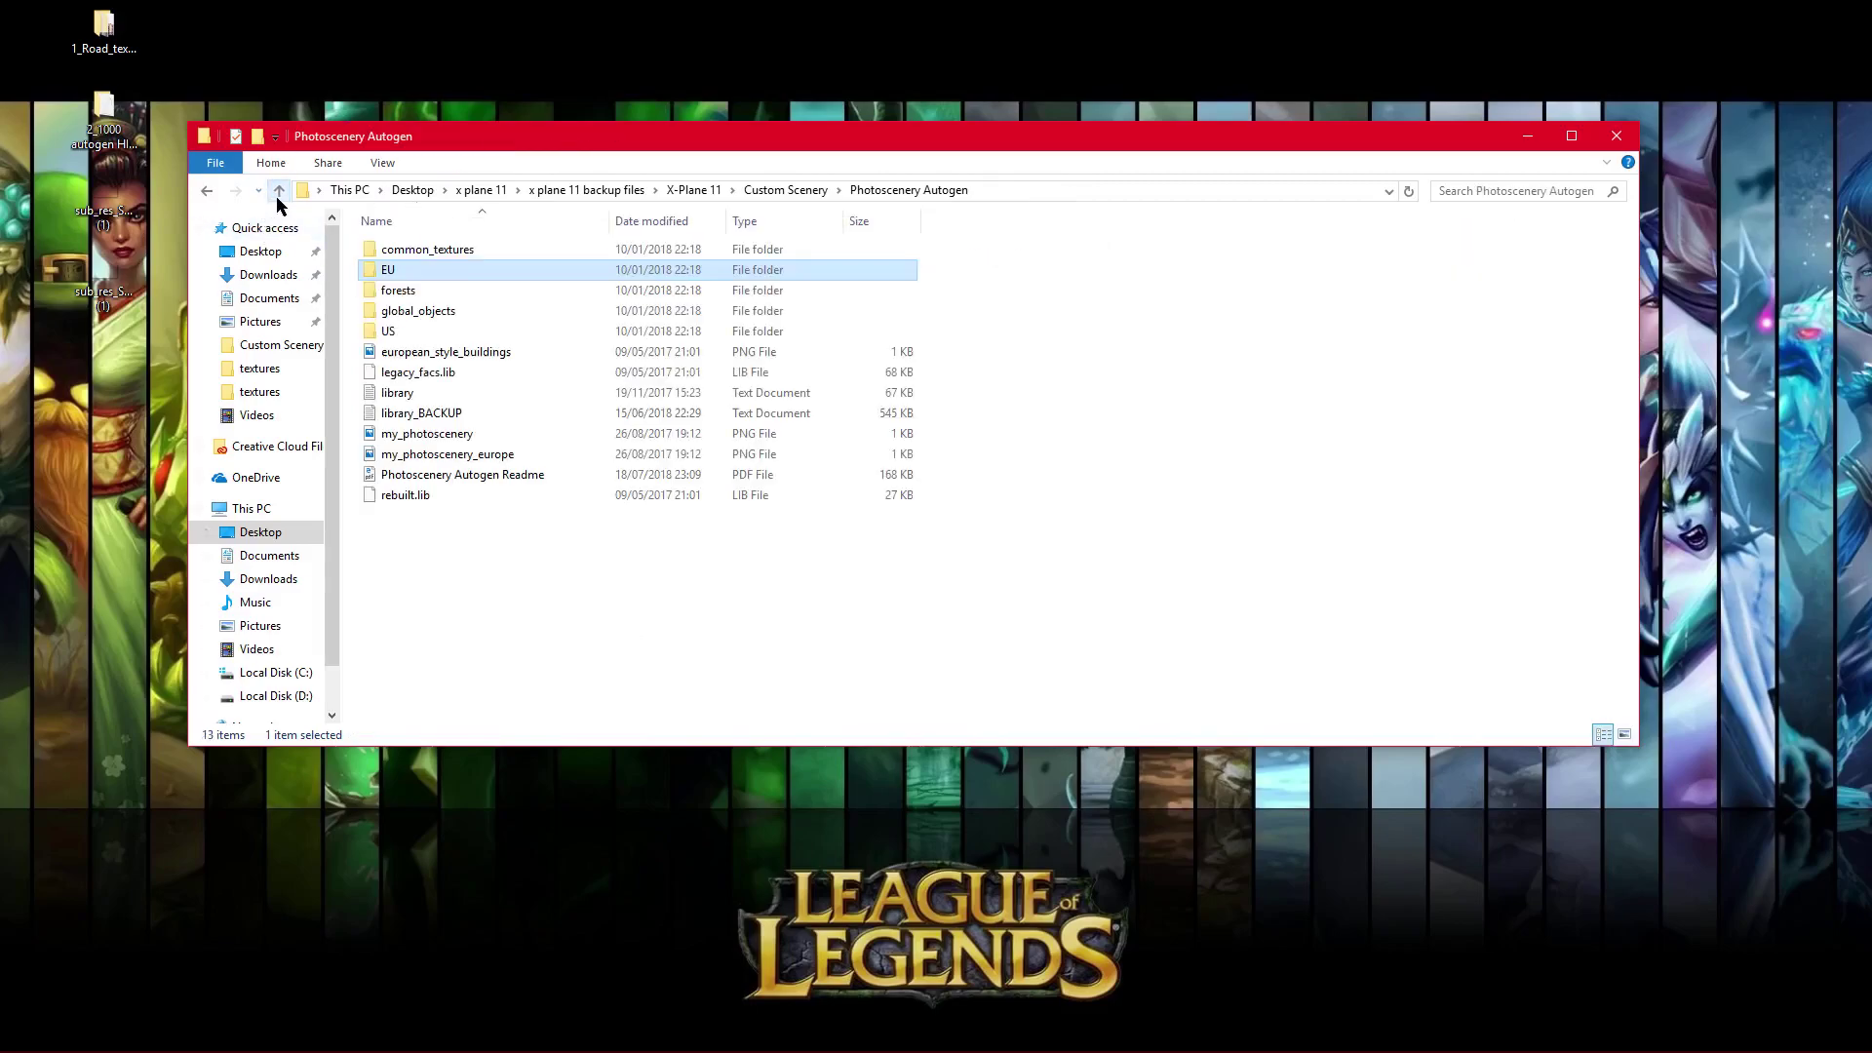
double_click(415, 331)
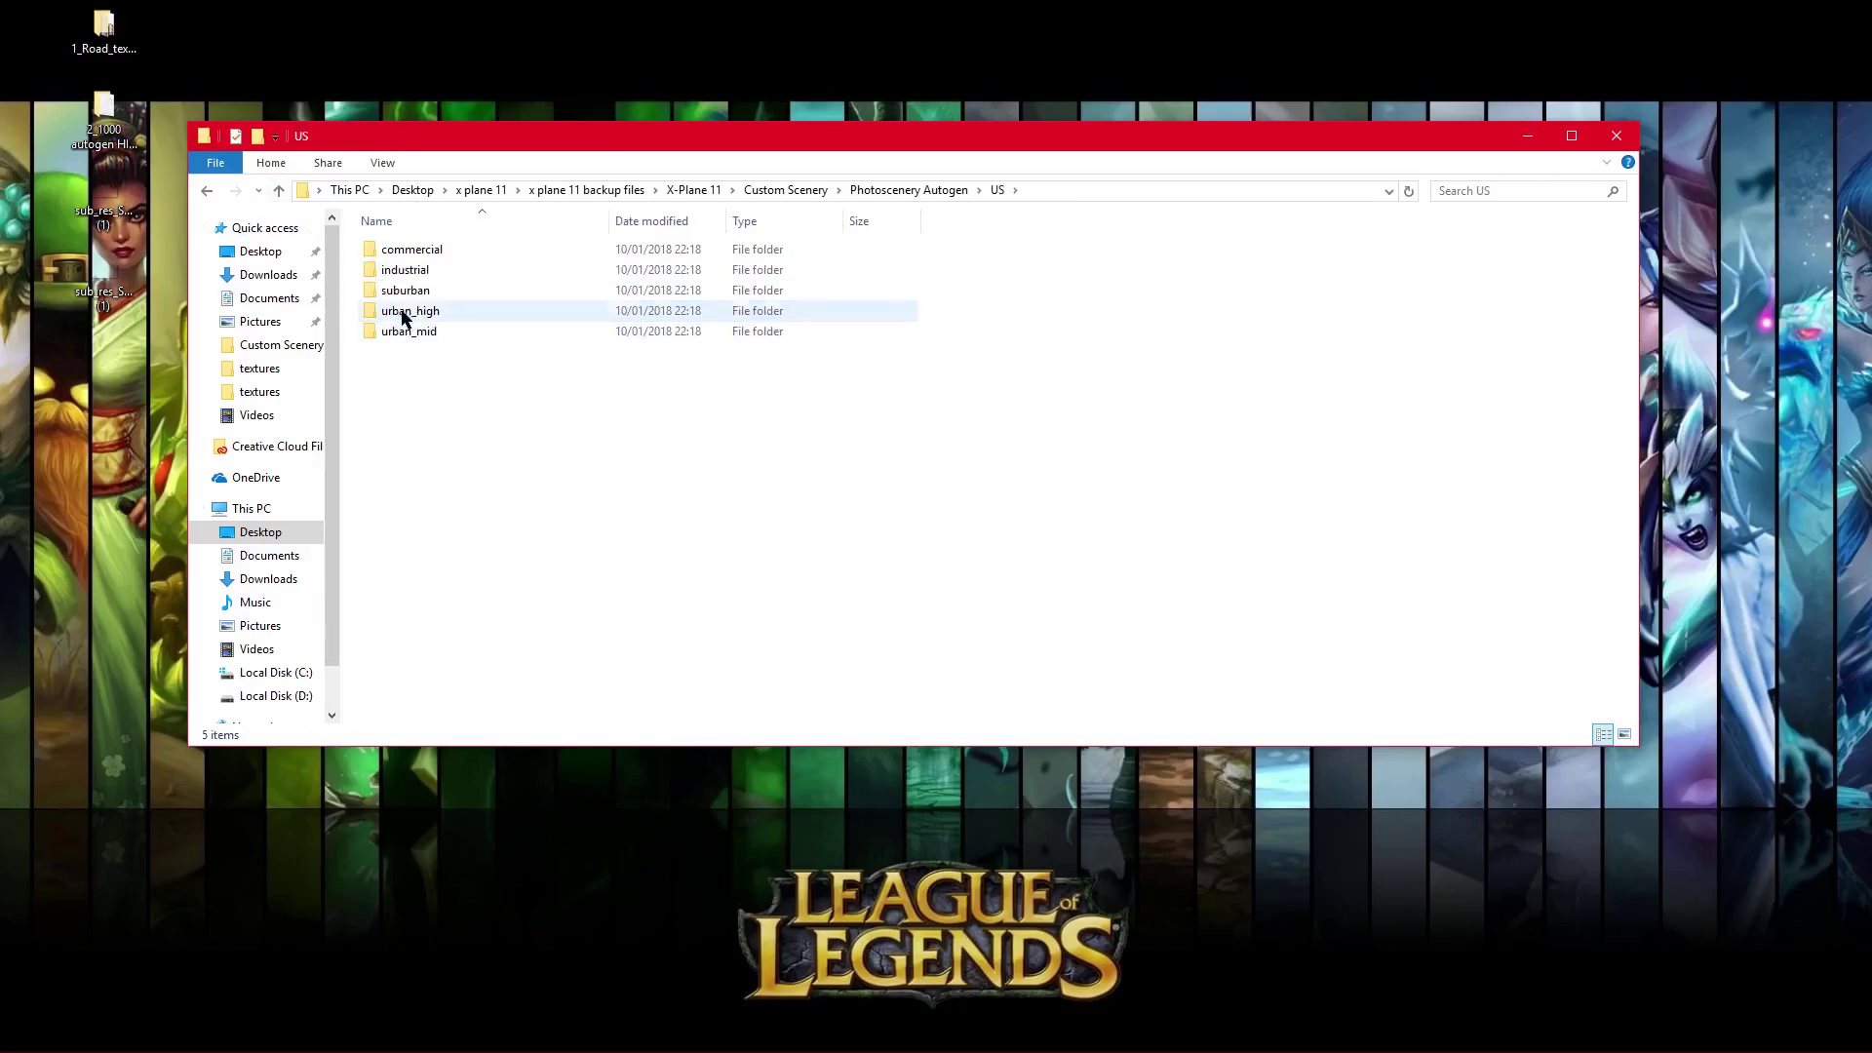
left_click(279, 192)
left_click(279, 192)
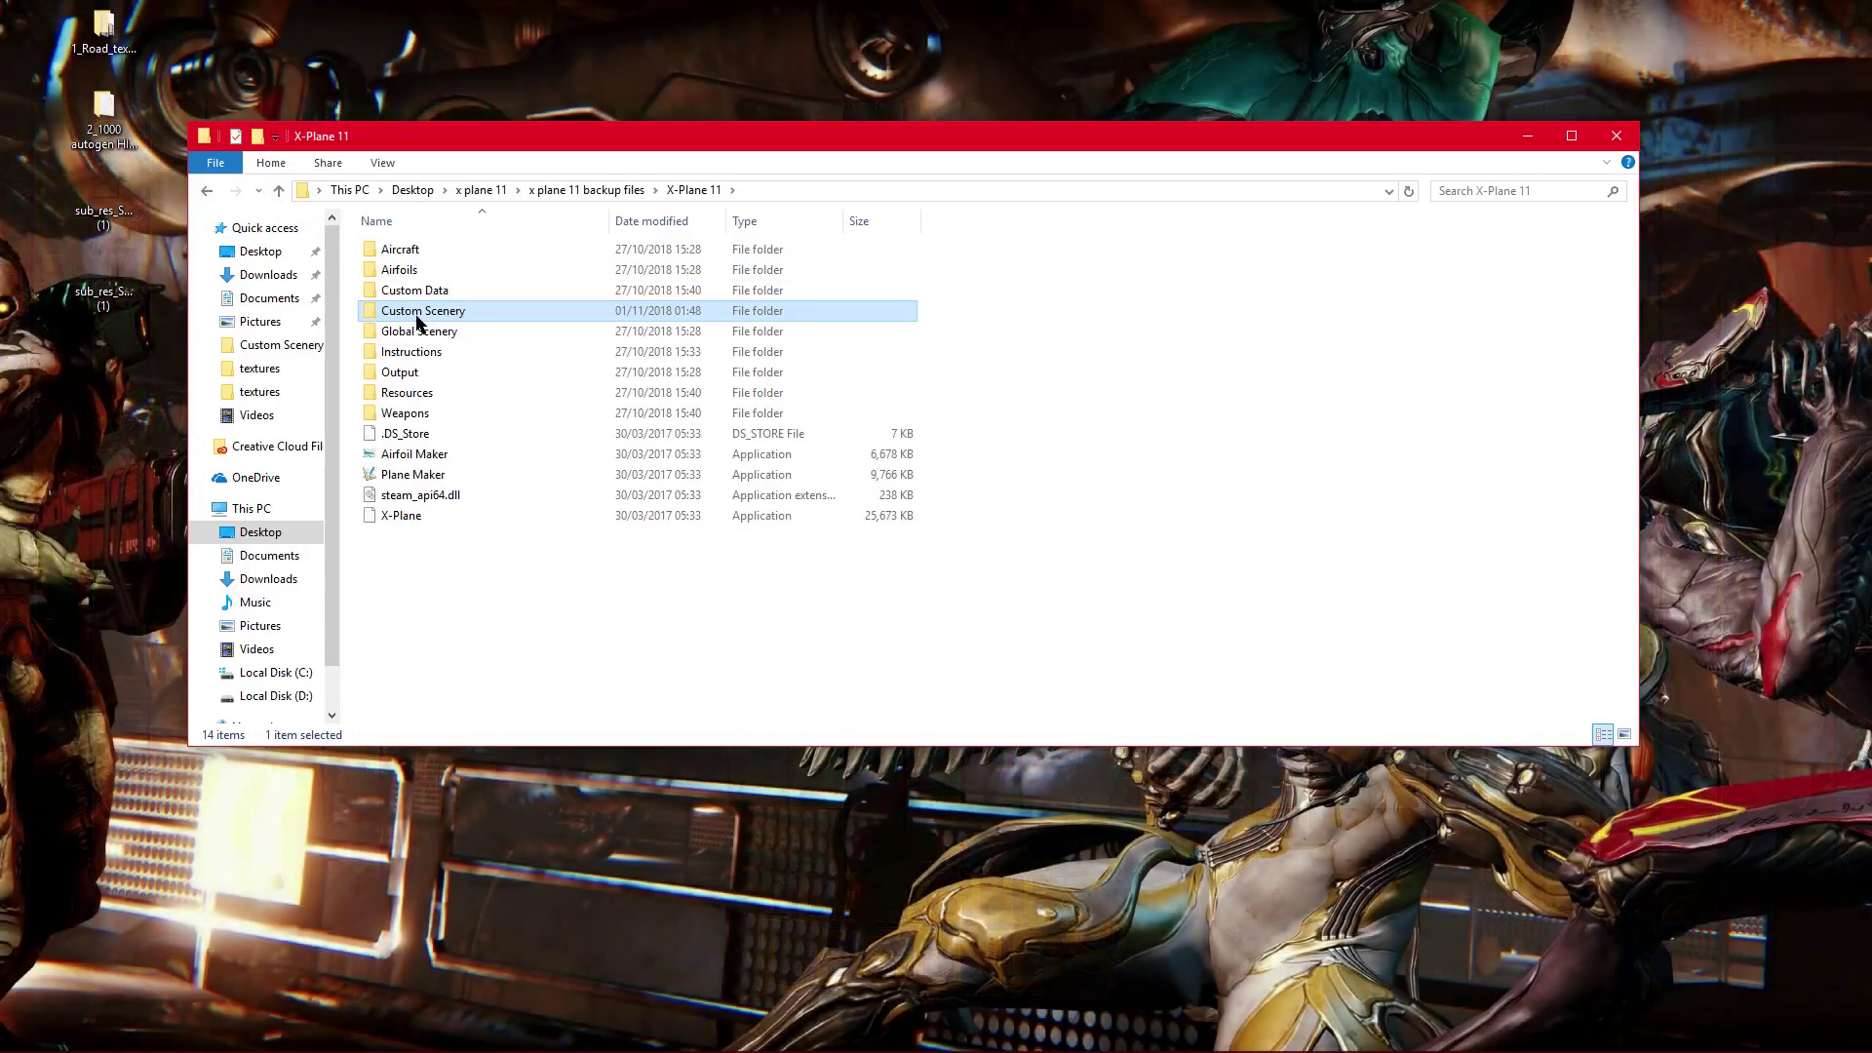
double_click(416, 314)
double_click(417, 314)
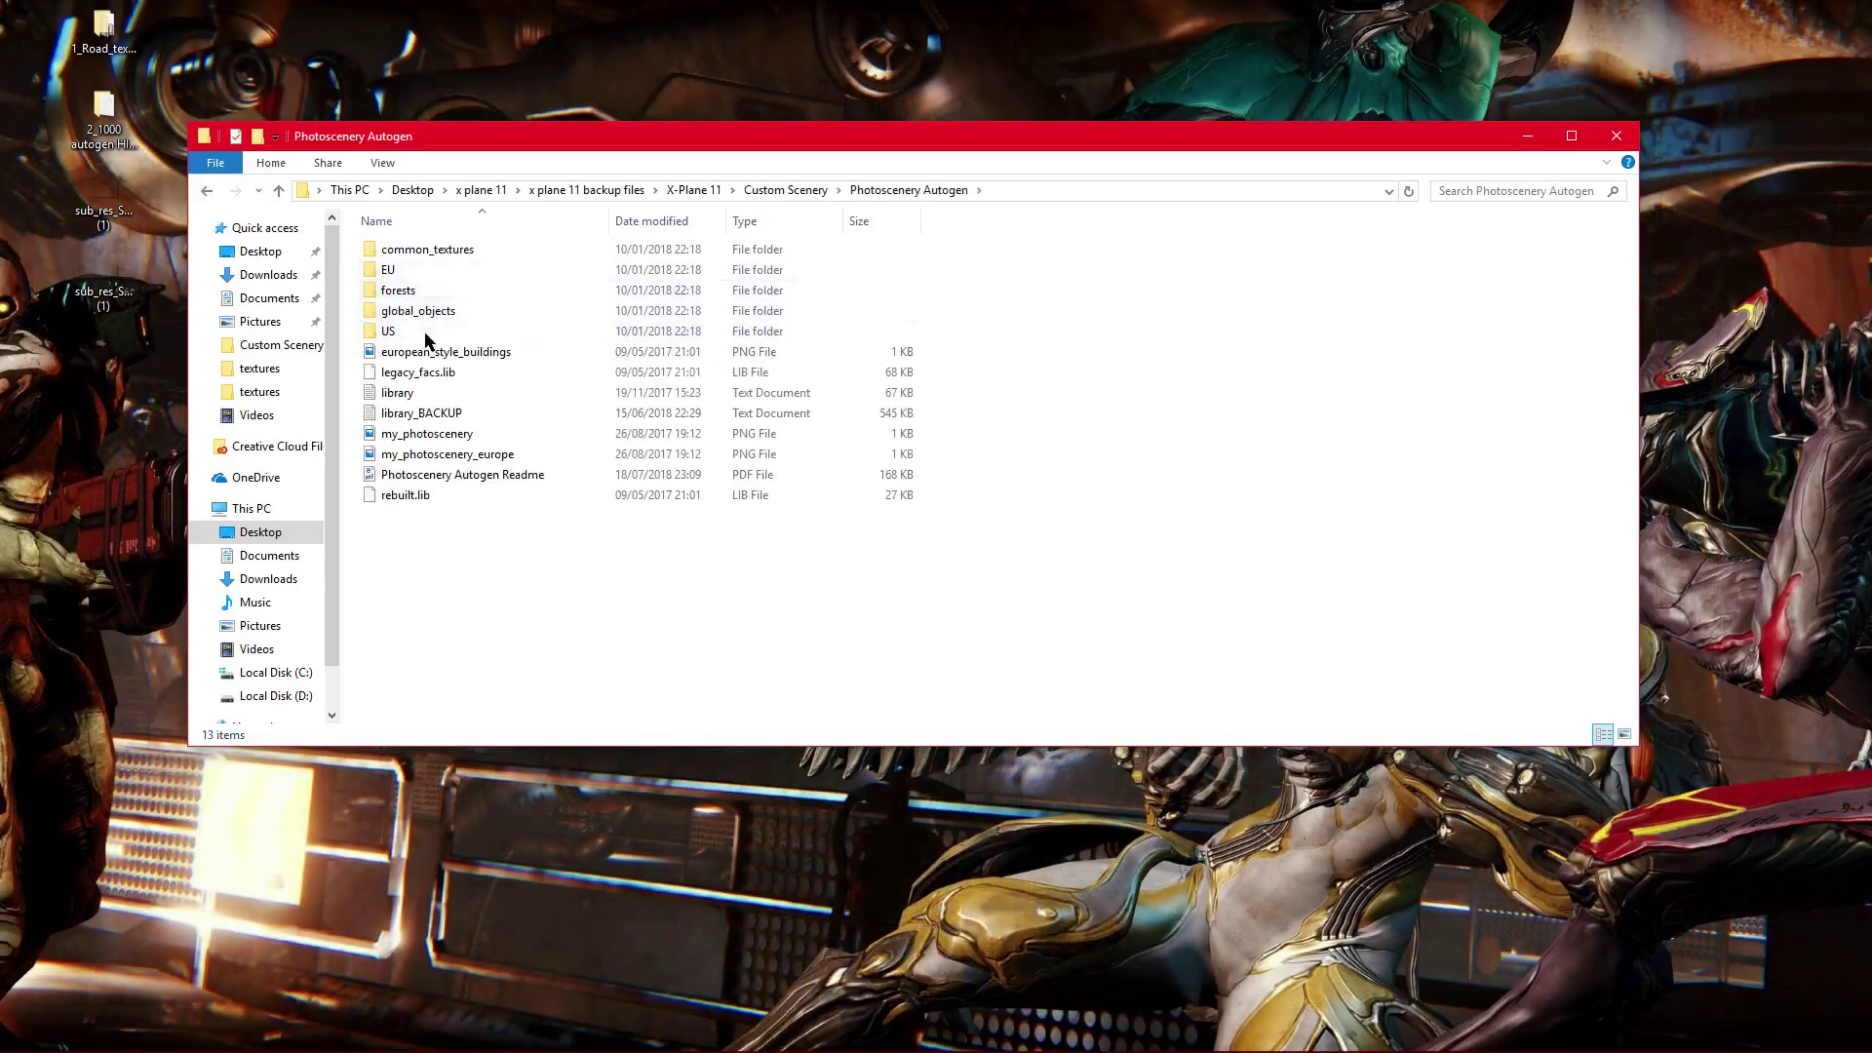
double_click(414, 331)
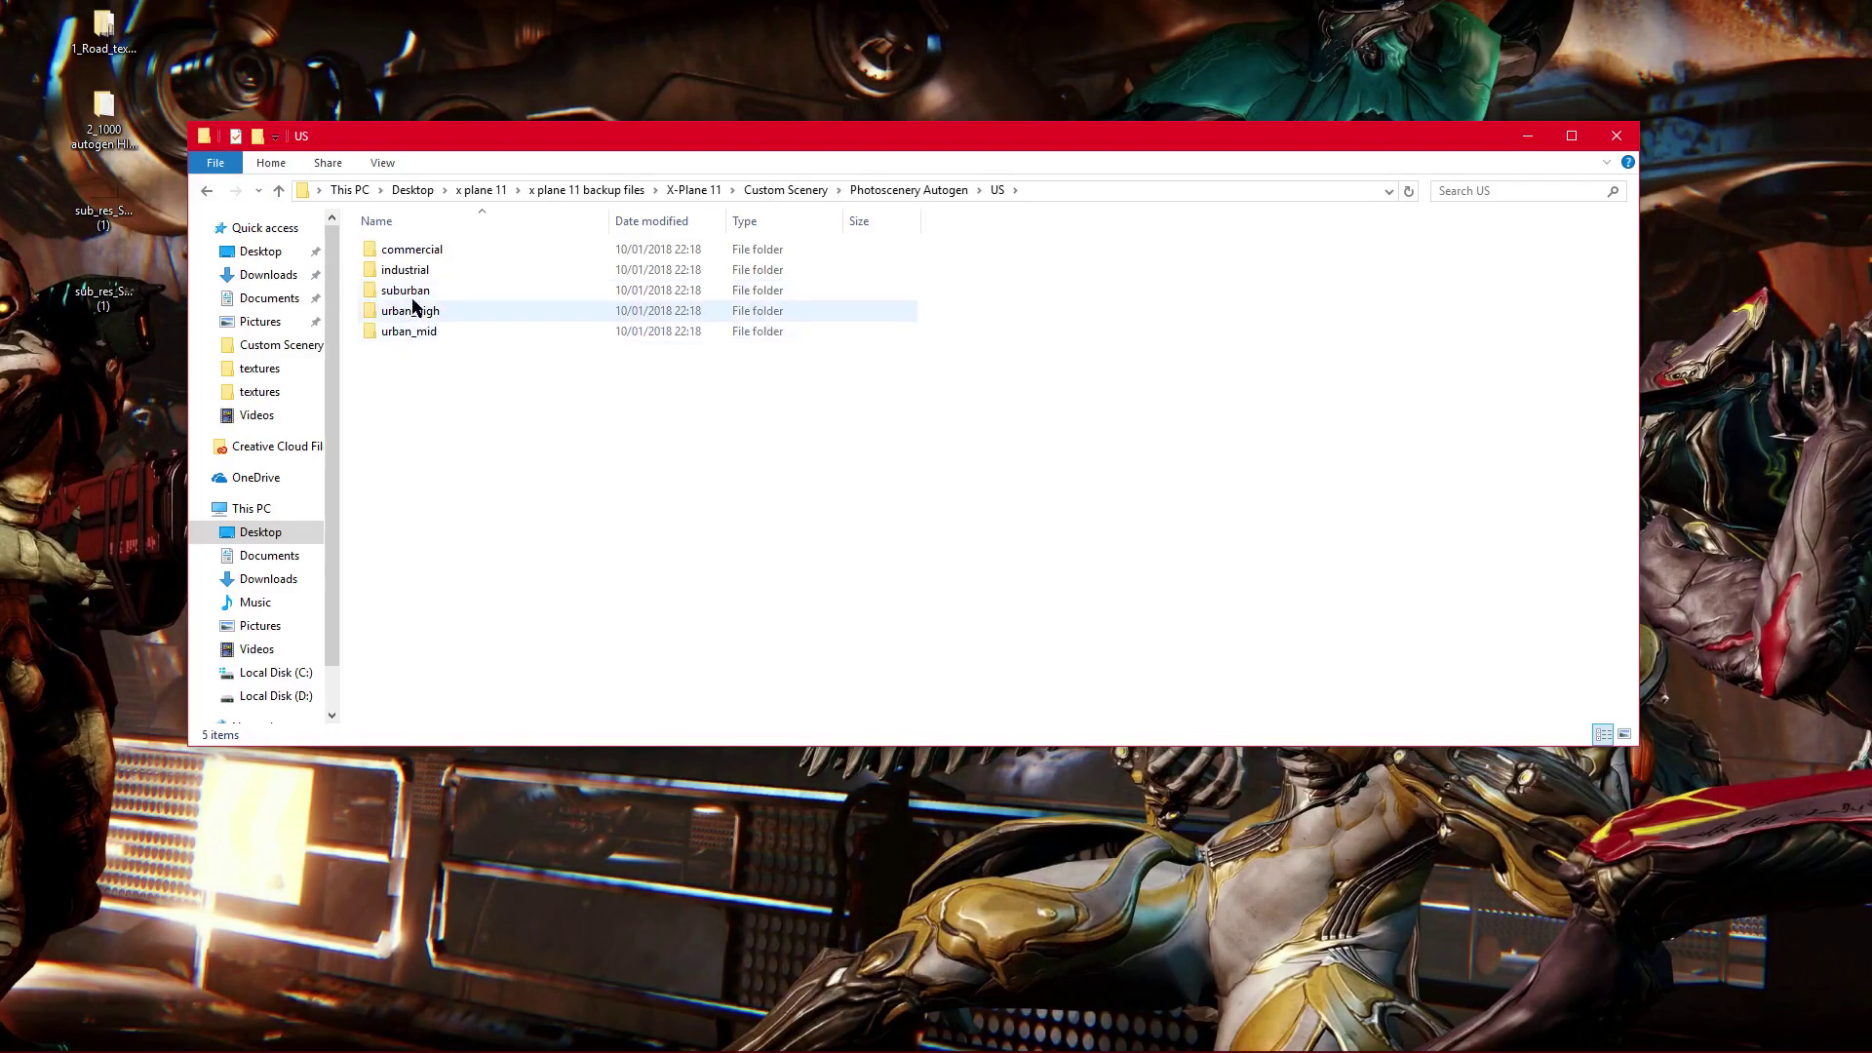
double_click(411, 298)
double_click(412, 272)
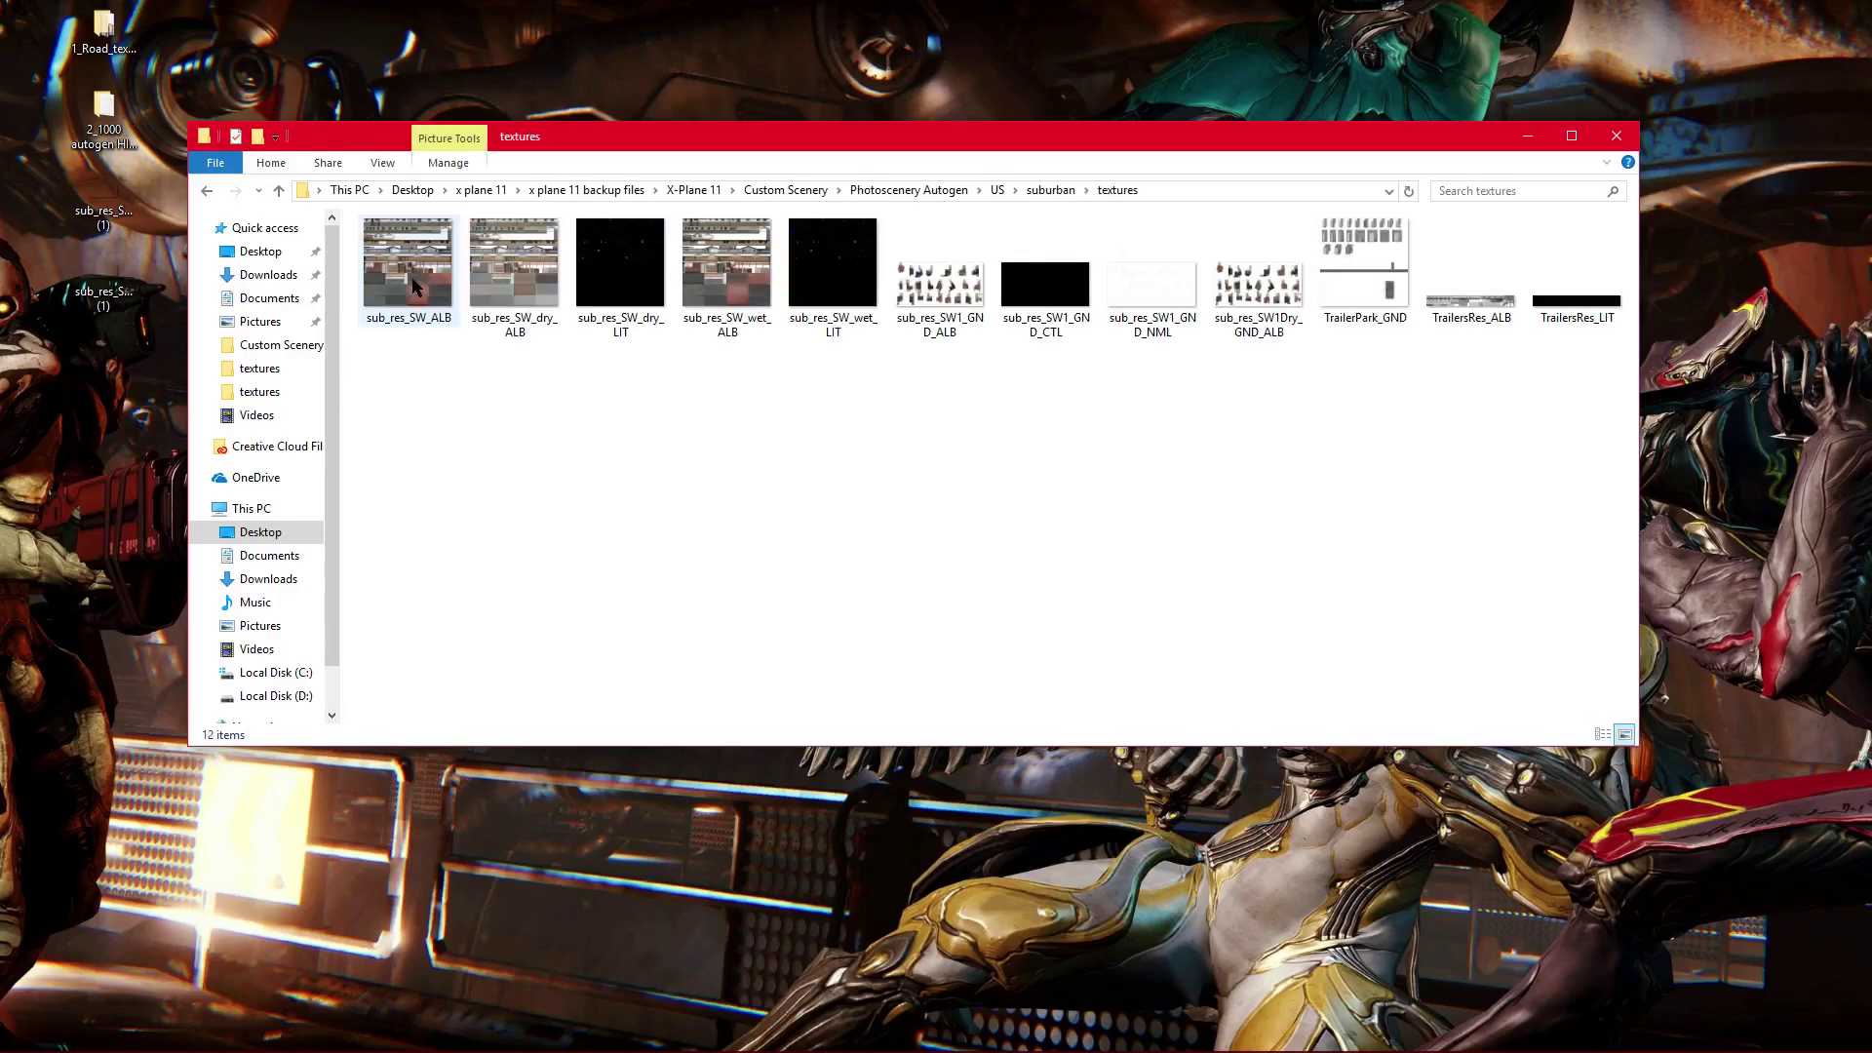
Step: Delete the two original ground textures and move the two desktop PNGs into suburban textures
left_click(938, 328)
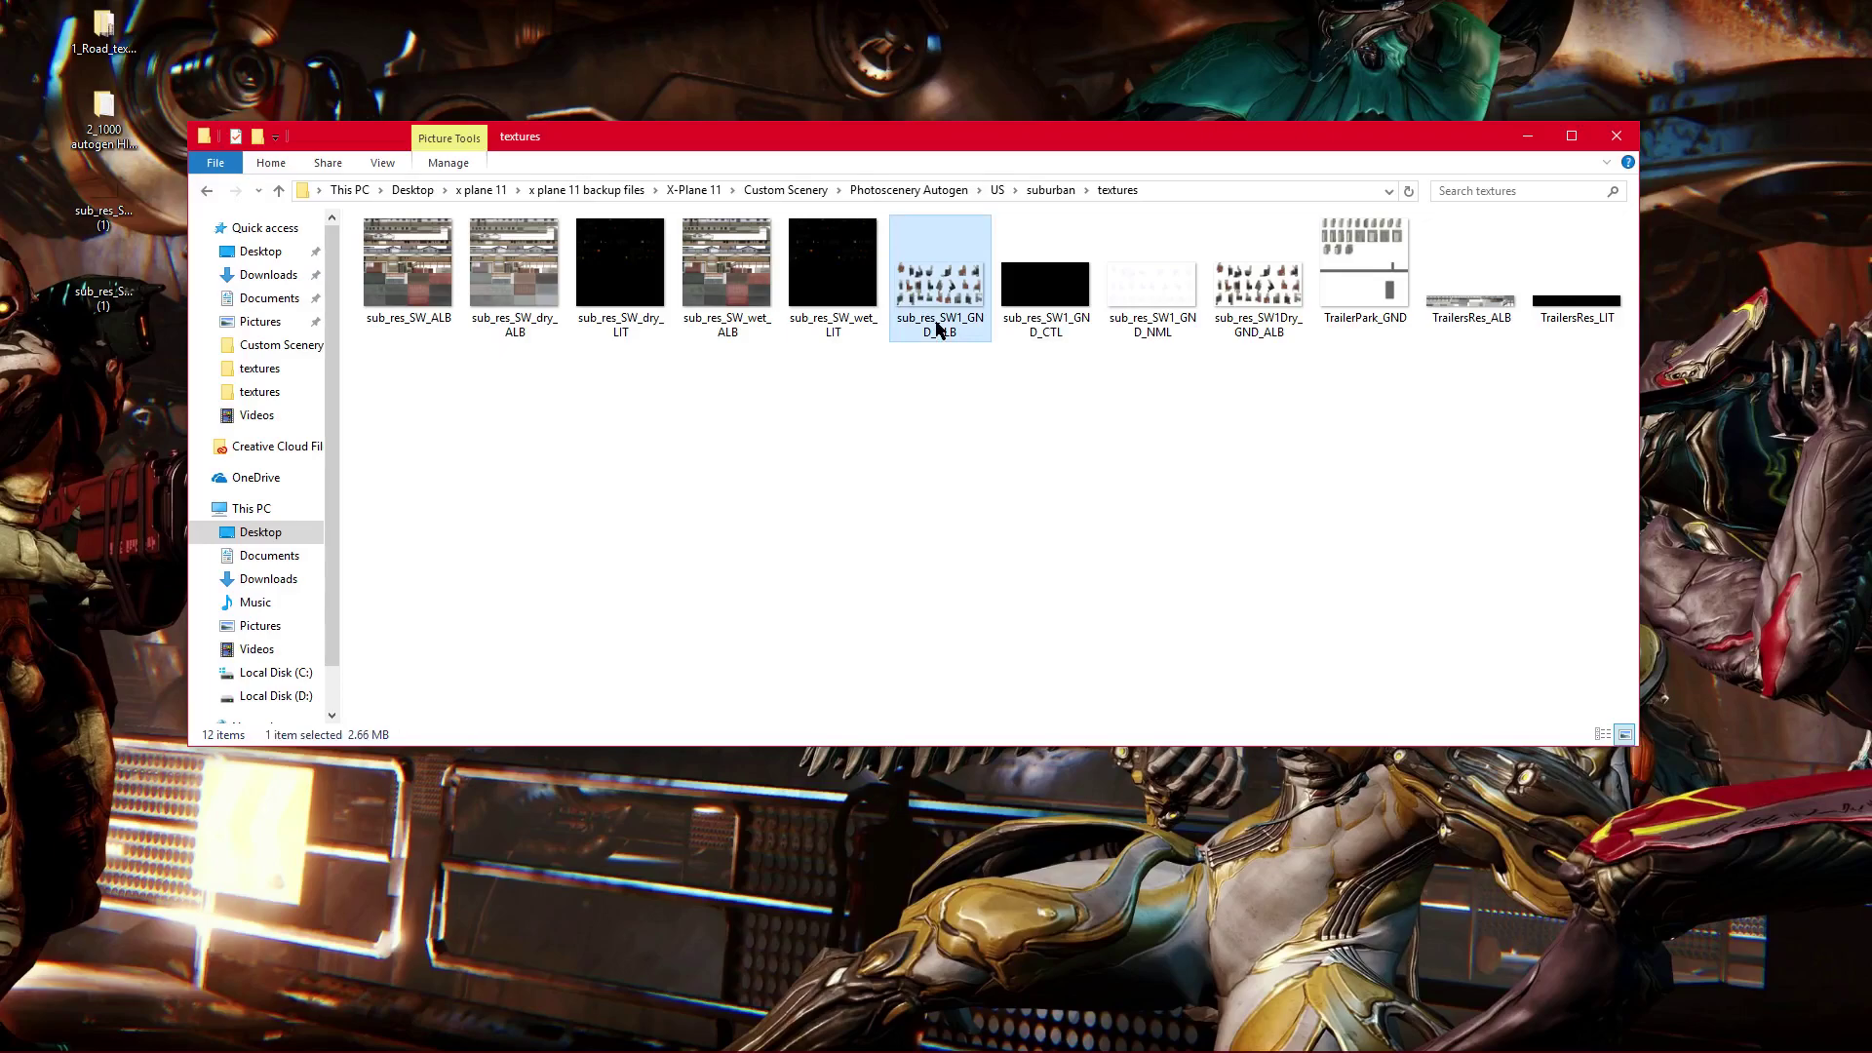
right_click(1265, 306)
left_click(1303, 744)
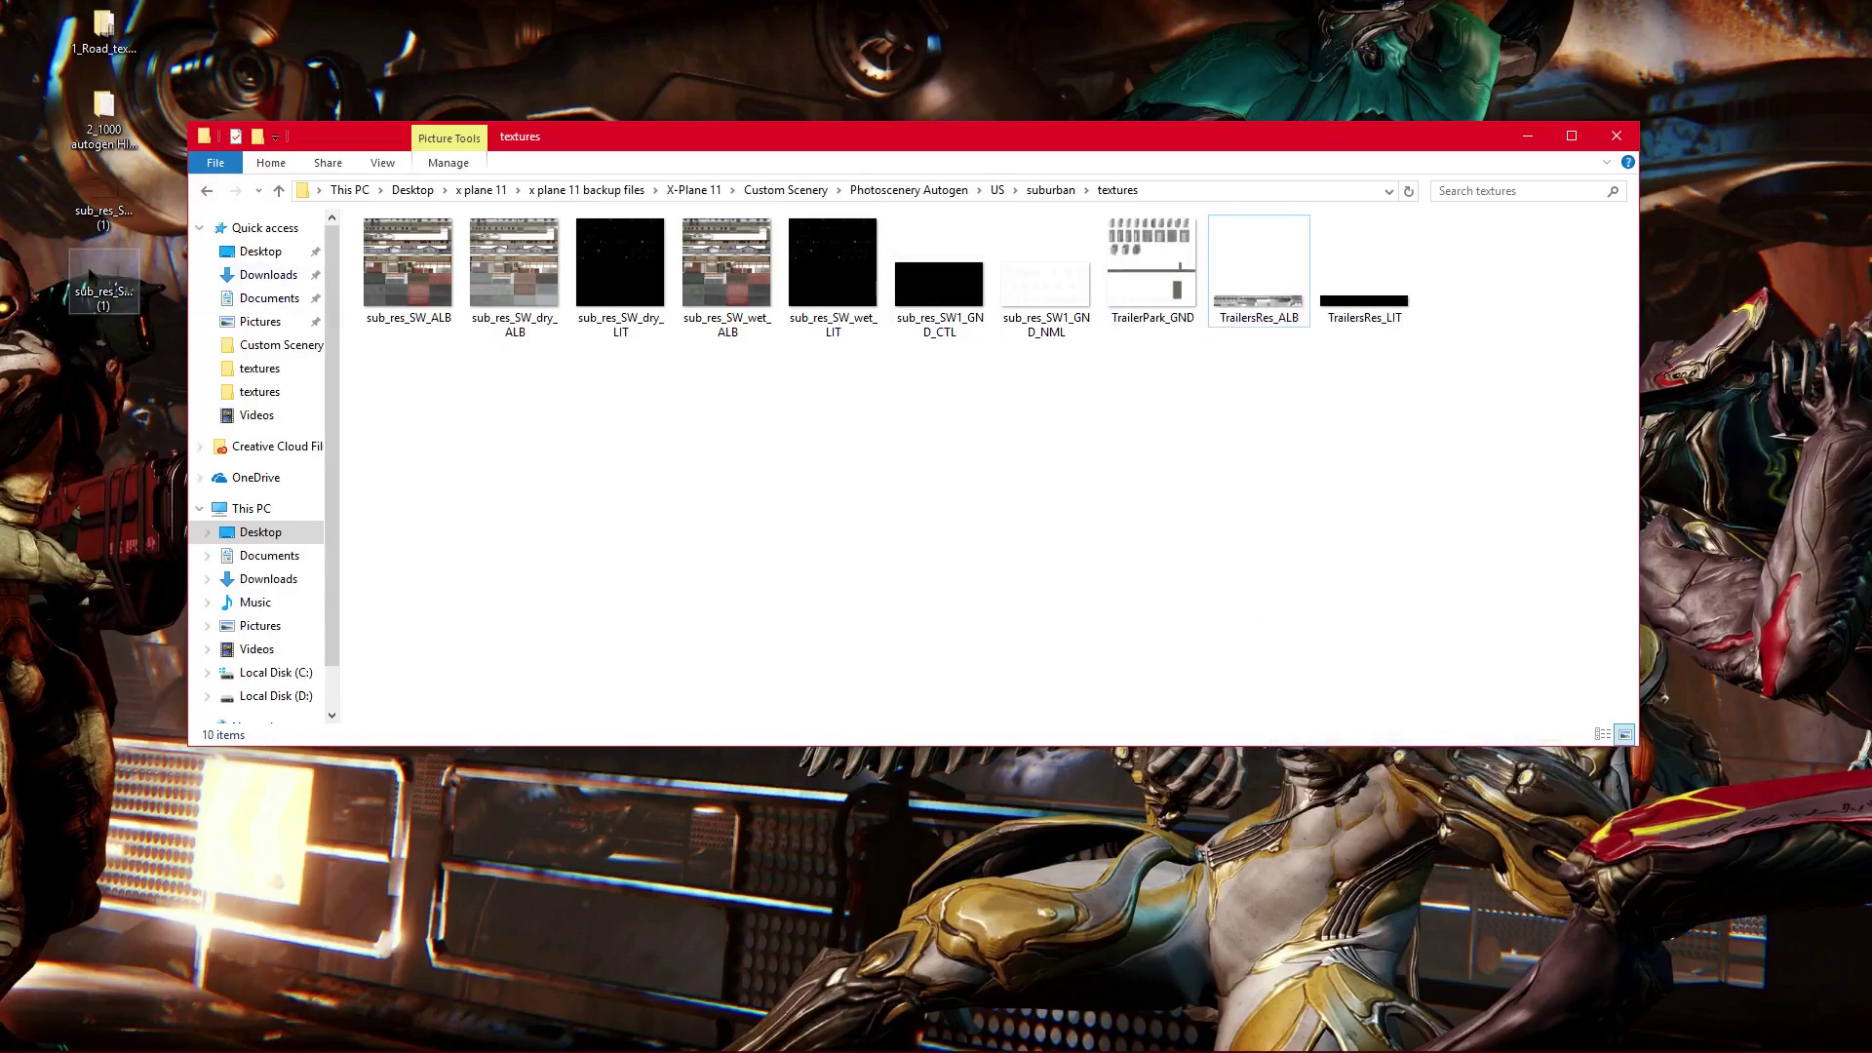
left_click_drag(104, 283, 939, 504)
left_click(1010, 581)
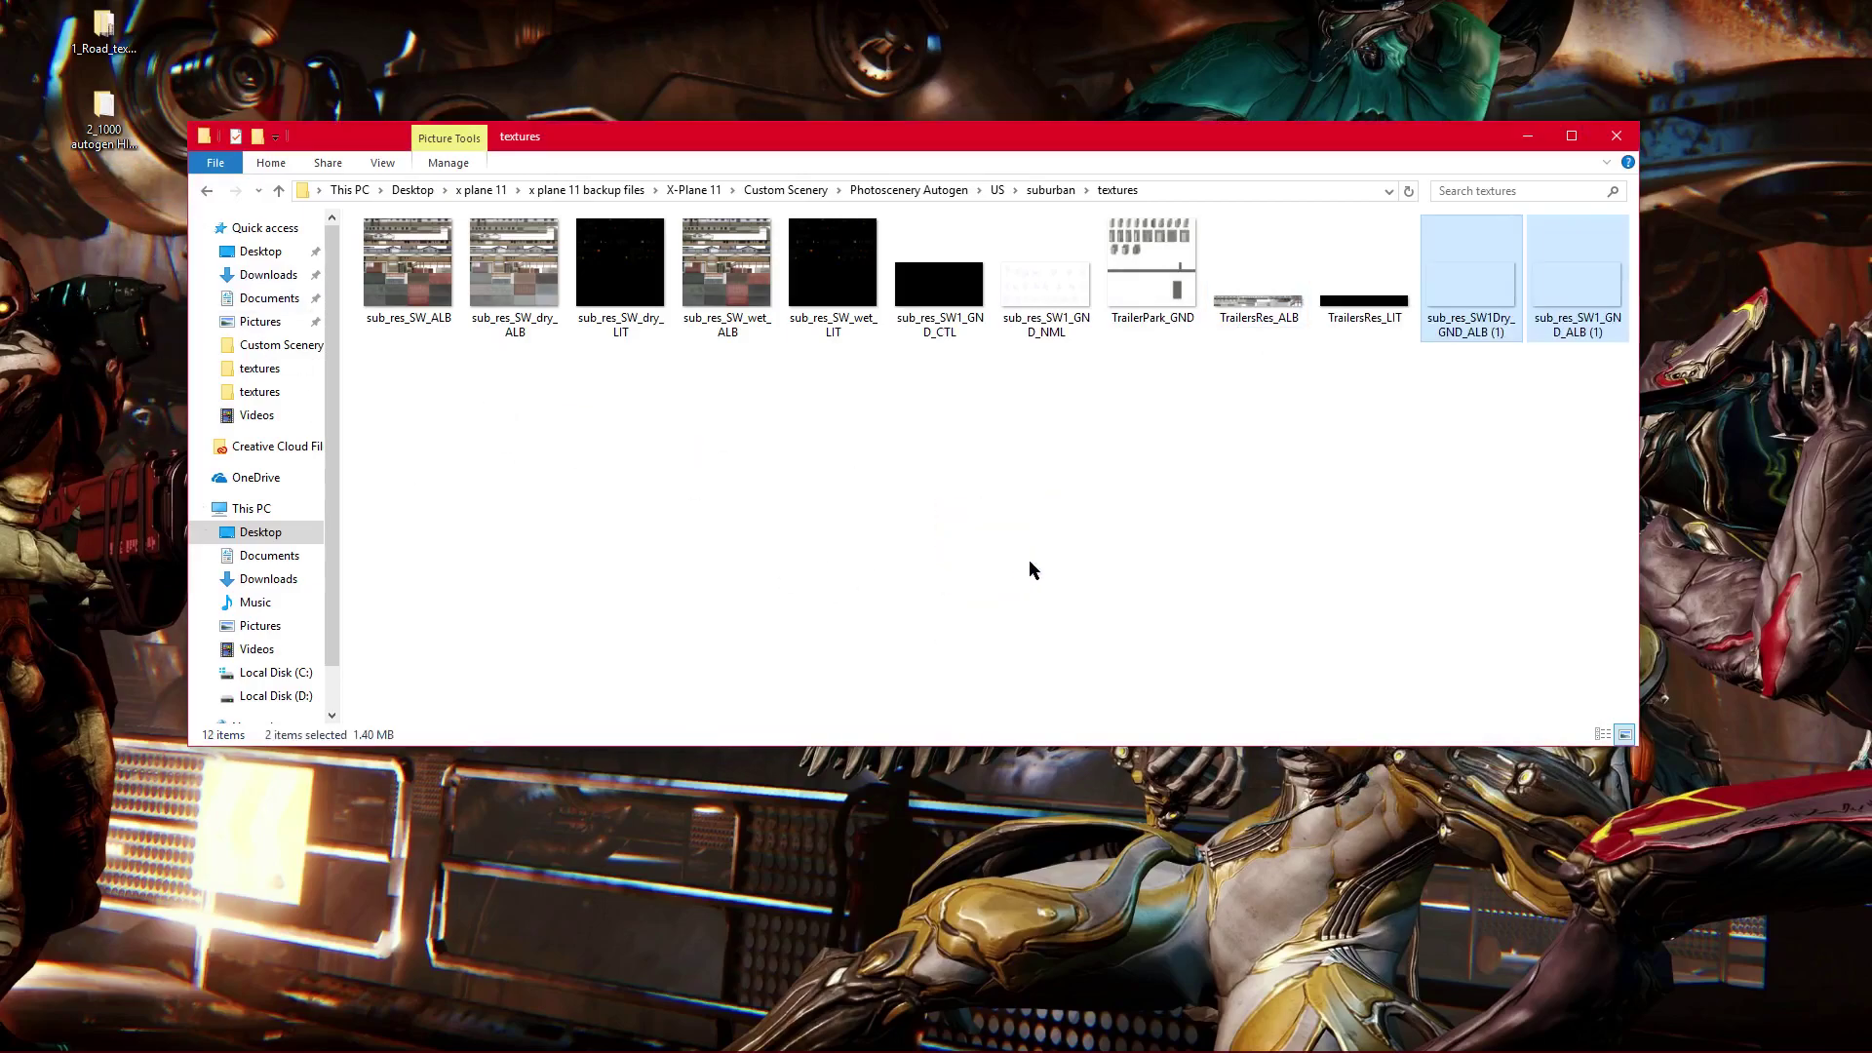
left_click(1037, 557)
Step: Reopen the textures folder and preview sub_res_SW1_GND_ALB (1)
left_click(279, 191)
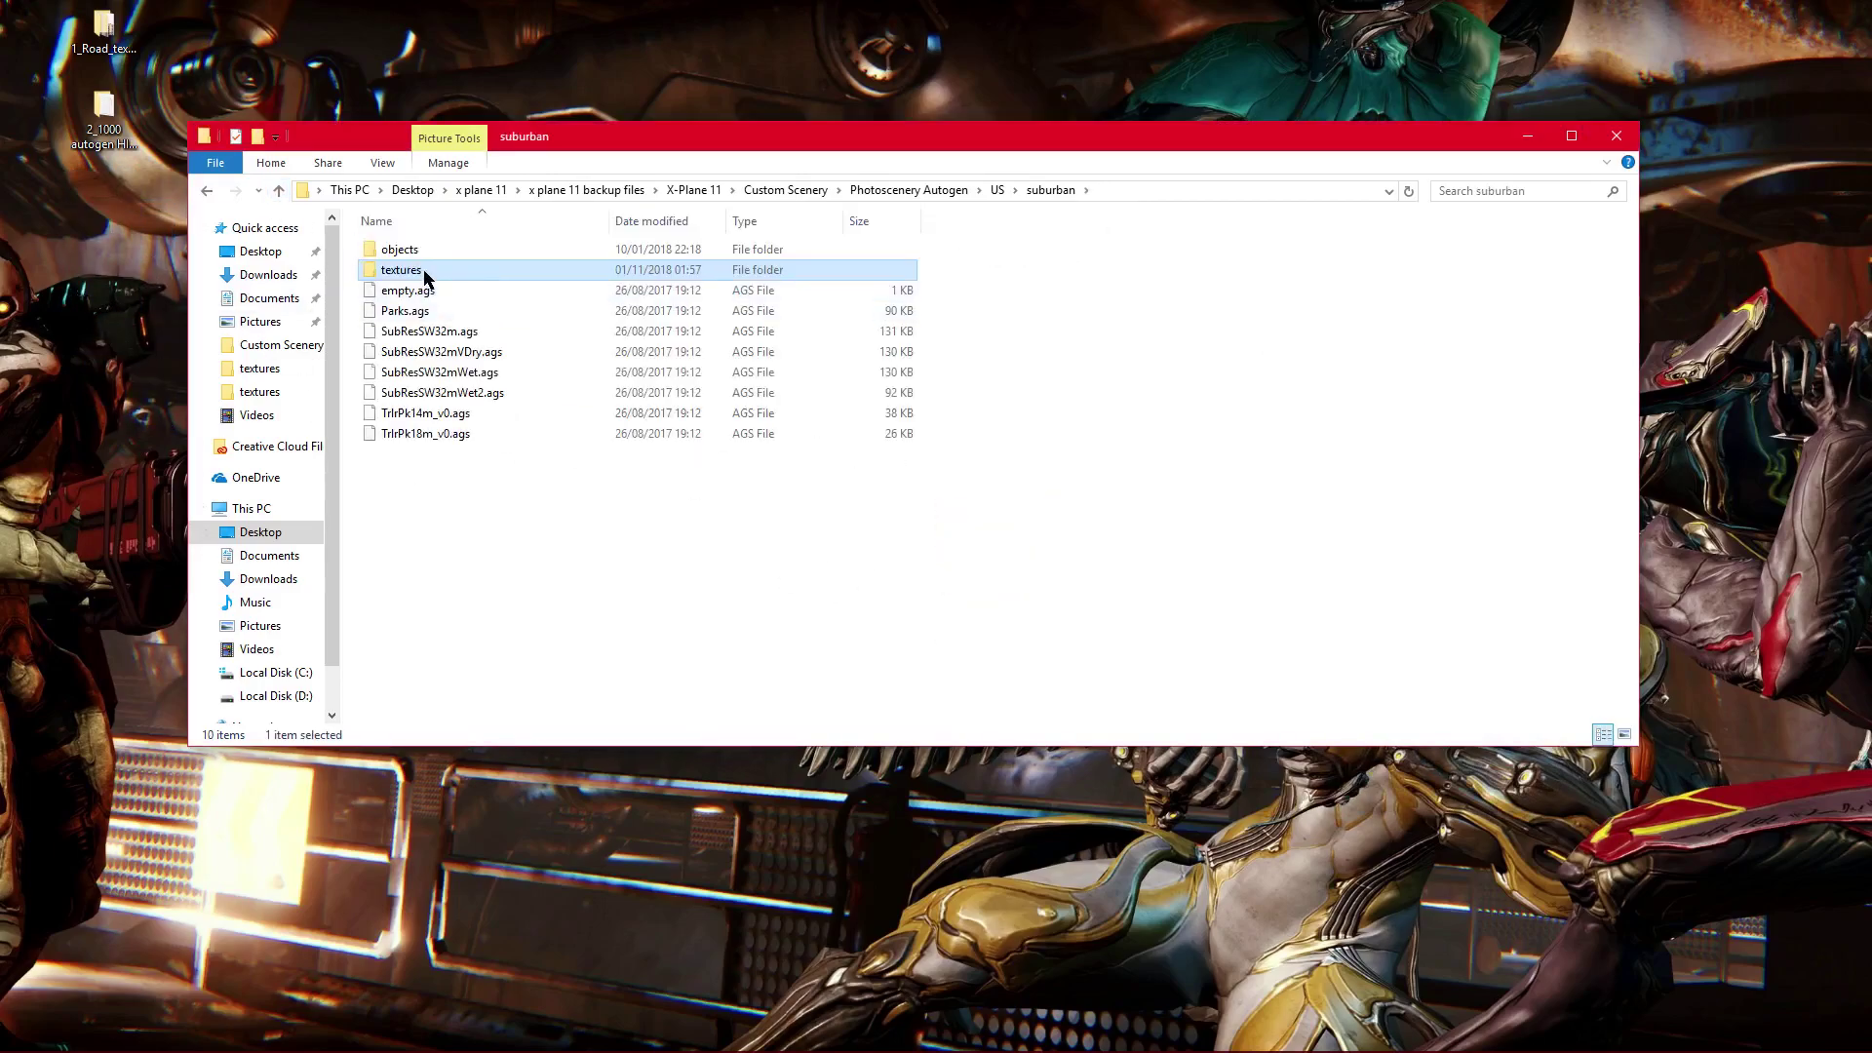
double_click(418, 280)
left_click(952, 303)
left_click(1263, 298)
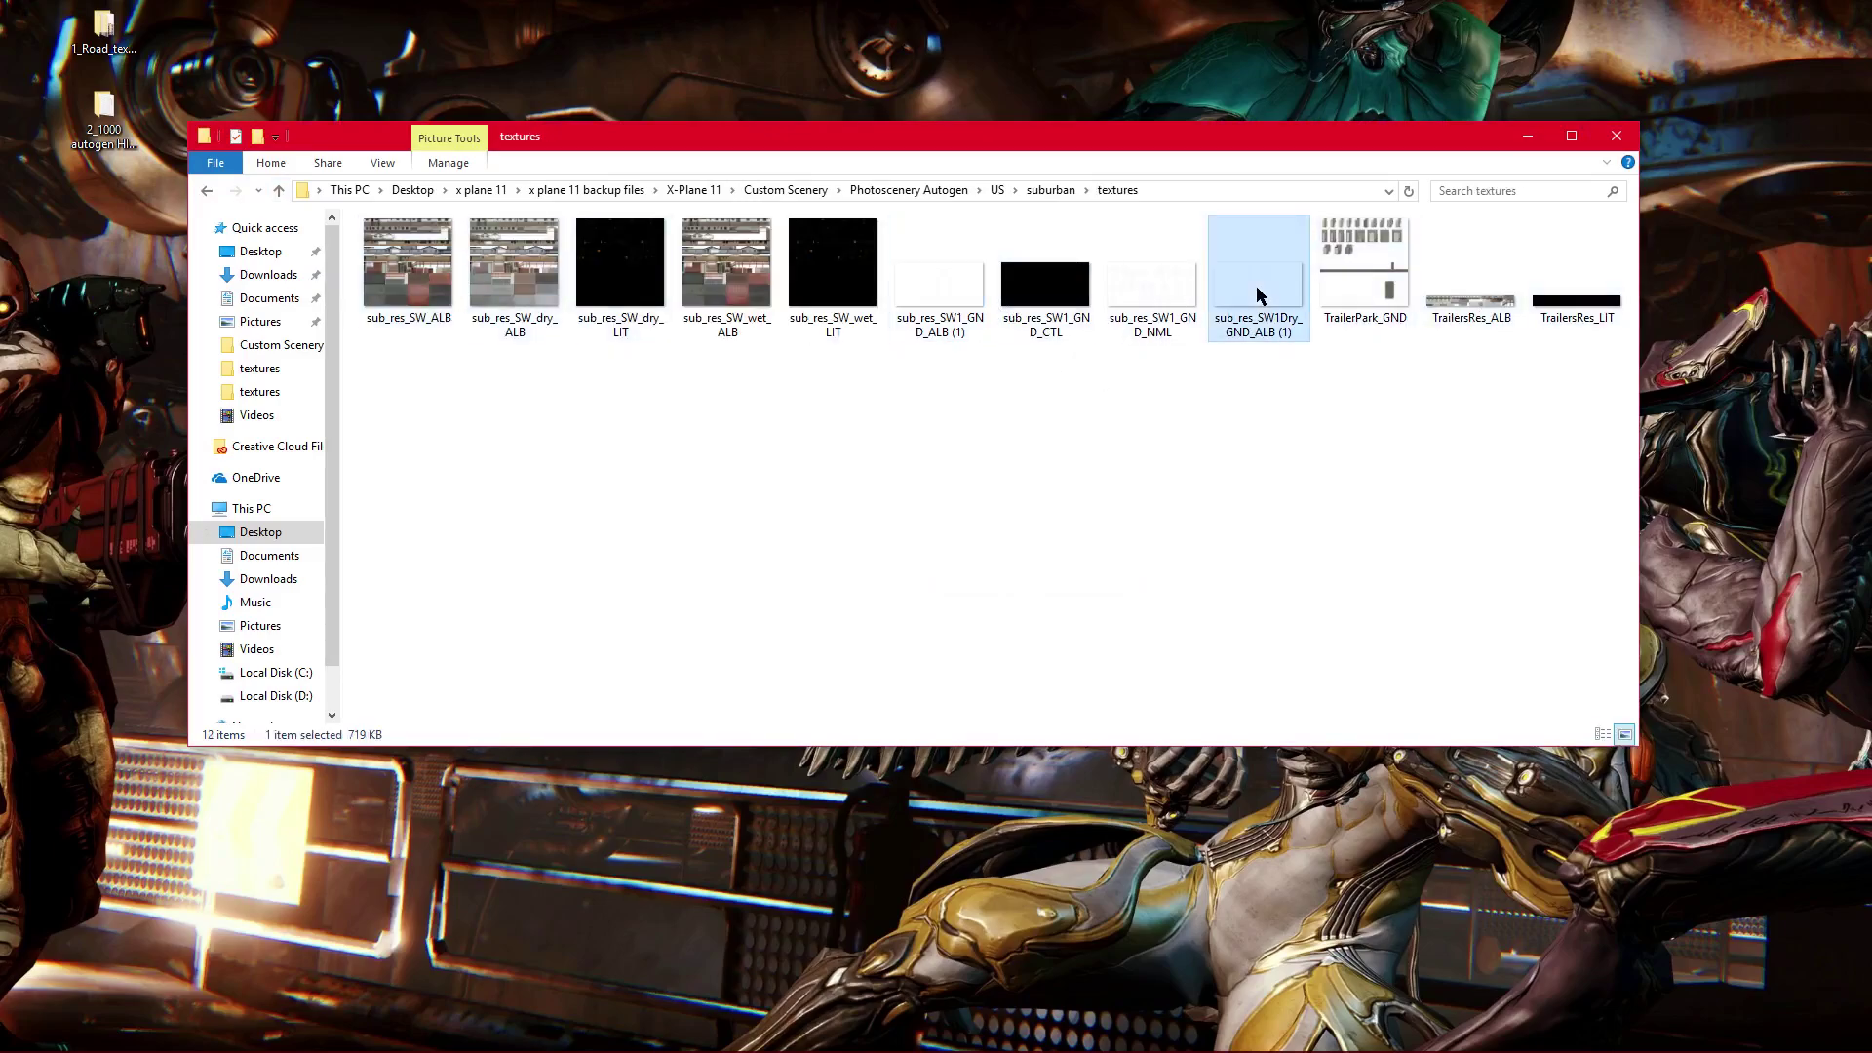
left_click(946, 305)
double_click(946, 305)
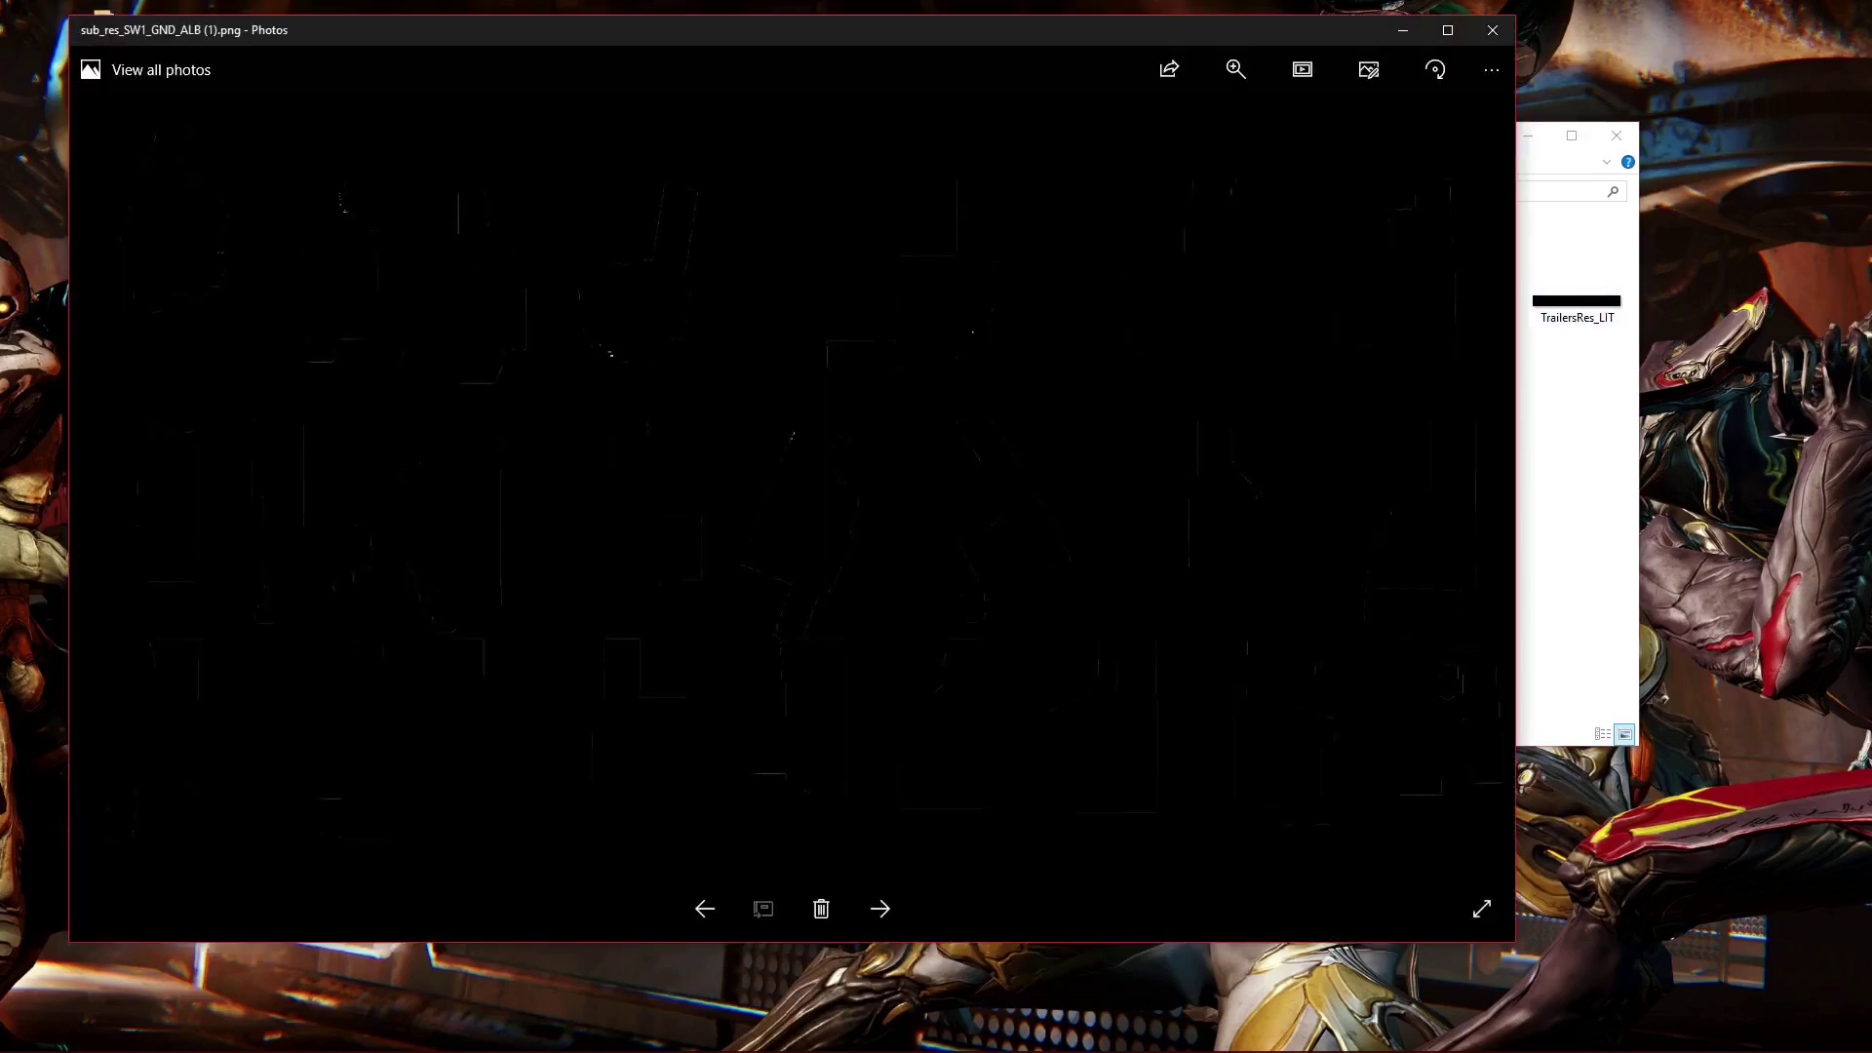
Step: Close the preview, check the SW1 and SW1Dry download tabs, and minimize the browser
left_click(1492, 30)
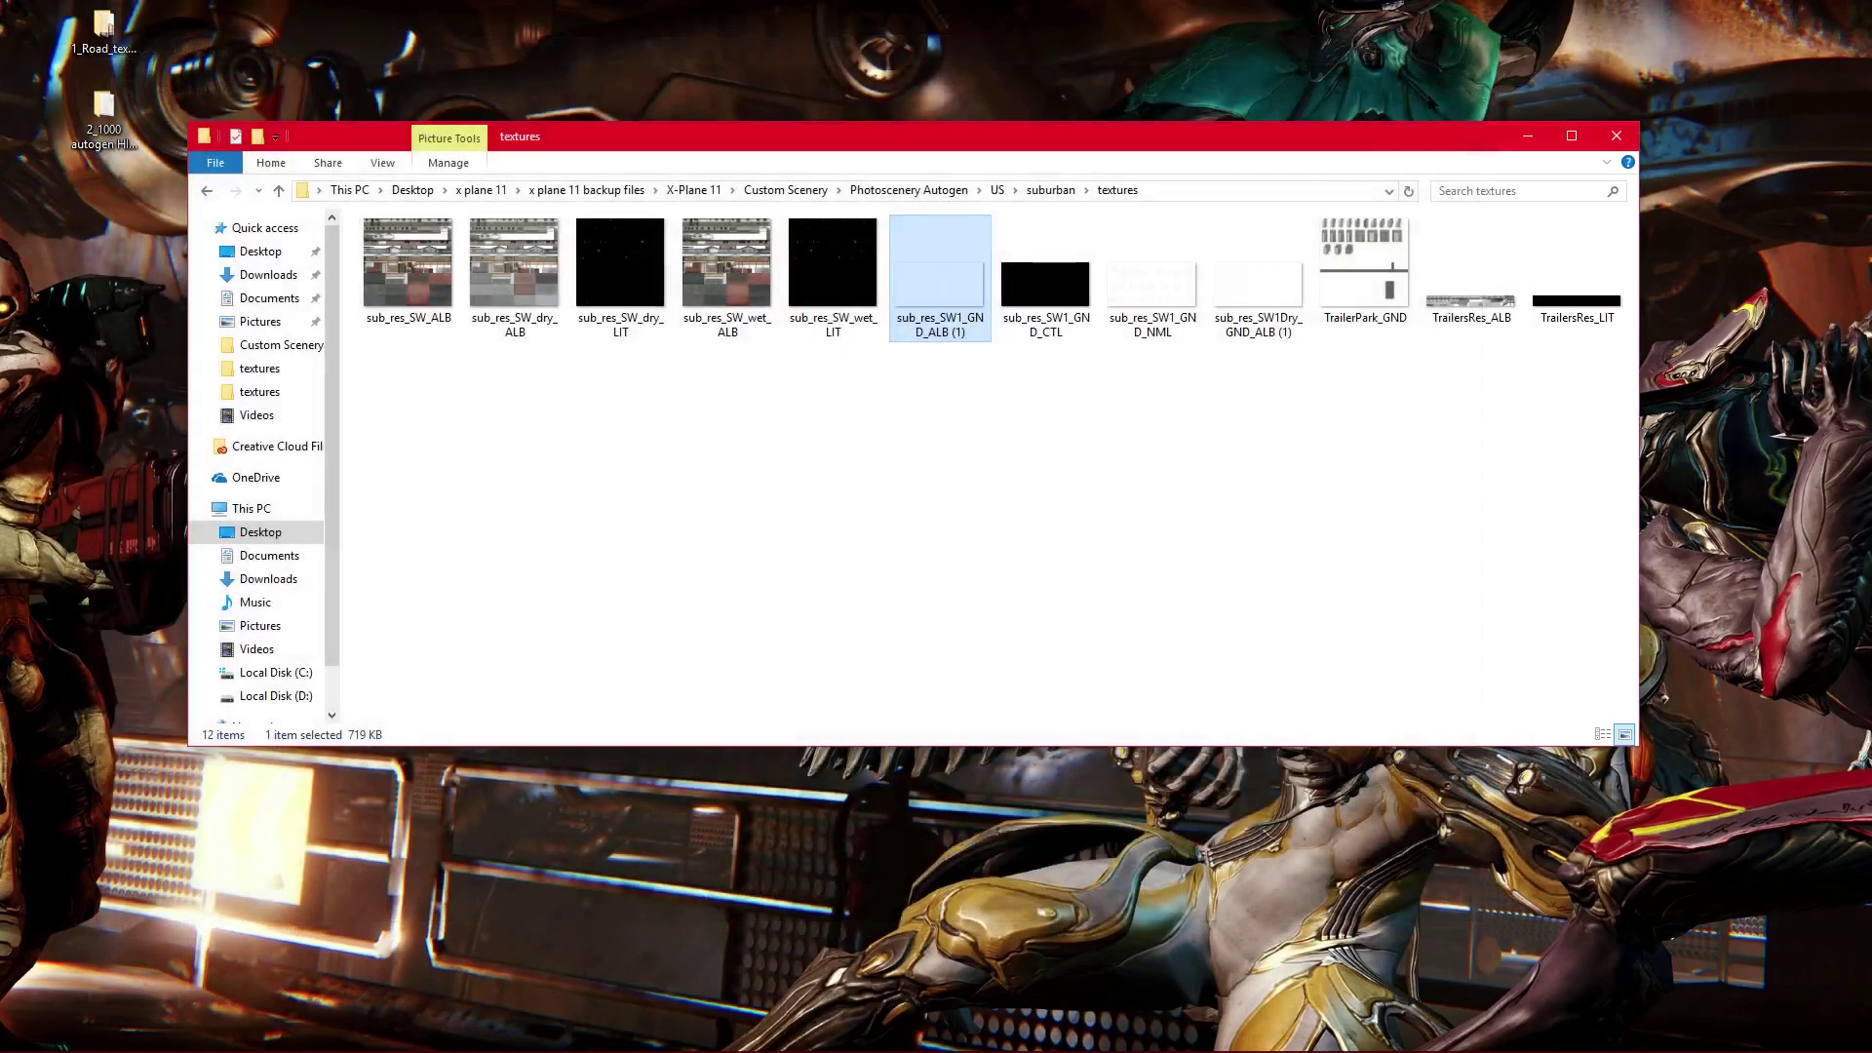
key("alt+Tab")
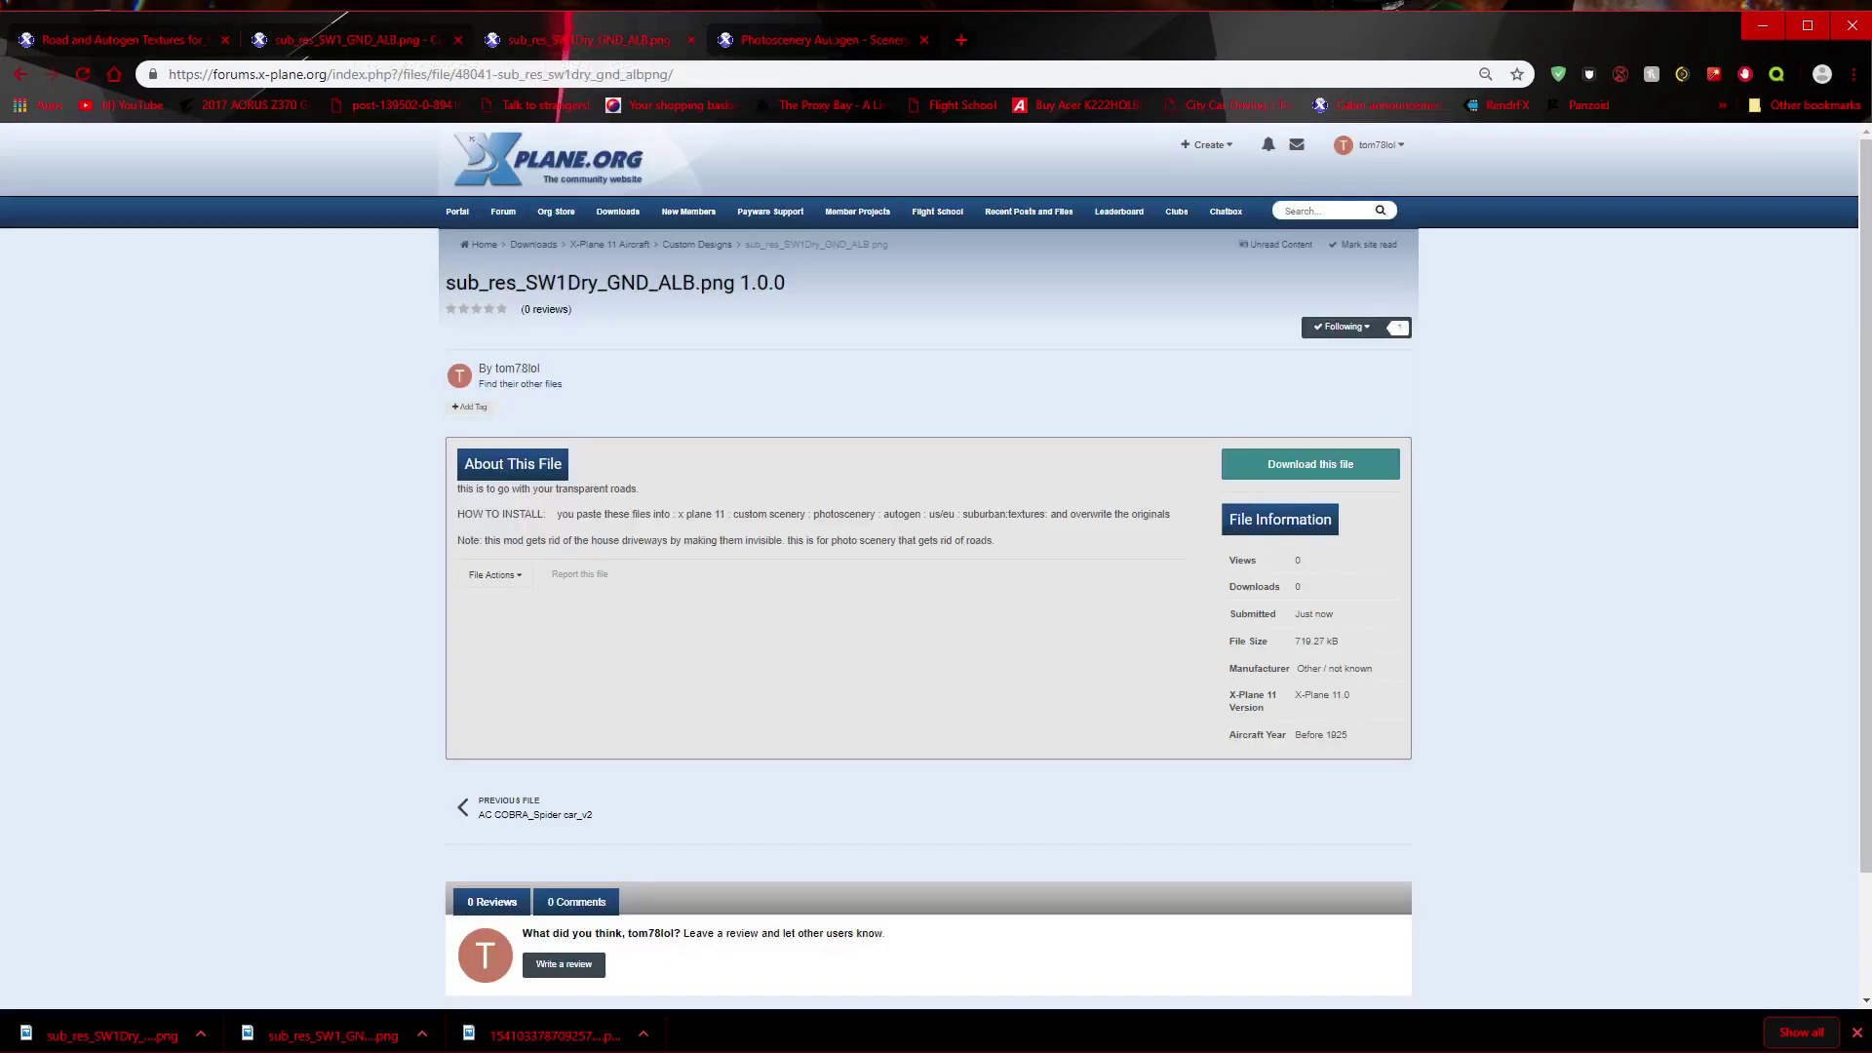
key("ctrl+Tab")
key("ctrl+Tab")
key("ctrl+Tab")
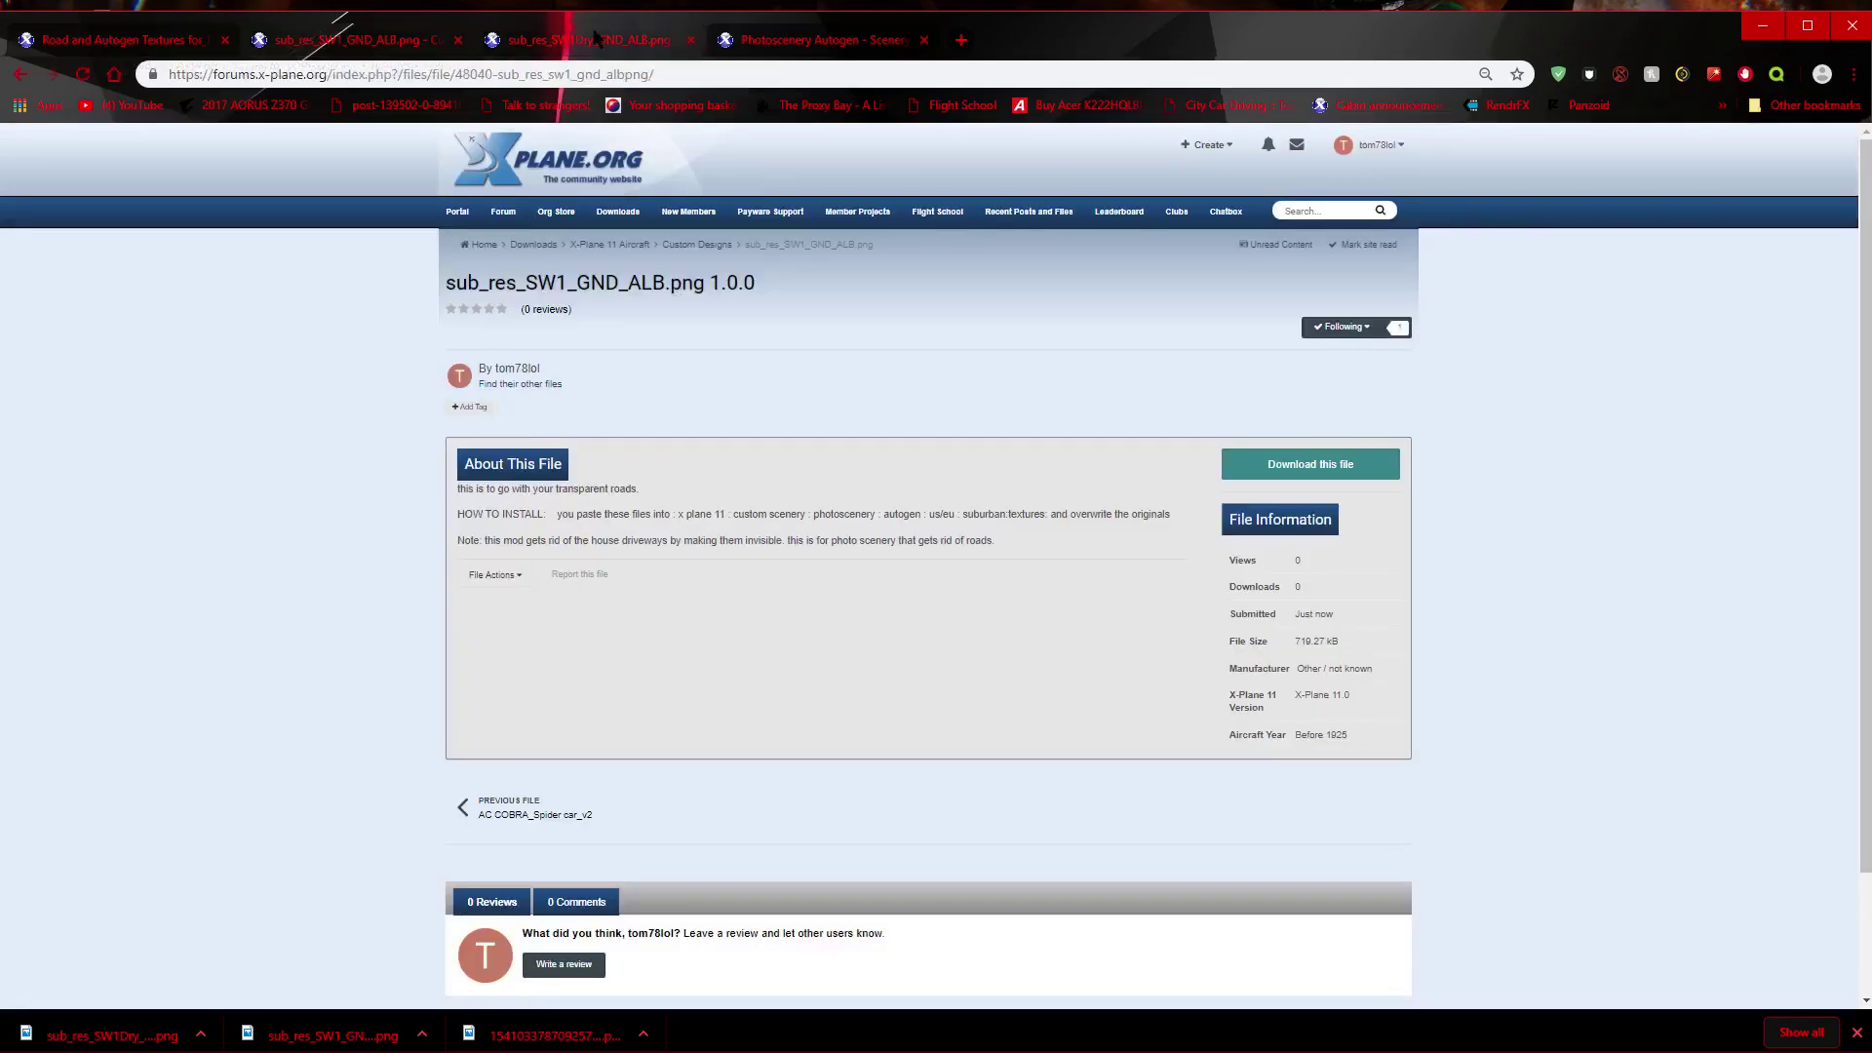
key("ctrl+Tab")
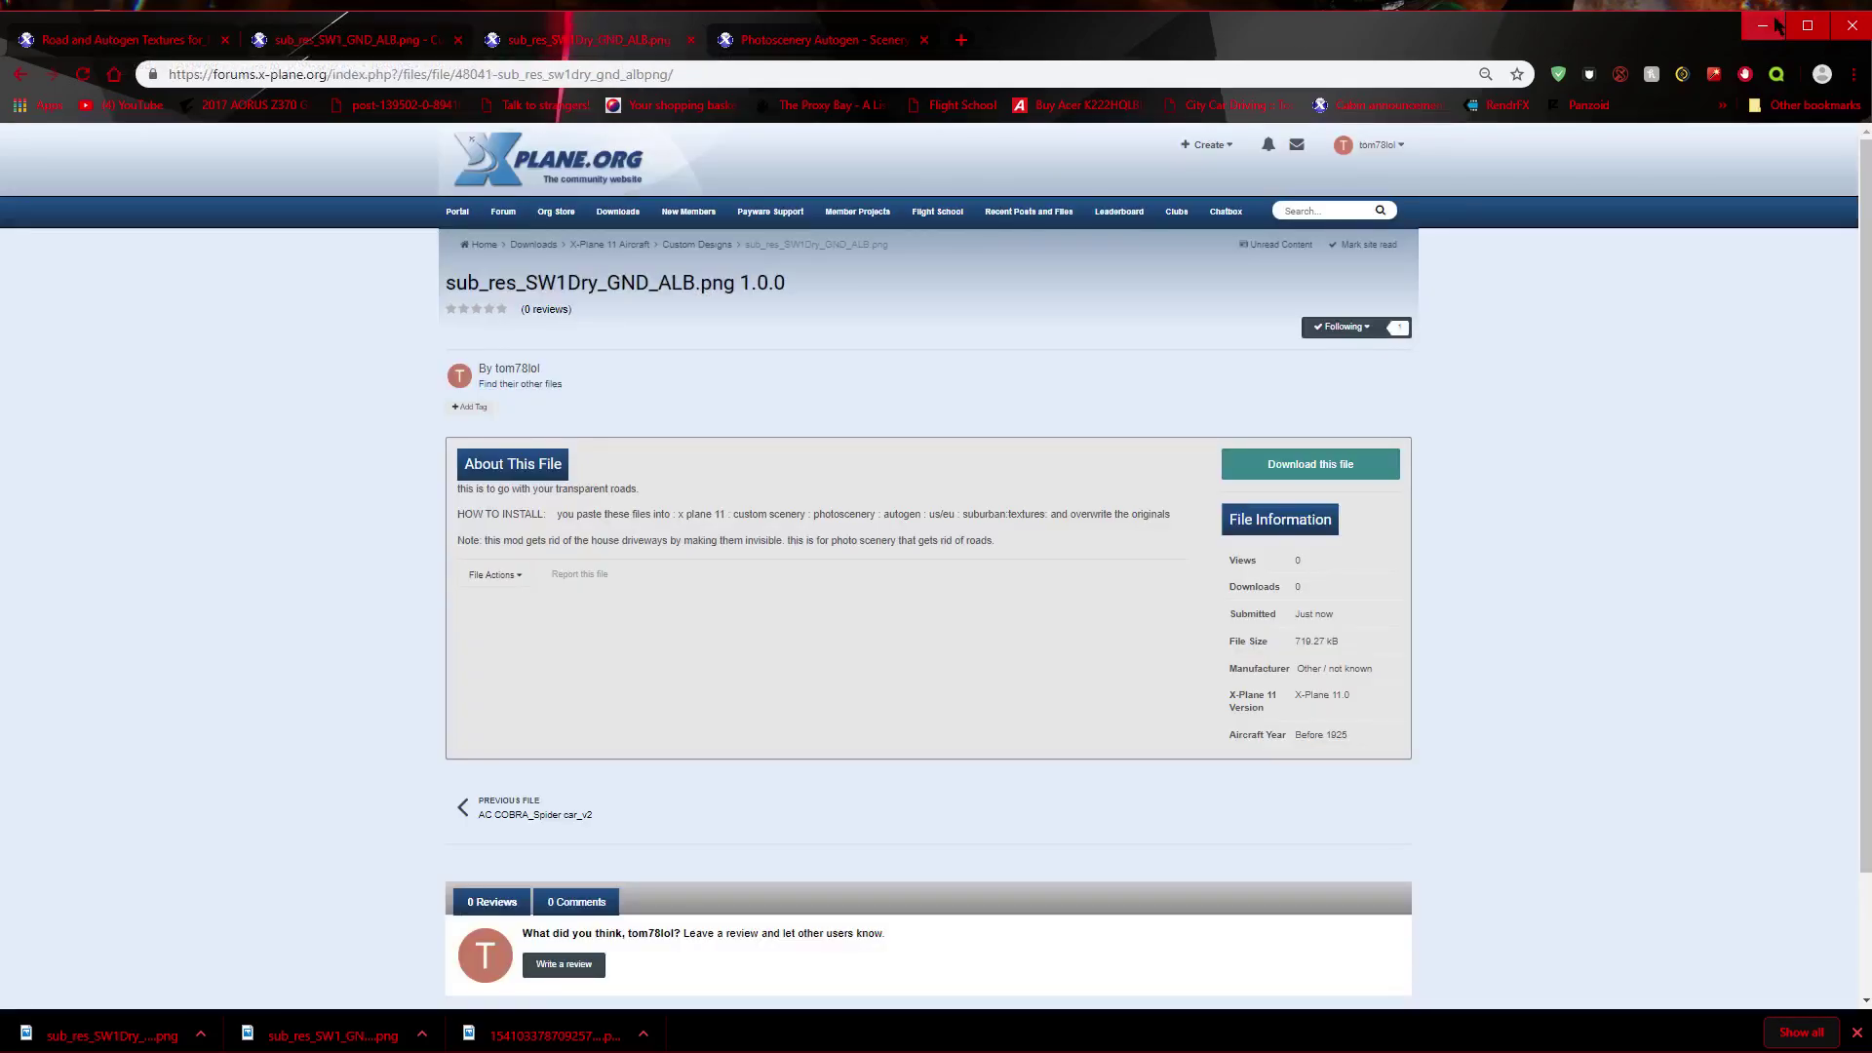
left_click(1763, 25)
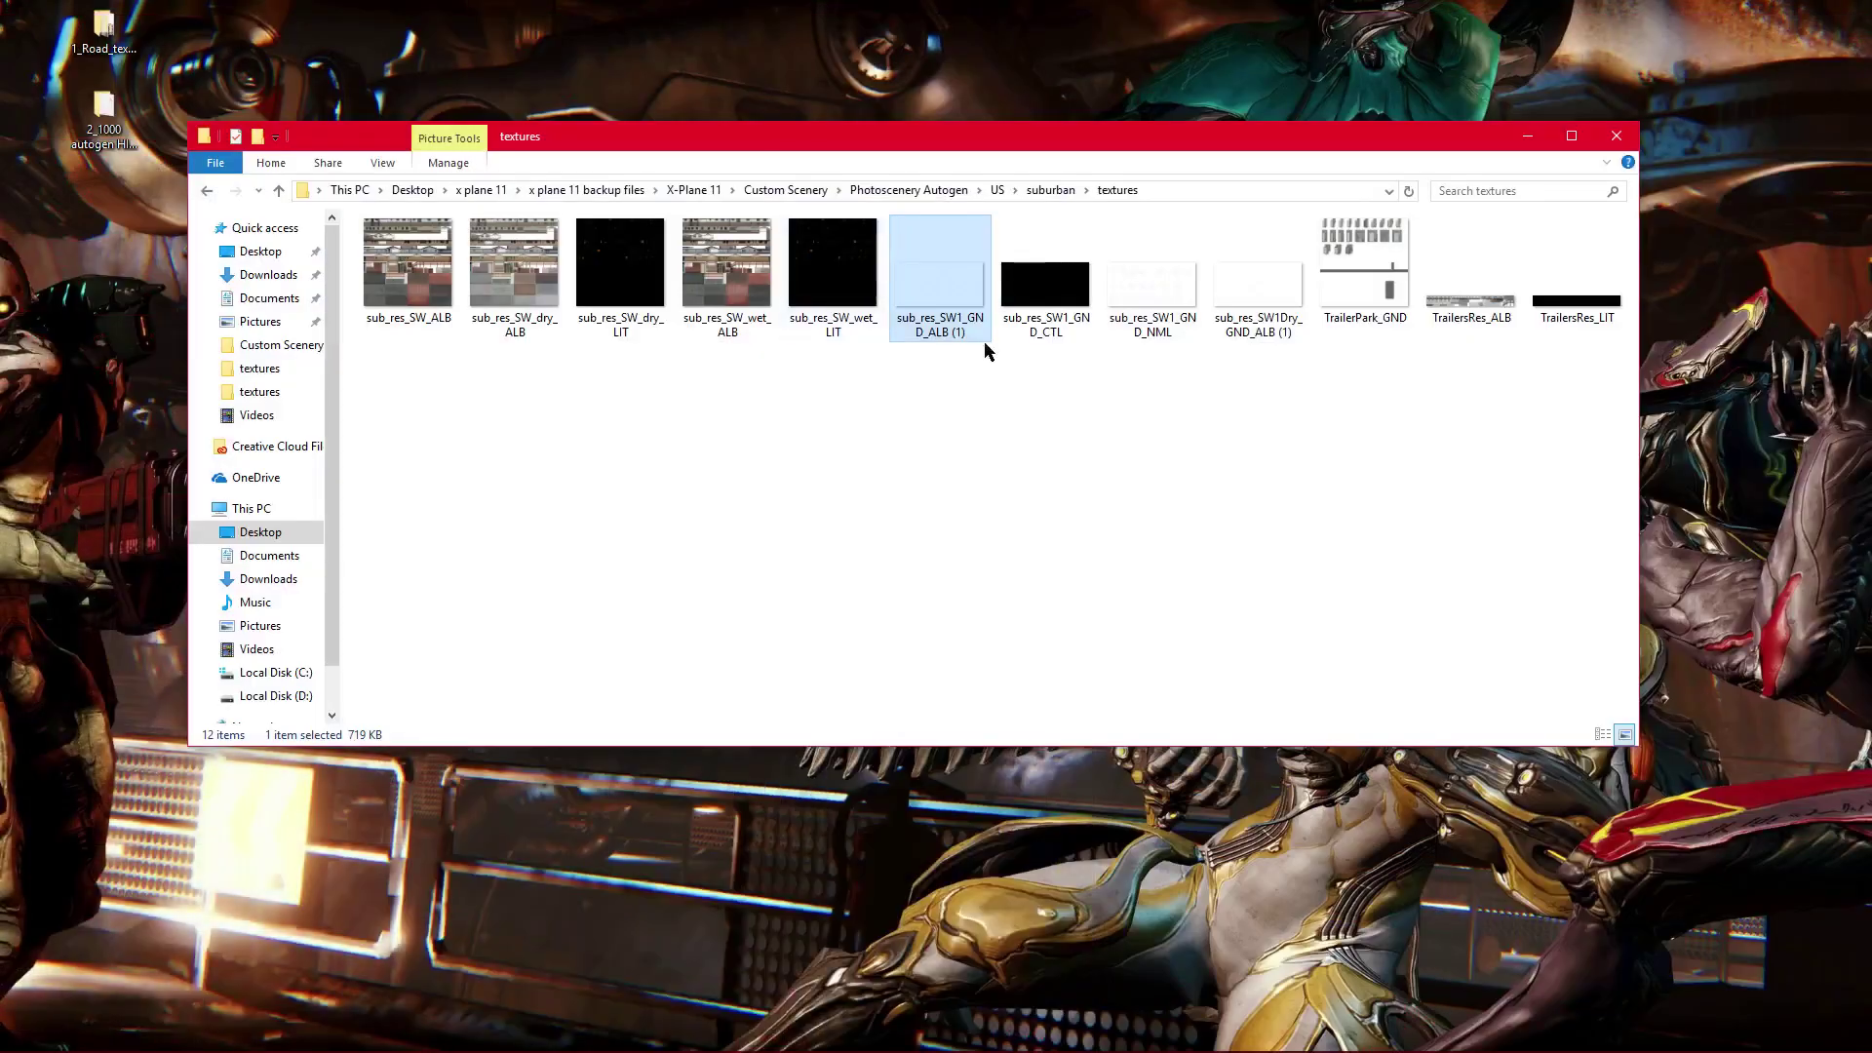
Step: Go up to the backup Custom Scenery folder and delete the road-texture item from the desktop
left_click(280, 191)
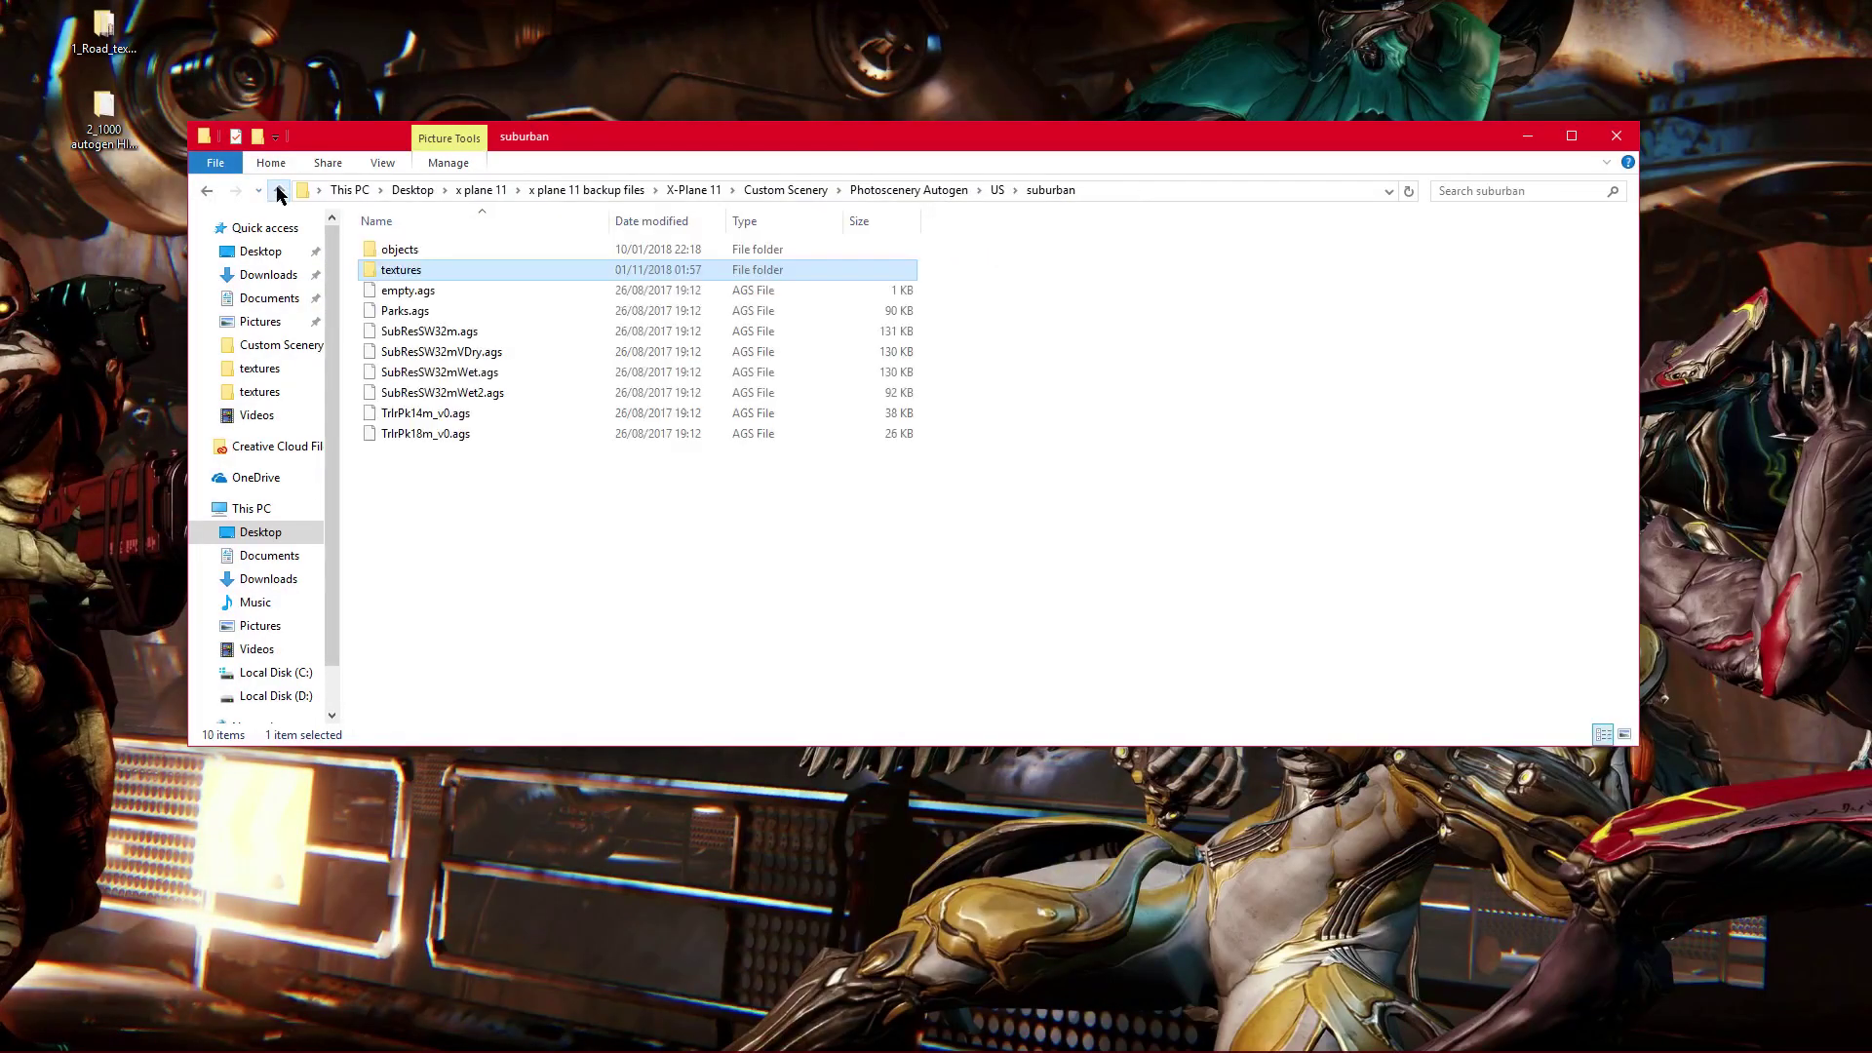
left_click(280, 191)
left_click(280, 192)
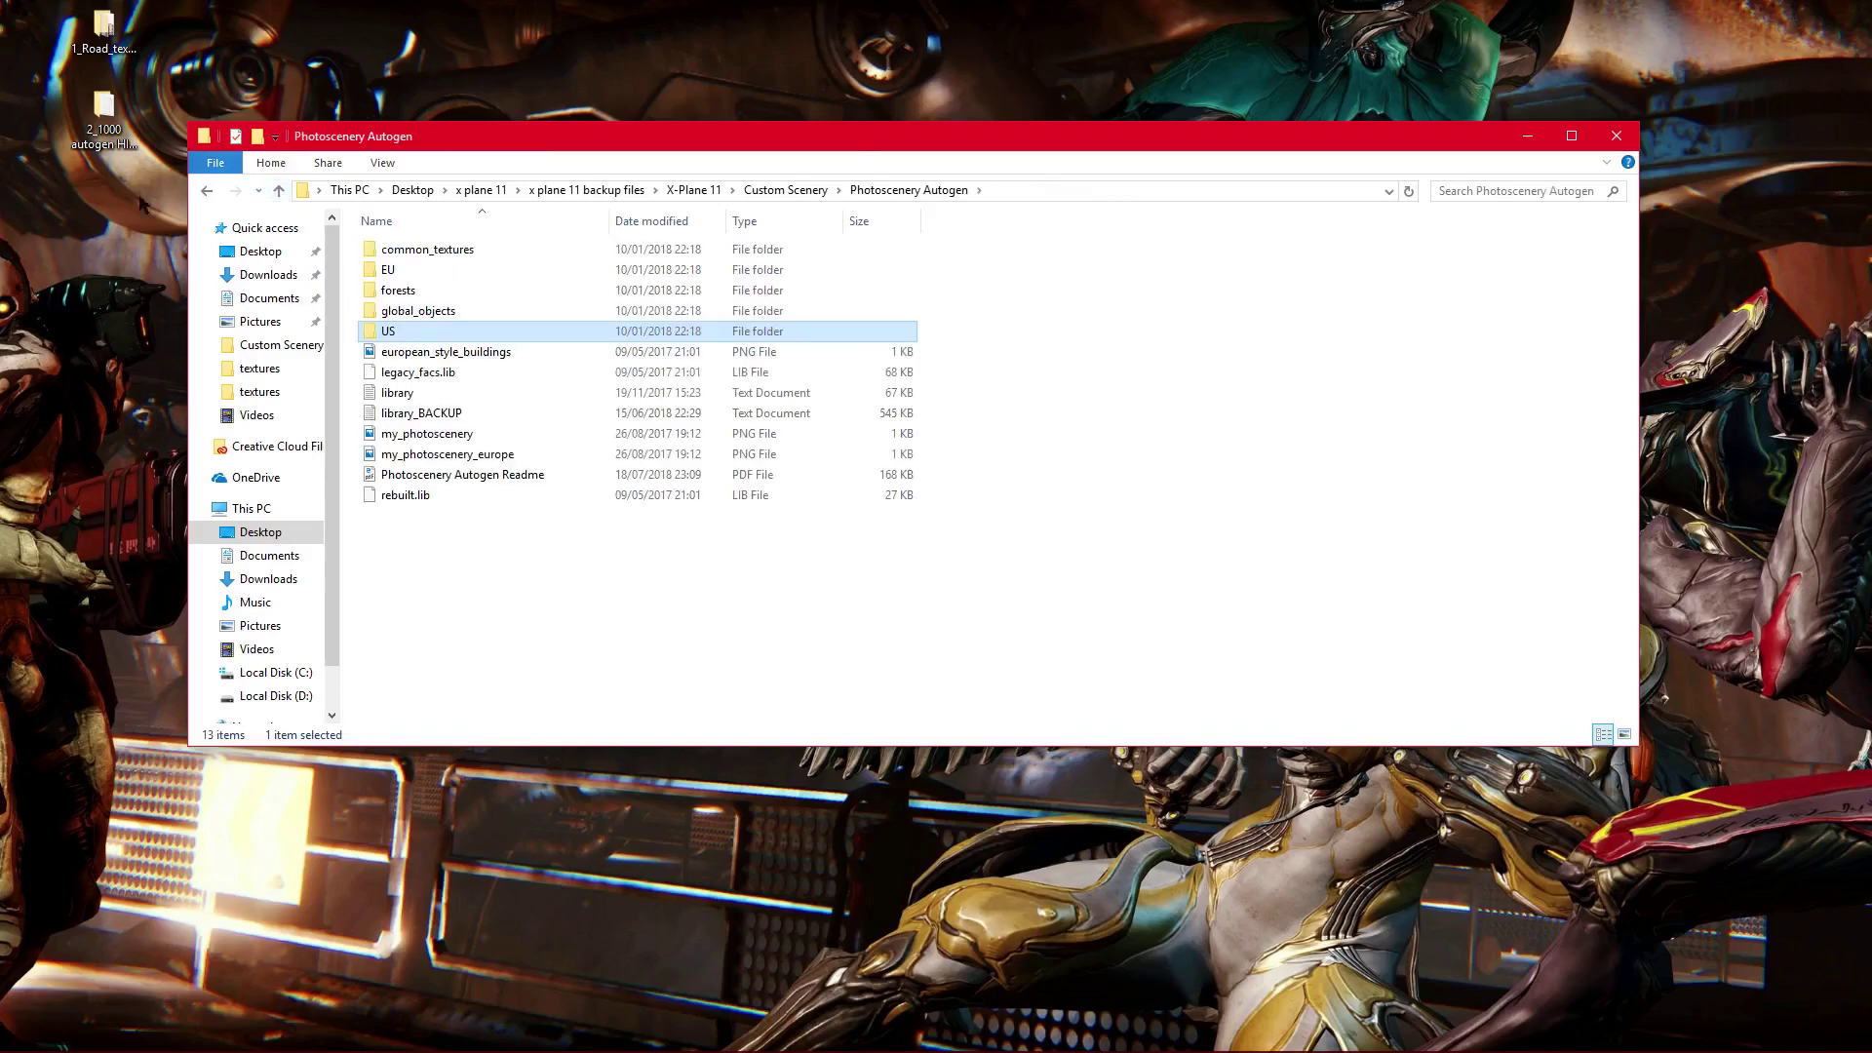
right_click(77, 41)
left_click(136, 426)
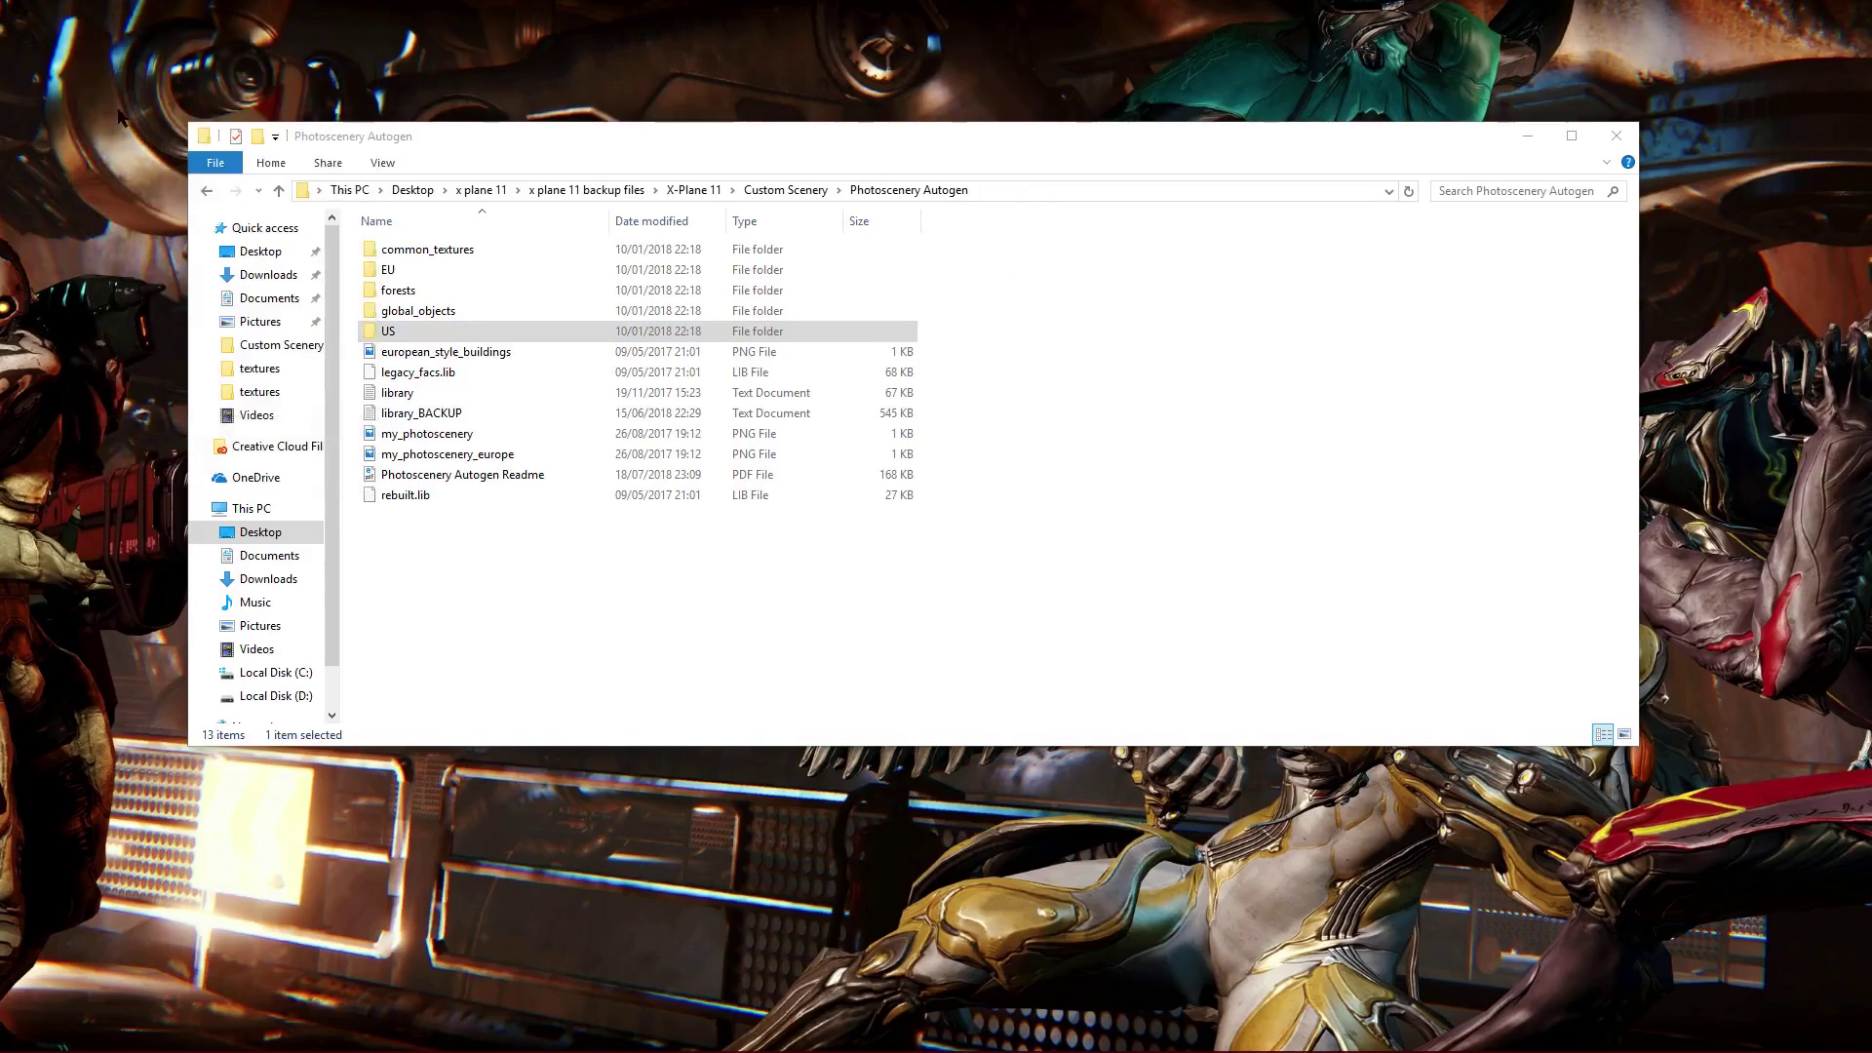
left_click(271, 191)
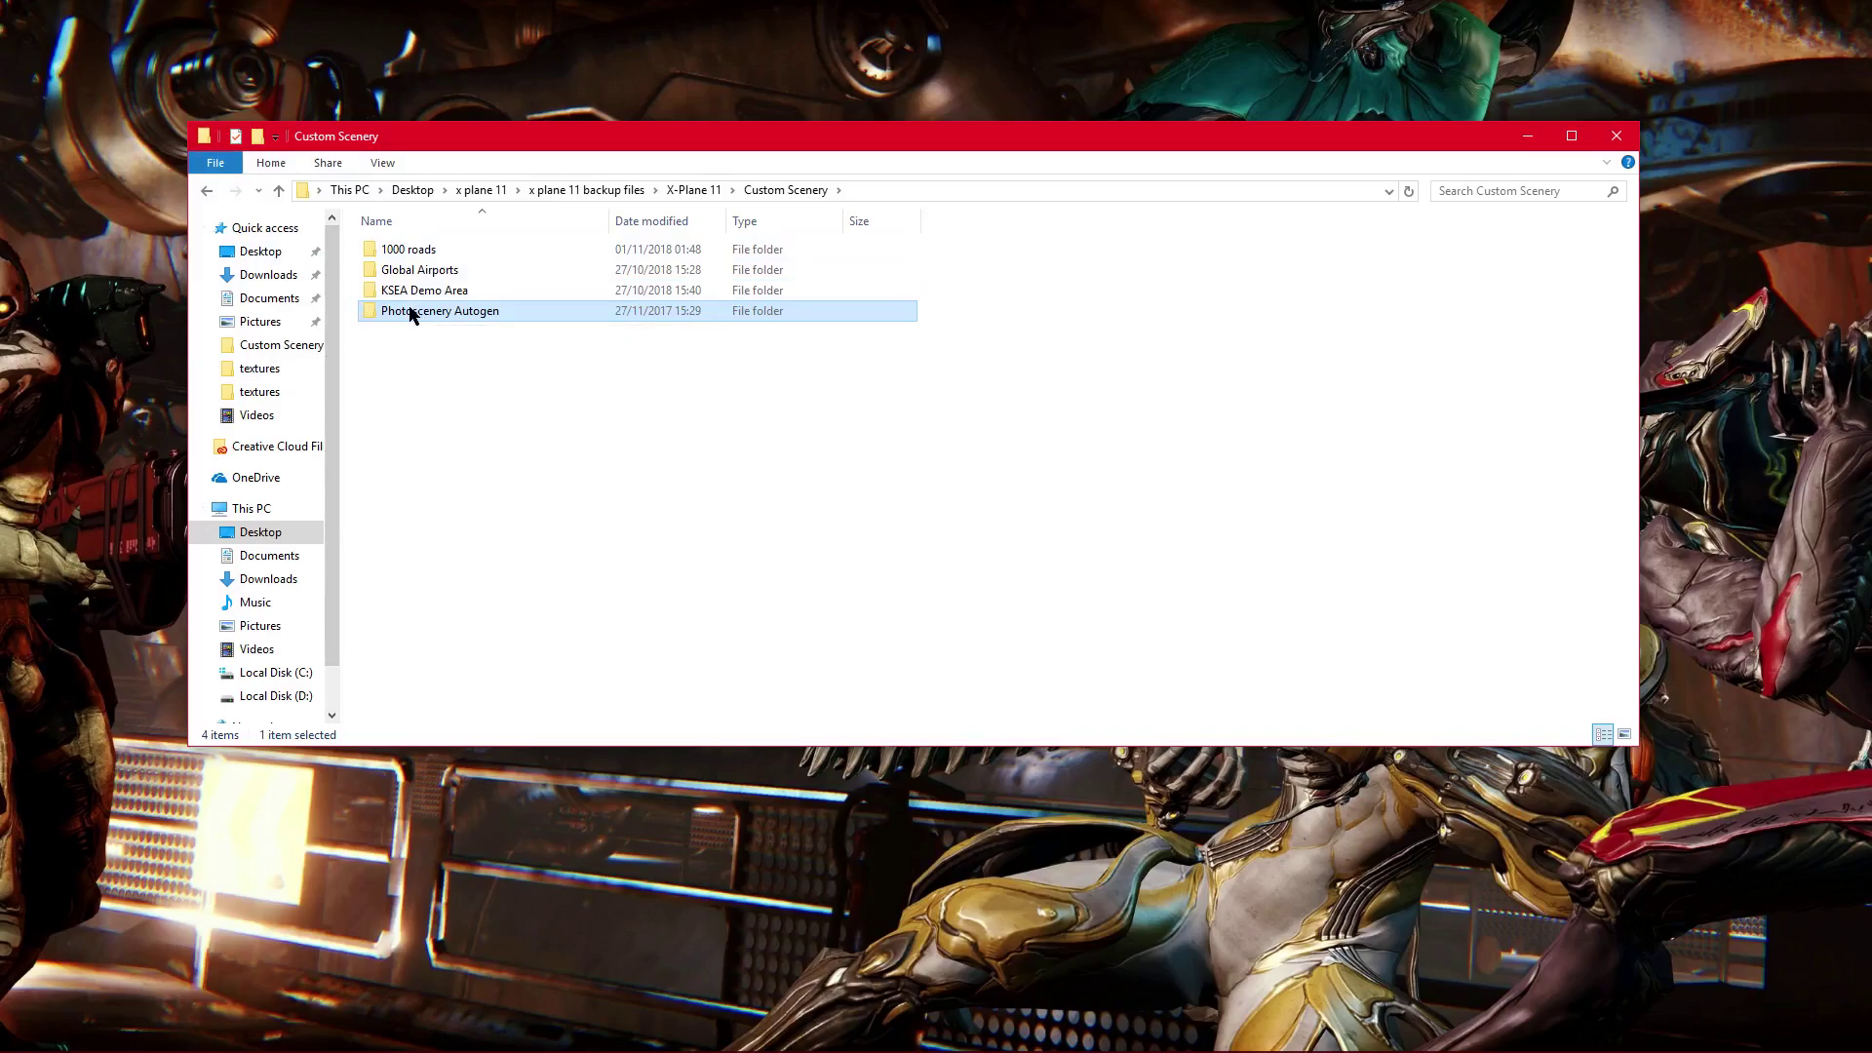
Step: Move the 1000 roads and Photoscenery Autogen folders to the desktop and back into Custom Scenery
left_click(414, 251)
left_click(466, 312)
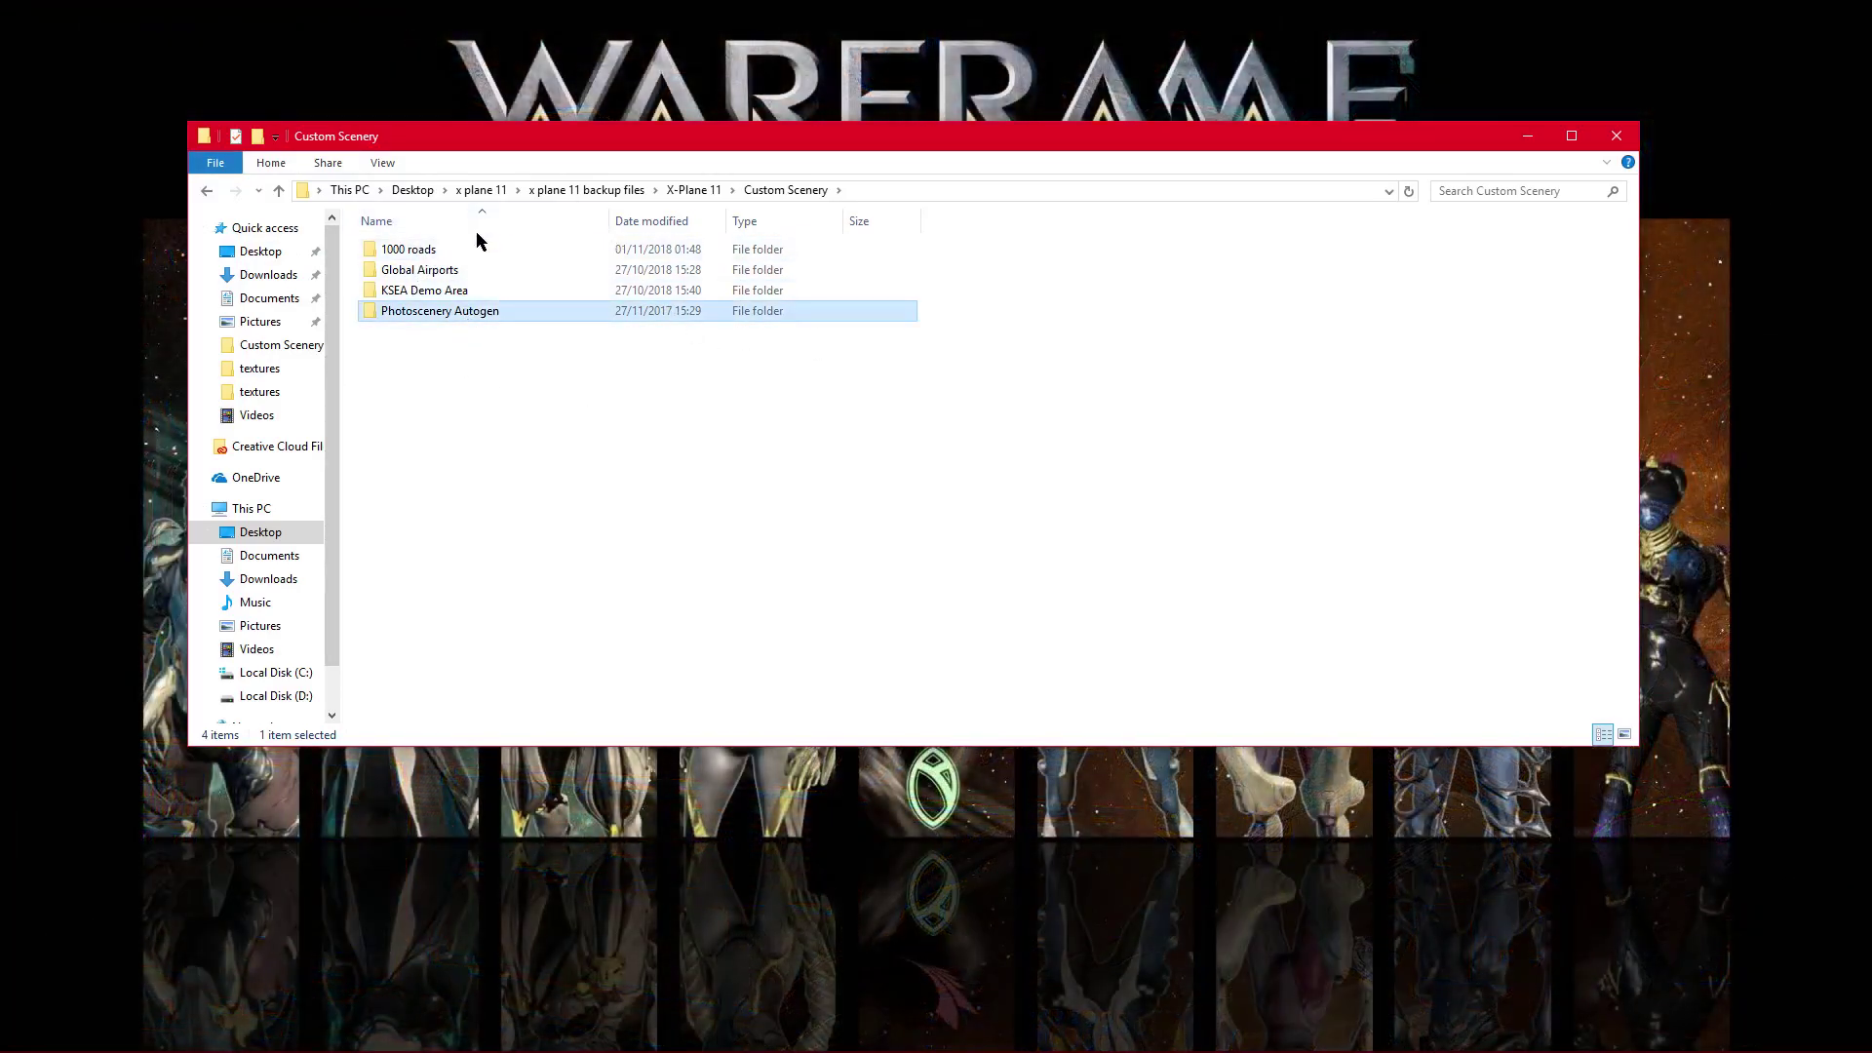
left_click(459, 249, "ctrl")
left_click_drag(458, 250, 93, 176)
left_click(137, 253)
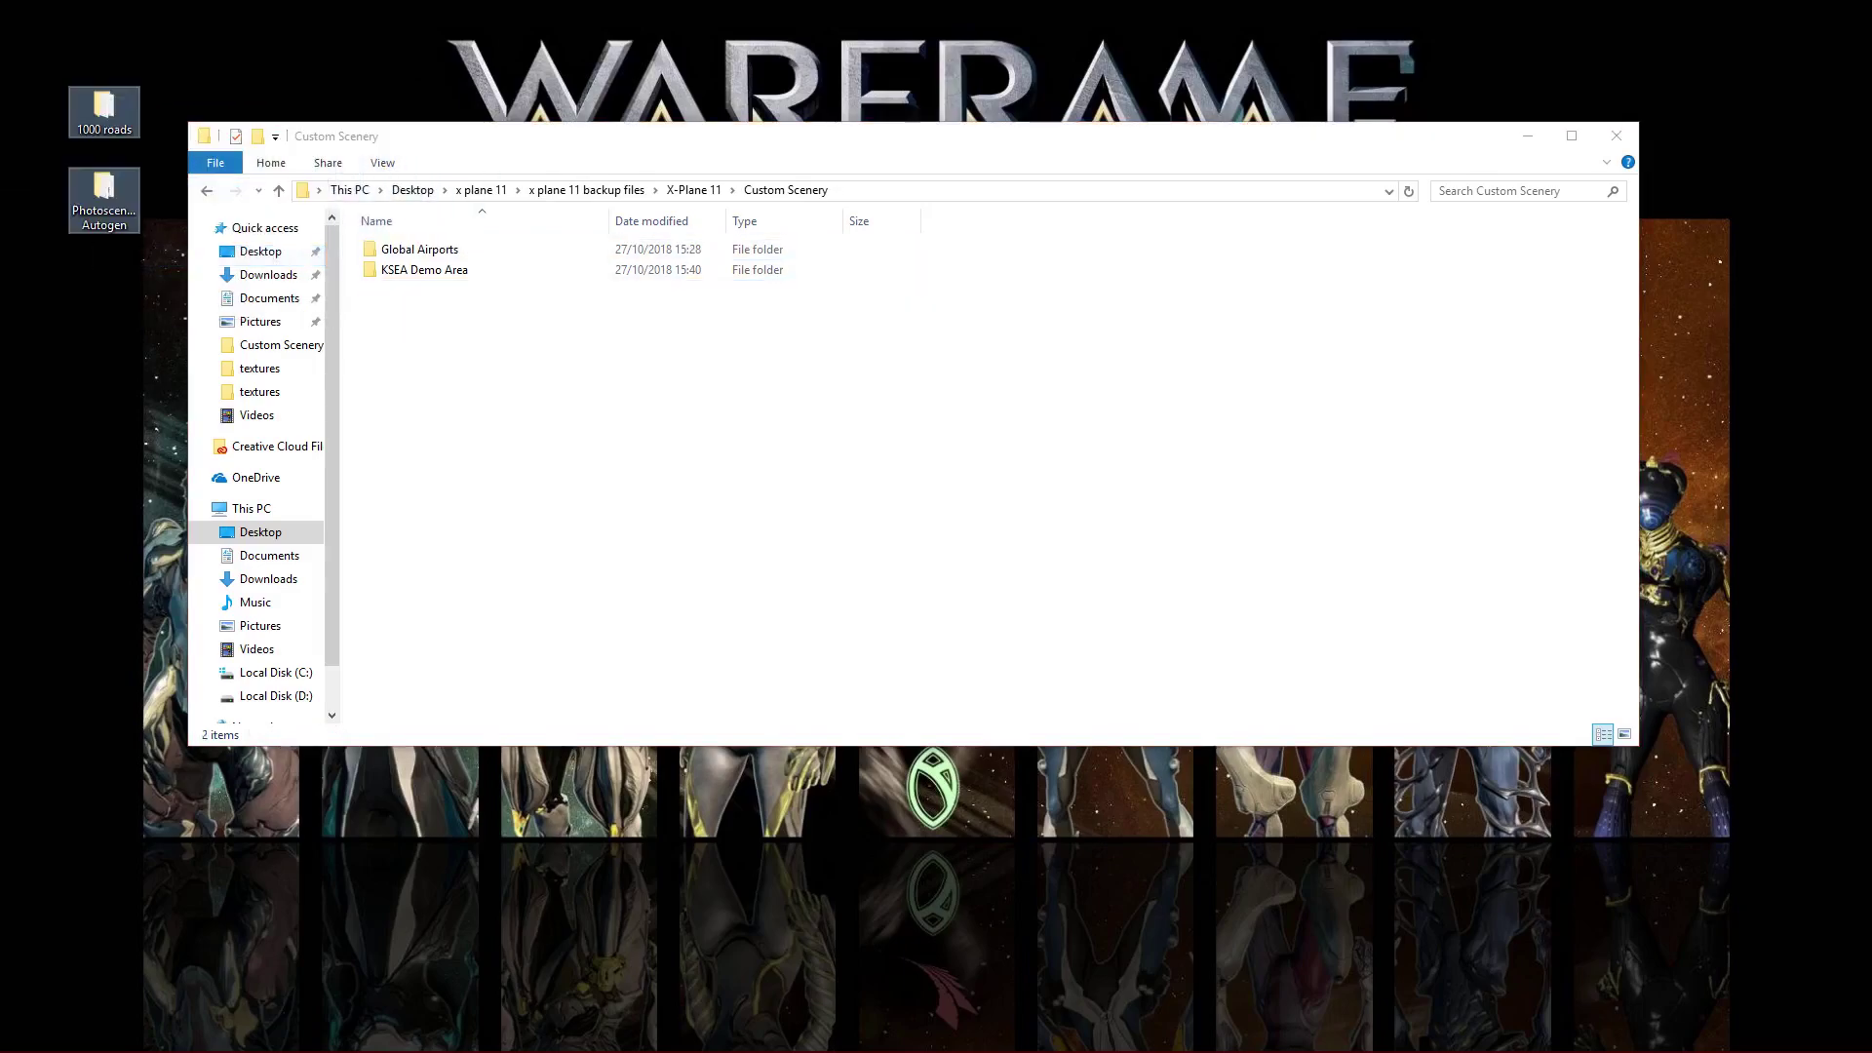
left_click(476, 331)
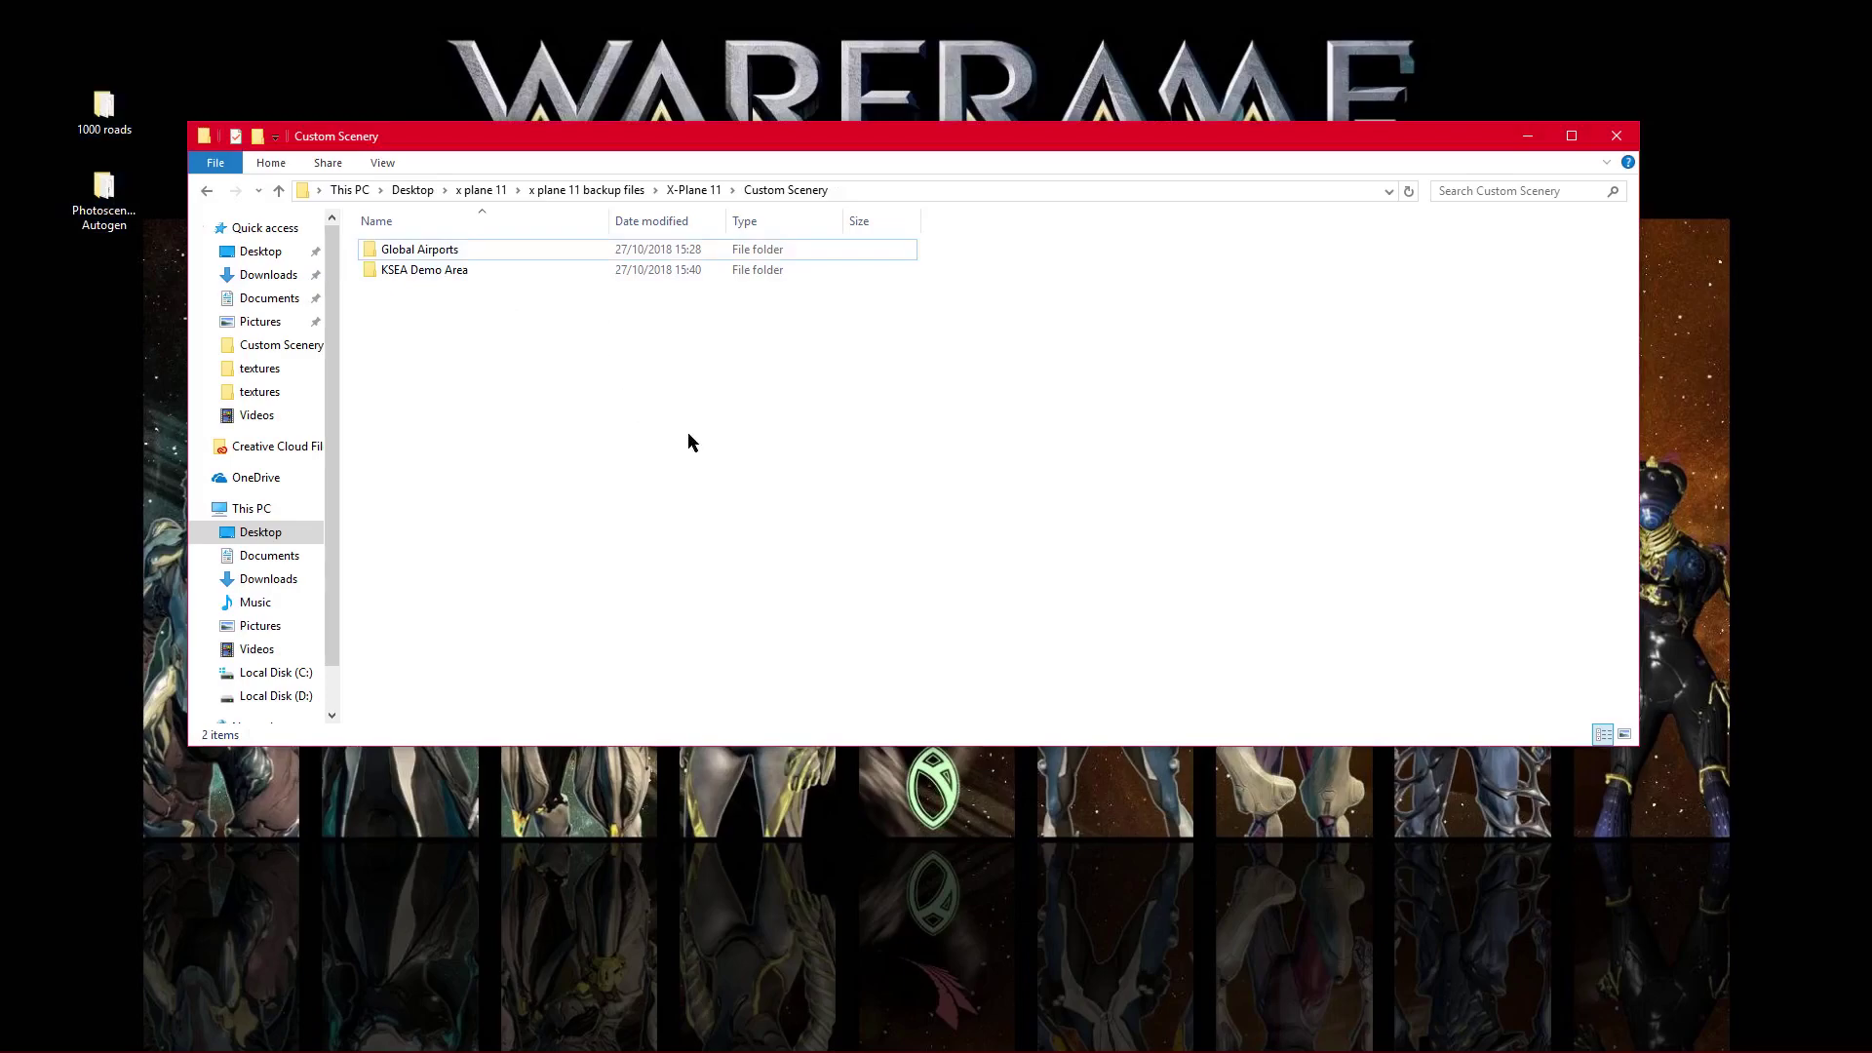
left_click_drag(58, 74, 141, 239)
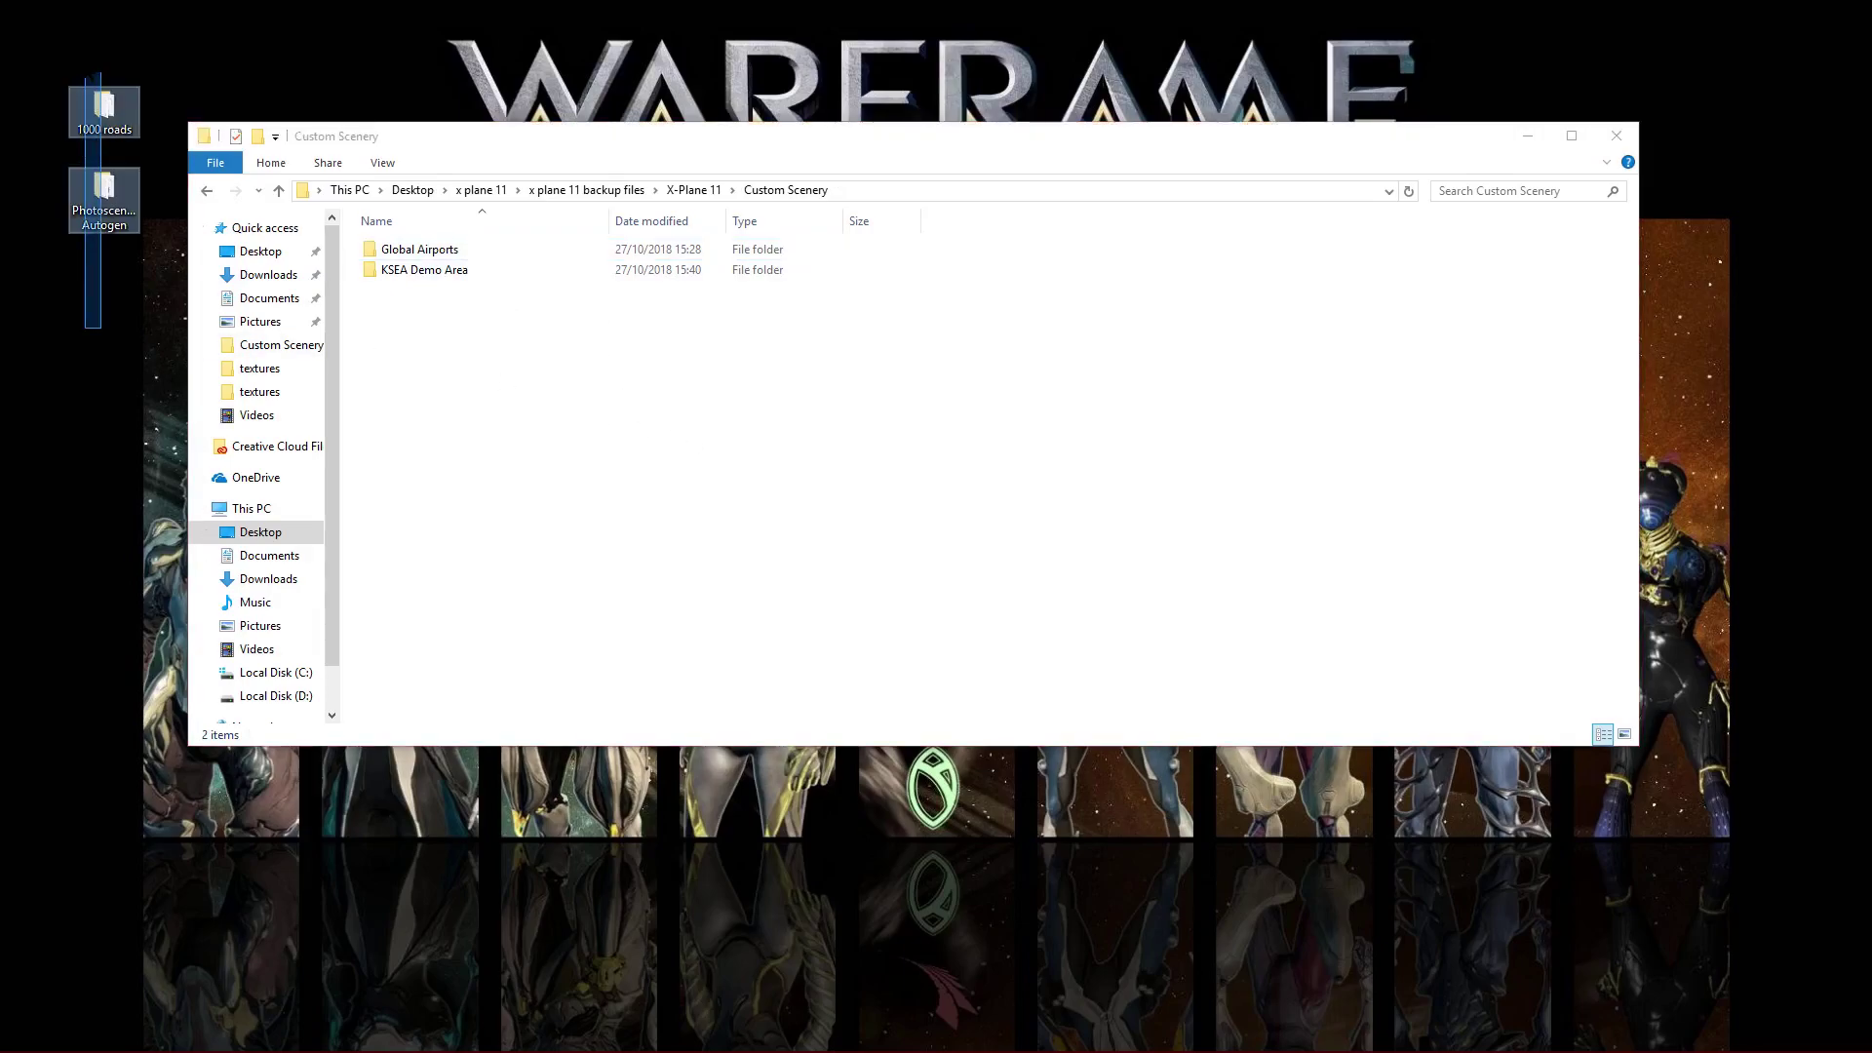
left_click_drag(84, 128, 544, 394)
left_click(614, 469)
left_click(485, 376)
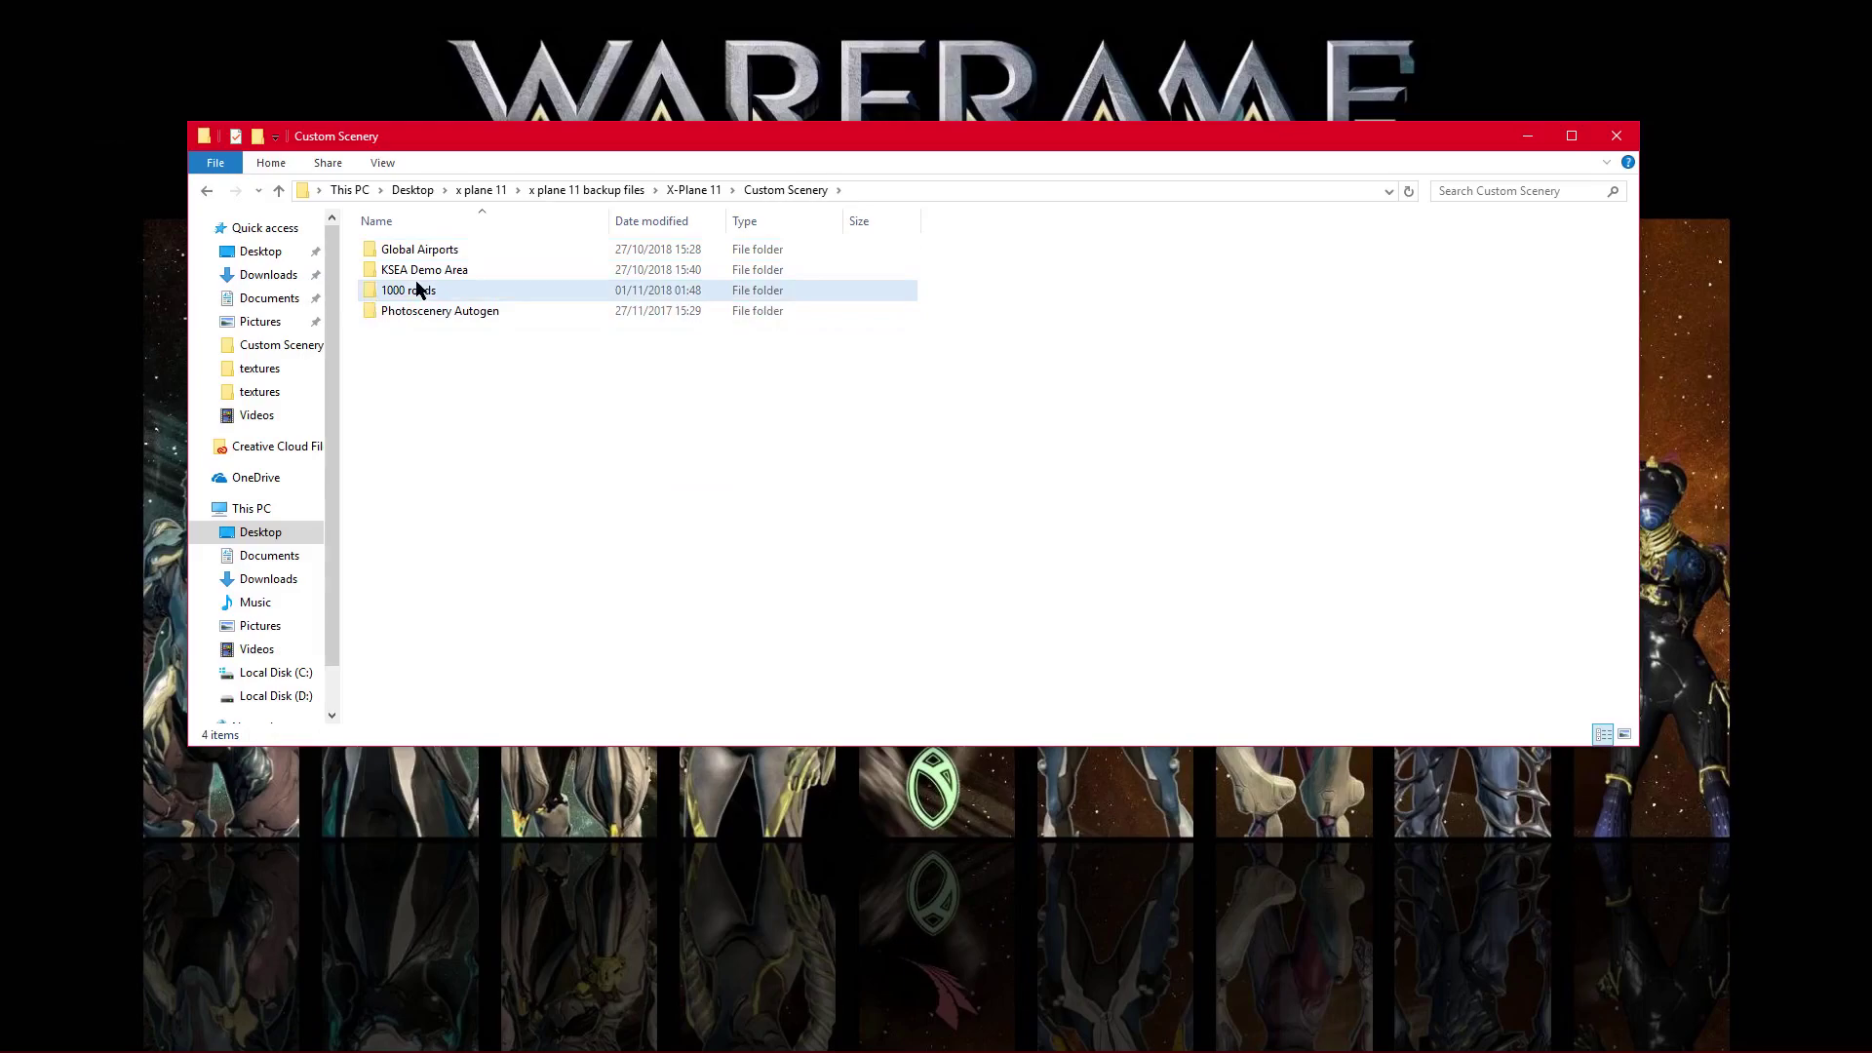
mouse_move(439, 318)
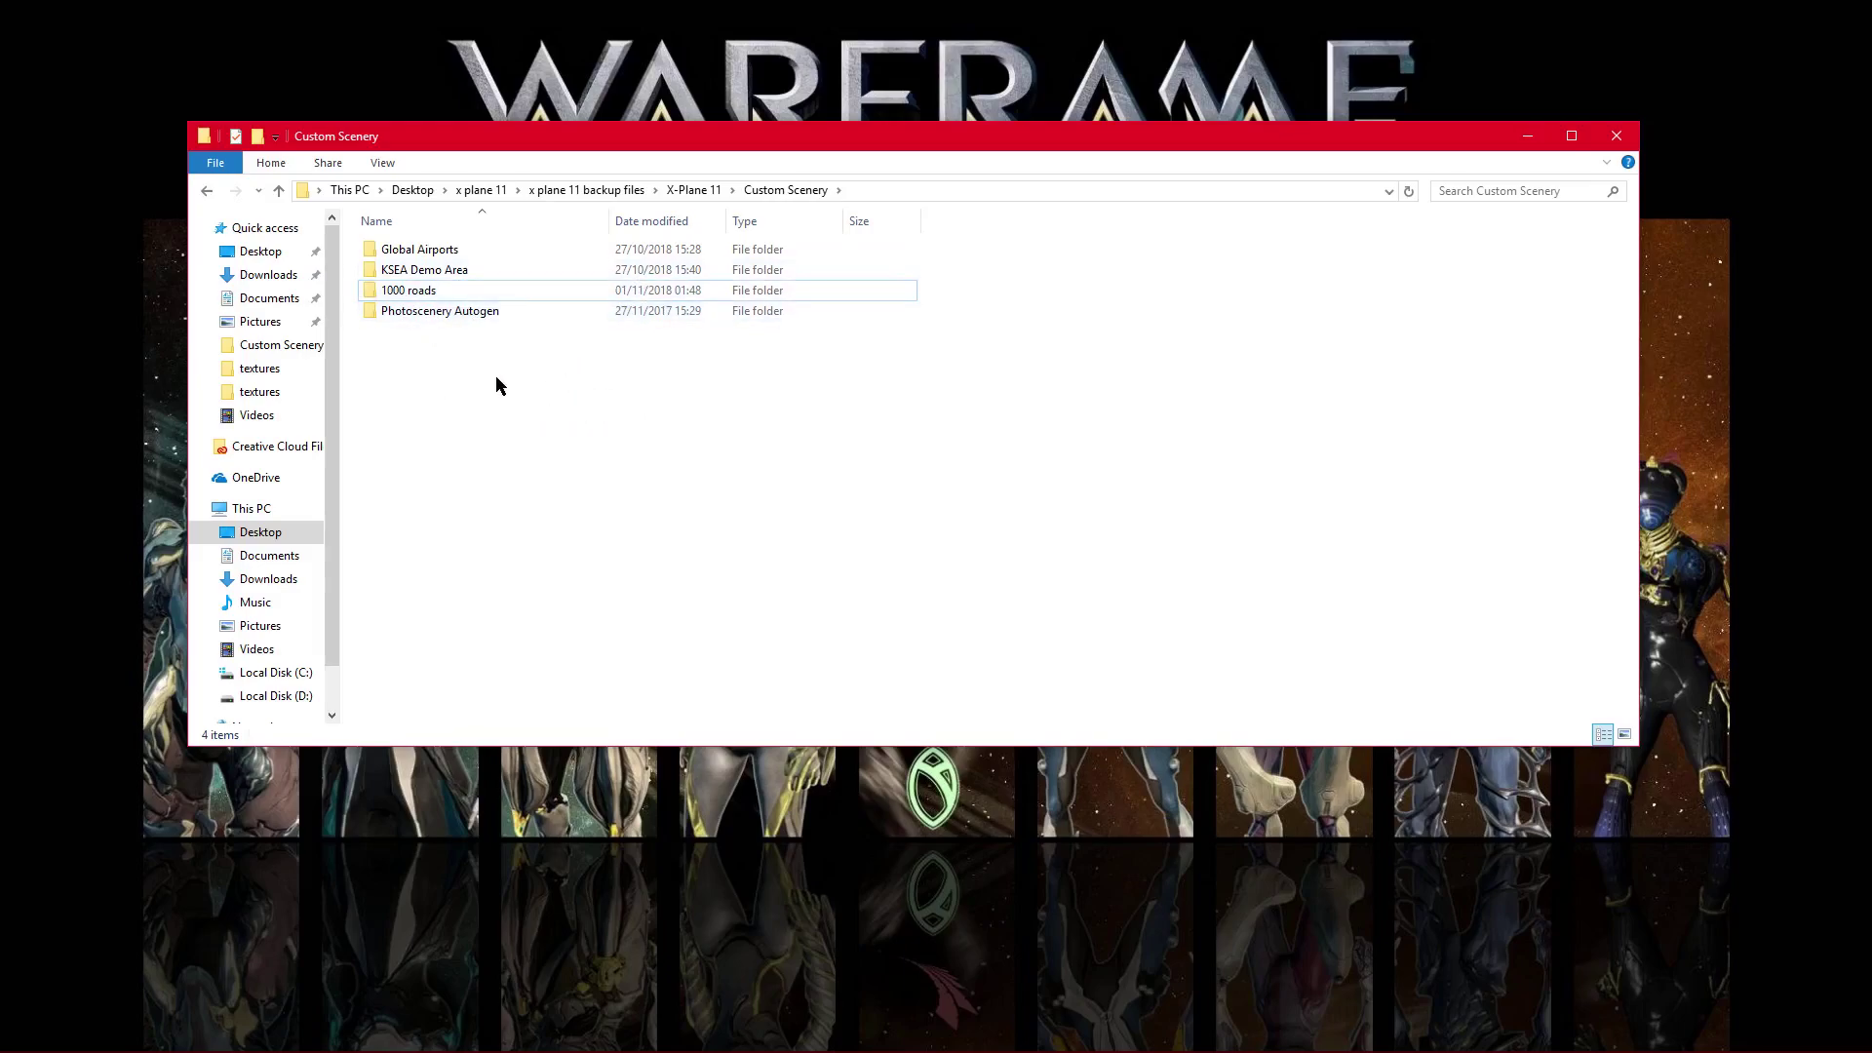
Step: Go to D:\Games\X-Plane 11\Custom Scenery and open scenery_packs in Notepad
left_click(280, 190)
left_click(280, 190)
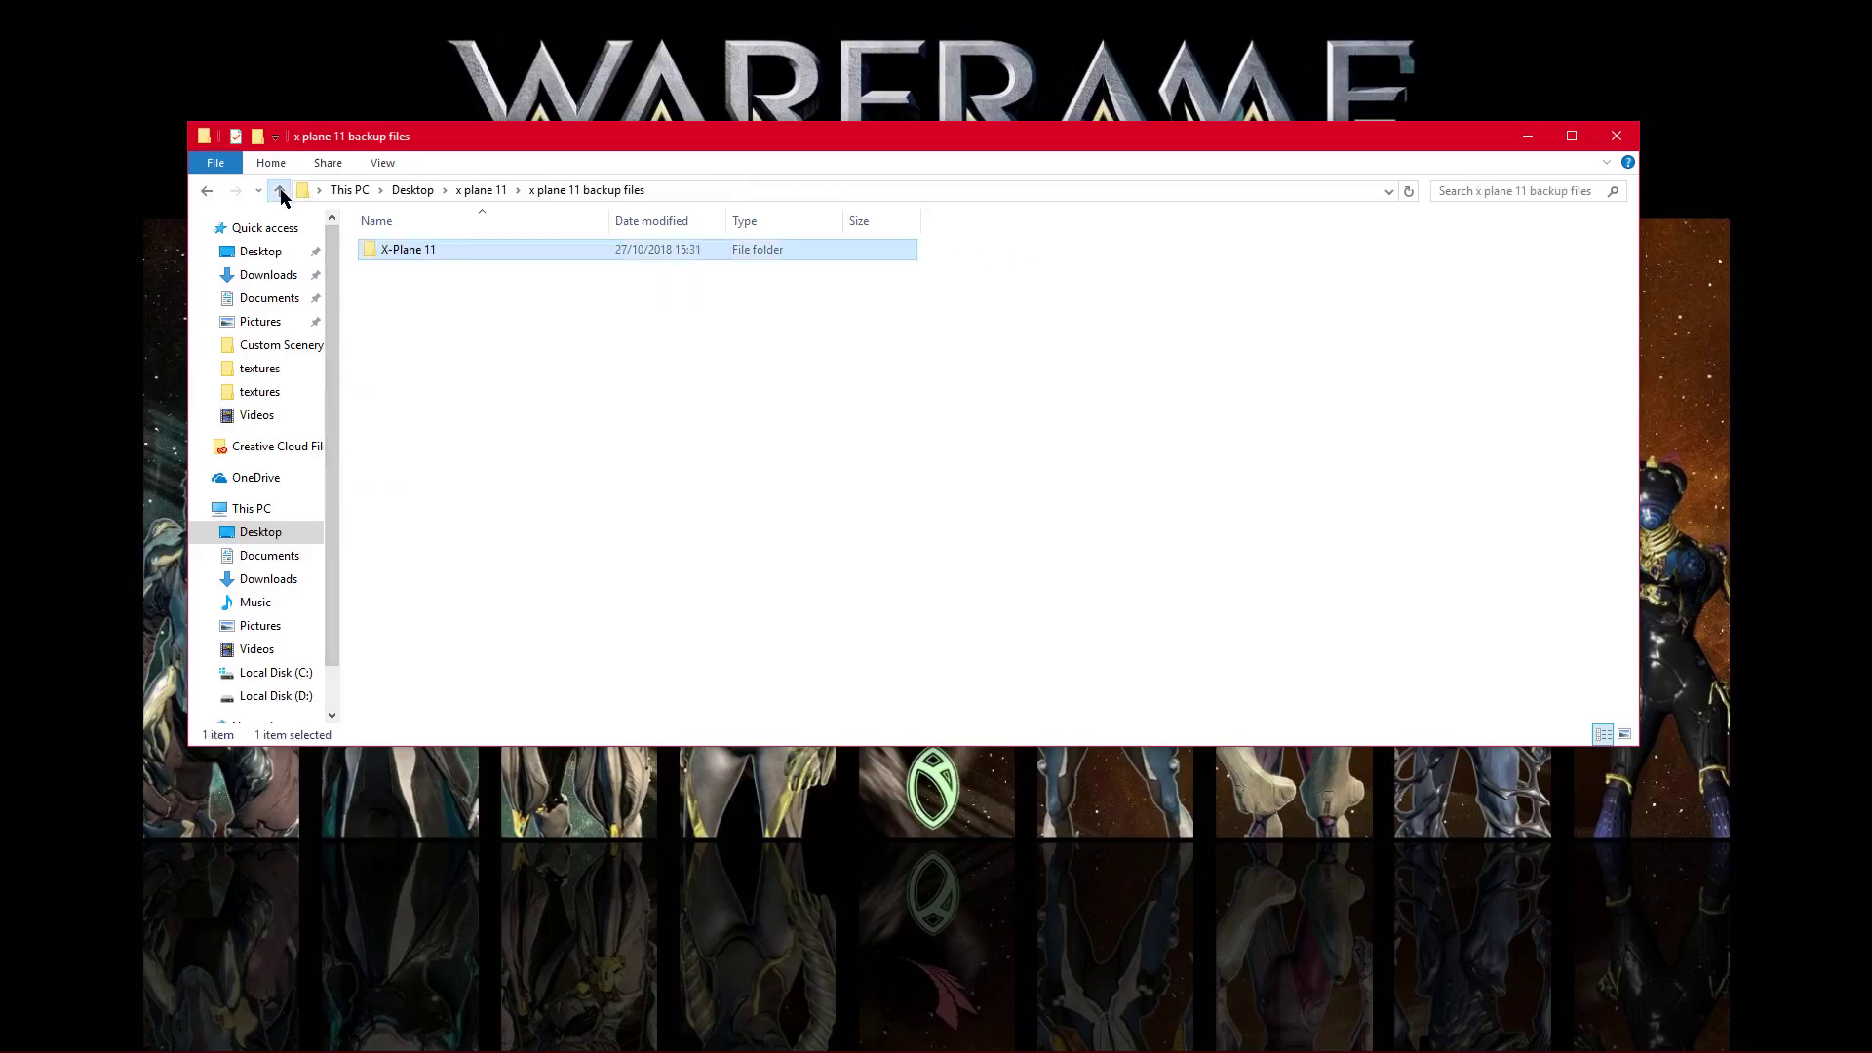
left_click(292, 695)
double_click(430, 314)
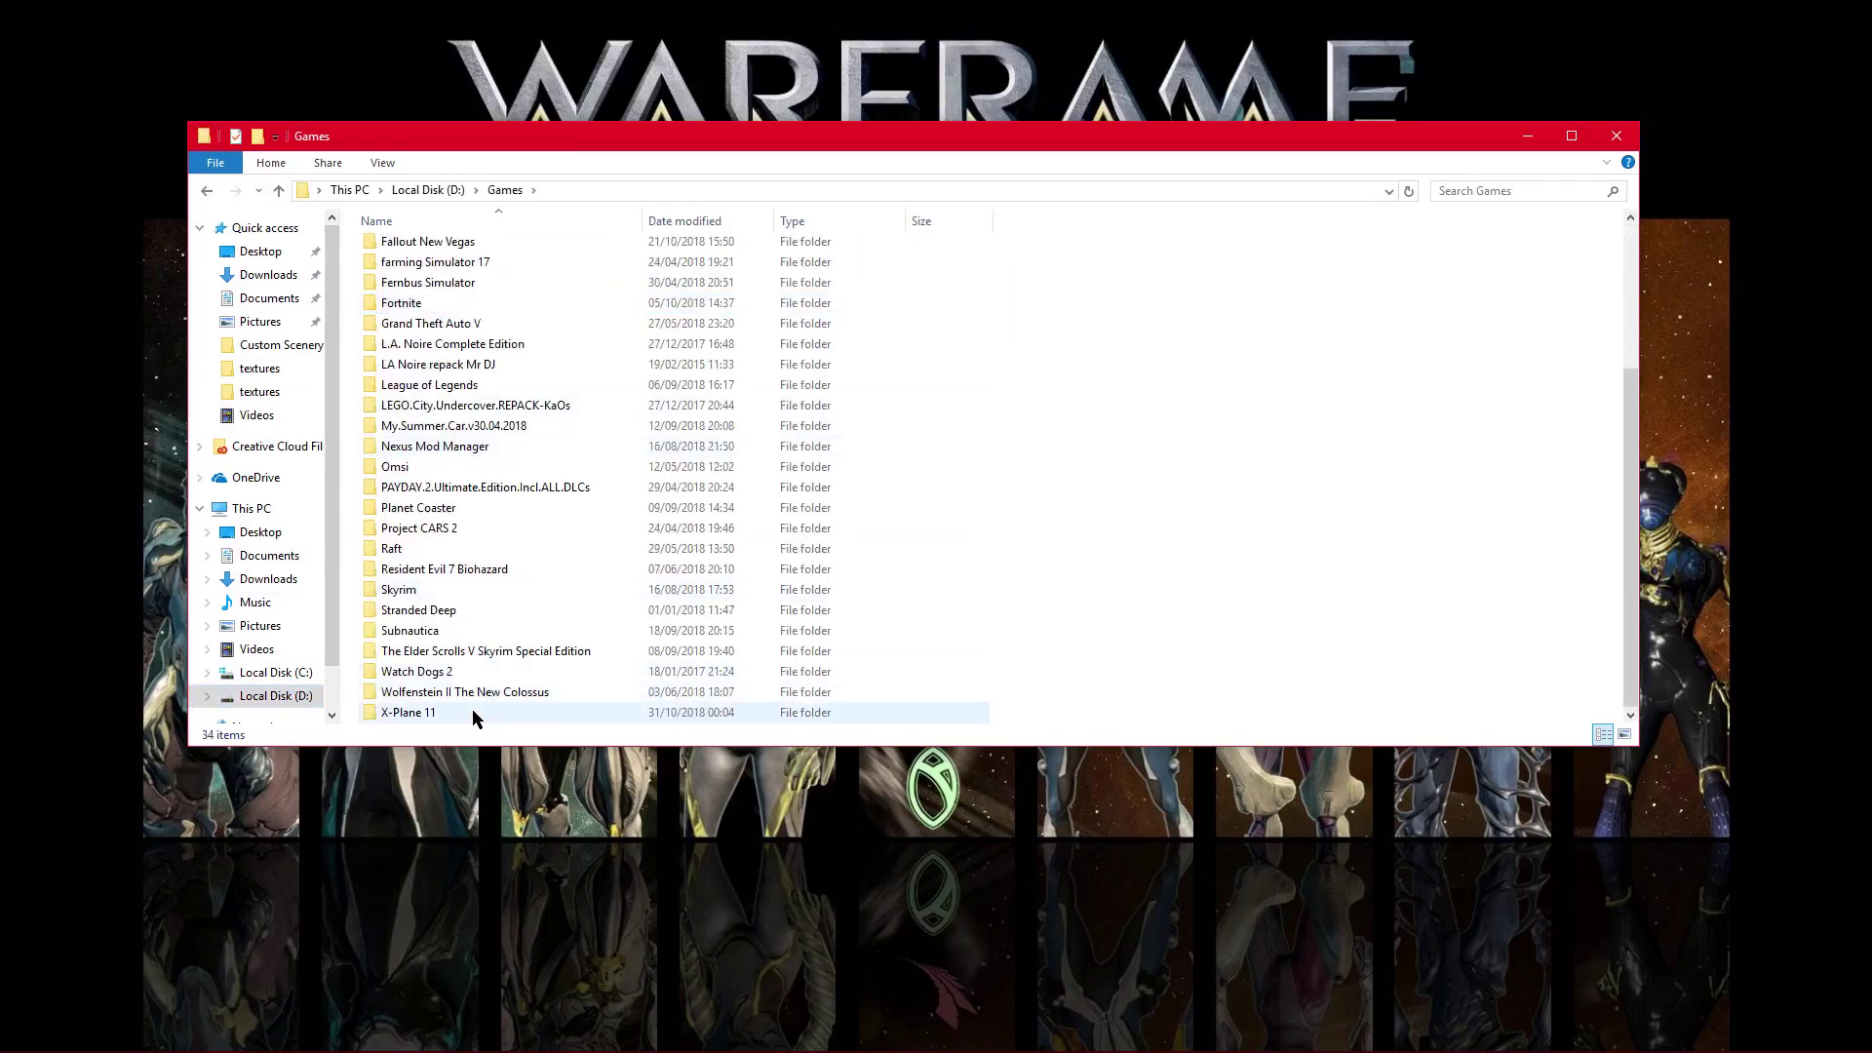
double_click(472, 710)
double_click(419, 308)
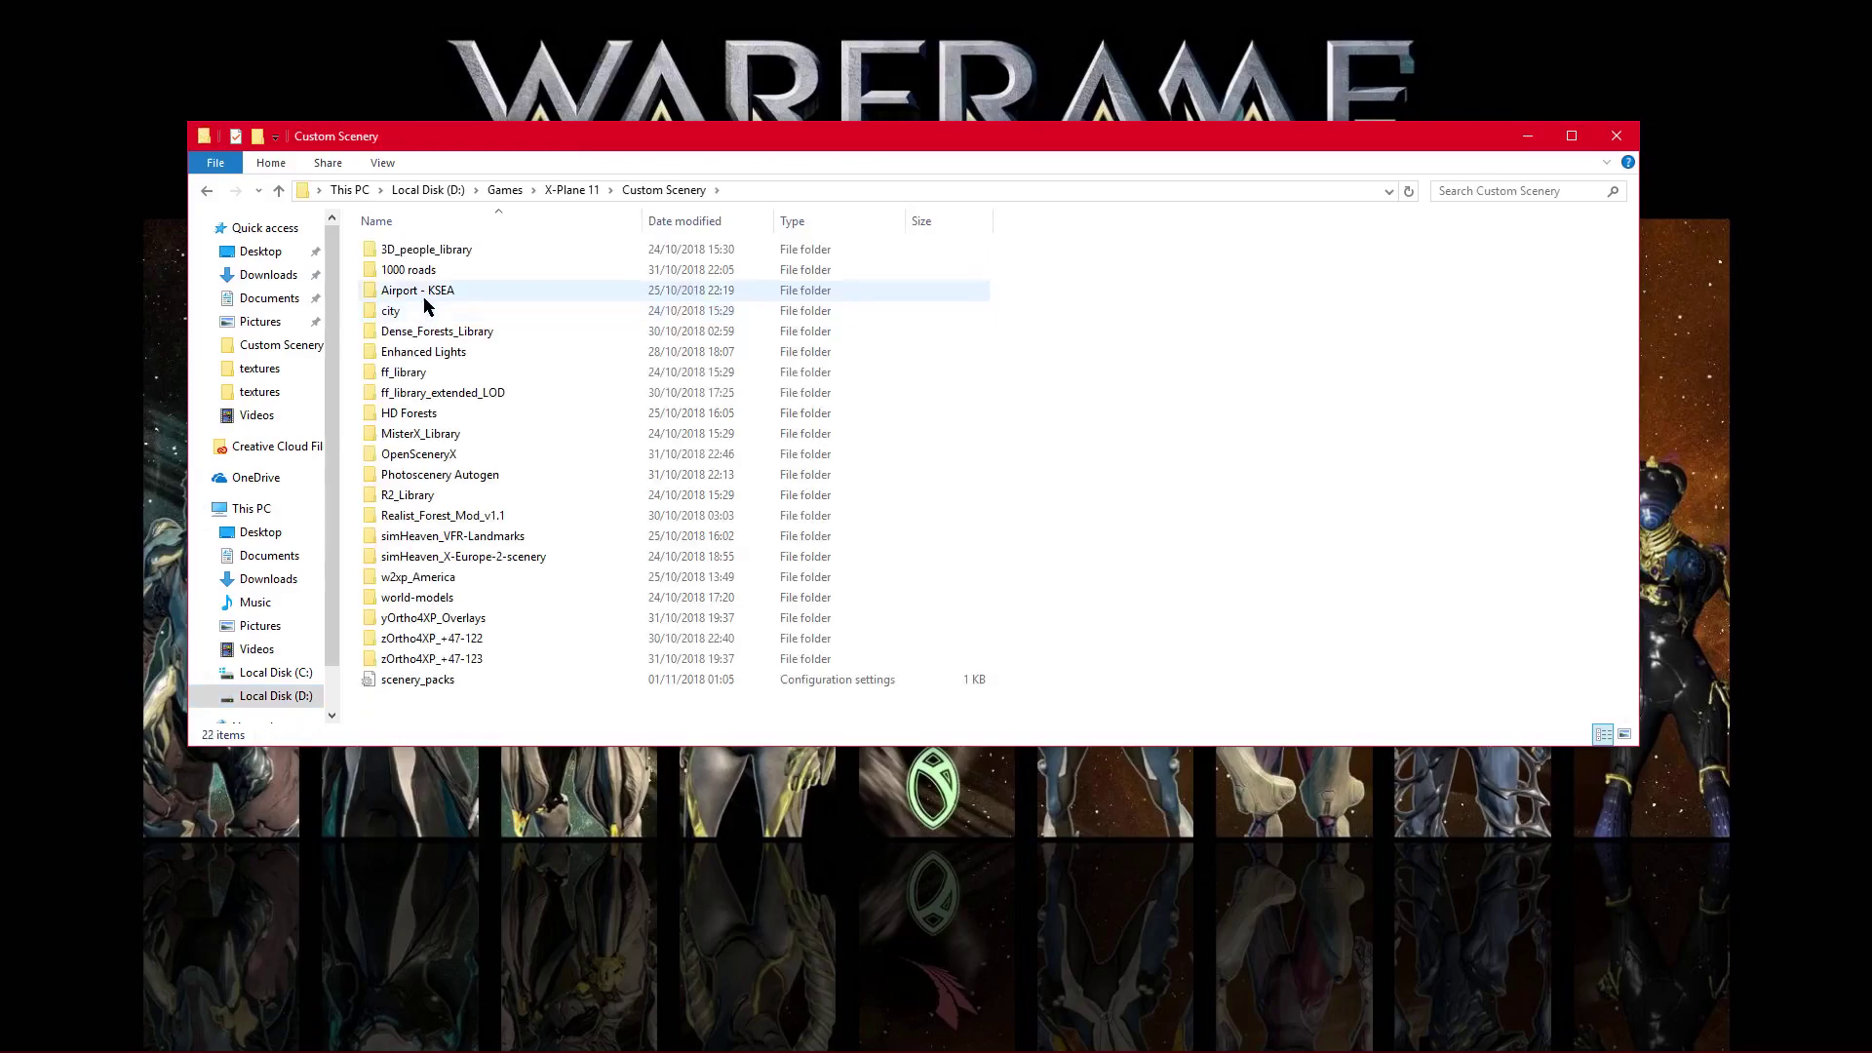
double_click(417, 681)
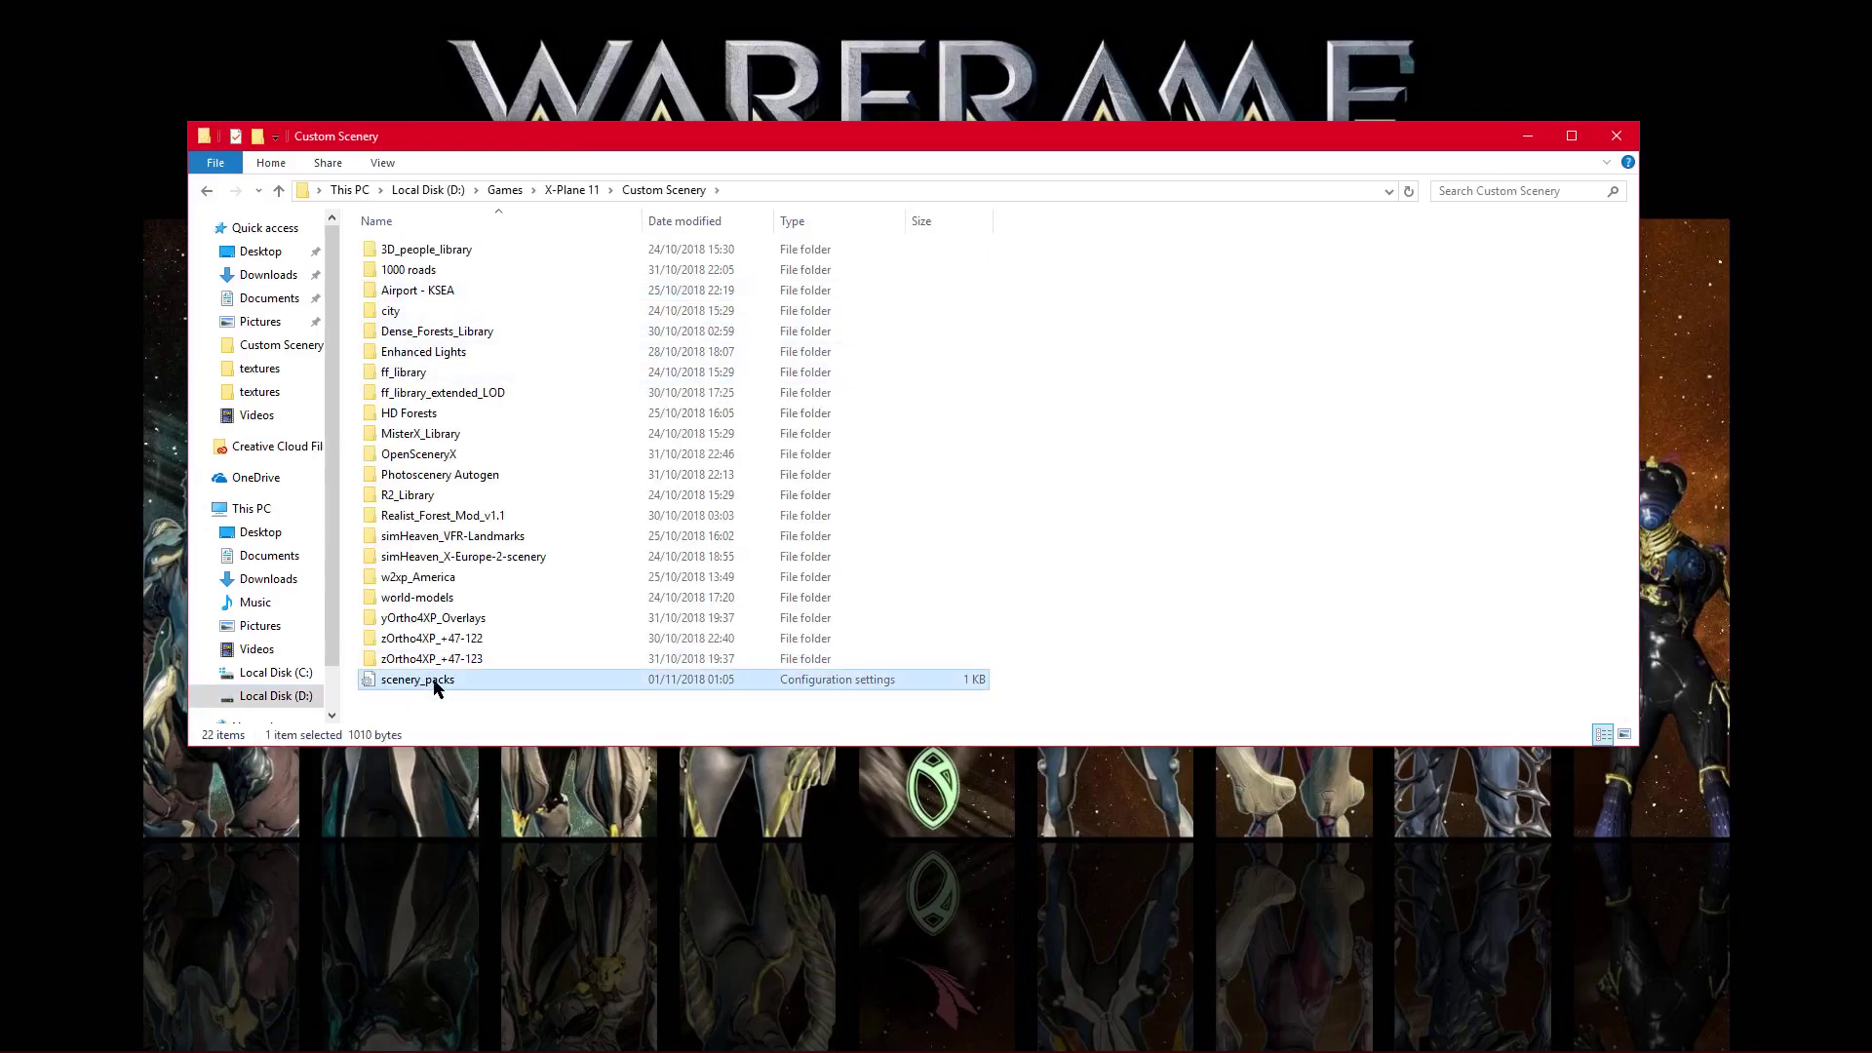
Step: Check the 1000 roads and Photoscenery Autogen lines at line 5 onward, then close Notepad
left_click_drag(370, 351, 448, 368)
left_click(54, 354)
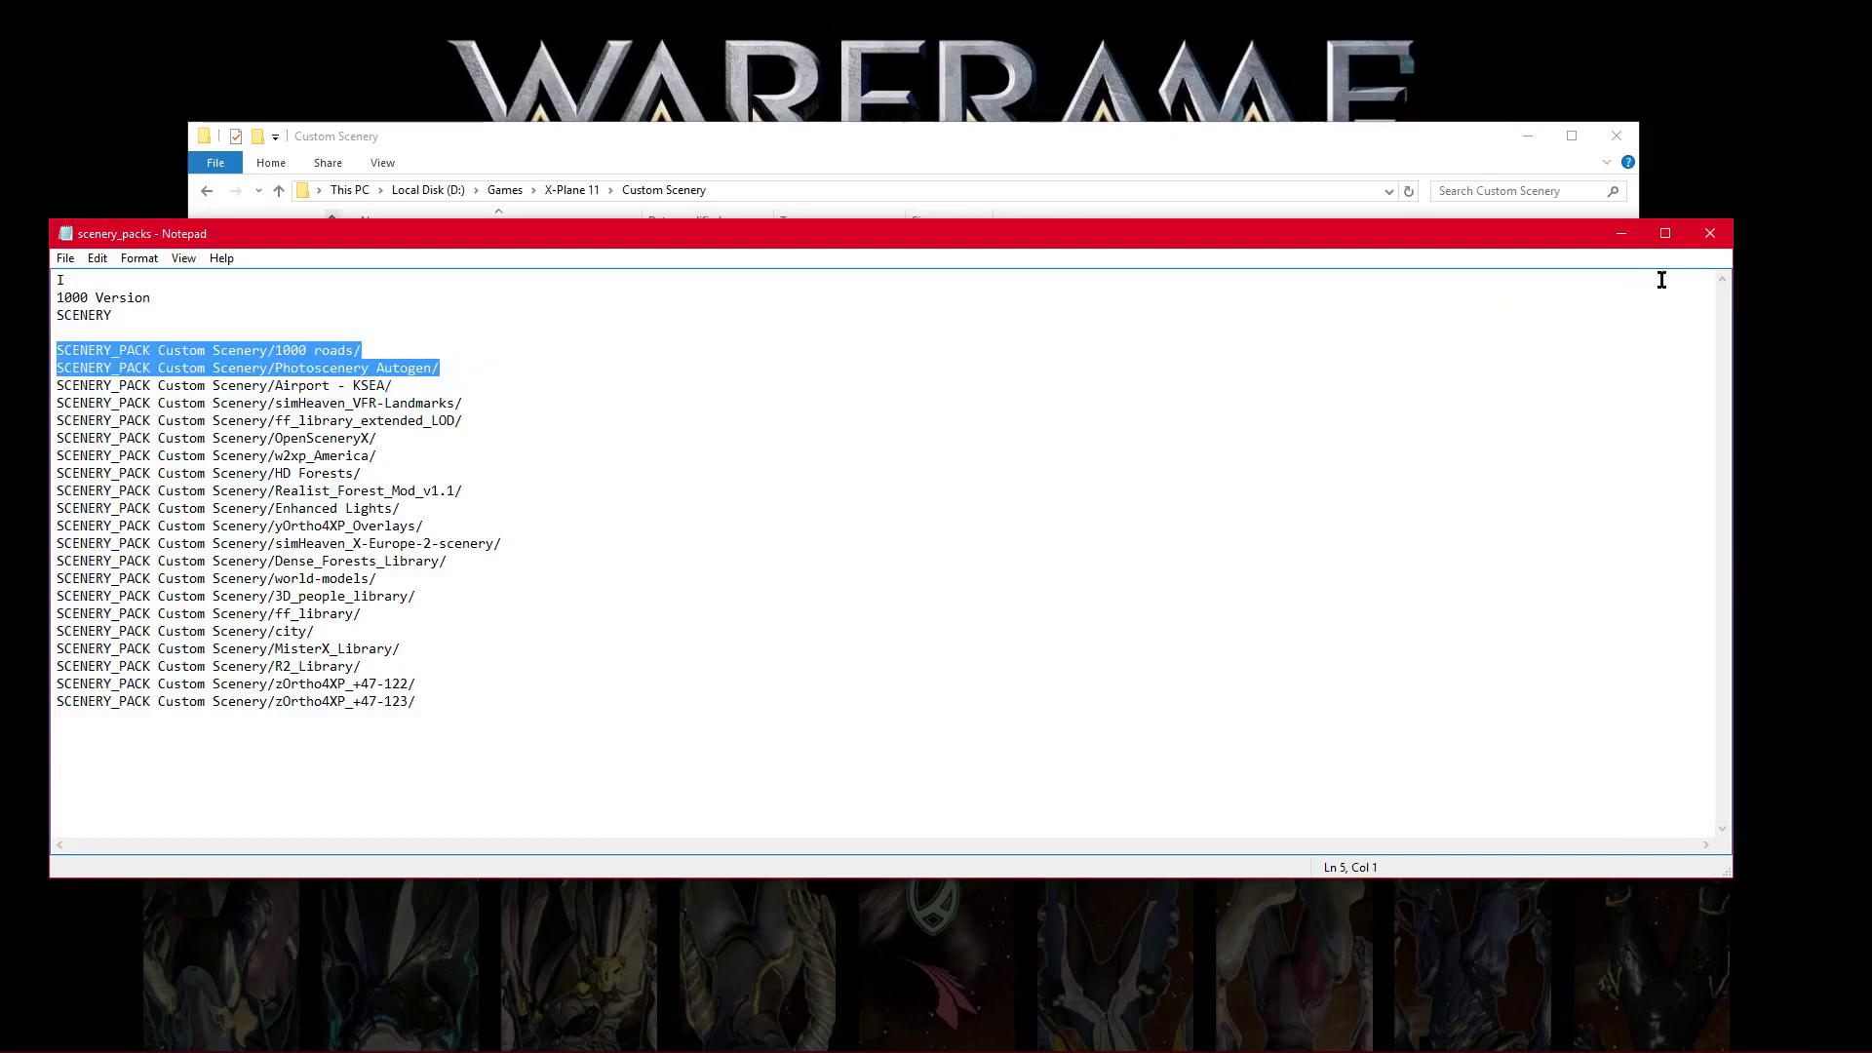
left_click(409, 365)
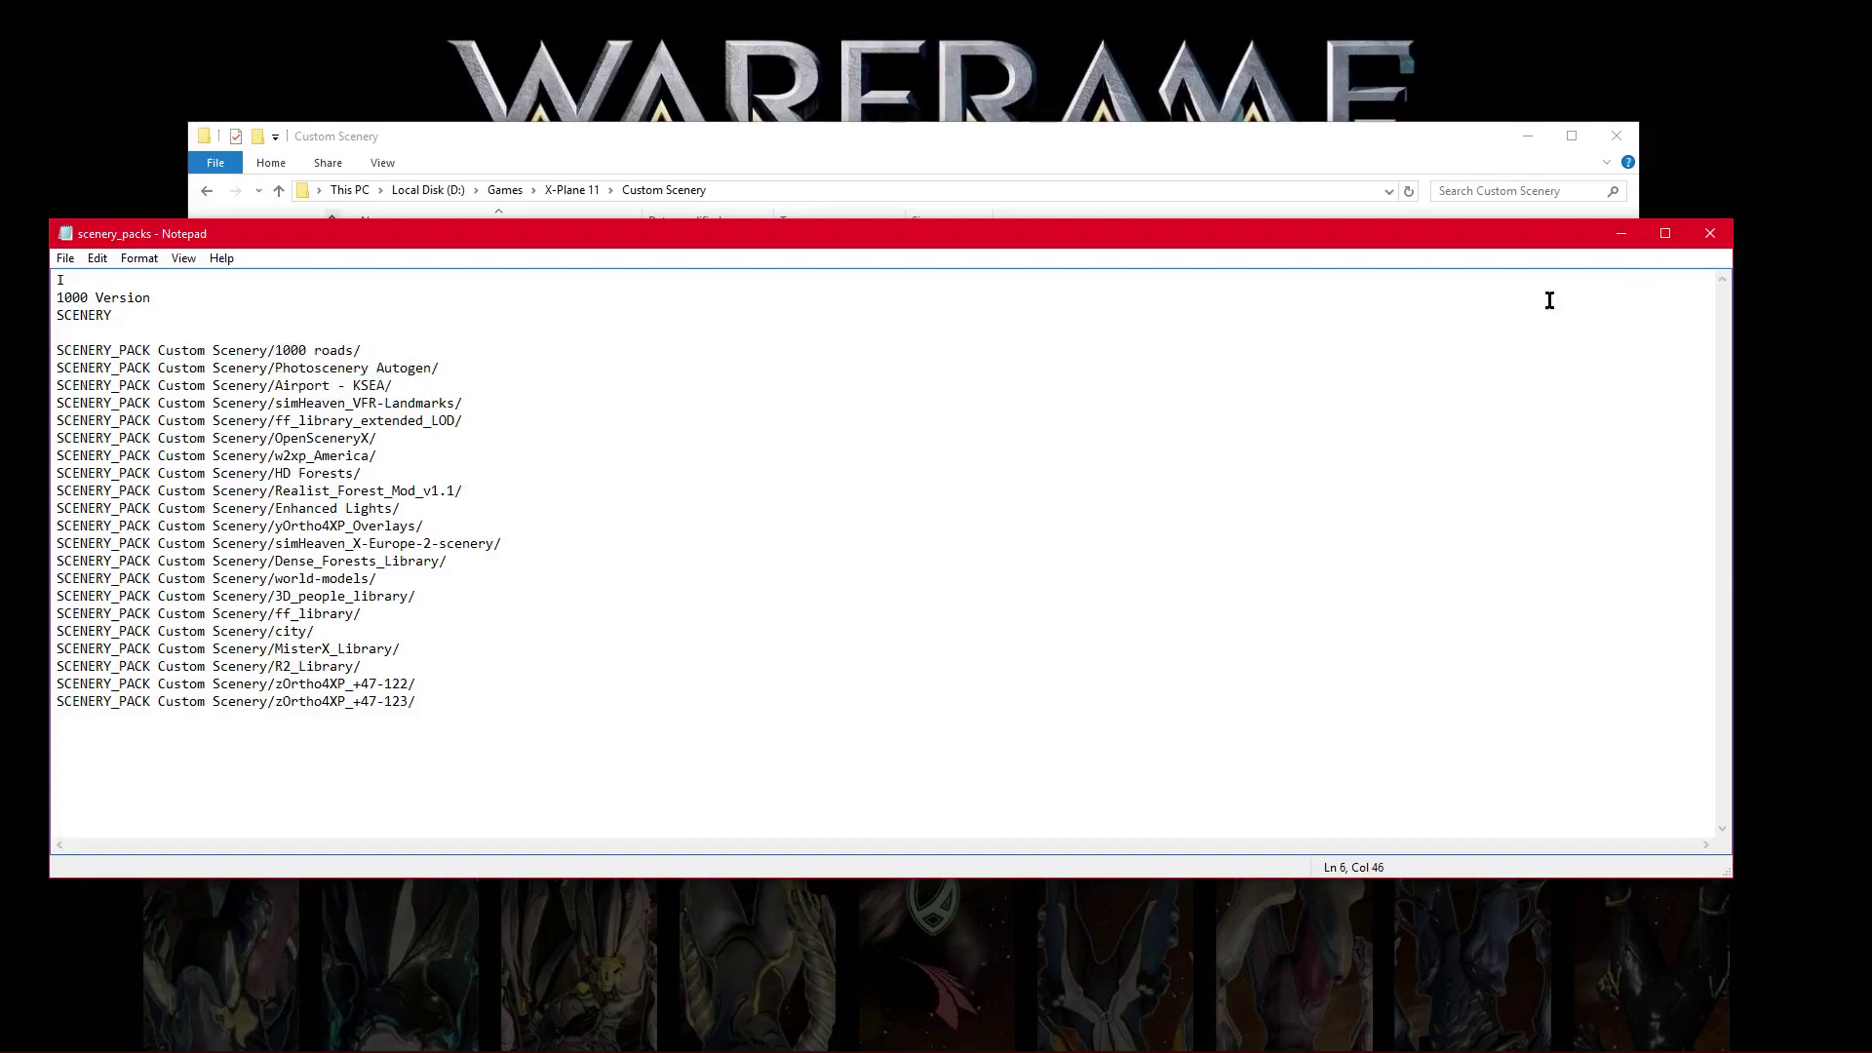
left_click(1710, 233)
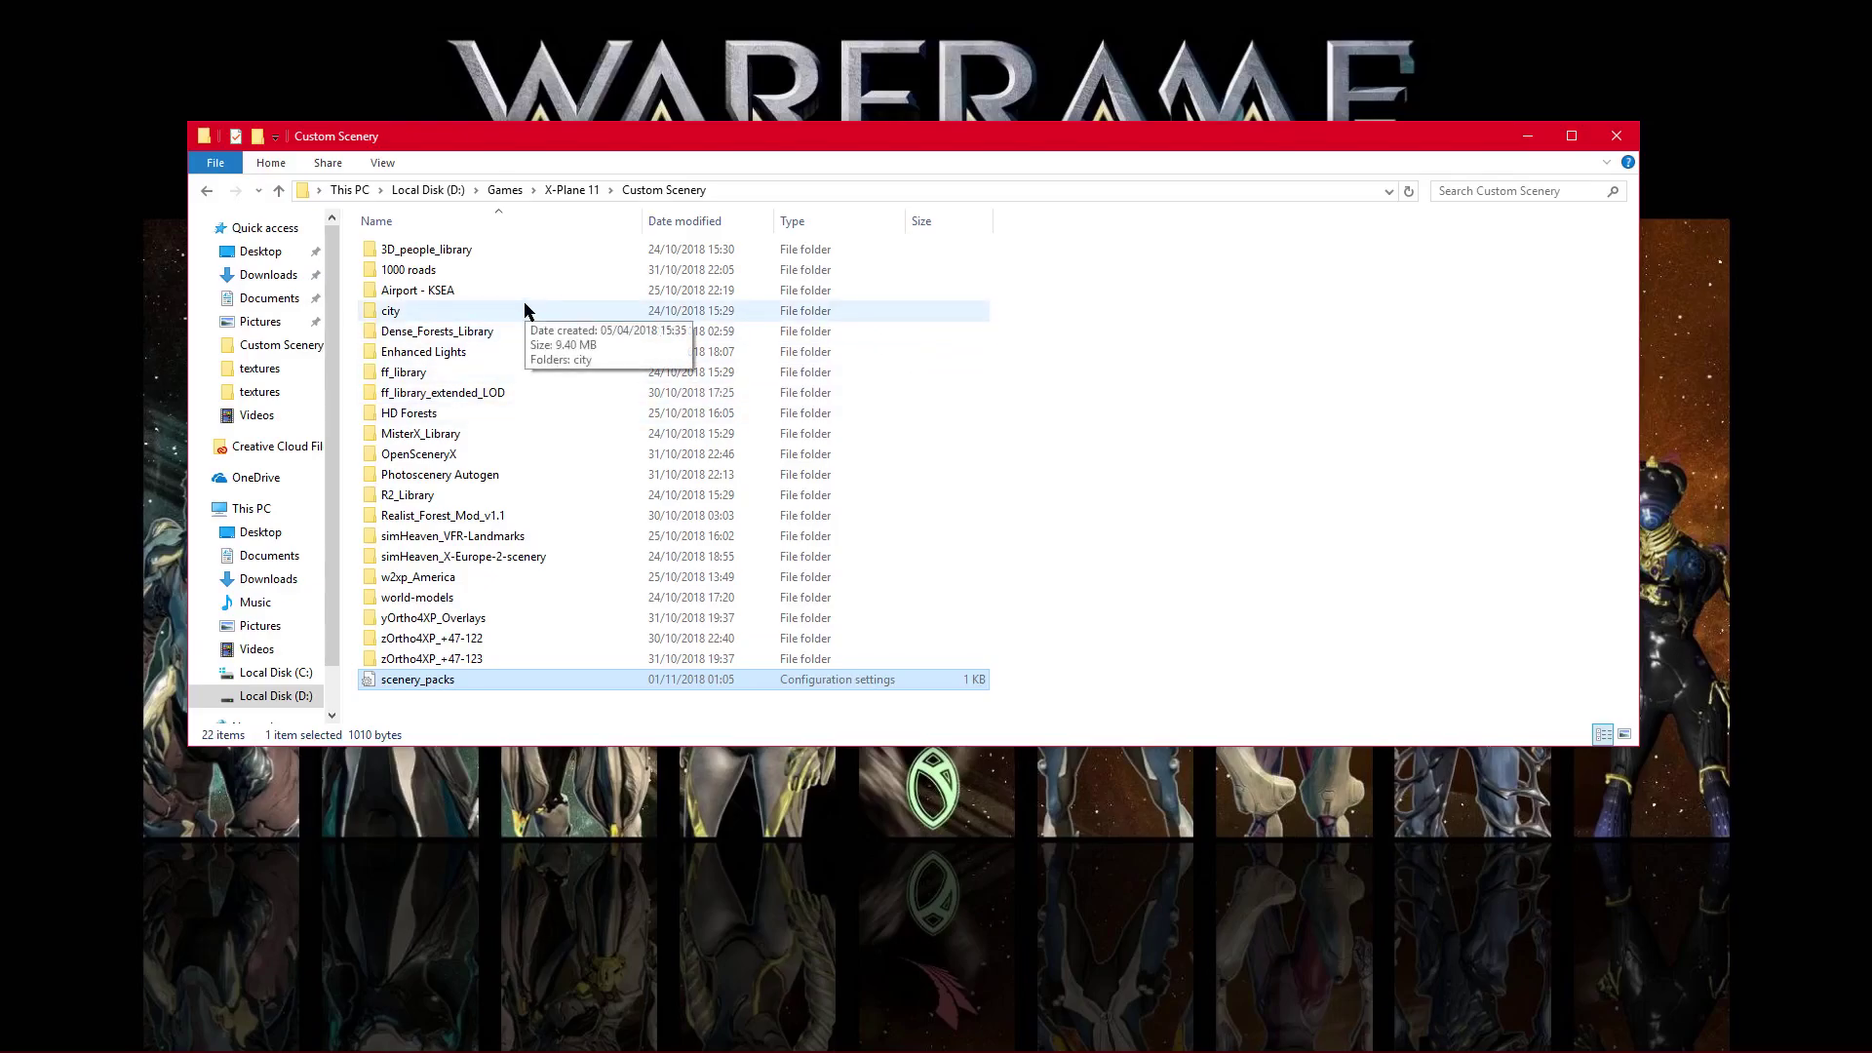
double_click(426, 673)
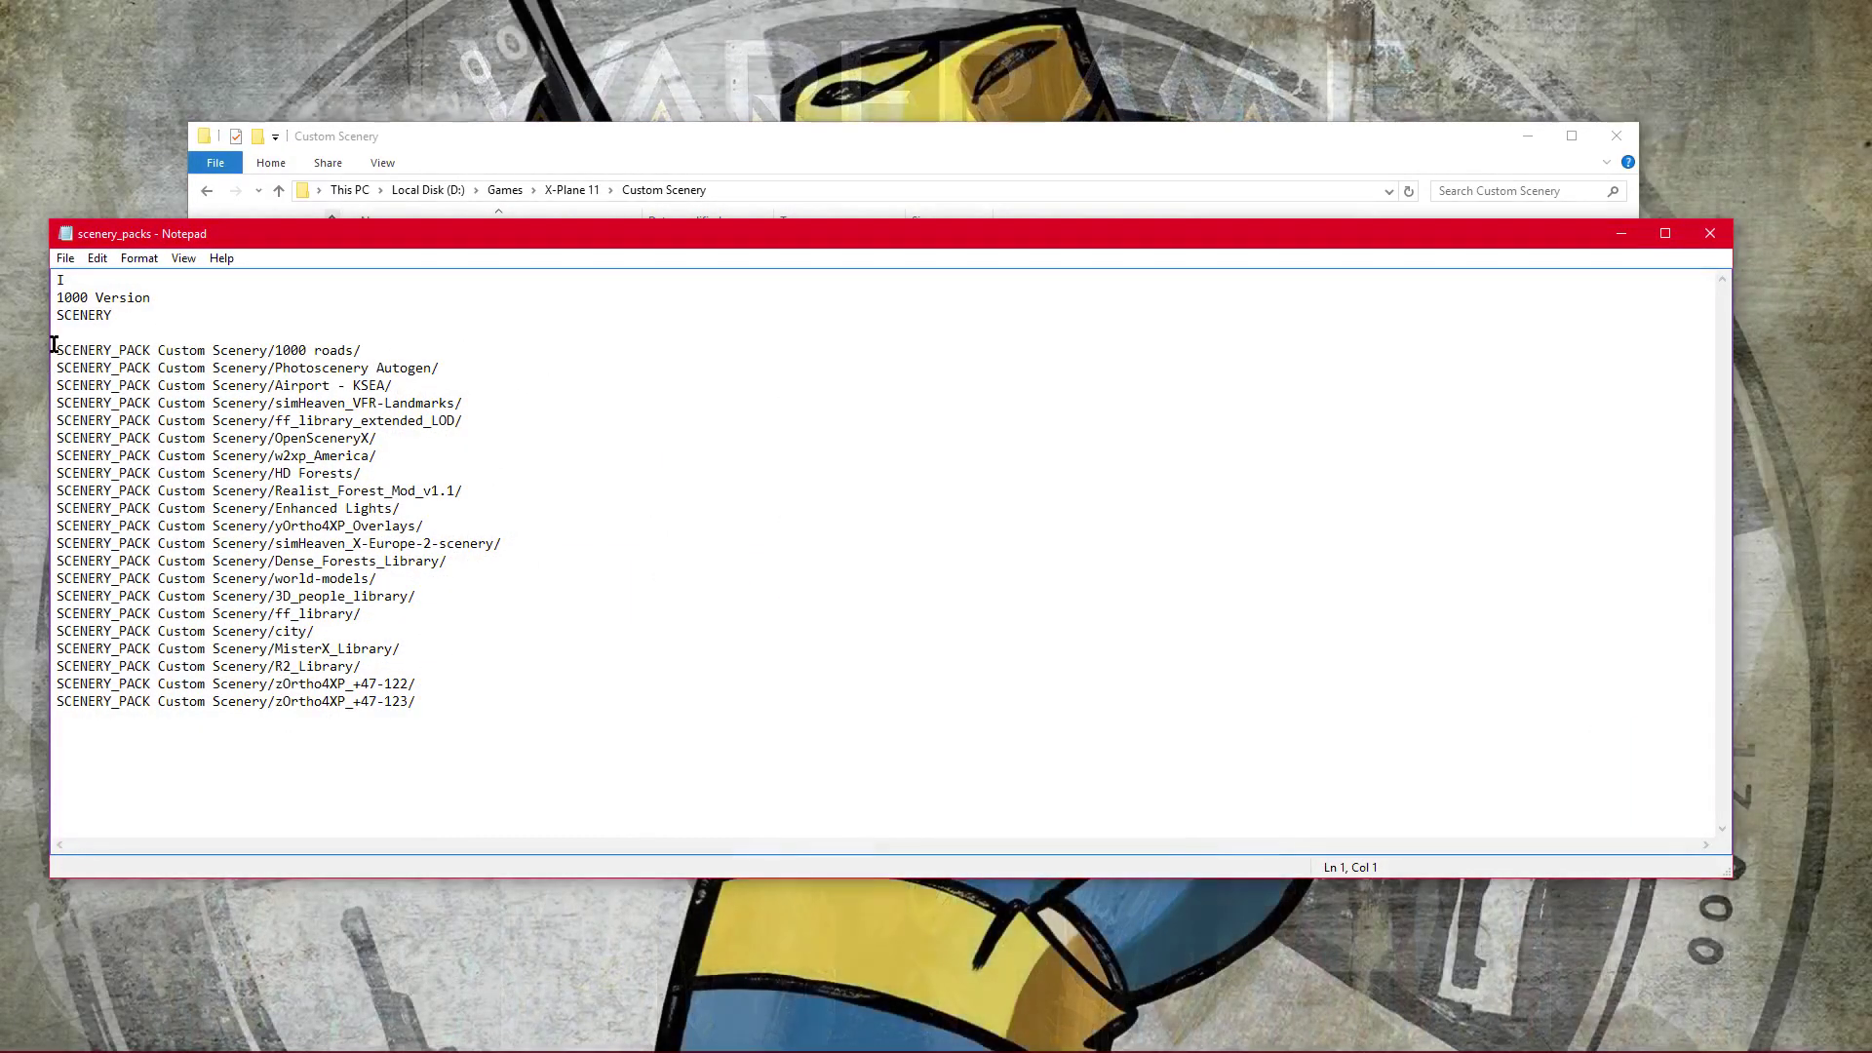
left_click(55, 344)
left_click_drag(54, 343, 450, 365)
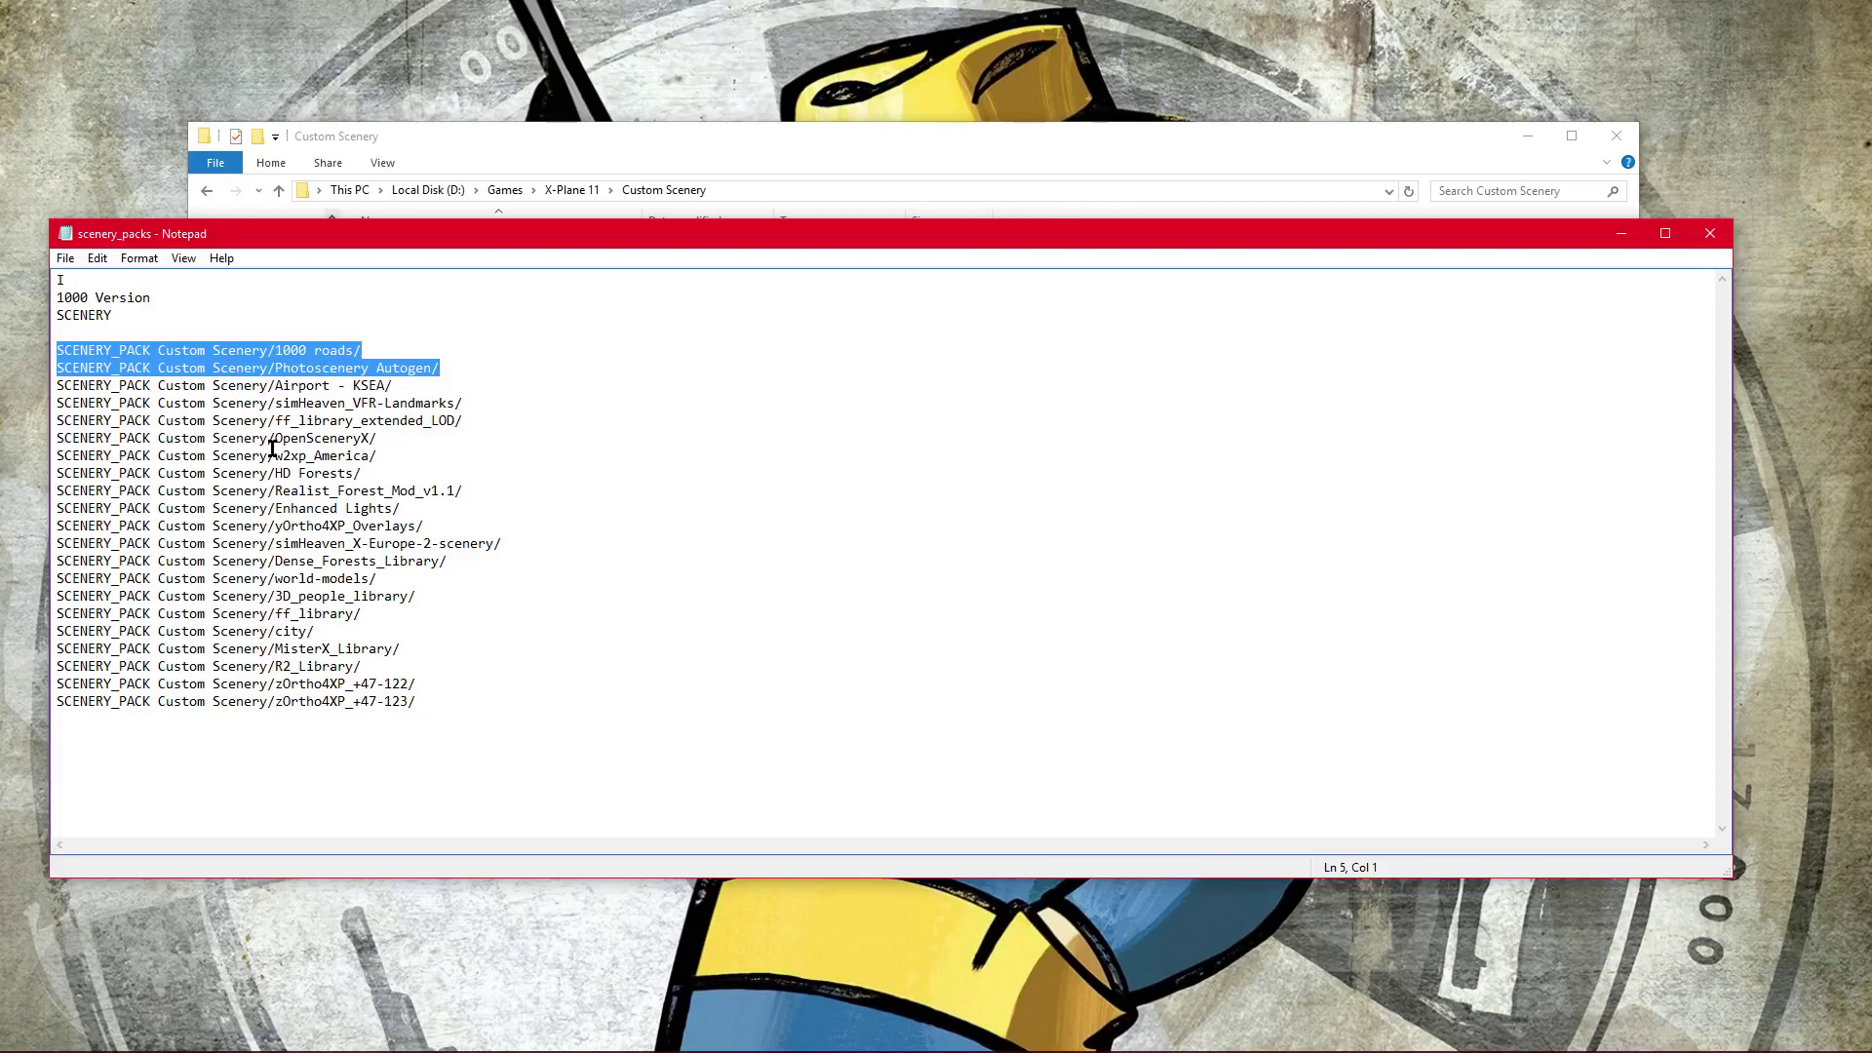
left_click(1017, 476)
left_click(1710, 233)
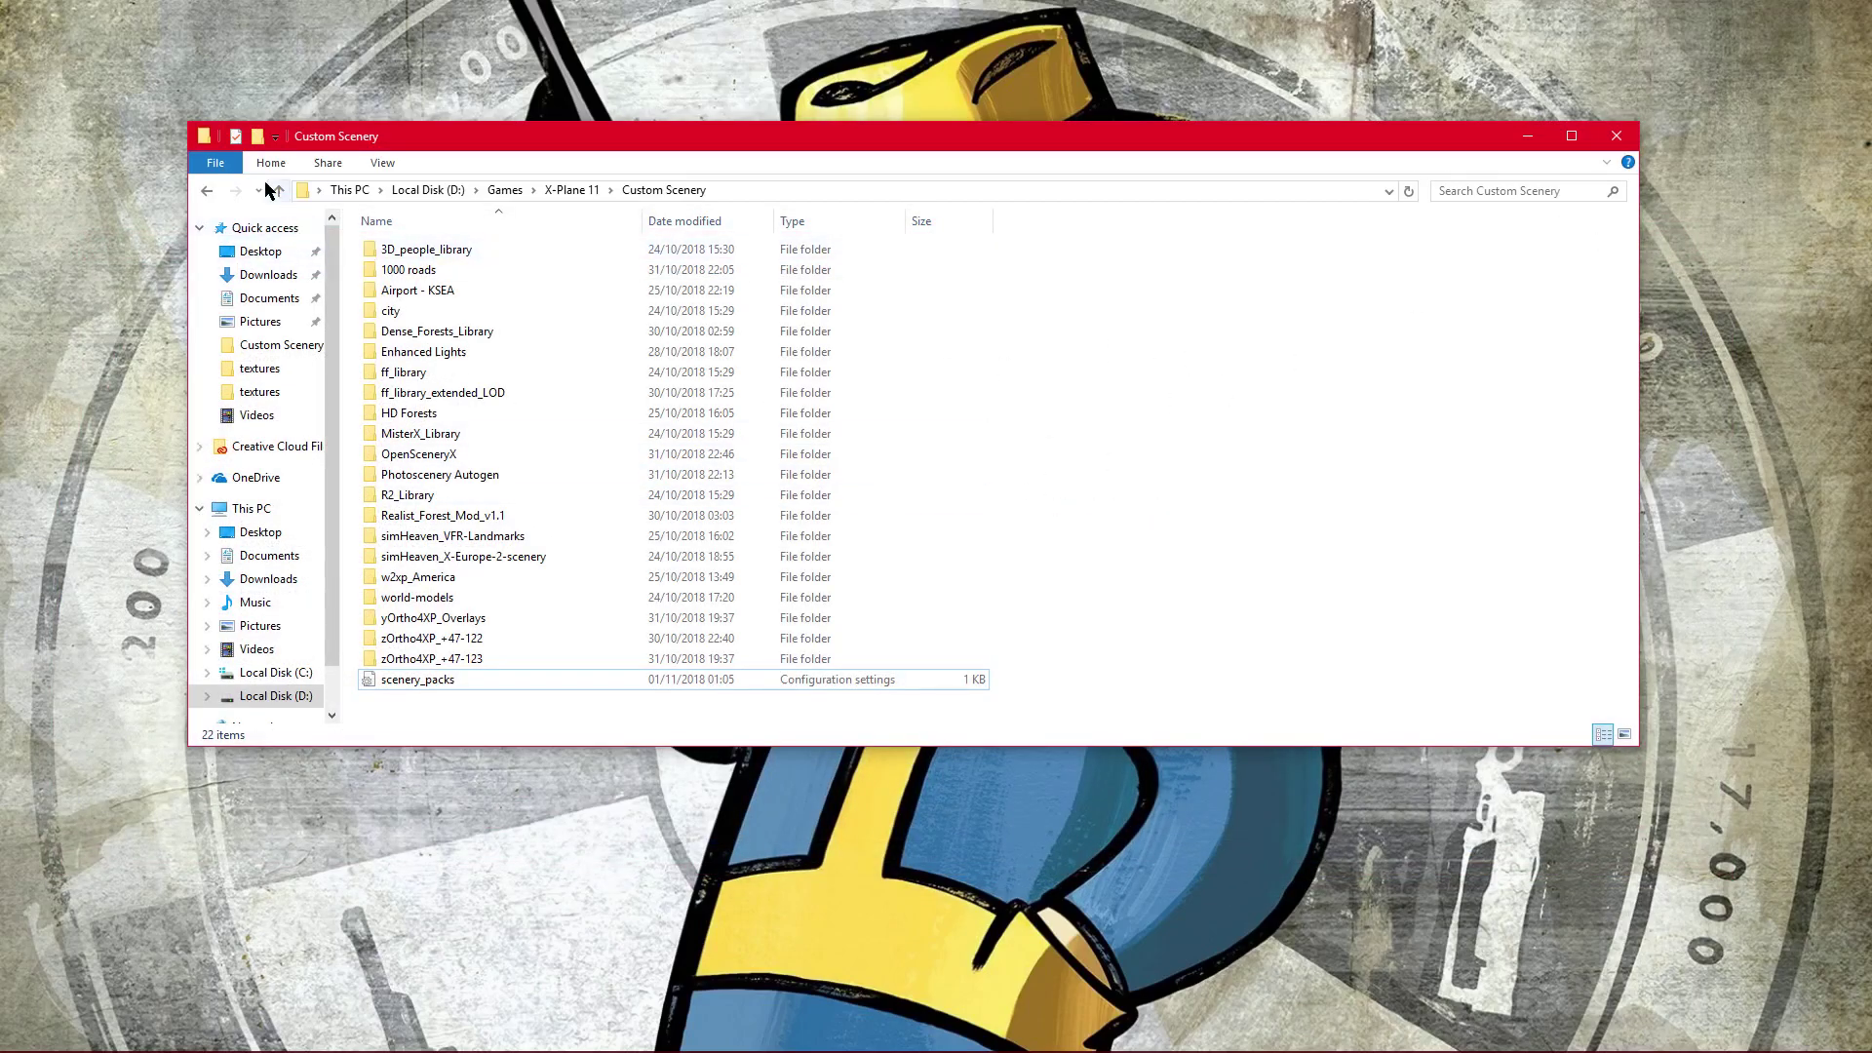
Step: Go up to the x plane 11 folder and close the enlarged before/after image on Road and Autogen Textures
left_click(272, 189)
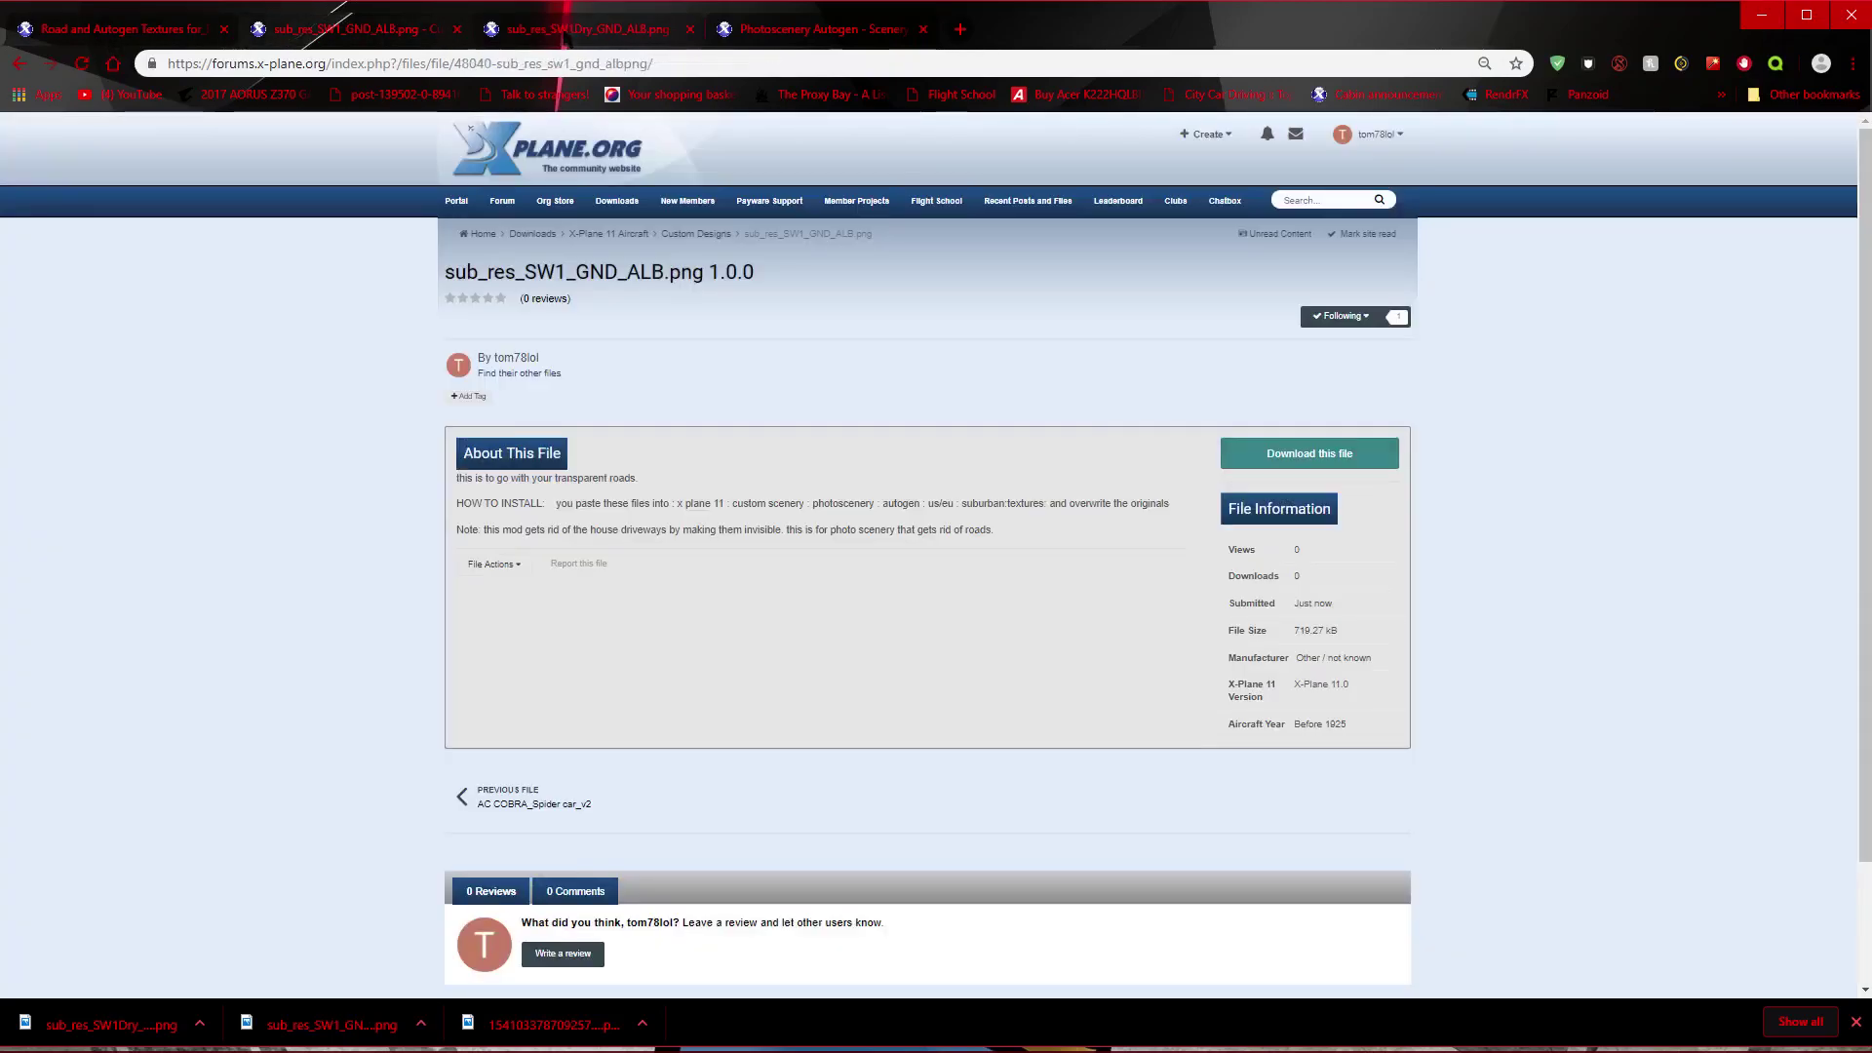
left_click(498, 45)
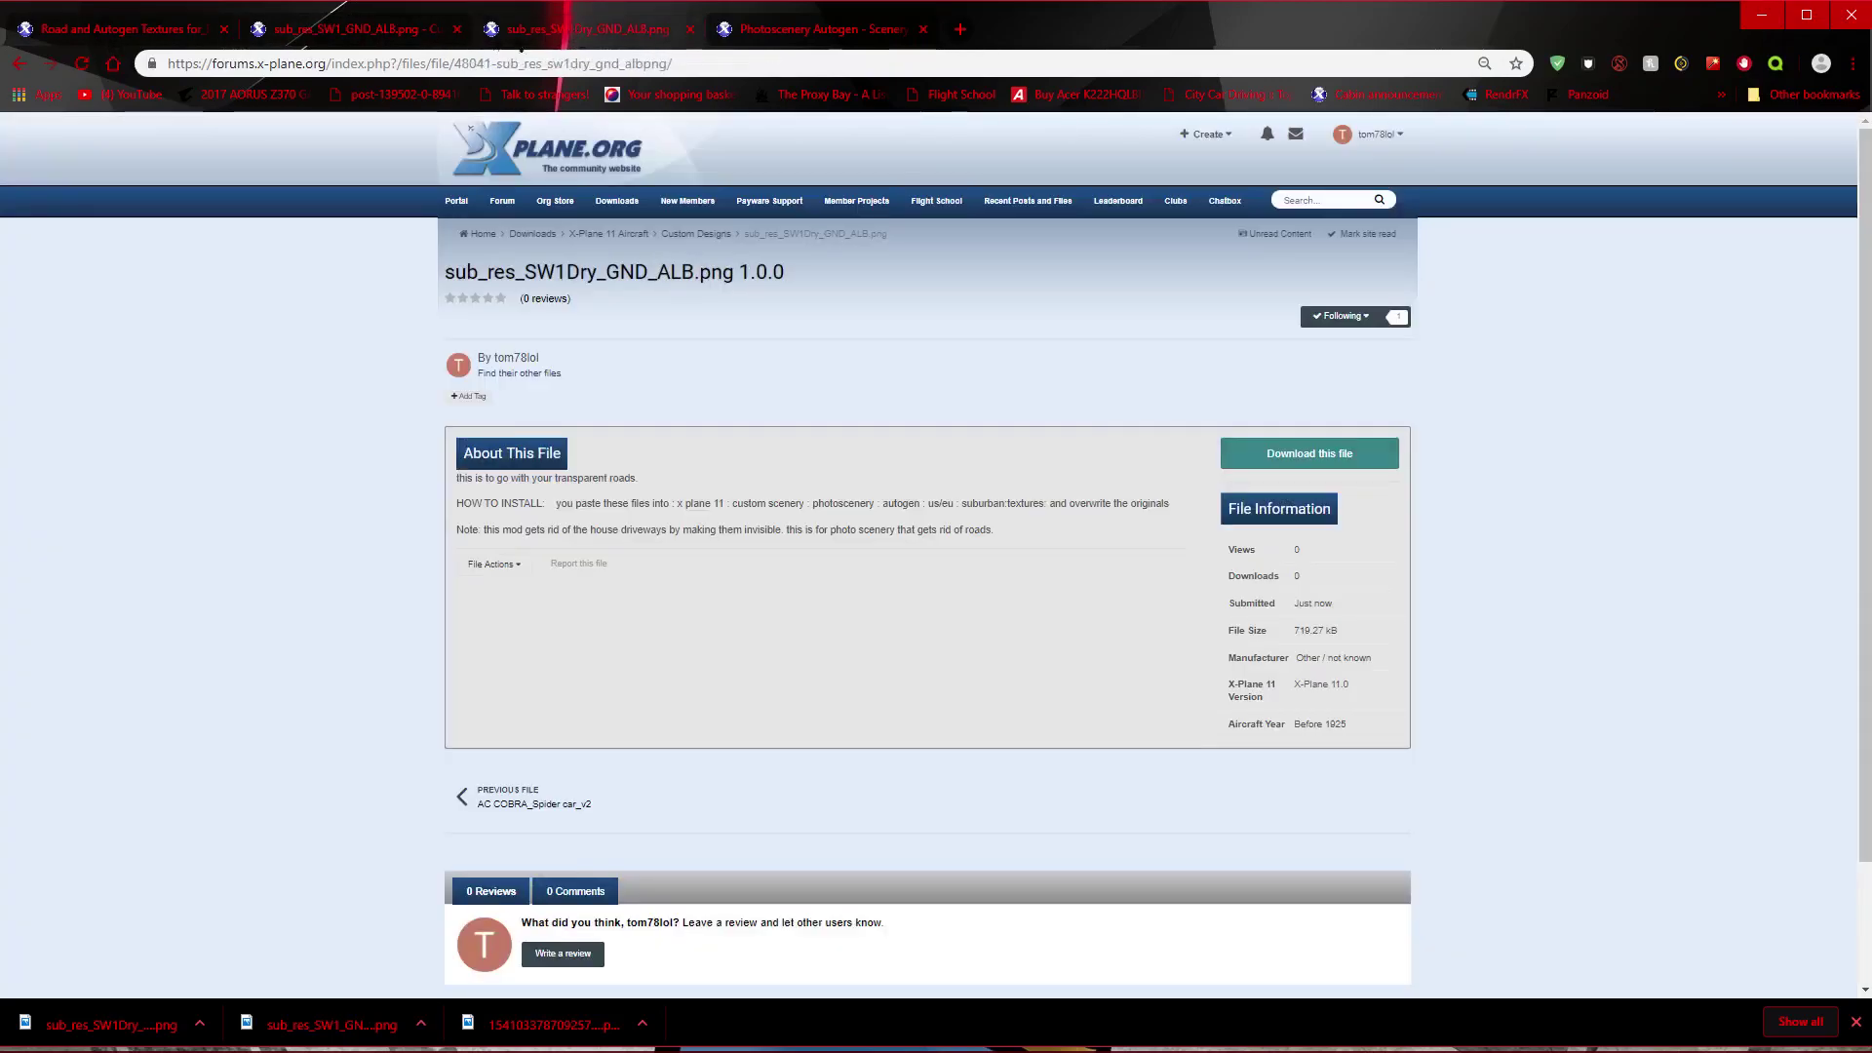
key("ctrl+1")
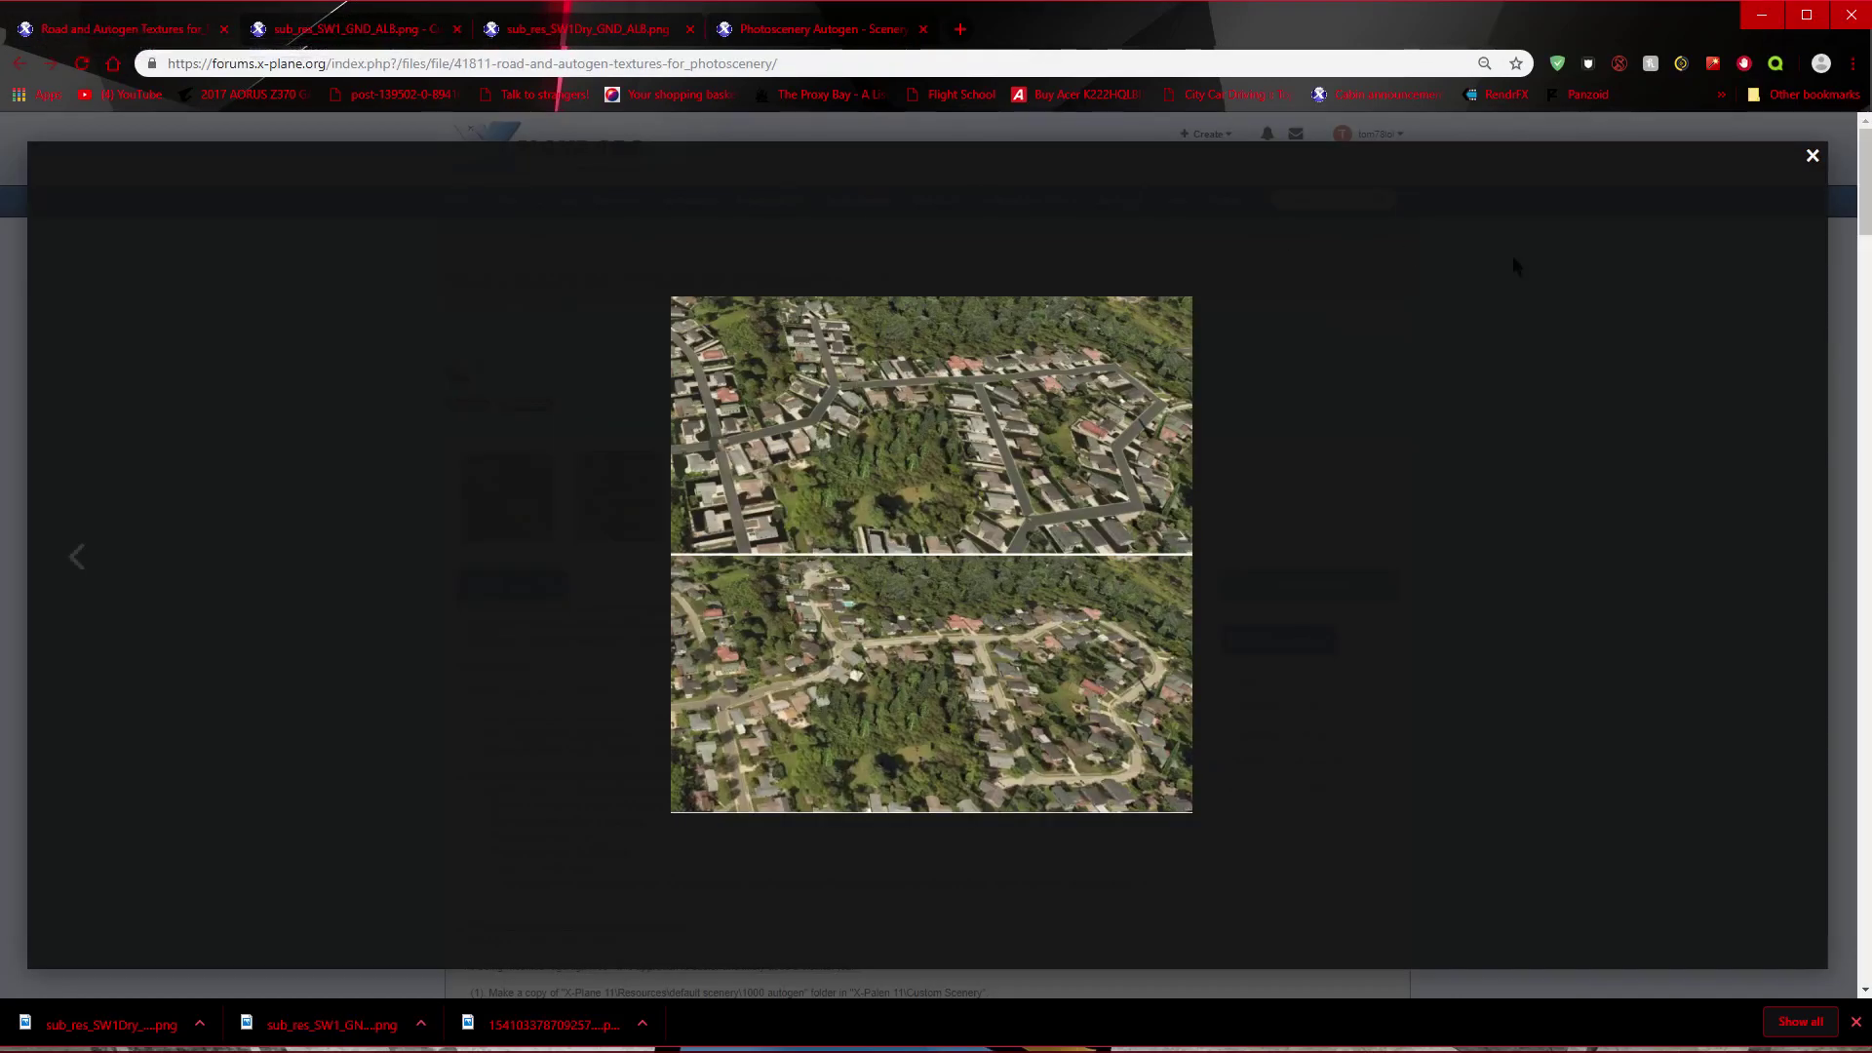
left_click(1813, 155)
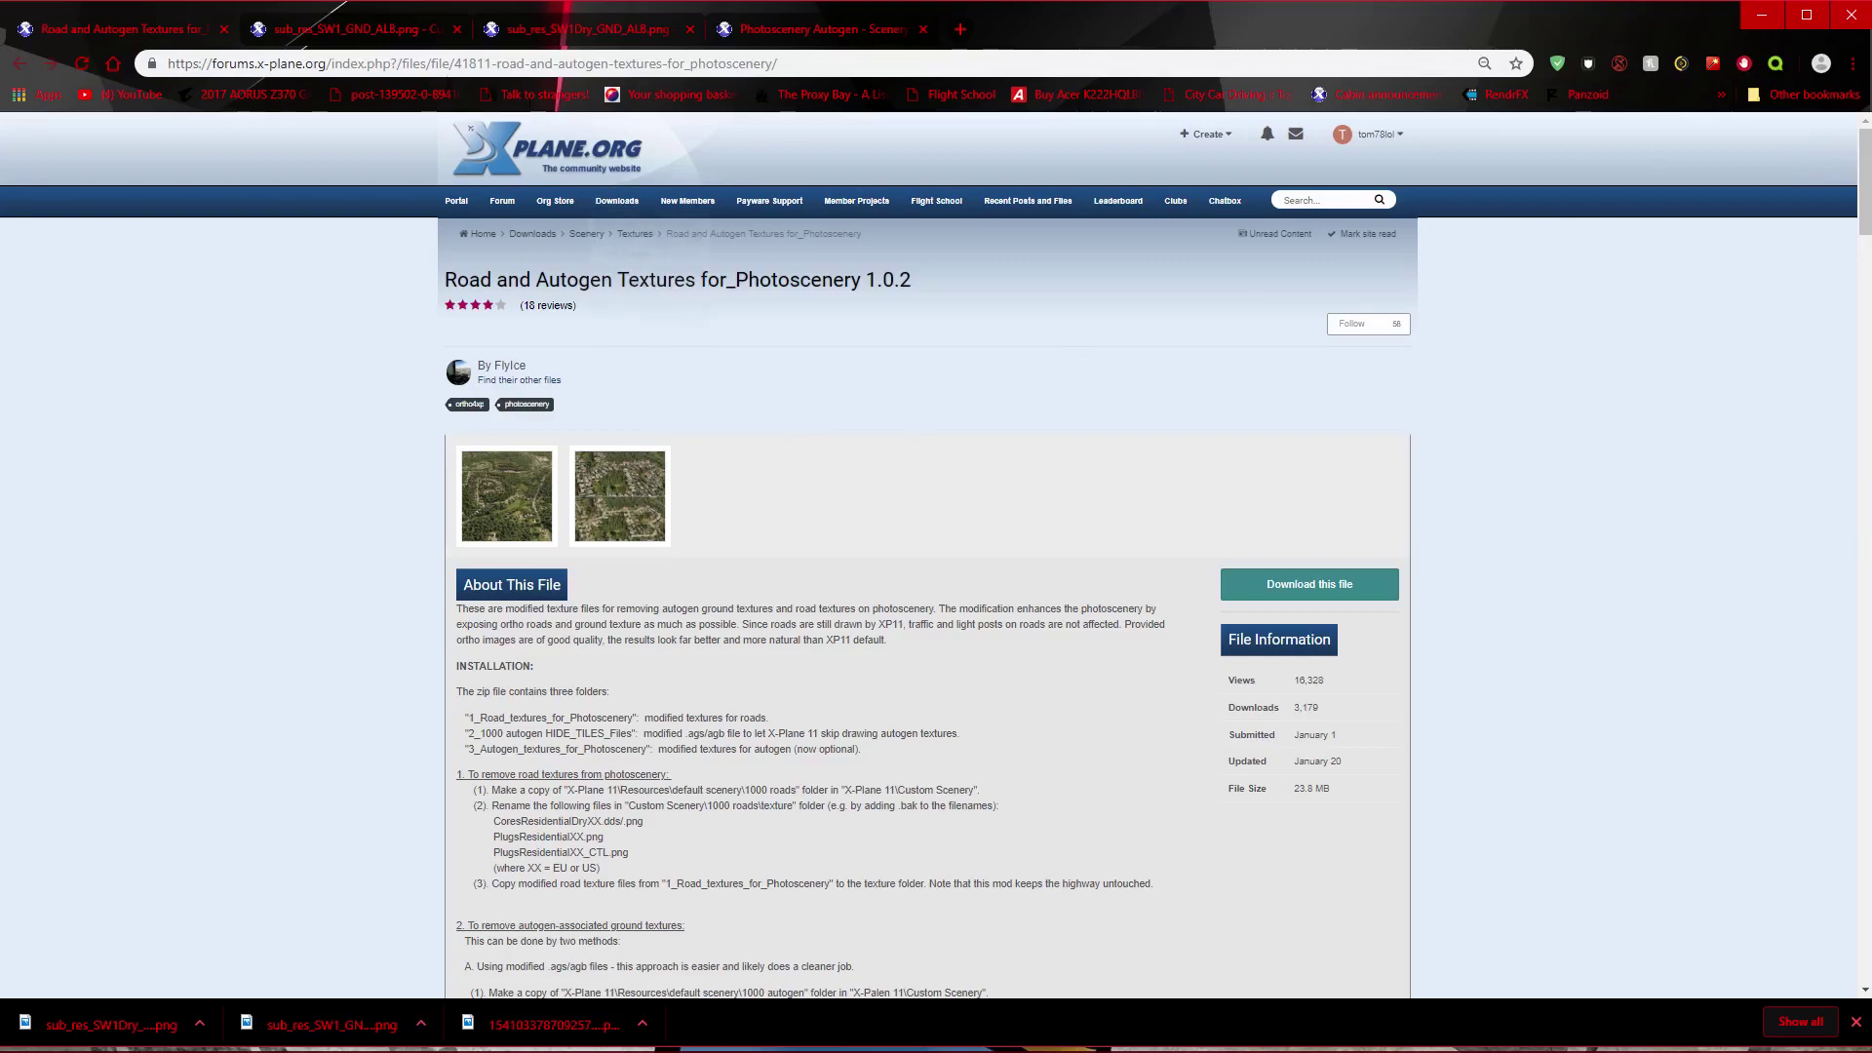
key("ctrl+Tab")
key("ctrl+Tab")
key("ctrl+Tab")
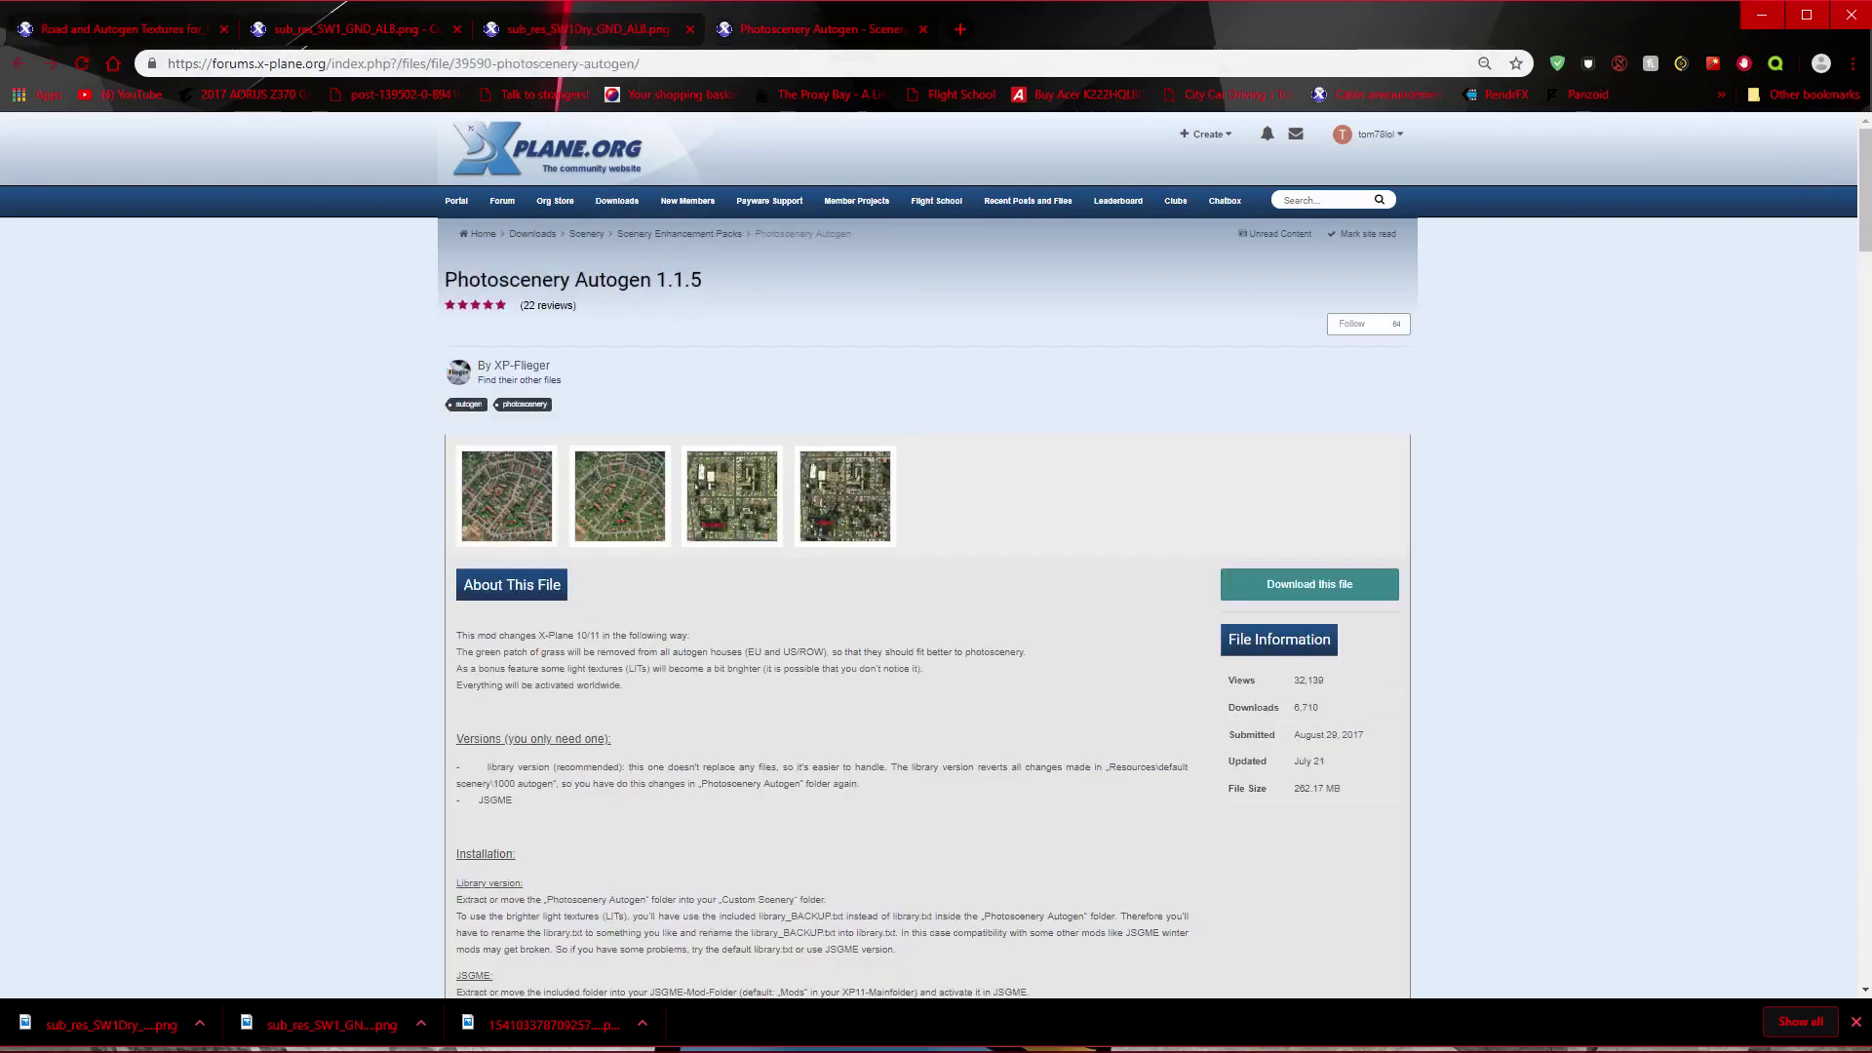
Step: Open and close a new tab, then return to the sub_res_SW1Dry_GND_ALB.png page
key("ctrl+t")
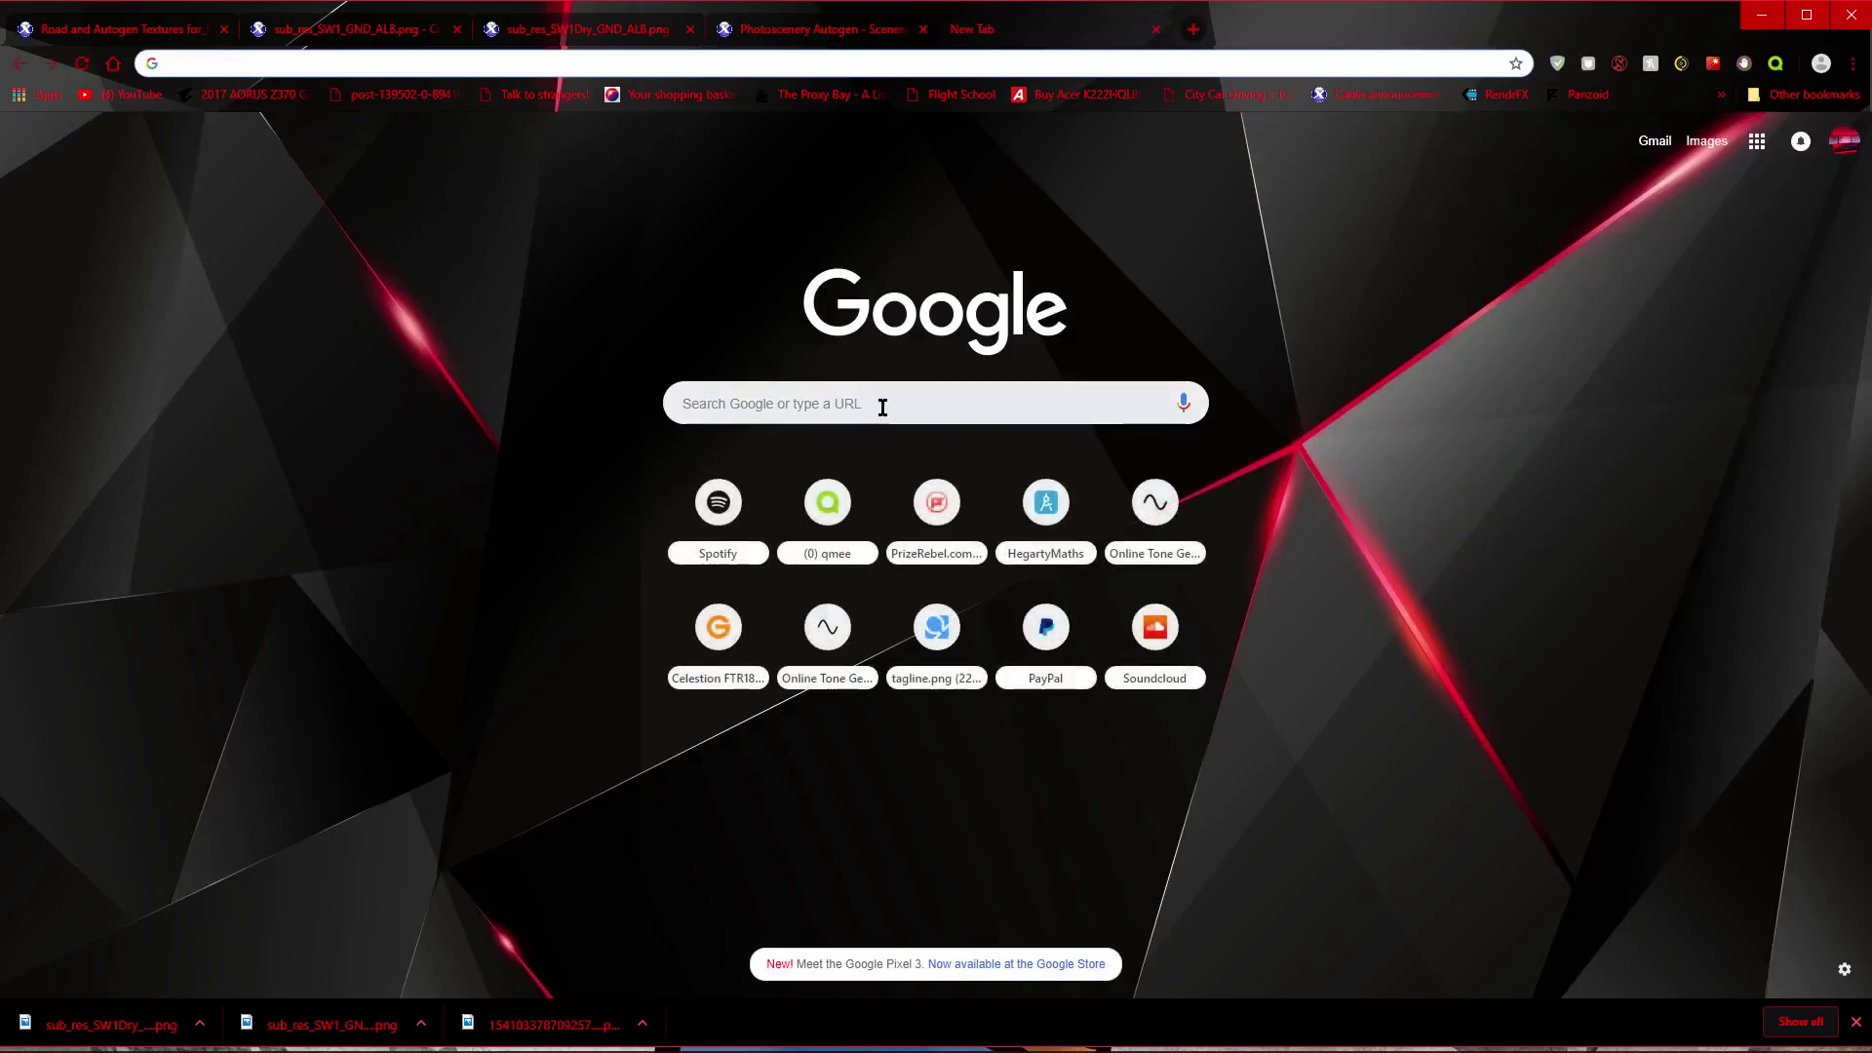
left_click(825, 401)
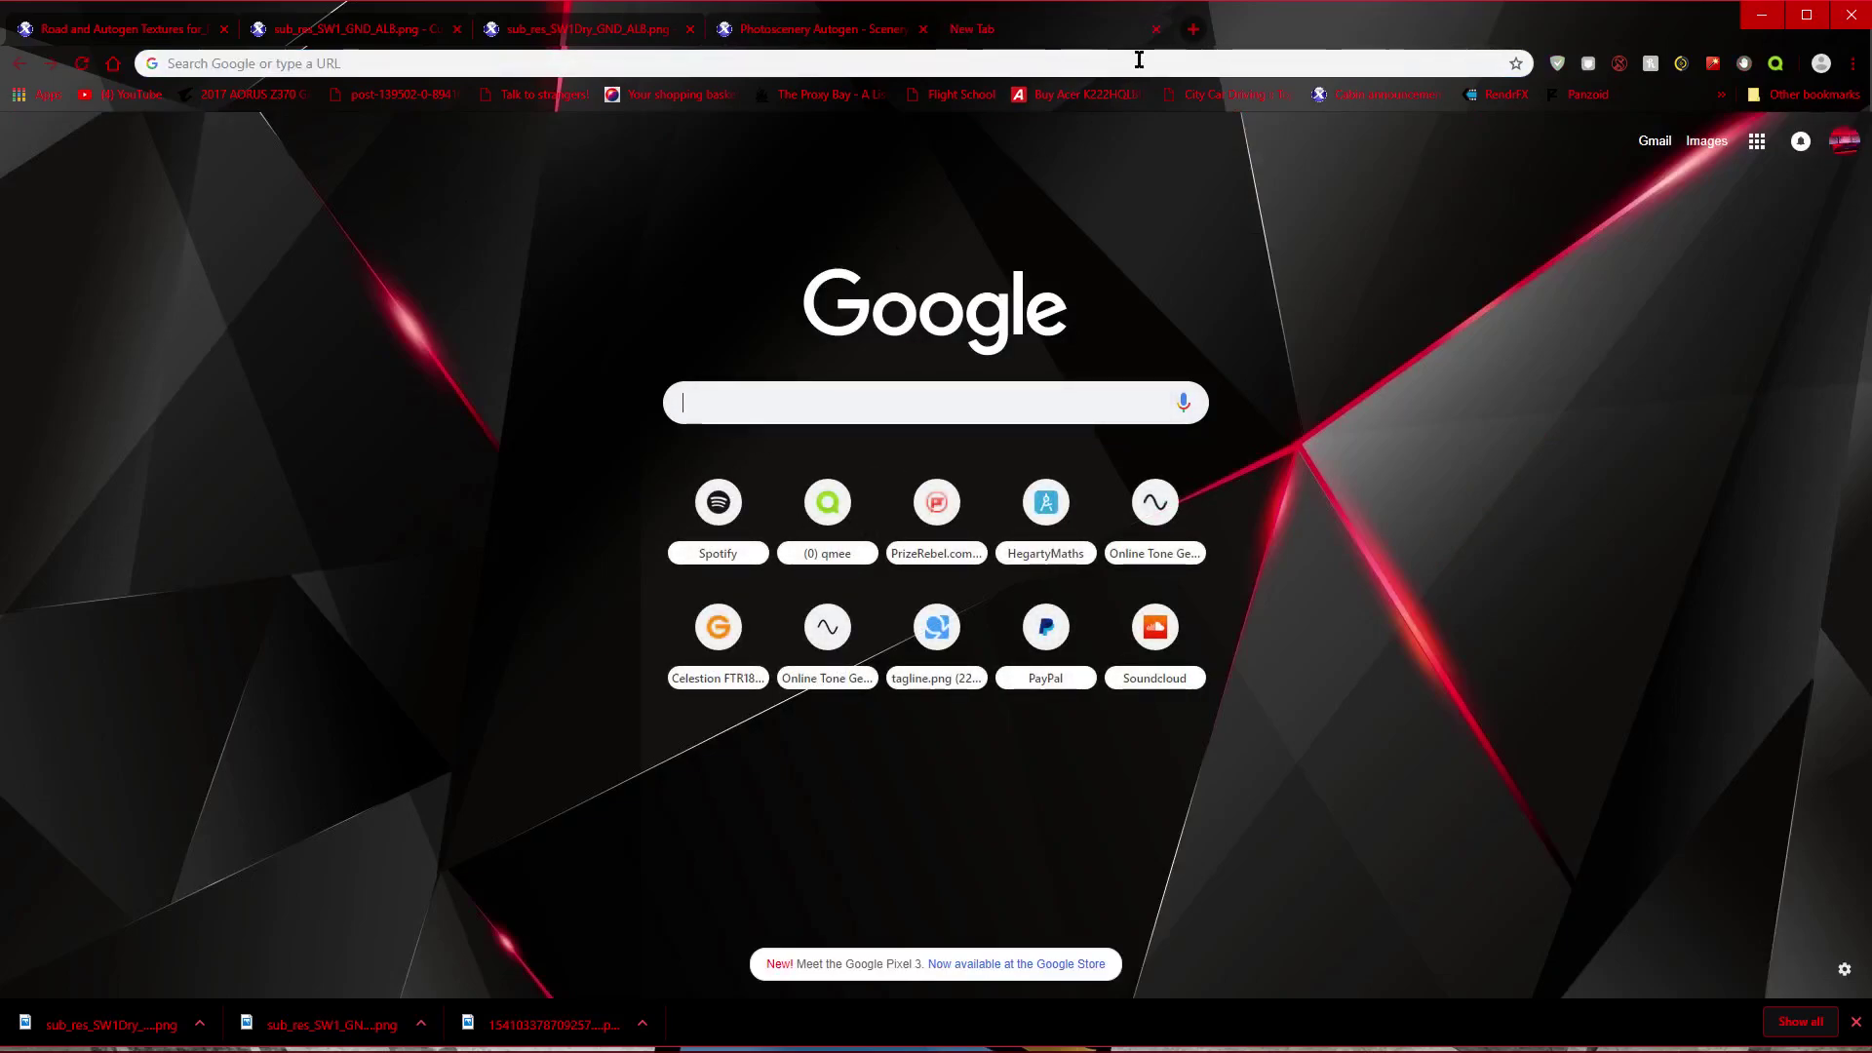
left_click(1155, 28)
left_click(649, 30)
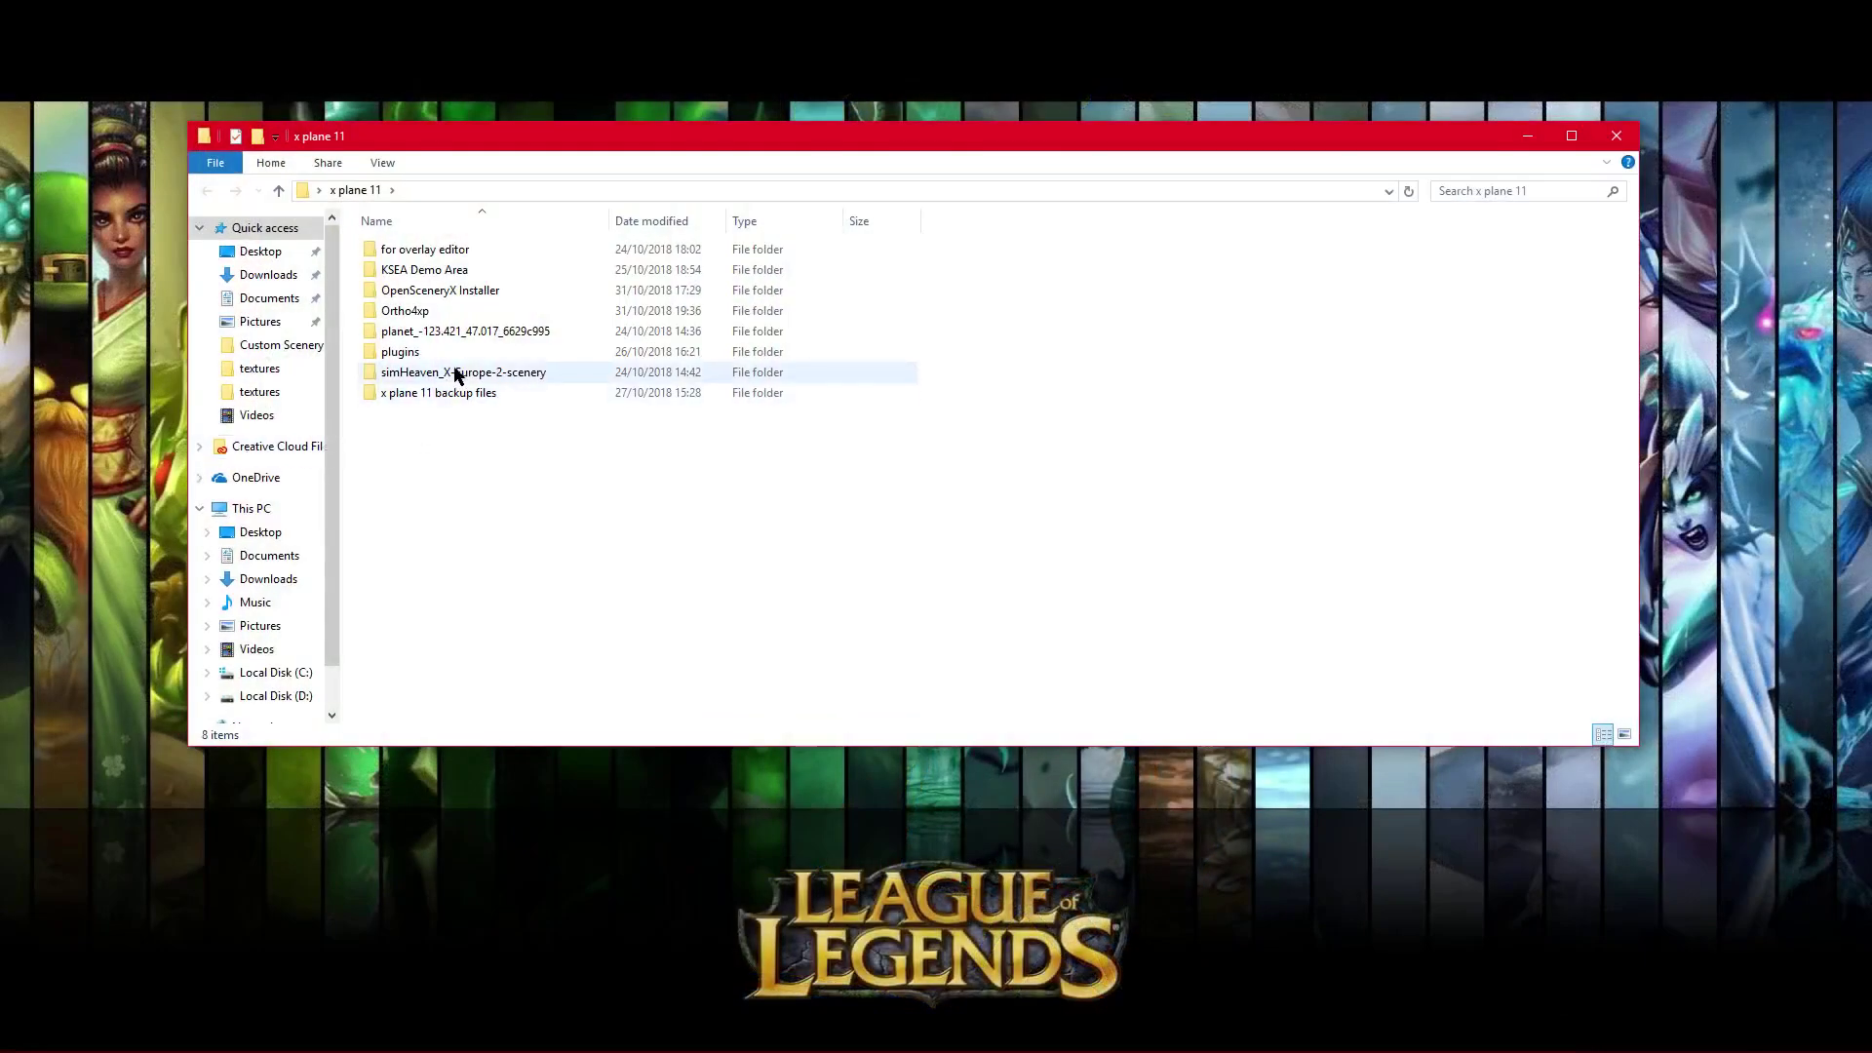
Step: Open x plane 11 backup files > X-Plane 11 > Custom Scenery > Photoscenery Autogen > EU > textures
double_click(438, 393)
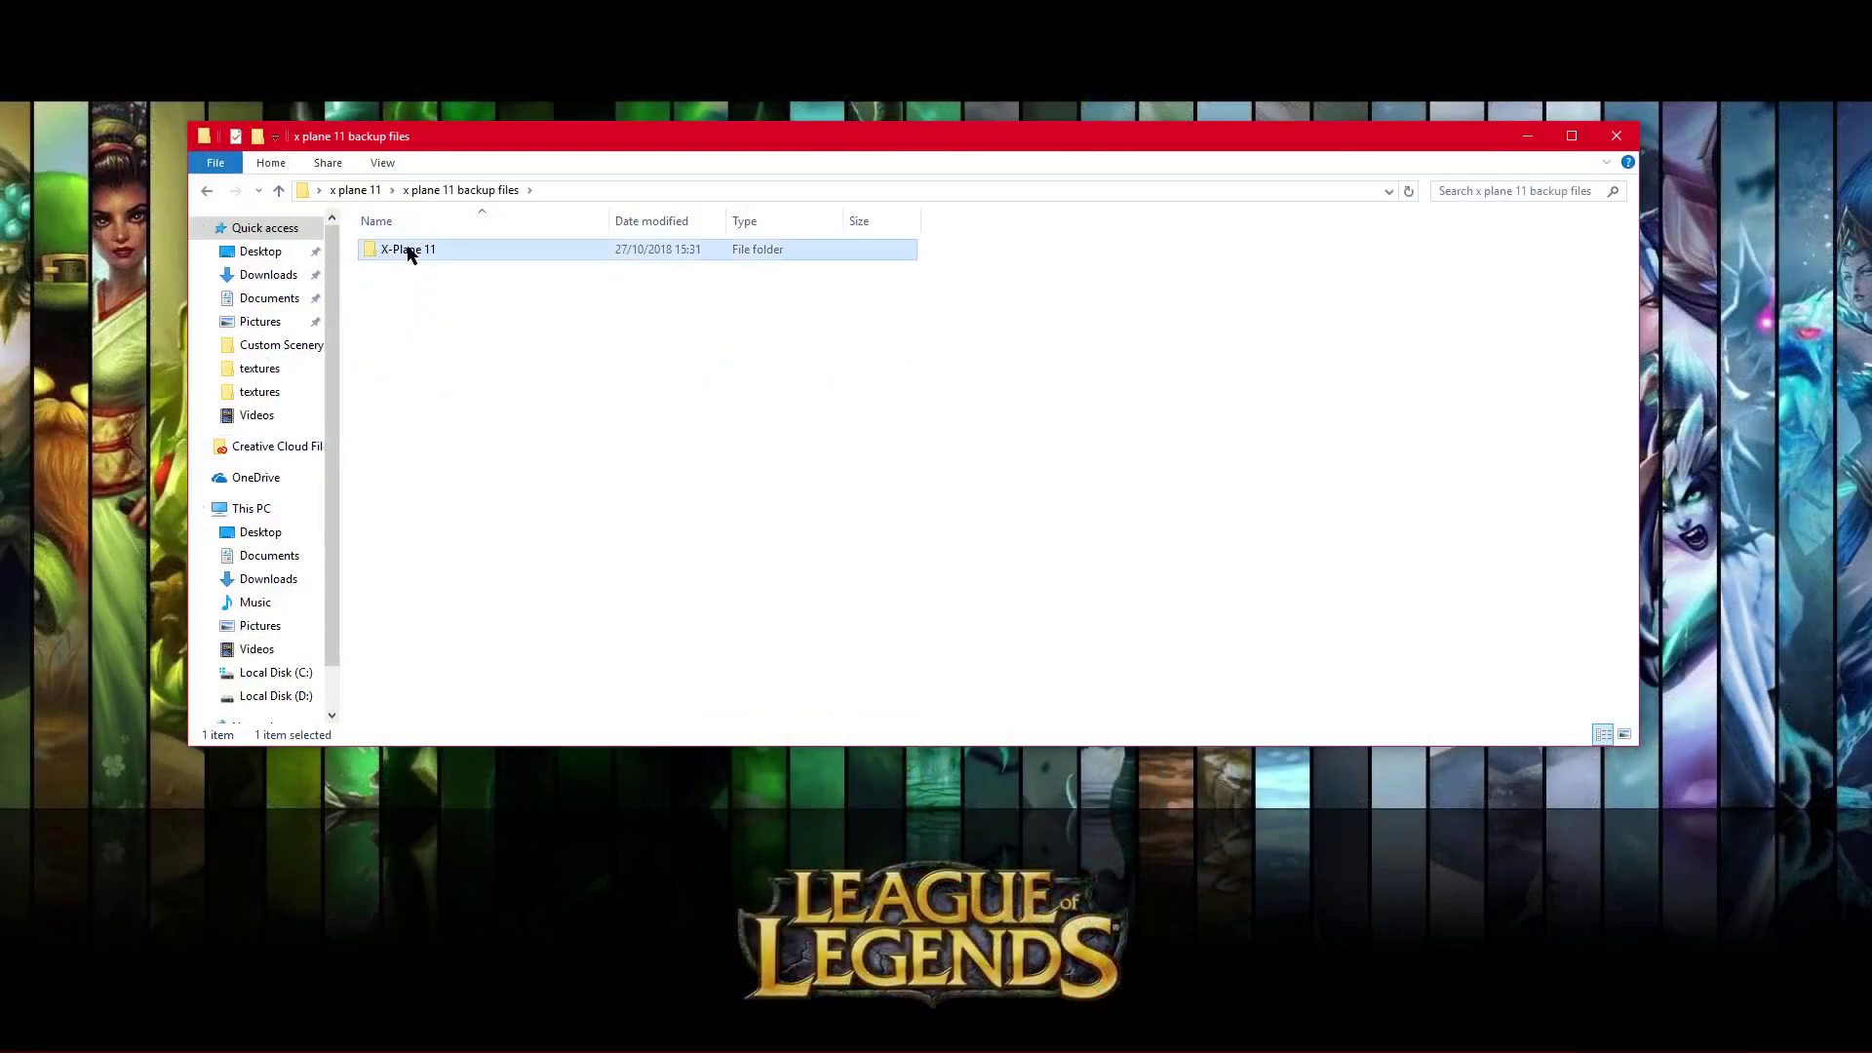
double_click(406, 250)
double_click(412, 310)
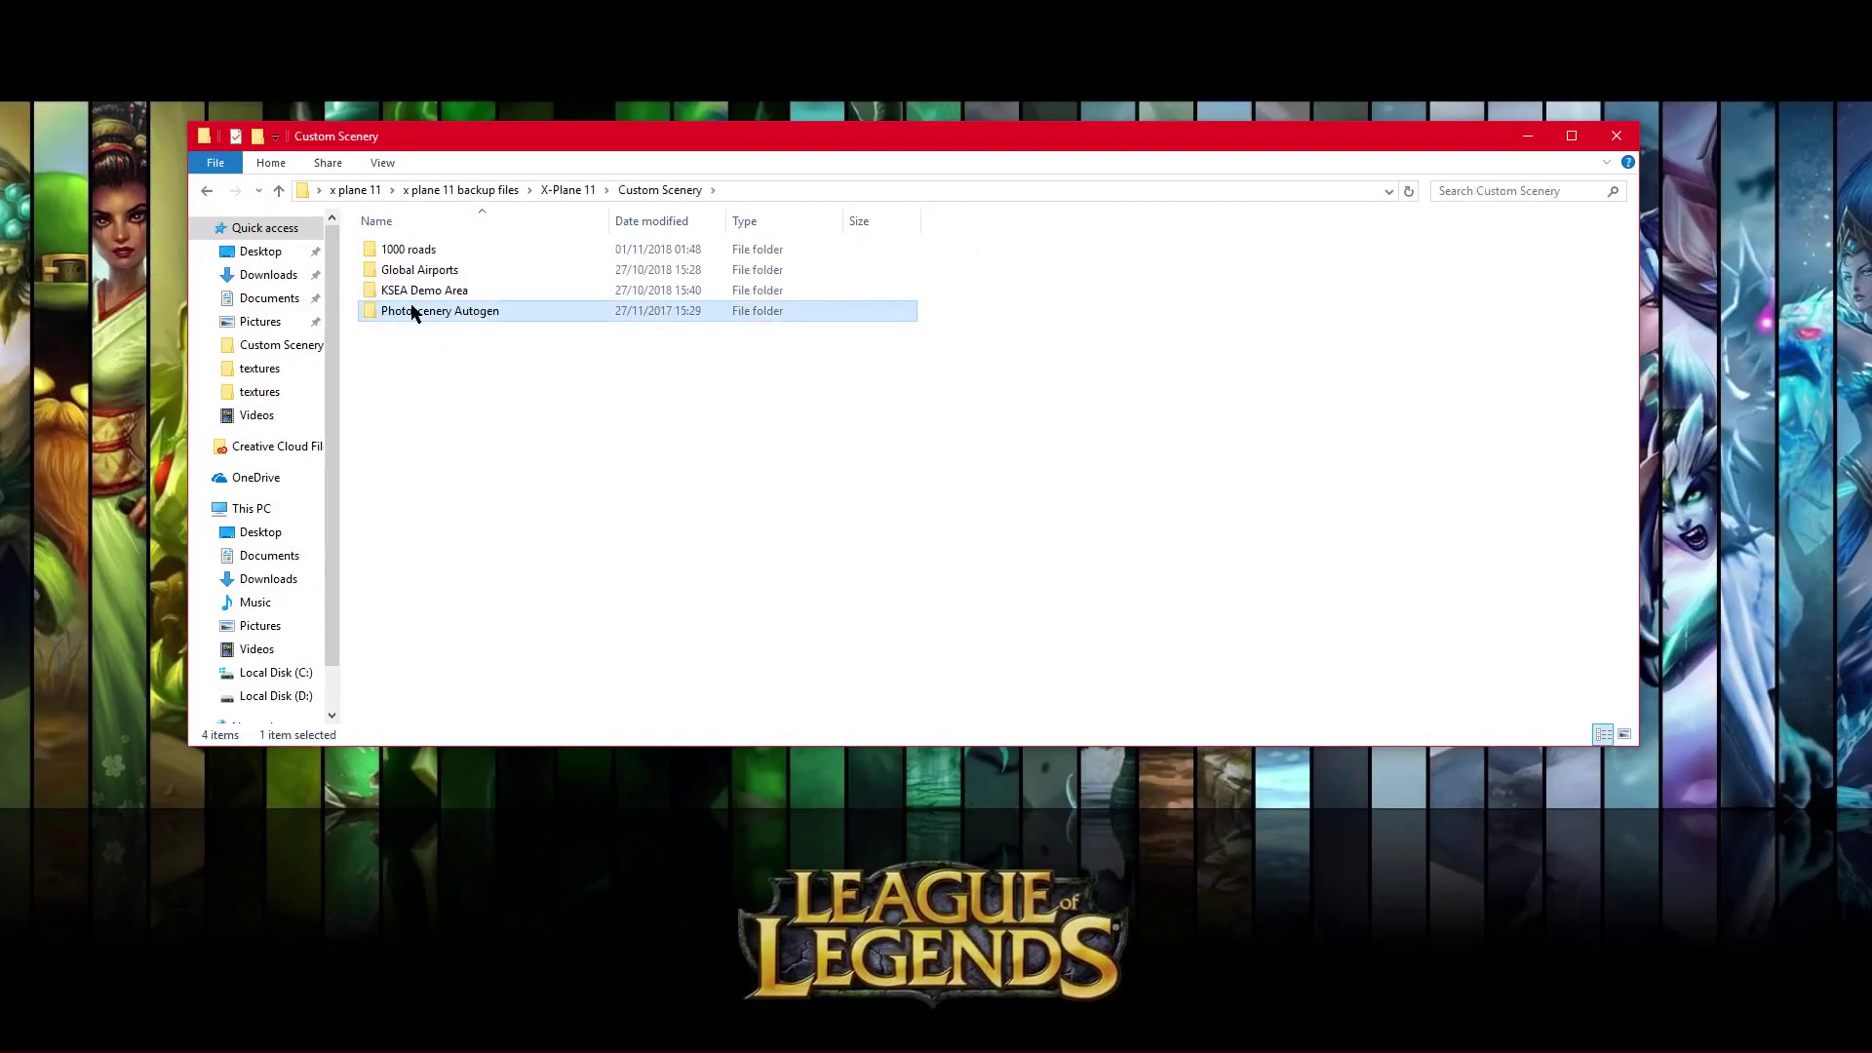
double_click(412, 310)
double_click(415, 271)
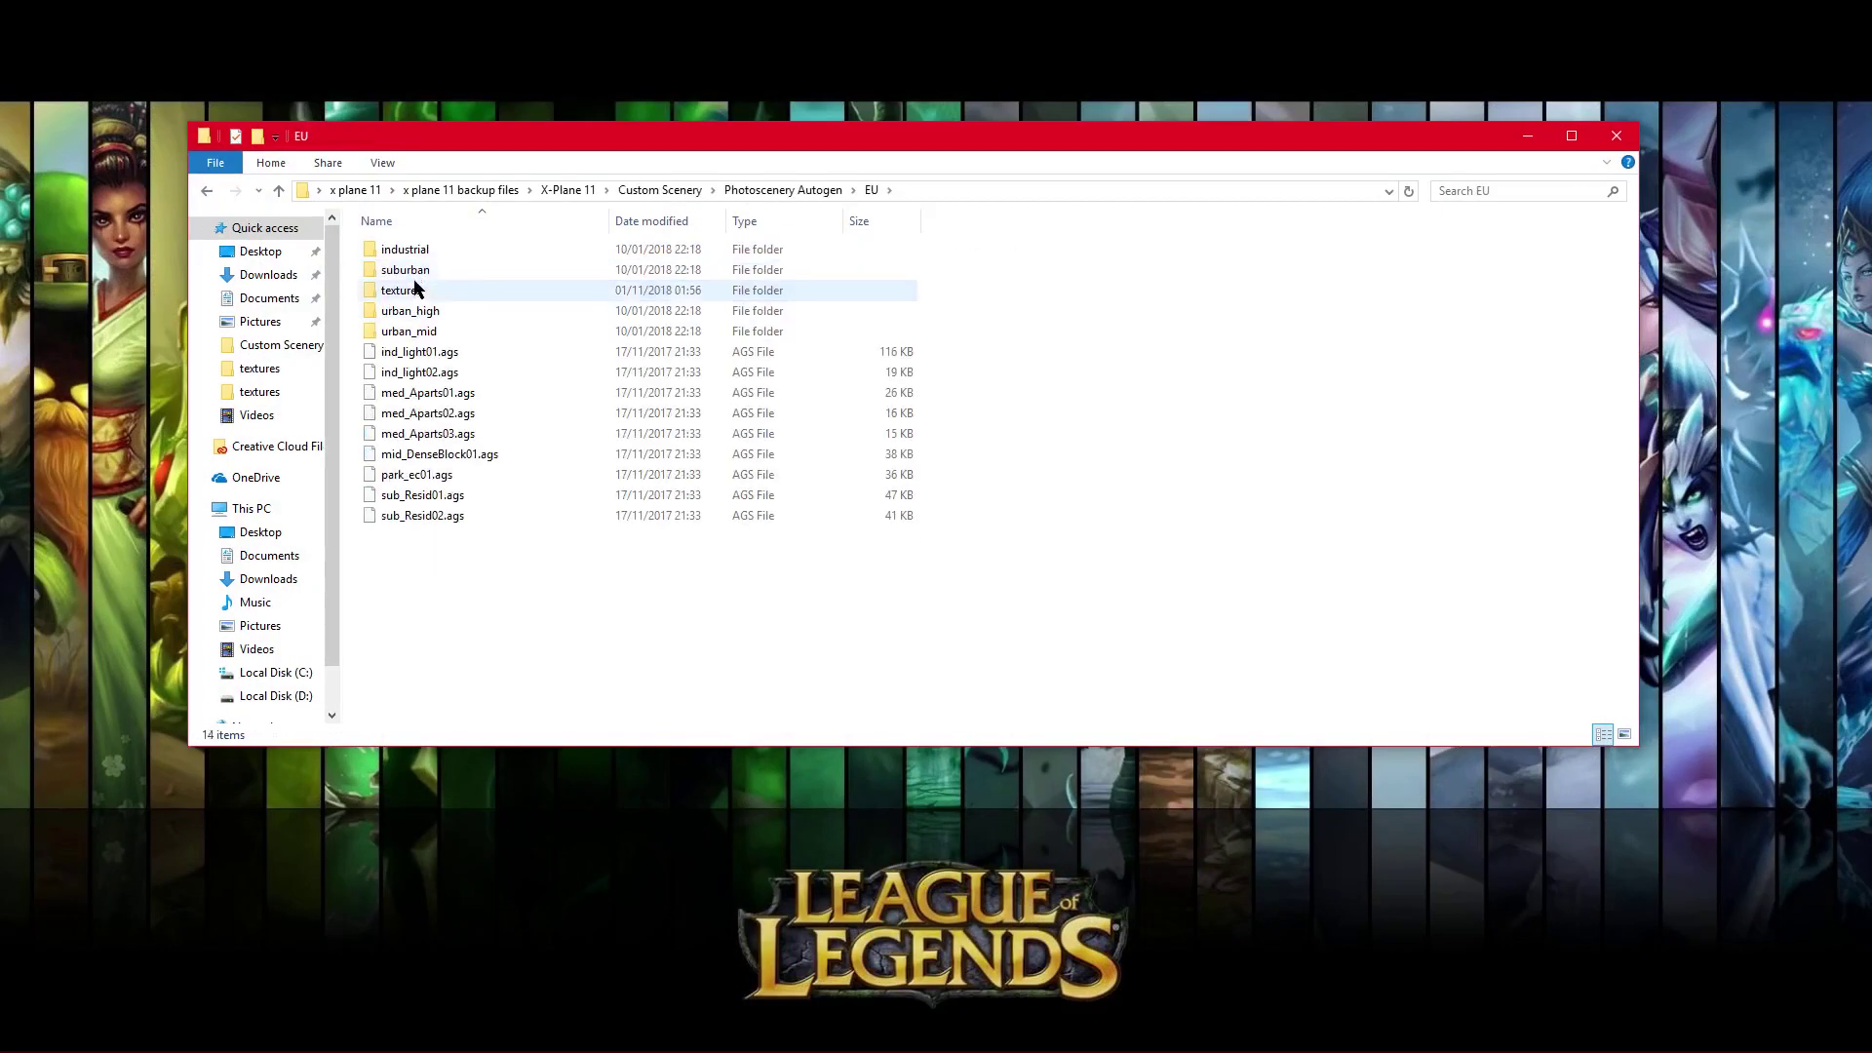
double_click(416, 290)
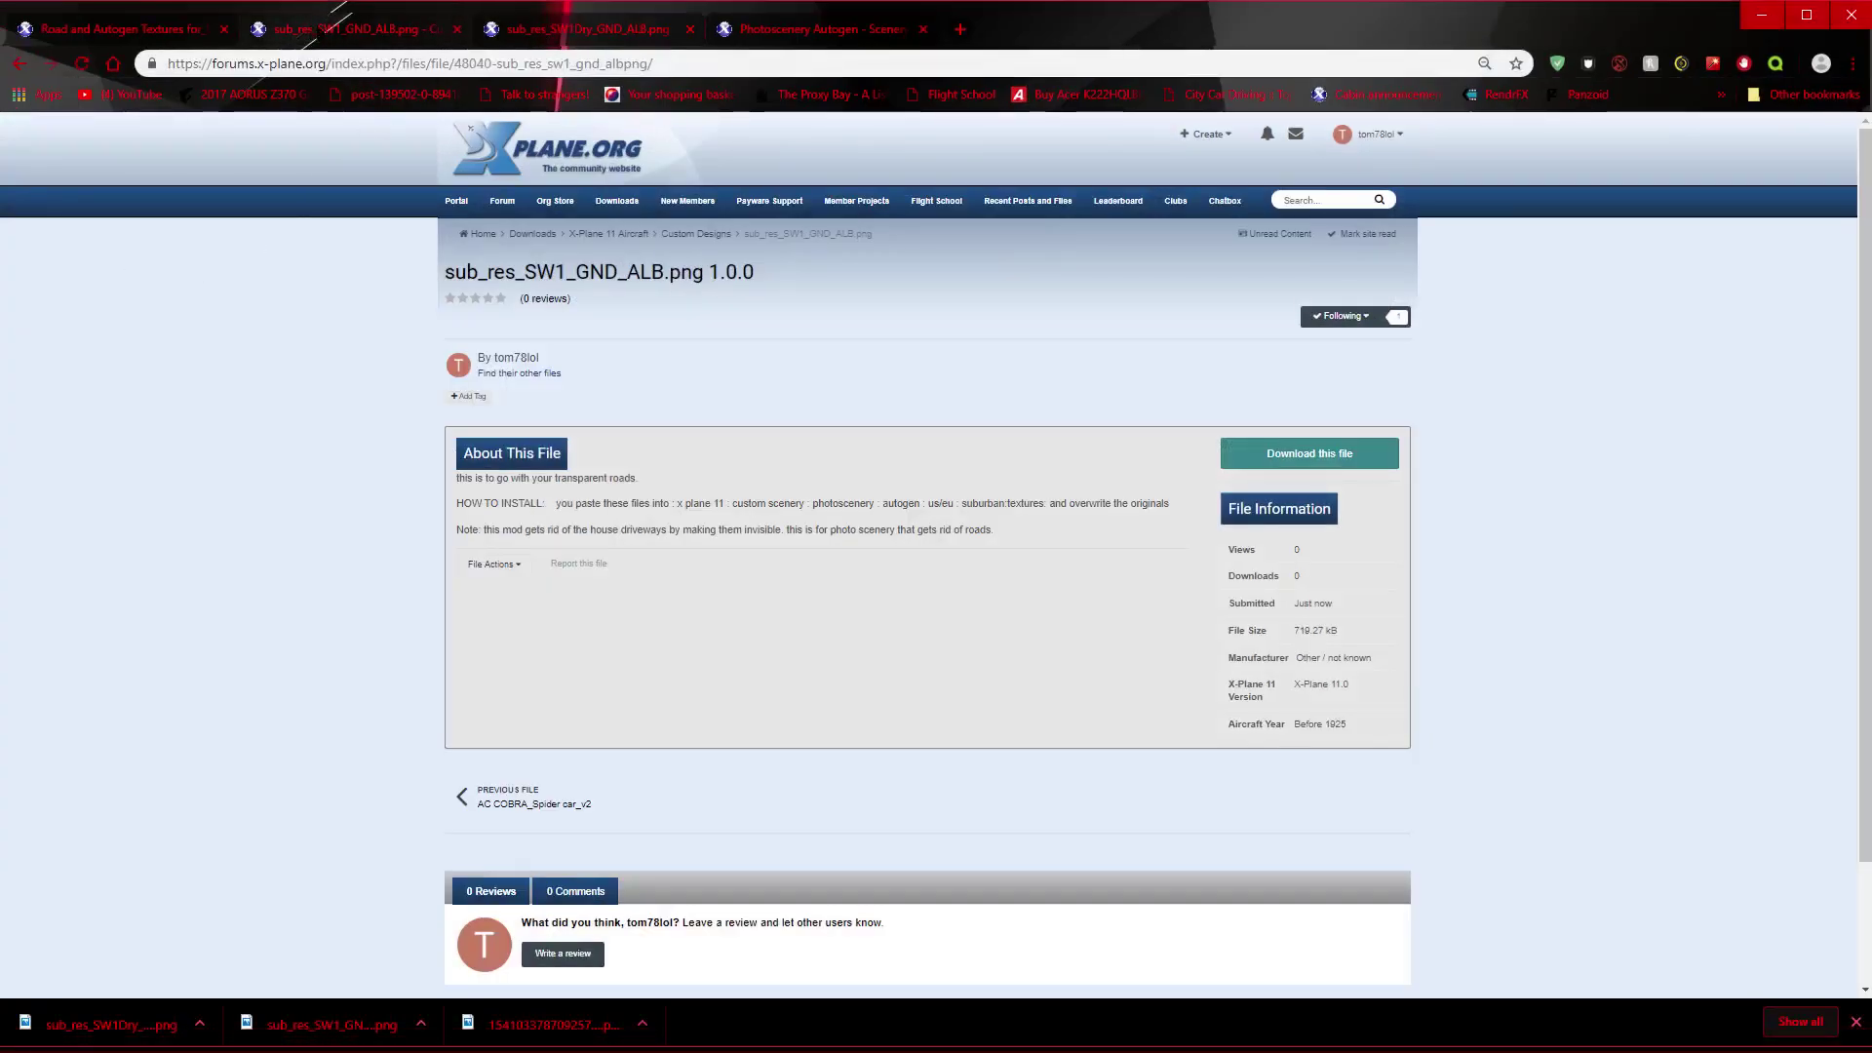
left_click(585, 28)
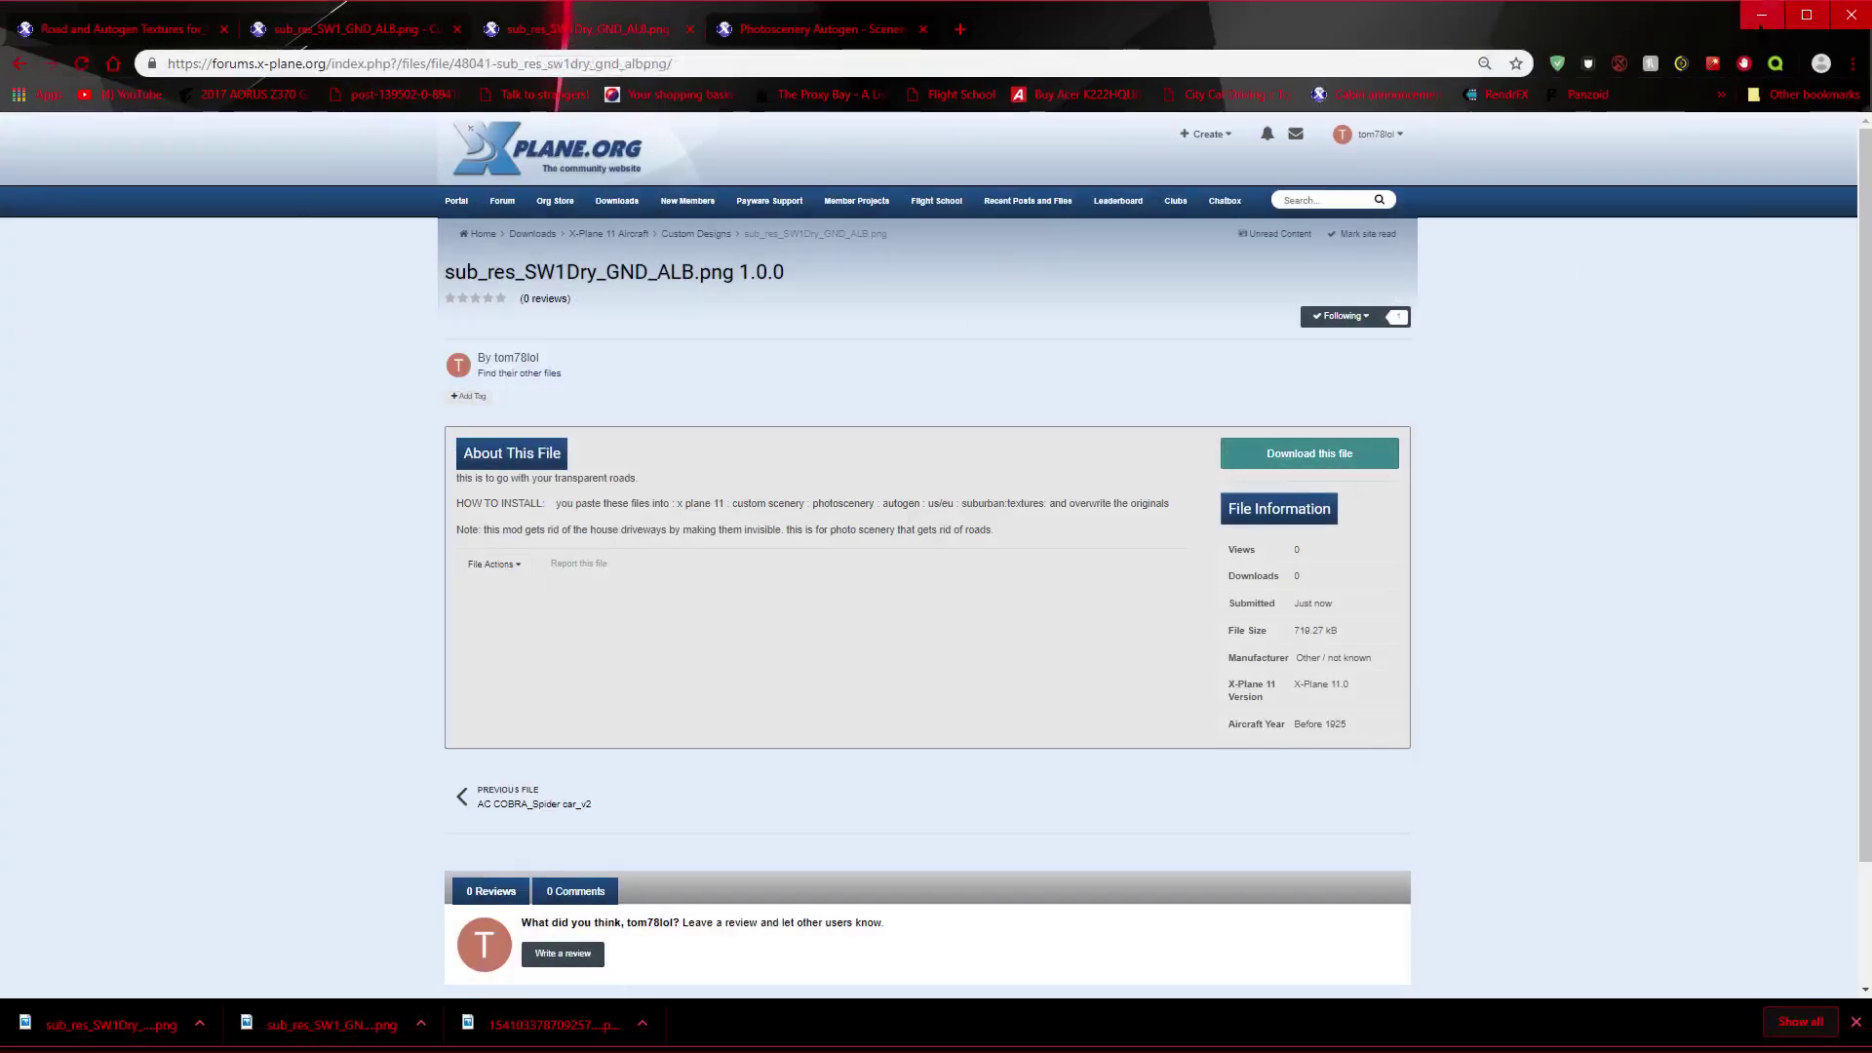
left_click(1761, 15)
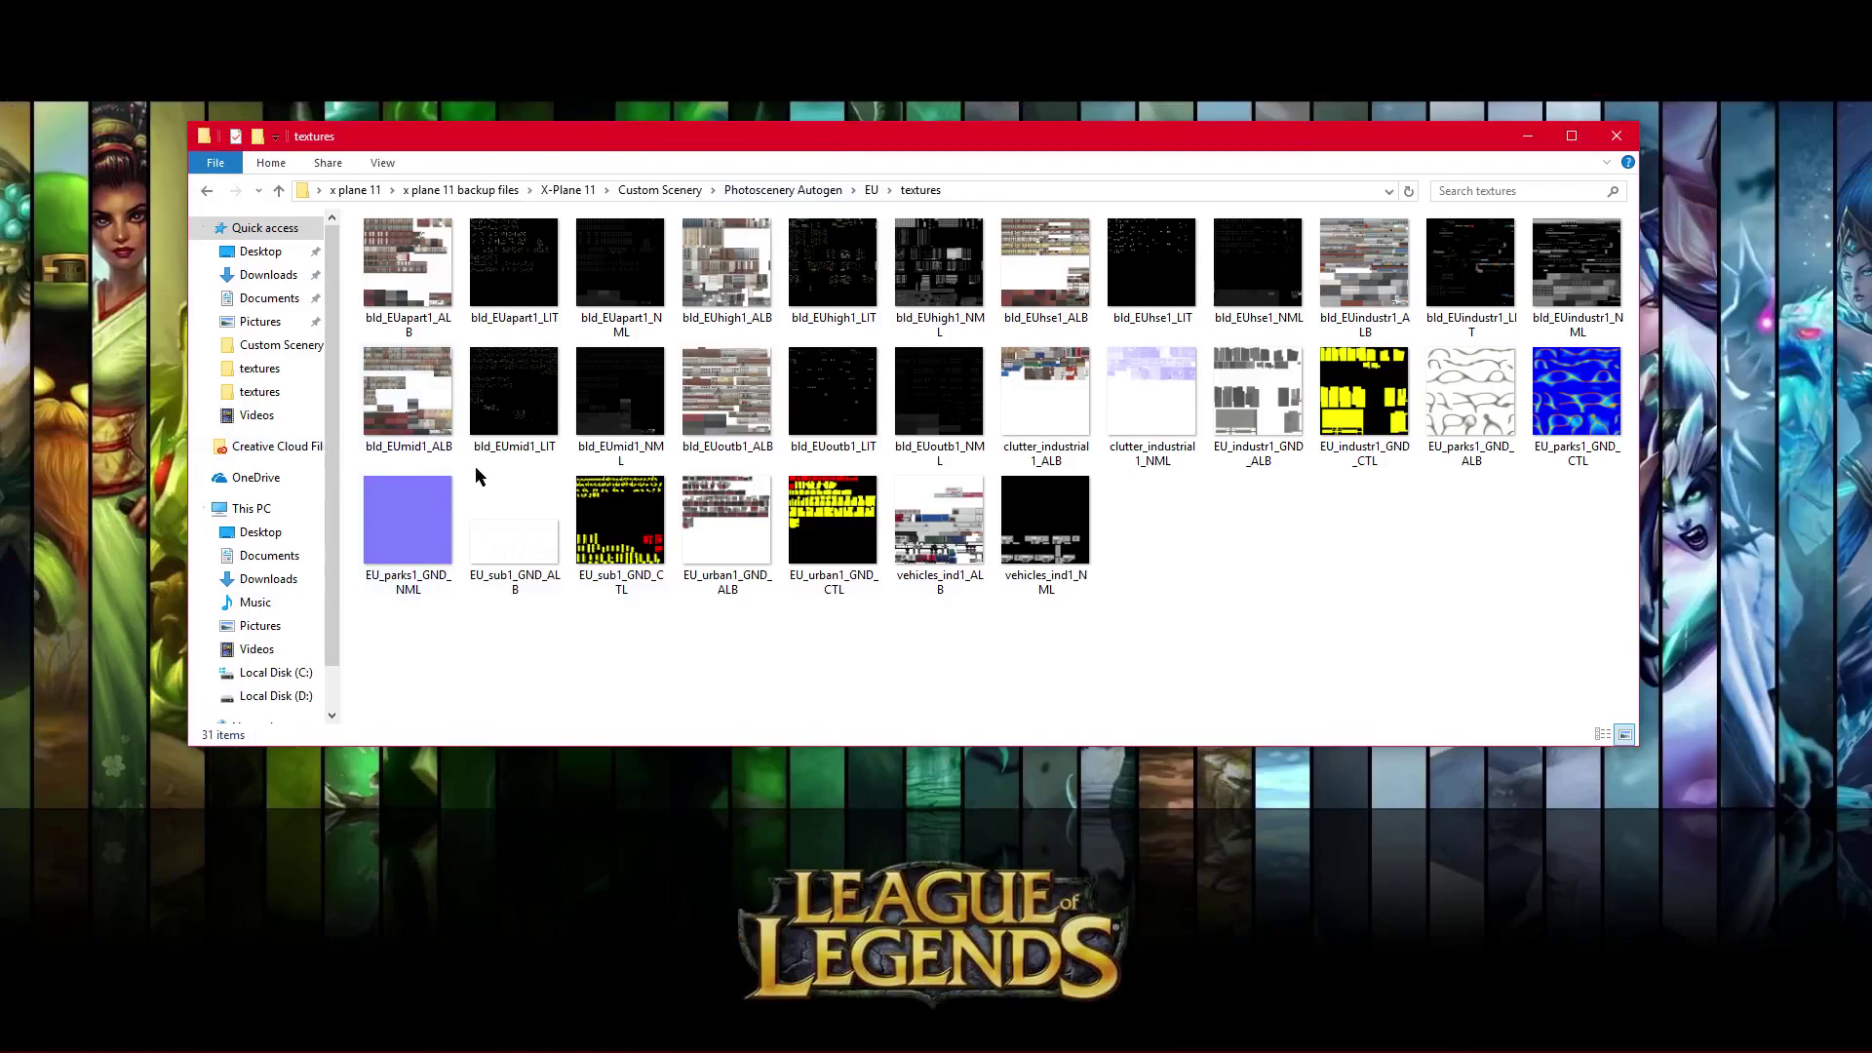
Step: Start renaming EU_sub1_GND_ALB but cancel, keeping its name, and clear the selection
right_click(502, 498)
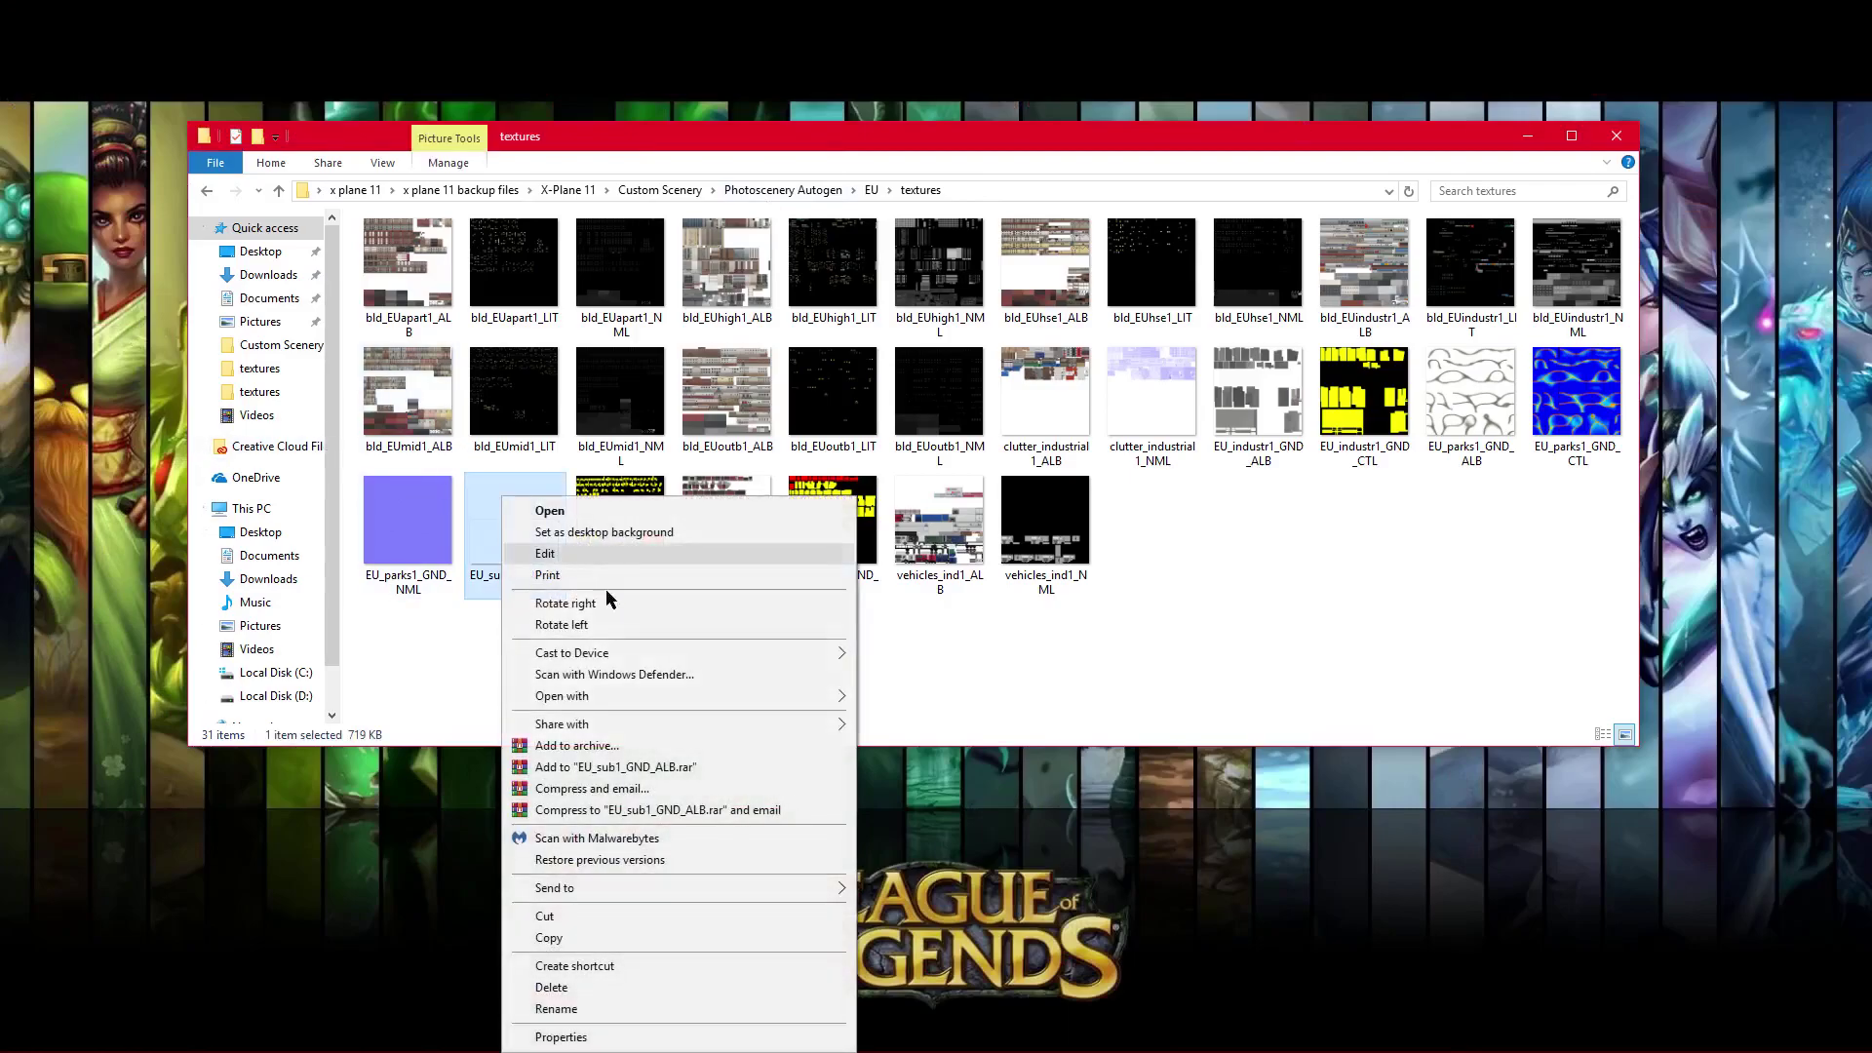
left_click(573, 1008)
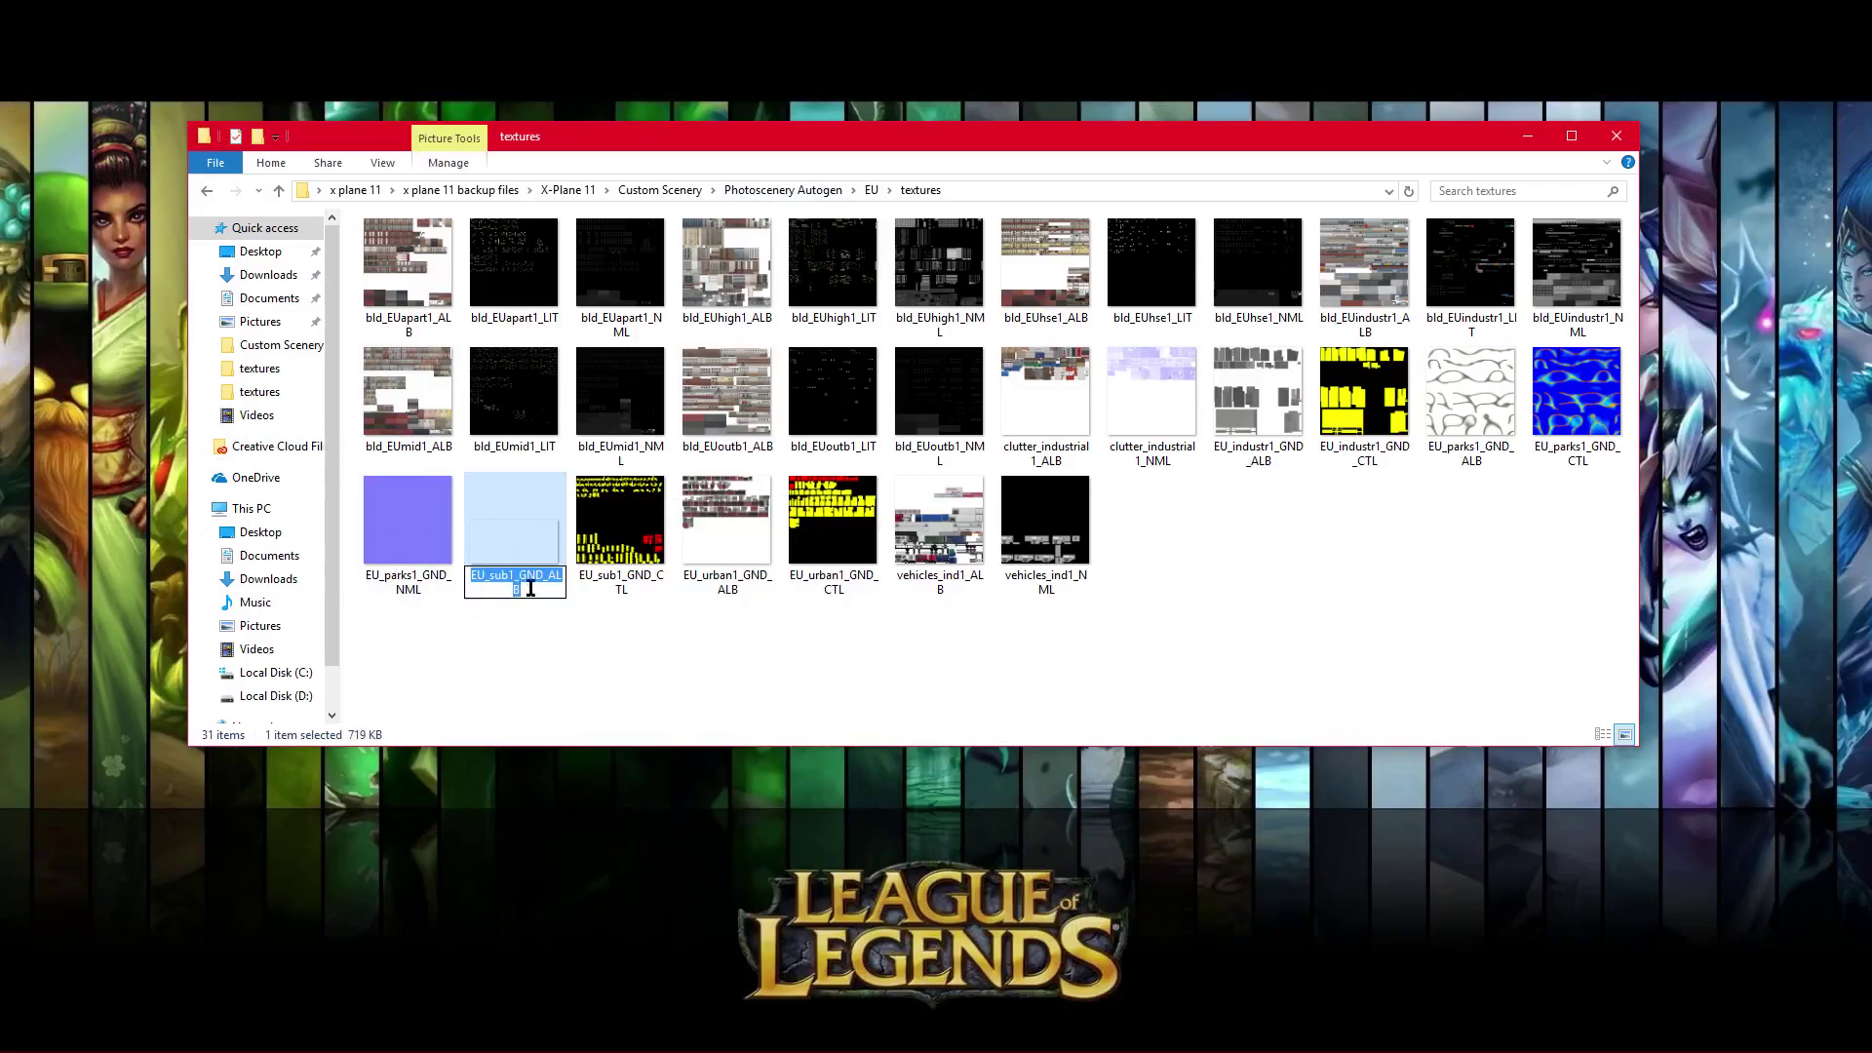
right_click(503, 589)
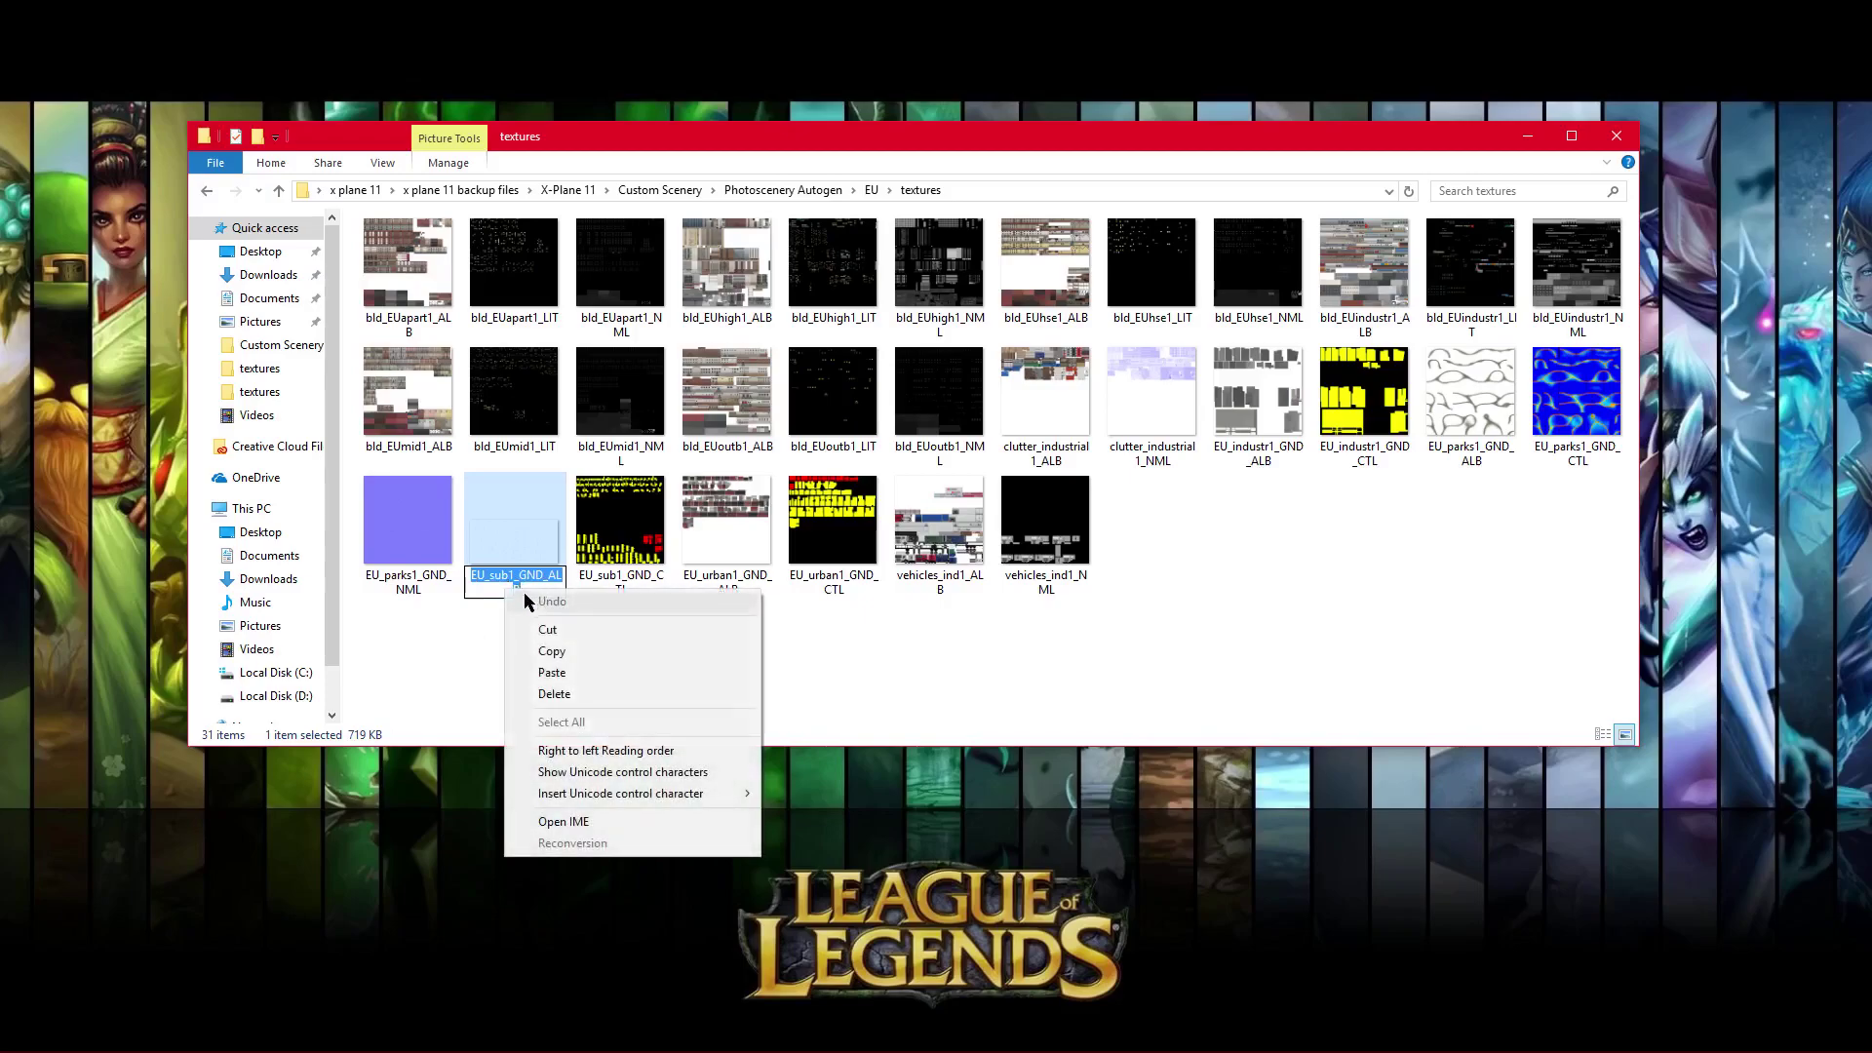
left_click(94, 523)
right_click(53, 520)
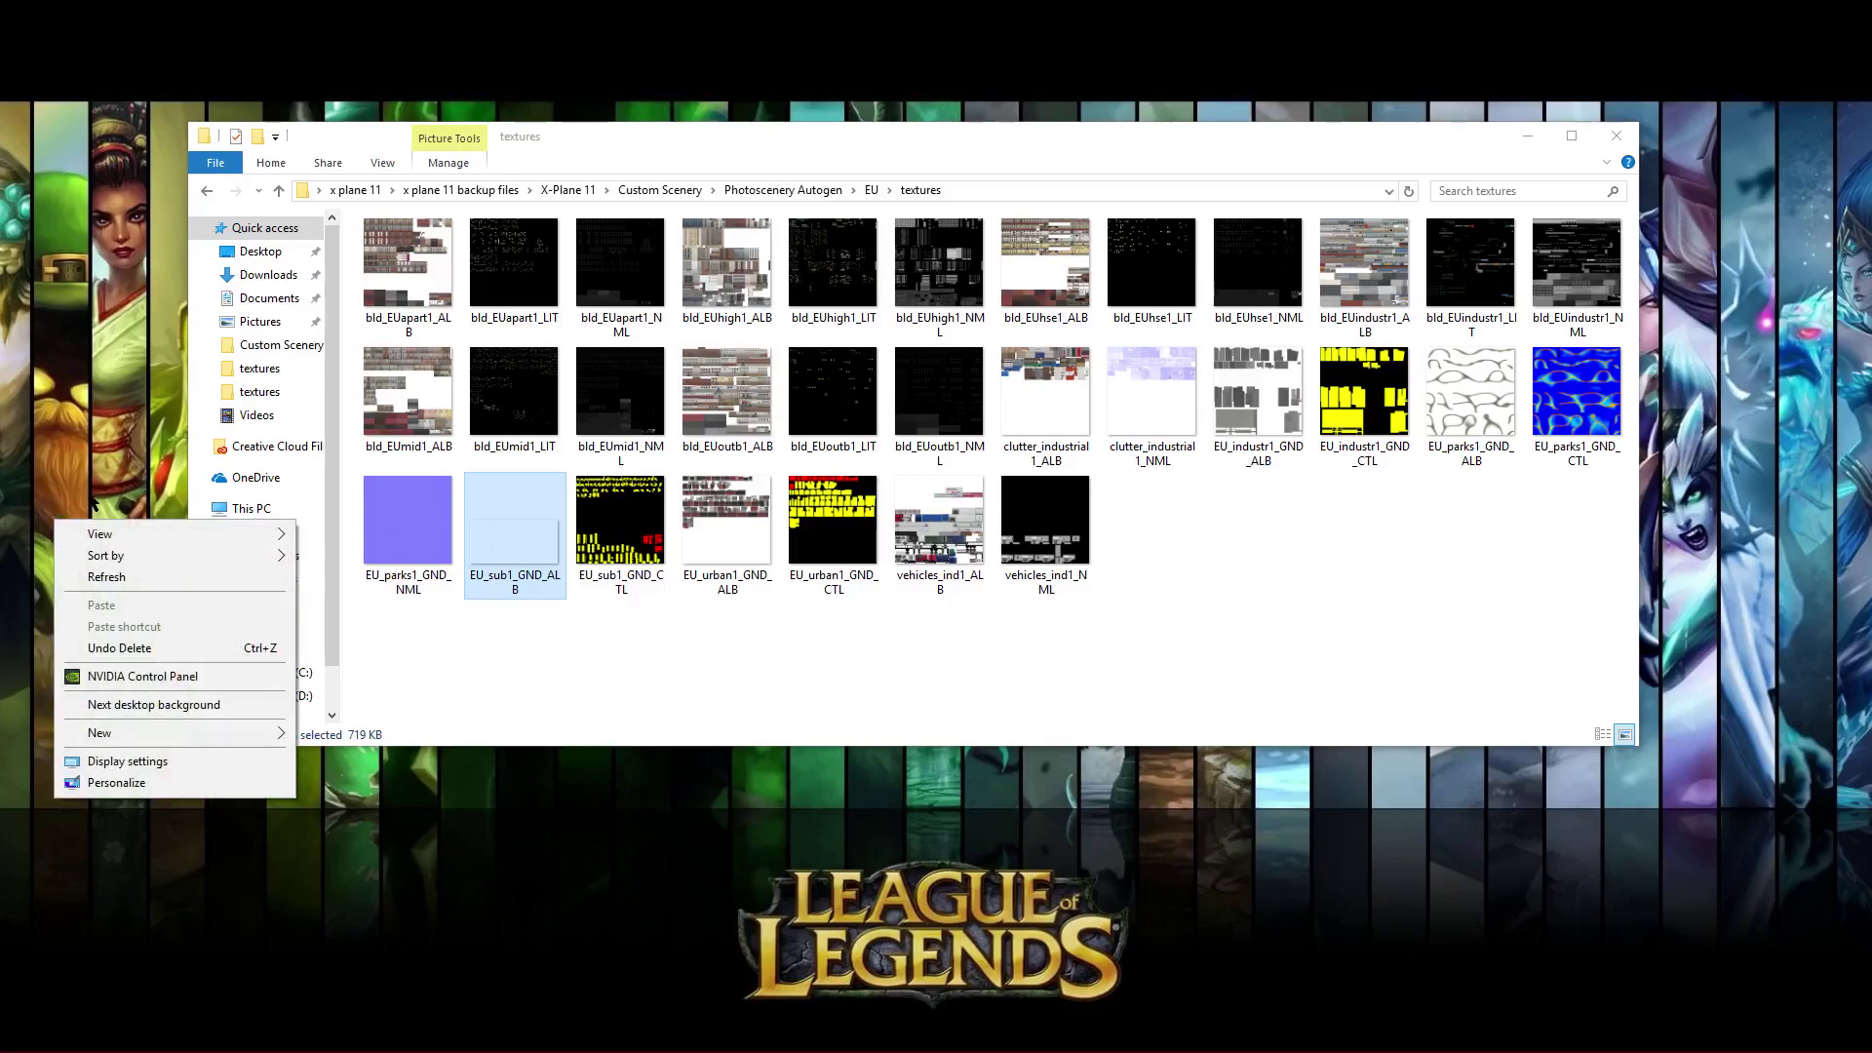
left_click(95, 502)
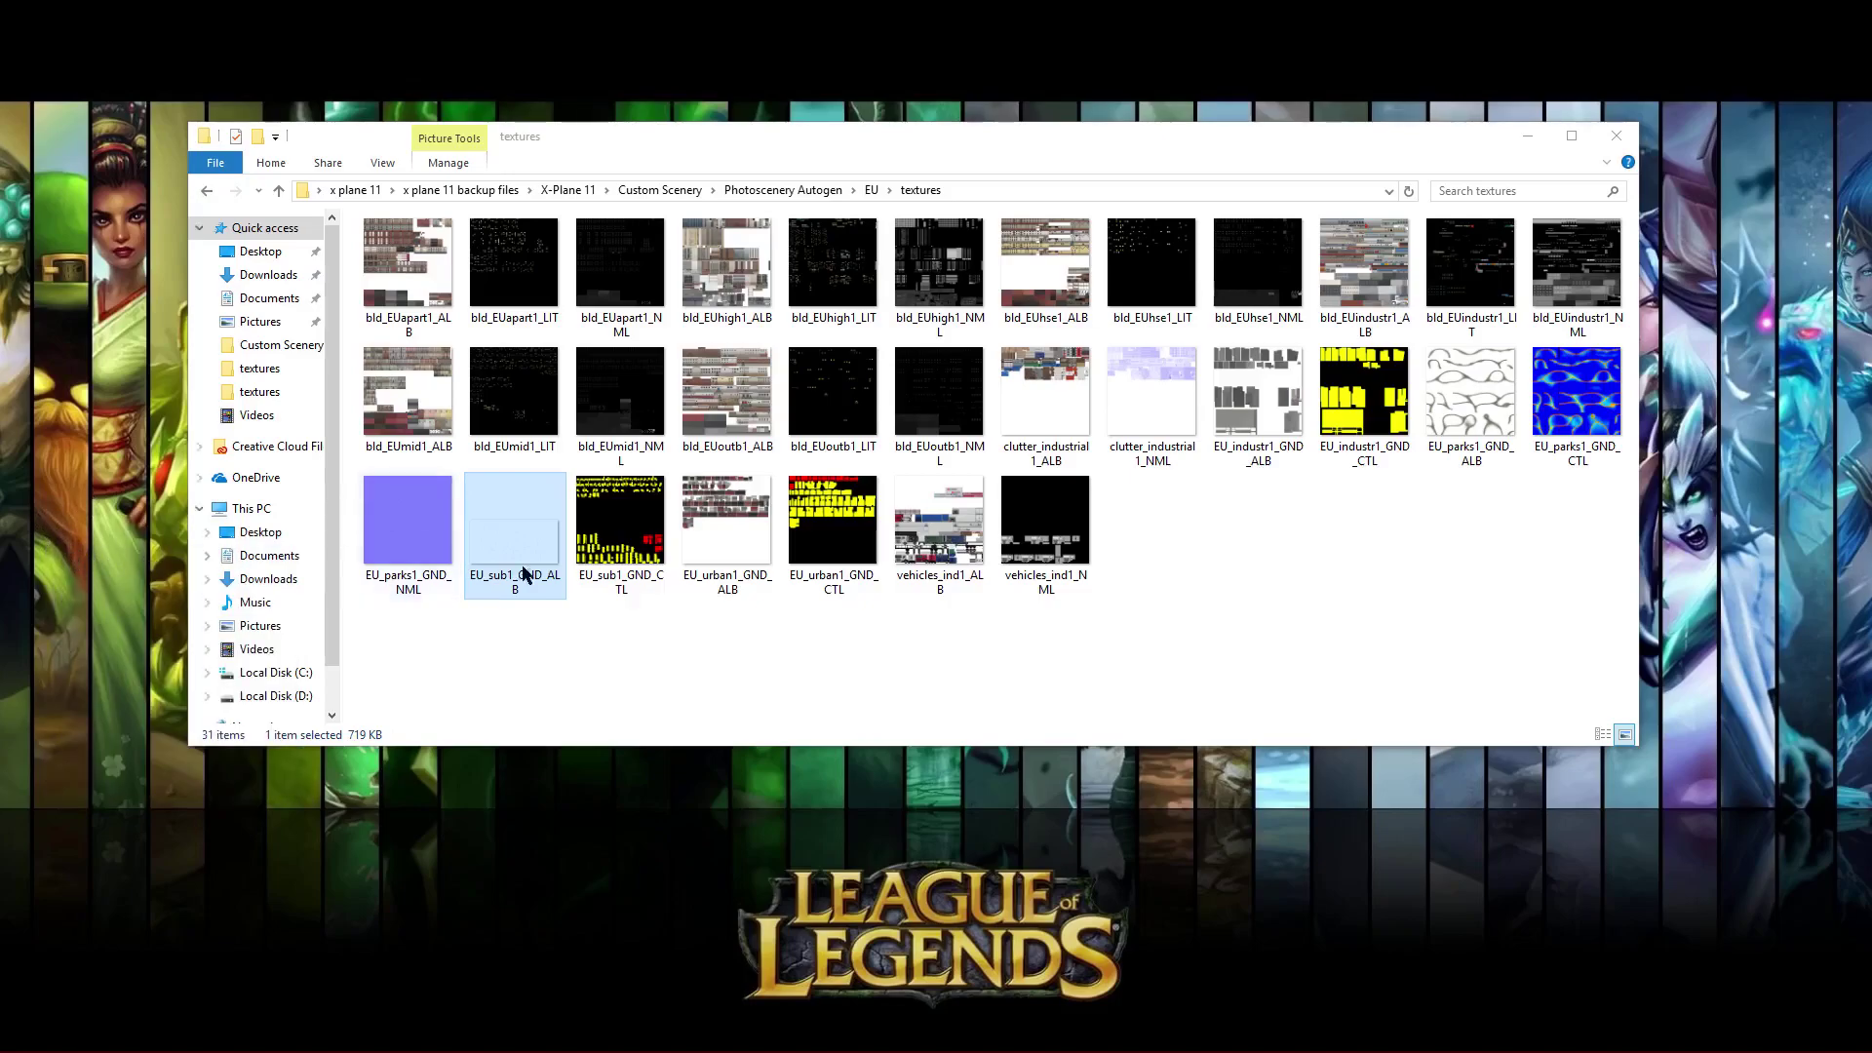
right_click(540, 498)
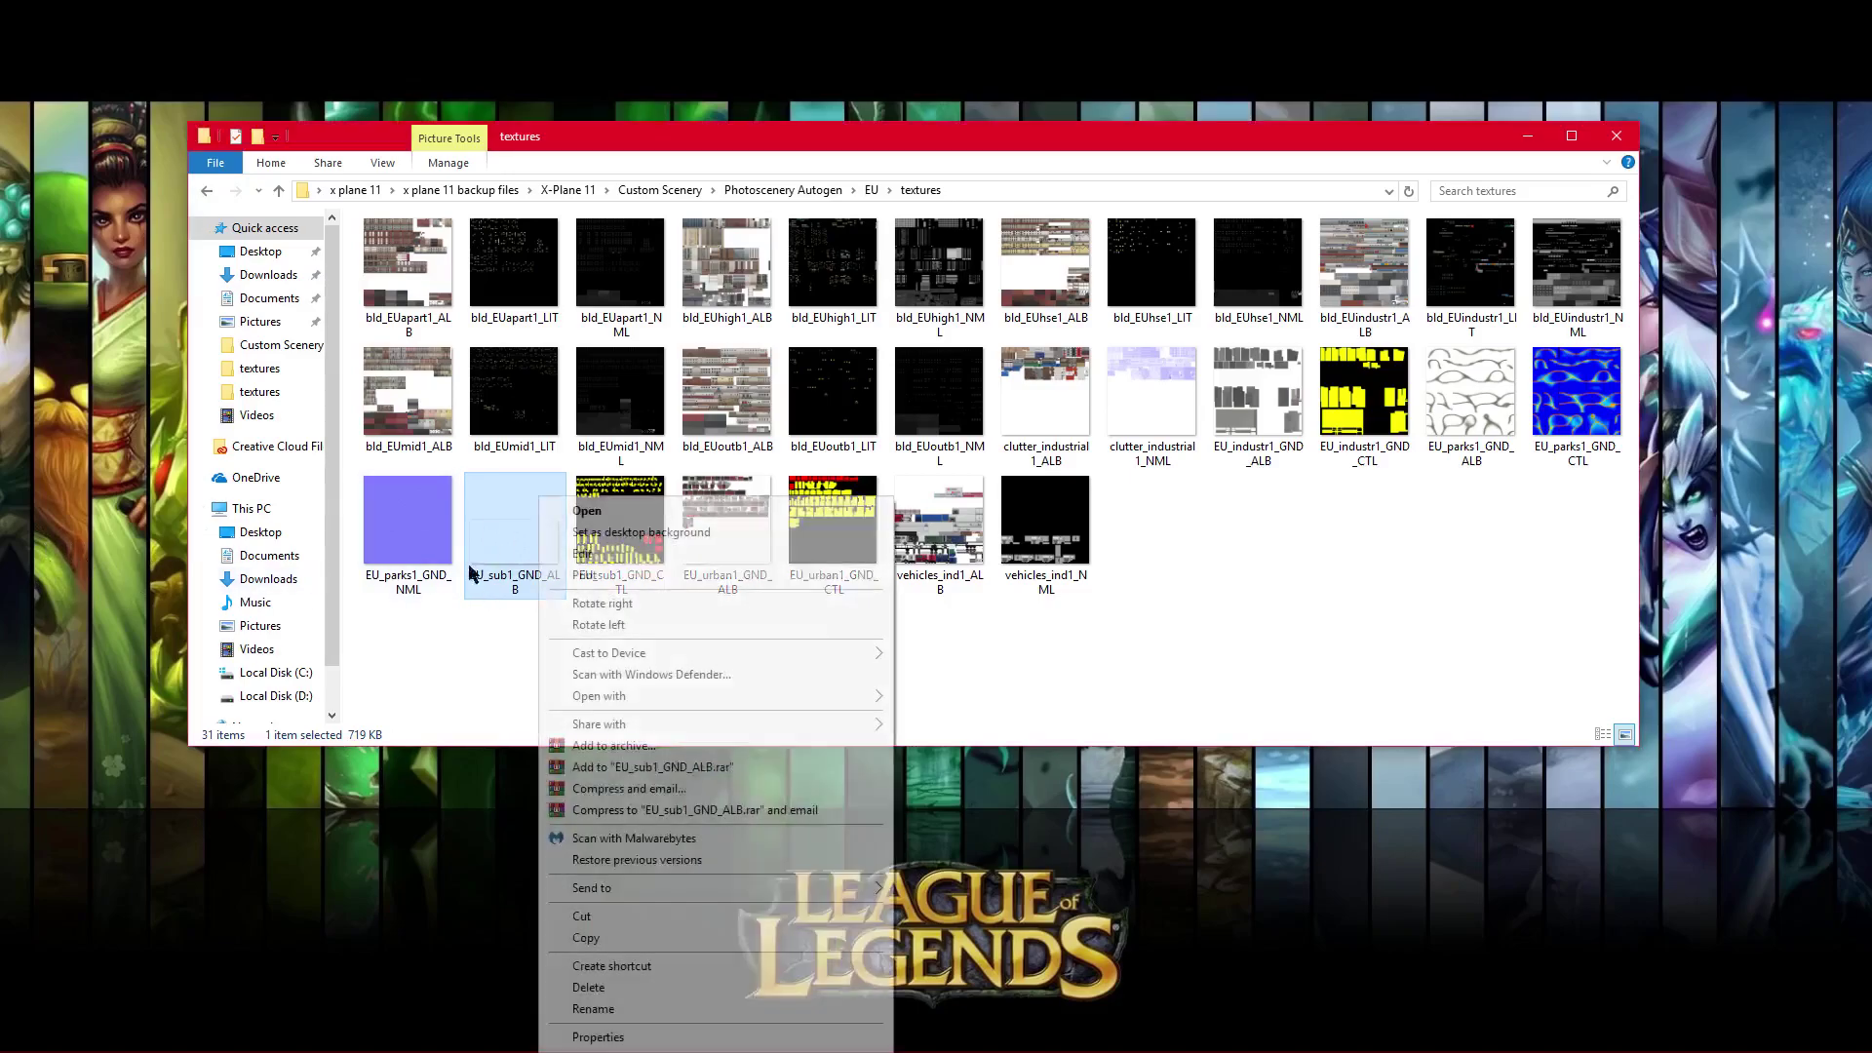
left_click(532, 799)
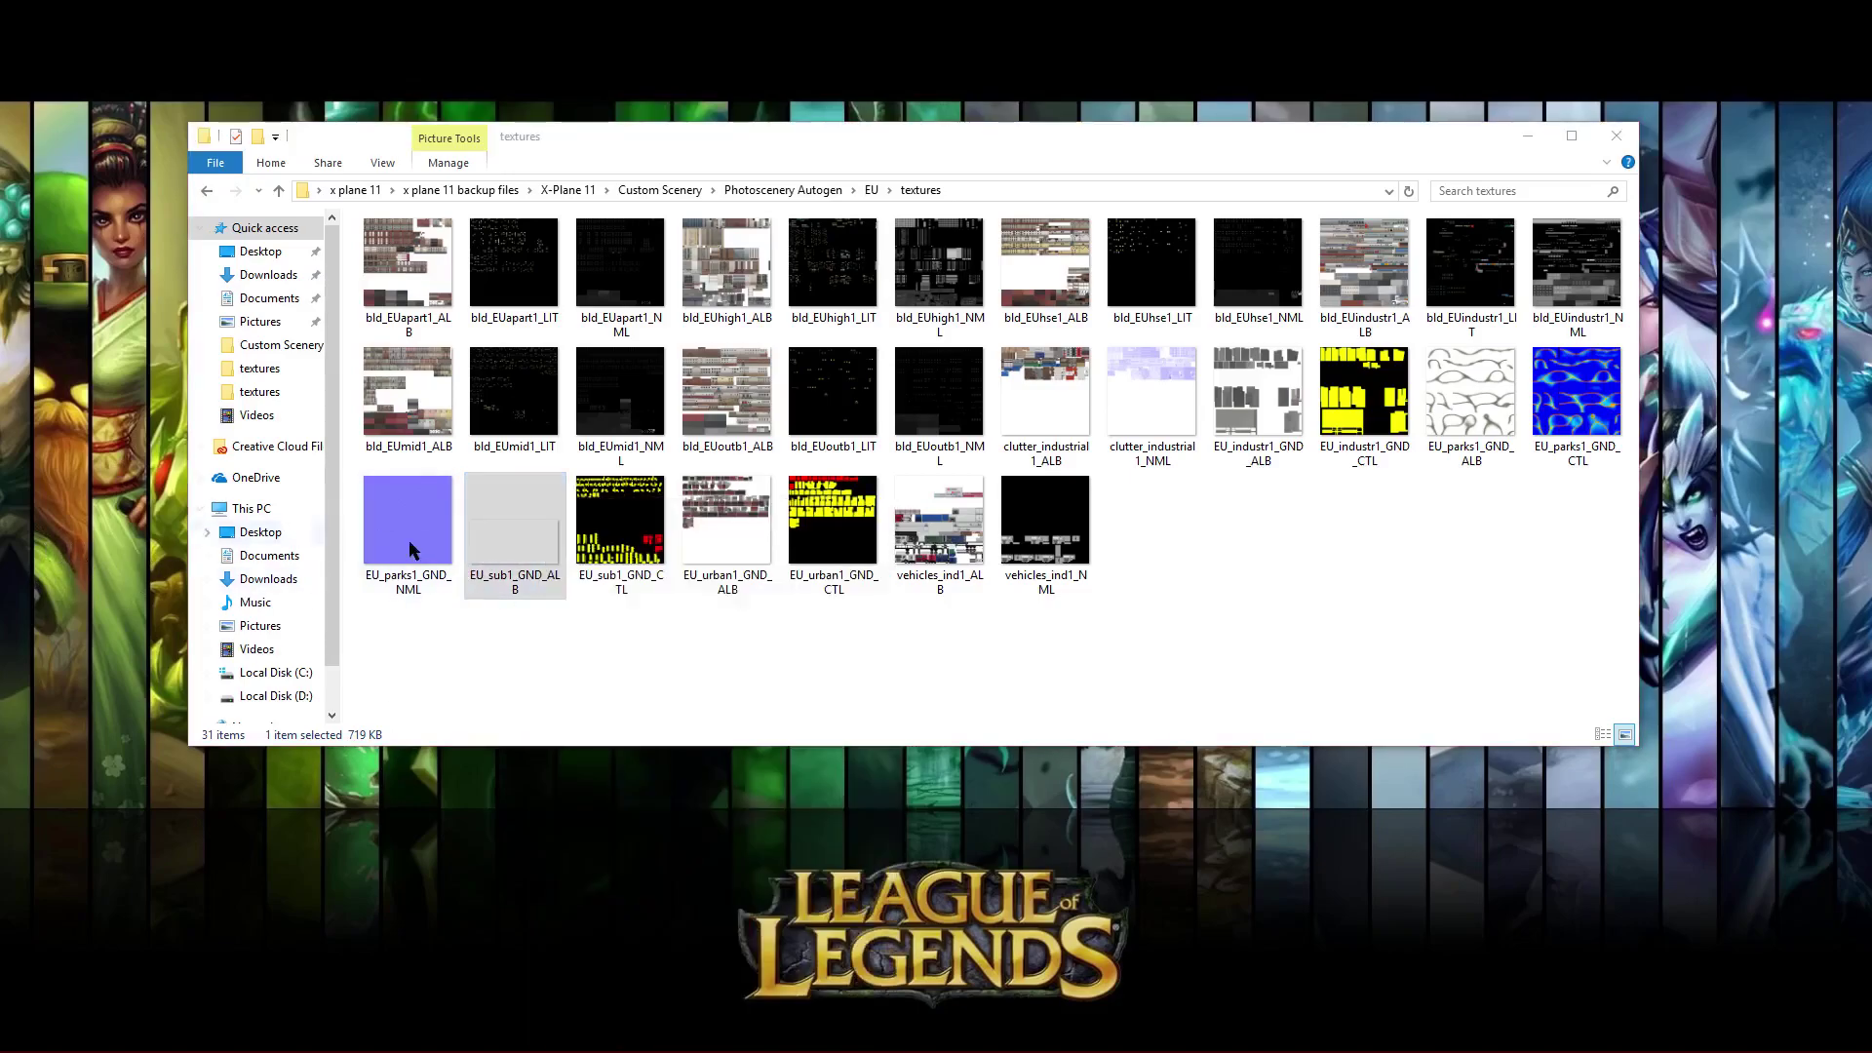
left_click(538, 614)
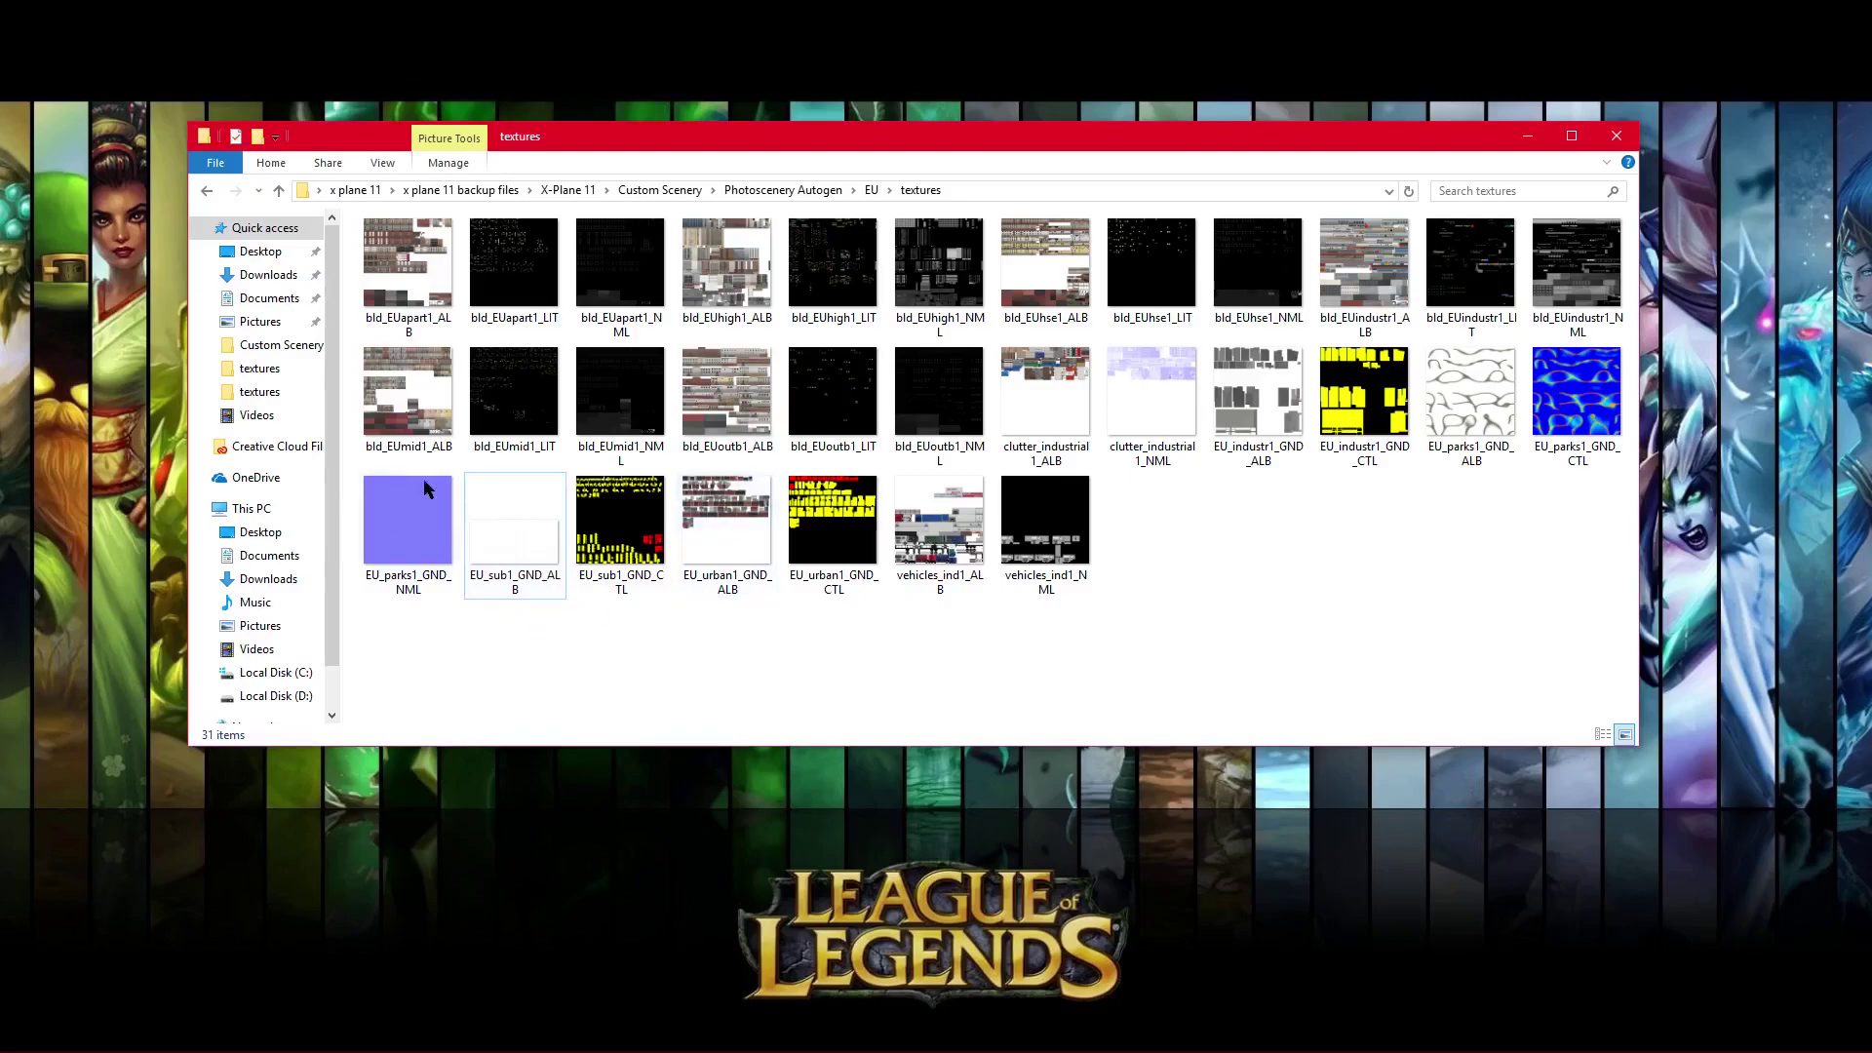
Step: Go up from the EU folder and open US > suburban > textures
left_click(277, 191)
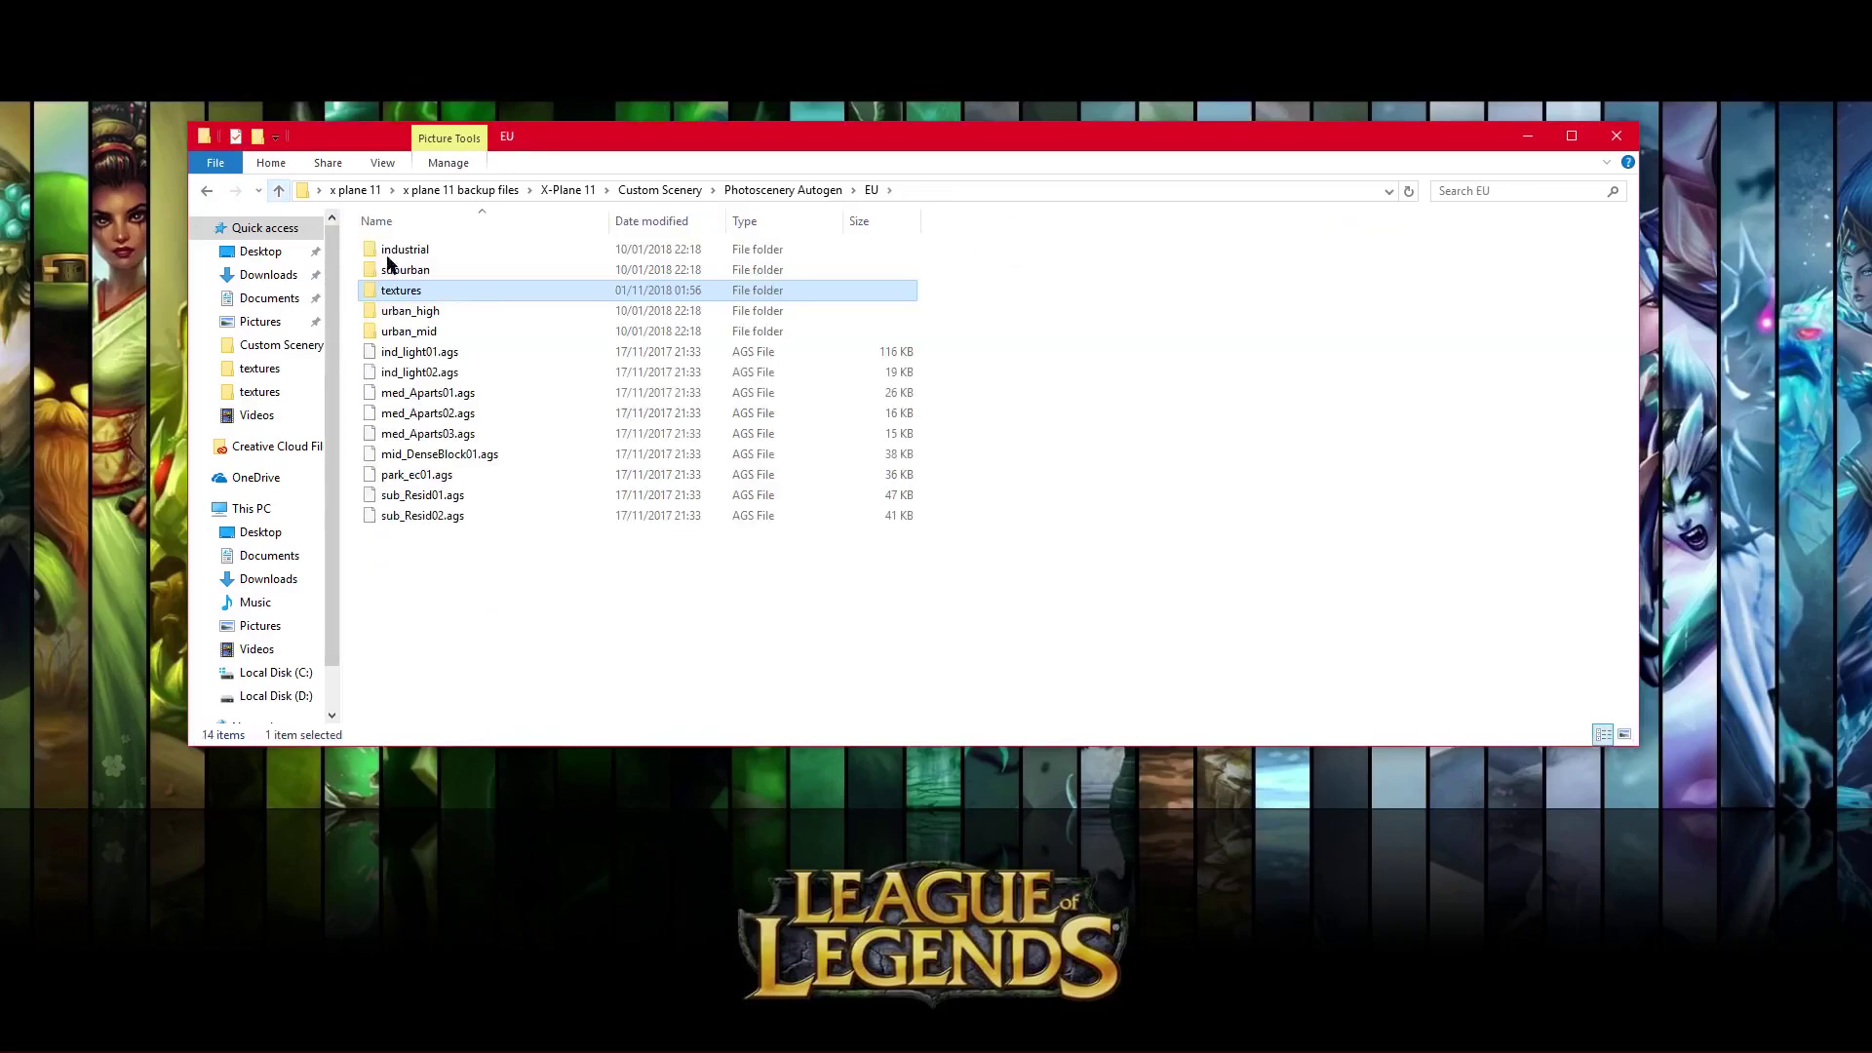
left_click(277, 191)
double_click(395, 332)
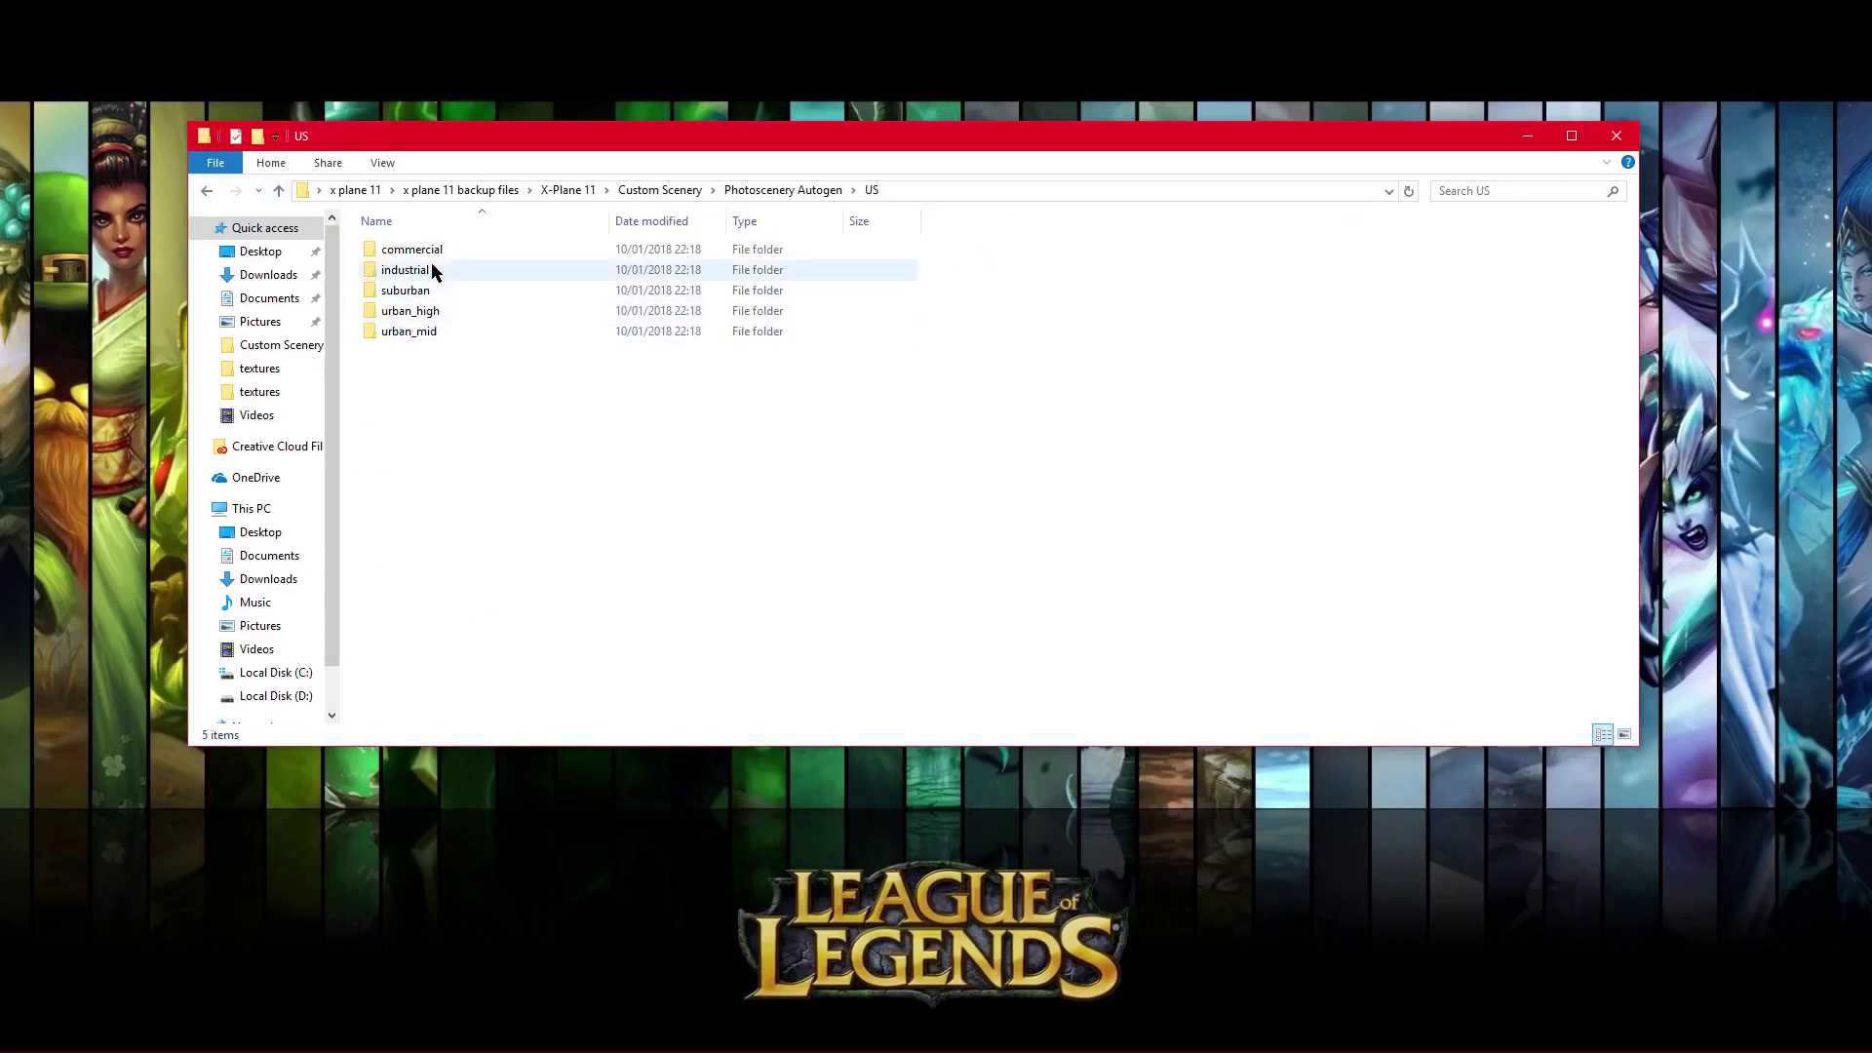
left_click(430, 291)
double_click(431, 292)
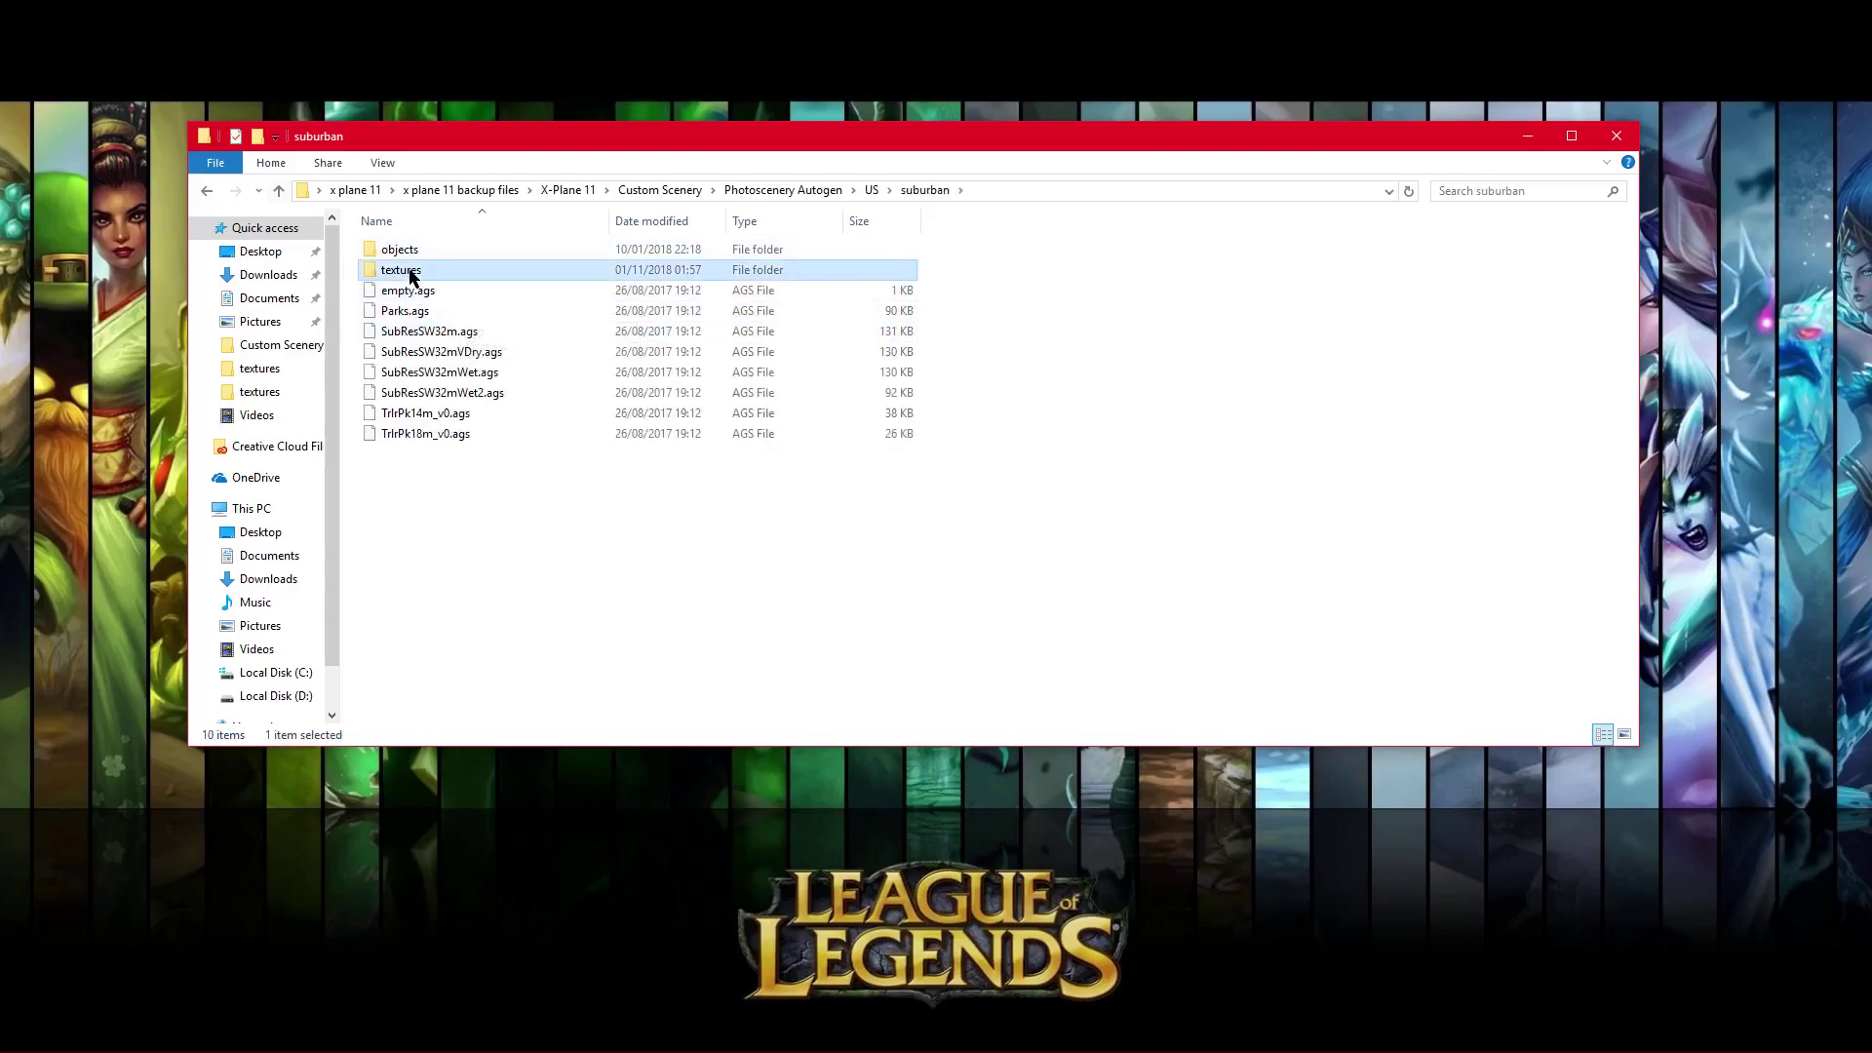
double_click(410, 270)
Step: Select the sub_res_SW1_GND_ALB (1) and sub_res_SW1Dry_GND_ALB (1) images and compare them with Chrome's download pages
left_click(941, 288)
left_click(1258, 283)
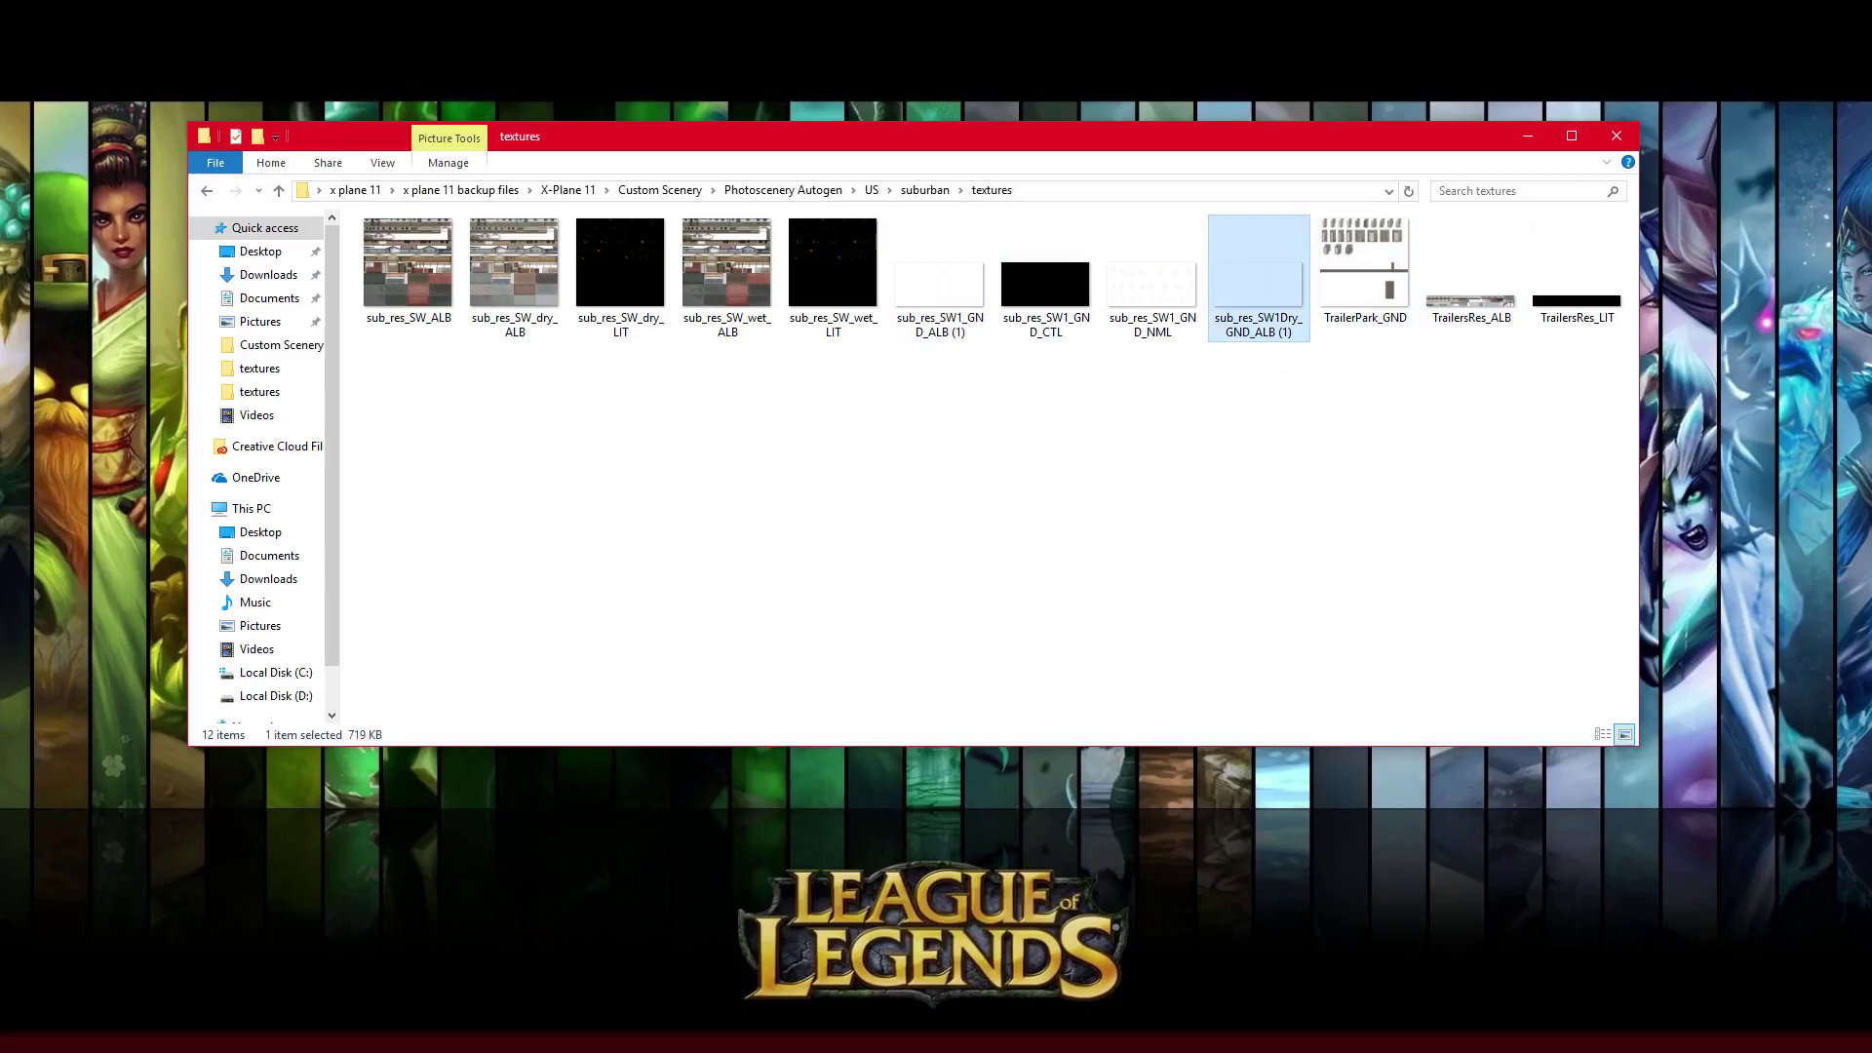
key("alt+Tab")
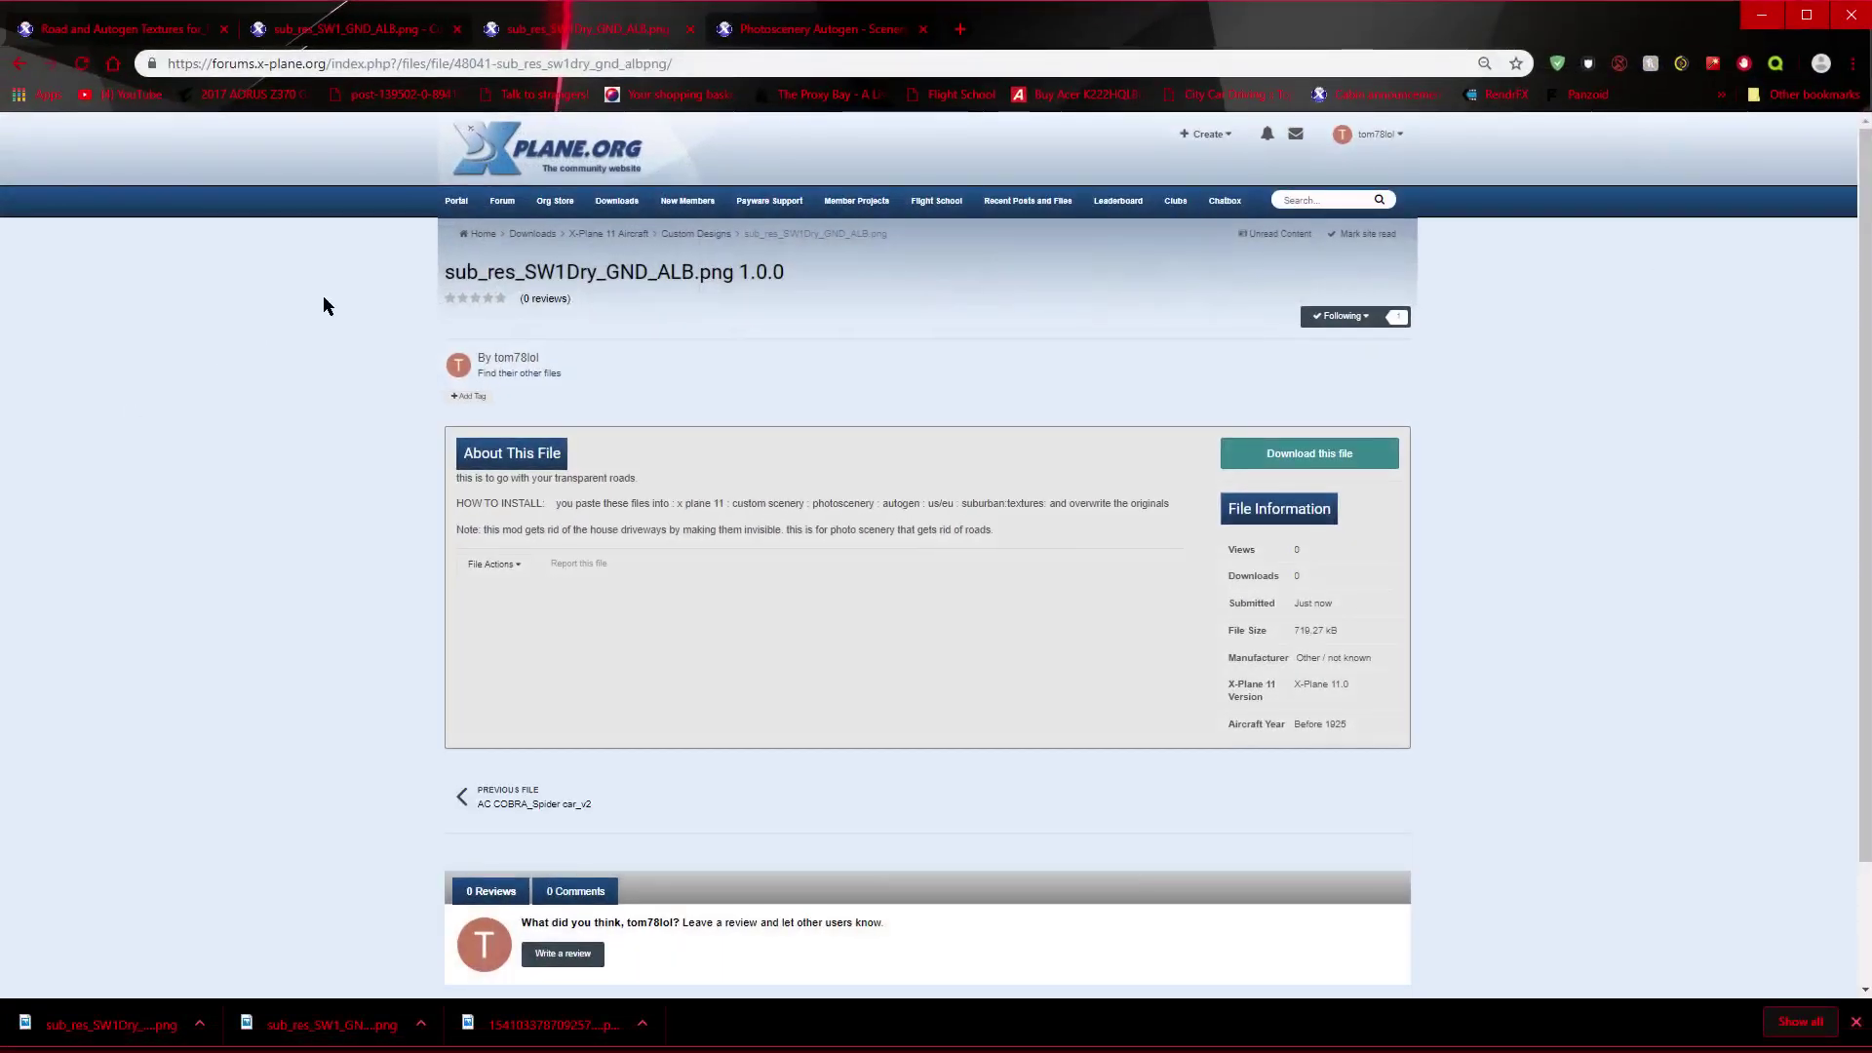
left_click(342, 30)
left_click(586, 30)
left_click(341, 29)
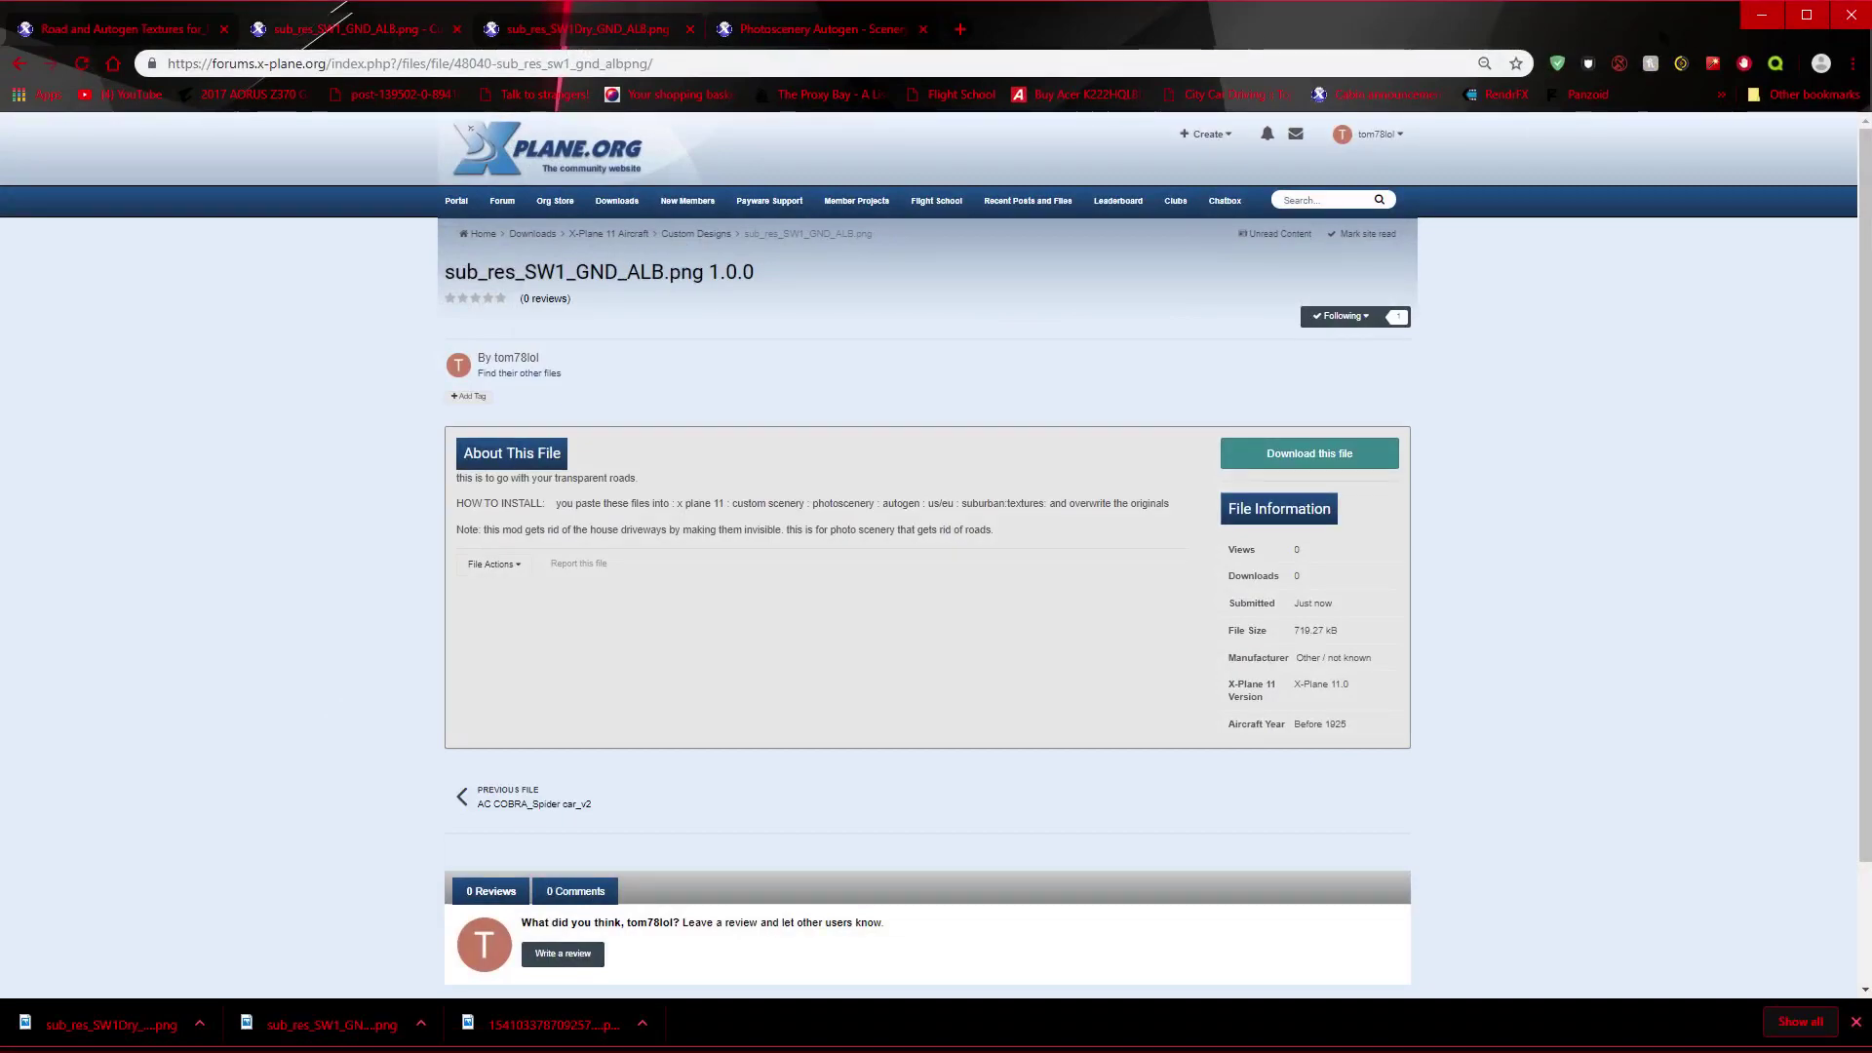
Step: Minimize Chrome and reselect the two (1) texture images, ending on sub_res_SW1_GND_ALB (1)
left_click(1762, 15)
left_click(946, 278)
left_click(1258, 293)
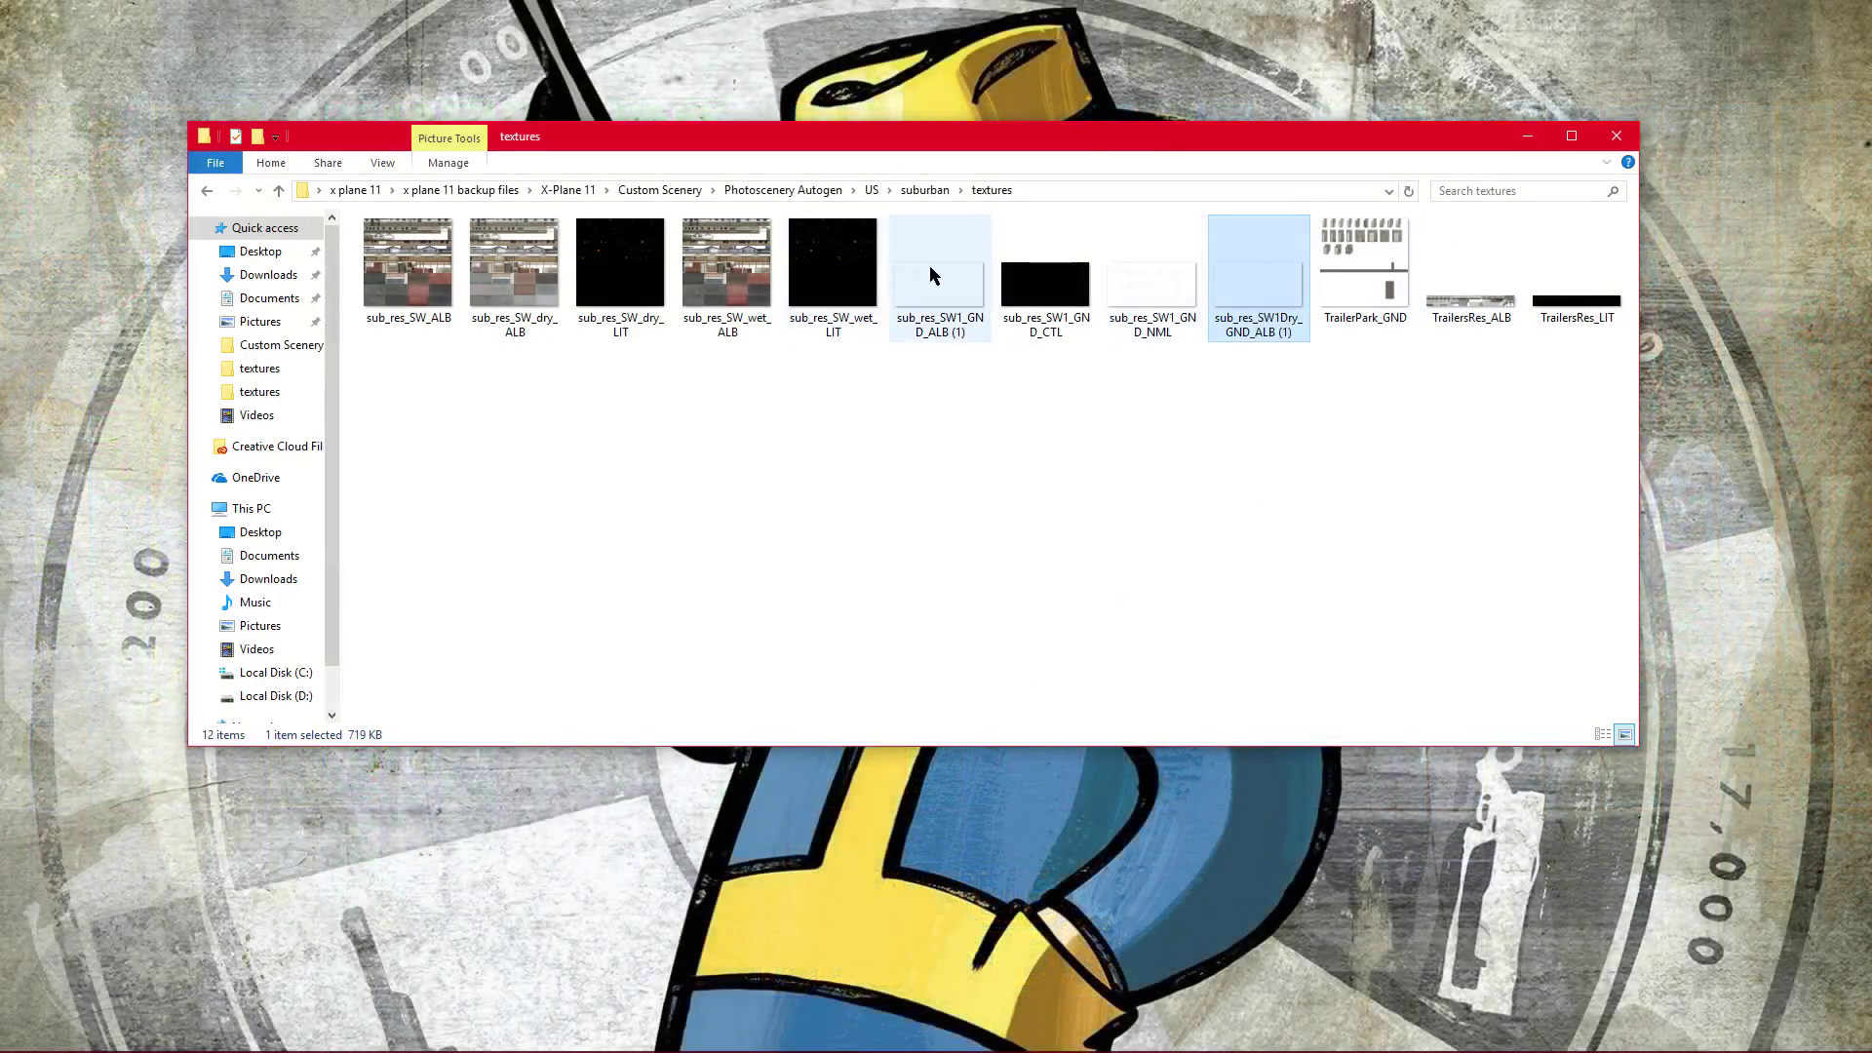
left_click(975, 335)
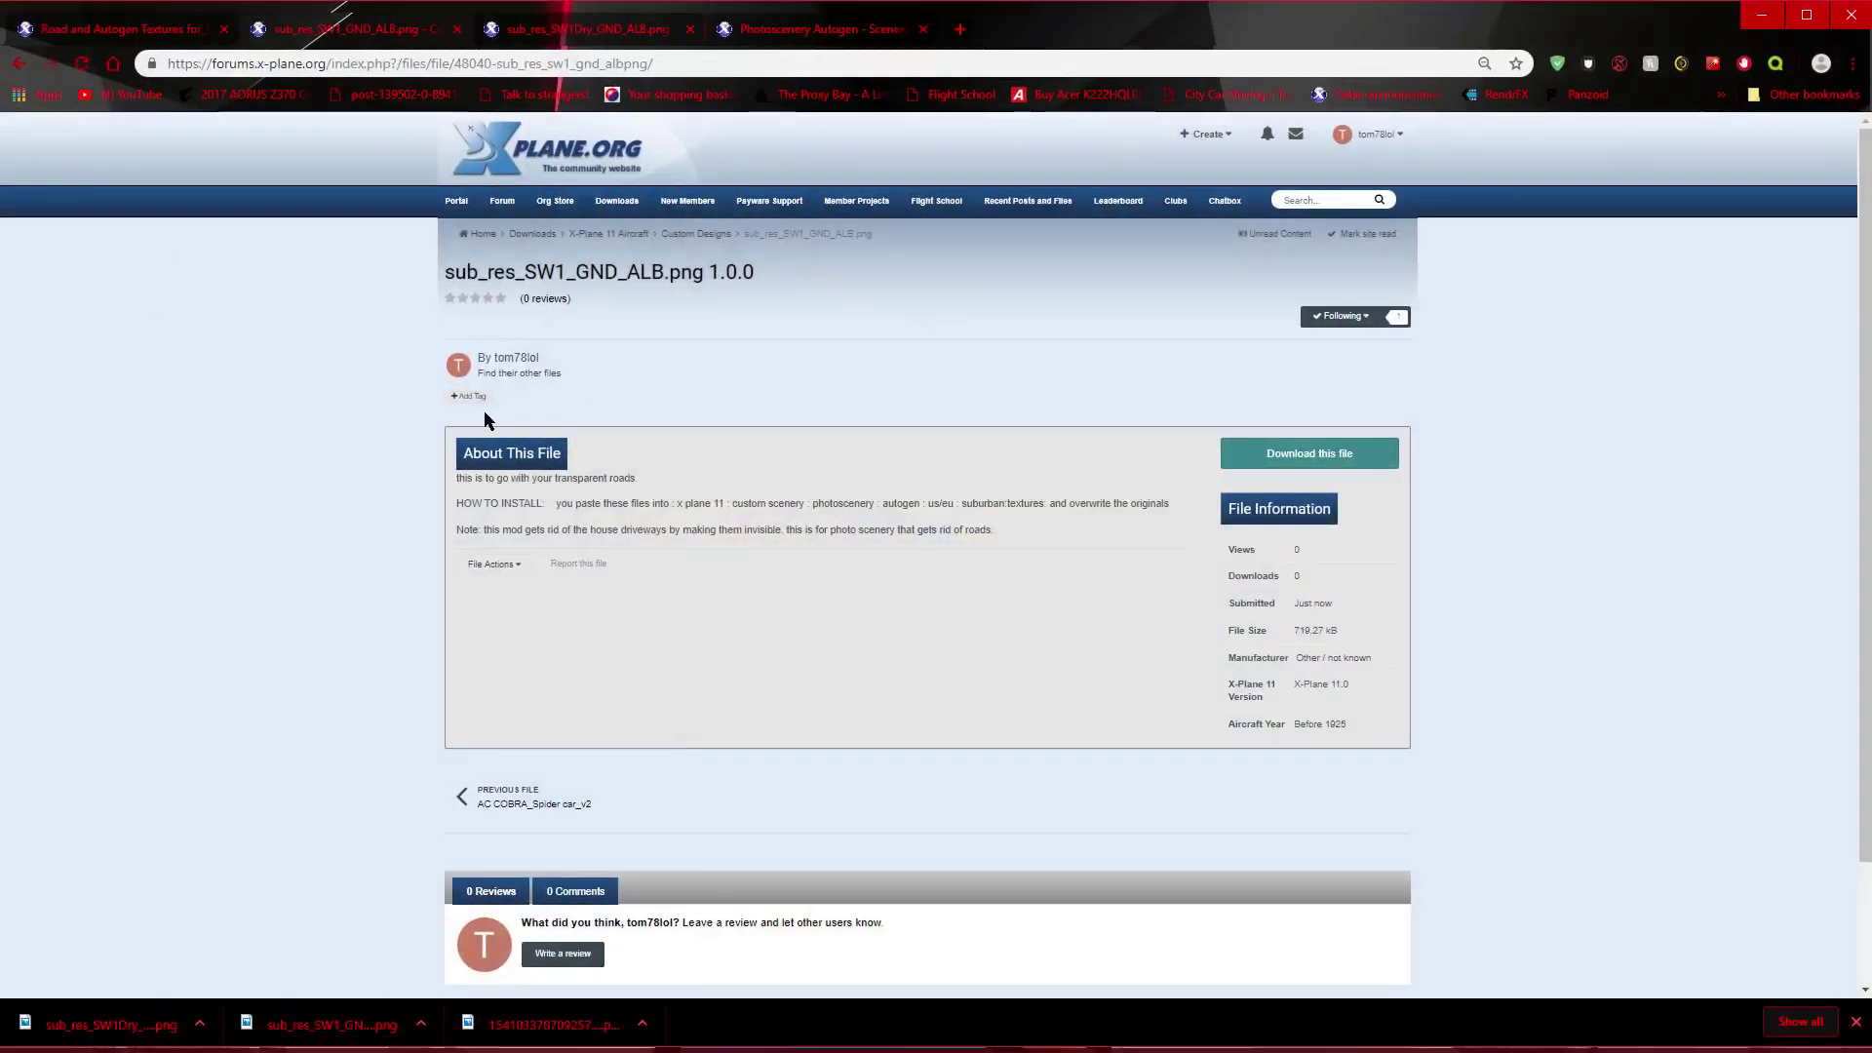
Step: View the second before/after screenshot on the Road and Autogen Textures 1.0.2 page, then close it
left_click(186, 29)
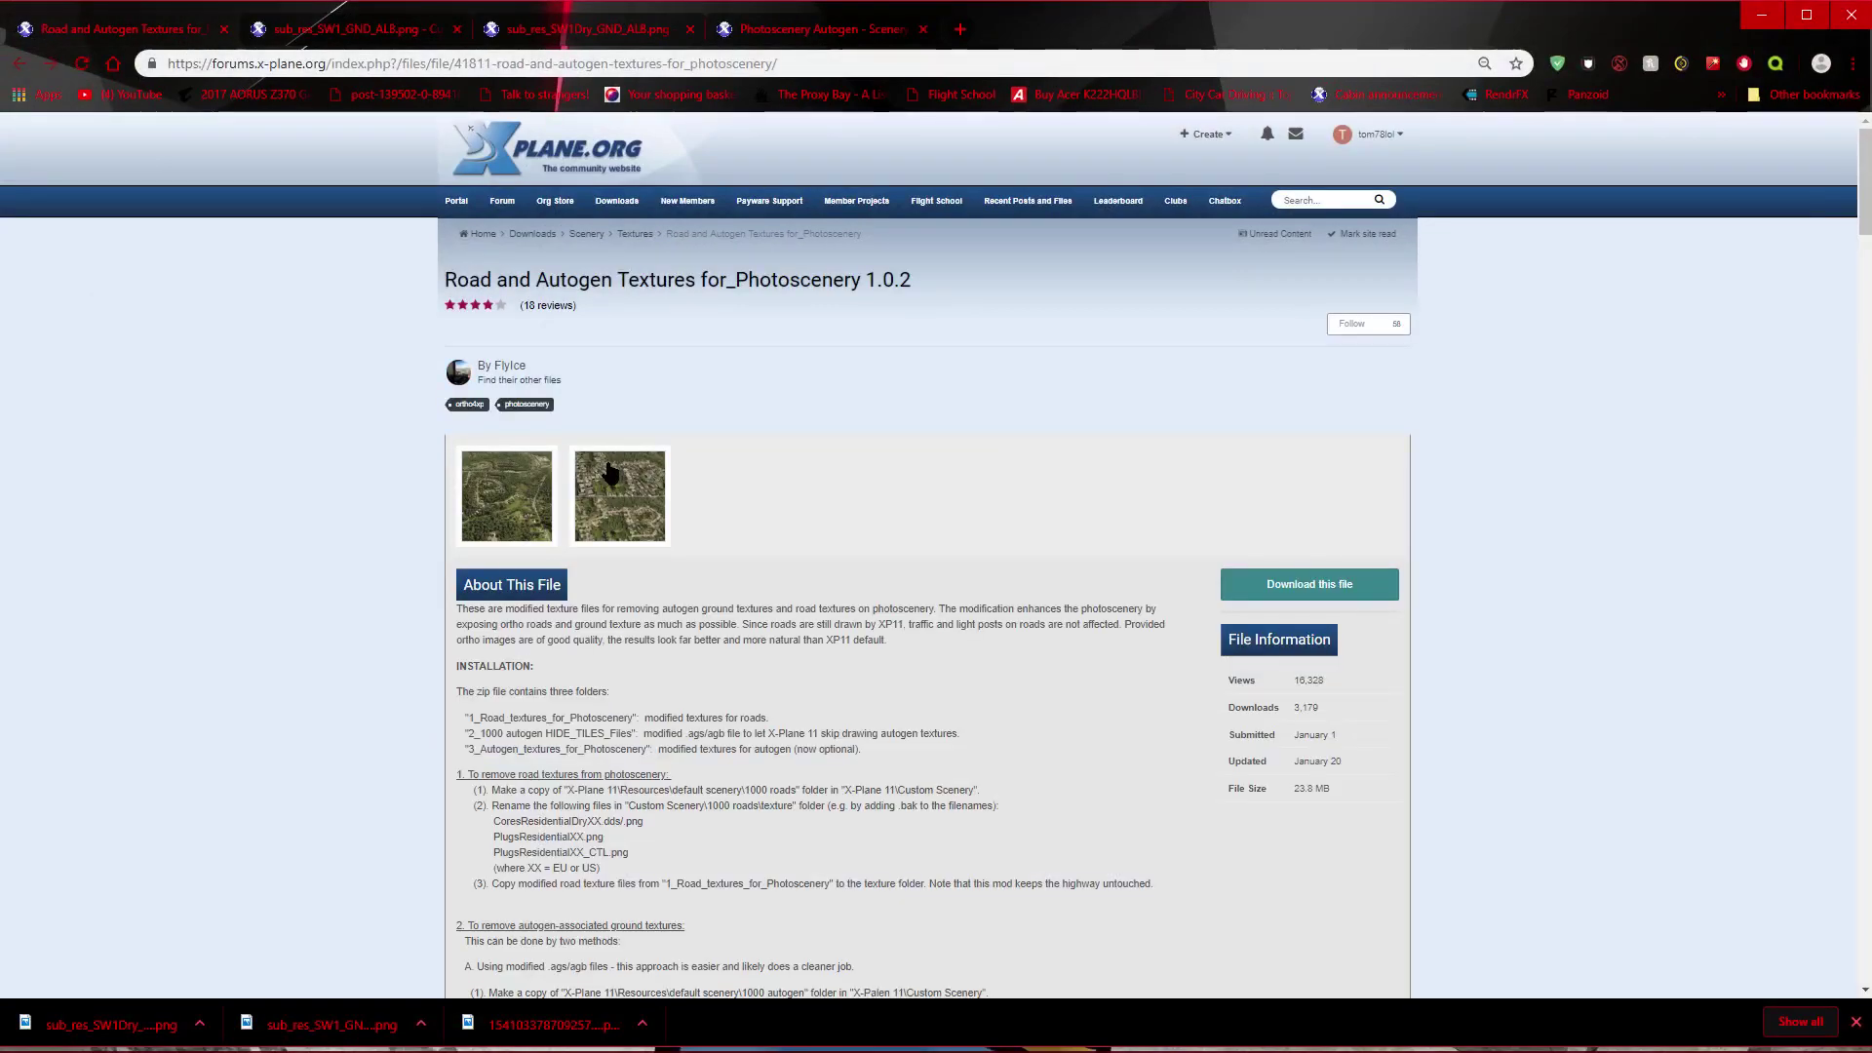
left_click(613, 473)
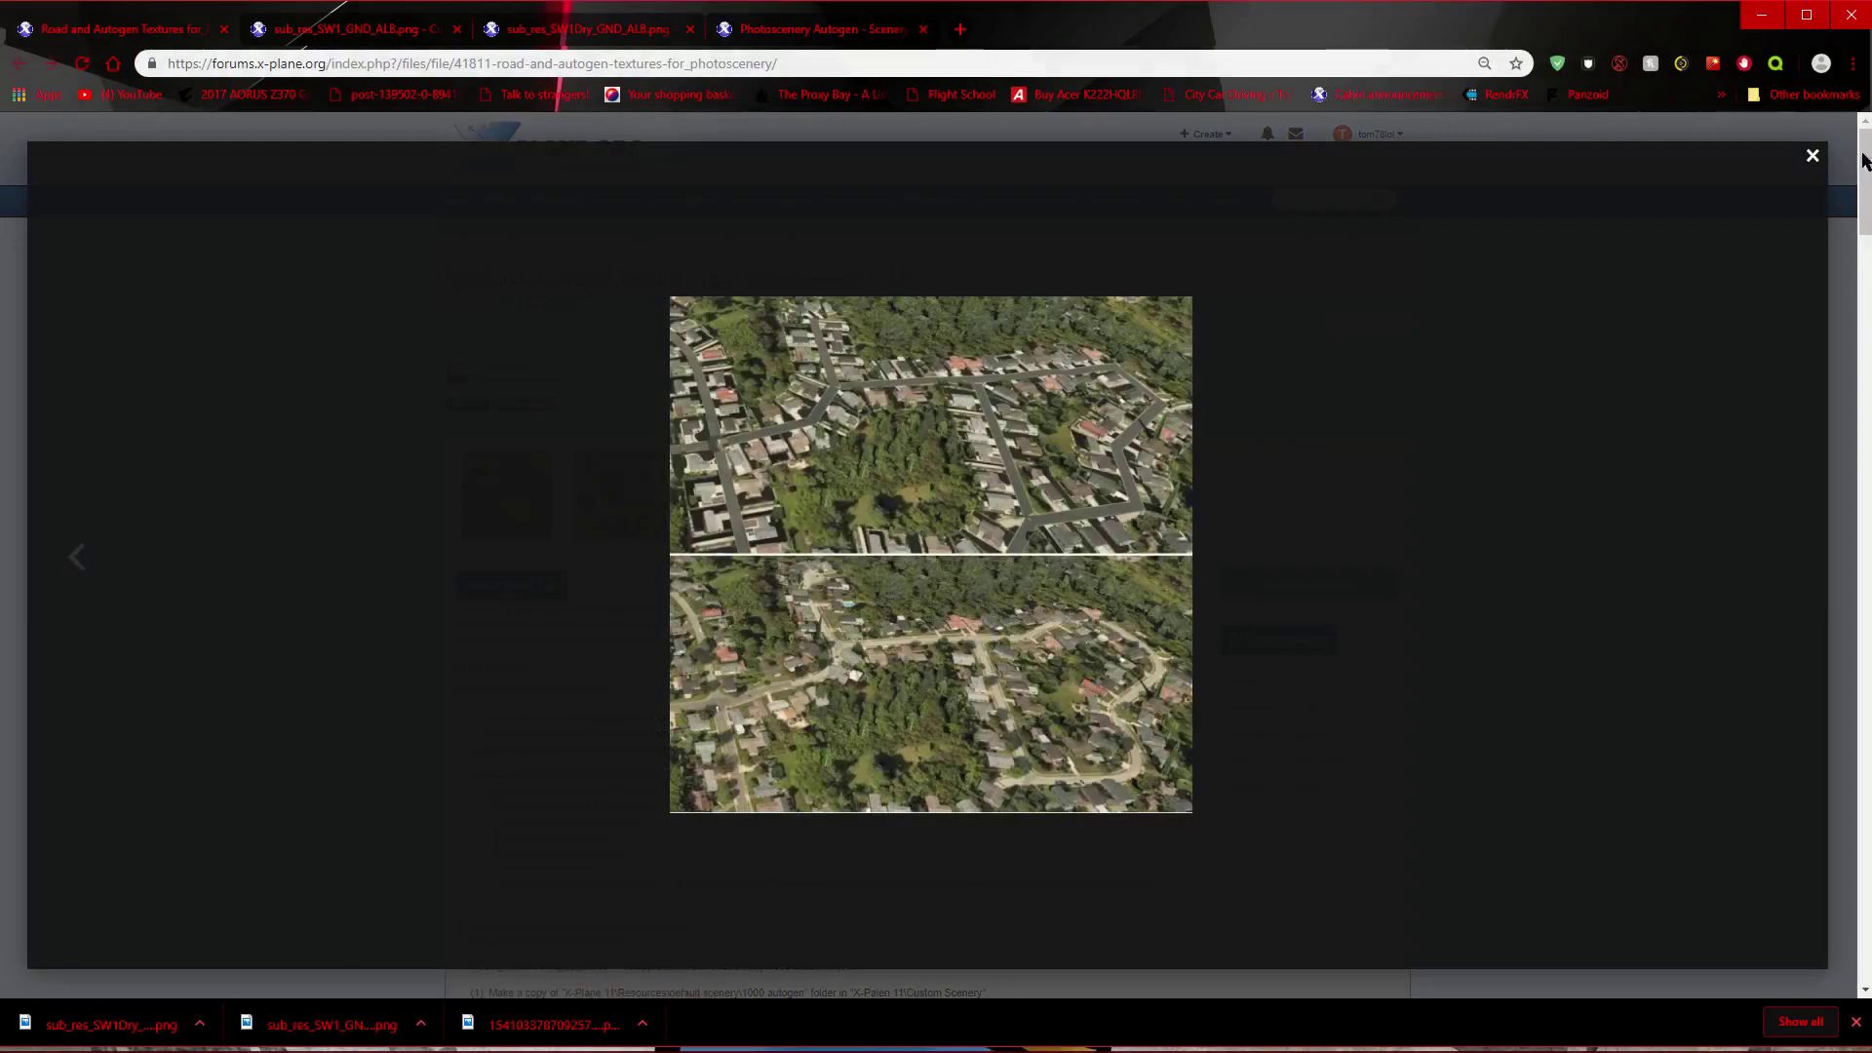
left_click(1813, 157)
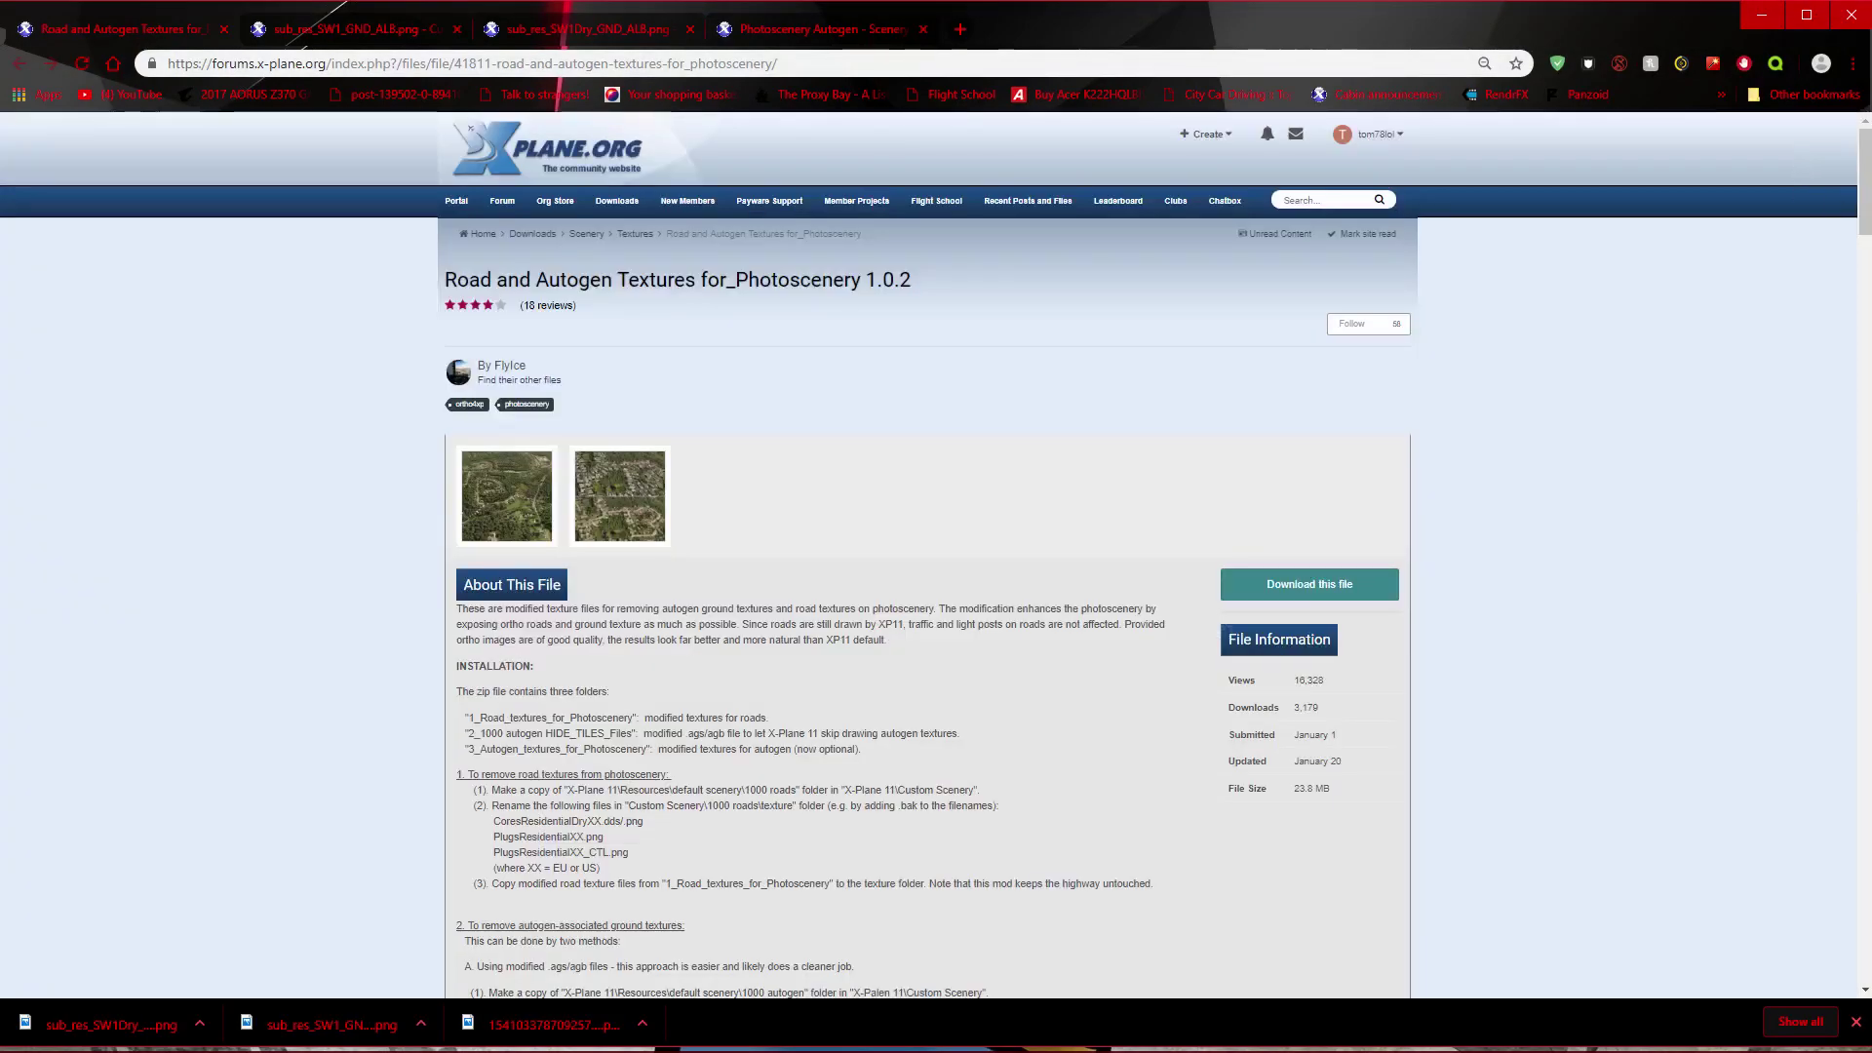